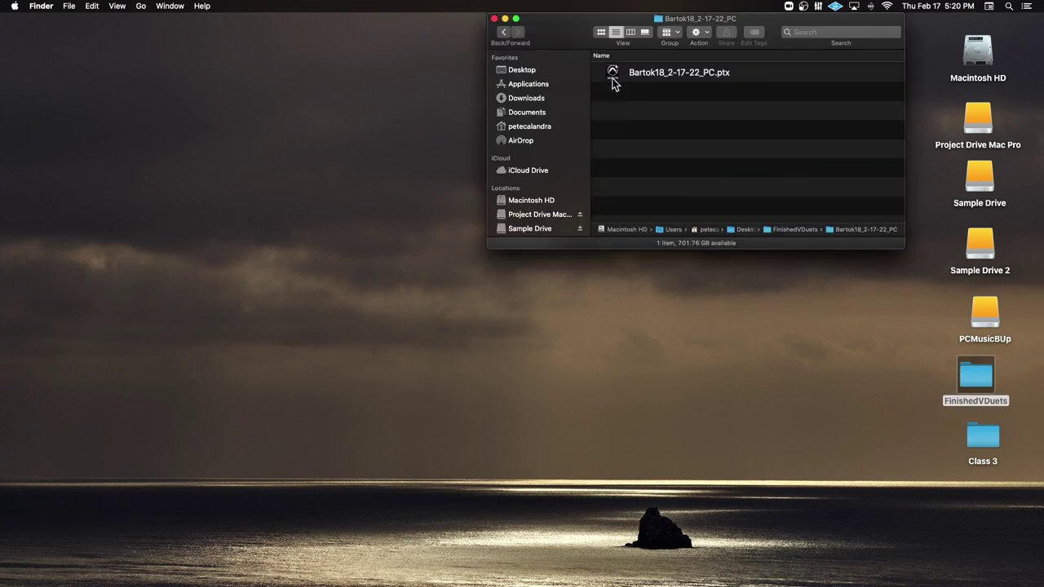
Open the session Bartok18_2-17-22_PC.ptx and play it back from the beginning for a few bars
double_click(613, 76)
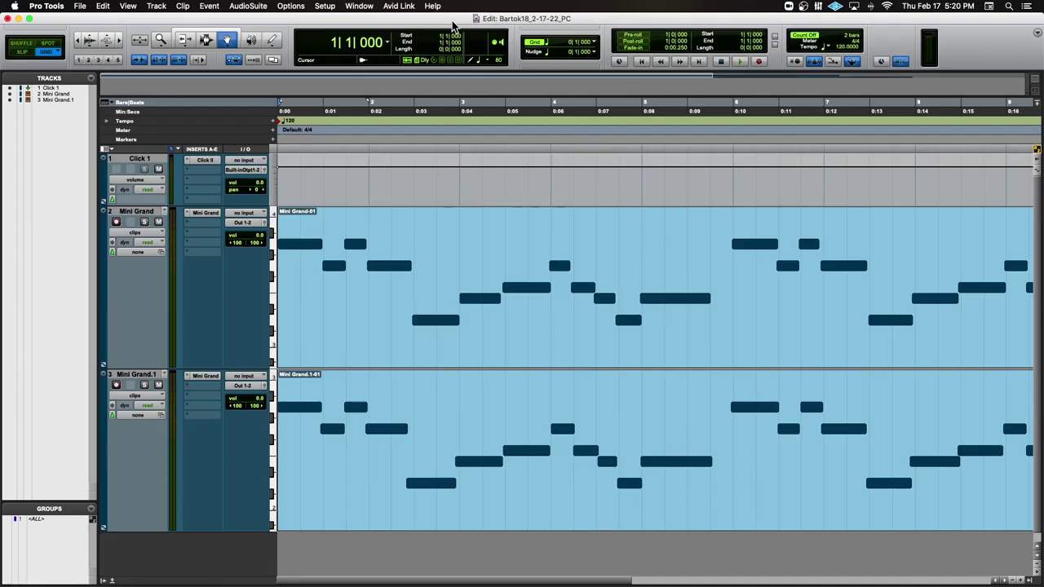
key("space")
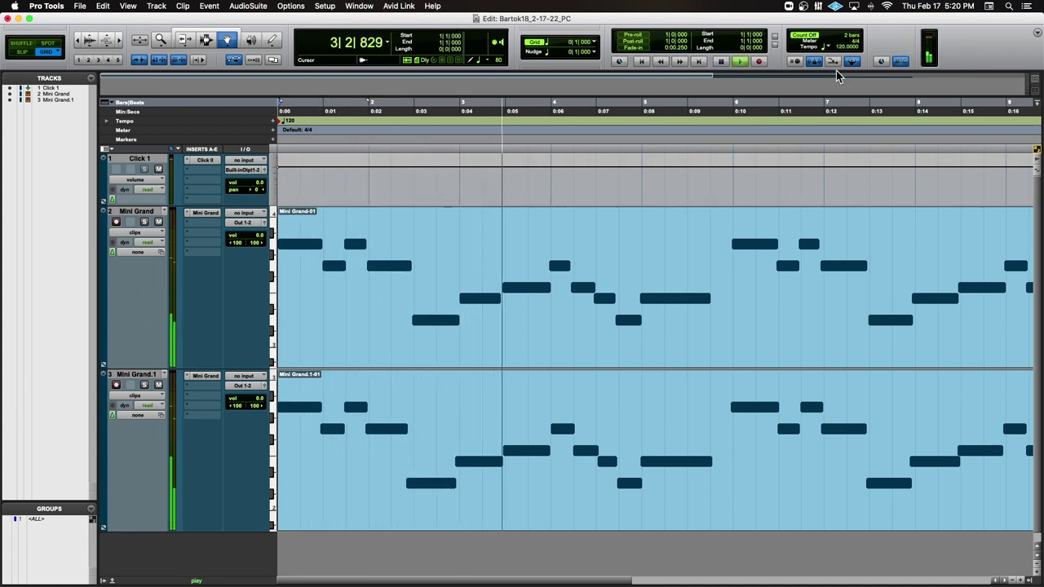
key("space")
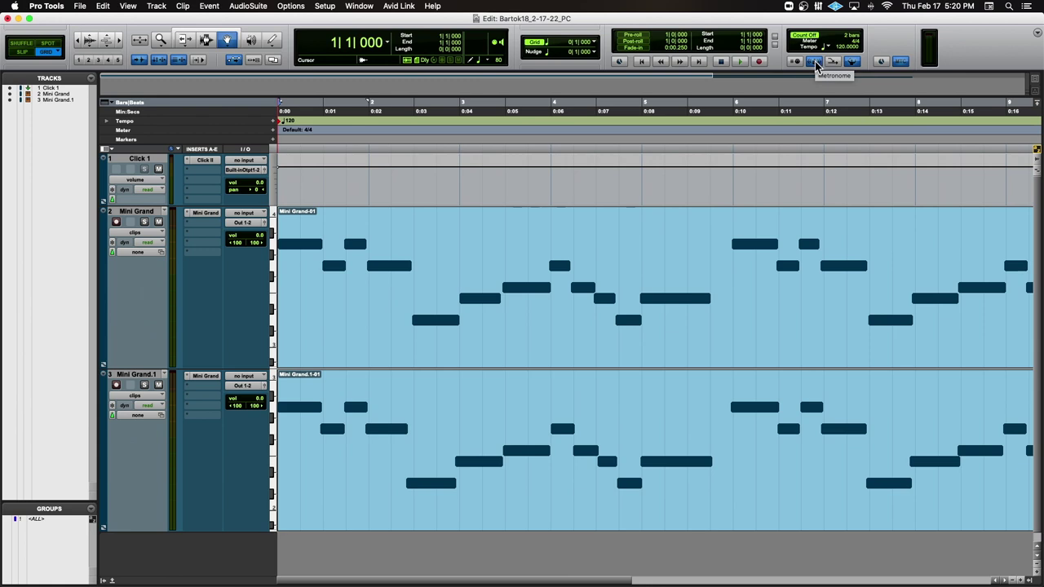
Set the metronome click to sound only during record in the Click/Countoff Options
double_click(815, 65)
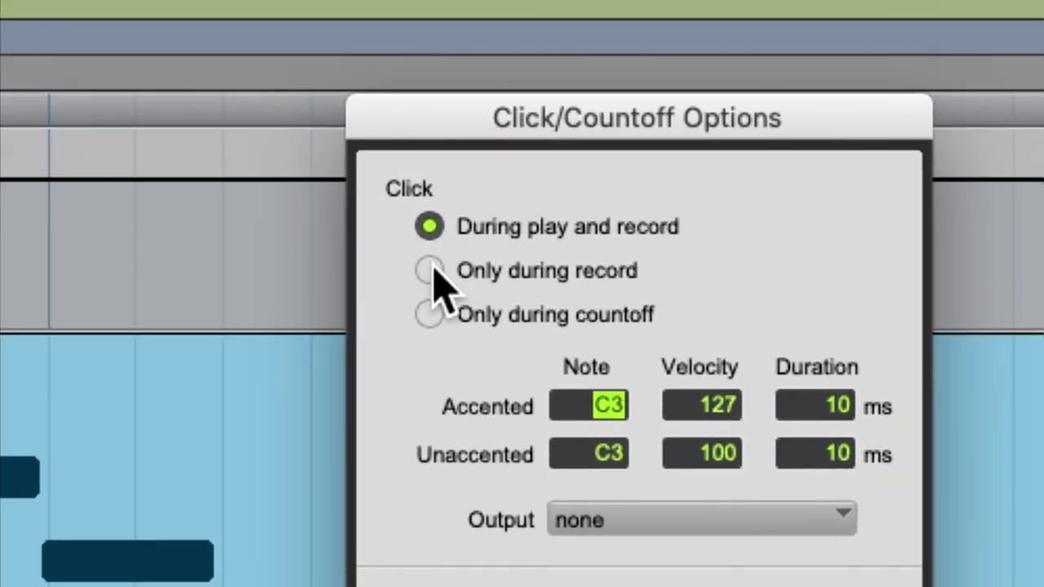
left_click(433, 264)
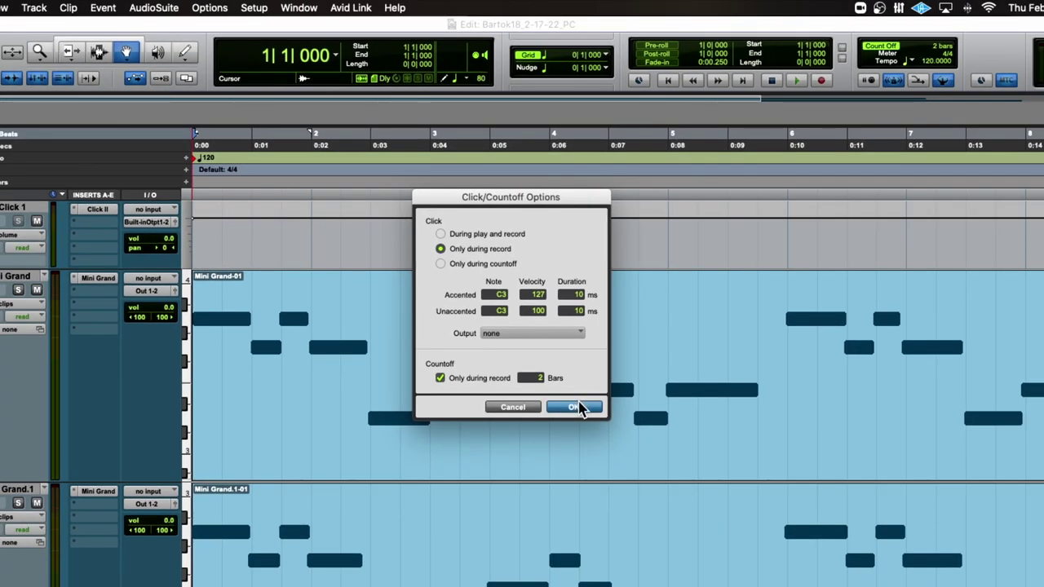
left_click(575, 407)
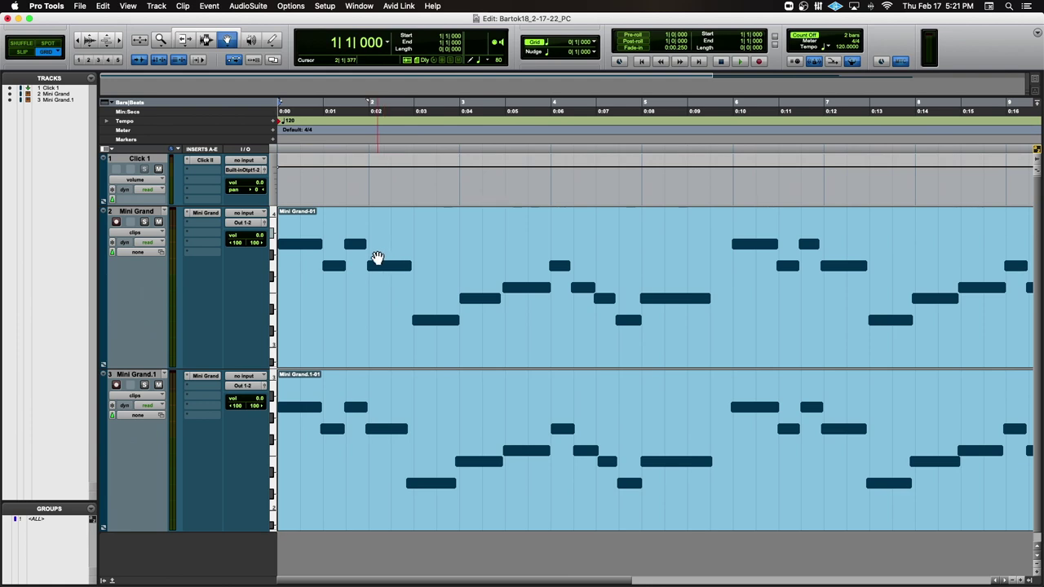
Open the separate MIDI Editor window, shift it slightly and minimize it
left_click(360, 6)
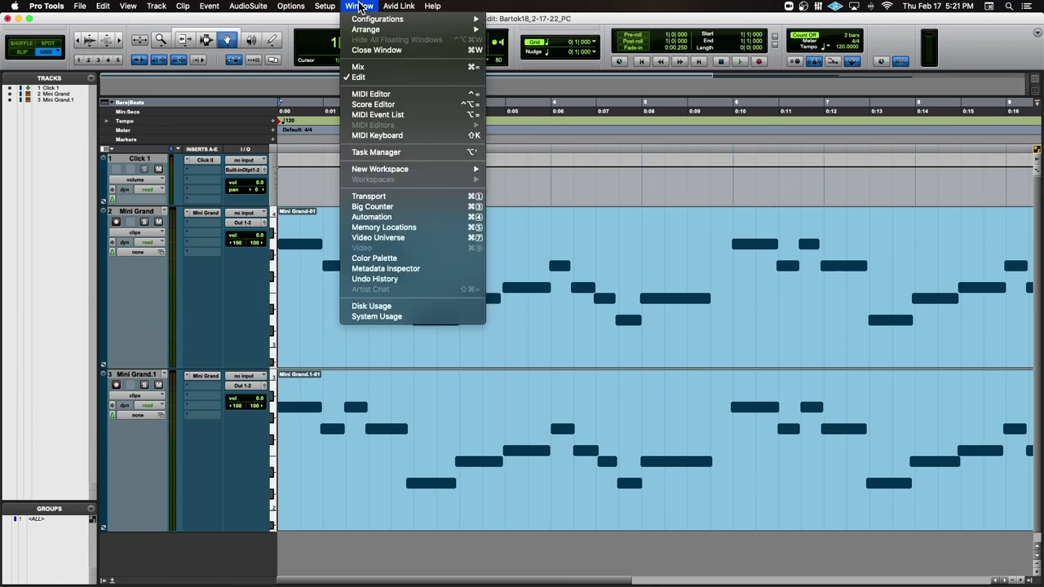
left_click(419, 95)
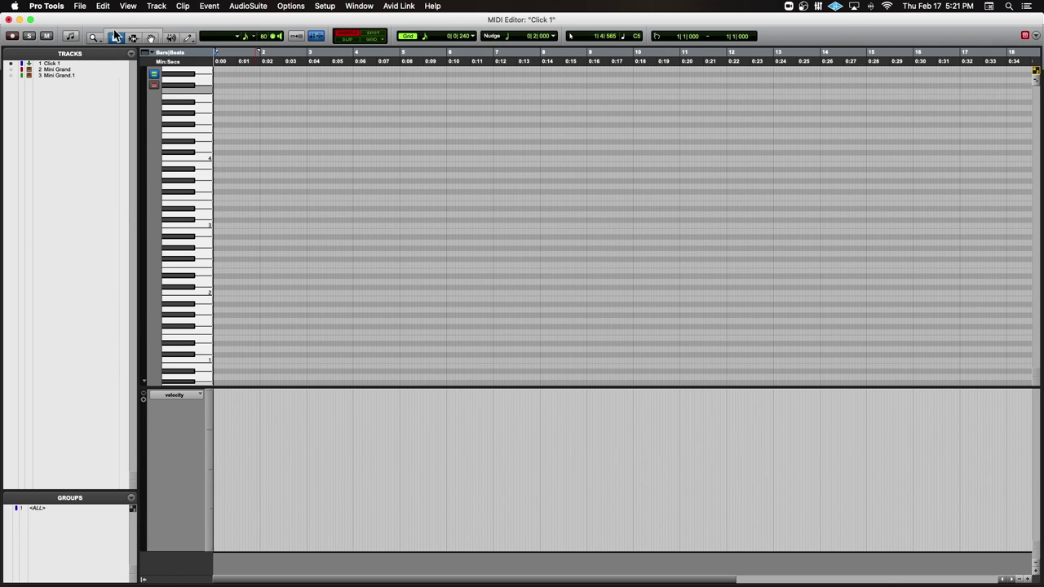
left_click_drag(113, 21, 143, 38)
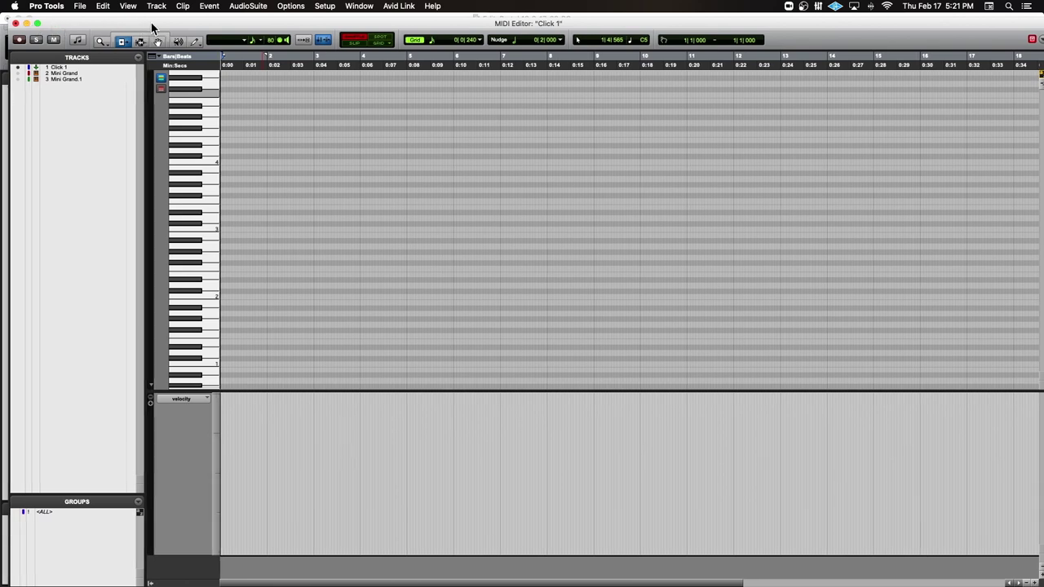
left_click_drag(153, 25, 152, 25)
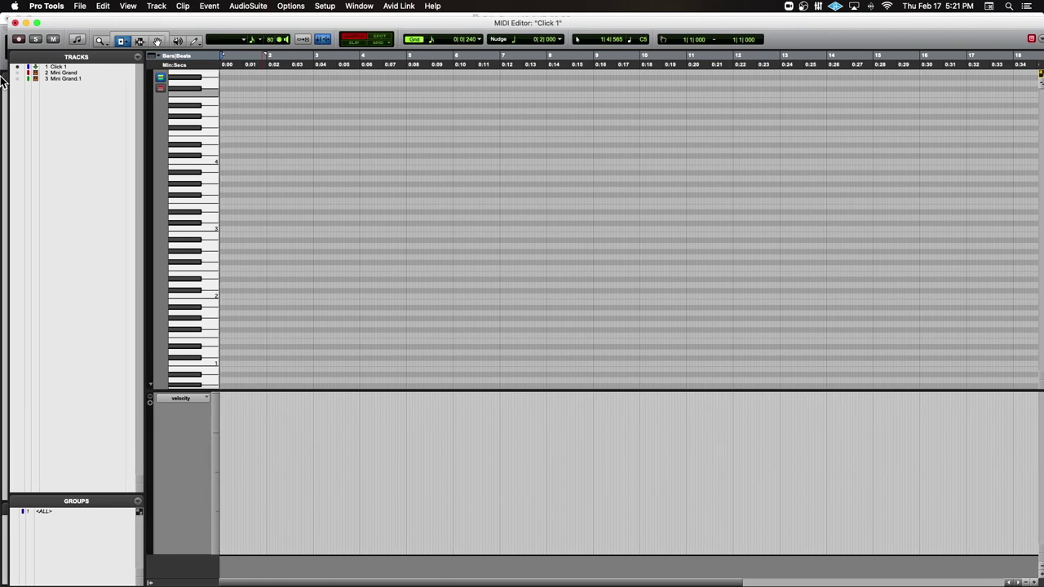
left_click(26, 23)
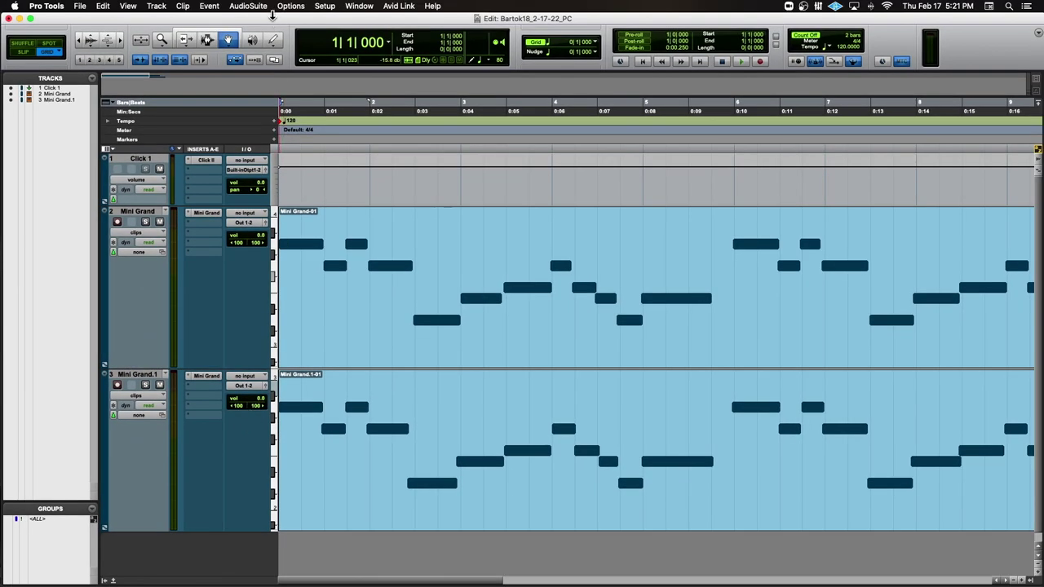
Open the docked MIDI editor below the tracks in the Edit window and adjust the window's height
left_click_drag(273, 18, 260, 19)
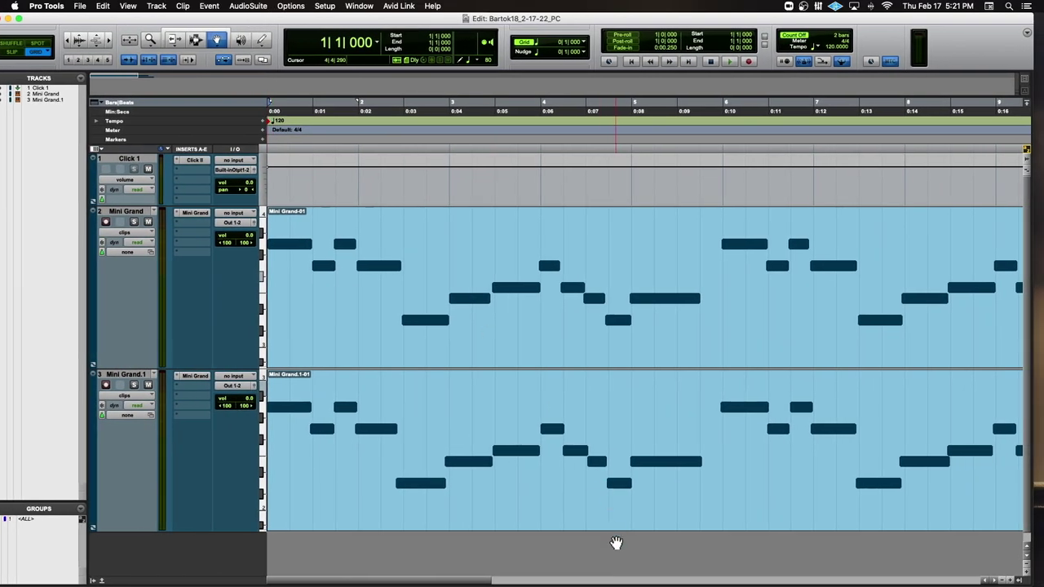
left_click_drag(617, 584, 669, 382)
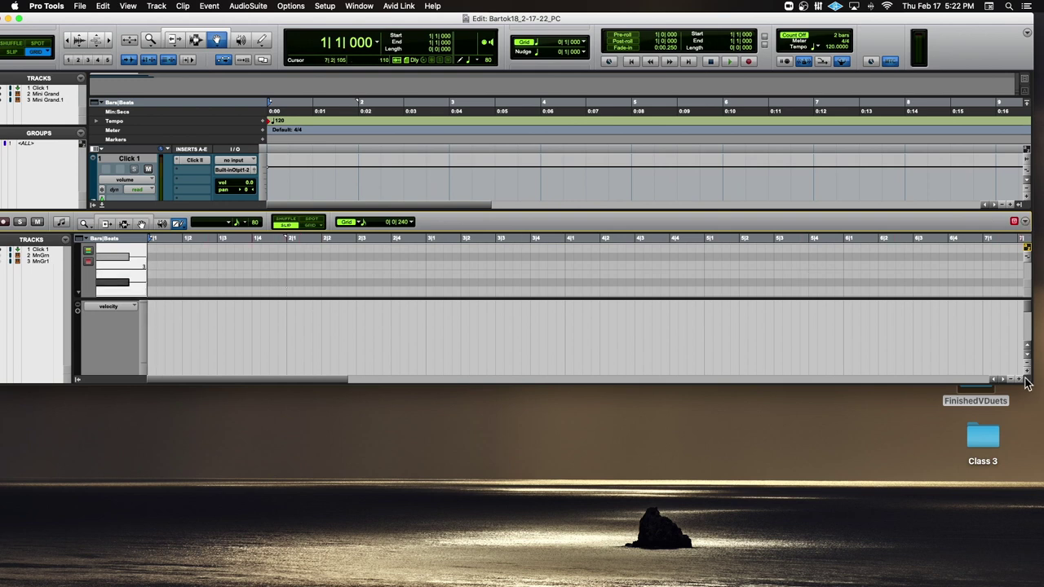
left_click_drag(1027, 387, 1037, 543)
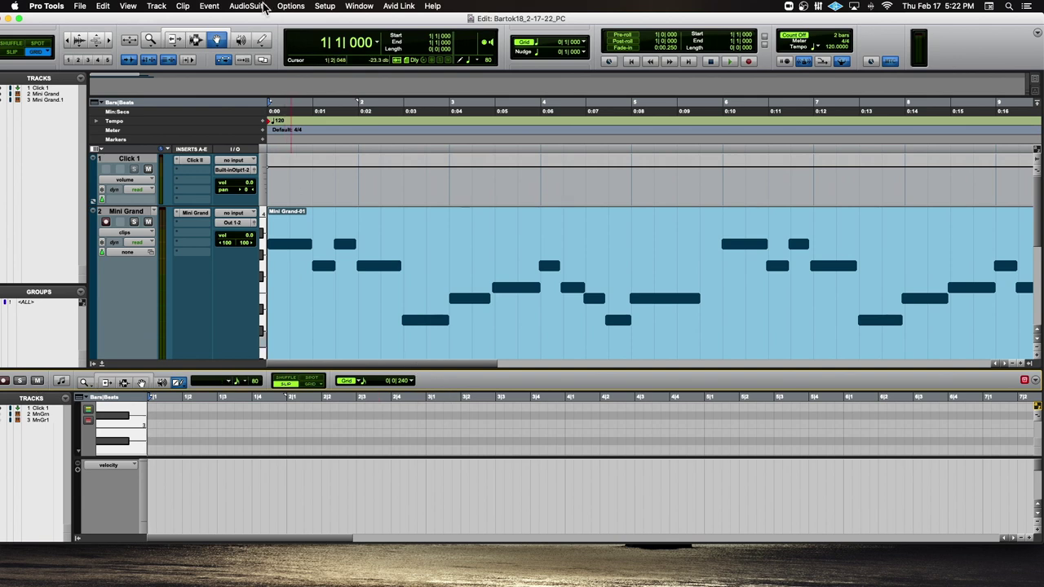
Shrink the Edit window and move it away from the desktop drive icons
left_click_drag(262, 17, 229, 16)
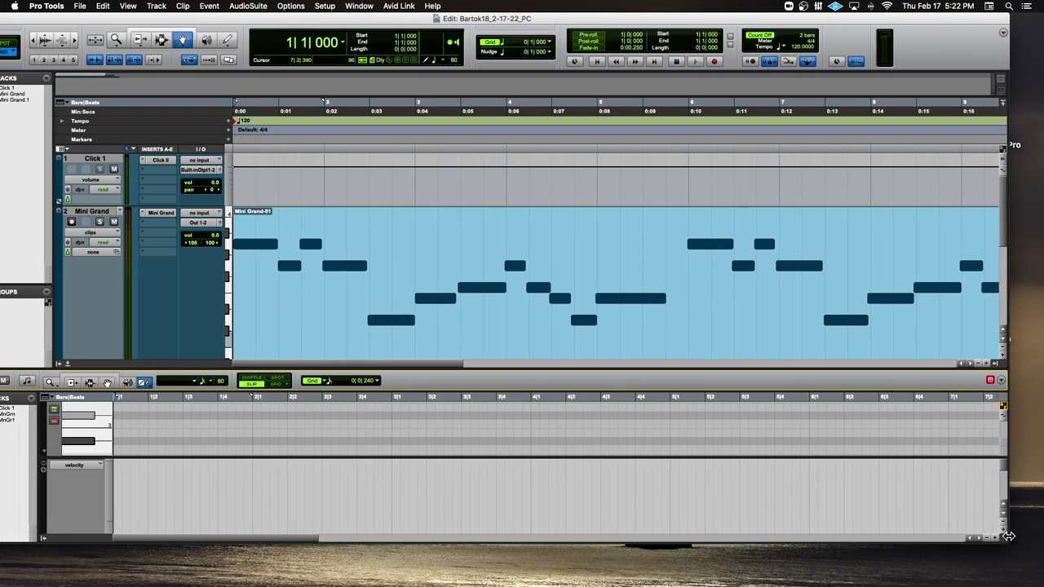
left_click_drag(1004, 538, 818, 503)
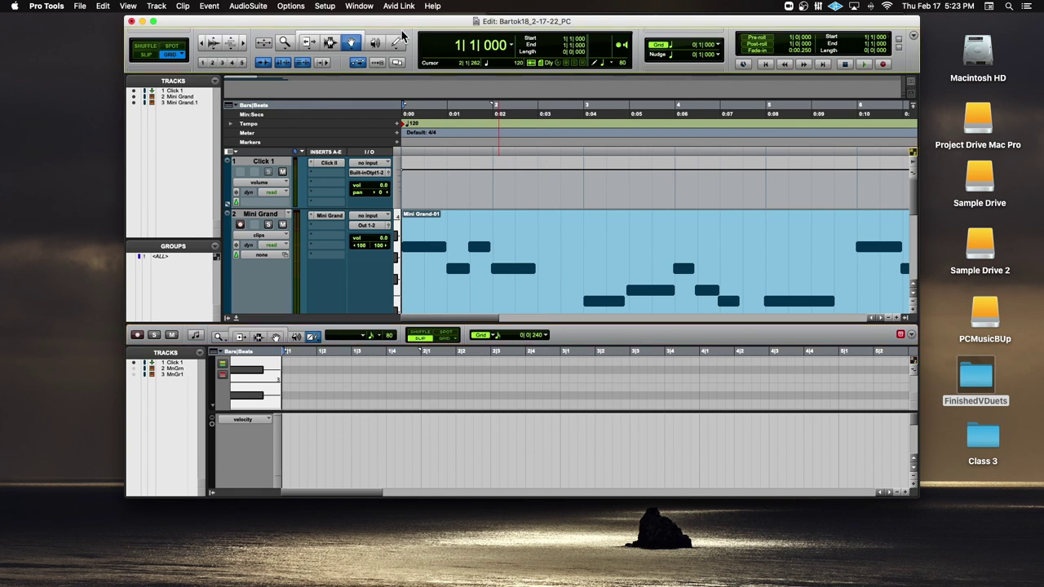
left_click_drag(399, 97, 407, 72)
left_click_drag(418, 22, 415, 137)
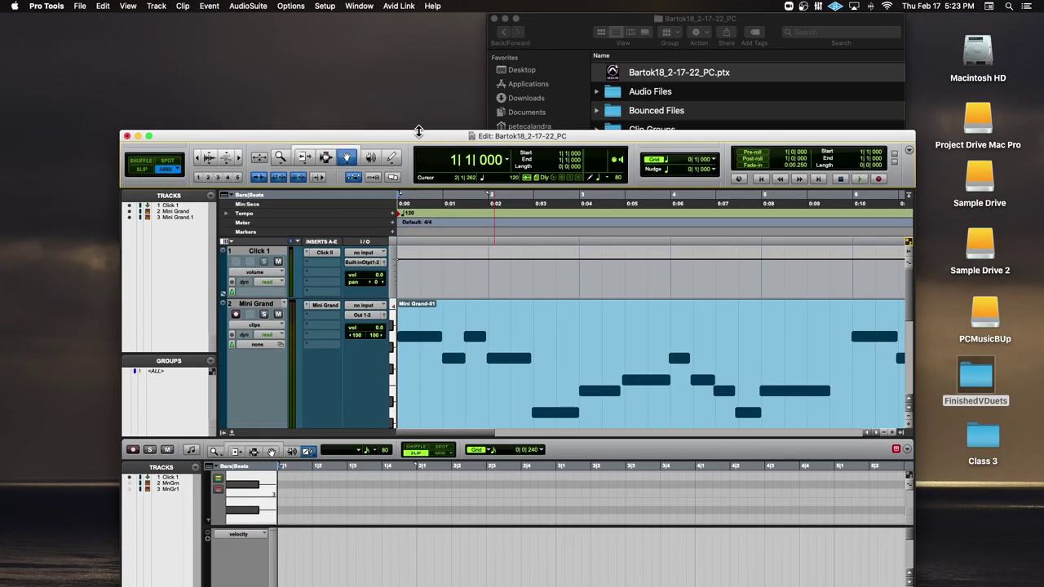
left_click_drag(418, 133, 406, 57)
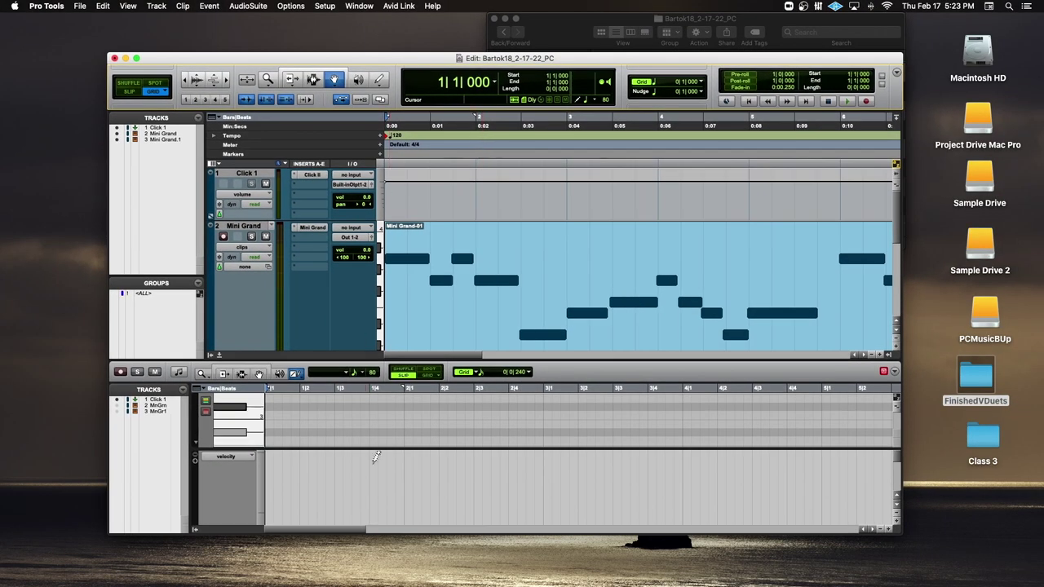
Activate the Selector tool in the docked MIDI editor and display the Mini Grand track's notes there
left_click(242, 372)
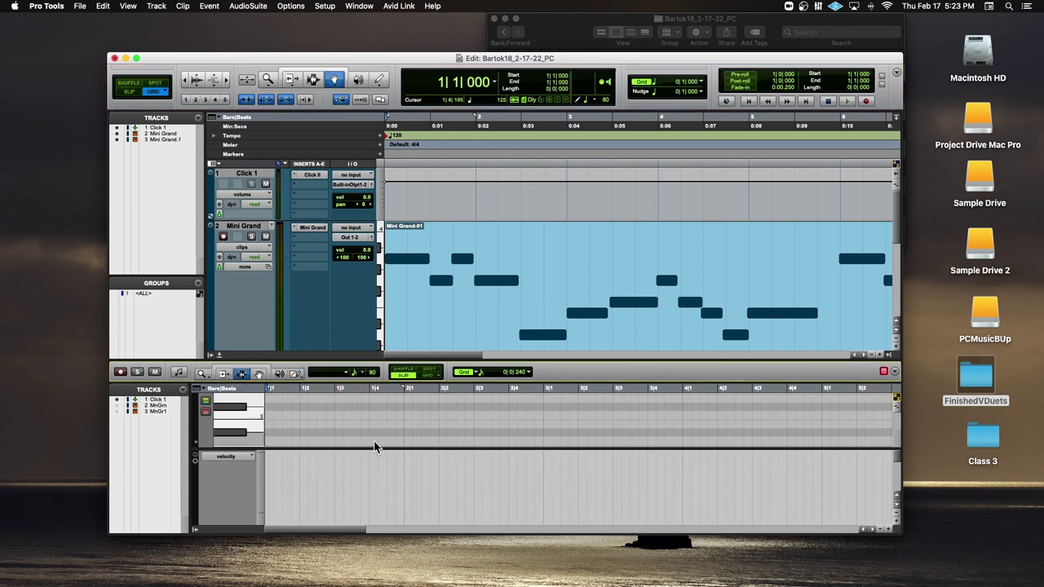
left_click(422, 390)
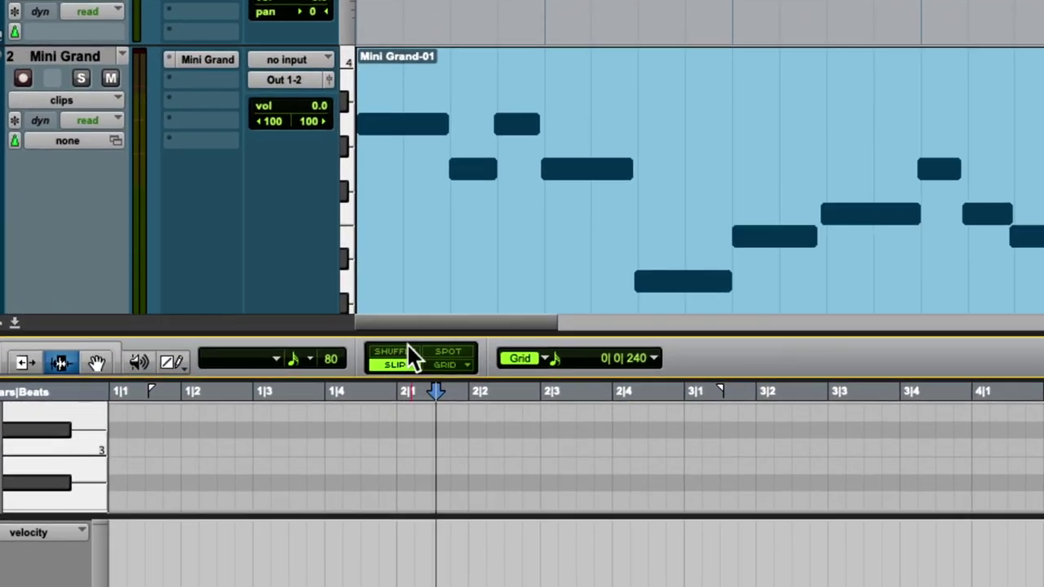
left_click(419, 79)
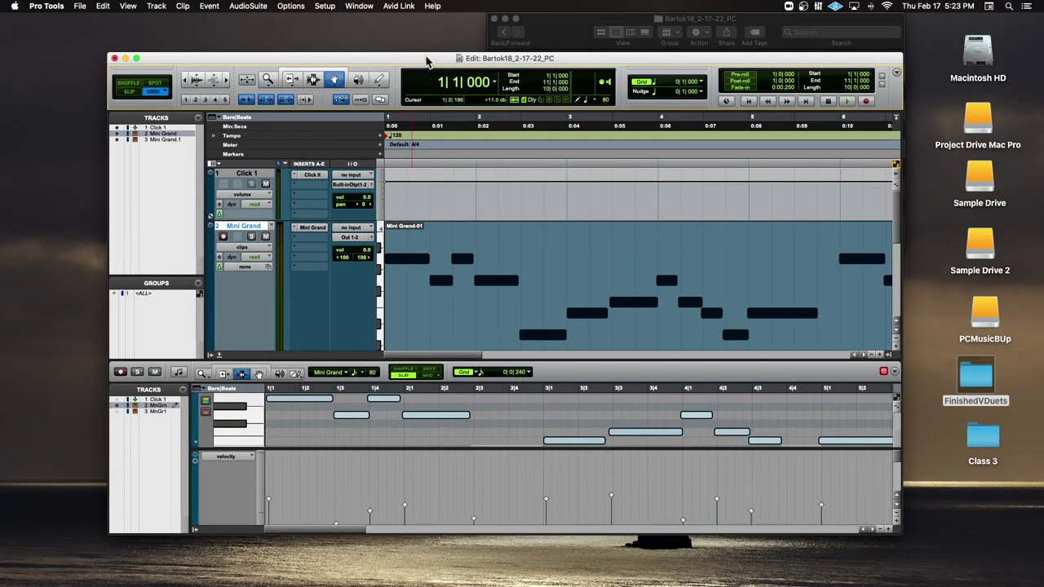
Move the Edit window down and back up, and hide and reshow its docked MIDI editor
left_click_drag(426, 63, 425, 243)
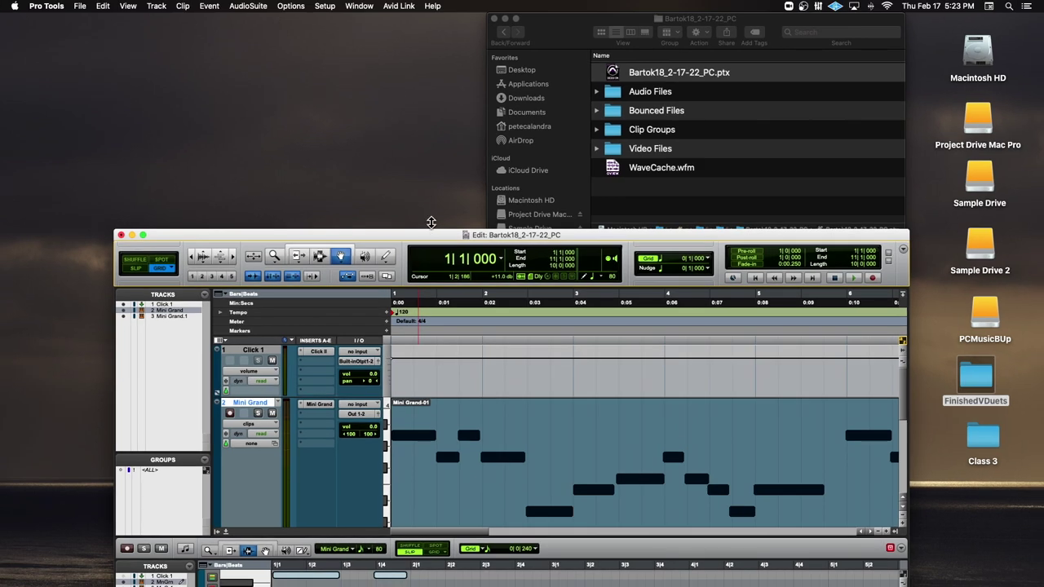
left_click_drag(410, 235, 410, 69)
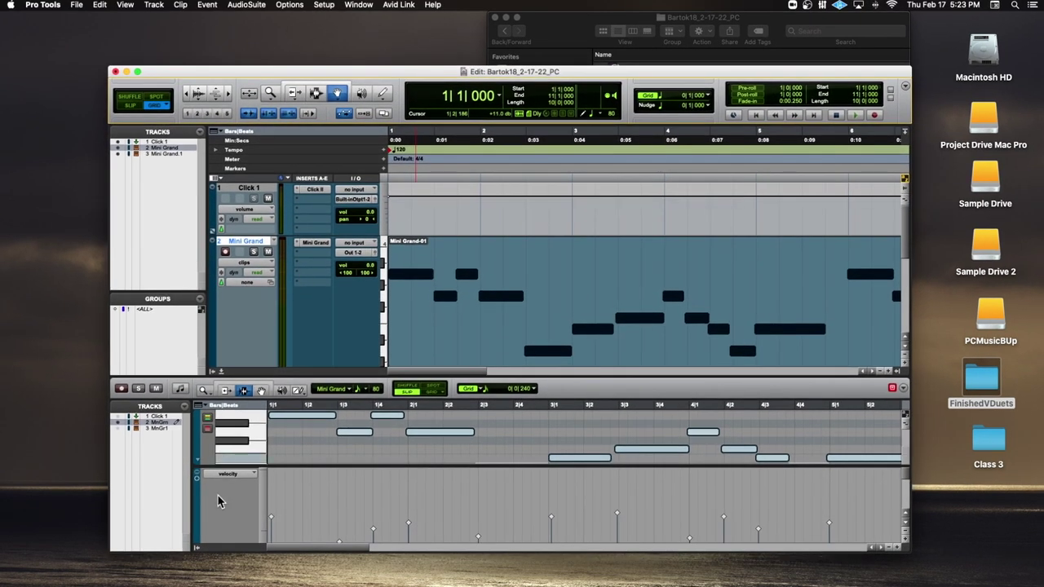
left_click(222, 373)
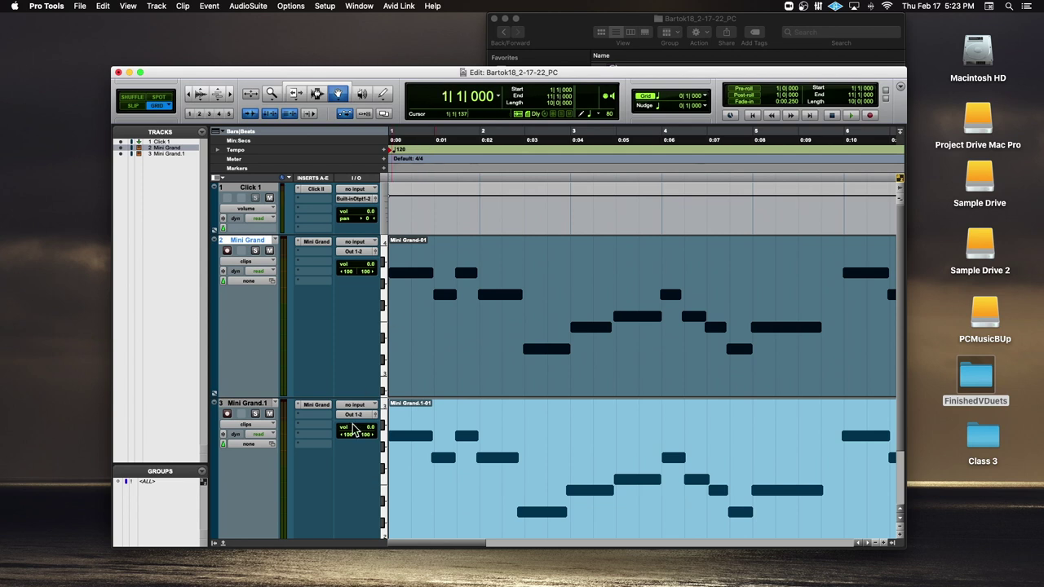
left_click(222, 543)
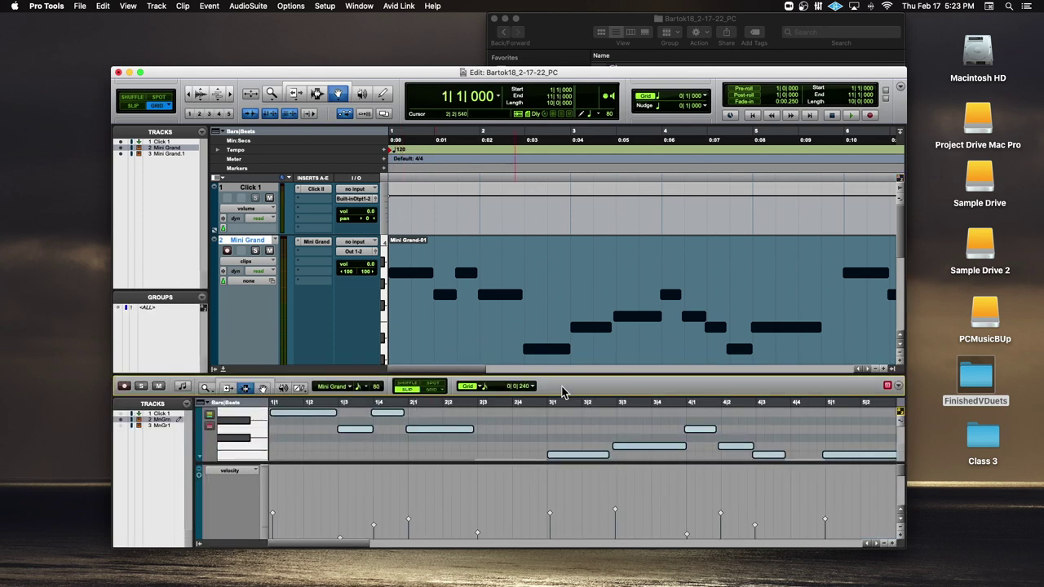
Place the edit selection at 2|4|180, then hide the docked MIDI editor's velocity lane and enlarge its piano roll upward
left_click(519, 410)
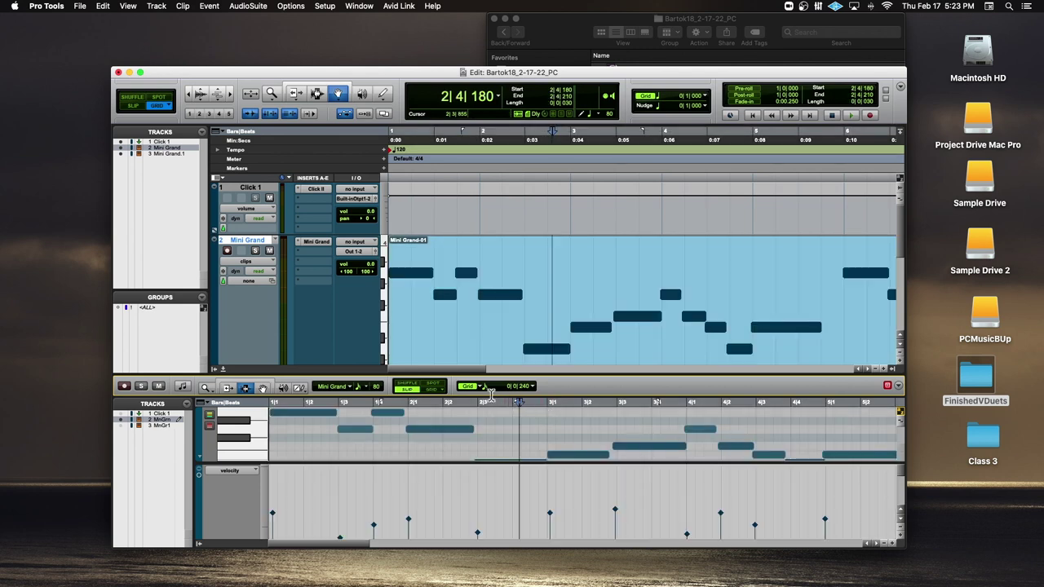
left_click(199, 461)
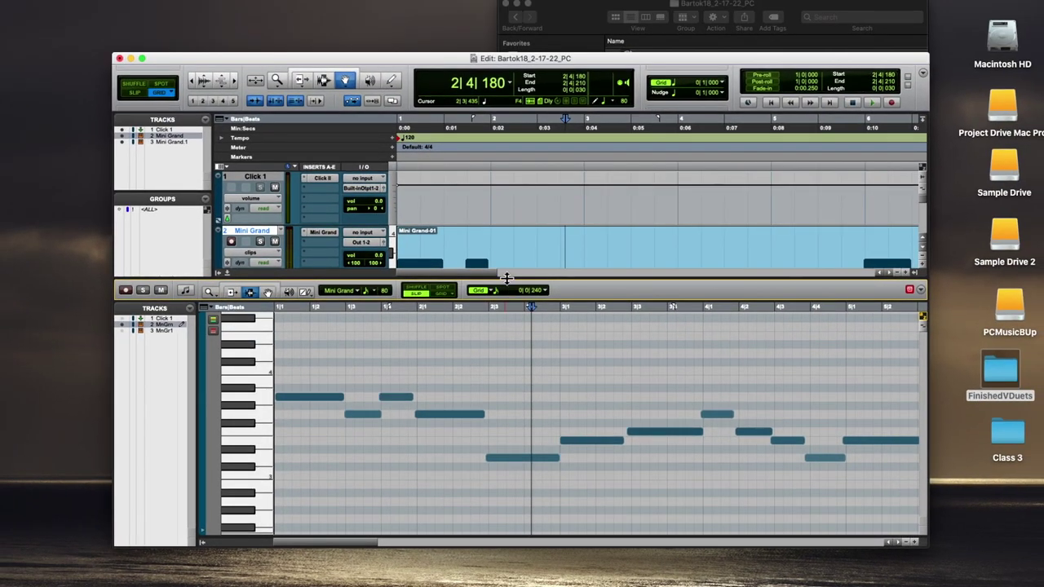
left_click_drag(506, 278, 506, 231)
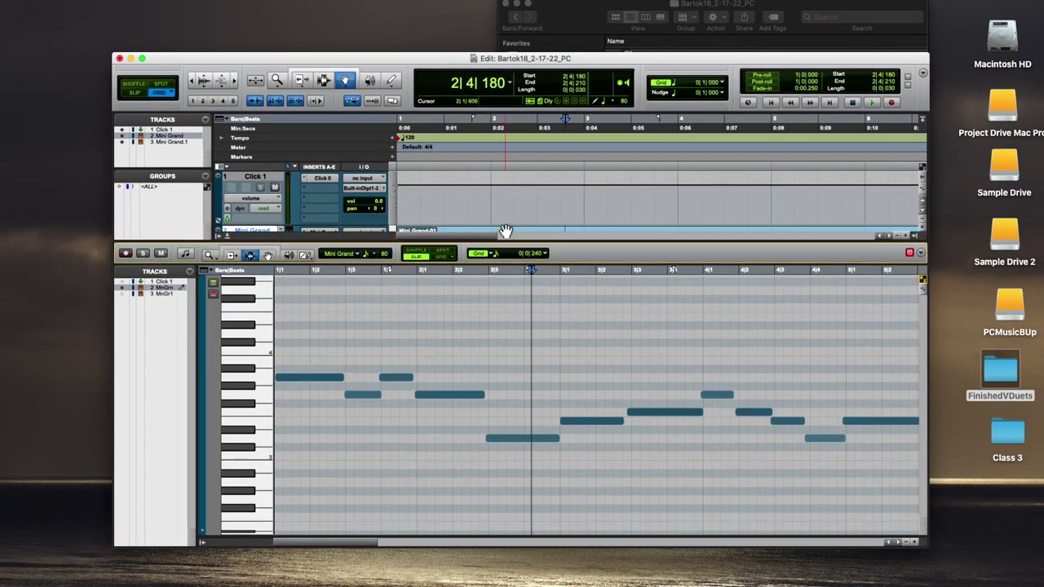
left_click_drag(423, 63, 425, 54)
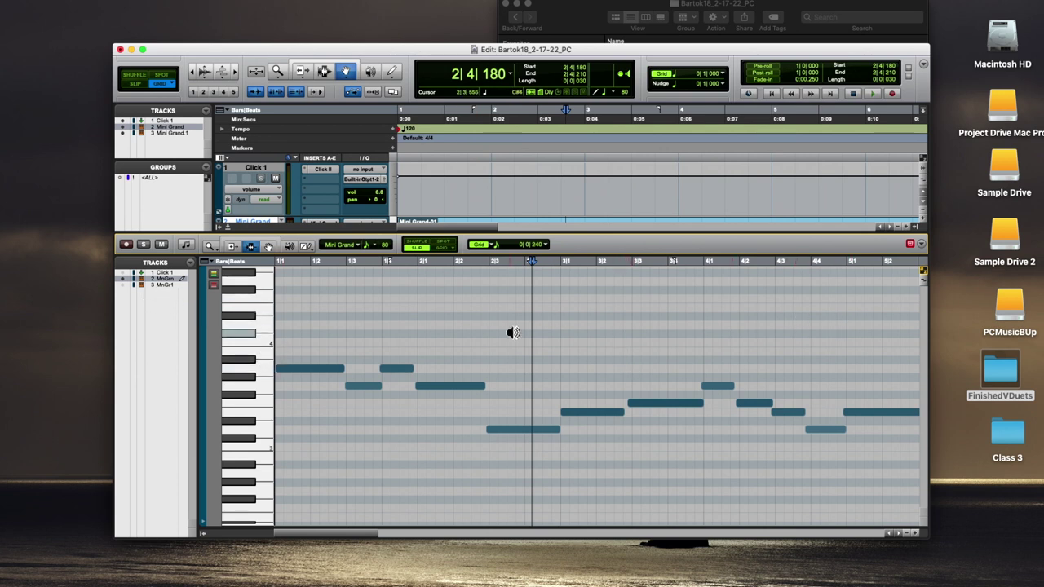
left_click_drag(330, 49, 489, 61)
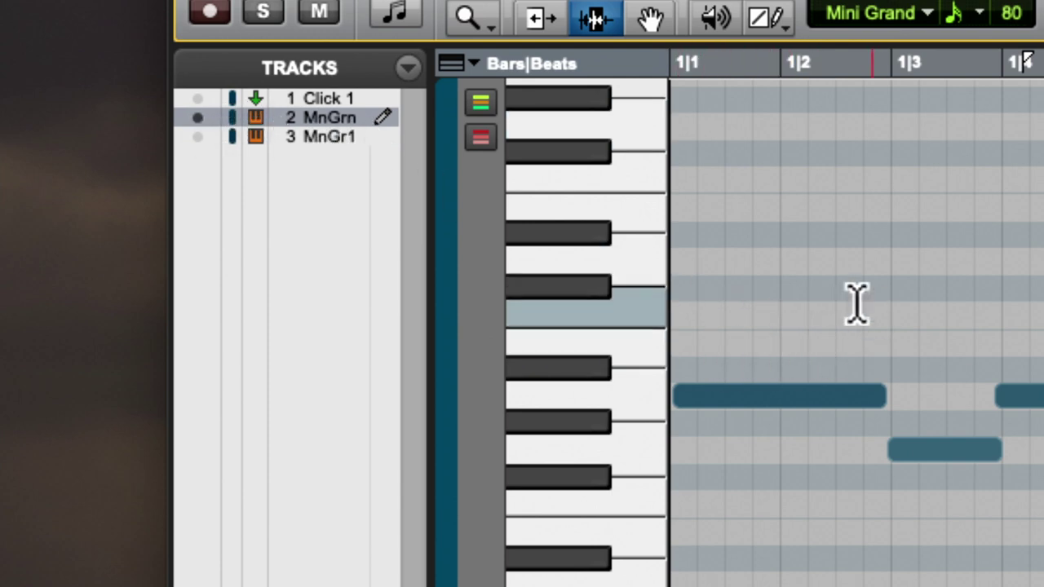
Hide the Mini Grand track's notes in the docked MIDI editor and show them again
left_click(197, 117)
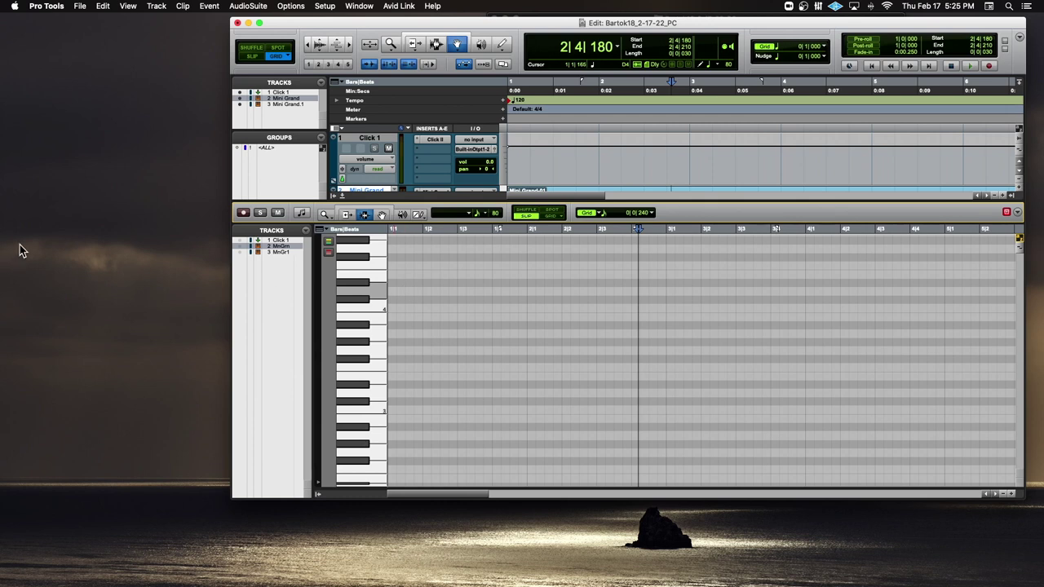
right_click(274, 246)
left_click(272, 246)
left_click(272, 247)
left_click(240, 246)
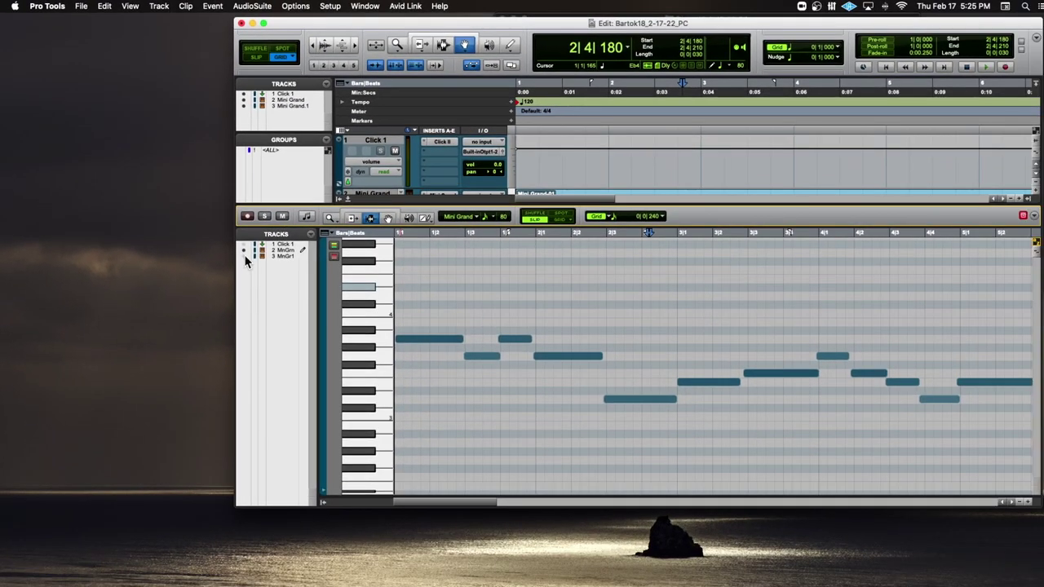
Superimpose the Mini Grand.1 notes on the Mini Grand notes in the docked MIDI editor and color-code the notes by track
left_click(244, 256)
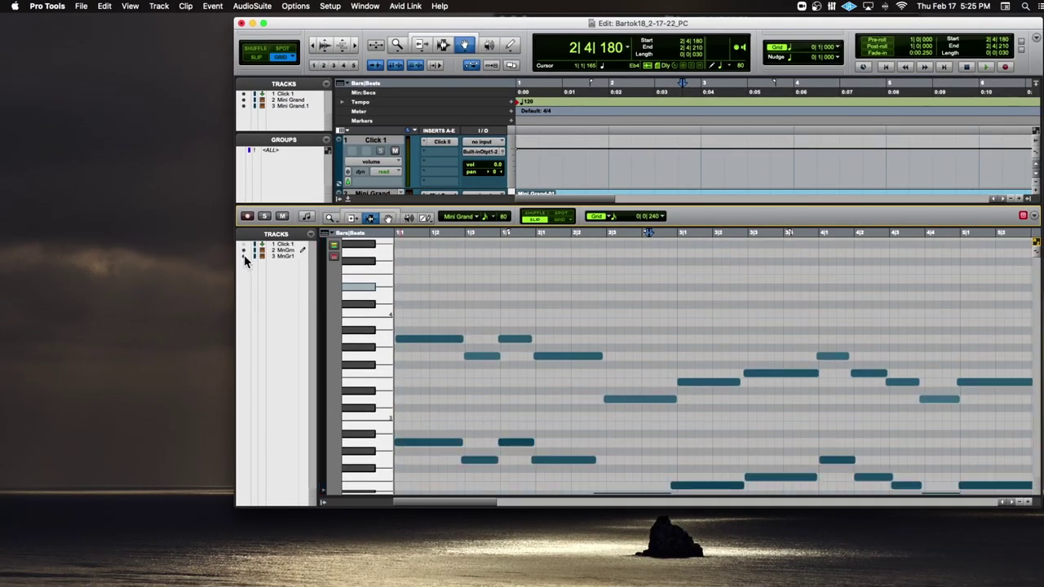
scroll(472, 262, "down", 3)
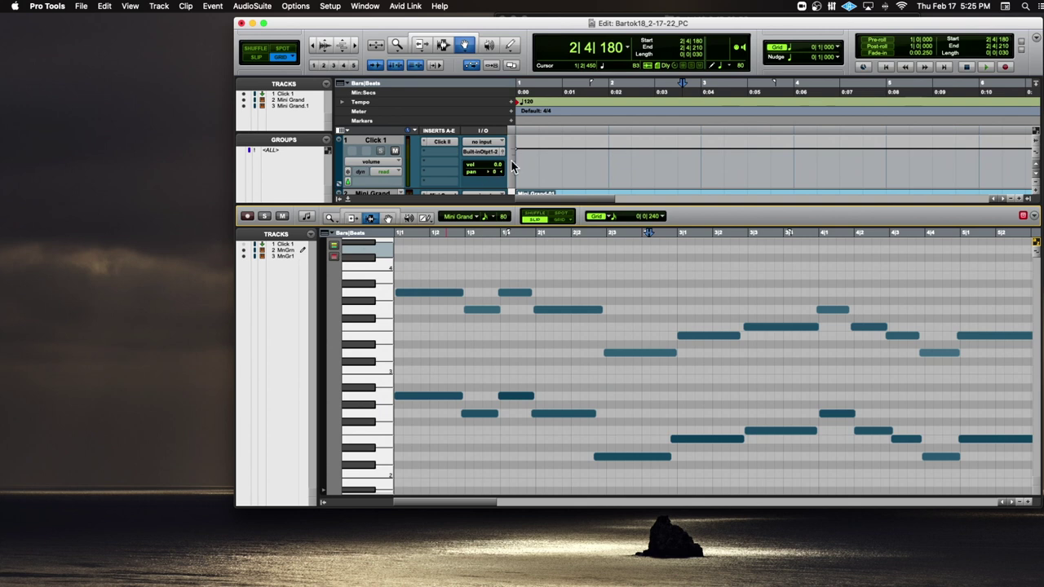
left_click(334, 246)
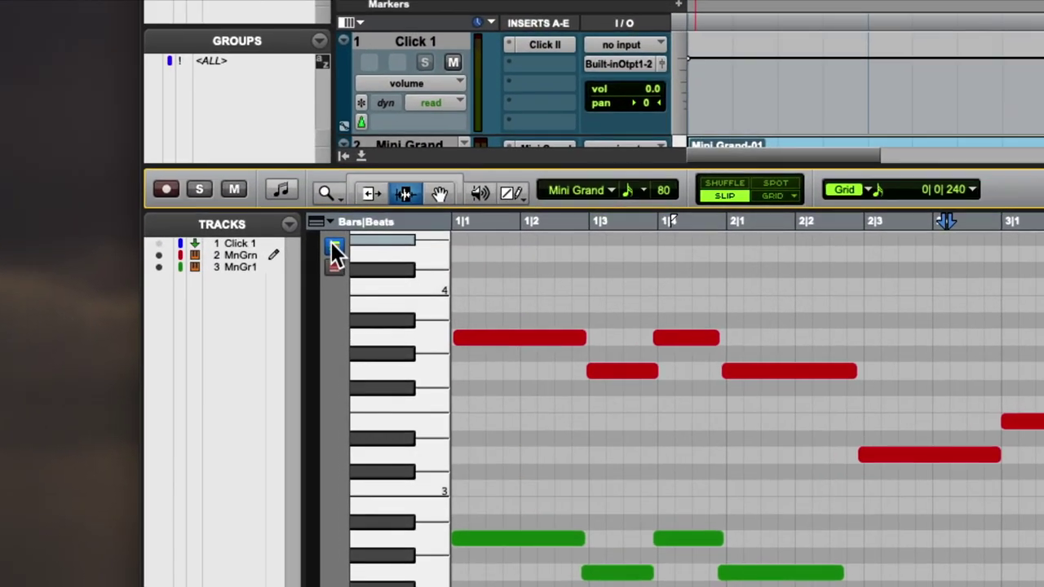
Alternate the docked MIDI editor's notes between track and velocity color-coding, finishing with both color-coding modes off
left_click(334, 246)
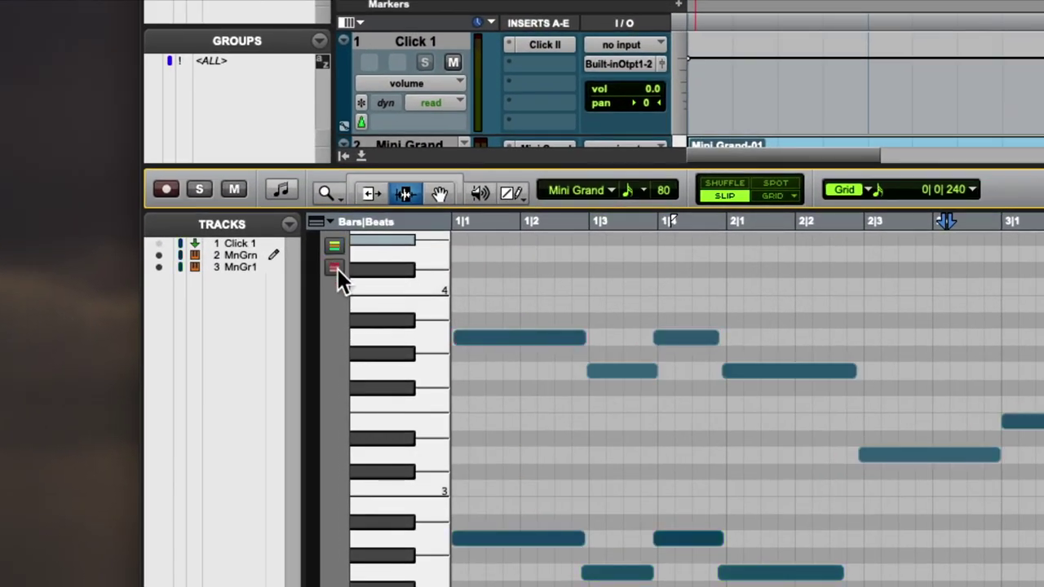
left_click(335, 270)
left_click(335, 269)
left_click(335, 244)
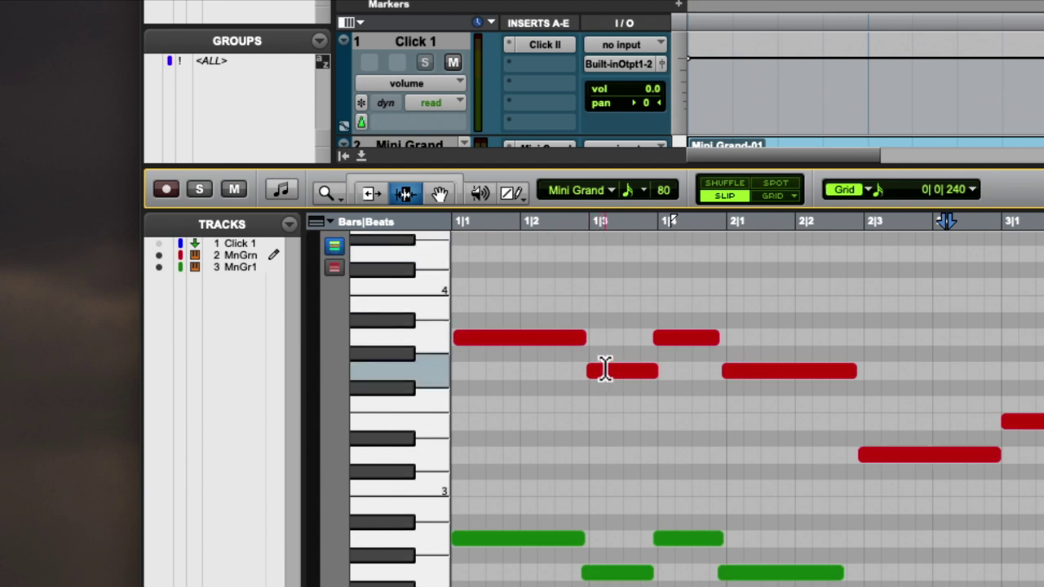
left_click(336, 245)
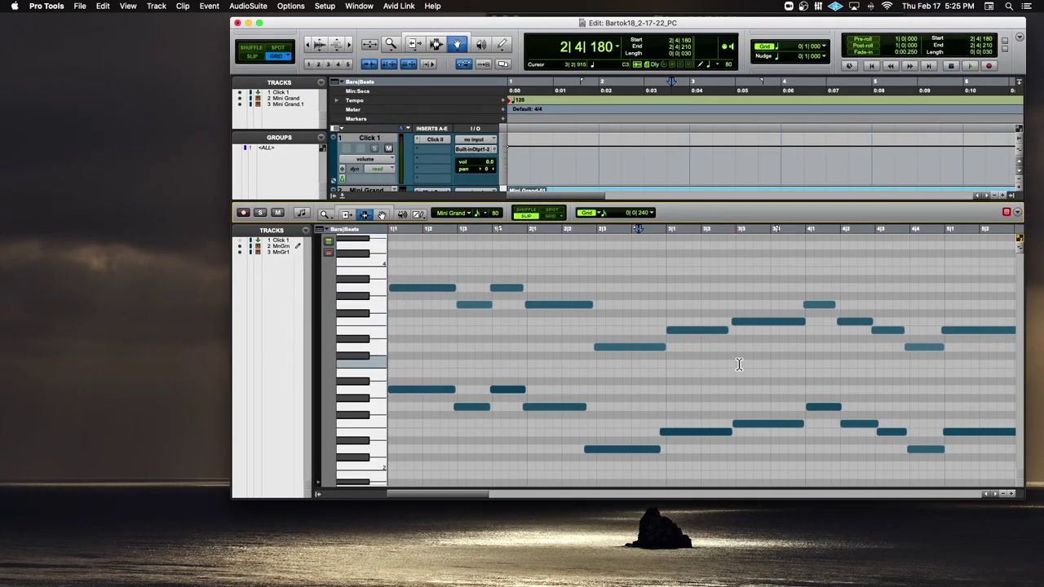
Shift the Edit window aside and zoom the docked MIDI editor's timeline out to span about nine bars
left_click_drag(411, 27, 313, 34)
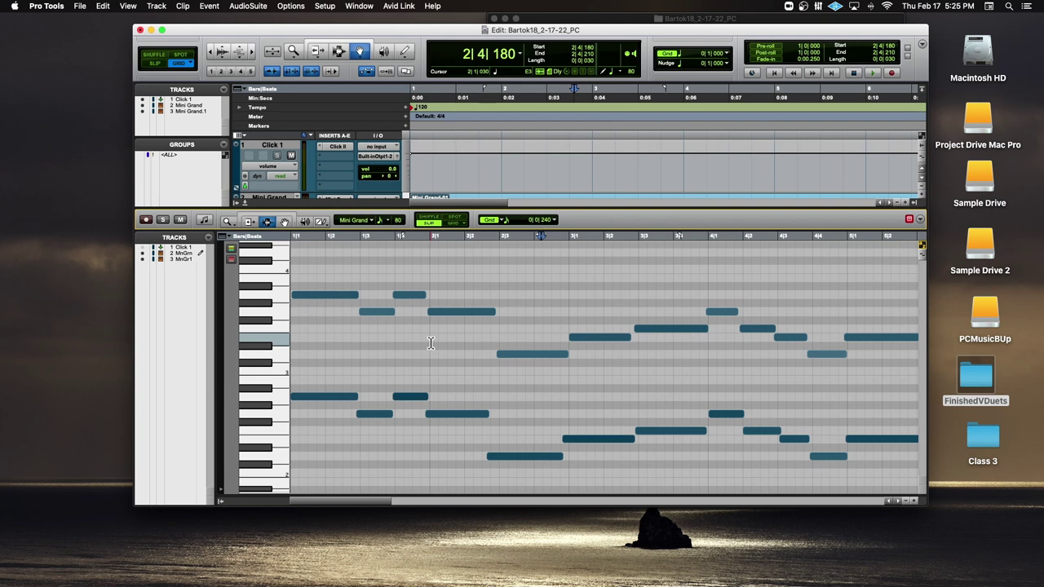
key("t")
key("r")
key("r")
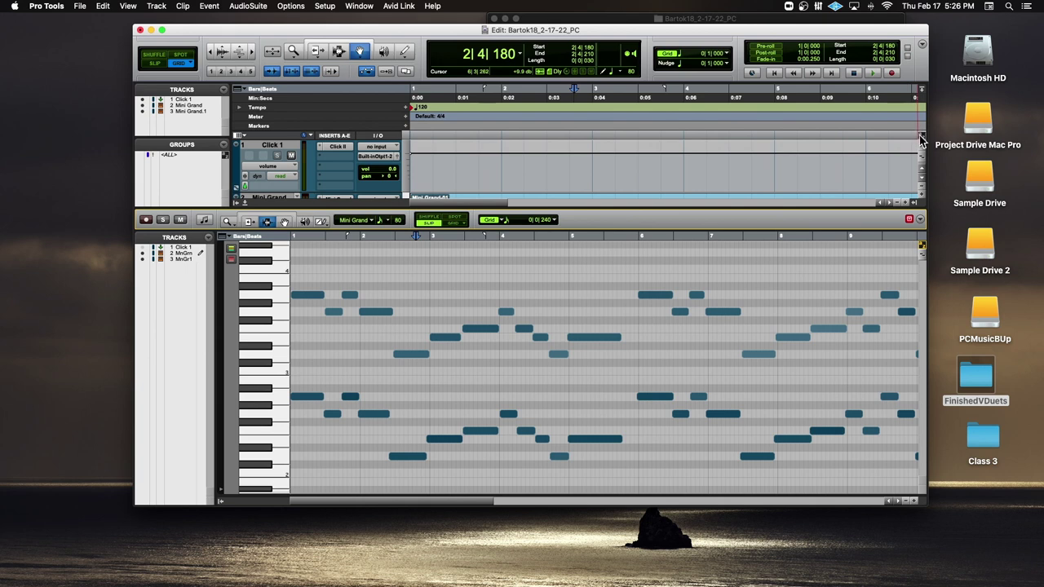
Hide the docked MIDI editor, reposition the Edit window, and show the MIDI editor again
left_click(245, 204)
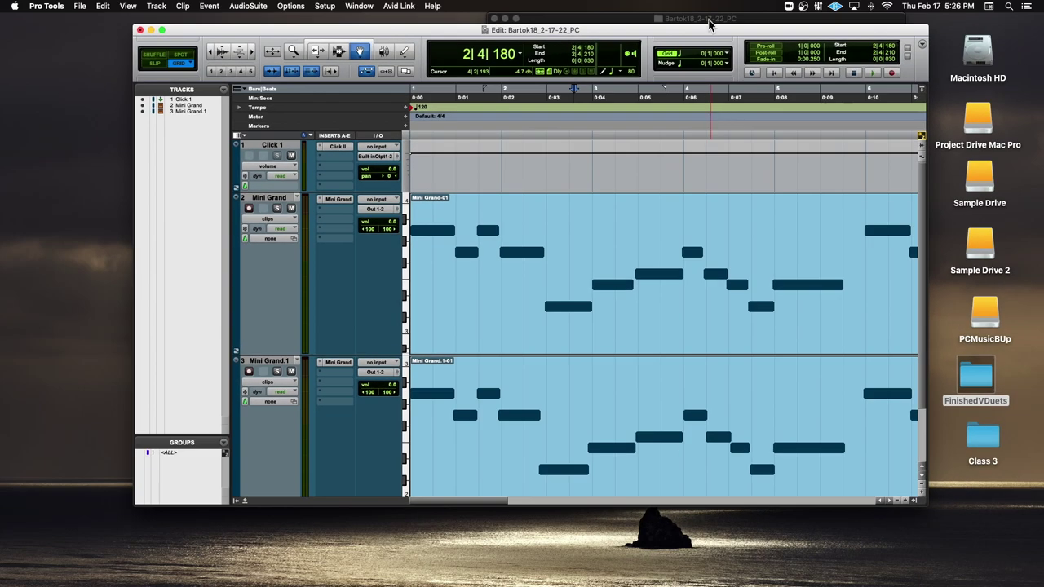
left_click_drag(708, 25, 598, 76)
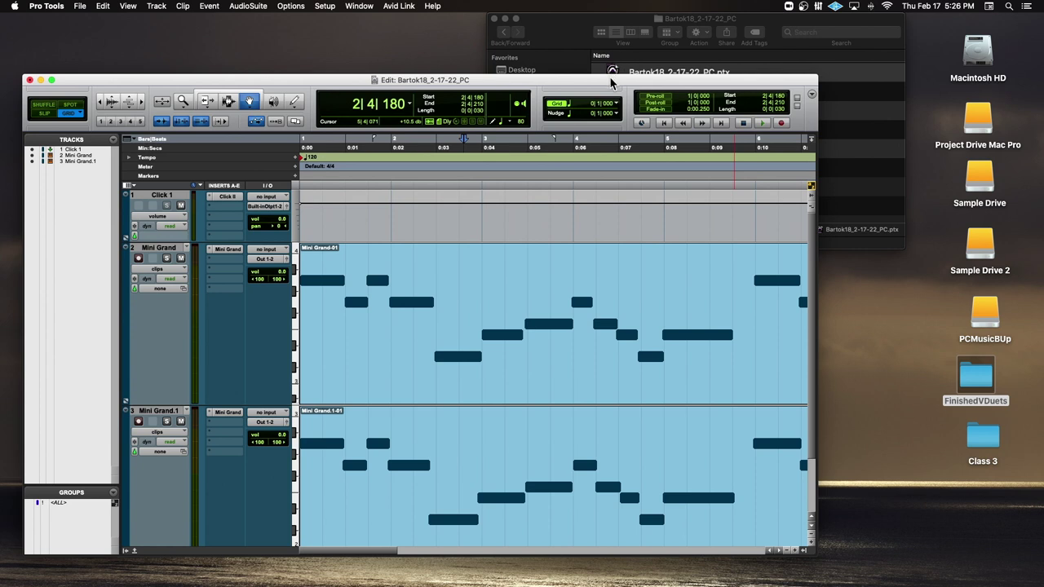
left_click_drag(611, 83, 690, 25)
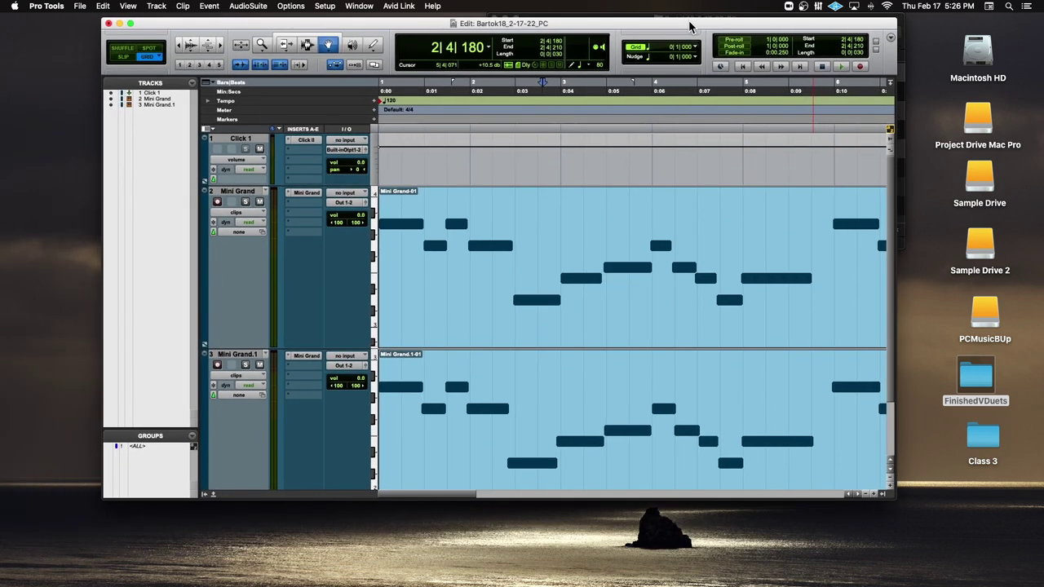
left_click(211, 493)
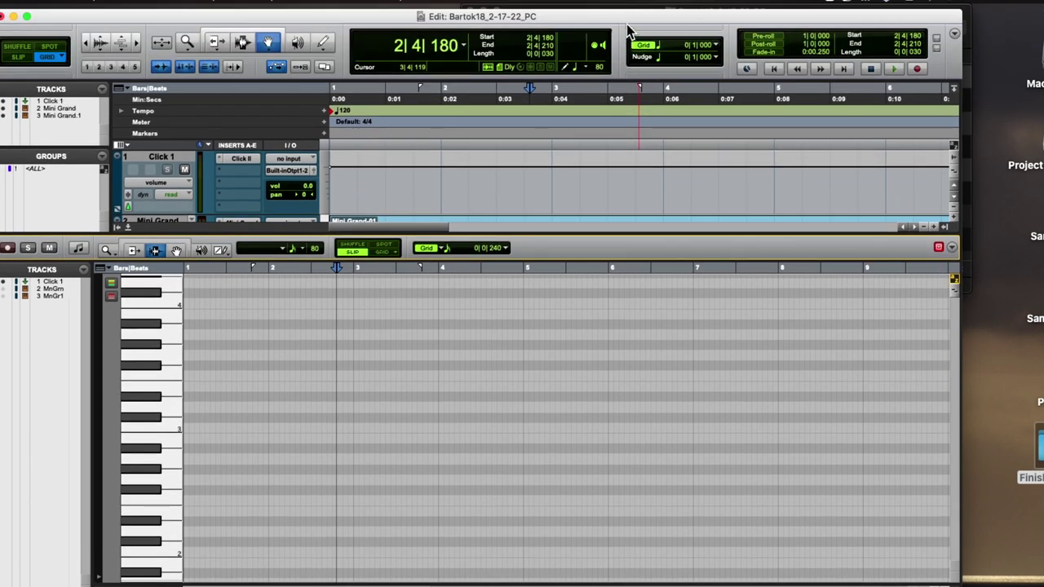
Switch keyboard focus to the Edit window and back to the docked MIDI editor, placing the edit selection at 9|4|600
left_click_drag(628, 18, 402, 36)
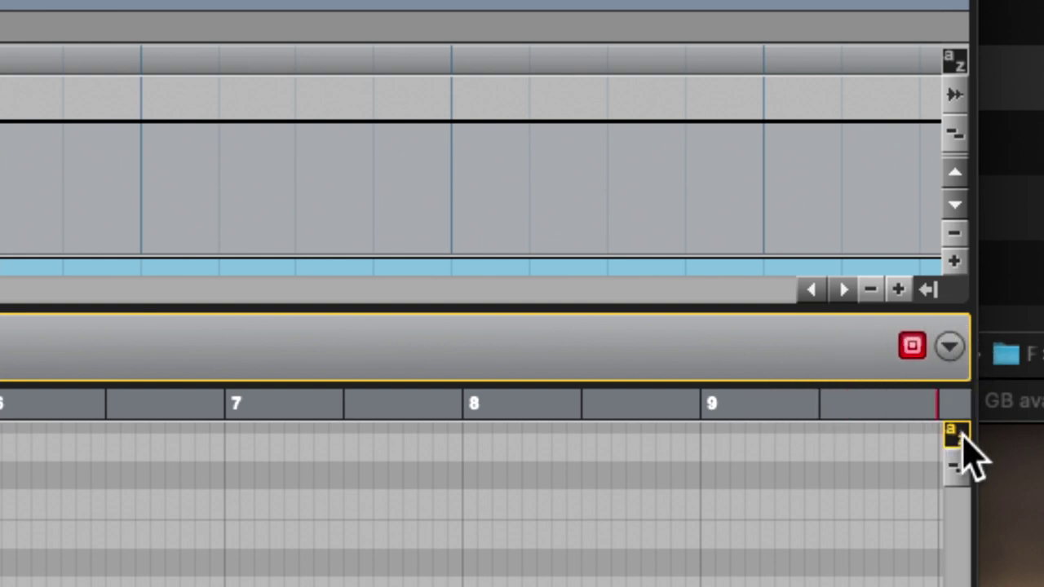
left_click(731, 41)
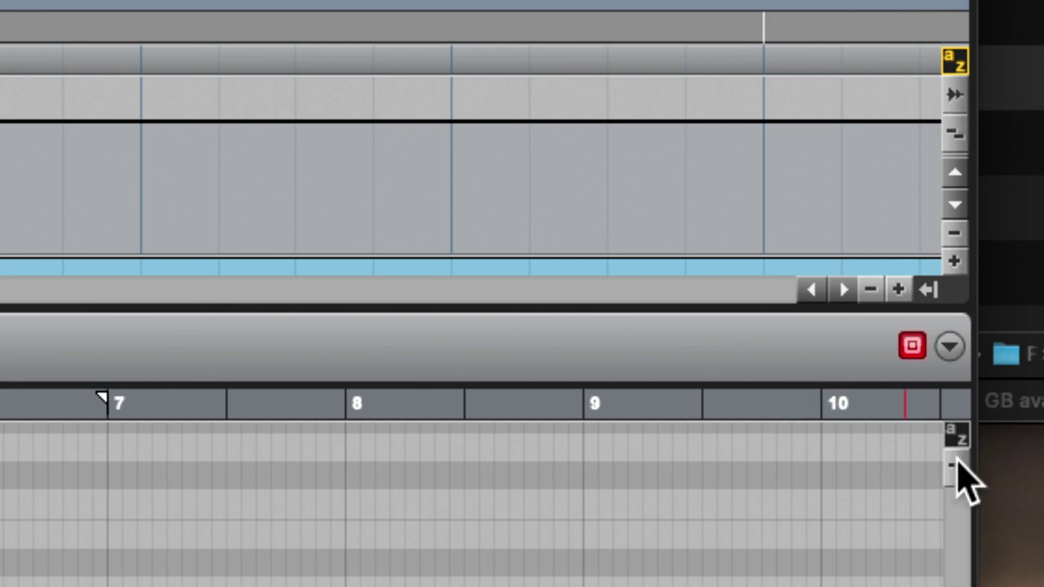
left_click(798, 405)
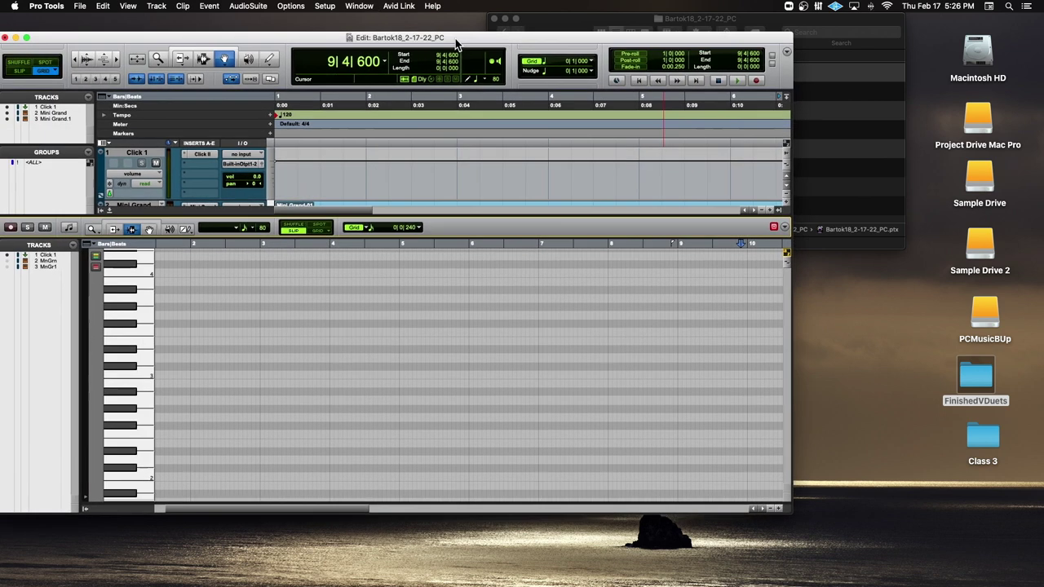
left_click_drag(456, 42, 609, 42)
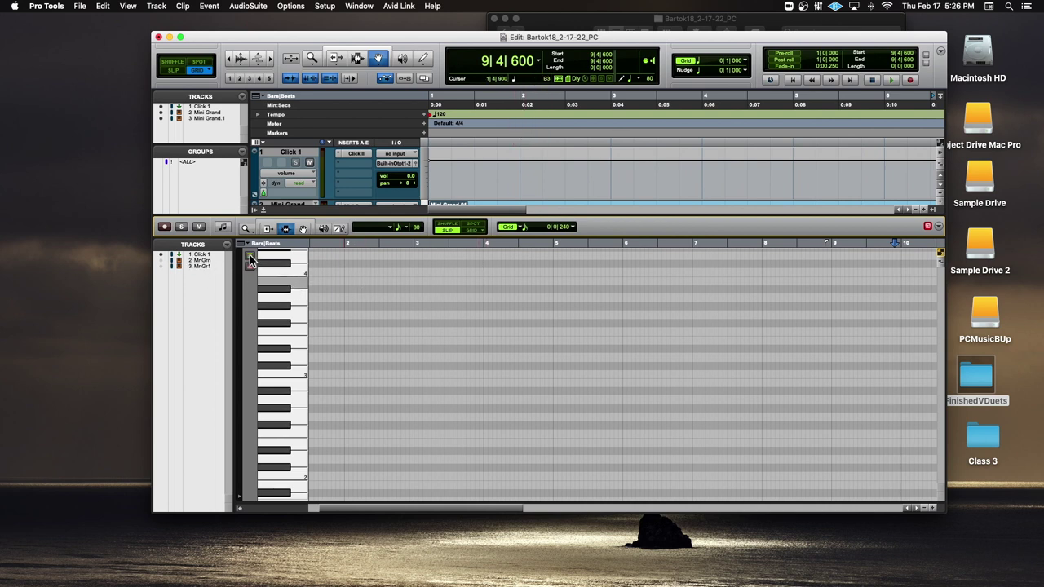
Show the Mini Grand track's notes from bar 1 in the docked MIDI editor
left_click(162, 260)
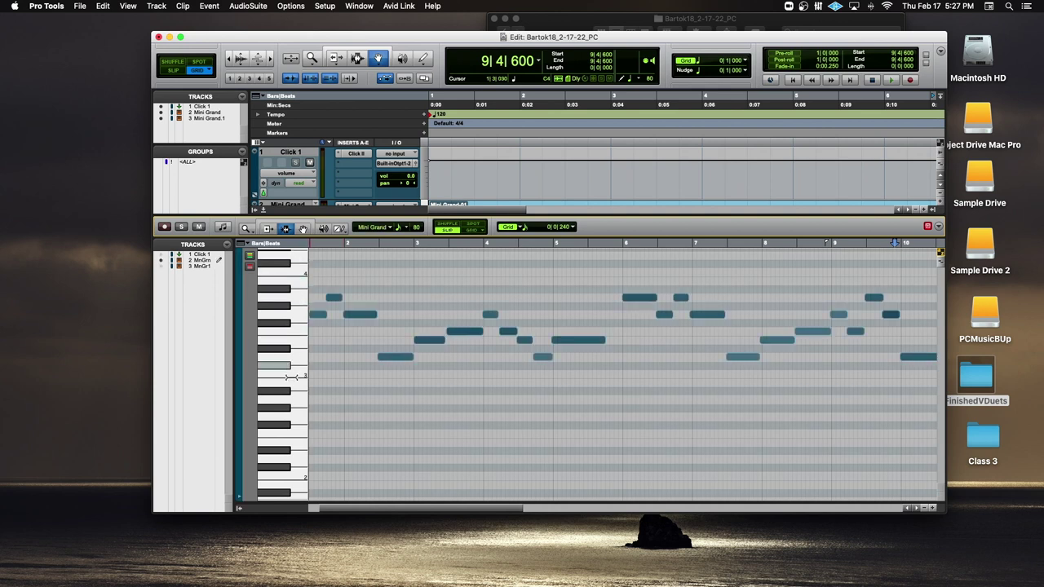
scroll(411, 318, "left", 2)
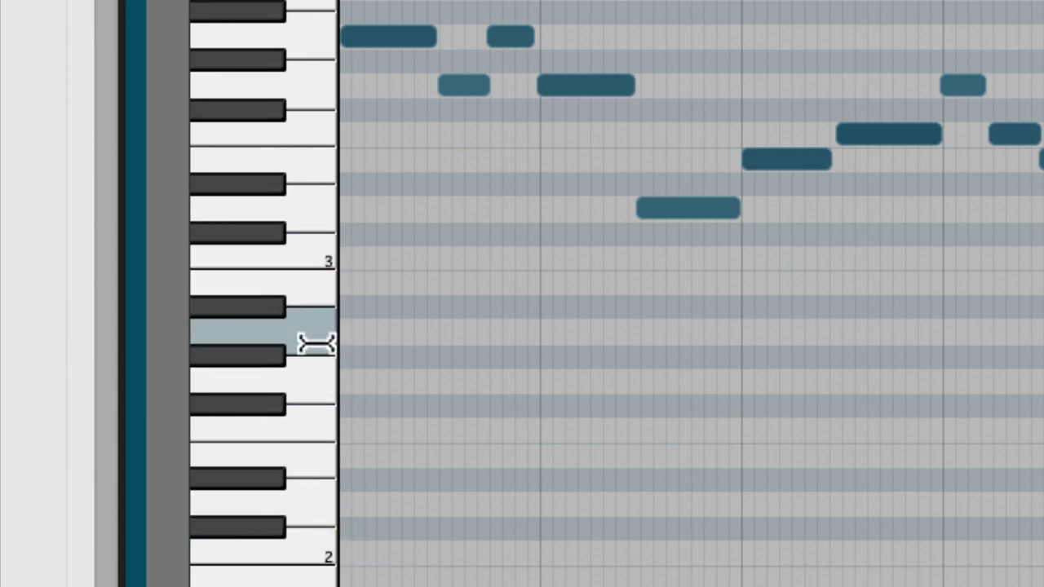
Select notes by pitch with individual keys of the docked MIDI editor's keyboard, including the Mini Grand notes on F3
scroll(441, 394, "down", 5)
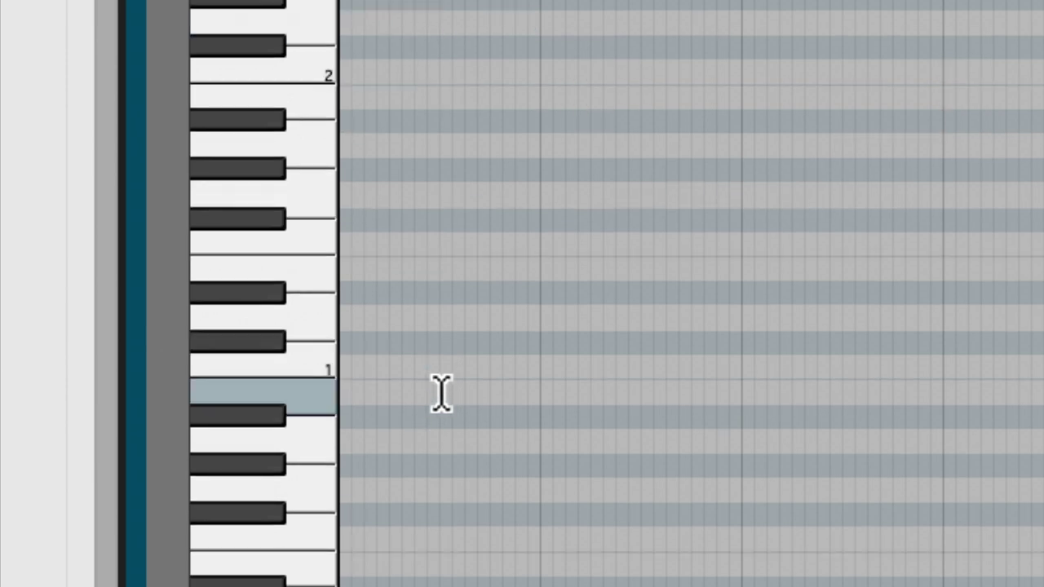
scroll(441, 394, "up", 3)
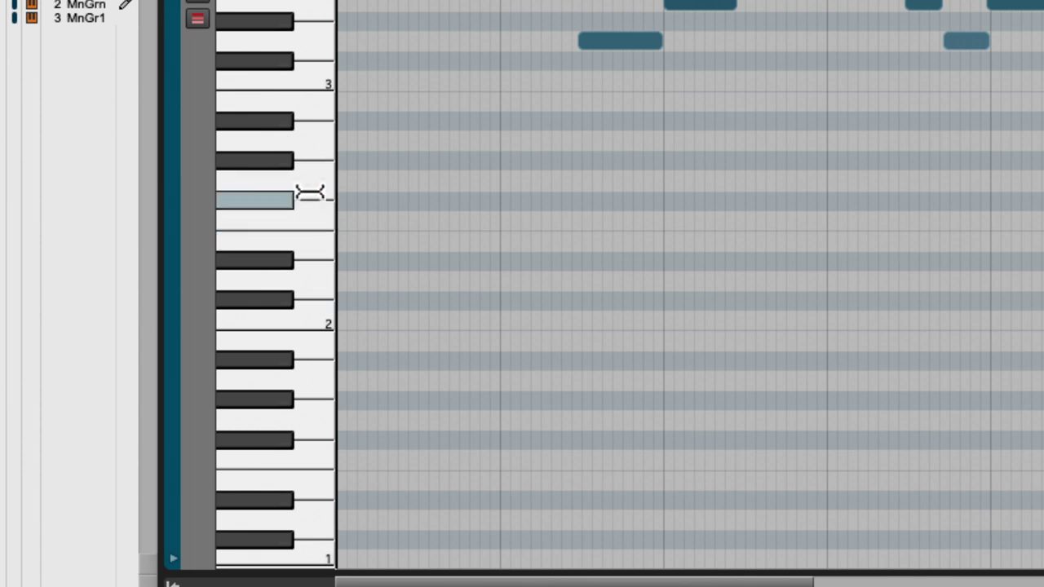
scroll(309, 192, "up", 1)
scroll(310, 193, "up", 10)
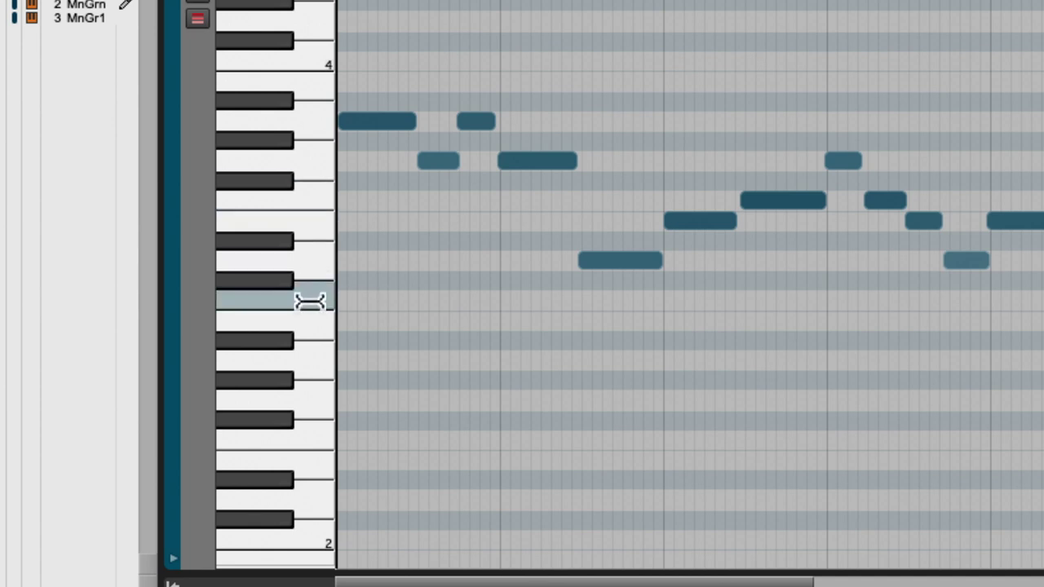
left_click(312, 256)
left_click(316, 202)
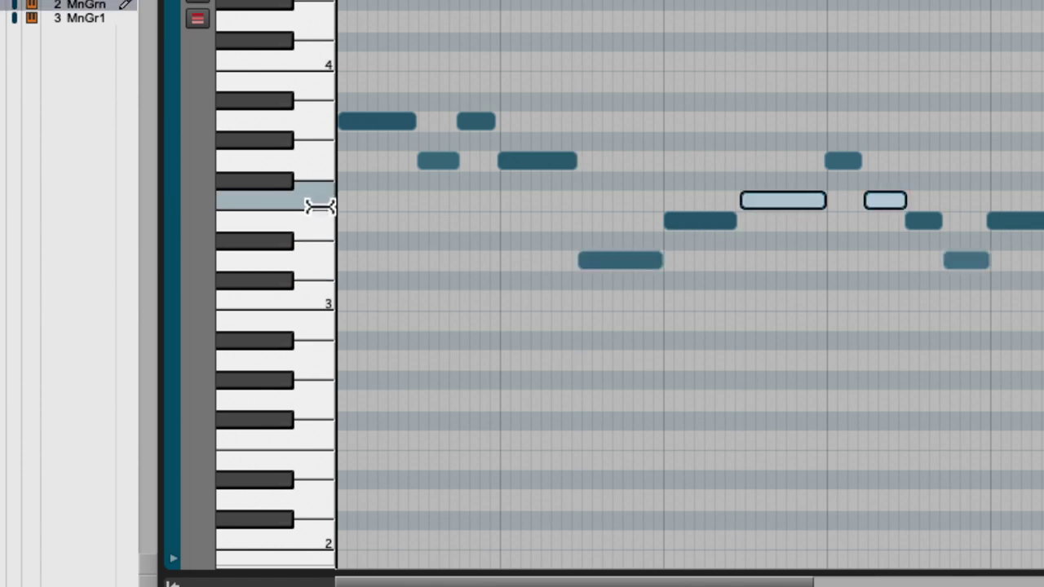
left_click(318, 136)
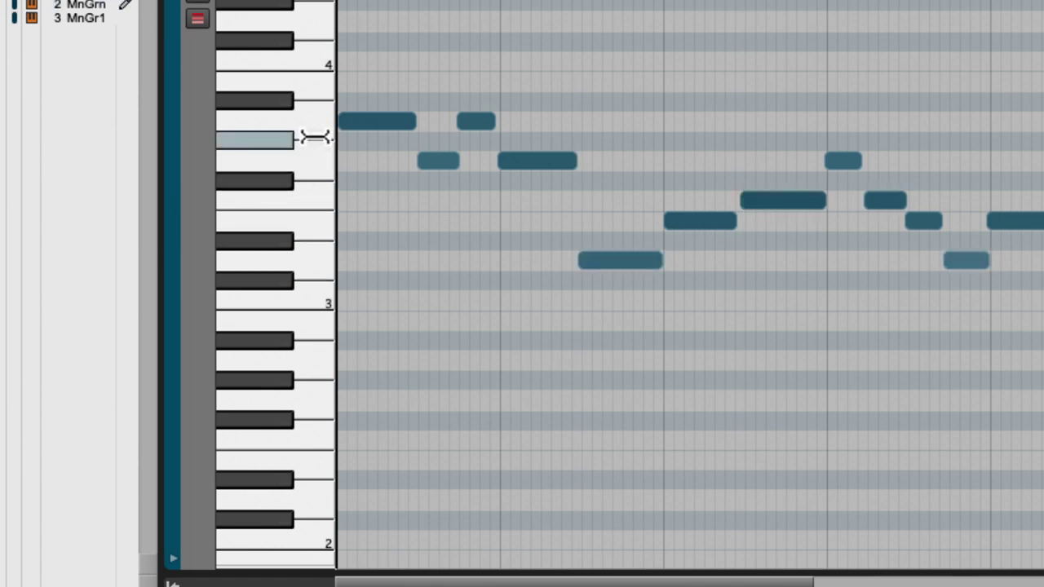
scroll(315, 130, "up", 4)
left_click(314, 143)
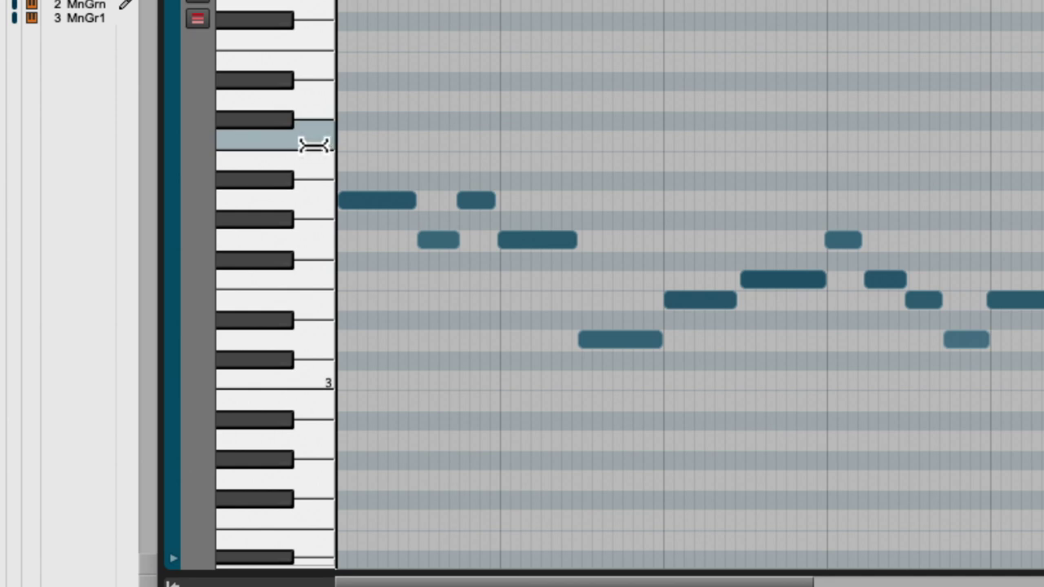
scroll(314, 144, "up", 3)
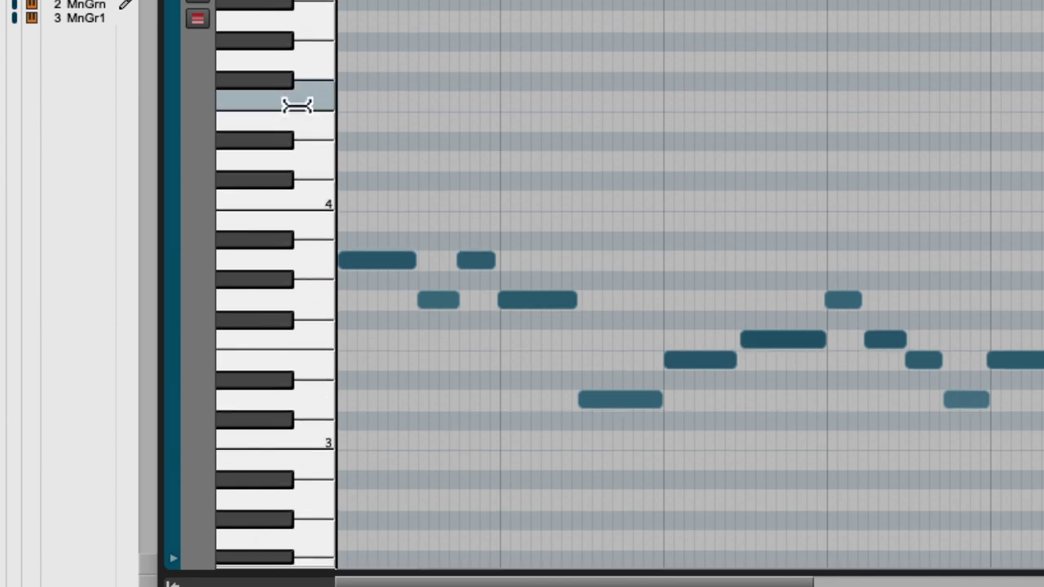
Look through the docked MIDI editor's keyboard range from octave 3 down to octave -2
scroll(297, 109, "down", 20)
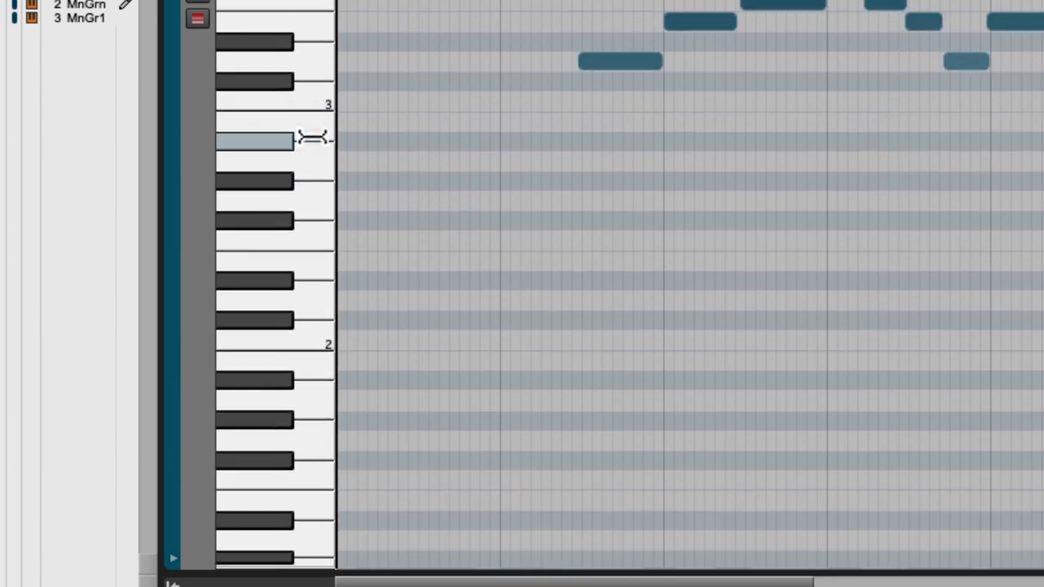
scroll(313, 136, "down", 6)
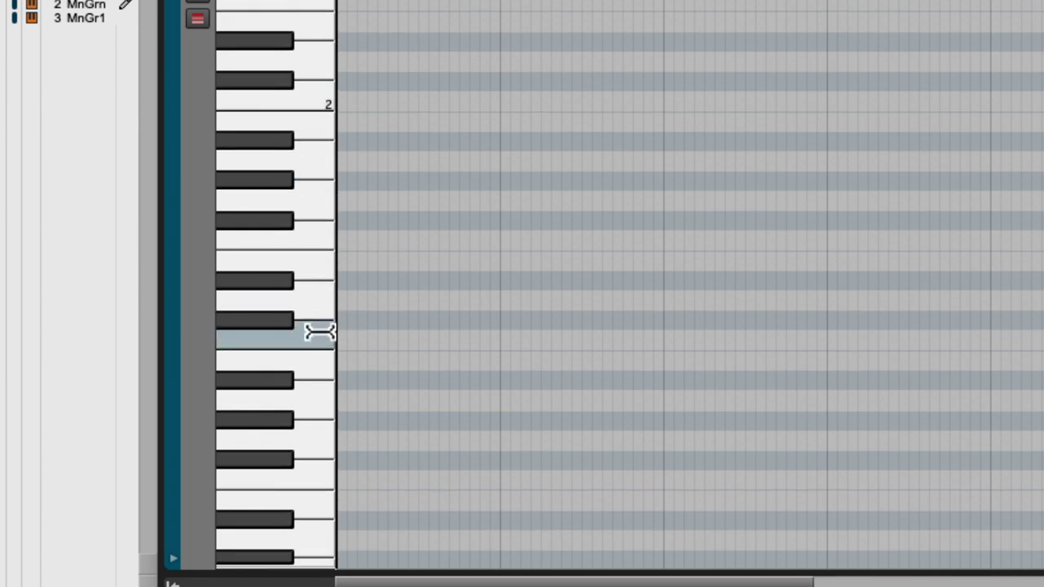
scroll(333, 335, "down", 9)
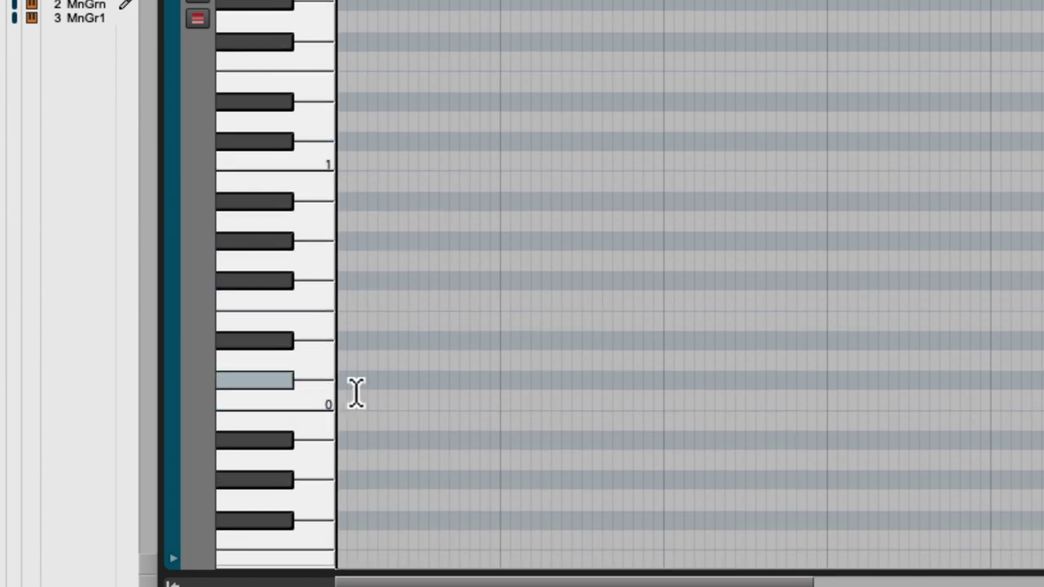
scroll(324, 406, "down", 5)
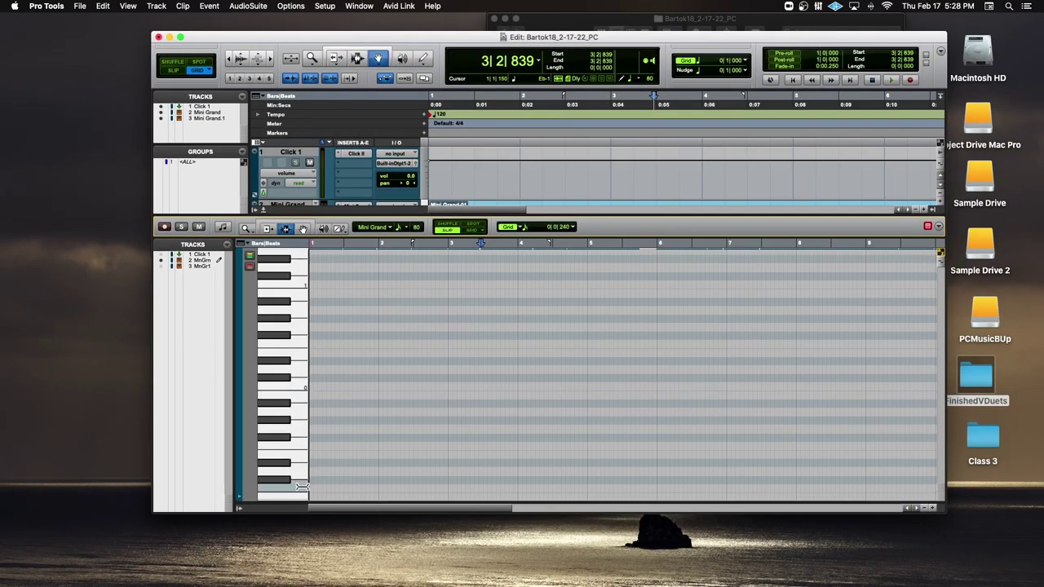
scroll(300, 486, "down", 5)
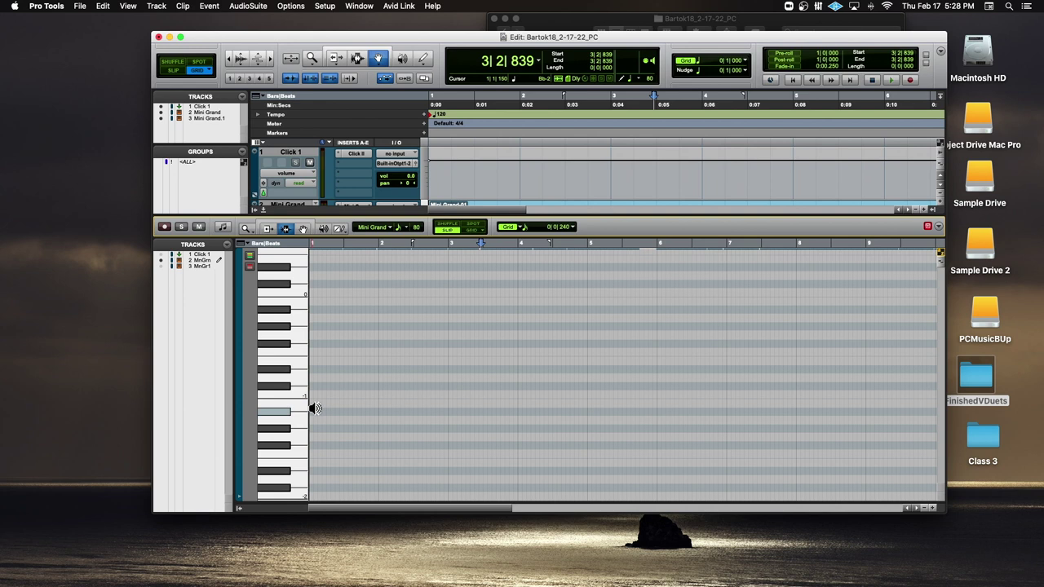
left_click_drag(365, 41, 278, 37)
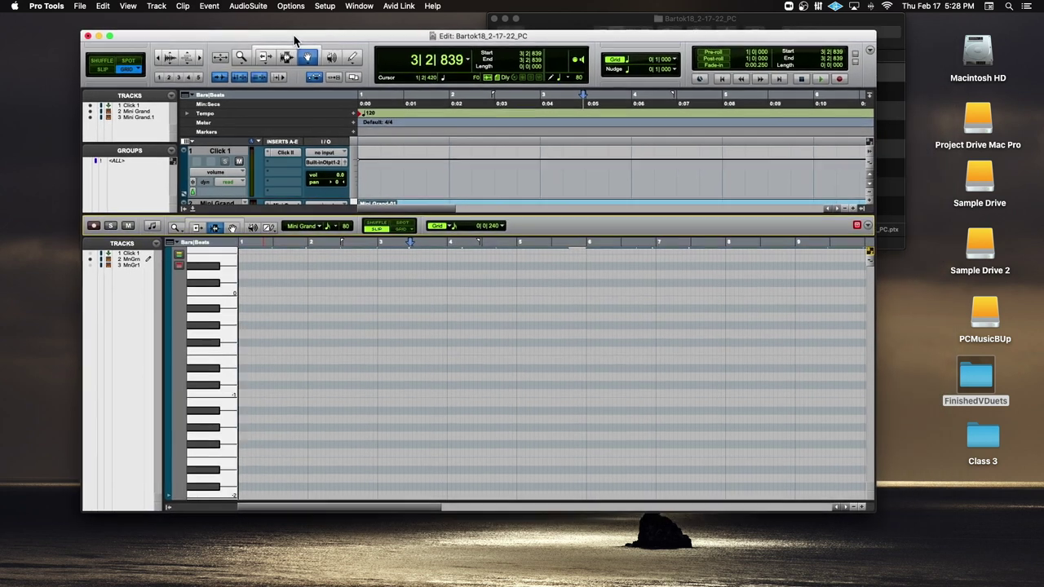
Examine where the Mini Grand notes sit on the docked MIDI editor's keyboard compared with the empty lower octaves
scroll(376, 177, "down", 2)
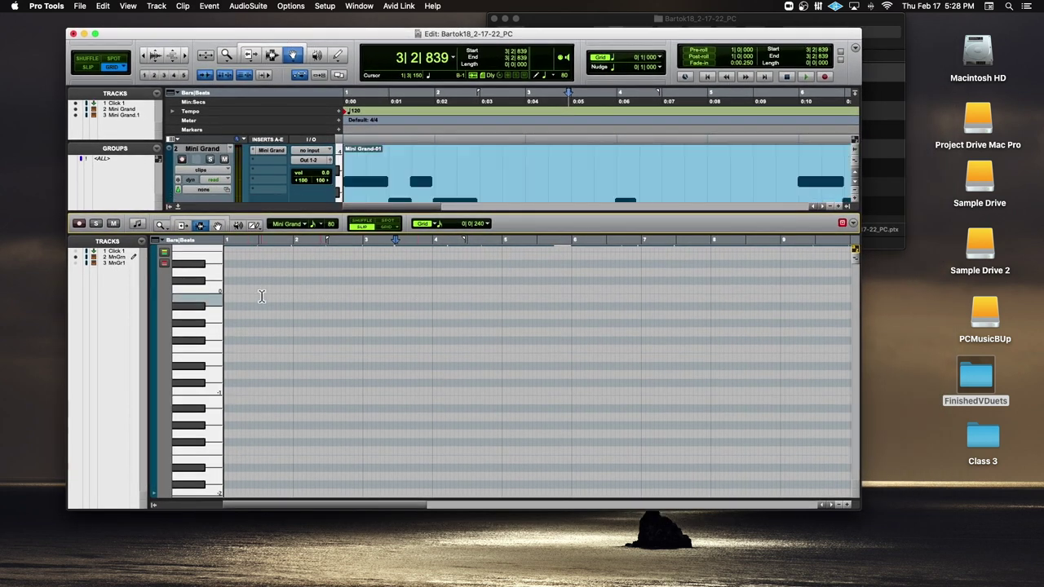
scroll(261, 296, "up", 10)
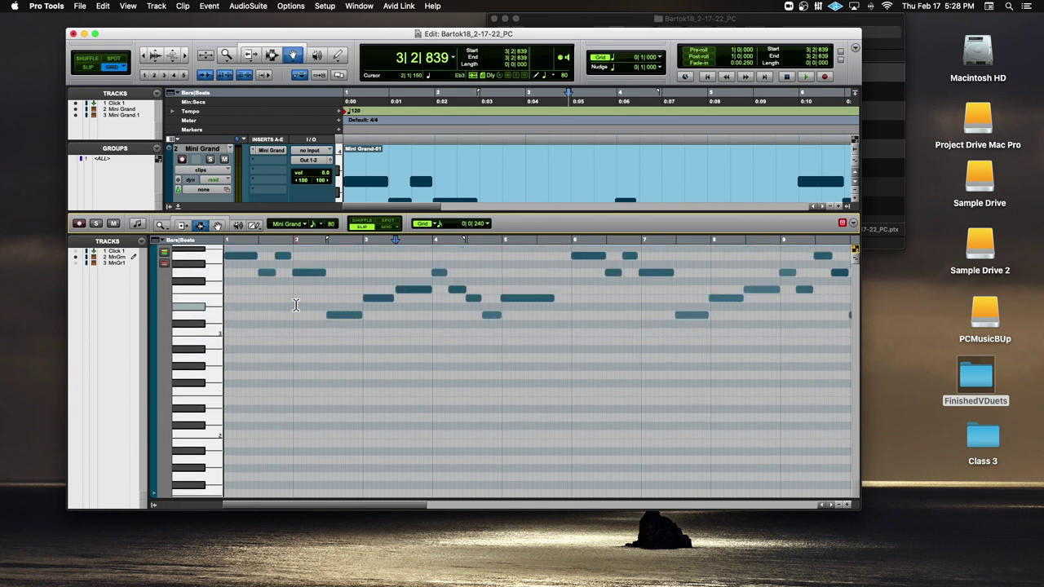
scroll(296, 305, "down", 5)
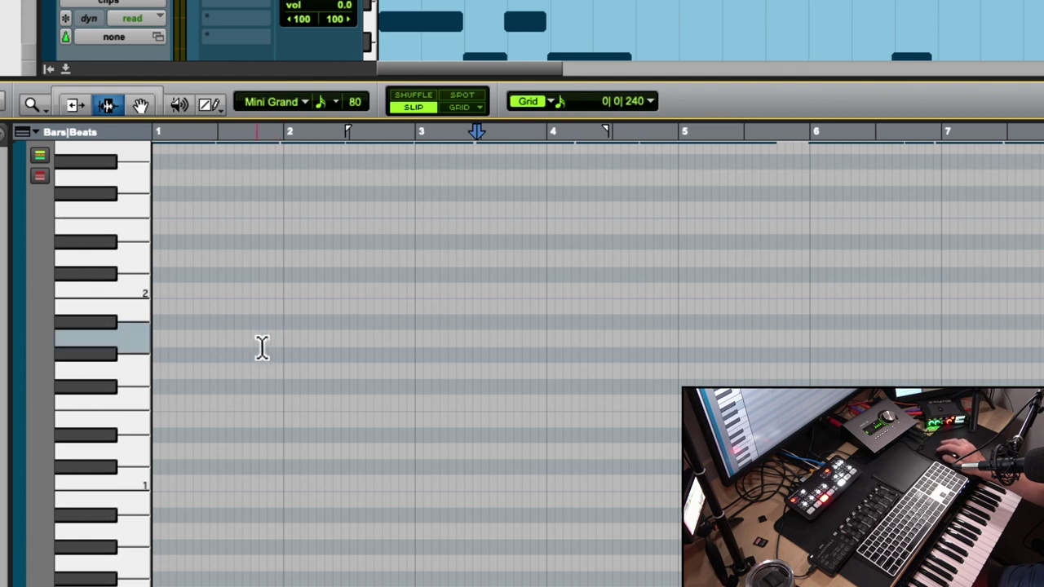
scroll(289, 348, "down", 3)
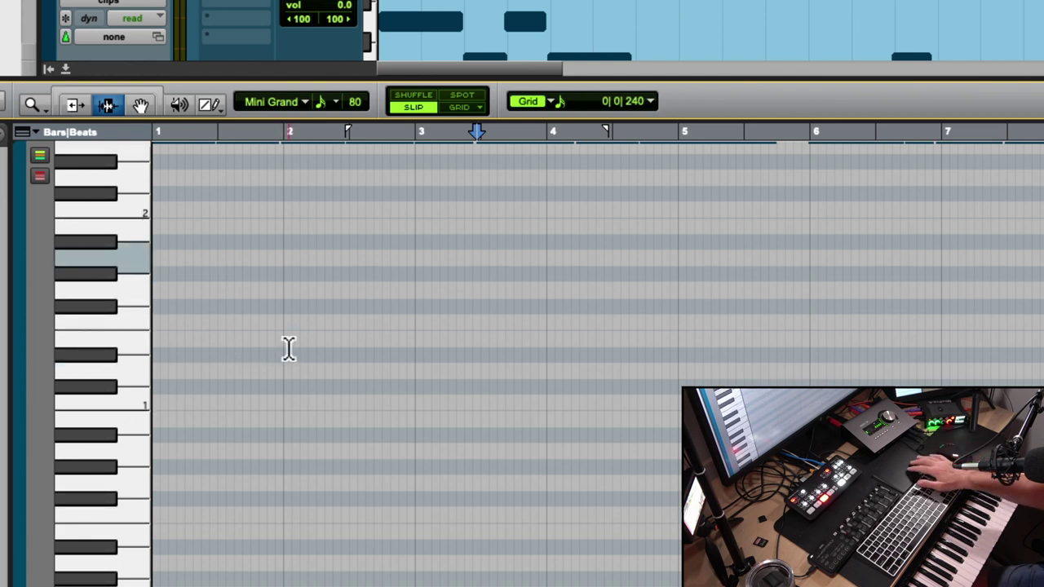
scroll(289, 349, "down", 10)
scroll(288, 348, "up", 15)
right_click(289, 346)
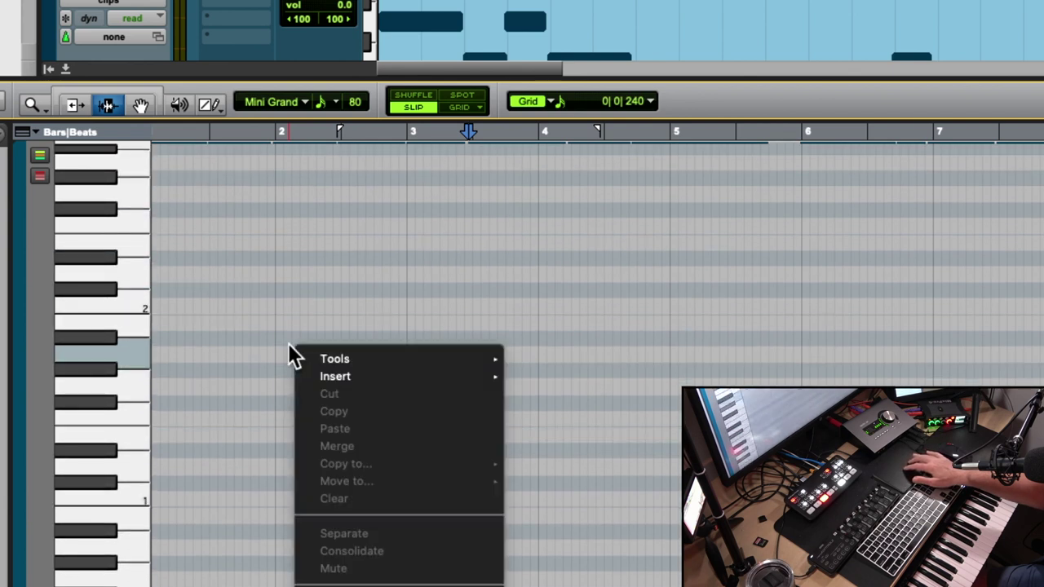
key("Escape")
scroll(289, 348, "up", 6)
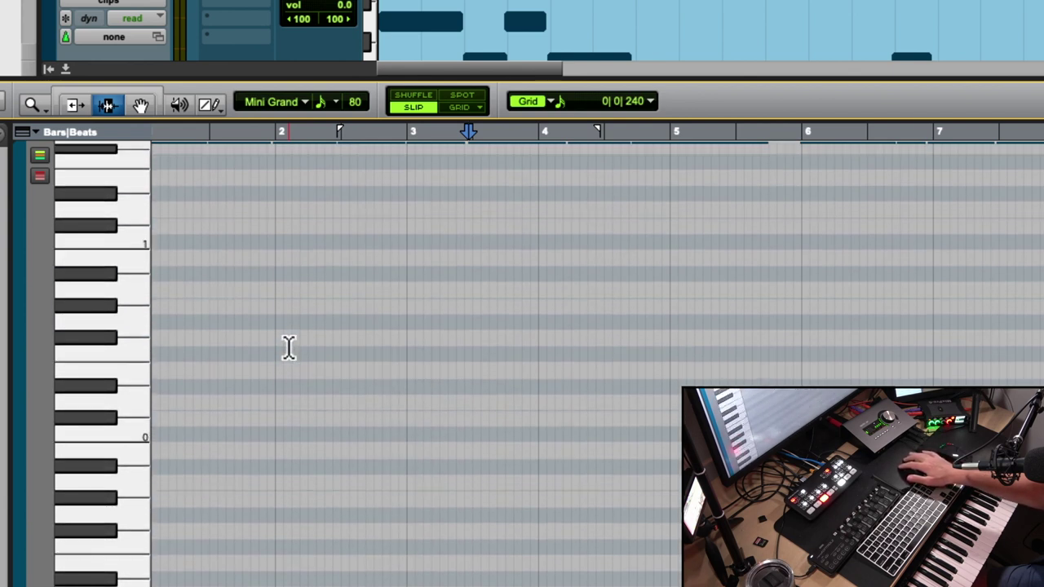
scroll(288, 348, "down", 4)
scroll(288, 348, "up", 8)
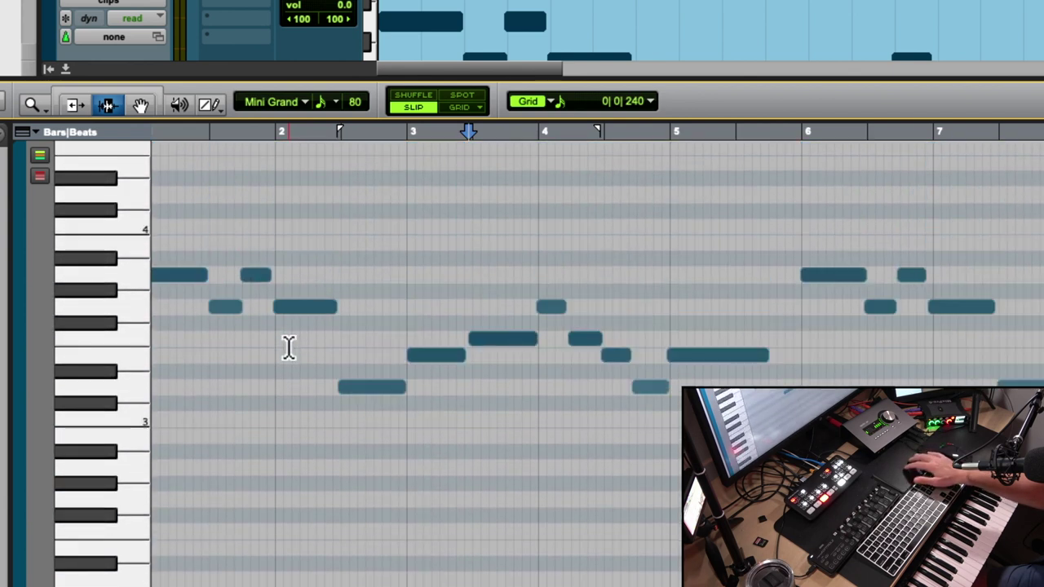
Activate the Grabber tool in the docked MIDI editor
scroll(288, 349, "down", 10)
scroll(288, 346, "up", 12)
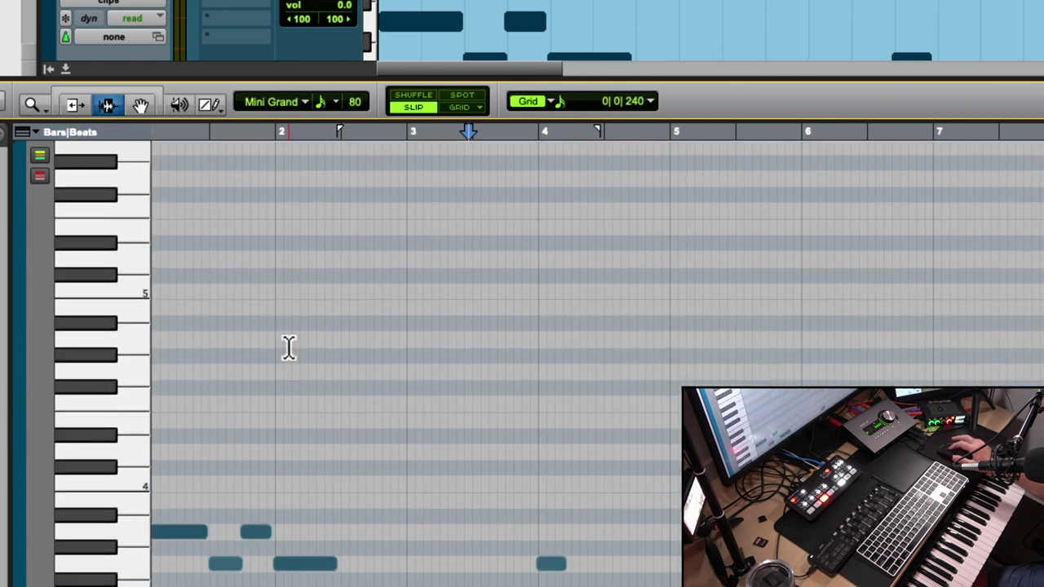
scroll(289, 347, "down", 8)
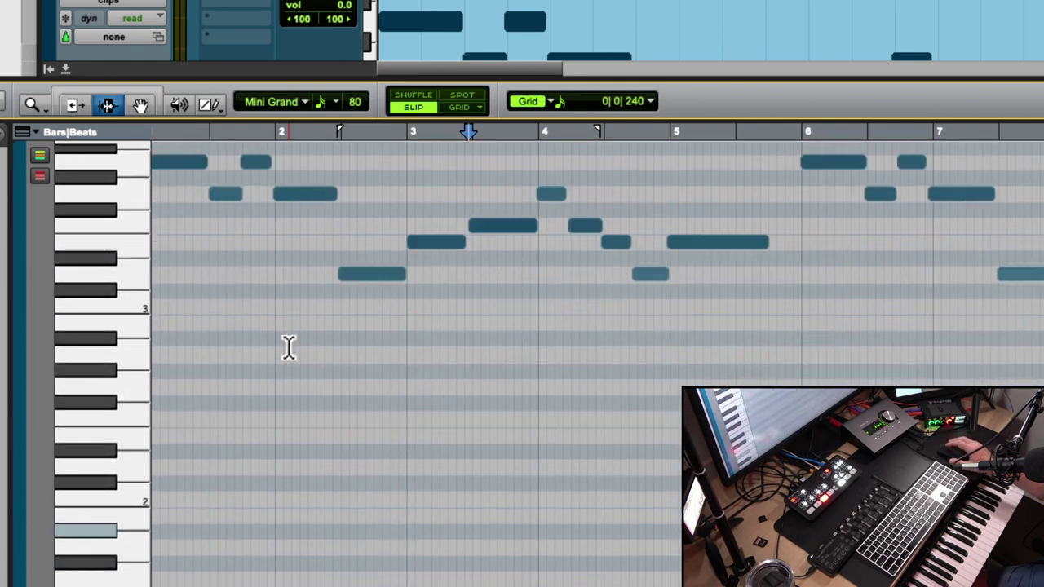
left_click(139, 104)
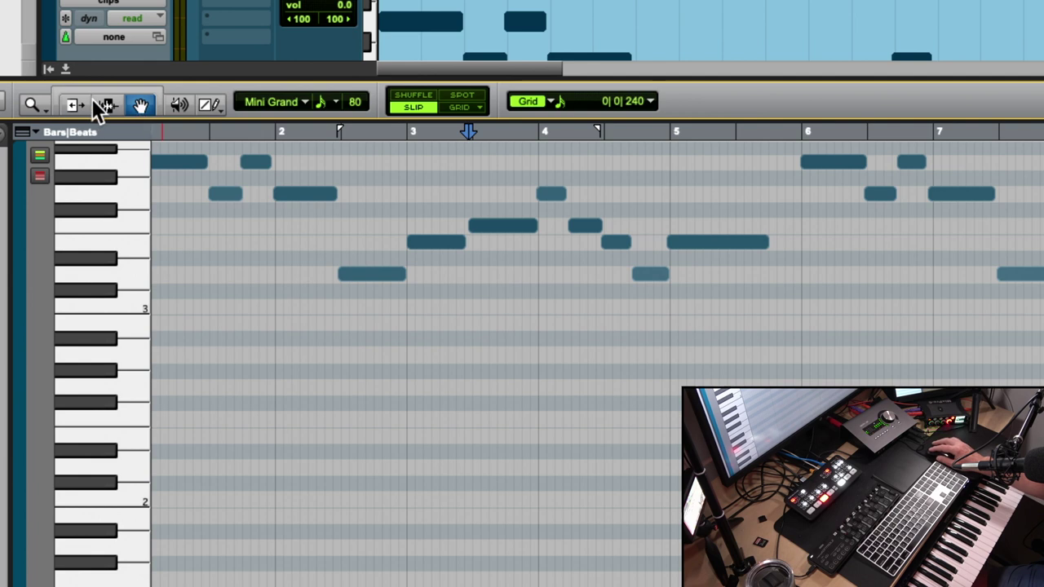
Look through the docked MIDI editor's octaves above and below the Mini Grand notes
scroll(356, 344, "up", 10)
scroll(359, 346, "down", 6)
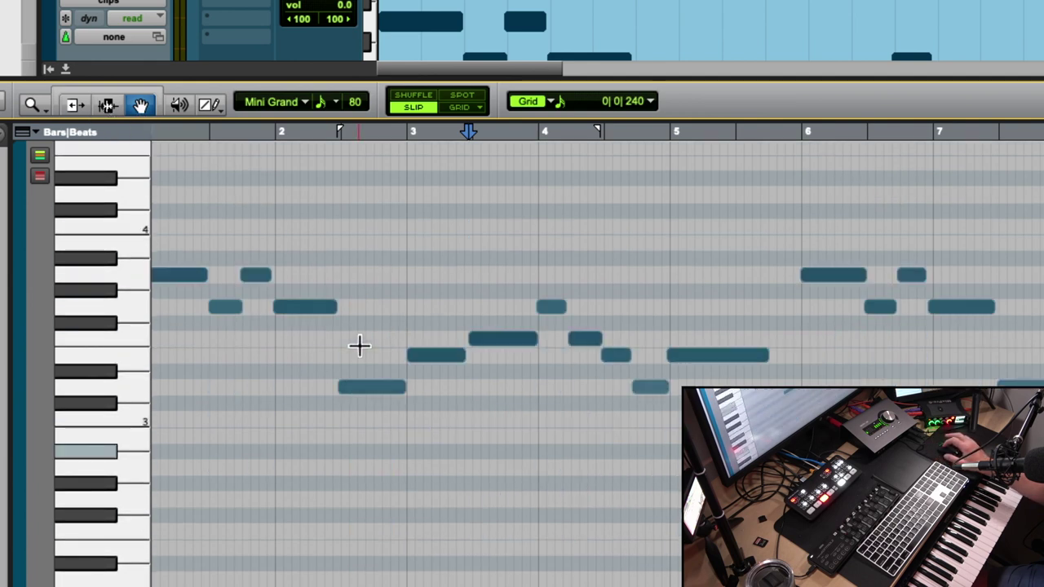
scroll(359, 346, "down", 4)
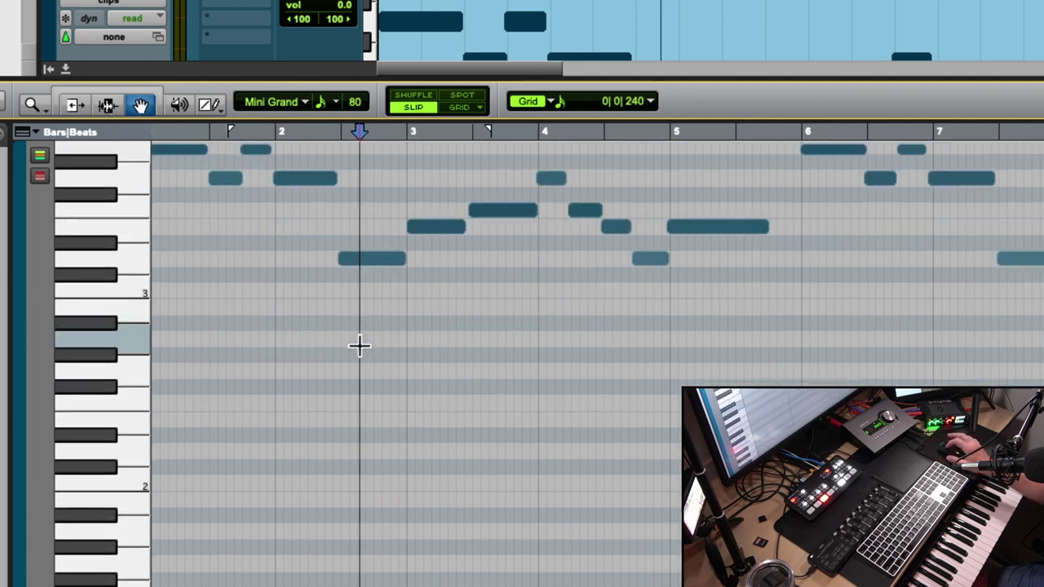
scroll(359, 345, "down", 15)
scroll(359, 345, "up", 15)
scroll(359, 346, "up", 5)
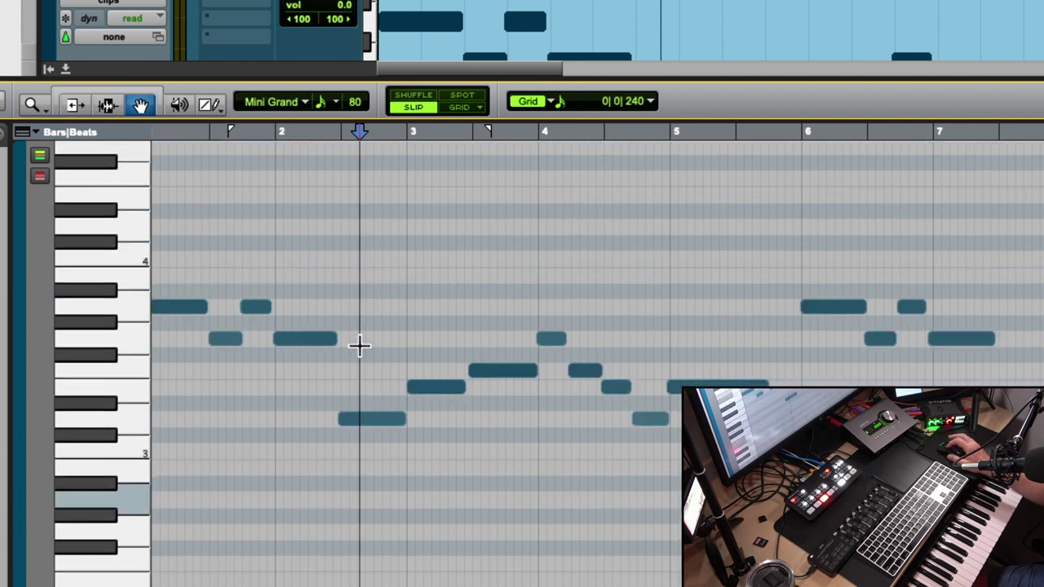
Look along the Mini Grand notes from bar 1 to bar 10 and back, including the neighbouring octaves
scroll(360, 346, "right", 7)
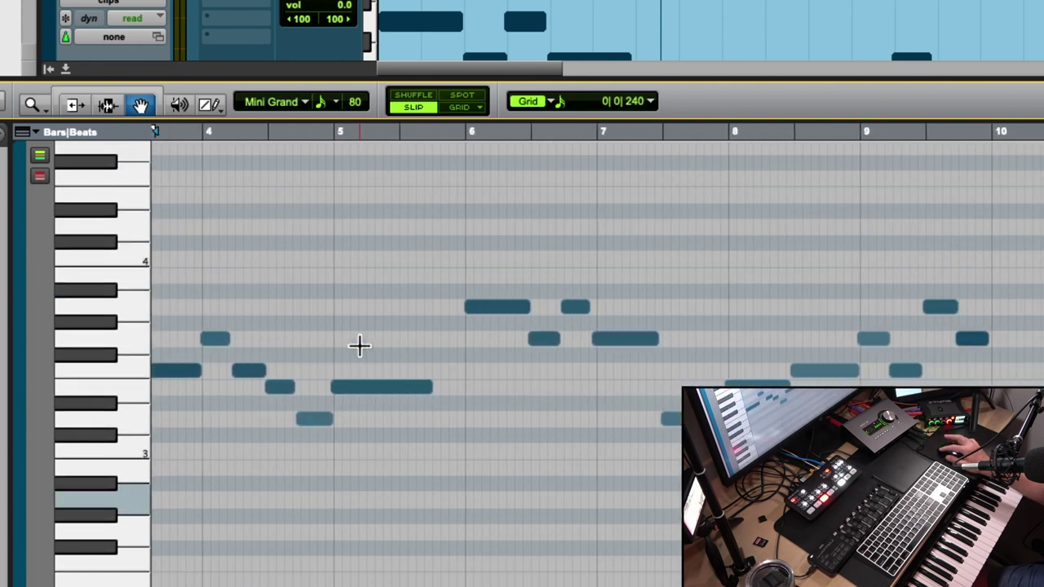
scroll(360, 346, "left", 7)
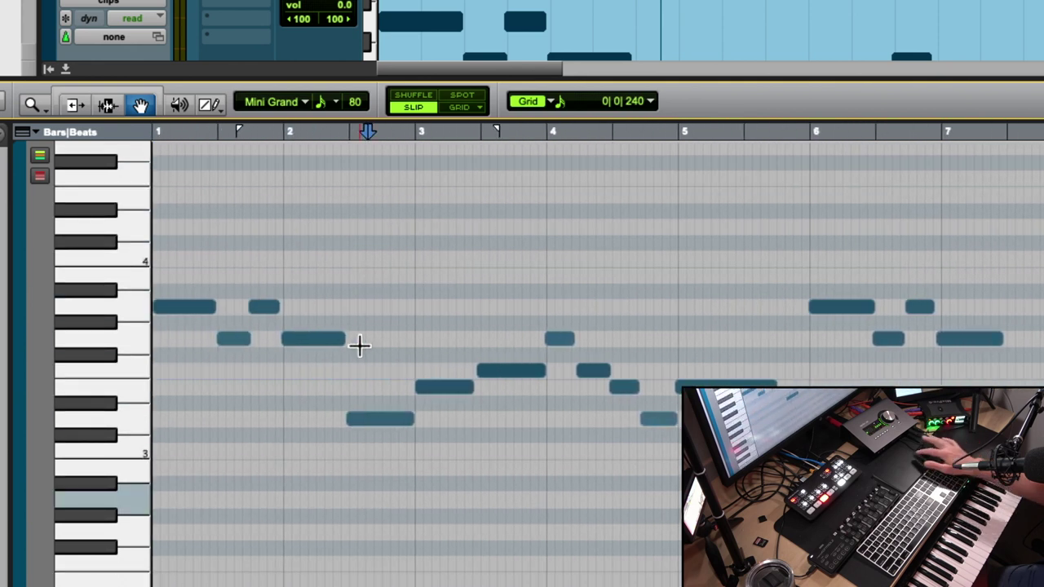
scroll(359, 345, "down", 1)
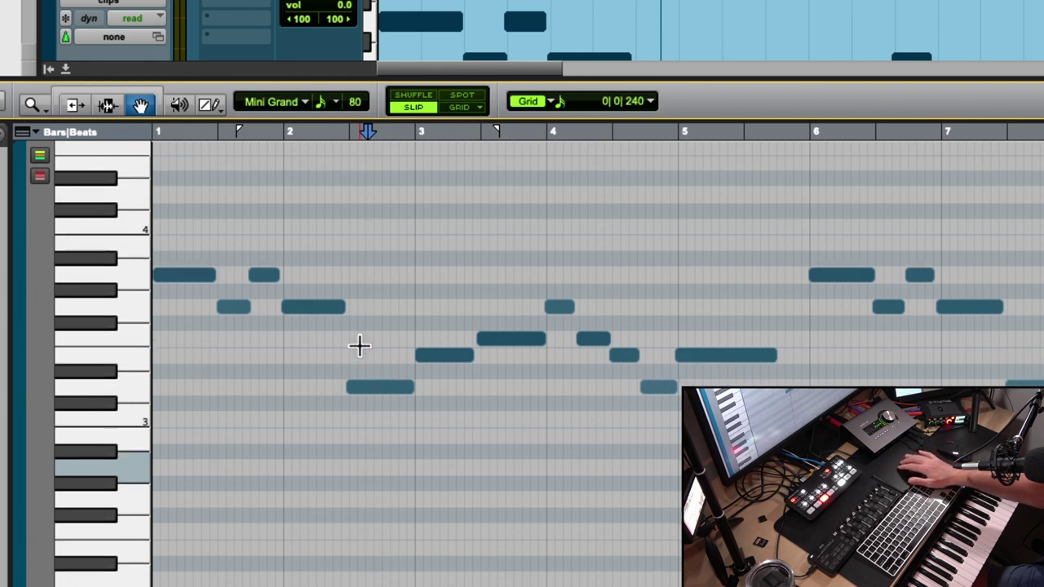
scroll(379, 335, "right", 6)
scroll(379, 335, "down", 1)
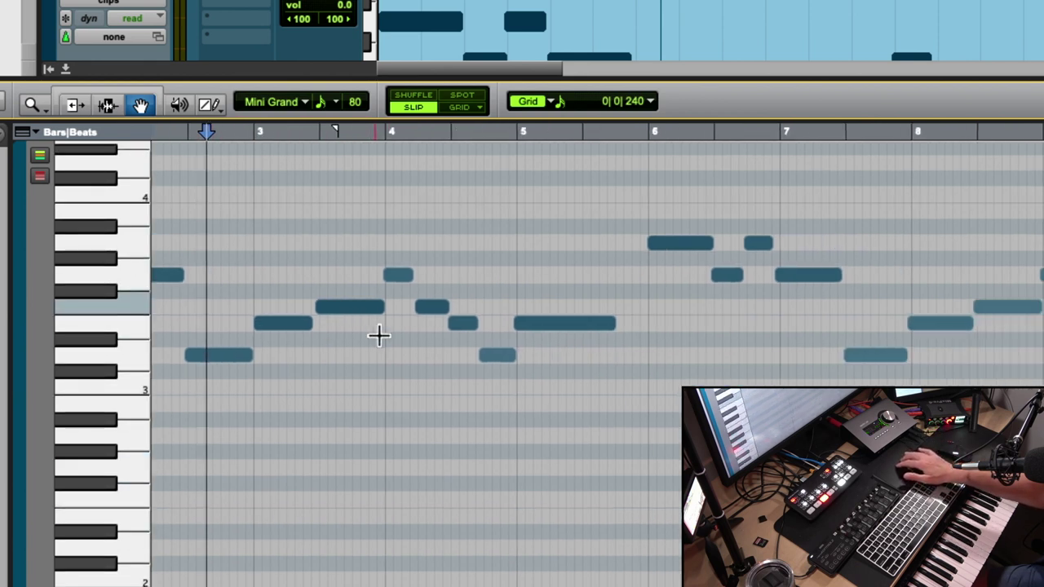
scroll(379, 335, "left", 2)
scroll(379, 335, "down", 1)
scroll(379, 335, "up", 3)
scroll(379, 335, "right", 6)
scroll(379, 335, "right", 6)
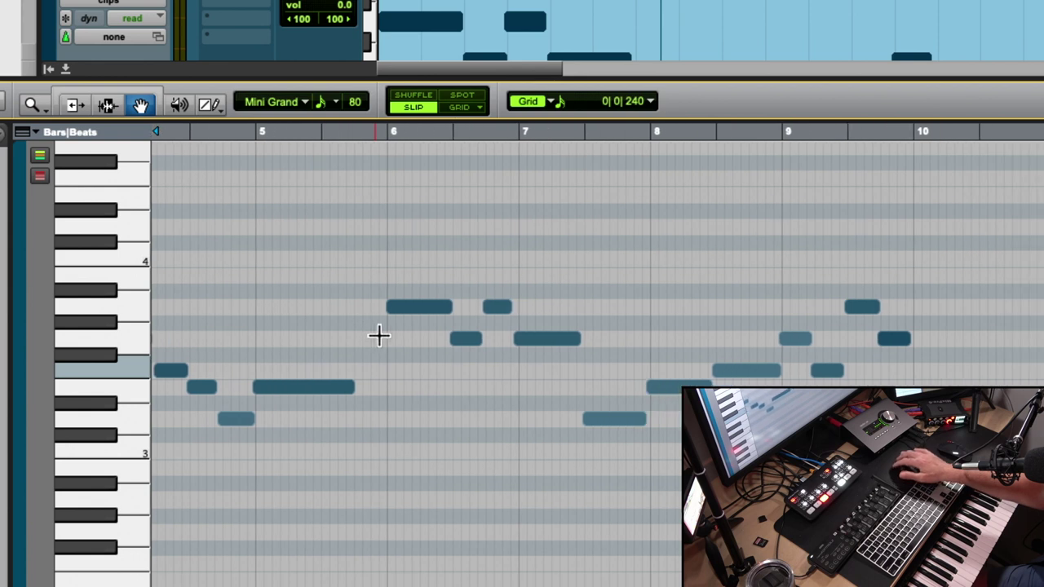
scroll(379, 335, "up", 2)
scroll(379, 335, "left", 3)
scroll(379, 335, "down", 1)
scroll(379, 335, "left", 6)
scroll(380, 335, "down", 2)
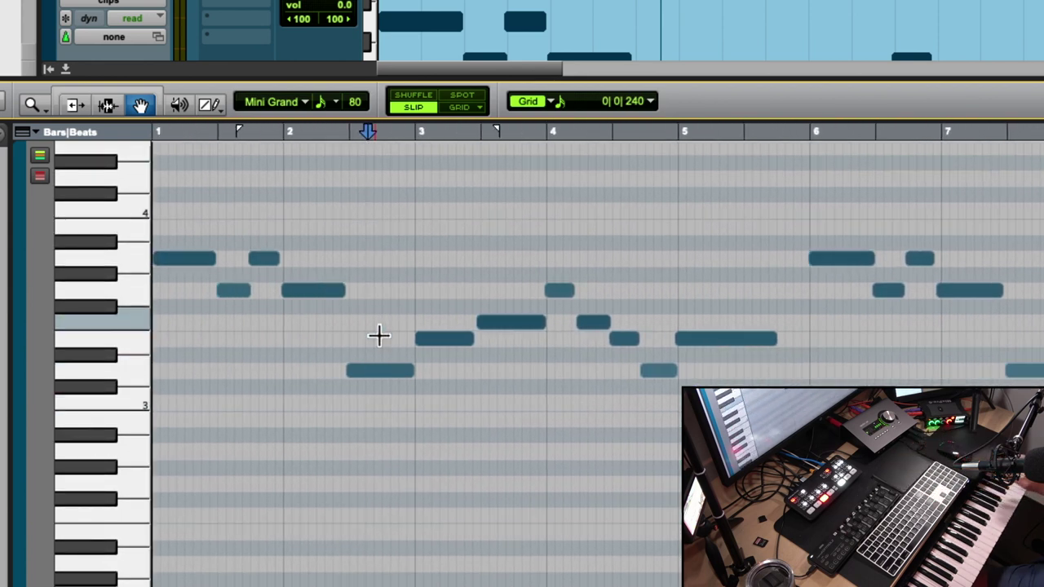
scroll(379, 335, "down", 10)
scroll(379, 335, "up", 10)
scroll(379, 335, "up", 1)
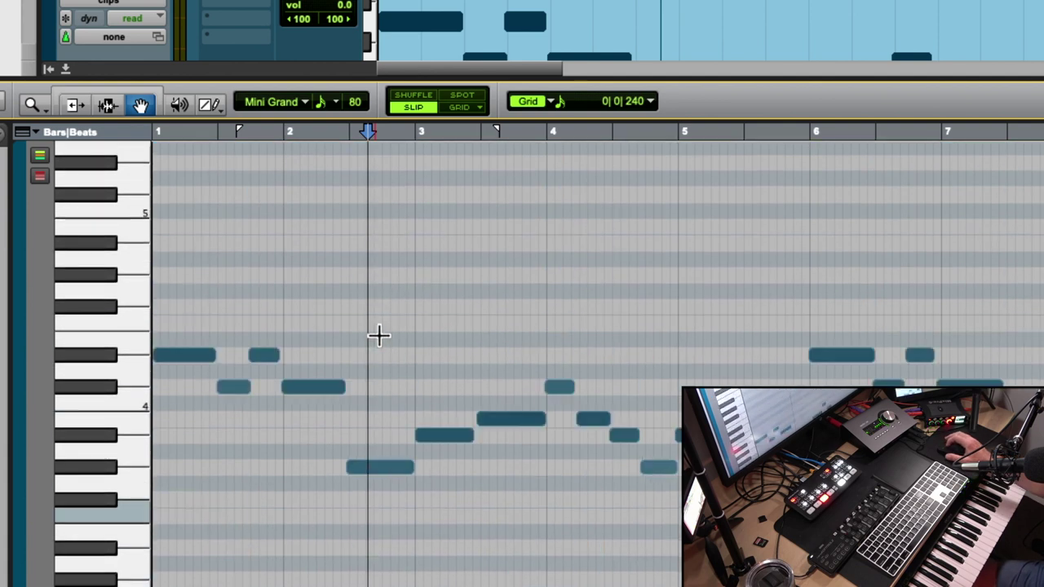
scroll(379, 335, "down", 2)
Pick individual Mini Grand notes in bars 1 and 2 of the docked MIDI editor with the Grabber
left_click(330, 282)
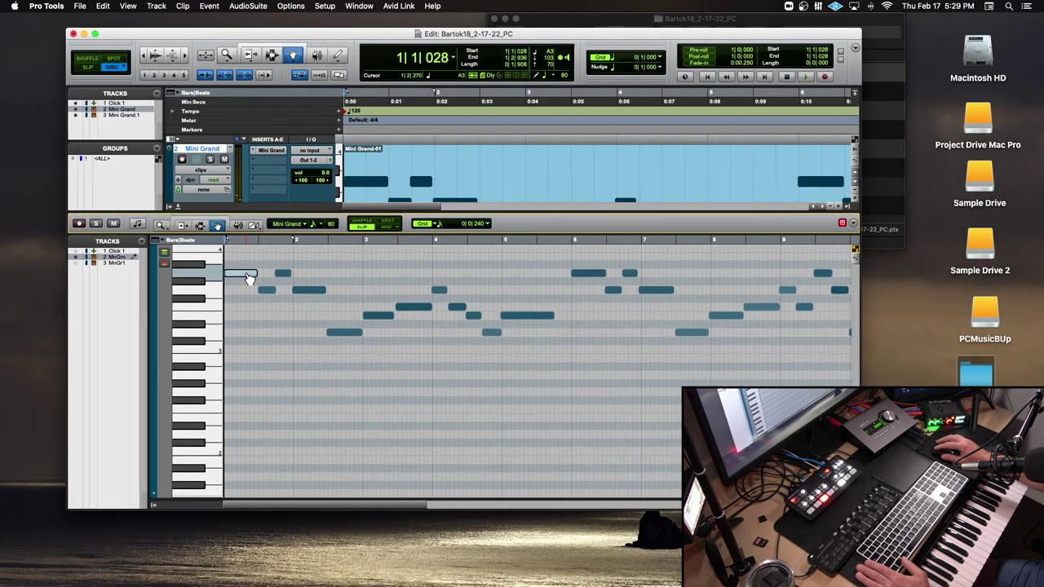
left_click(268, 292)
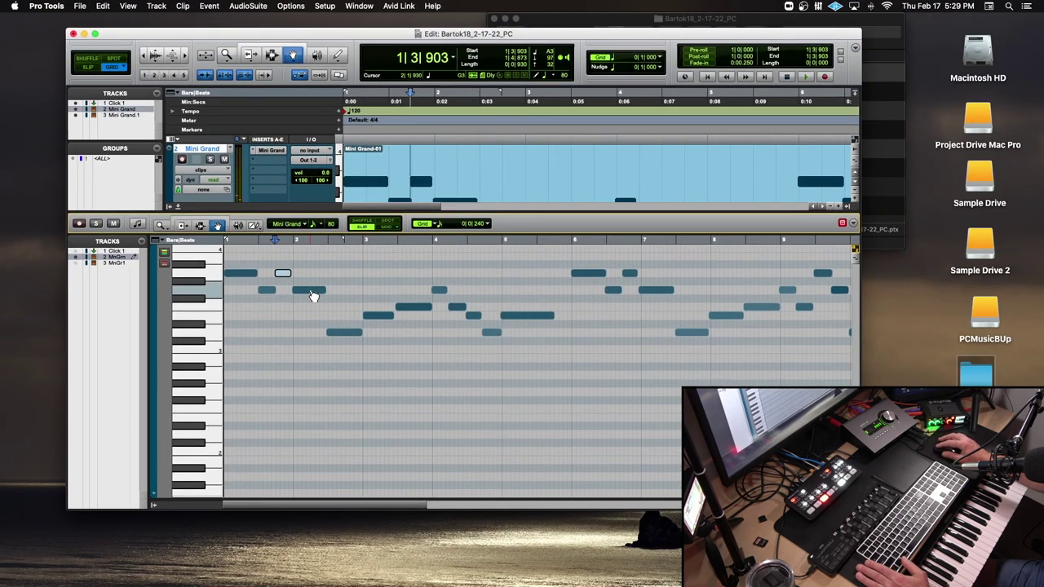
left_click(340, 336)
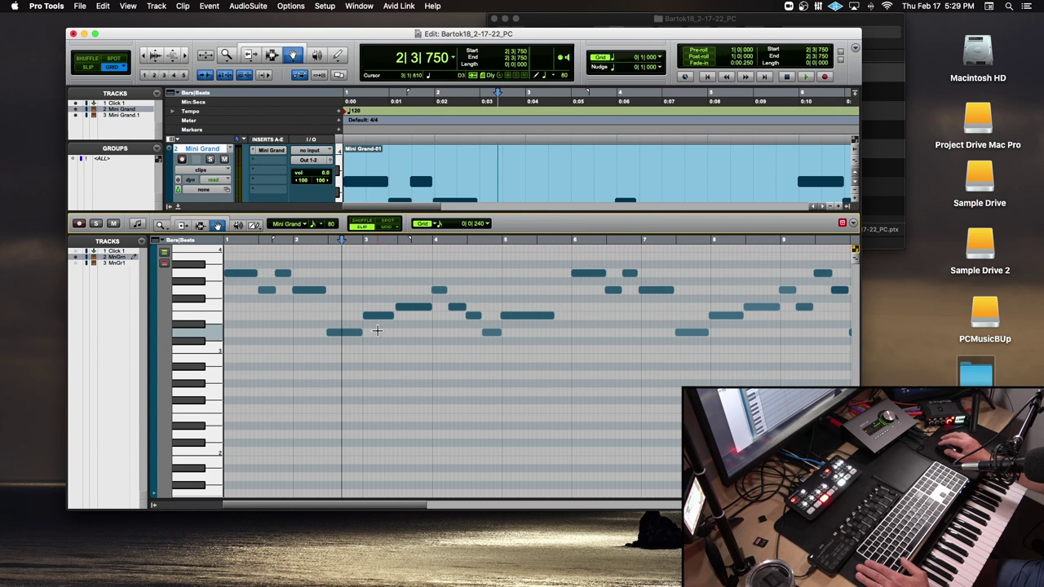
Zoom the docked MIDI editor's timeline out and in repeatedly to compare how the Mini Grand notes are displayed
scroll(330, 319, "up", 3)
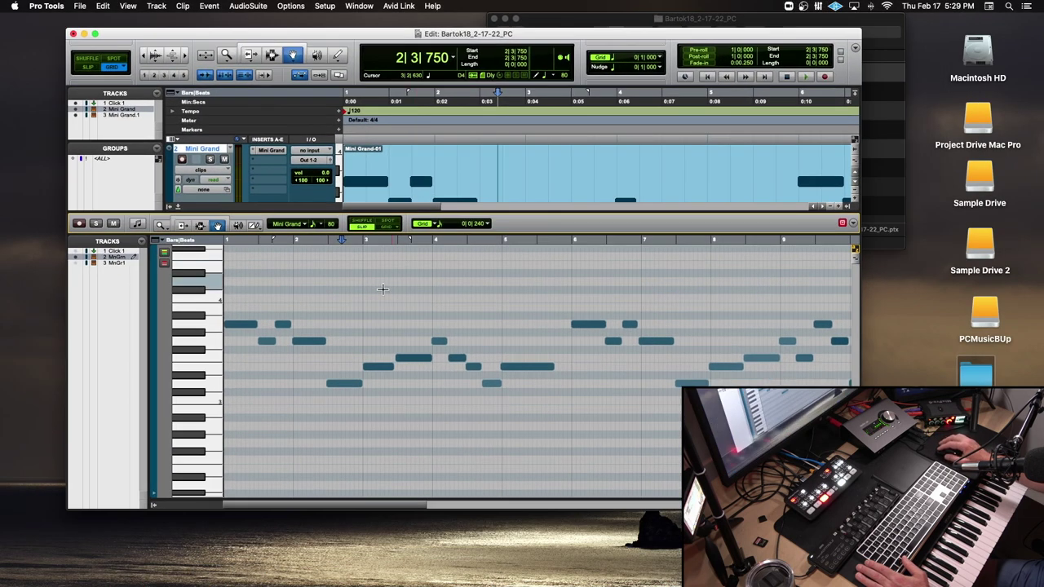
key("r")
key("r")
key("r")
key("r")
key("t")
key("t")
key("t")
key("t")
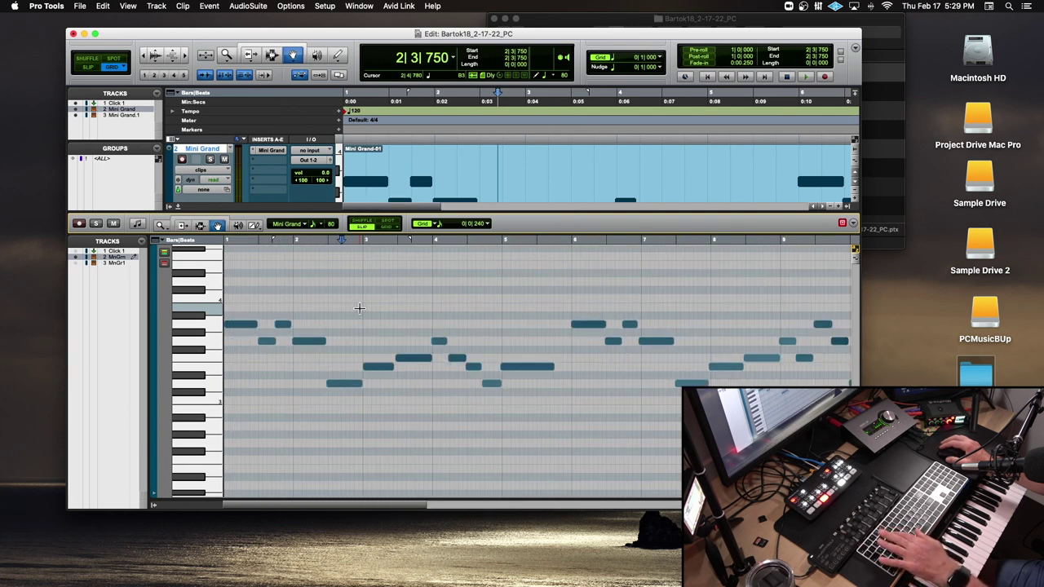
key("r")
key("t")
key("r")
scroll(360, 309, "right", 1)
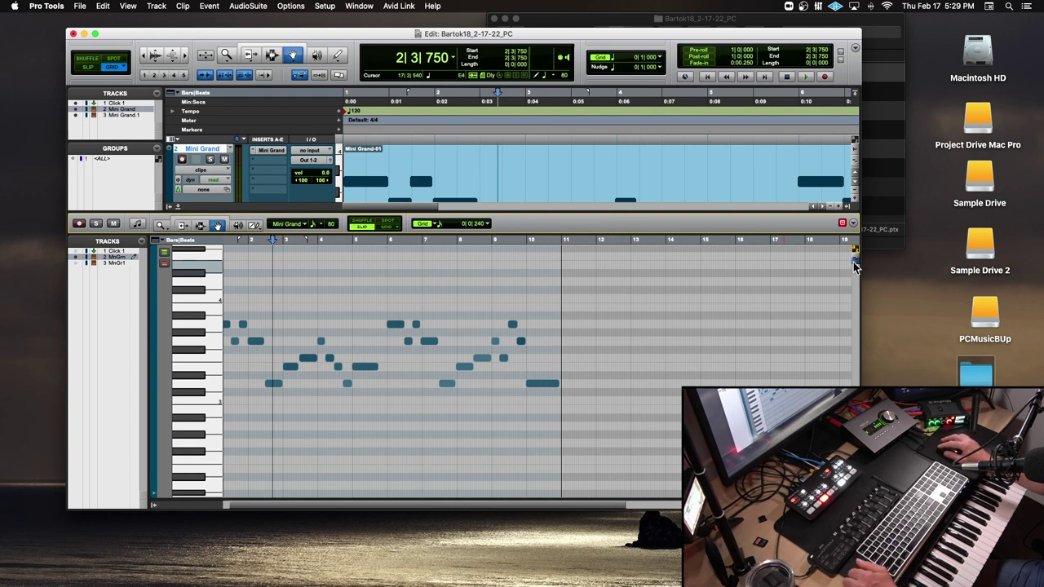
Shrink the note rows of the docked MIDI editor and zoom its timeline out to about 35 bars
left_click(853, 262)
left_click(852, 262)
left_click(853, 261)
key("r")
key("r")
key("r")
key("r")
key("r")
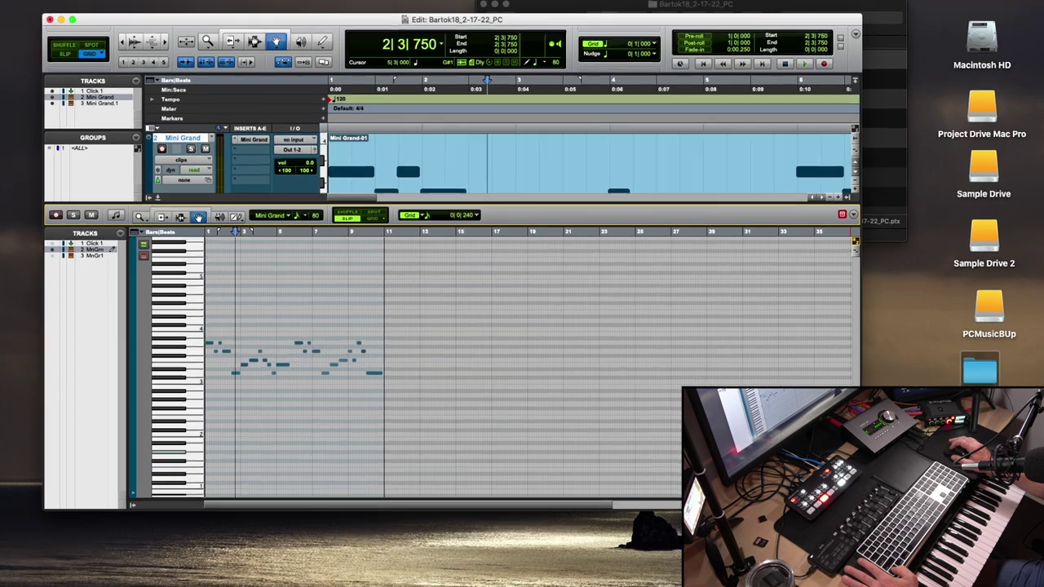
Zoom the docked MIDI editor's timeline in, out and in again, ending on about bars 1 to 9
key("t")
key("t")
key("t")
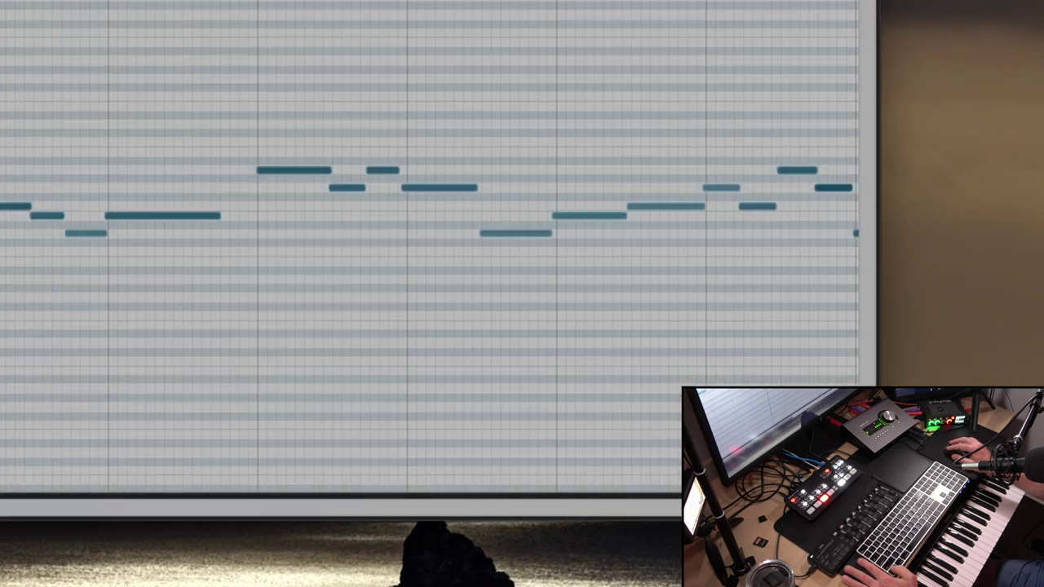
key("r")
key("r")
key("r")
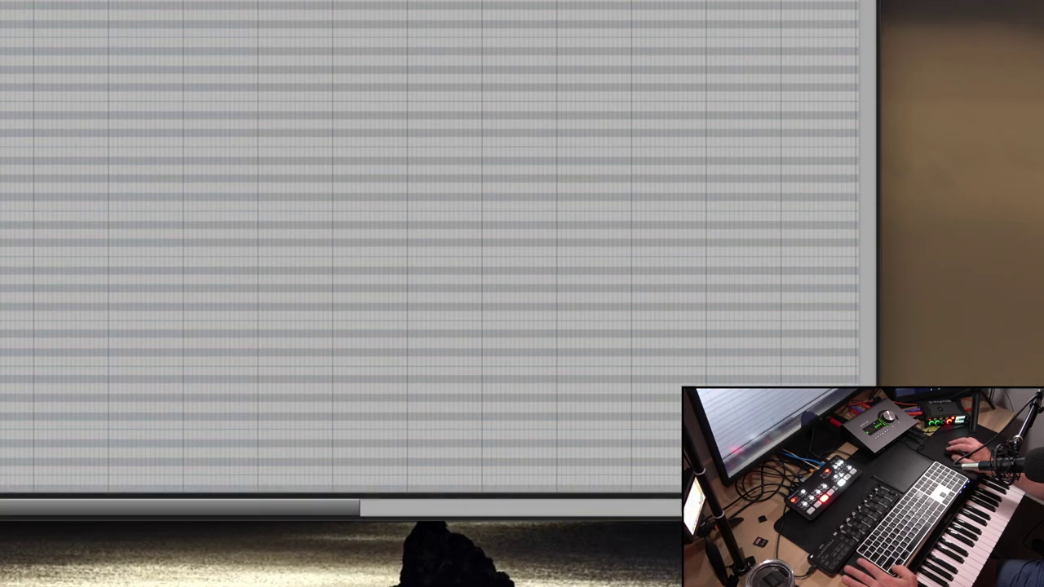
key("t")
key("t")
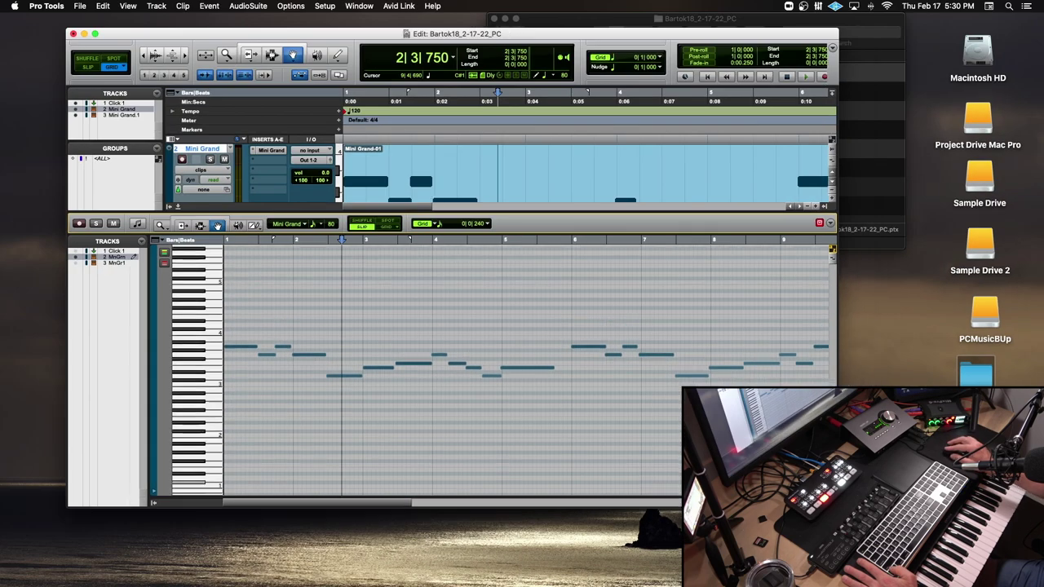
Narrow the Edit window and zoom the docked MIDI editor's timeline in and back out, returning the view to bar 1
left_click_drag(836, 505, 575, 470)
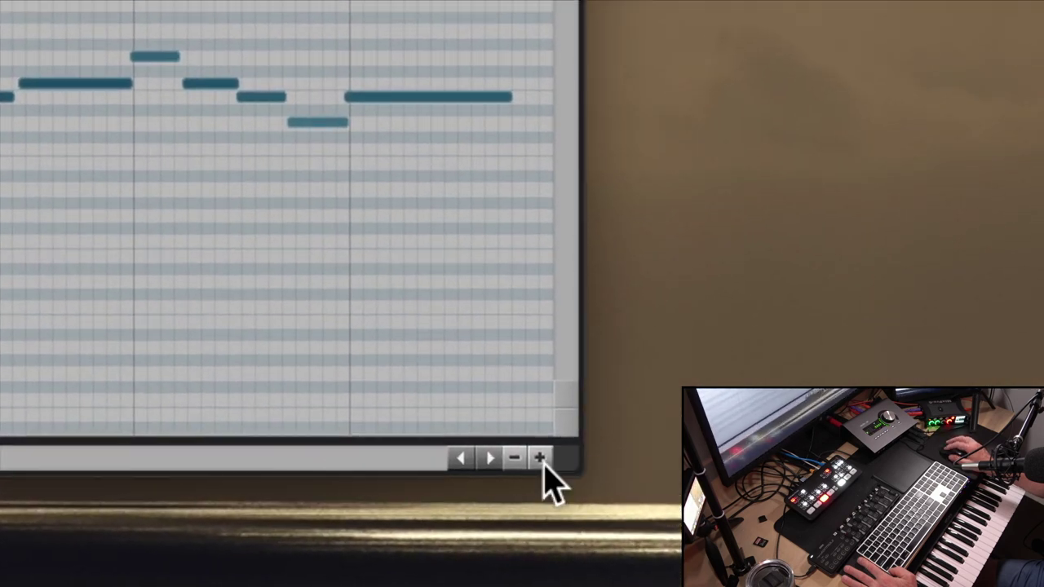
left_click(539, 460)
left_click(538, 459)
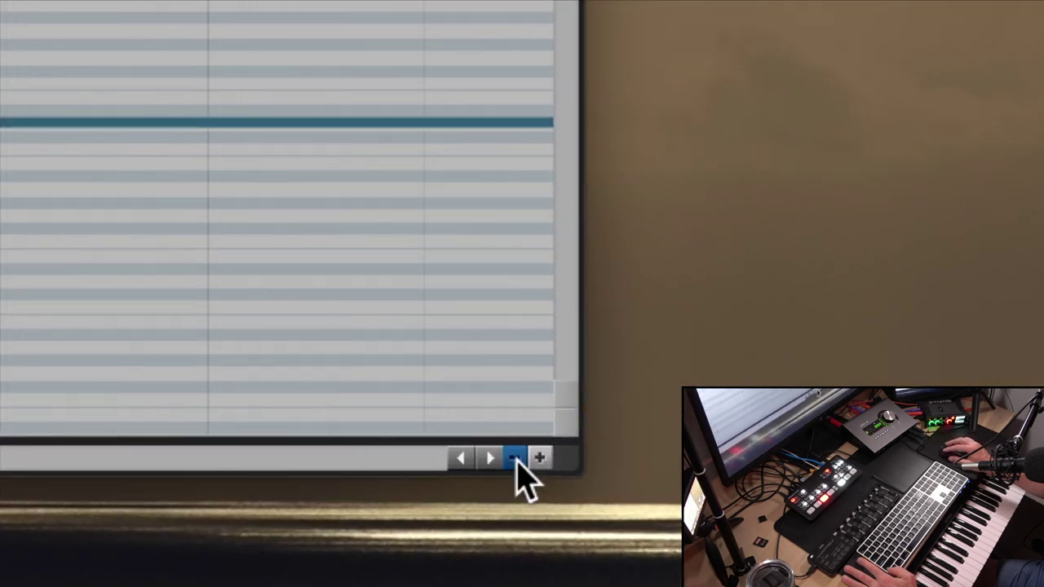
left_click(515, 459)
left_click(515, 462)
scroll(428, 454, "up", 10)
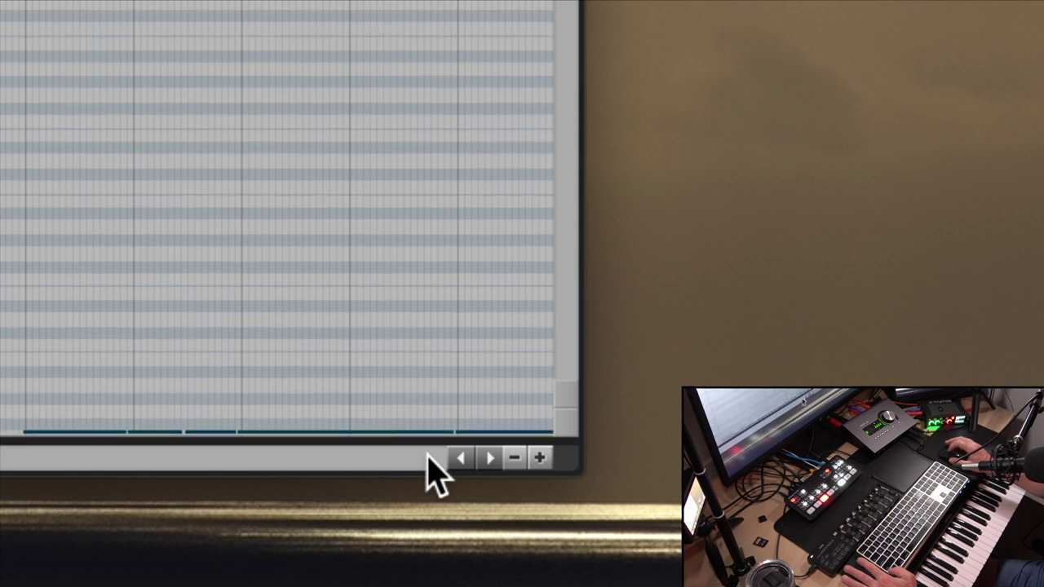
scroll(457, 346, "up", 5)
scroll(461, 333, "up", 5)
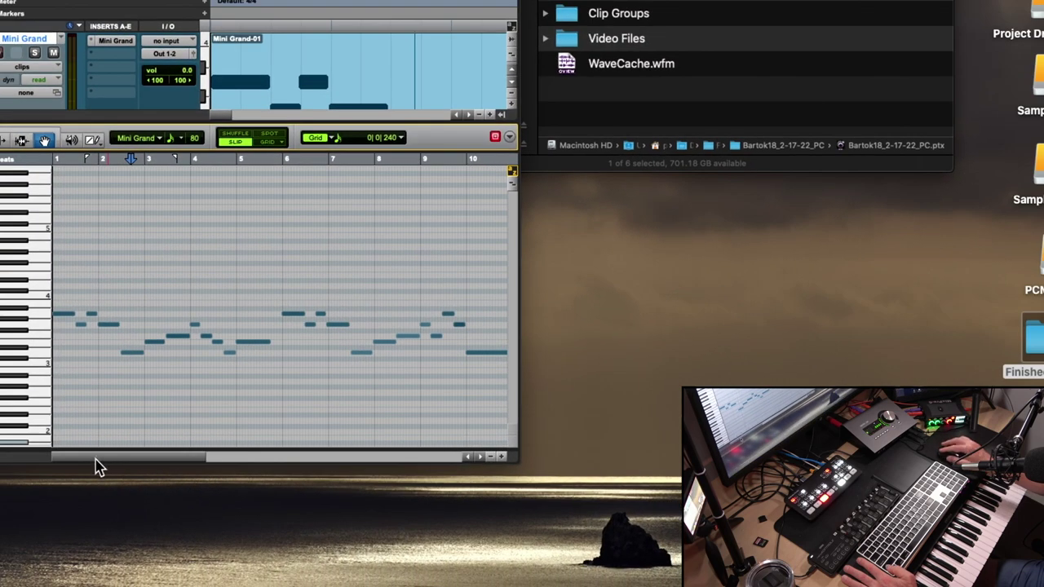
mouse_move(95, 461)
left_mouse_down()
mouse_move(279, 463)
mouse_move(75, 461)
left_mouse_up()
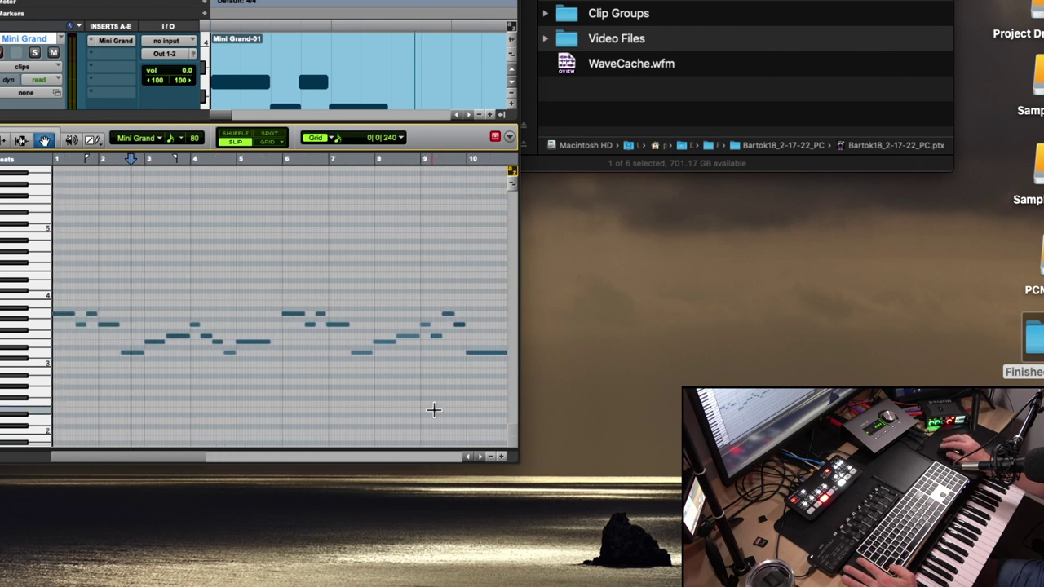
Widen the Edit window and zoom the docked MIDI editor's timeline in to bars 1 to 12
left_click_drag(515, 462, 984, 463)
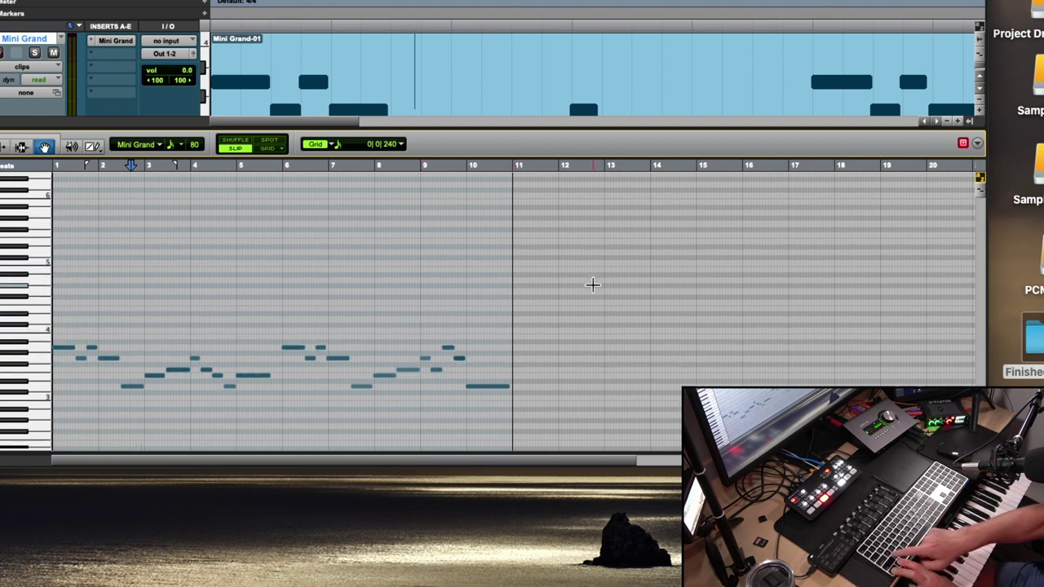
key("super+bracketright")
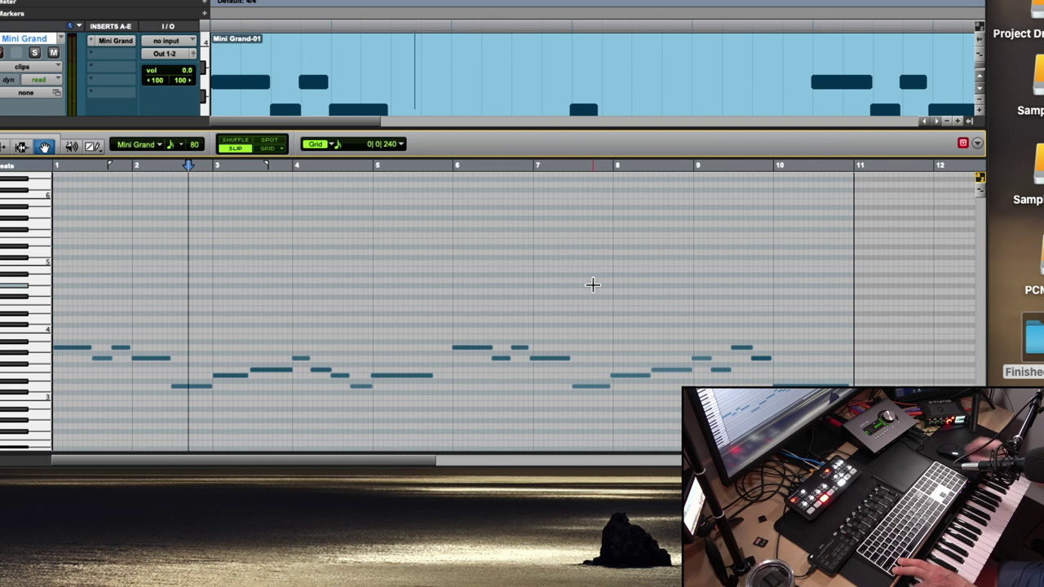
Select bars 1 and 2 in the docked MIDI editor, and alternate between zooming to the selection and zooming back out
left_click_drag(213, 165, 61, 166)
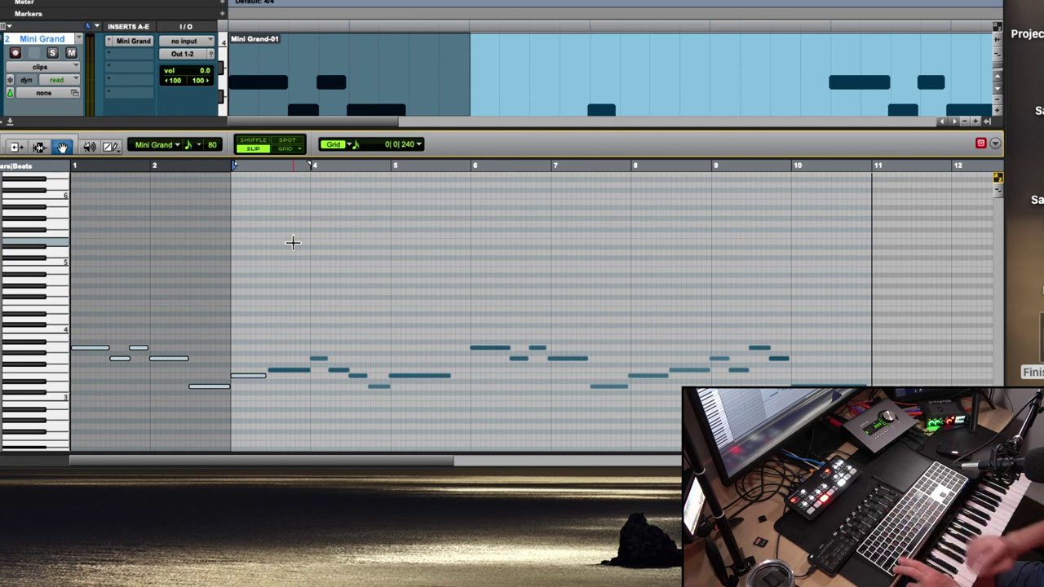
key("alt+f")
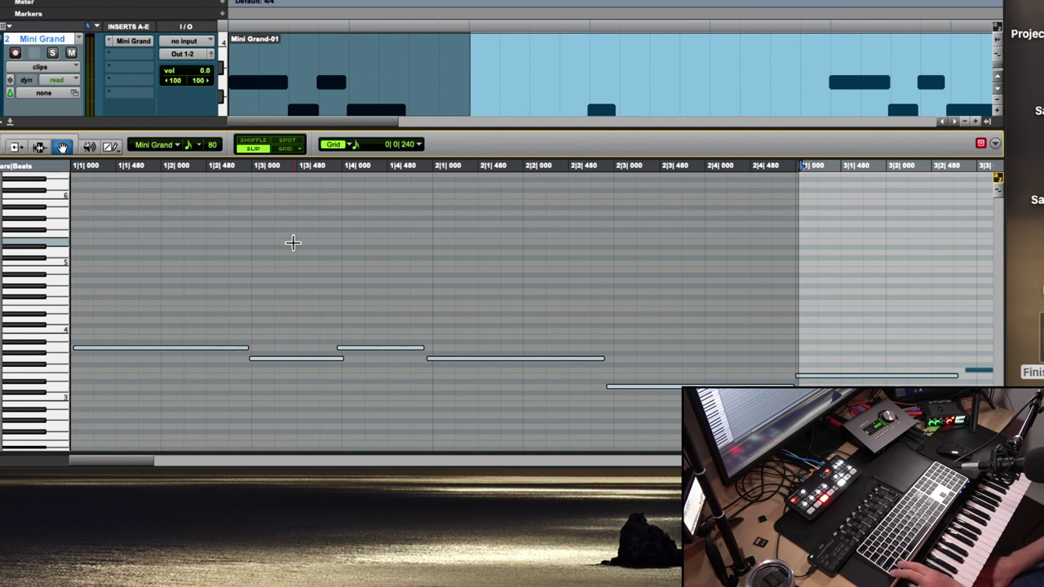
key("alt+a")
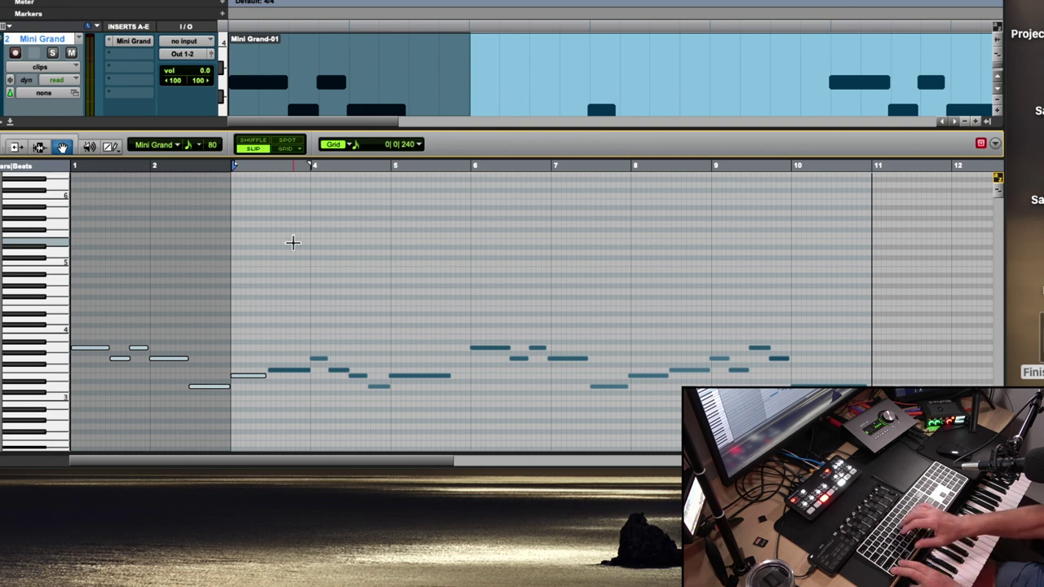
key("alt+f")
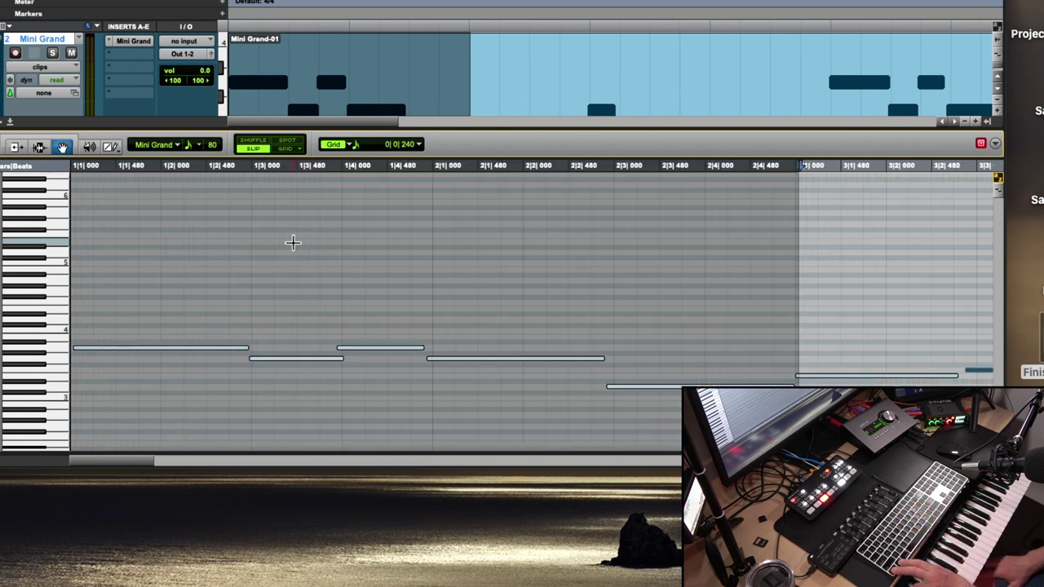
key("alt+a")
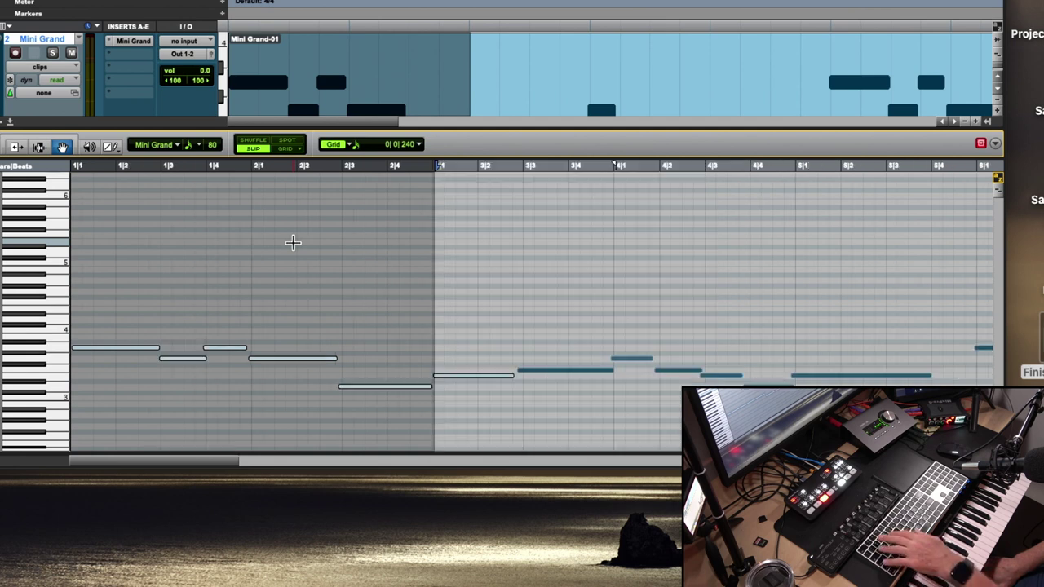
Return to the session start and zoom the docked MIDI editor's timeline to about bars 1 and 2
key("Return")
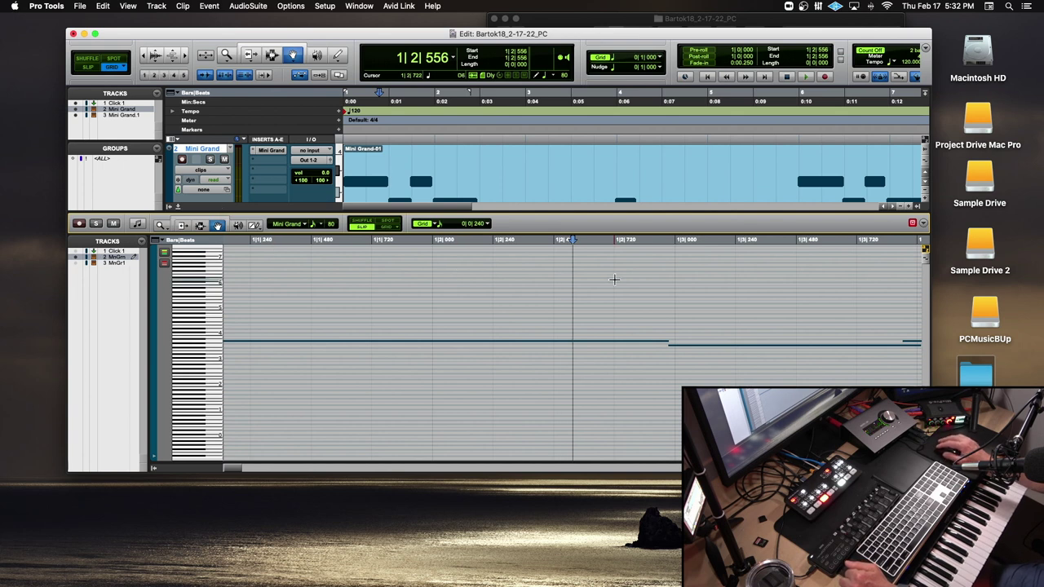
key("super+bracketleft")
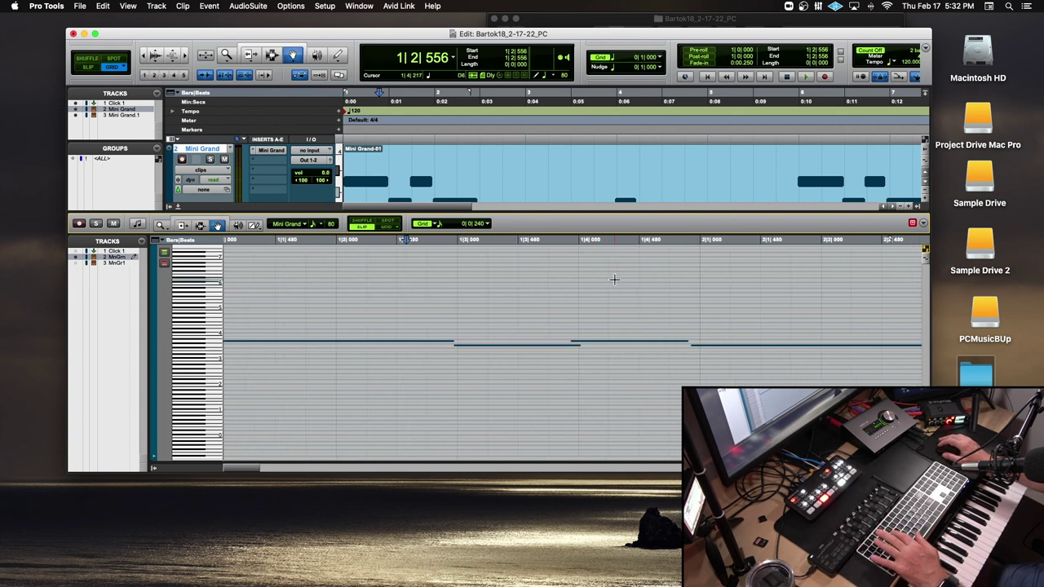
scroll(614, 279, "right", 3)
scroll(614, 280, "left", 3)
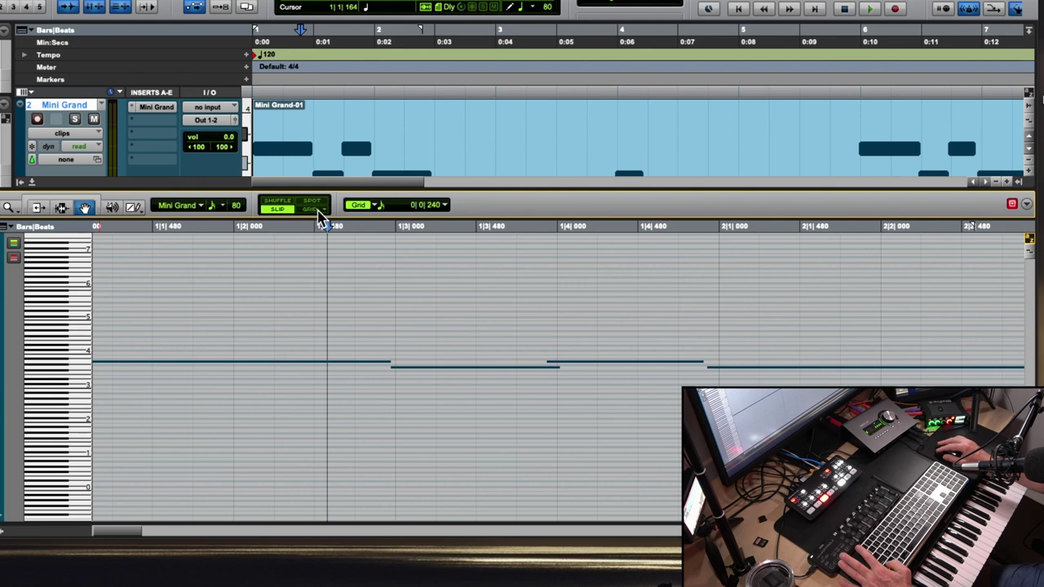
Cycle the docked MIDI editor's edit mode through Shuffle, Slip and Spot, ending on Grid
left_click(313, 209)
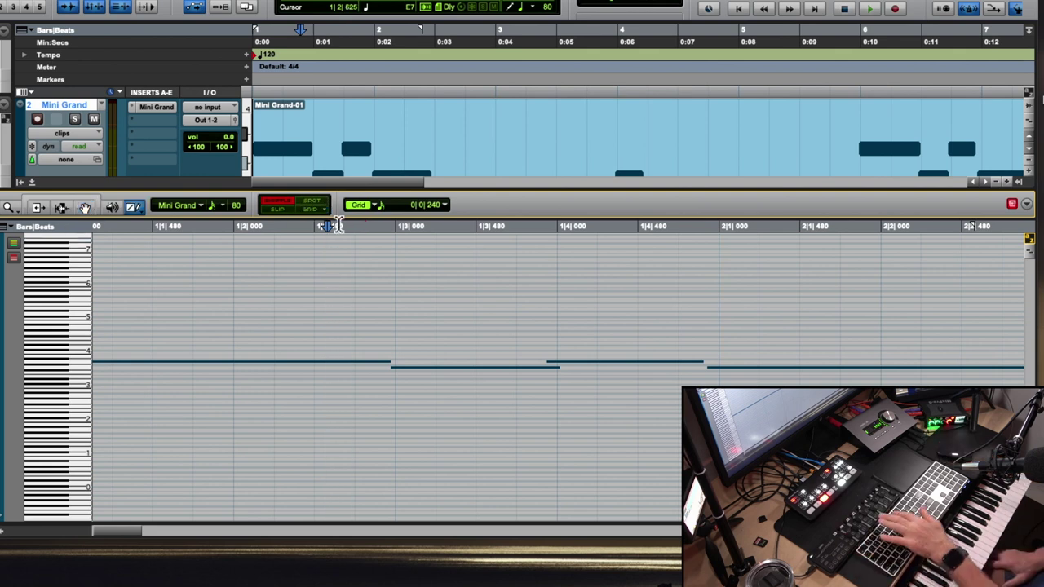
key("F2")
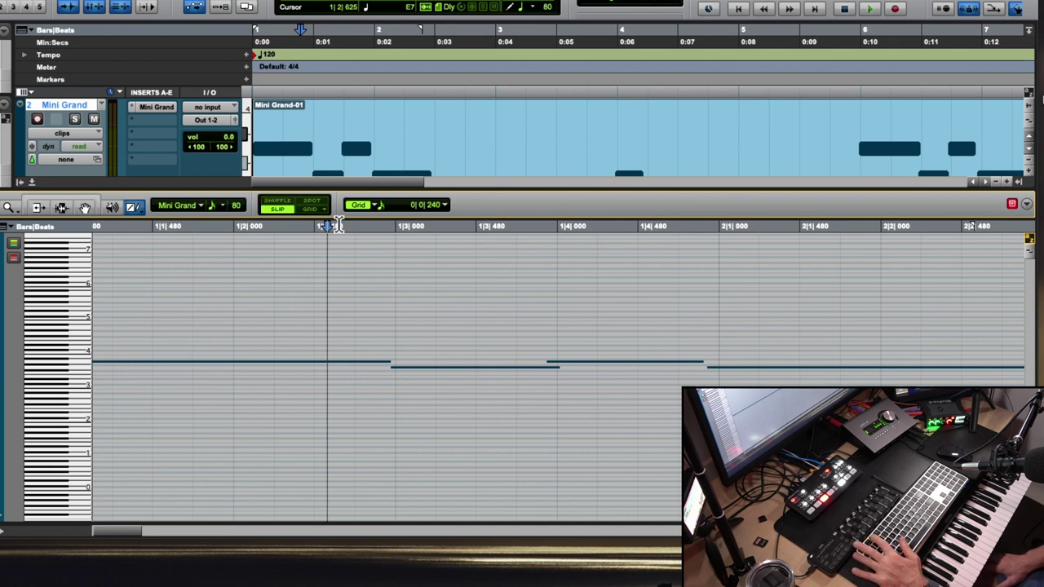
key("F3")
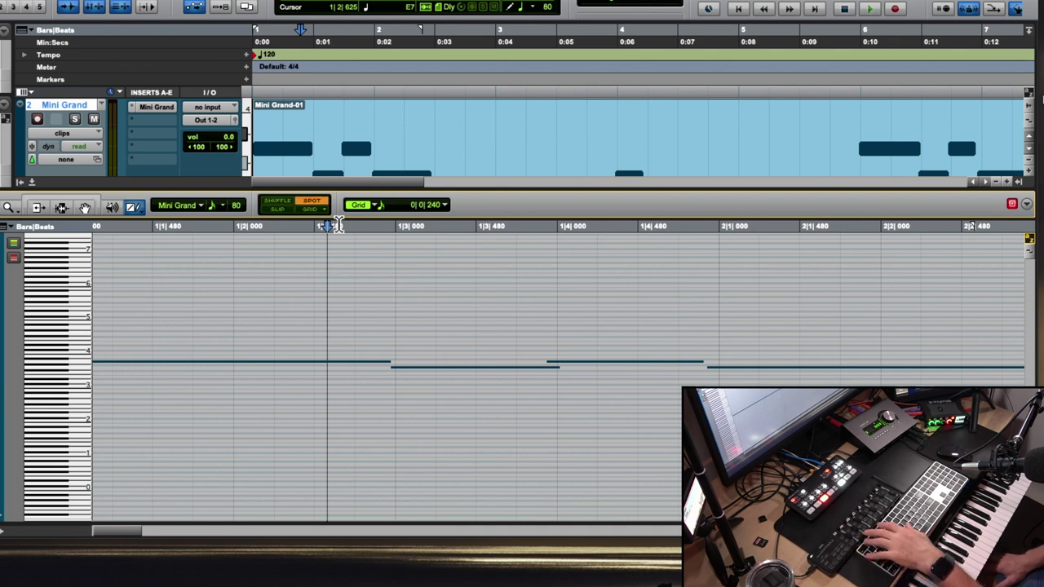
key("F4")
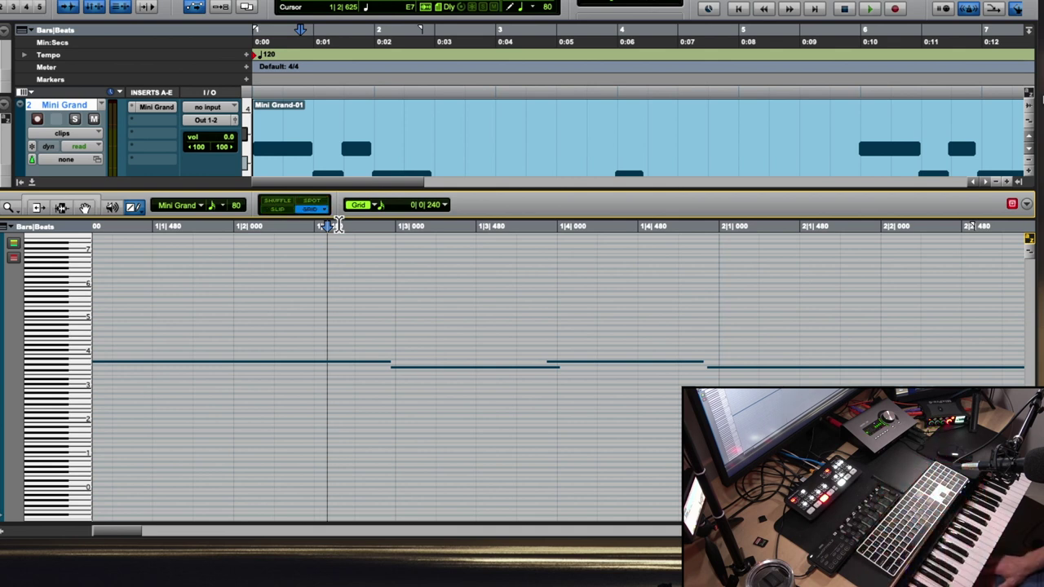
Switch the docked MIDI editor between the Smart Tool, Selector, Trim and Grabber tools, shifting the Edit window to expose its toolbar
key("F6+F7")
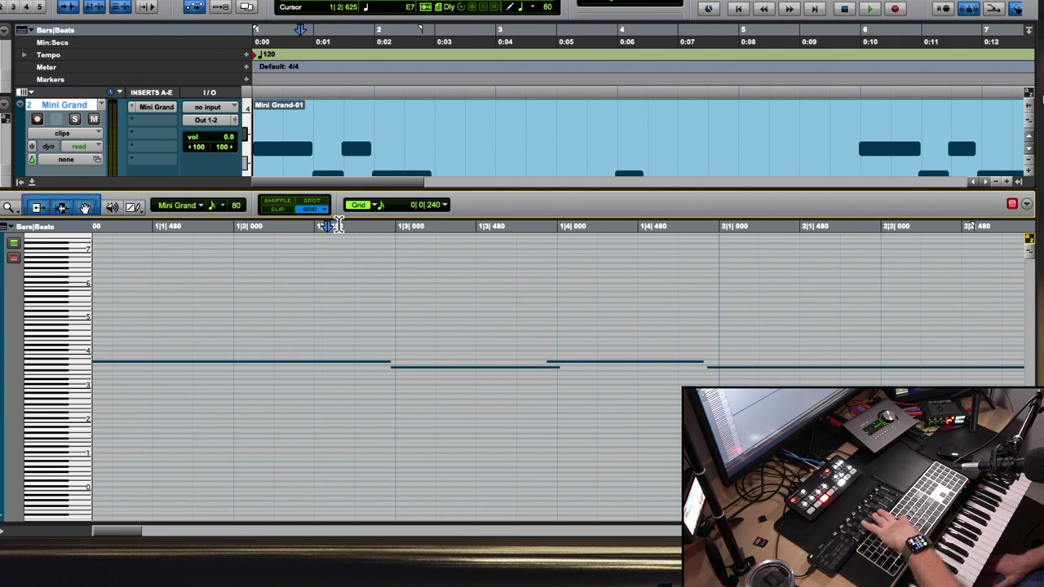
key("F6")
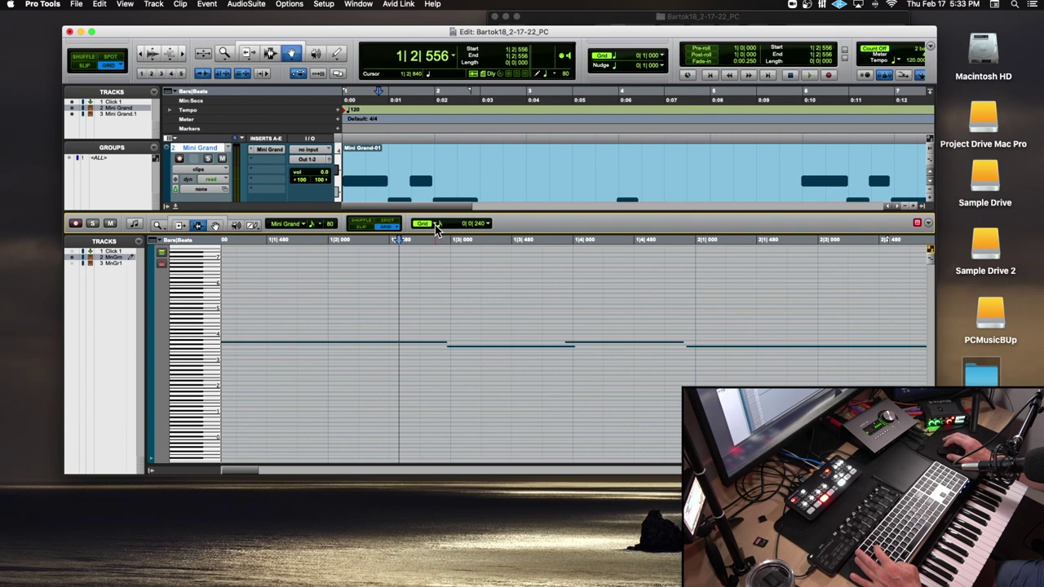
left_click_drag(396, 31, 541, 58)
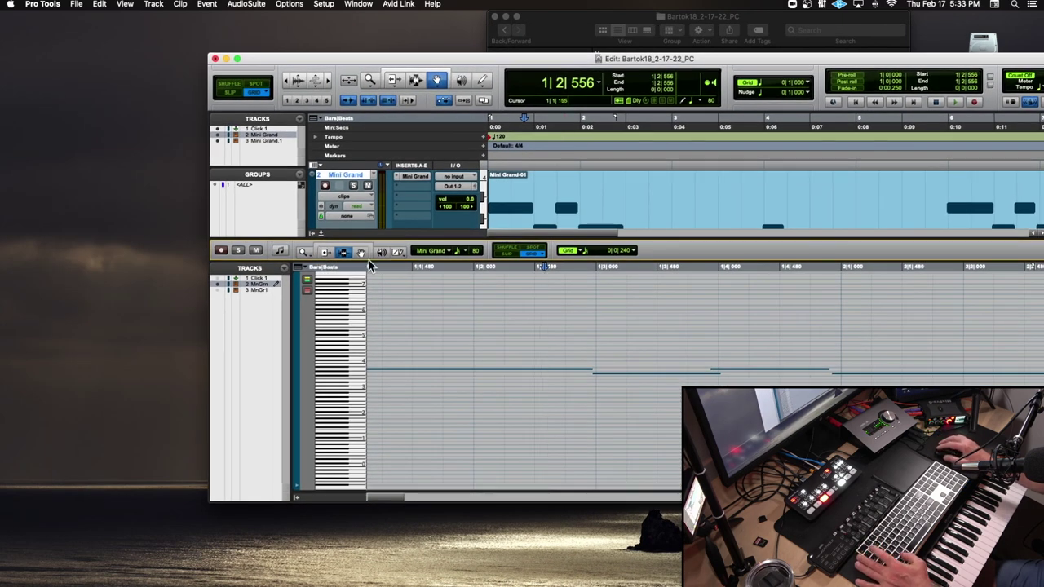
key("F6")
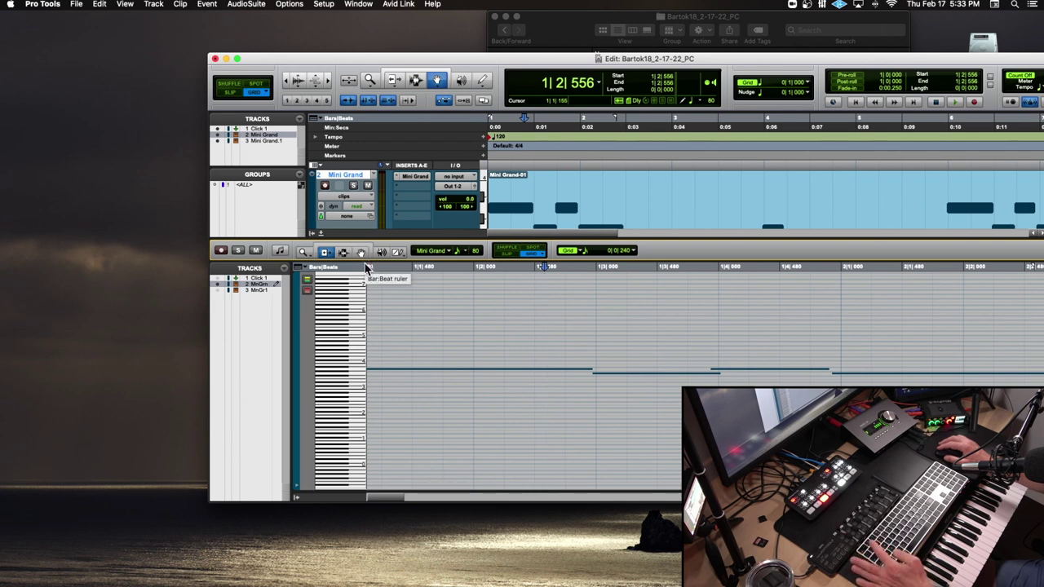
left_click(342, 252)
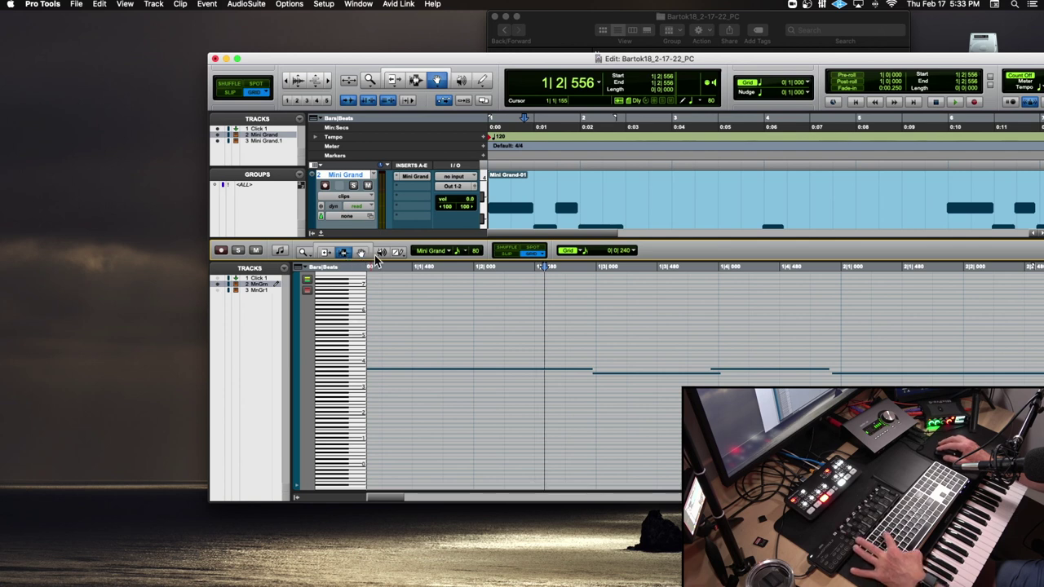
left_click(360, 252)
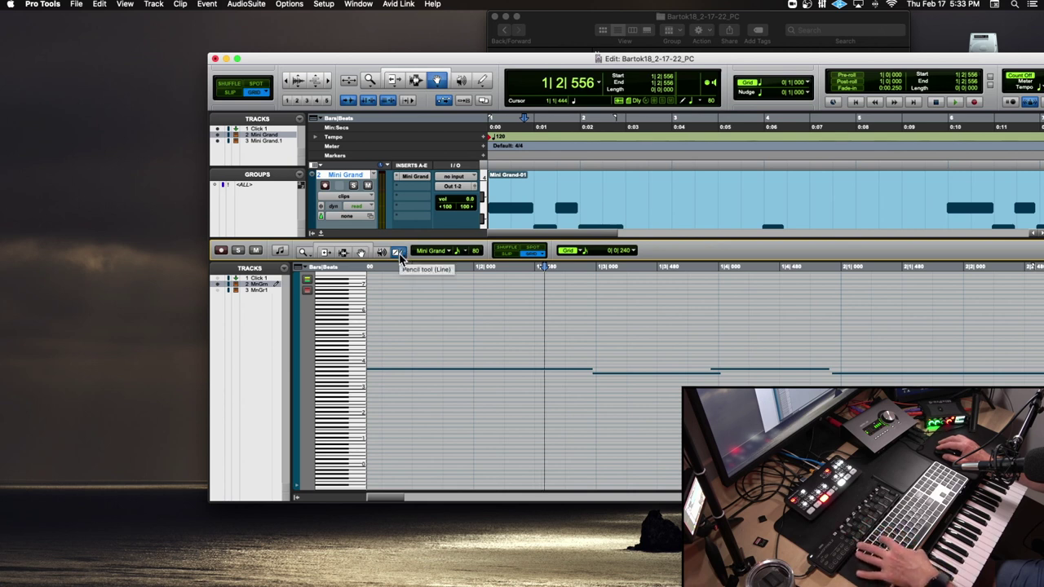
Switch the docked MIDI editor's tools again, ending on the Pencil, and move the Edit window back to its earlier place
key("super+3")
key("super+2")
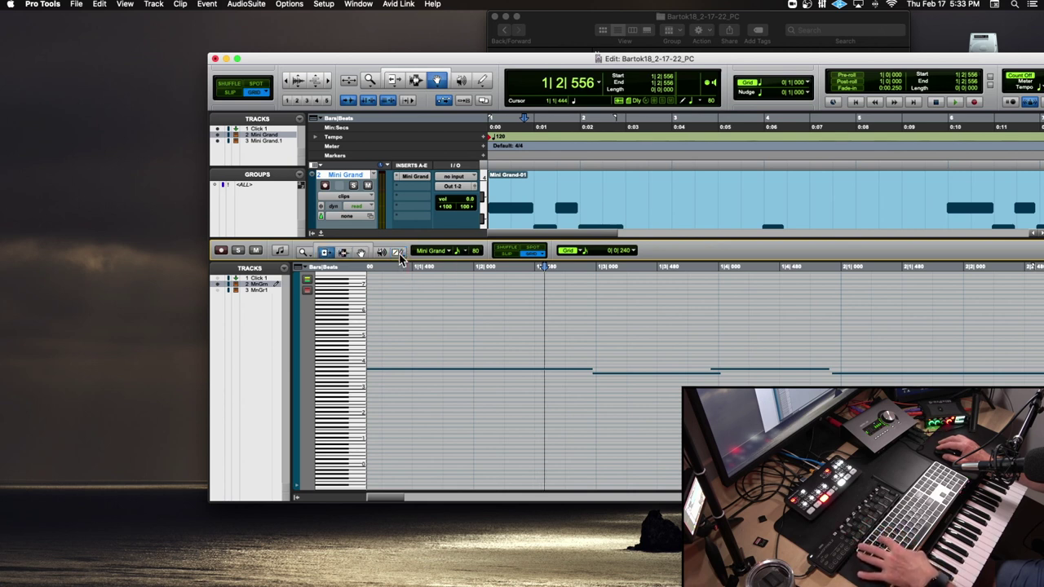
key("super+6")
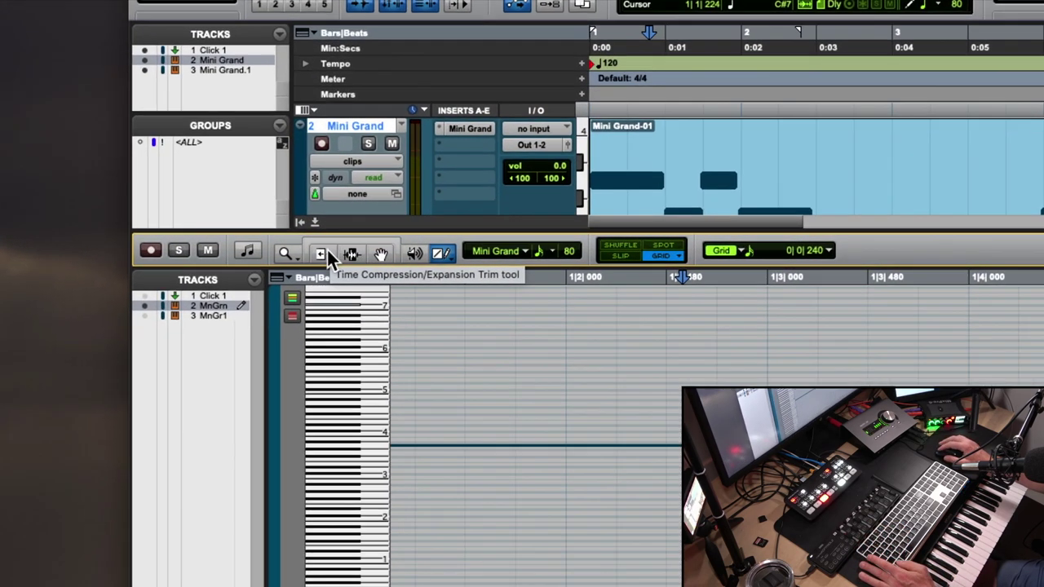
left_click(328, 250)
left_click(357, 249)
left_click(381, 252)
left_click(444, 251)
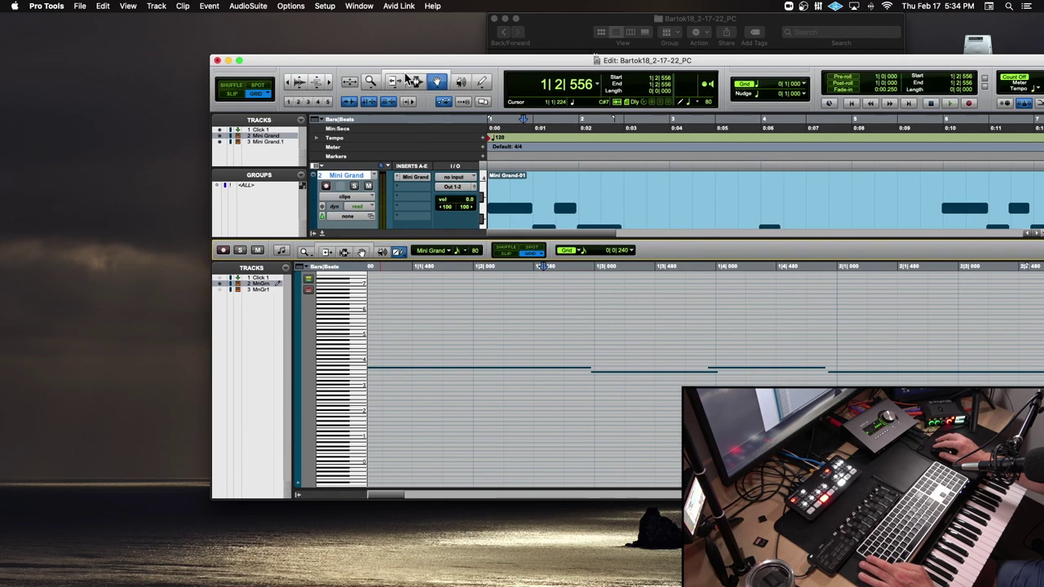
left_click_drag(409, 57, 269, 35)
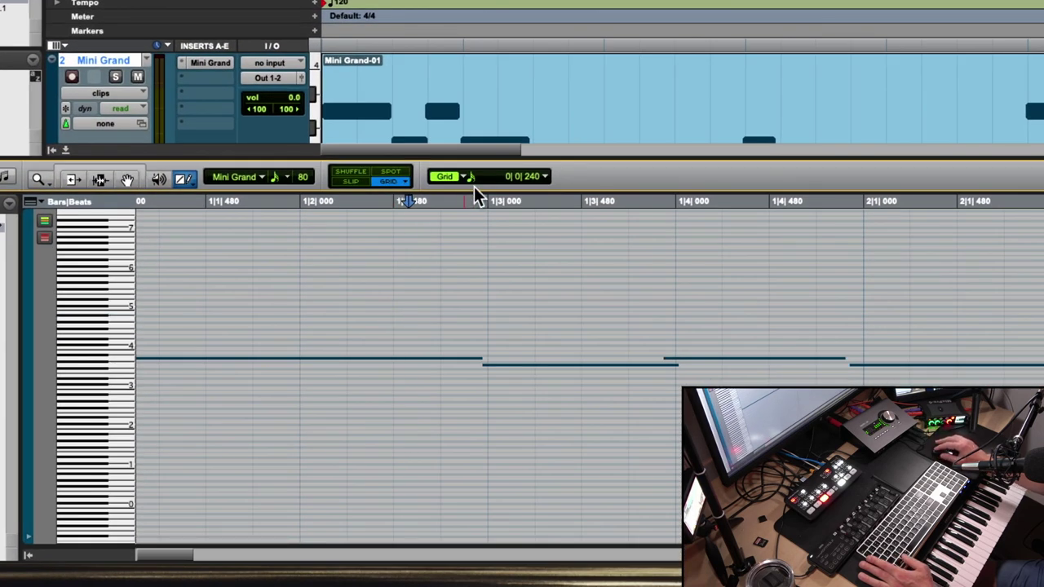
Set the docked MIDI editor's grid value to a quarter note (0|1|000)
left_click(546, 175)
left_click(555, 151)
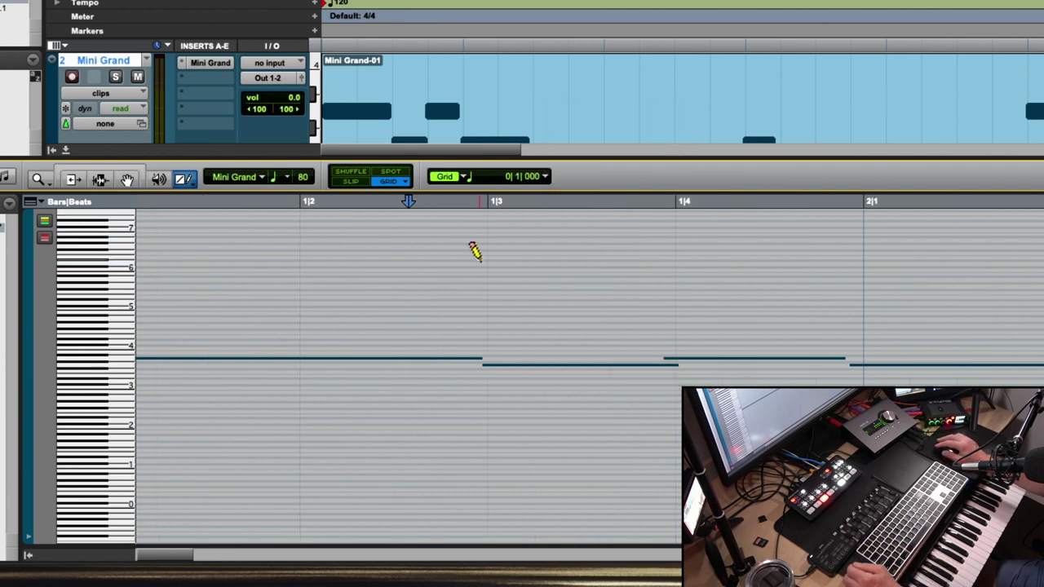
left_click(548, 181)
left_click(508, 188)
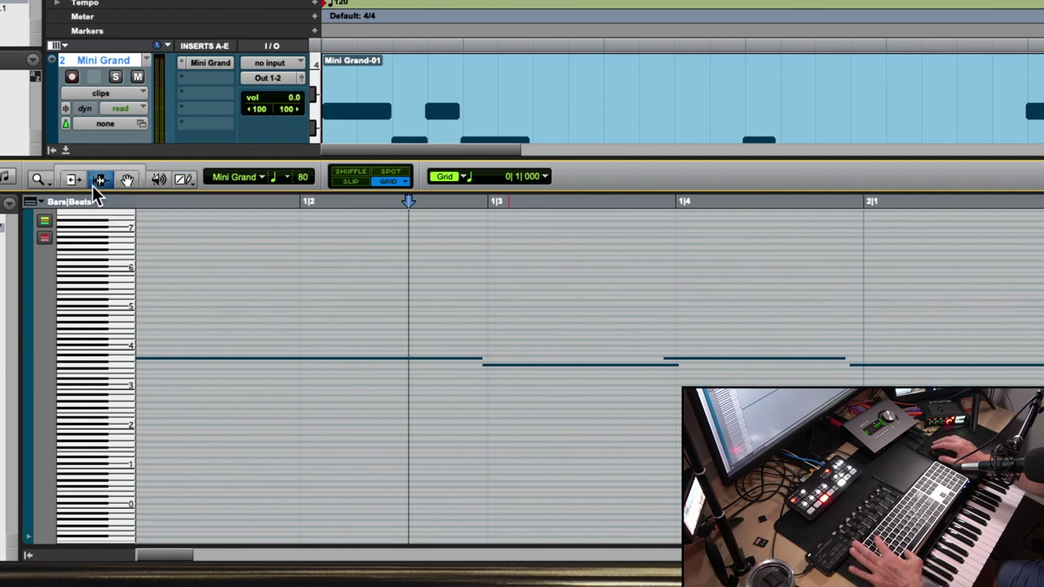
With the Trim tool, snap the first three notes' adjoining edges to the grid so they meet at 1|3 and 1|4
key("F6")
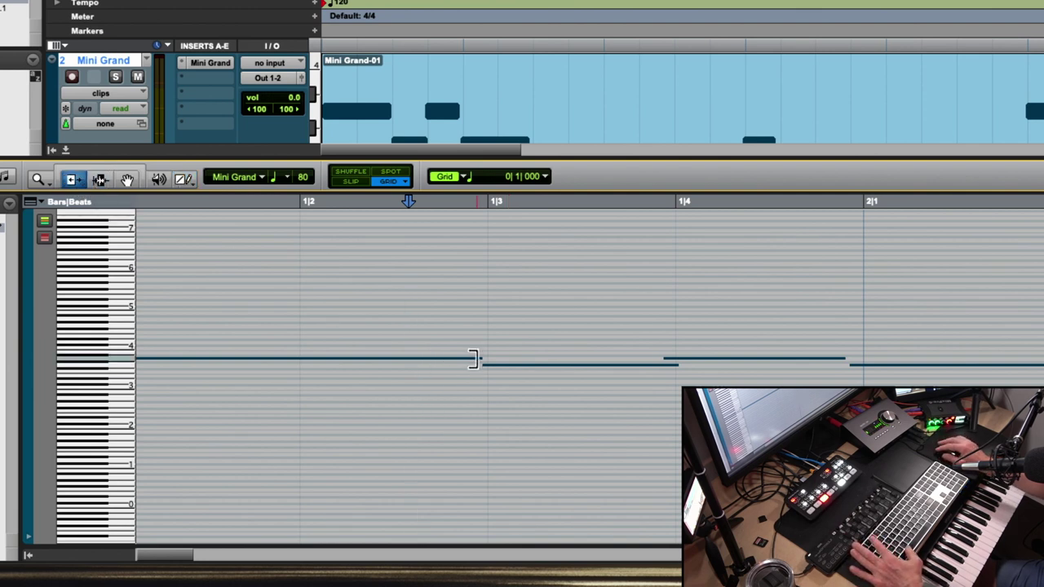
scroll(474, 359, "up", 2)
scroll(474, 360, "left", 1)
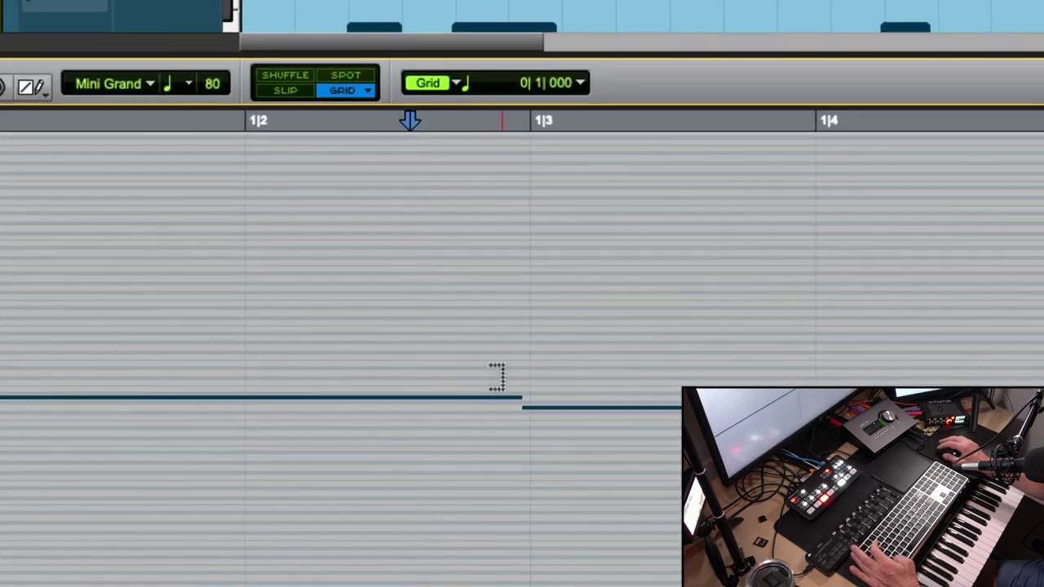
left_click(506, 397)
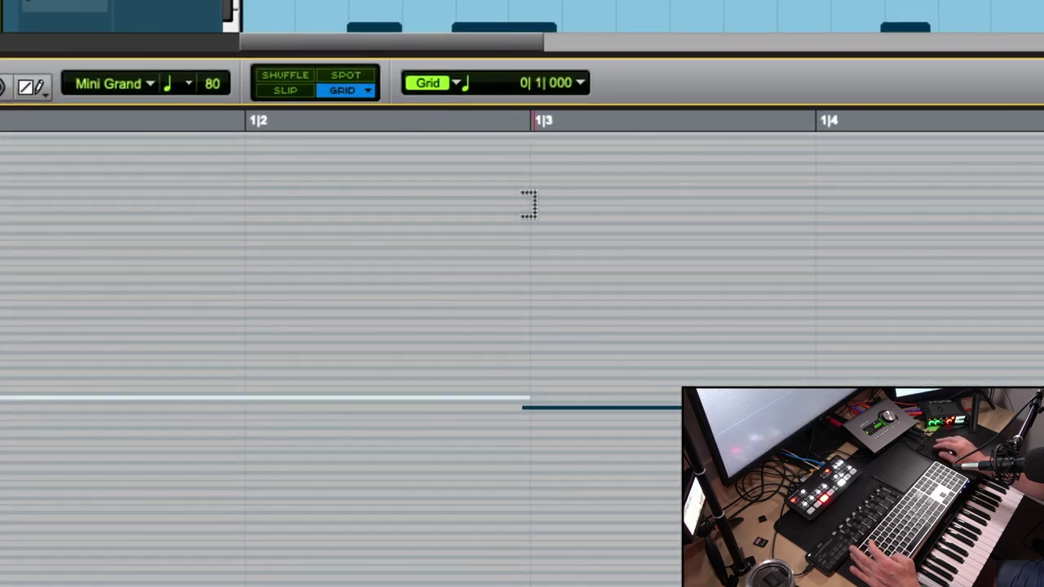
left_click(532, 409)
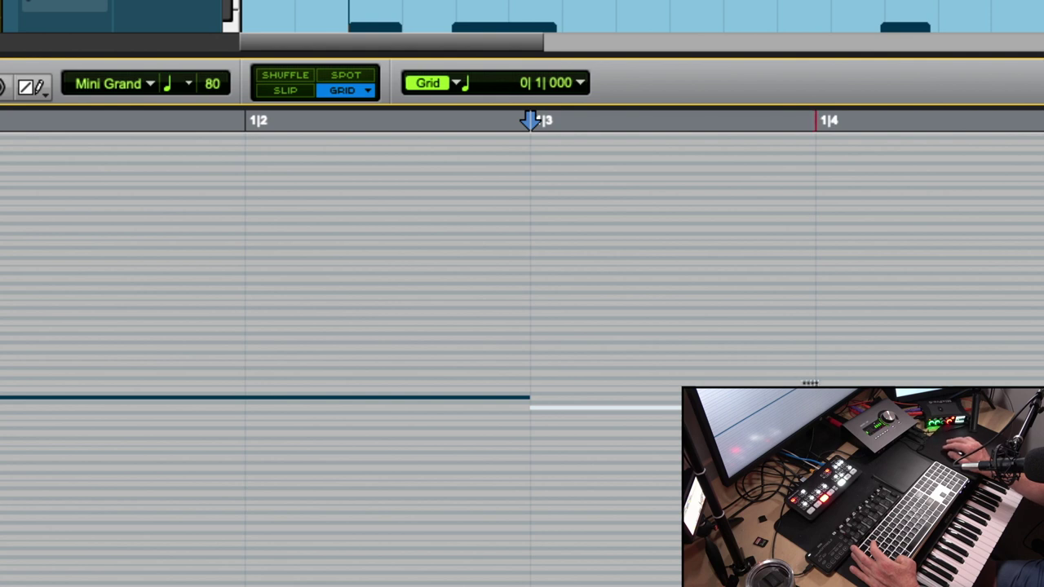
left_click_drag(821, 398, 833, 397)
Trim the adjoining edges of the notes in bars 2 and 3 so they meet at beats 2|1, 2|3, 3|1 and 3|3
key("r")
key("r")
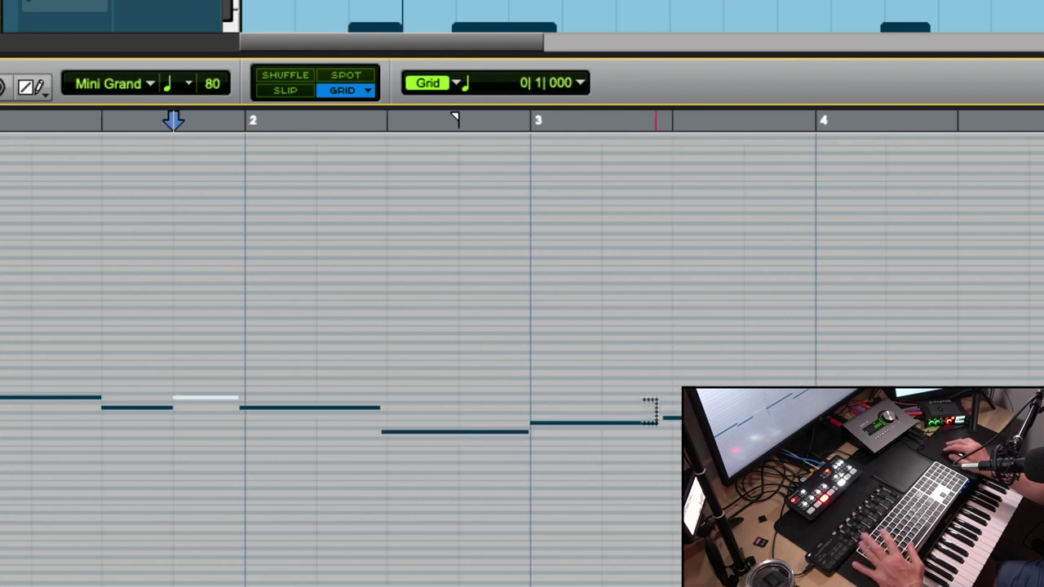
left_click(248, 408)
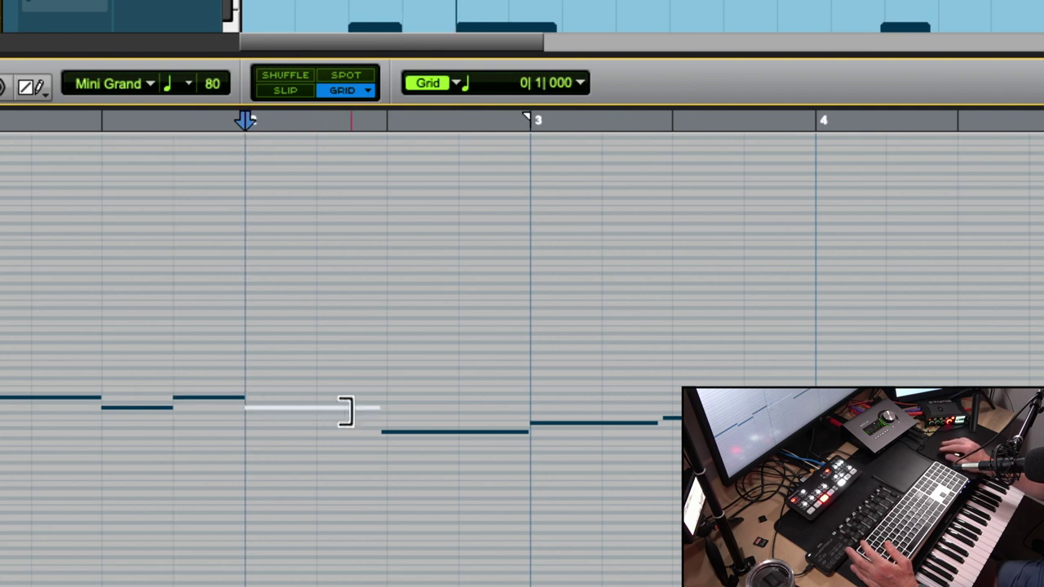
left_click_drag(370, 411, 380, 423)
left_click(385, 431)
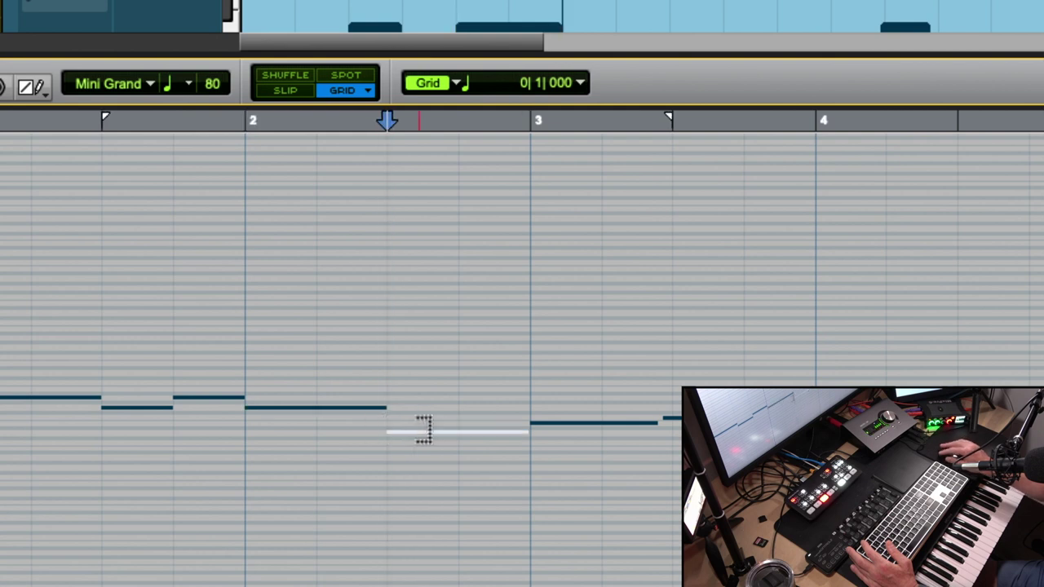
left_click(535, 424)
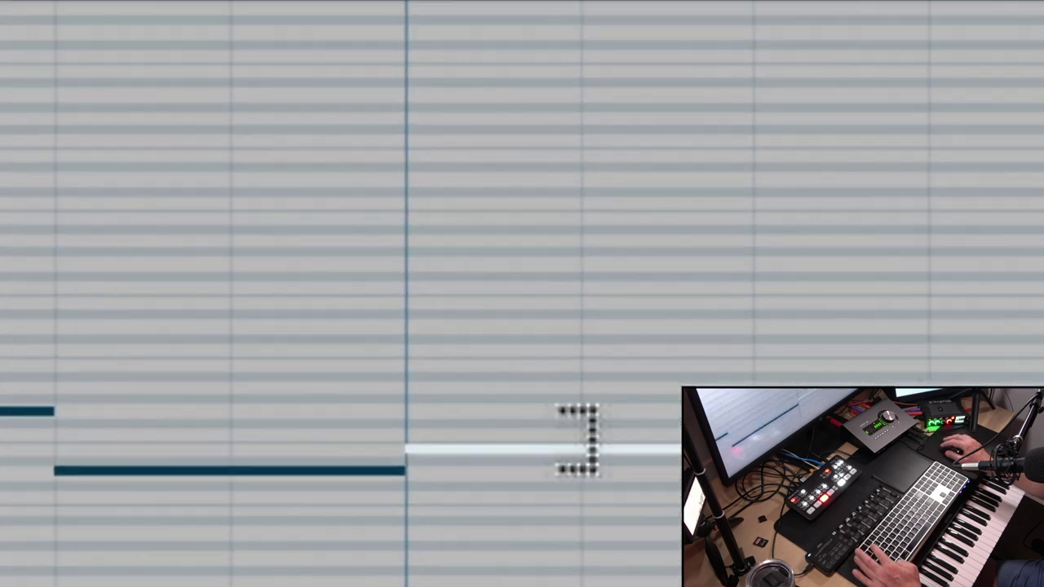
mouse_move(663, 454)
left_mouse_down()
mouse_move(584, 453)
mouse_move(673, 451)
left_mouse_up()
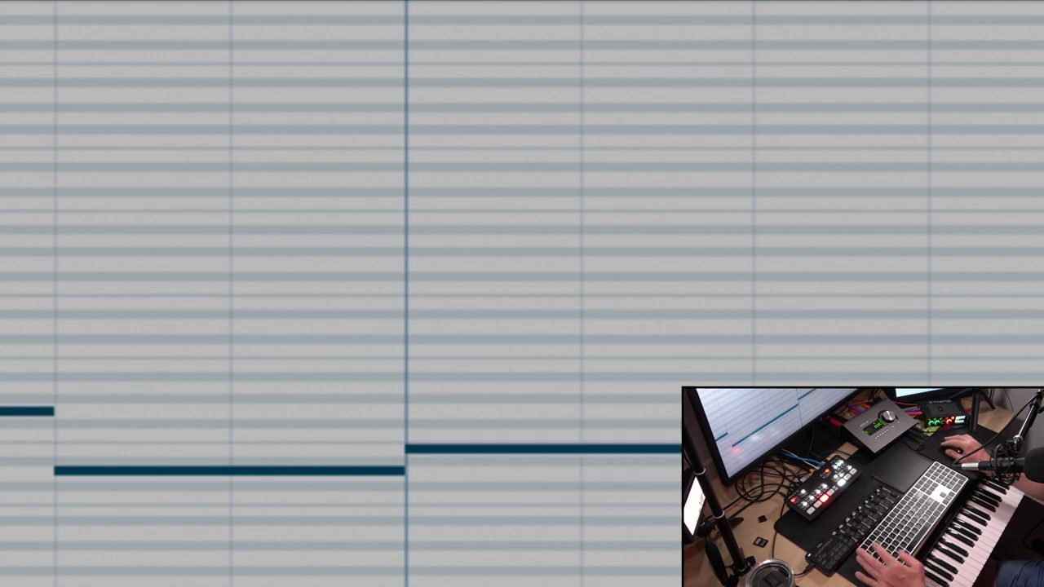
Trim the start of the bar 5 note to its downbeat and the starts of the four bar 4 notes to beats 1 through 4
key("r")
key("r")
key("r")
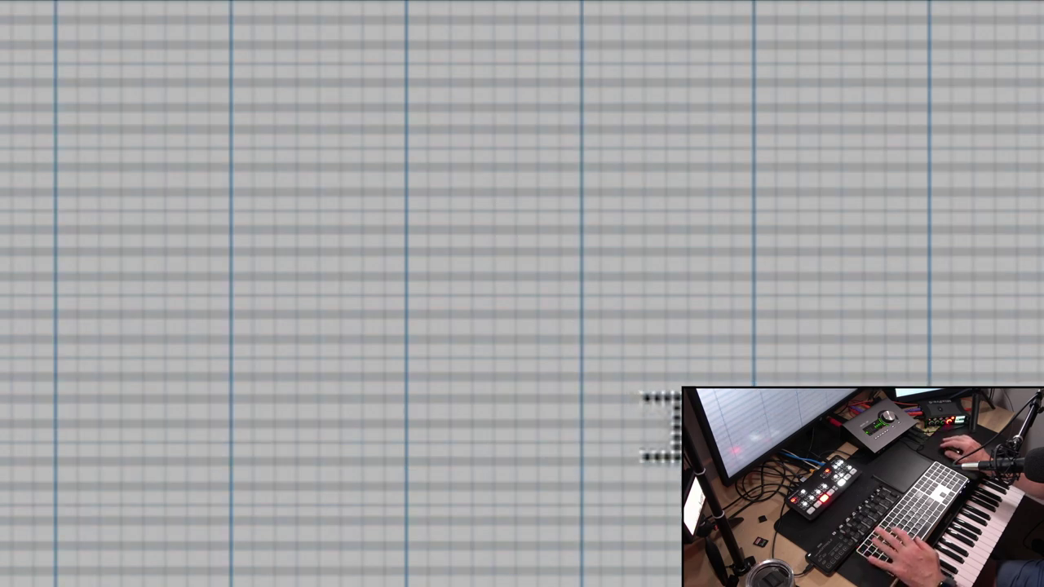
key("t")
key("t")
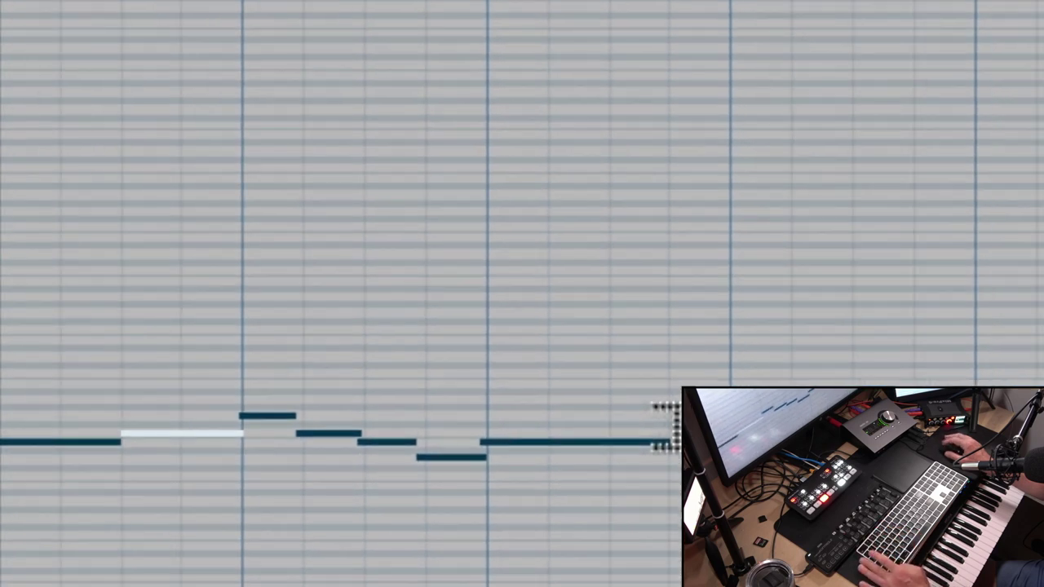
left_click(491, 443)
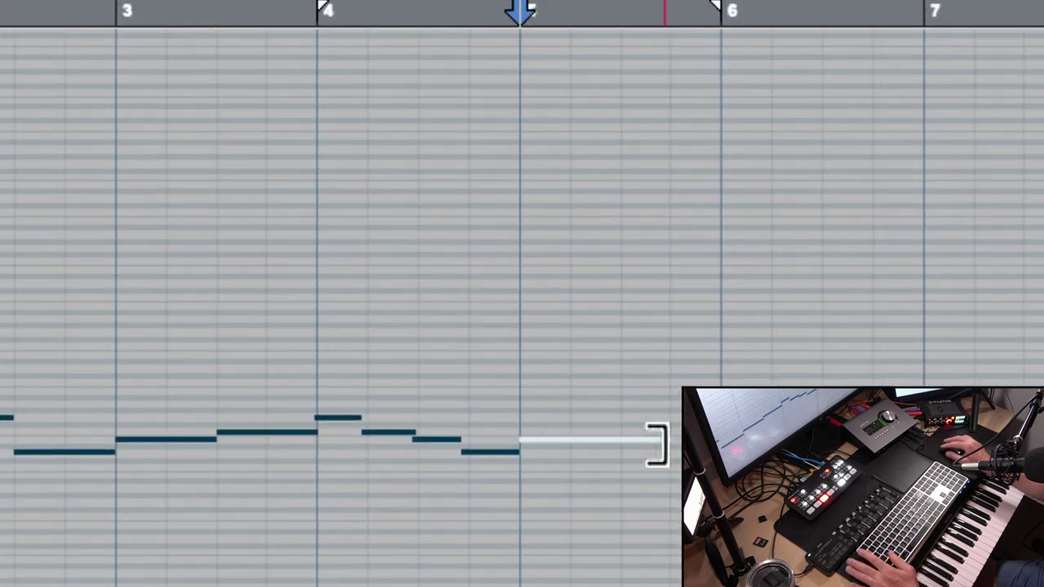
left_click(342, 419)
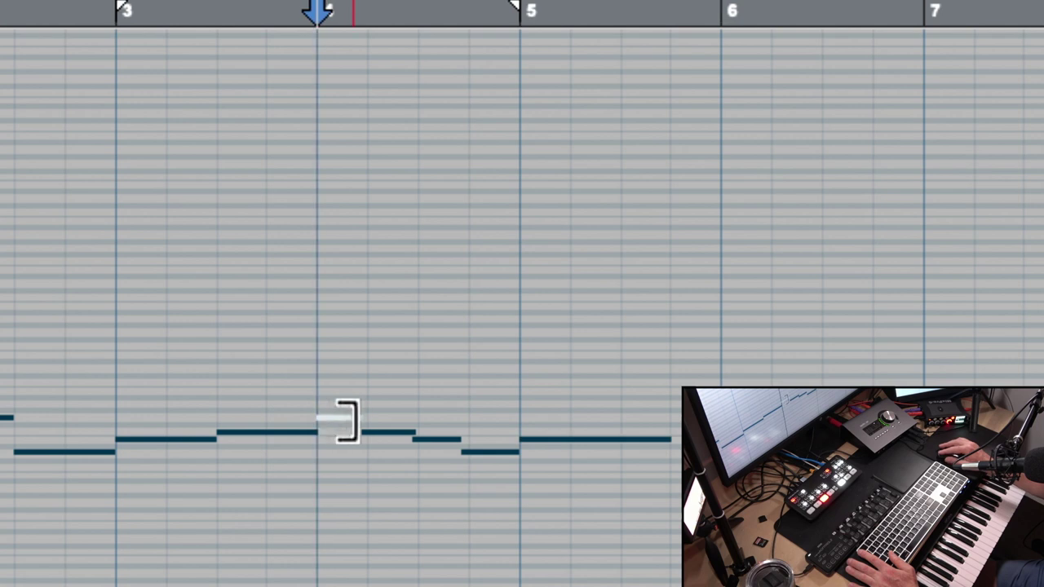
left_click(366, 432)
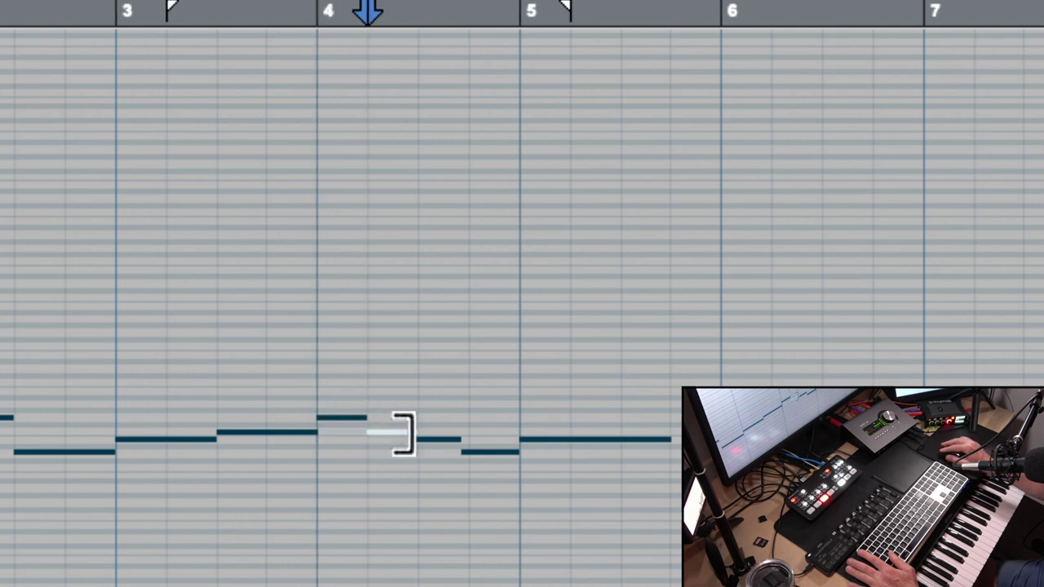
left_click(432, 439)
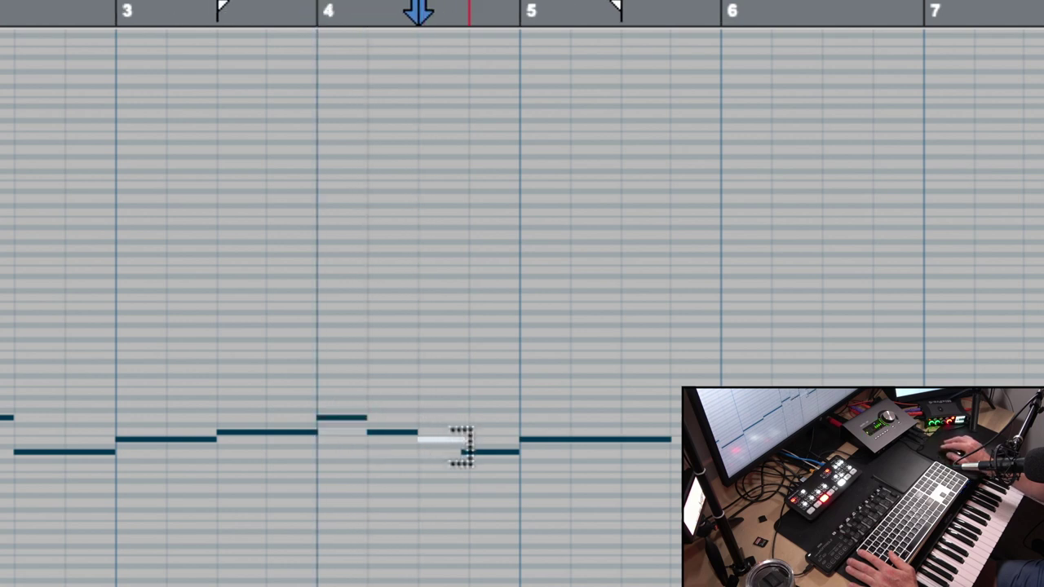
left_click(471, 450)
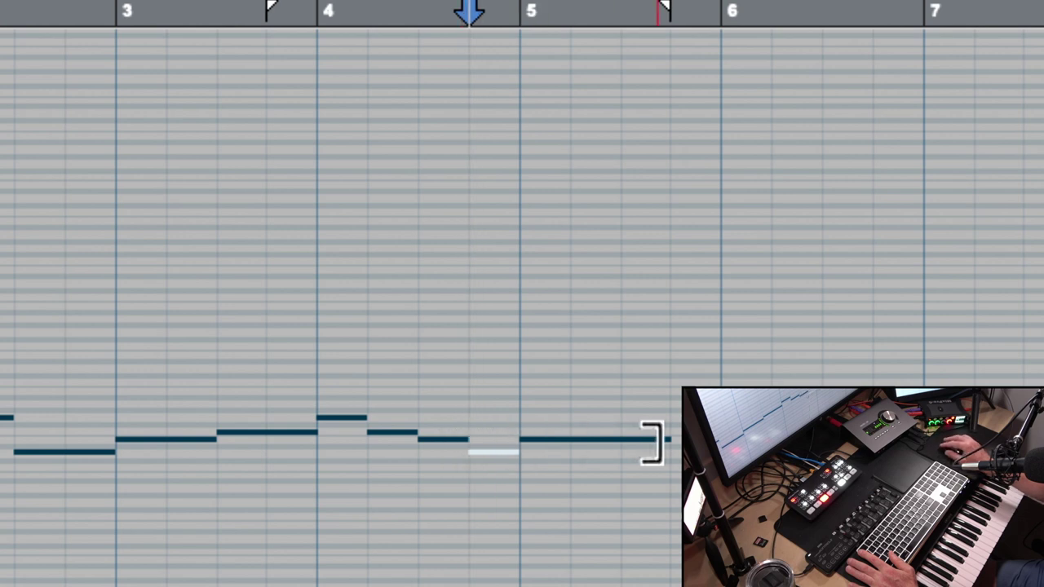
Extend the bar 5 note to bar 6, and trim the next notes to start at 6|1, 6|3, 6|4 and 7|1
left_click_drag(657, 442, 721, 443)
left_click(722, 399)
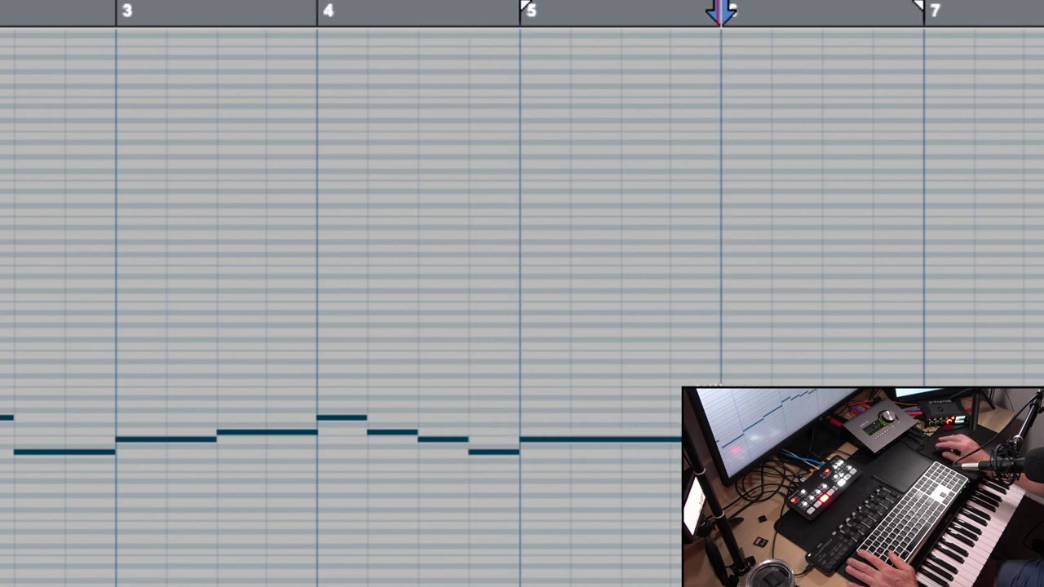
left_click(819, 399)
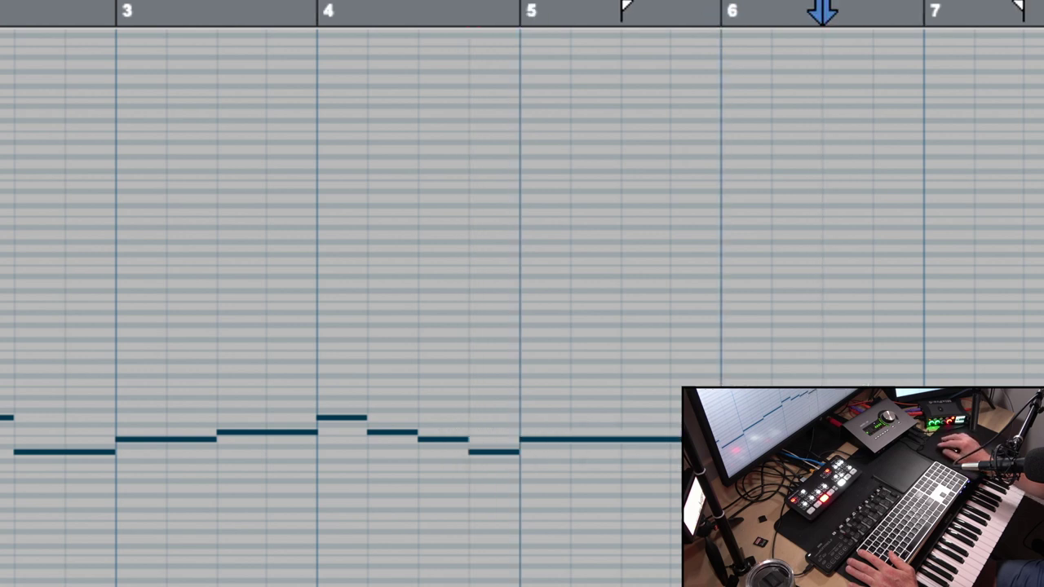
left_click(875, 397)
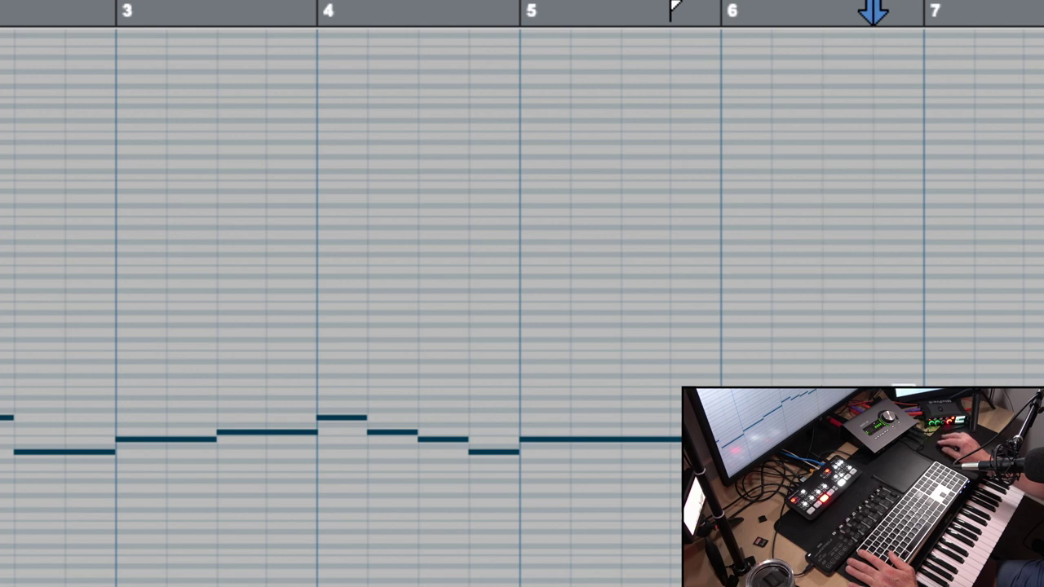
left_click(920, 418)
Trim the adjoining edges of the notes in bars 7 and 8 so they meet at 7|3, 8|1, 8|3 and 9|1
scroll(833, 417, "right", 8)
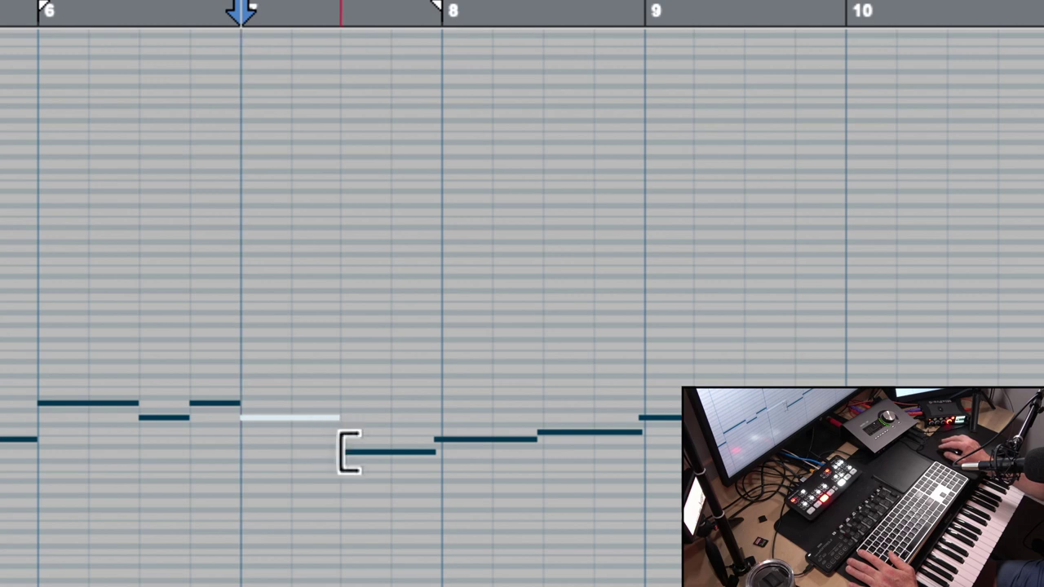
mouse_move(440, 459)
left_mouse_down()
mouse_move(423, 455)
mouse_move(440, 456)
left_mouse_up()
left_click(441, 443)
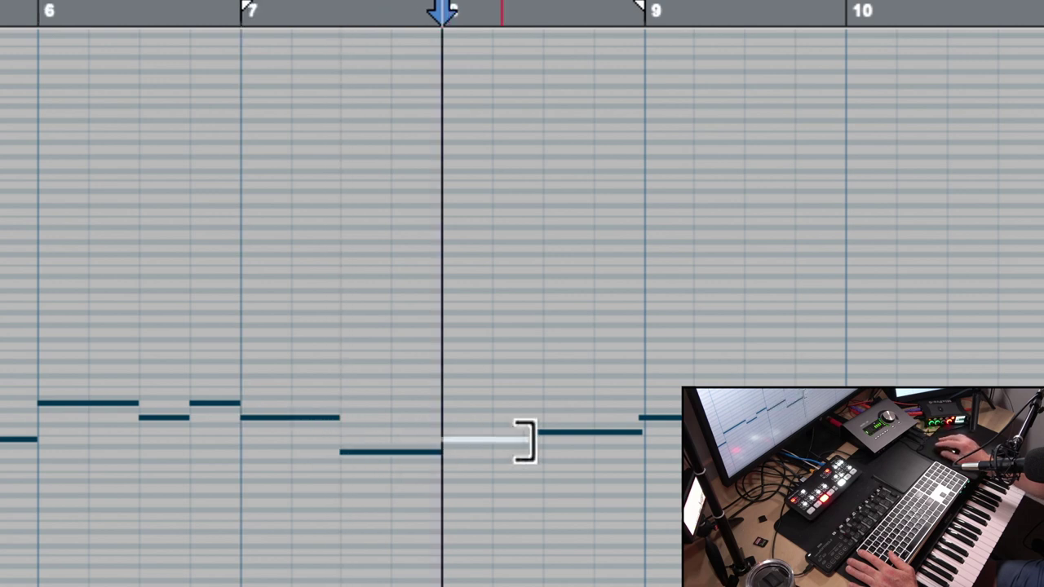
left_click_drag(534, 443, 541, 443)
left_click(542, 436)
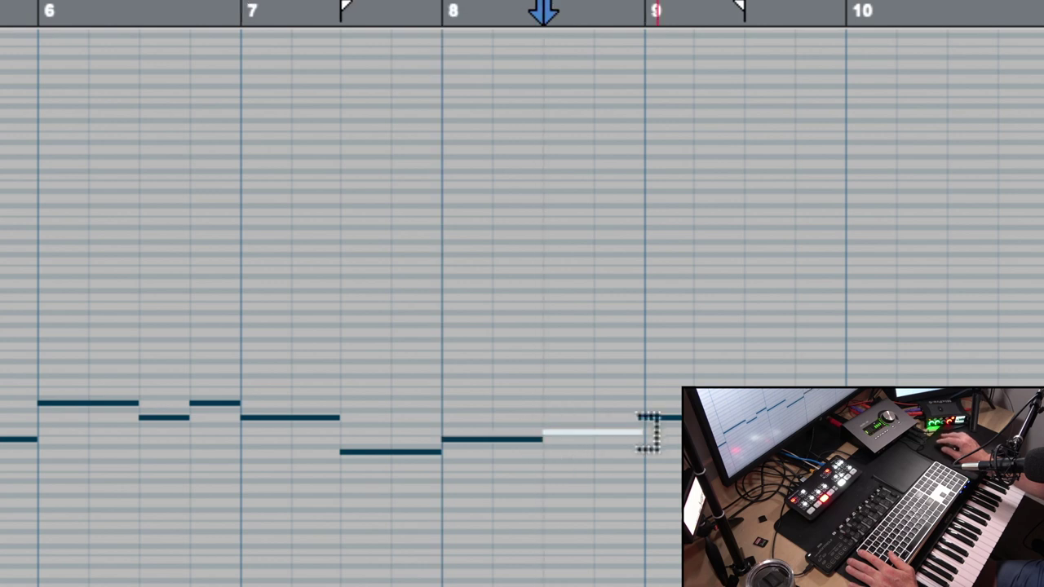
left_click_drag(639, 433, 646, 434)
left_click(653, 418)
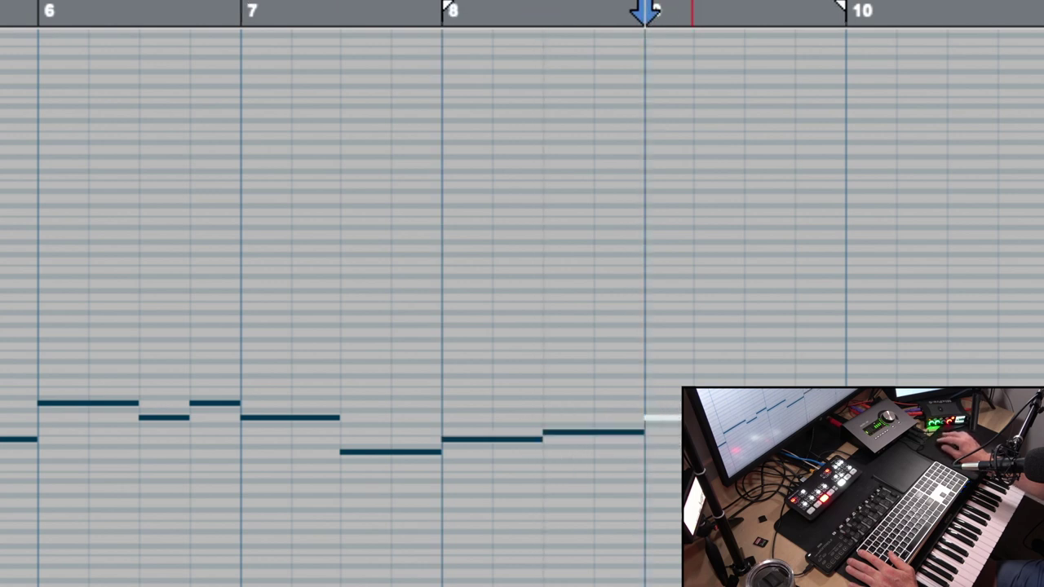
Trim the bar 9 notes so their edges meet at beats 9|2, 9|3, 9|4 and 10|1
left_click(692, 433)
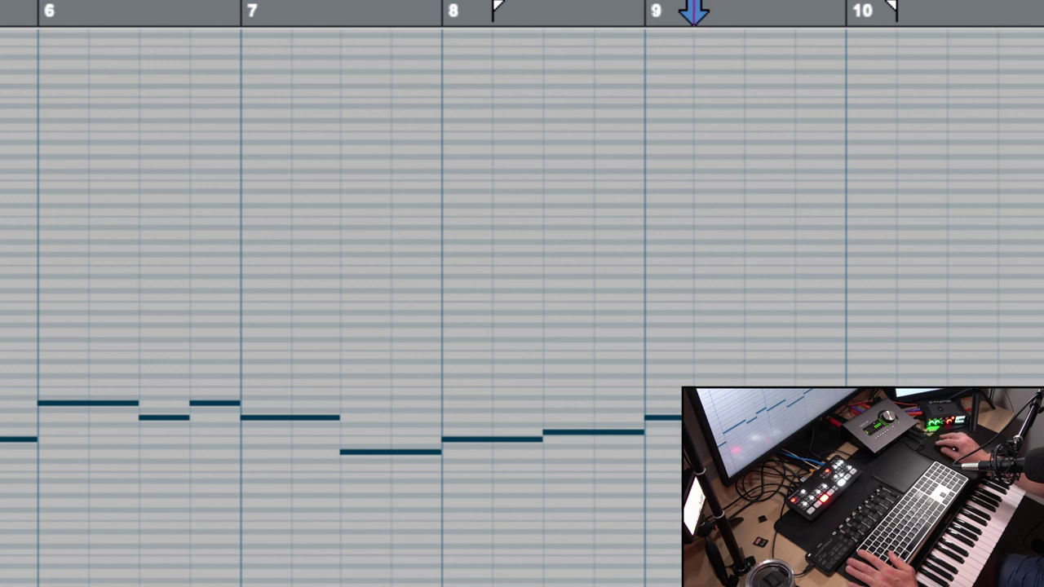
left_click(742, 432)
left_click(794, 432)
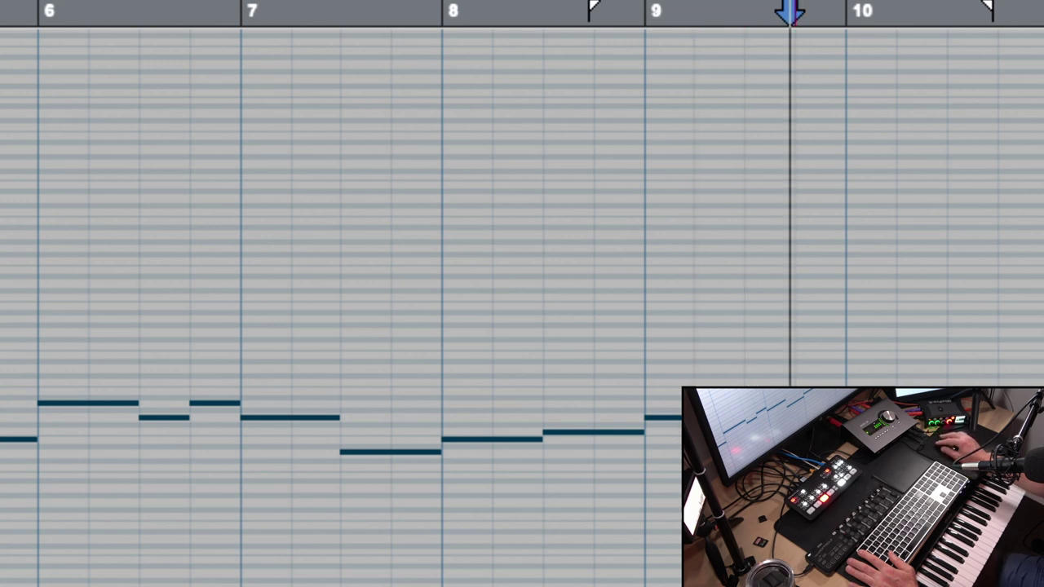
left_click(796, 433)
left_click(845, 432)
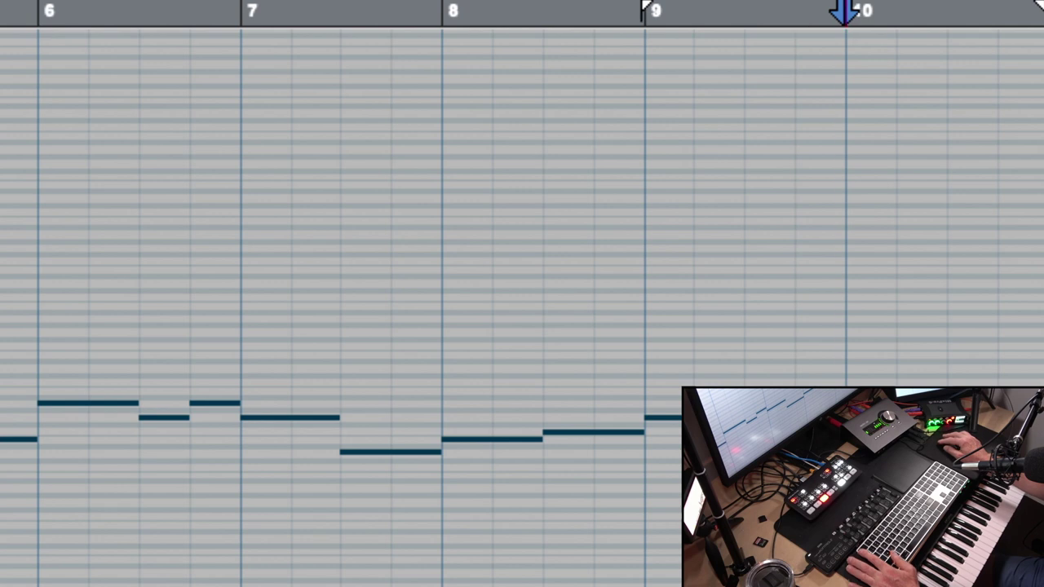
Switch the MIDI editor from the Mini Grand notes to the Mini Grand.1 notes, viewed from bar 1
scroll(813, 440, "down", 1)
scroll(811, 440, "up", 1)
key("r")
key("r")
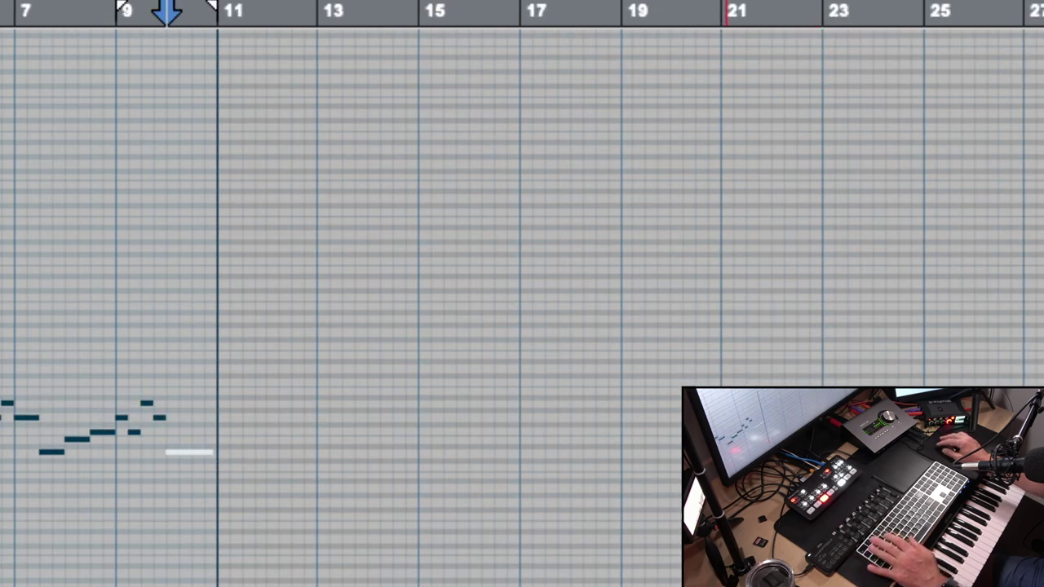
key("r")
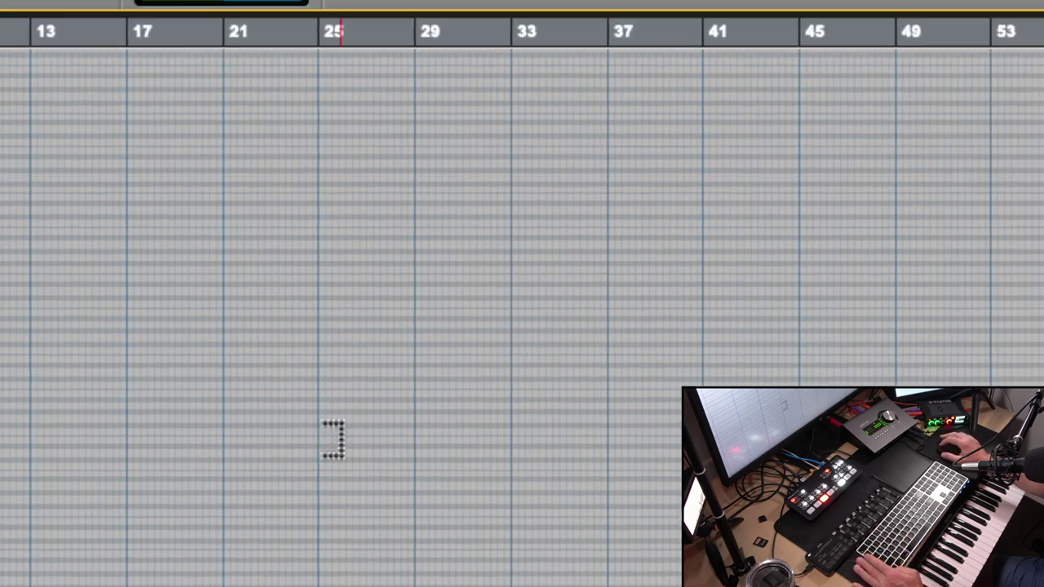
key("t")
key("t")
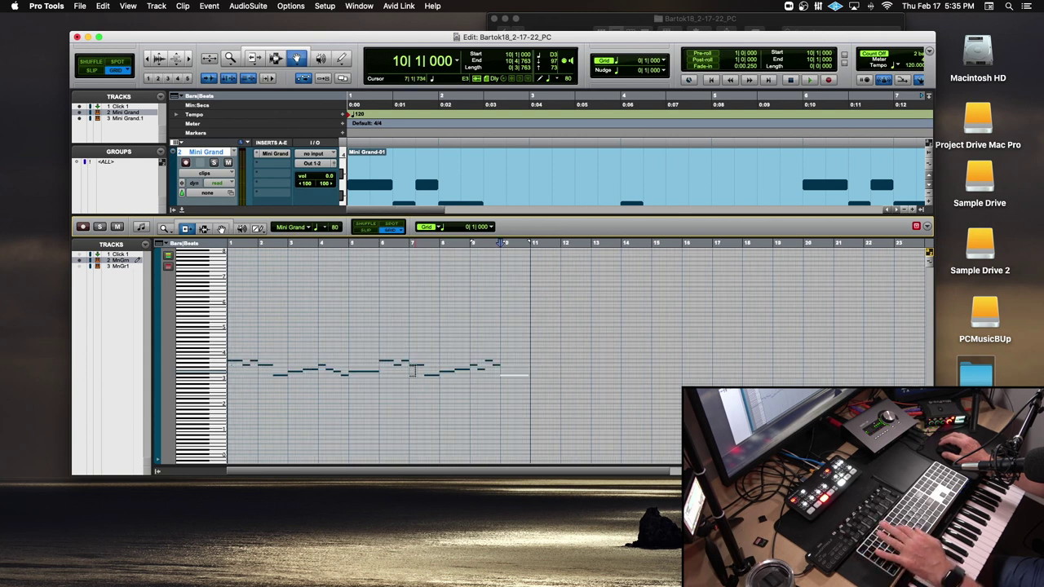
key("t")
key("t")
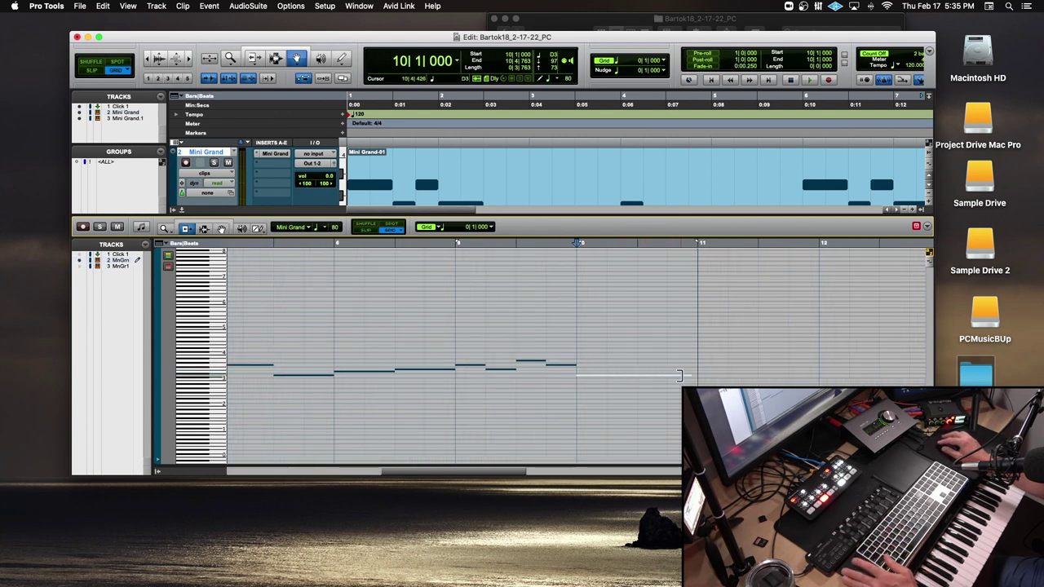
scroll(376, 395, "left", 10)
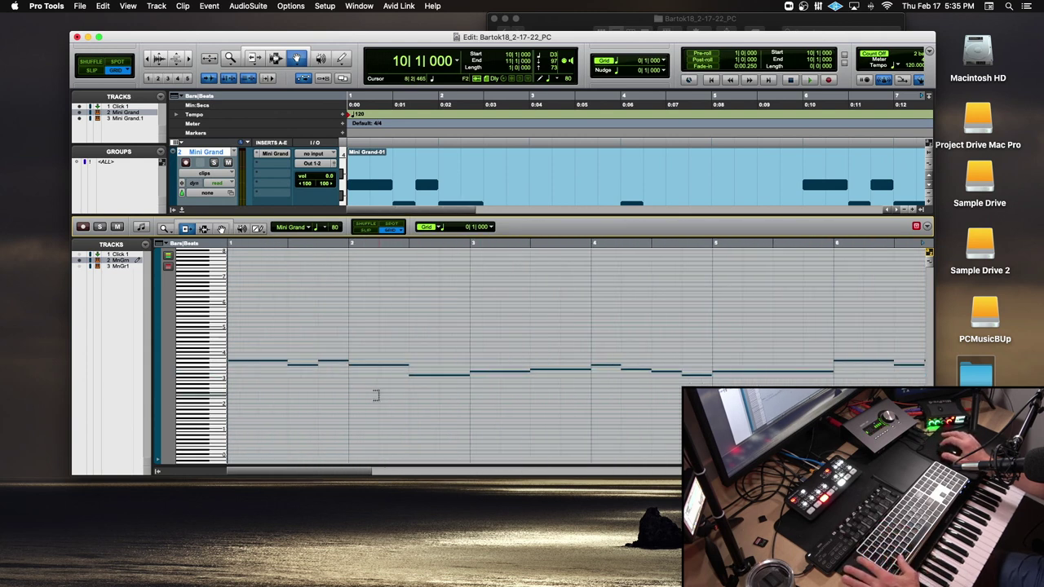
left_click(79, 266)
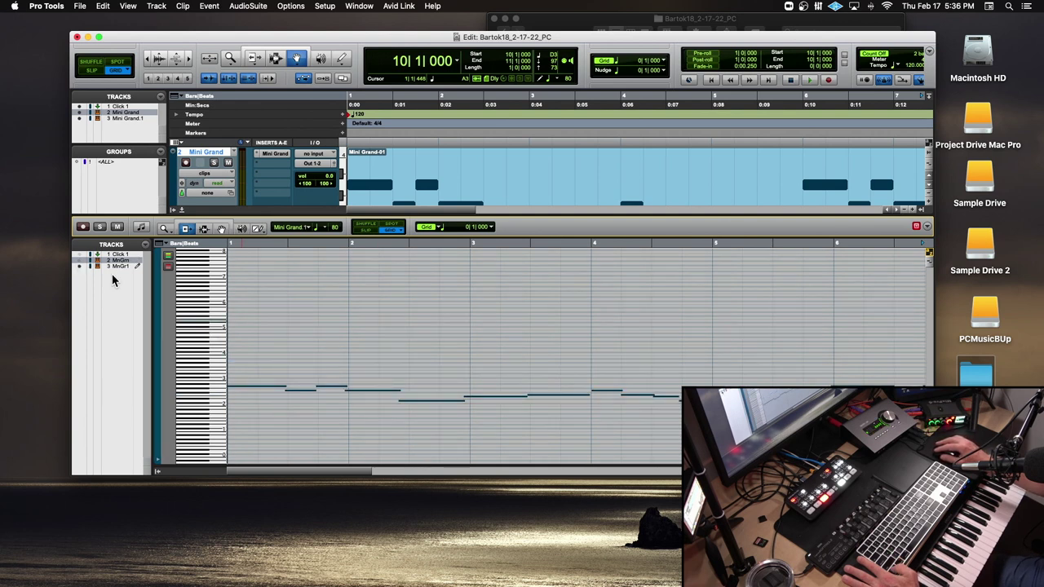
Trim the adjoining edges of the Mini Grand.1 notes in bars 1 and 2 to meet at 1|3, 1|4, 2|1 and 2|3
left_click(288, 390)
left_click_drag(309, 391, 318, 387)
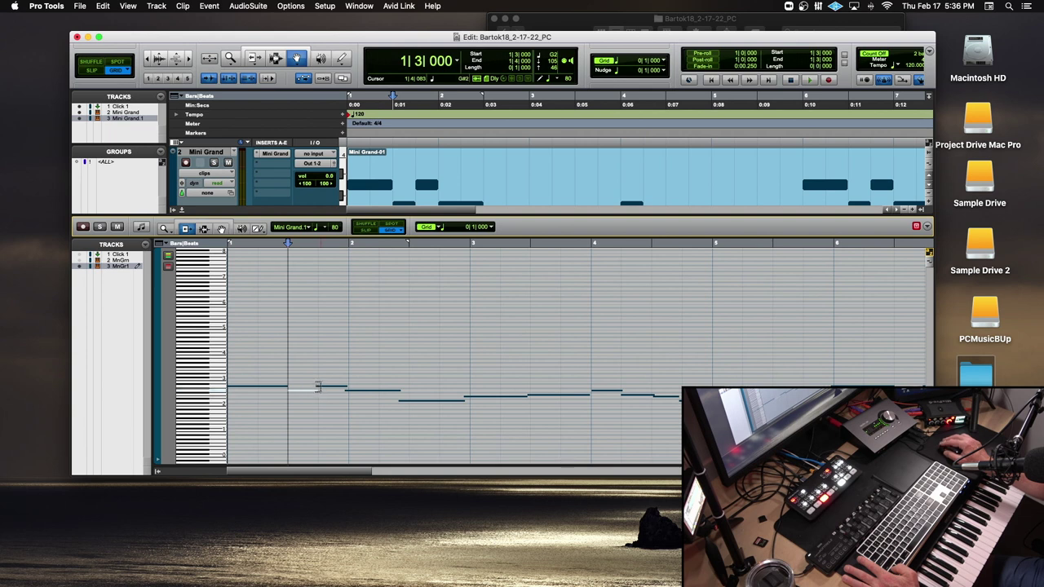
left_click(330, 386)
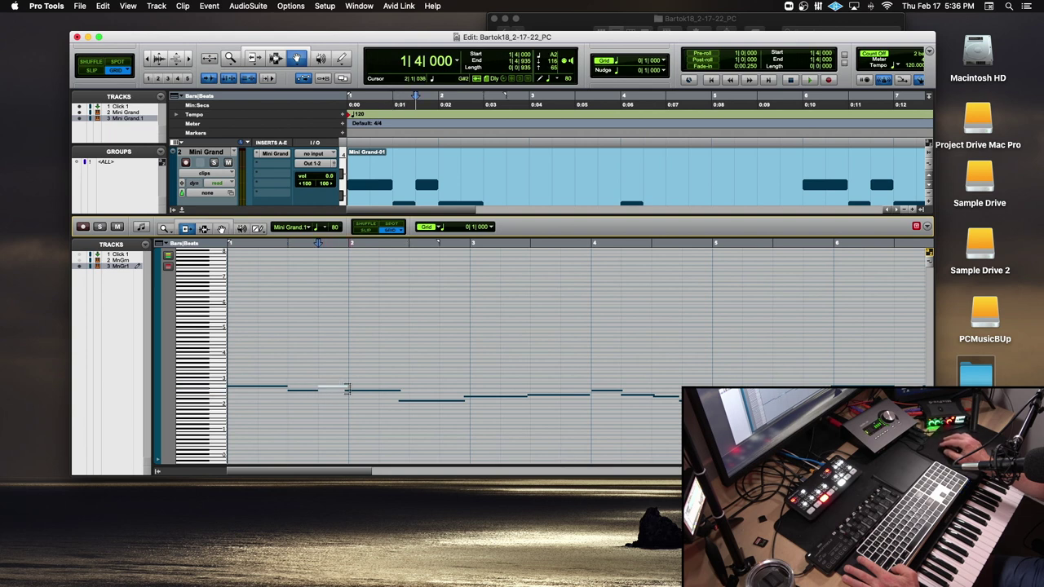
left_click(352, 390)
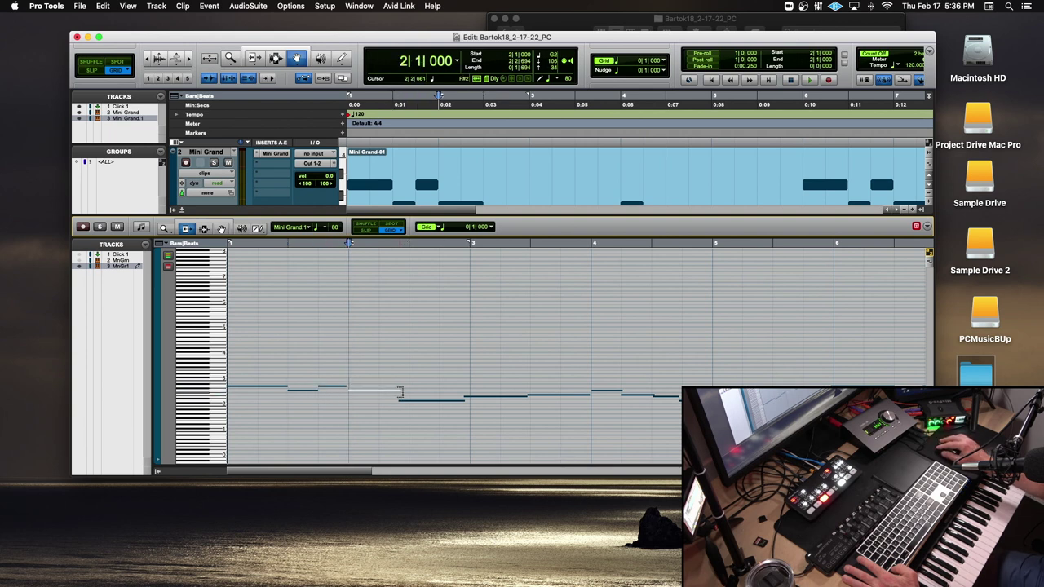
left_click_drag(407, 392, 401, 399)
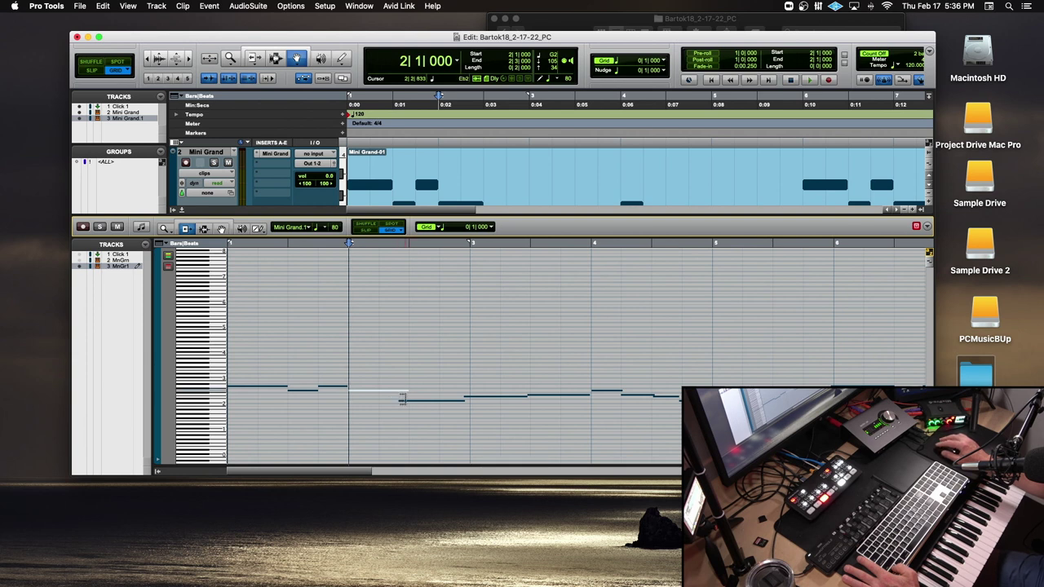
left_click(413, 401)
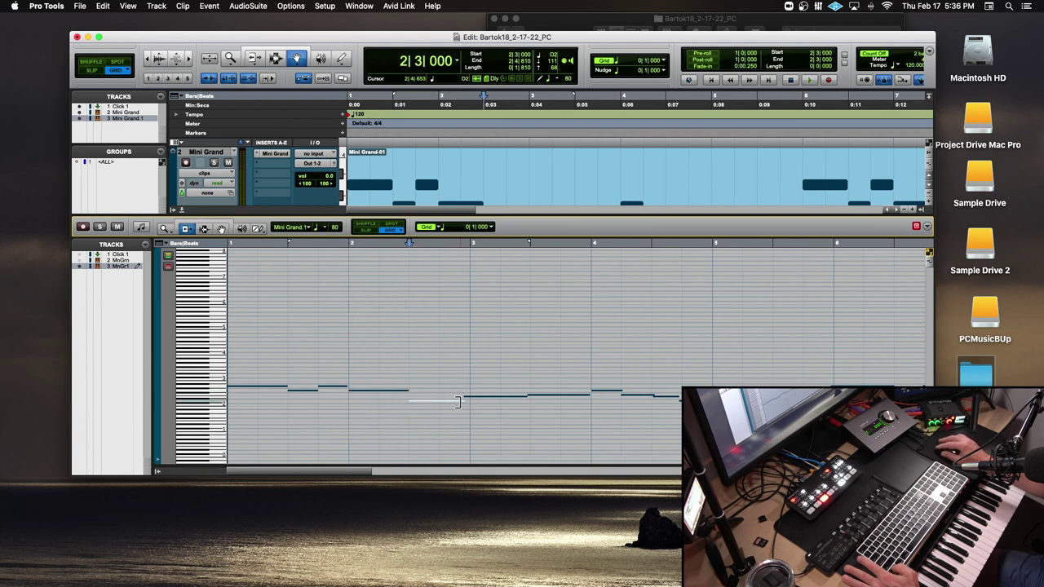
Trim the Mini Grand.1 notes around bar 3 so their edges meet at 3|1, 3|3 and 4|1
left_click_drag(474, 401, 465, 394)
left_click(490, 397)
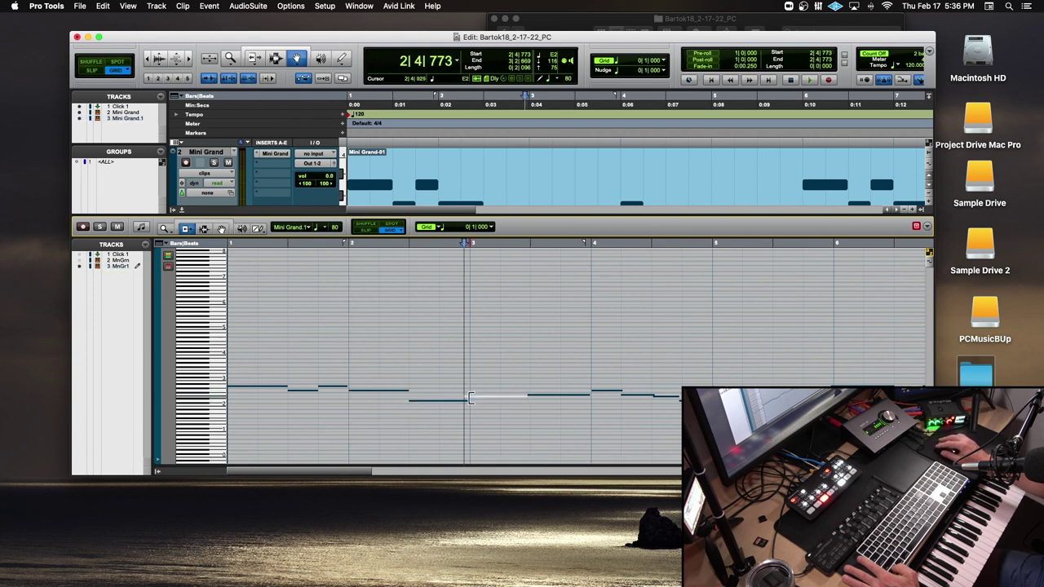
left_click(542, 397)
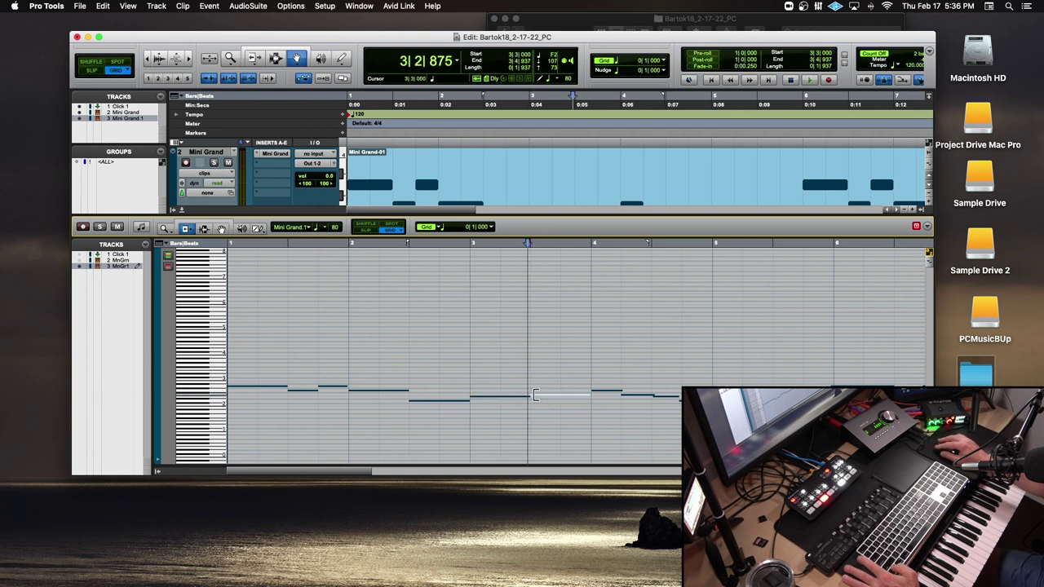
left_click(603, 394)
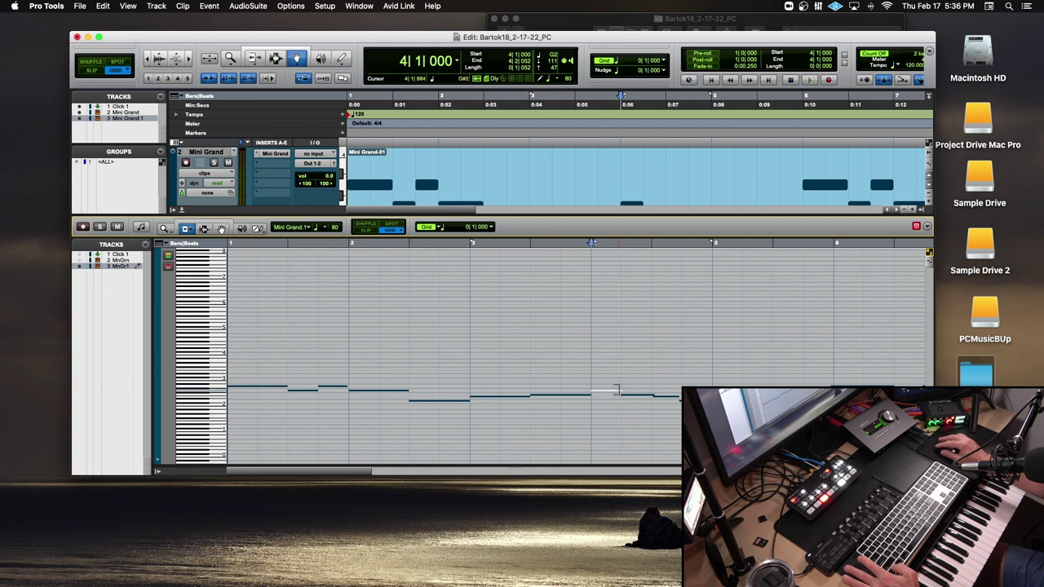
Trim the remaining Mini Grand.1 notes from 4|2 onward to the quarter-note grid, ending the last note at 11|1
left_click(627, 396)
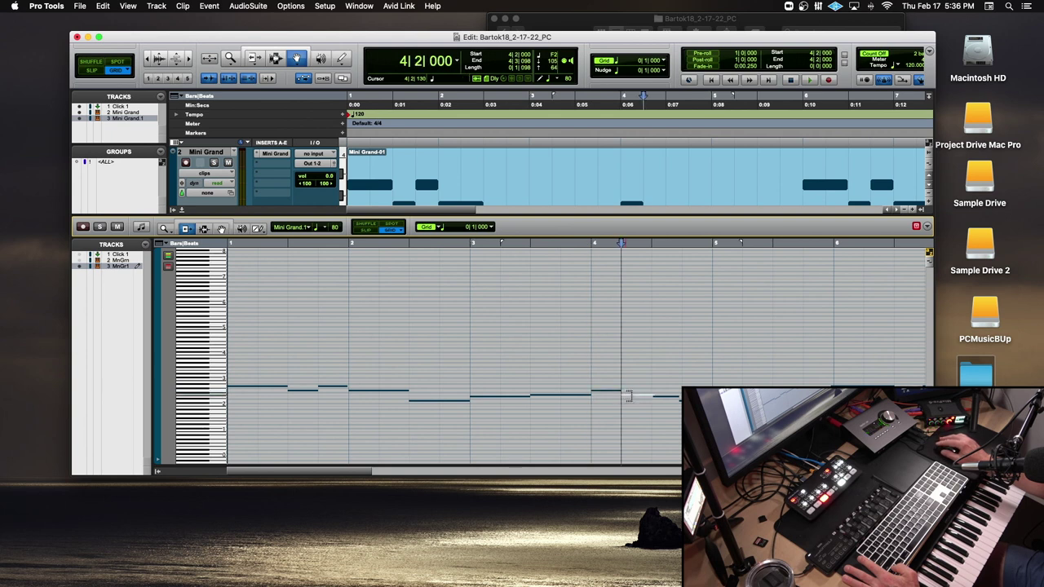
left_click(662, 396)
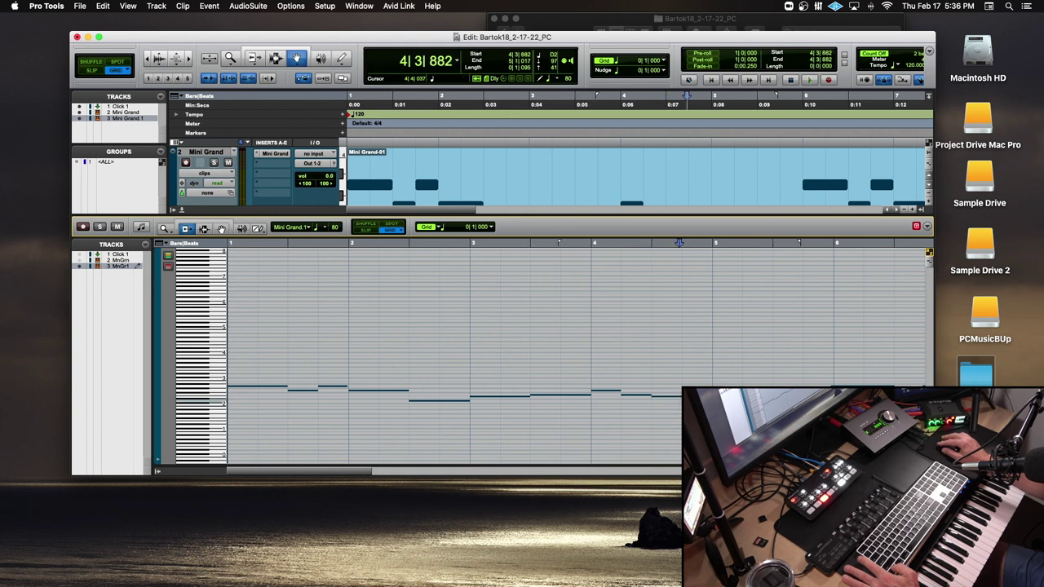
left_click_drag(683, 400, 704, 400)
left_click(711, 396)
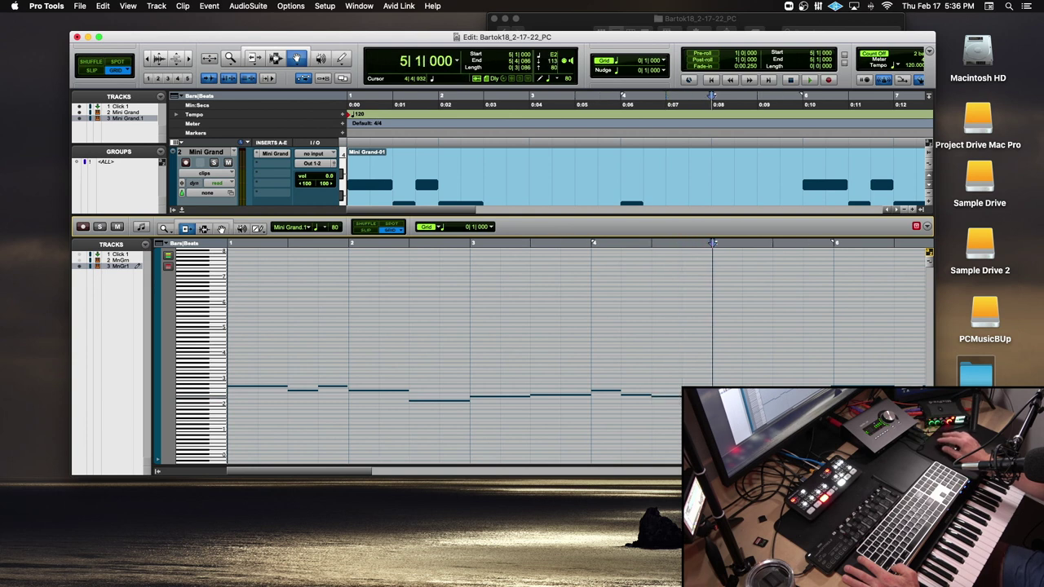
left_click(835, 385)
scroll(835, 383, "right", 5)
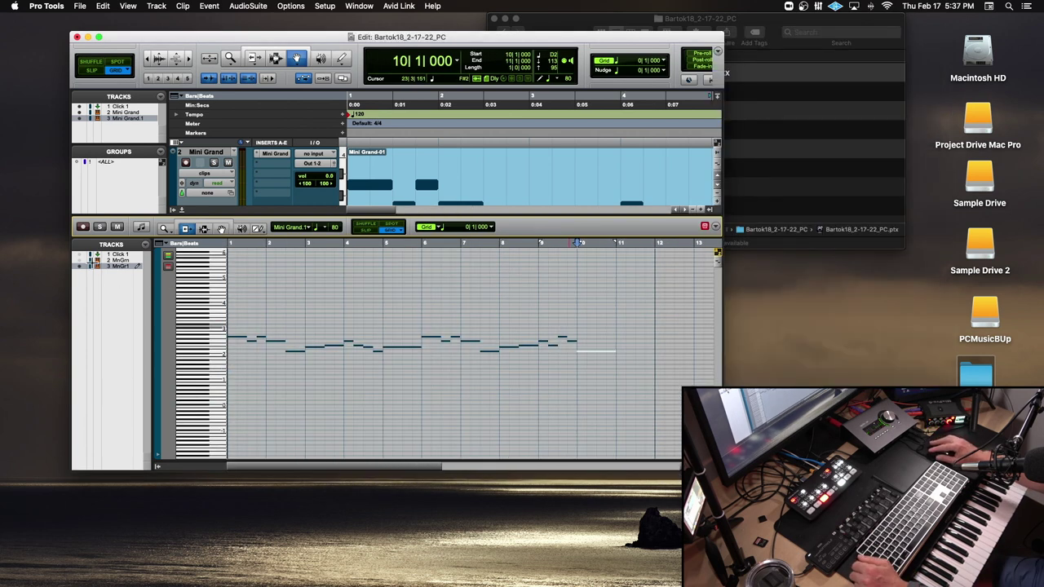
Show the Mini Grand notes together with Mini Grand.1 in the MIDI editor and play both parts from the session start
left_click(79, 260)
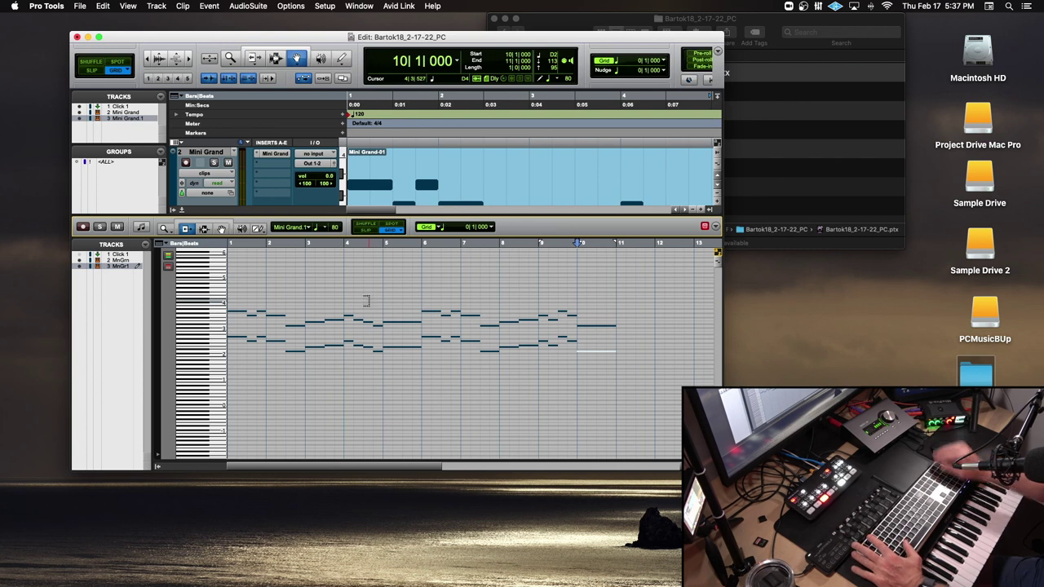
key("Return")
key("space")
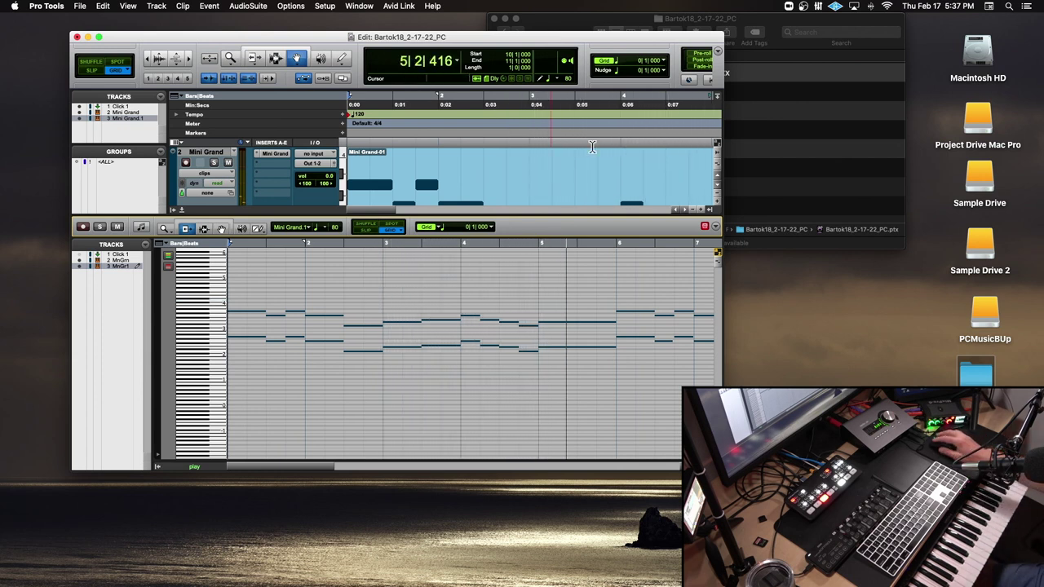
Close the Finder window behind the session window and stop playback
left_click(494, 19)
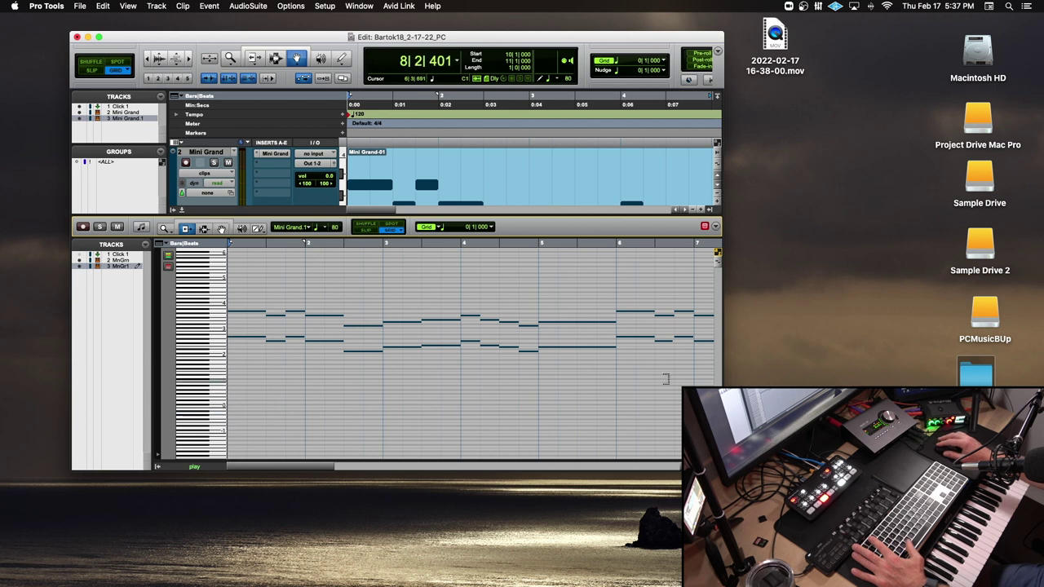
key("space")
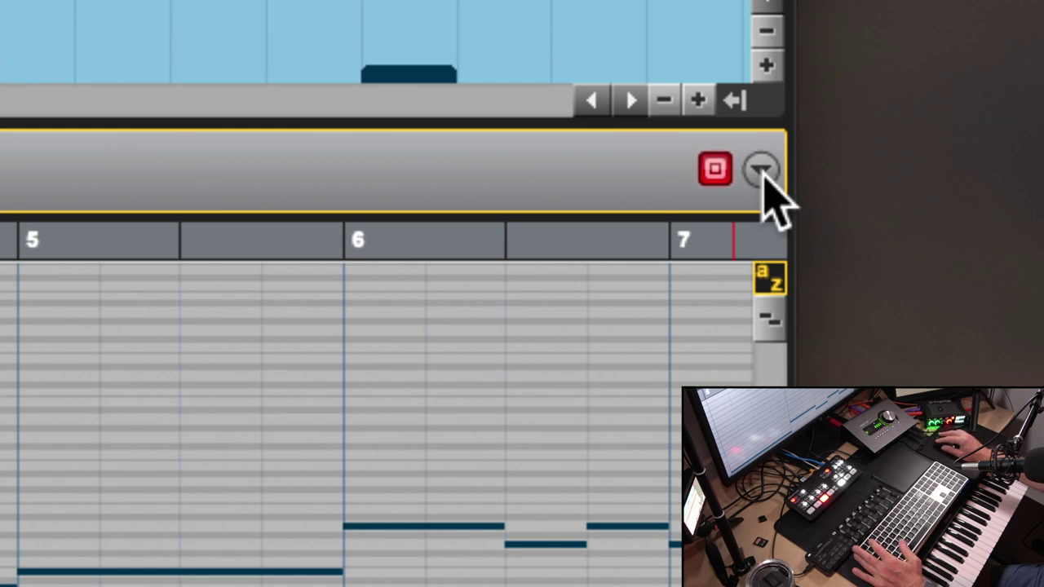
Set the docked MIDI editor's scrolling option to Page
left_click(760, 173)
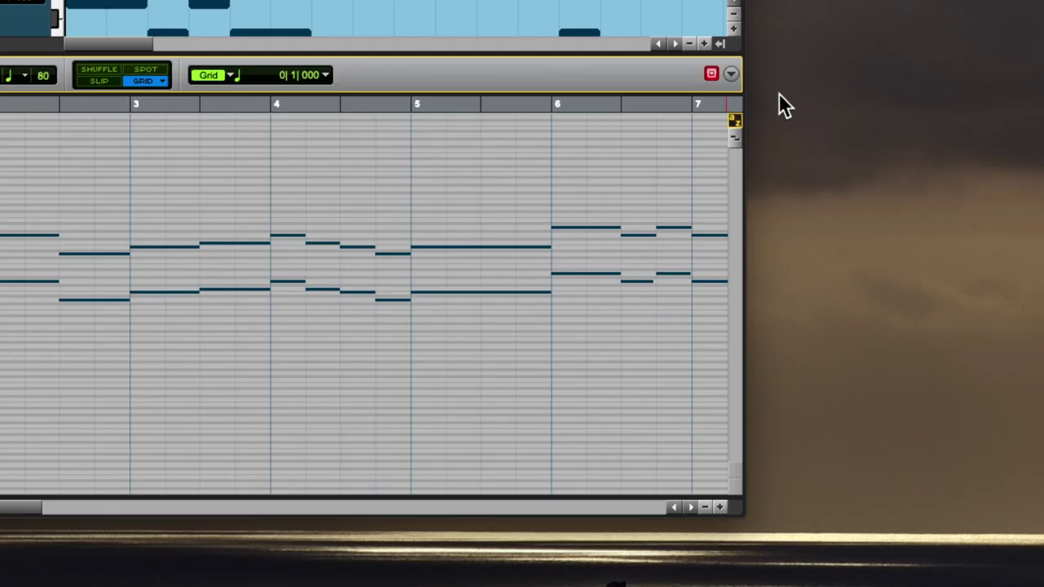
left_click(733, 74)
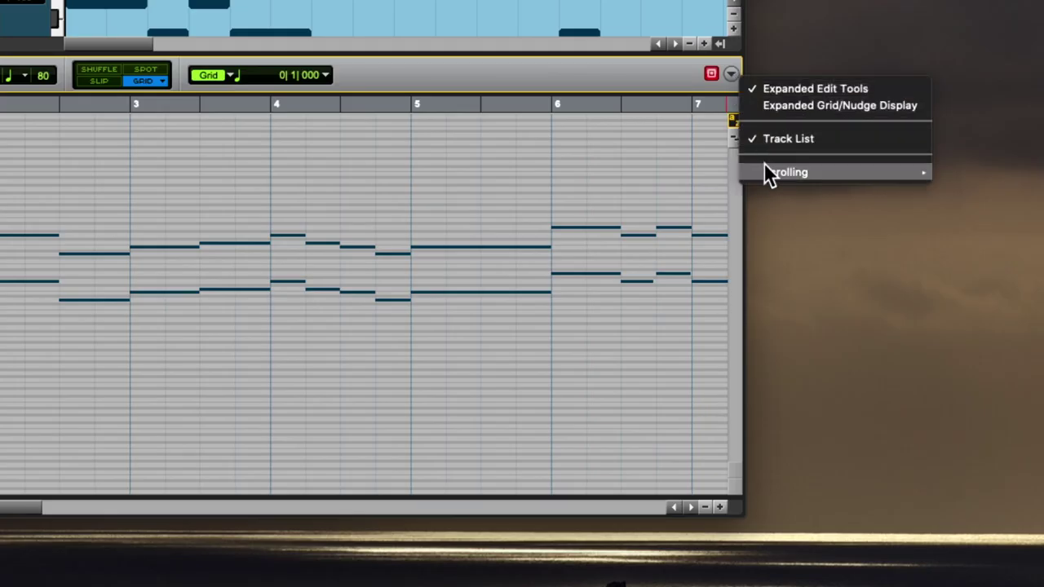
mouse_move(764, 165)
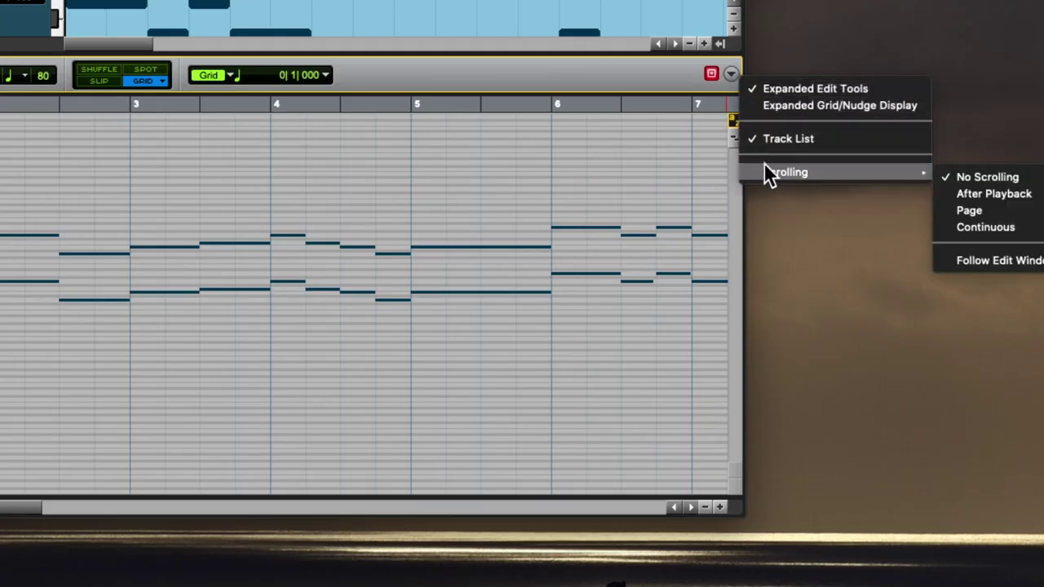
left_click(974, 208)
scroll(448, 192, "up", 5)
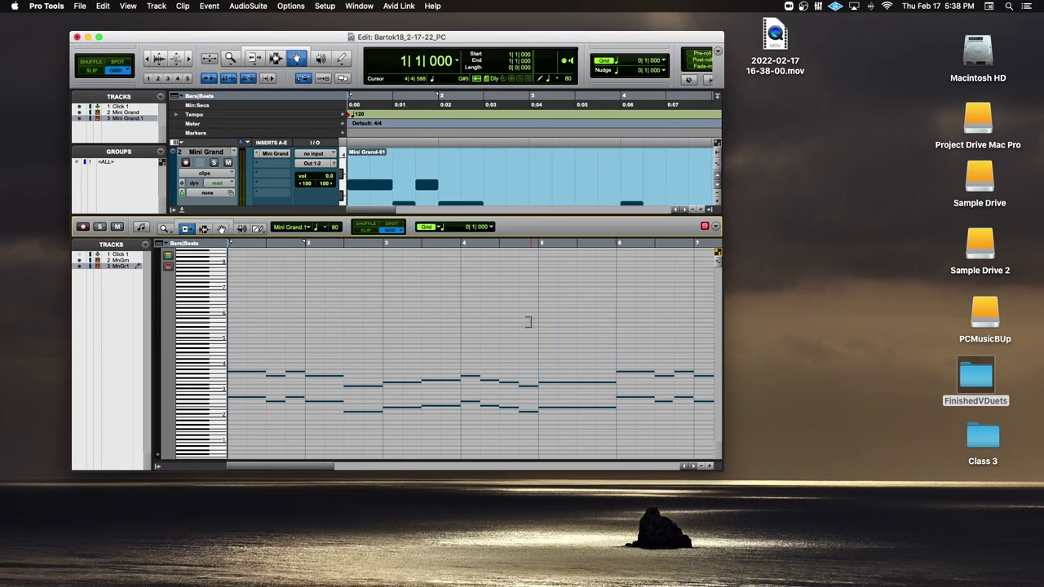
Play both parts from 5|2, enlarge the session window during playback, and stop
key("t")
key("t")
key("r")
key("r")
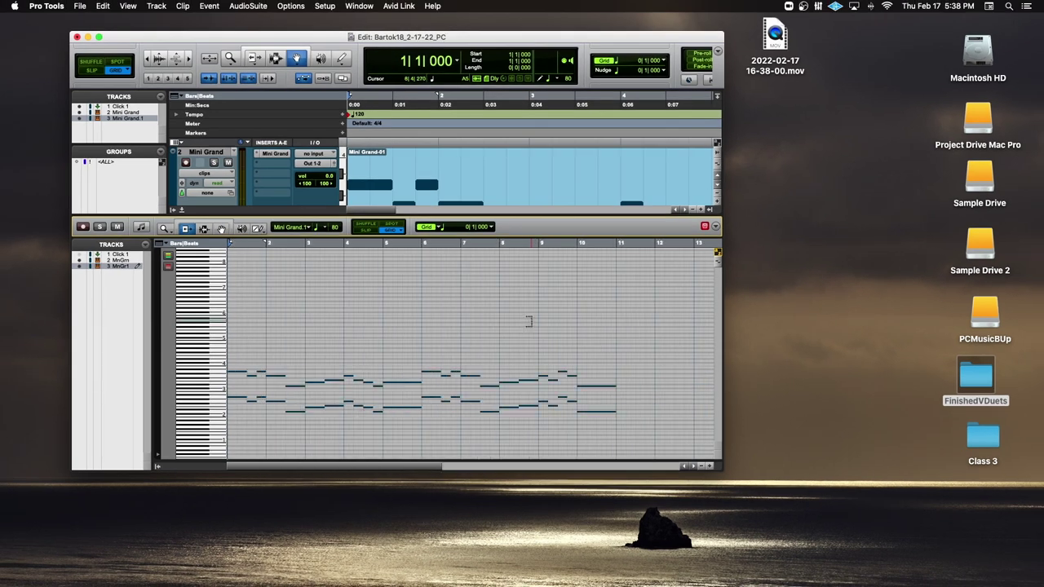
left_click(554, 244)
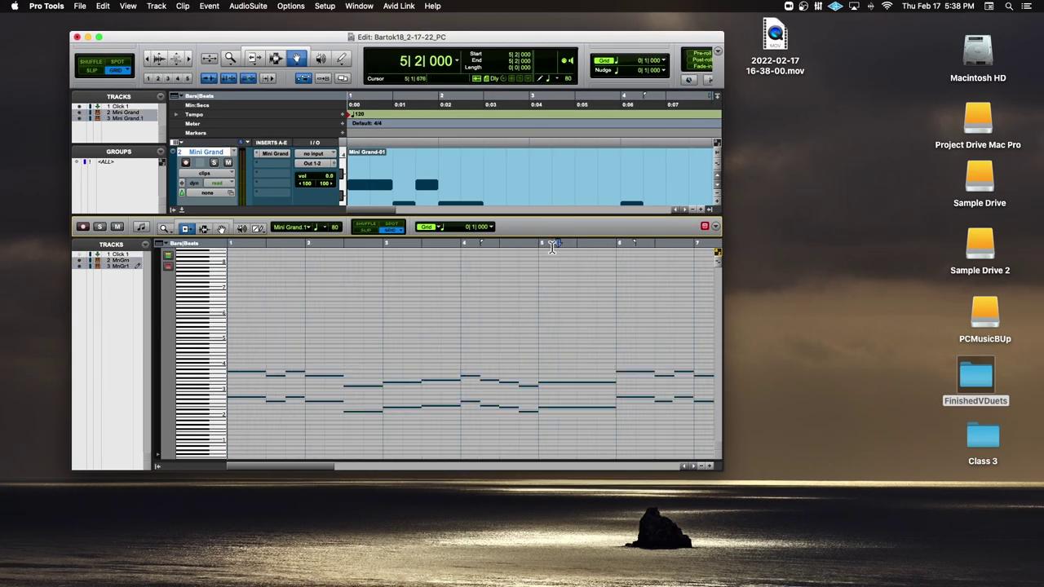
key("space")
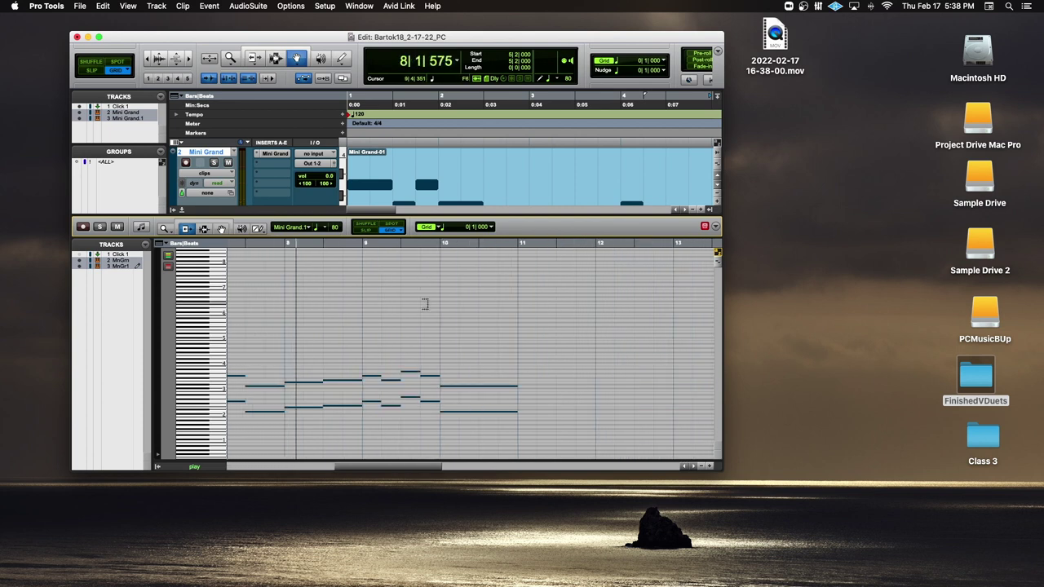
left_click_drag(722, 469, 938, 523)
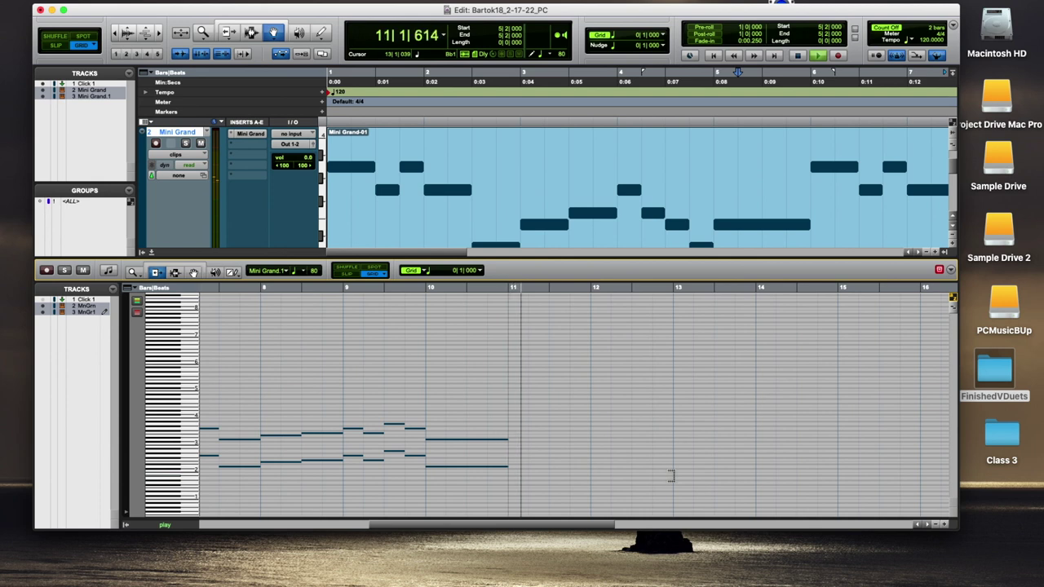
key("space")
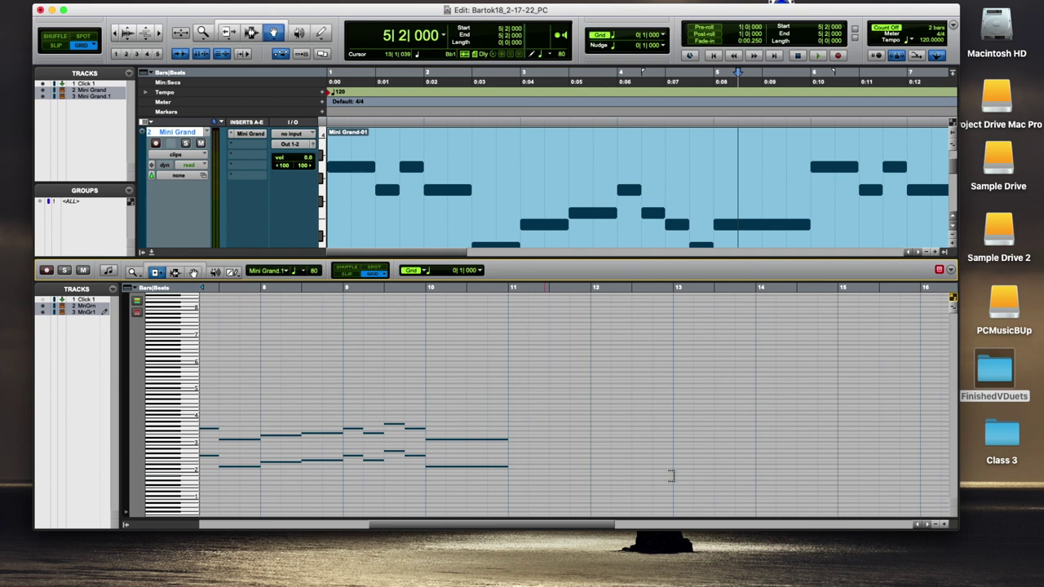
Show and hide the velocity lane beneath the MIDI editor's notes and reposition the session window
left_click(128, 516)
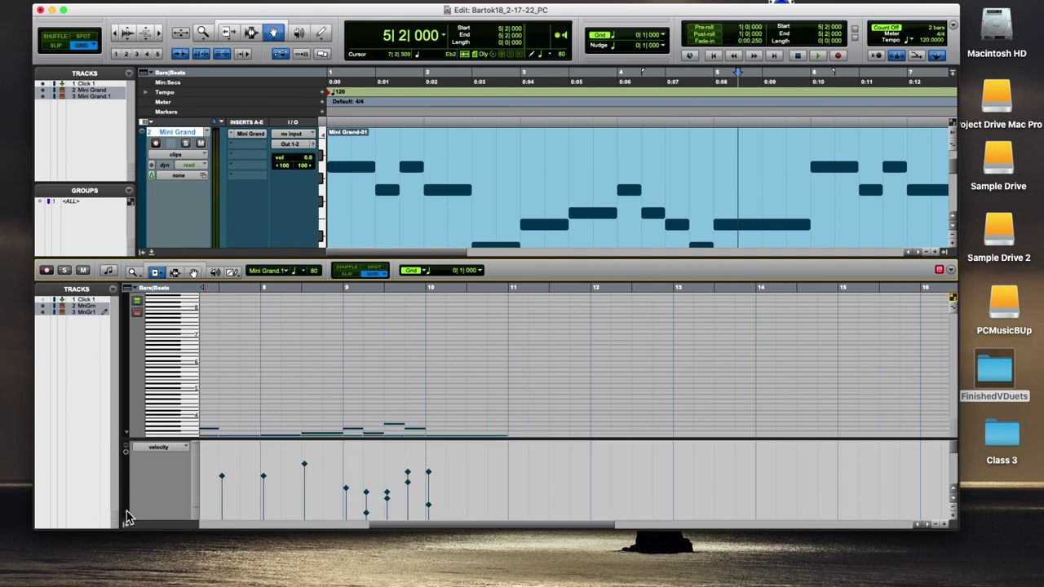
left_click(125, 433)
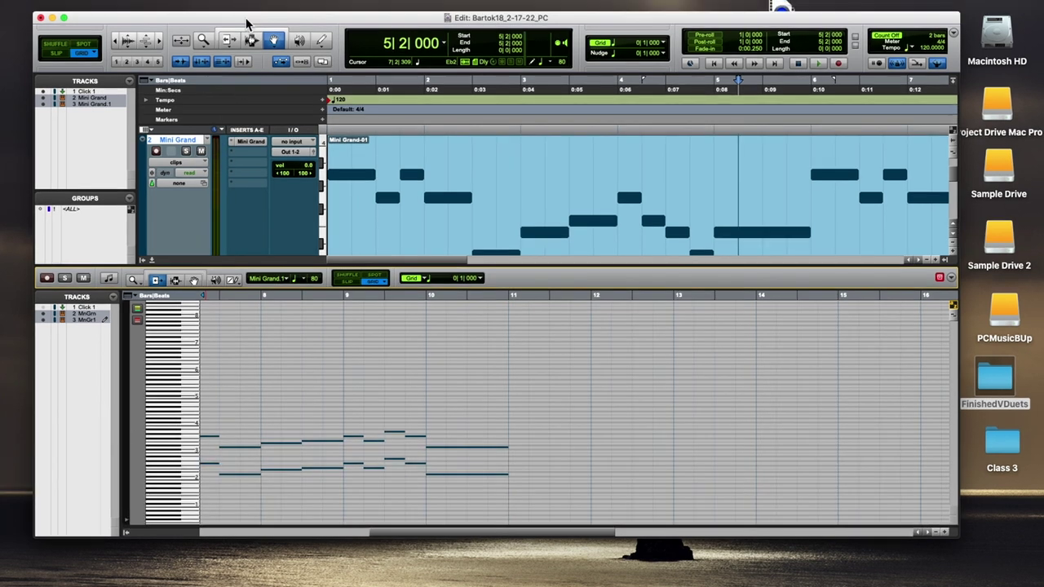
left_click_drag(247, 23, 298, 35)
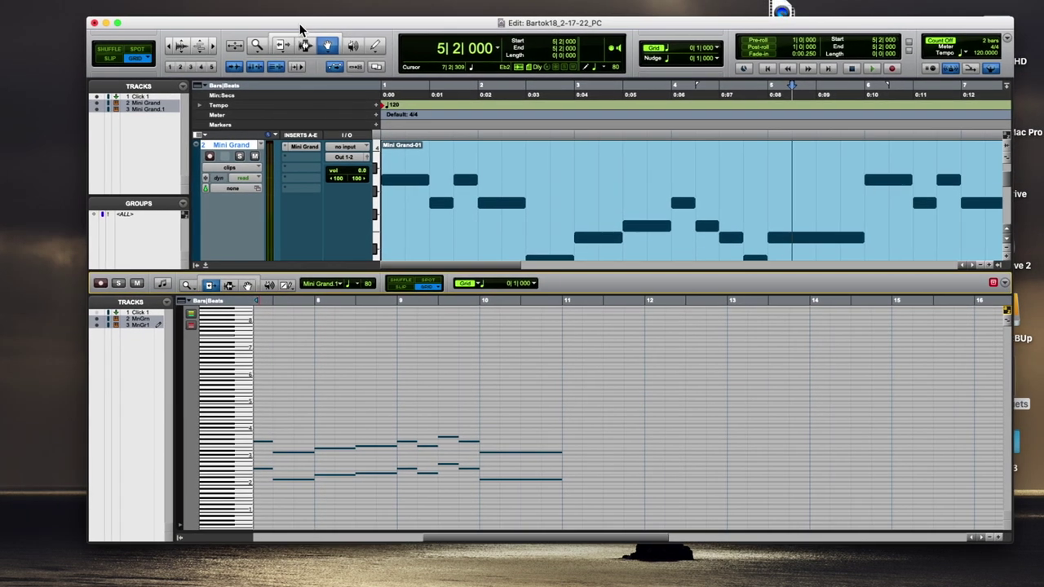
Show only the Mini Grand notes in the MIDI editor, enlarged and displayed from bar 1
left_click(96, 325)
left_click(137, 321)
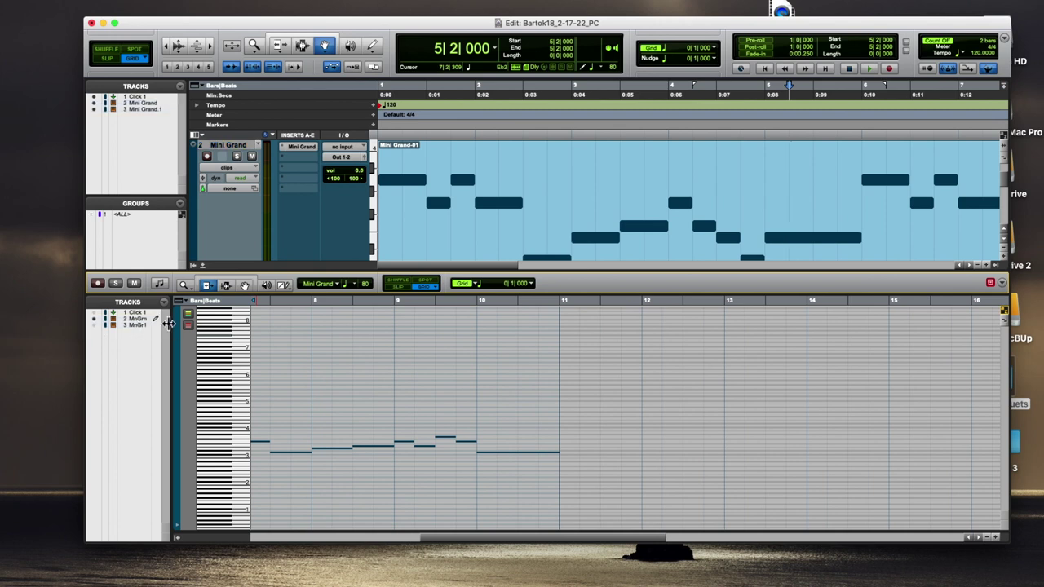
scroll(315, 413, "left", 10)
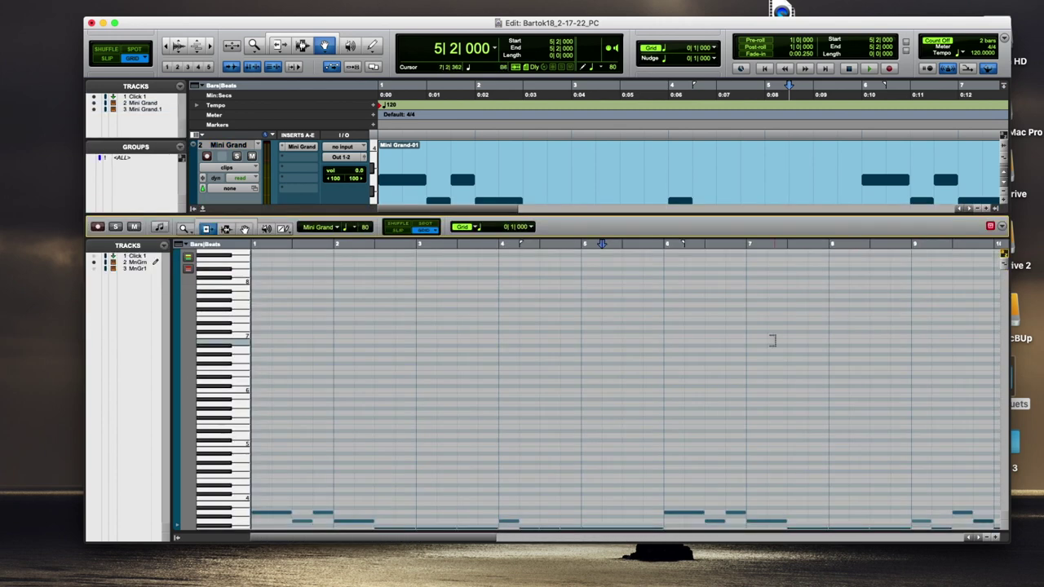
scroll(773, 340, "down", 10)
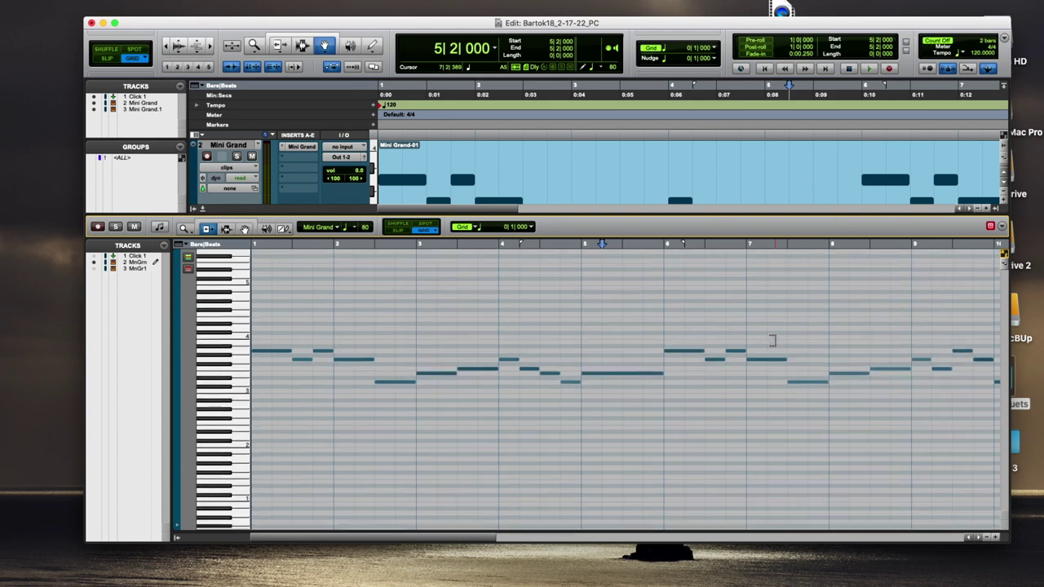
scroll(773, 340, "down", 2)
scroll(650, 363, "up", 2)
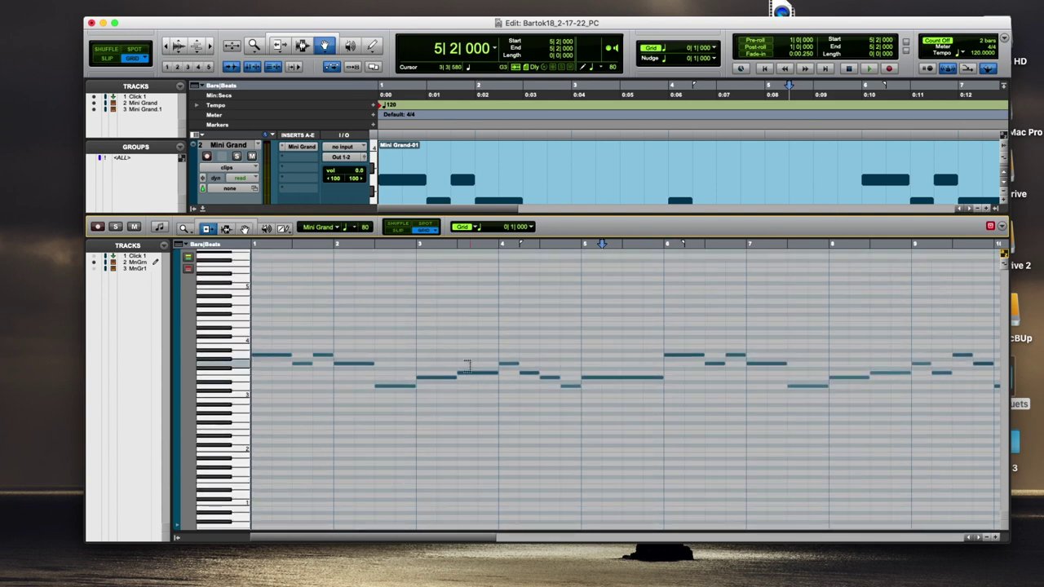
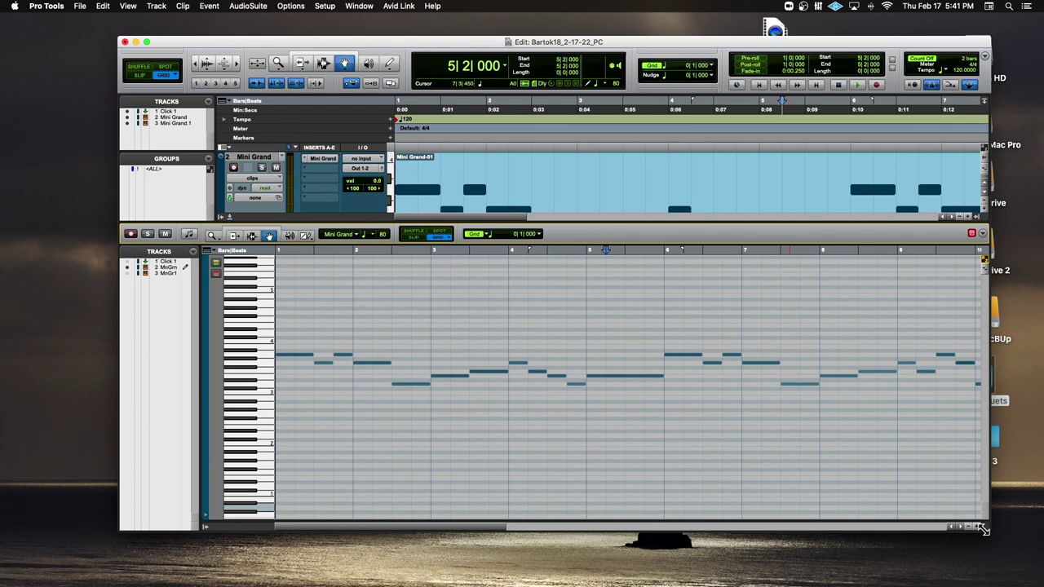
Shrink the session window, show the lane beneath the Mini Grand notes, and review its view choices, keeping velocity
left_click_drag(982, 530, 893, 420)
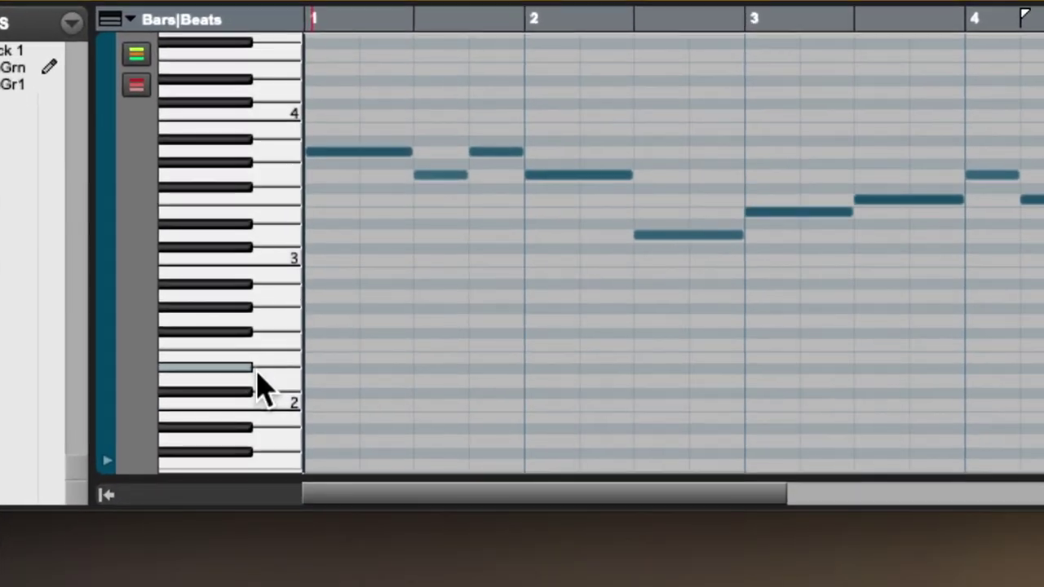
left_click(107, 464)
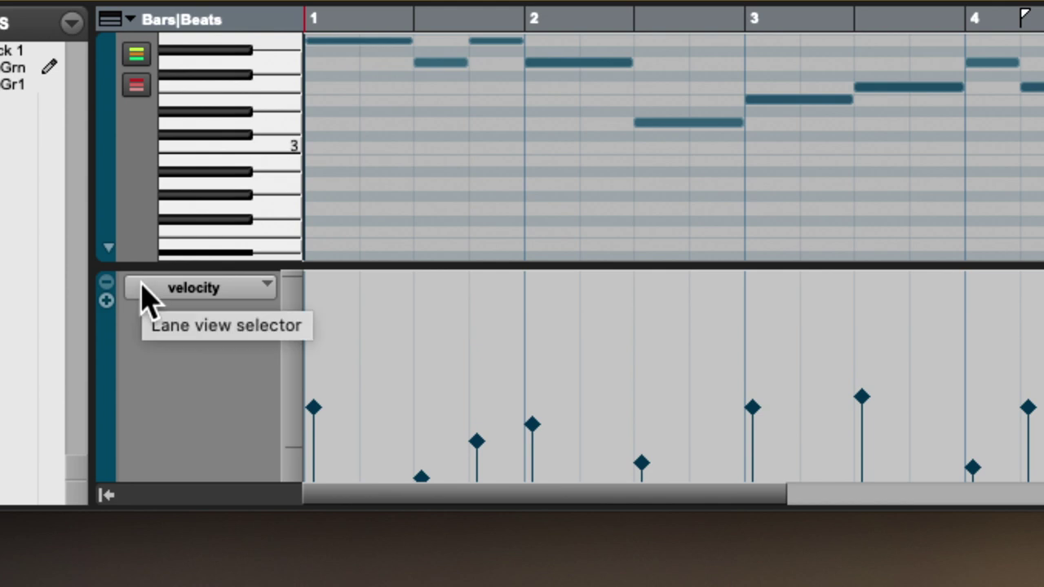
left_click(239, 287)
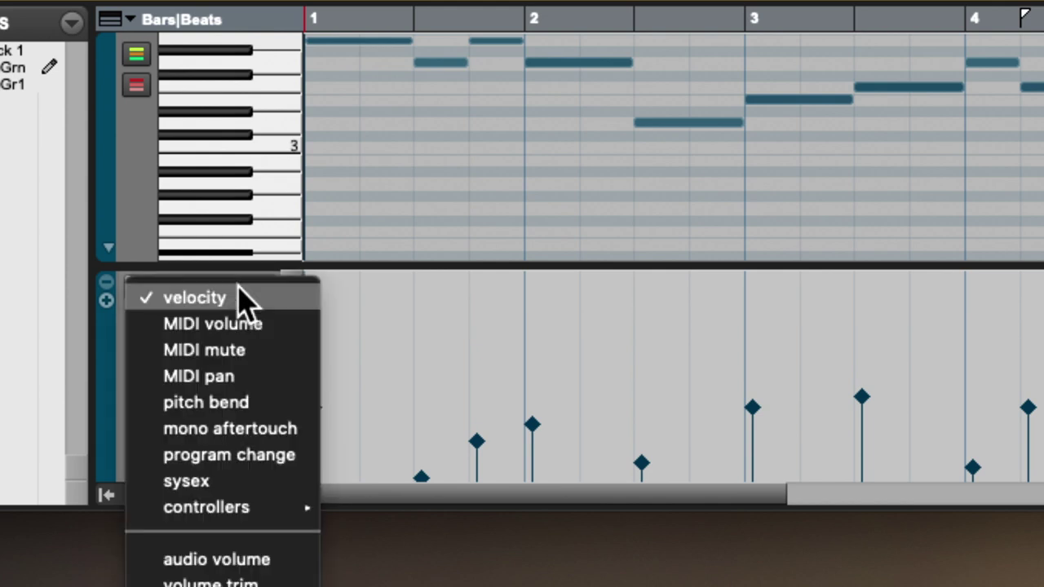
mouse_move(256, 508)
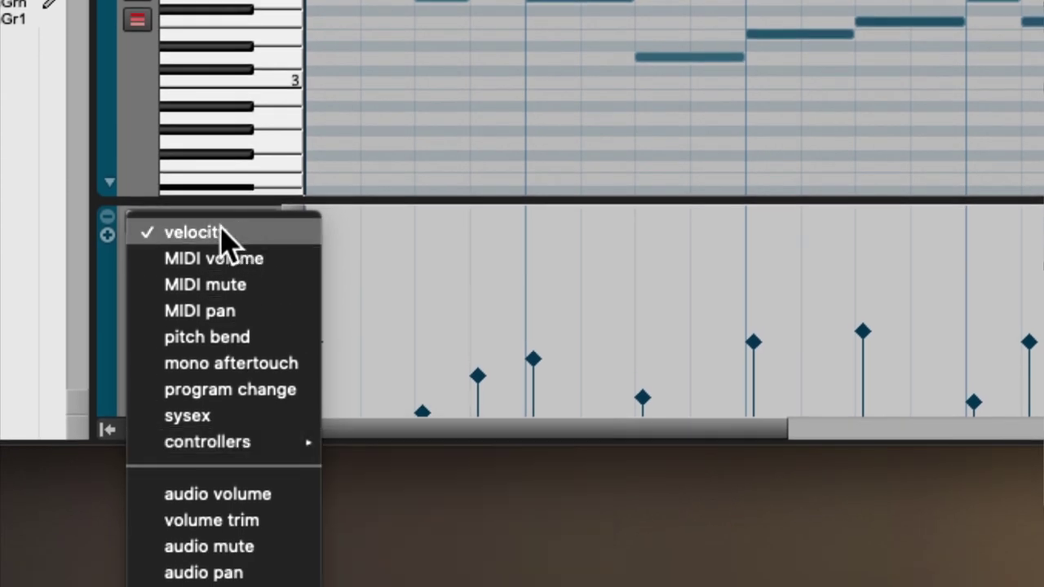
left_click(259, 216)
left_click(243, 216)
left_click(244, 233)
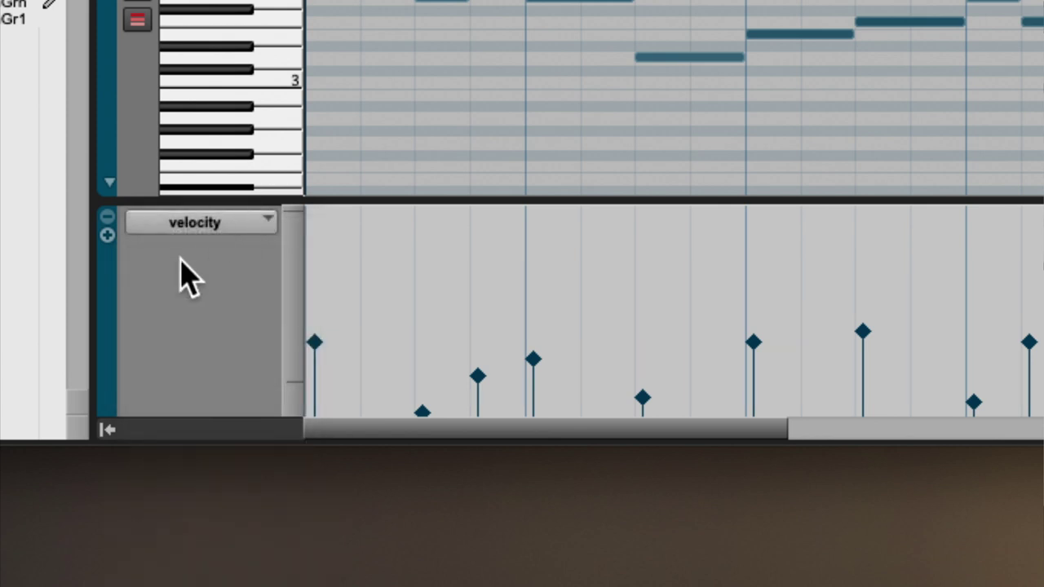
Add MIDI volume and MIDI mute lanes below the velocity lane and remove both again
left_click(107, 219)
left_click(107, 234)
scroll(173, 277, "down", 1)
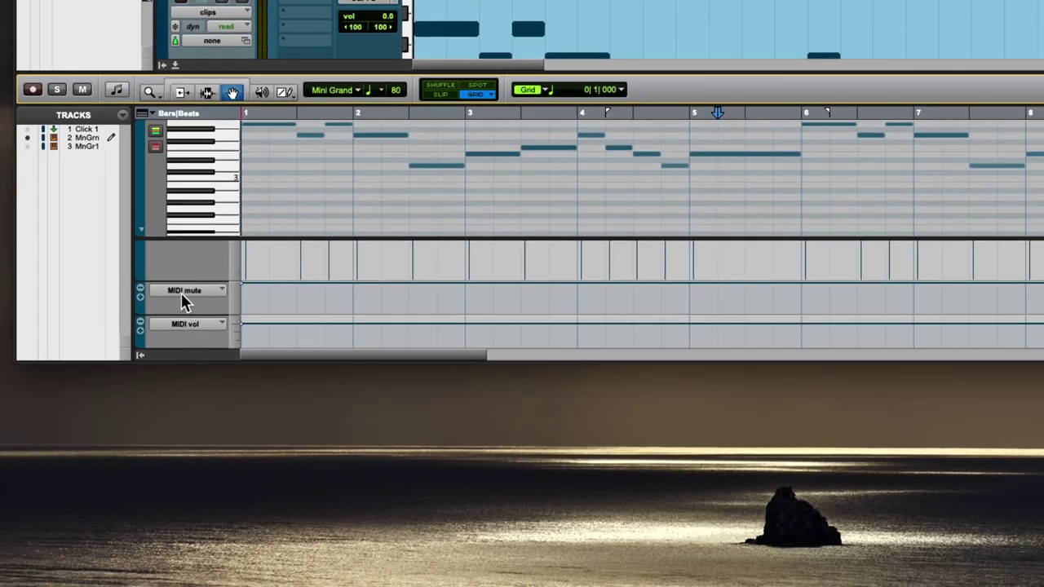
scroll(194, 316, "up", 3)
scroll(193, 316, "down", 3)
left_click(141, 322)
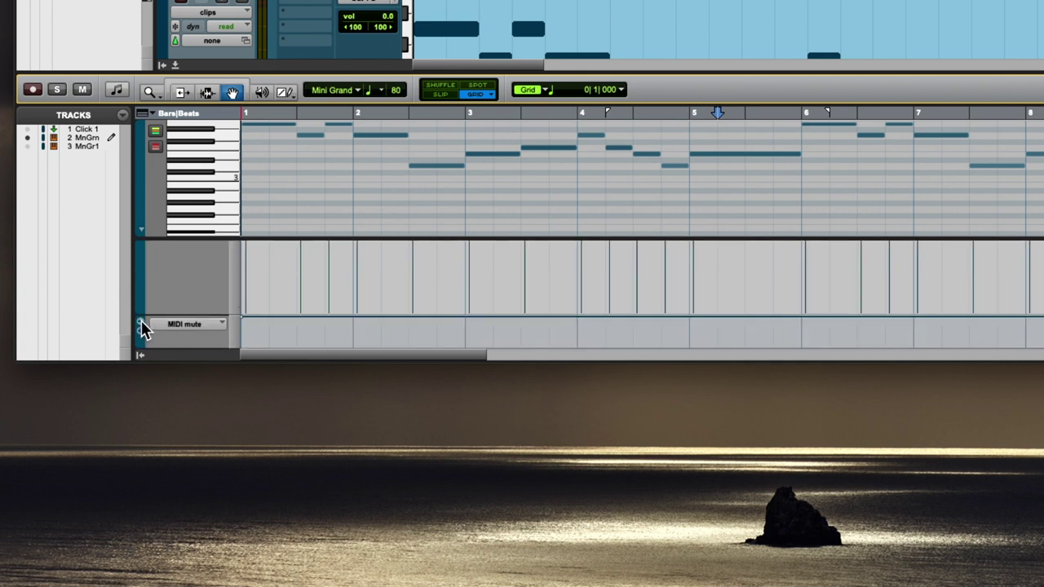
left_click(141, 320)
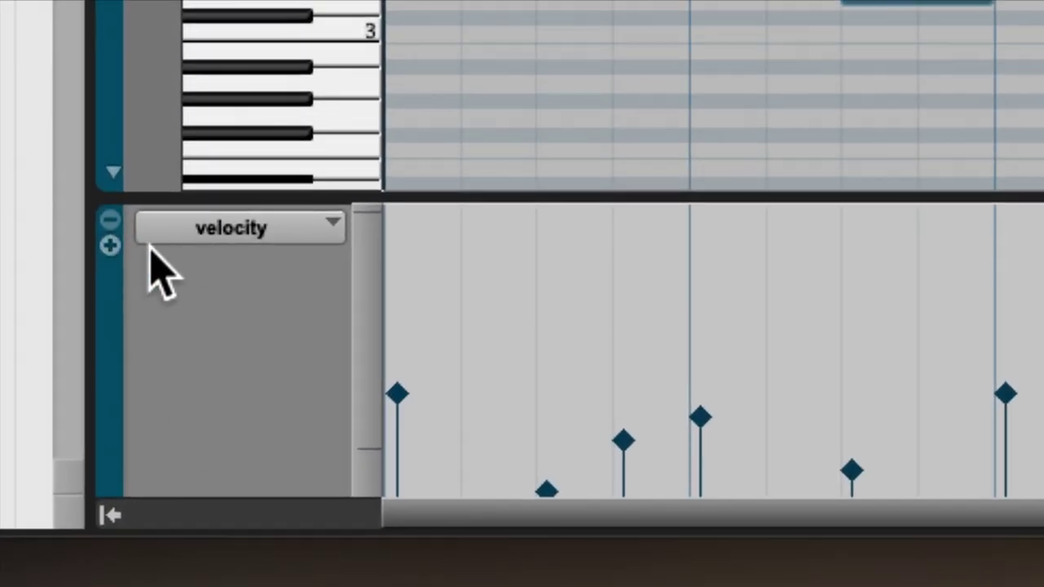
Add a MIDI volume lane below the velocity lane and remove it again
left_click(110, 227)
scroll(111, 244, "up", 5)
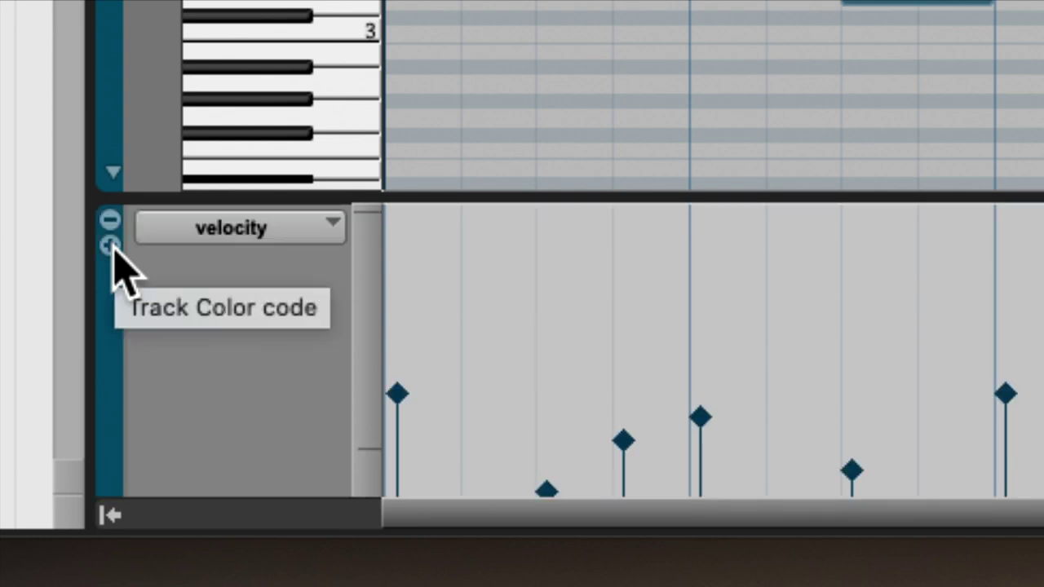
left_click(112, 244)
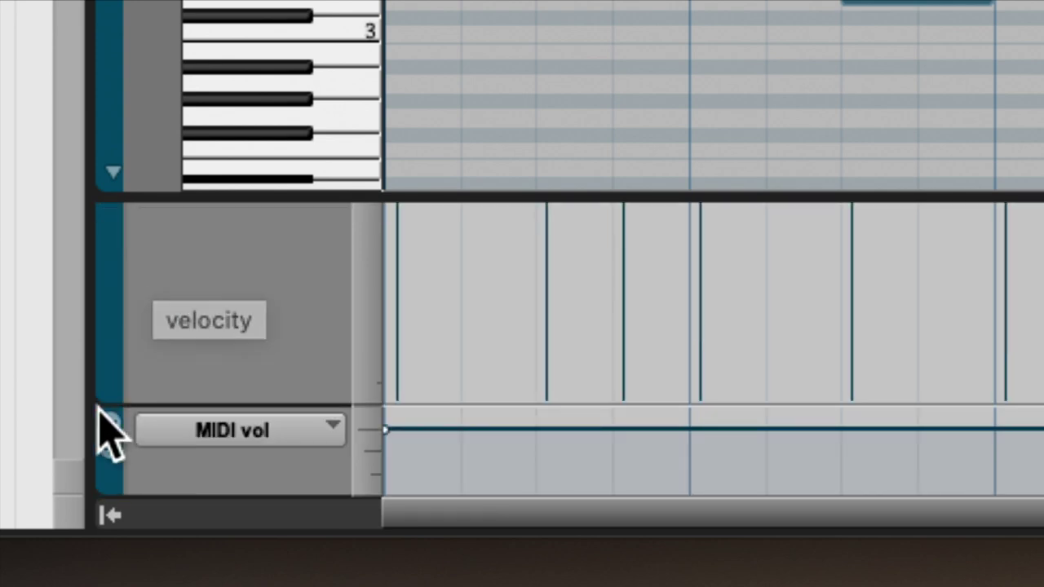
left_click(108, 424)
scroll(195, 375, "up", 5)
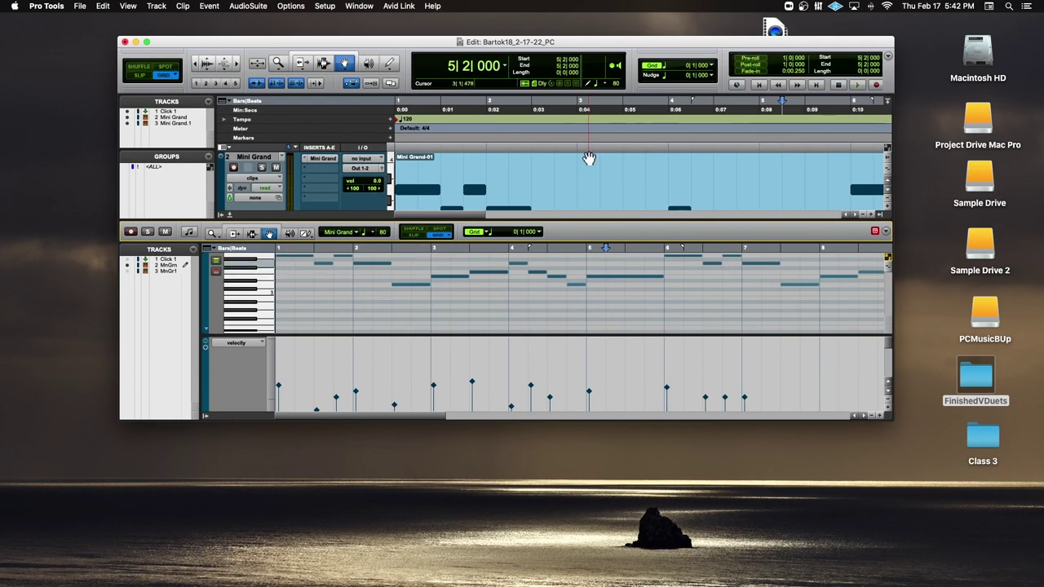
Zoom the velocity lane out vertically so the full velocity stalks fit in the lane
left_click_drag(620, 38, 506, 38)
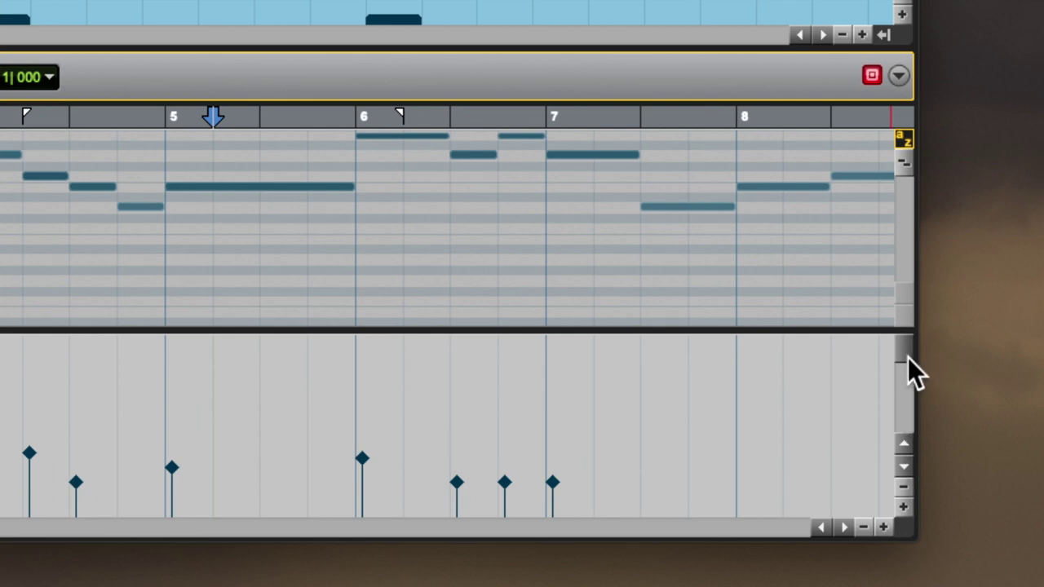
mouse_move(907, 357)
left_mouse_down()
mouse_move(899, 426)
mouse_move(901, 356)
left_mouse_up()
left_click(905, 488)
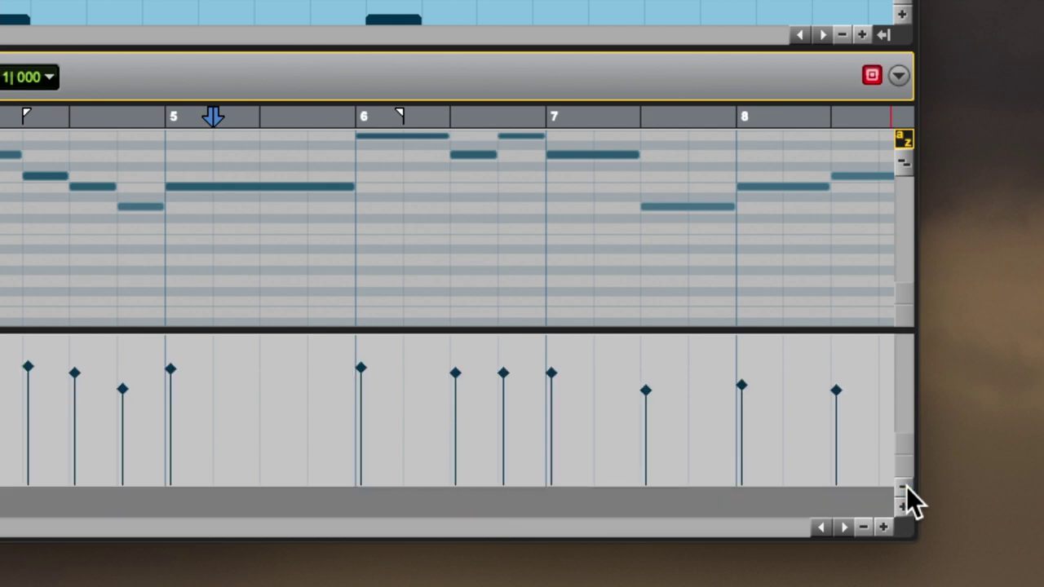
left_click(906, 486)
left_click(905, 485)
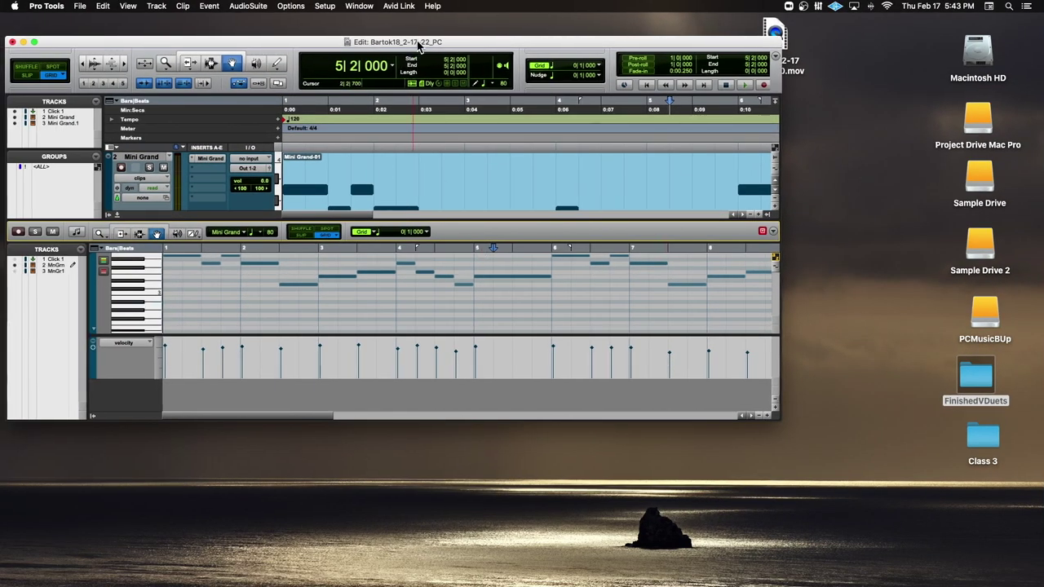
Move the session window, stretch the velocity lane taller, and set its height to micro
left_click_drag(418, 47, 571, 38)
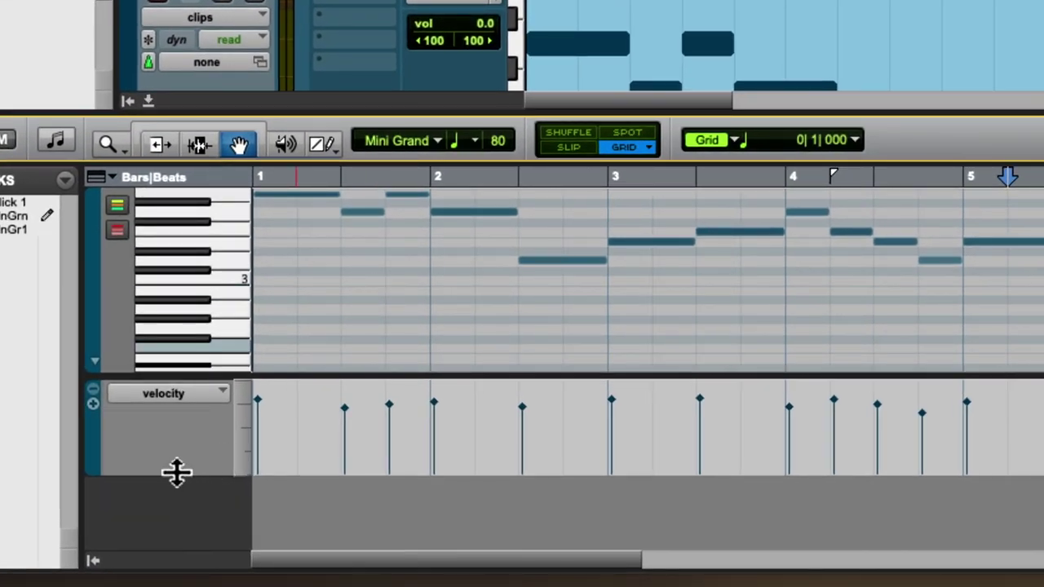
left_click_drag(177, 472, 177, 519)
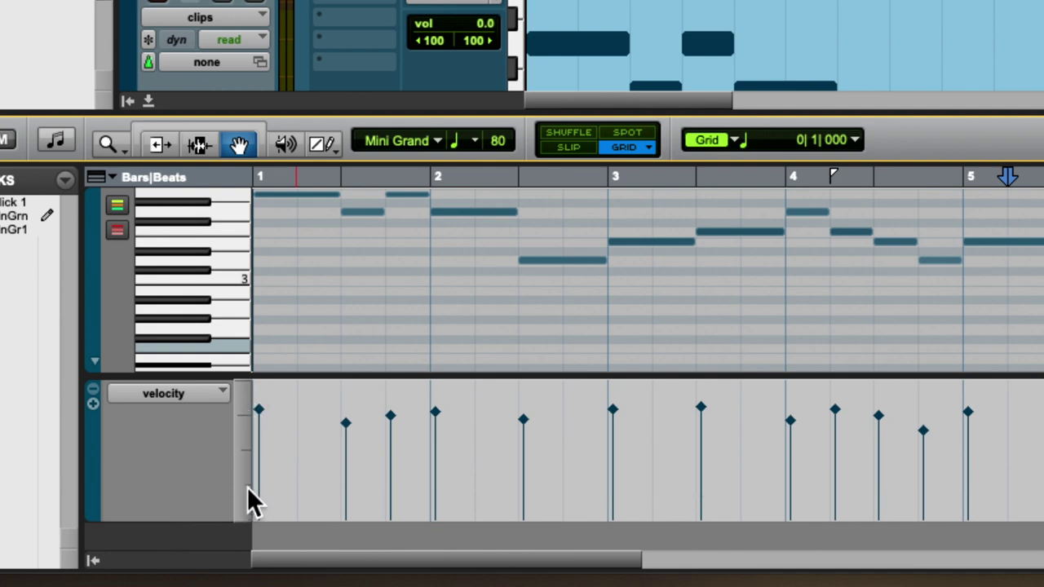
left_click(254, 420)
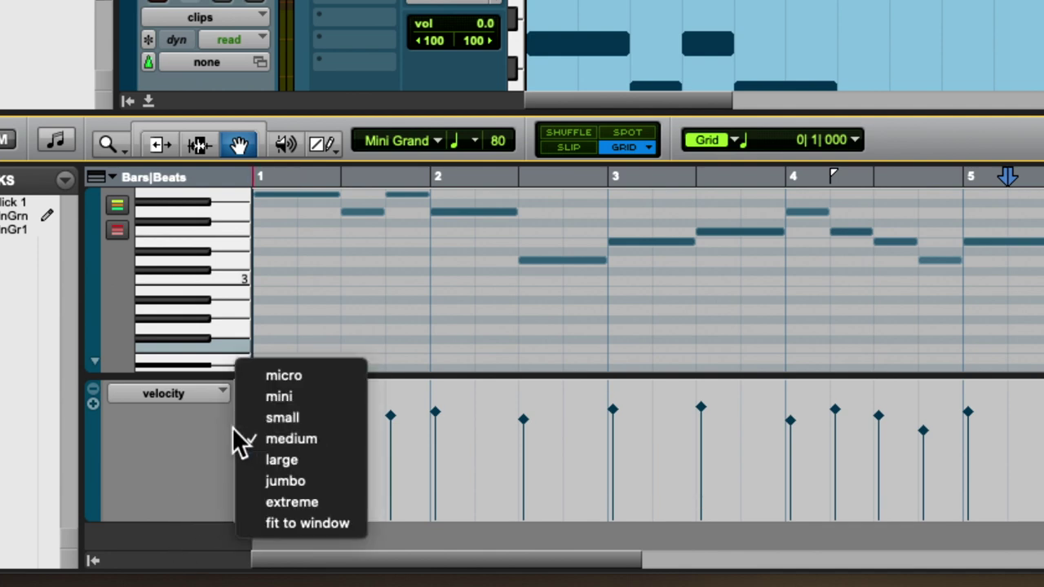
left_click(277, 374)
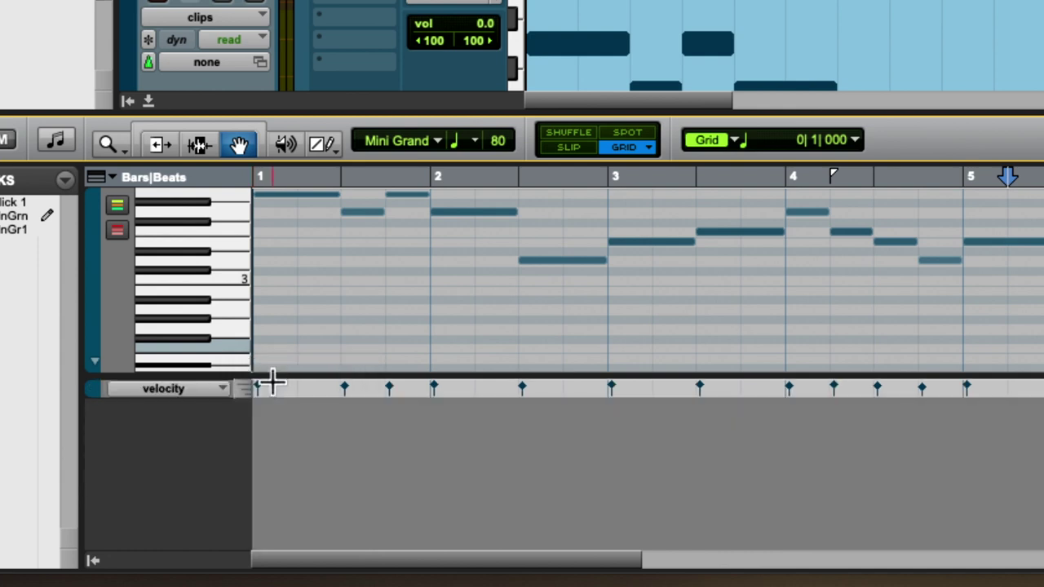
Try the velocity lane's extreme and small height presets, and manually stretch the small lane taller
left_click(245, 385)
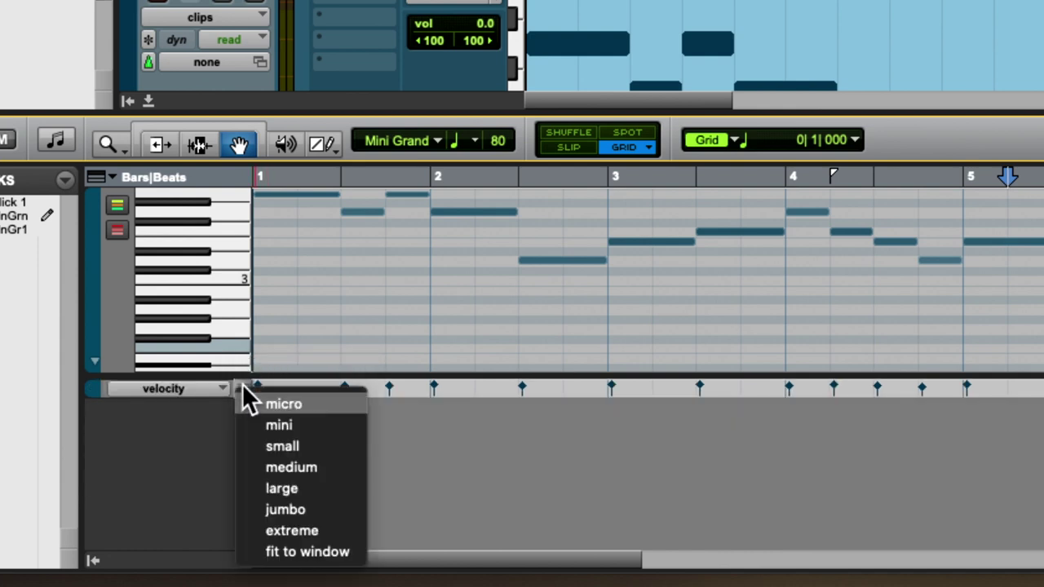
left_click(288, 529)
left_click(240, 435)
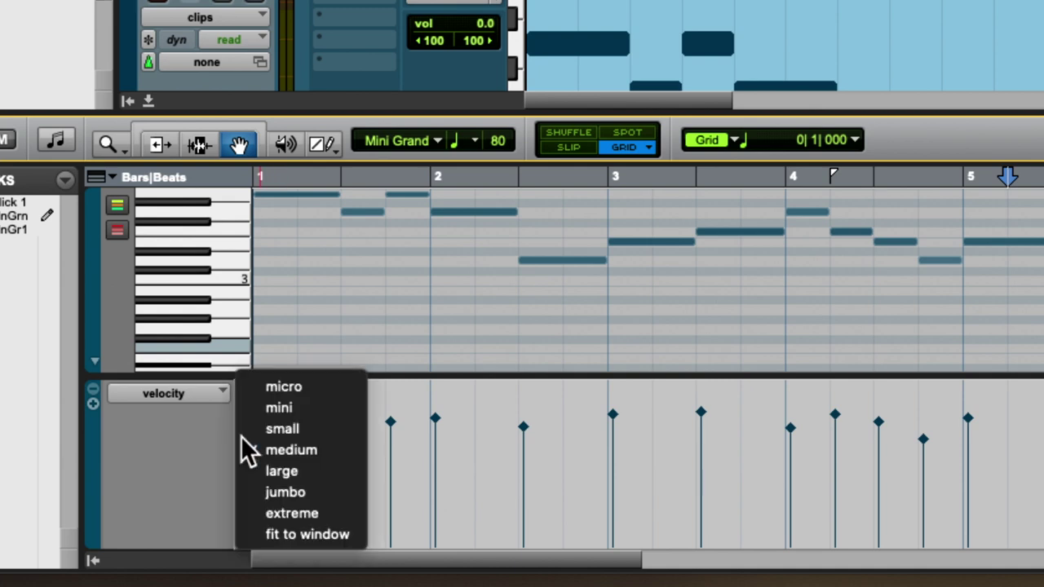
left_click(286, 429)
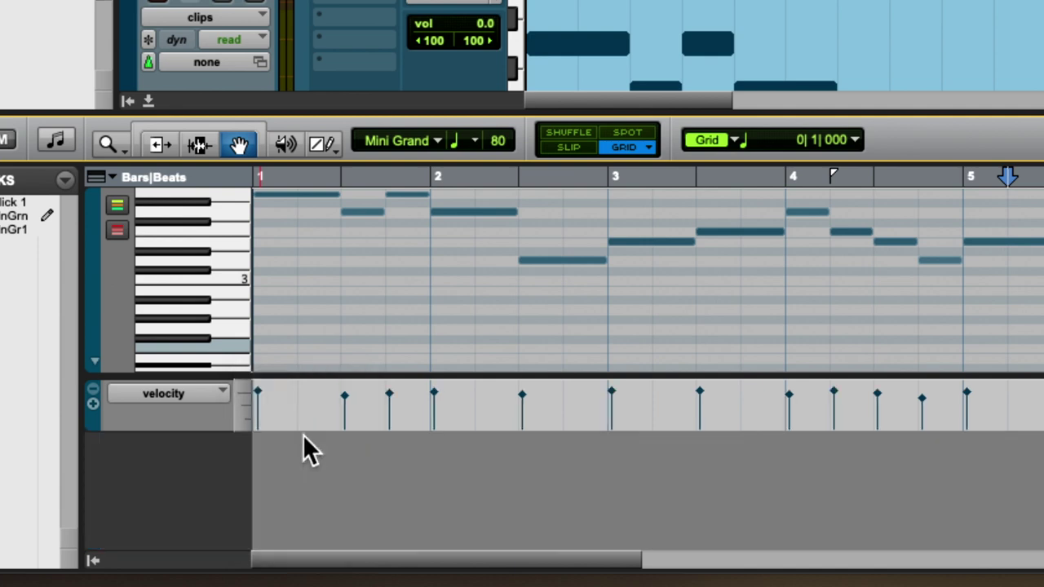
left_click_drag(214, 429, 219, 512)
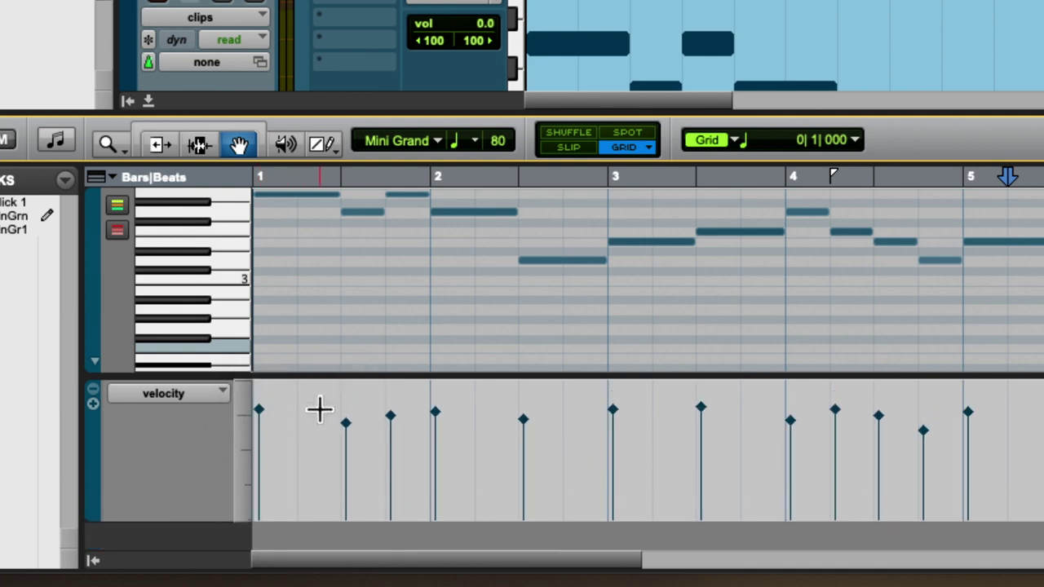
Select the first and second notes of bar 1 to see which velocity stalk belongs to each
left_click(279, 199)
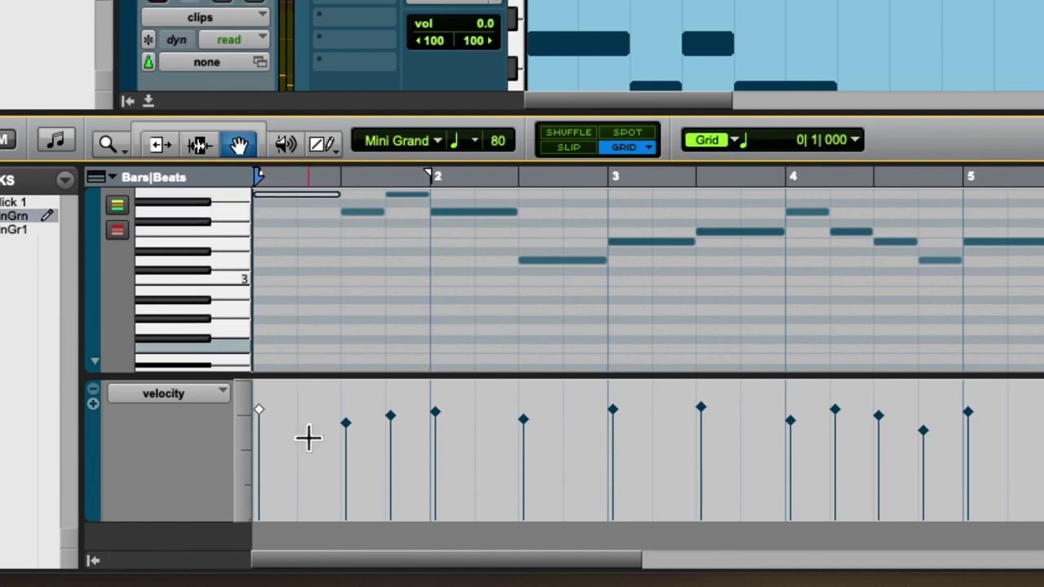
left_click(362, 214)
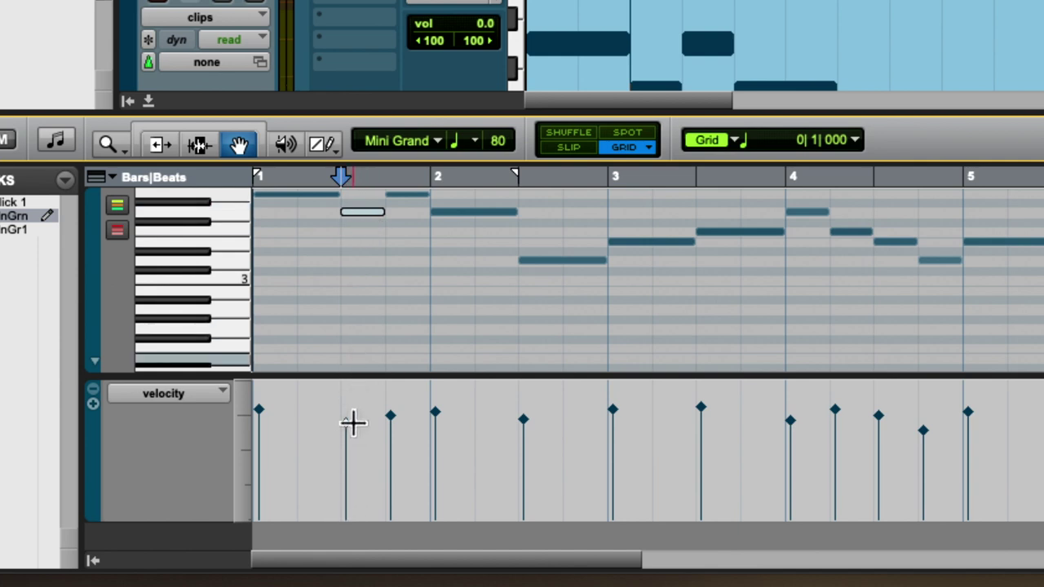
left_click(263, 419)
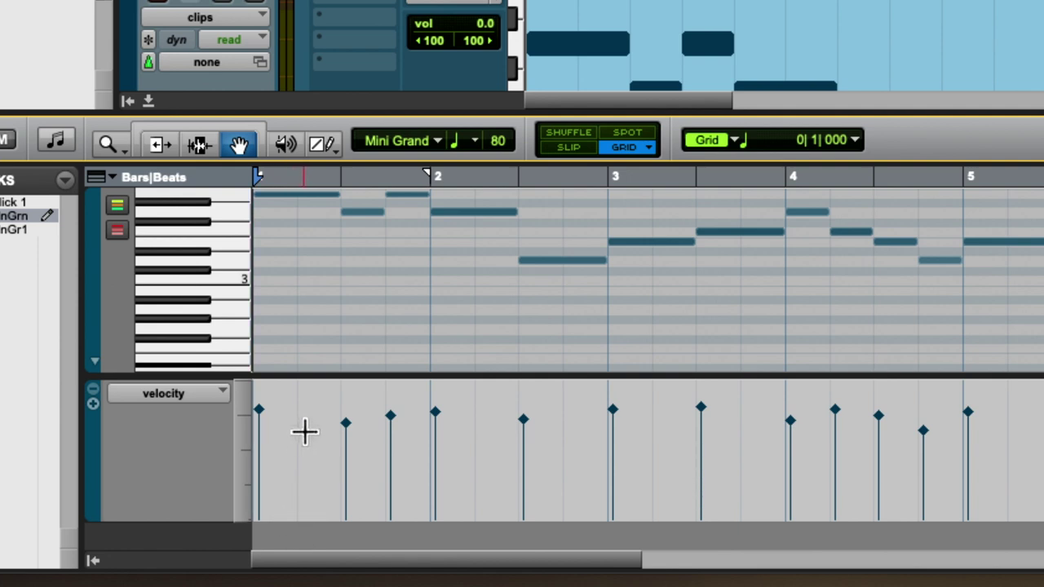
Check the velocity values of the first three notes on their stalks in the velocity lane
left_click(261, 409)
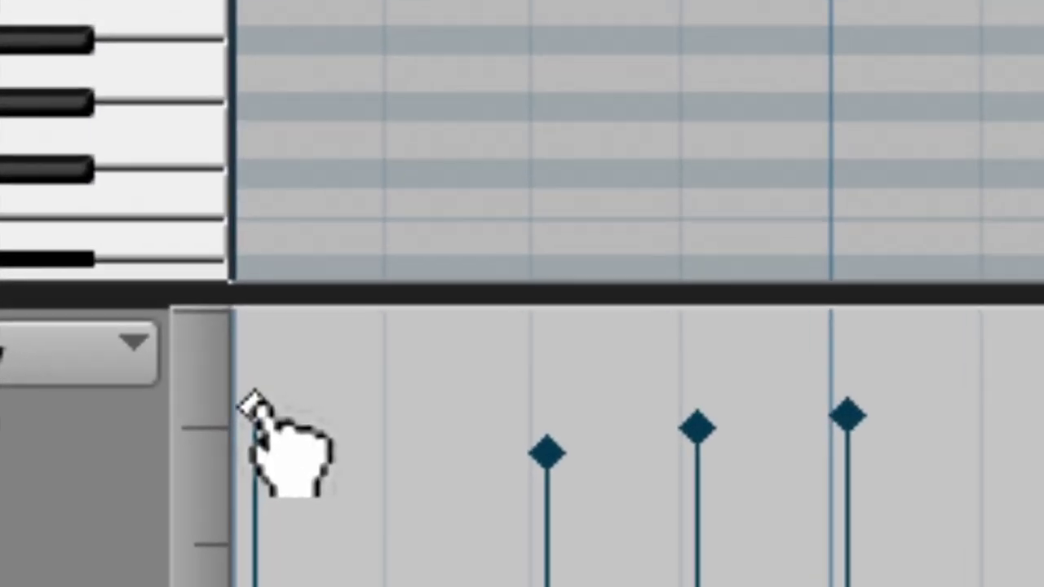
left_click(255, 408)
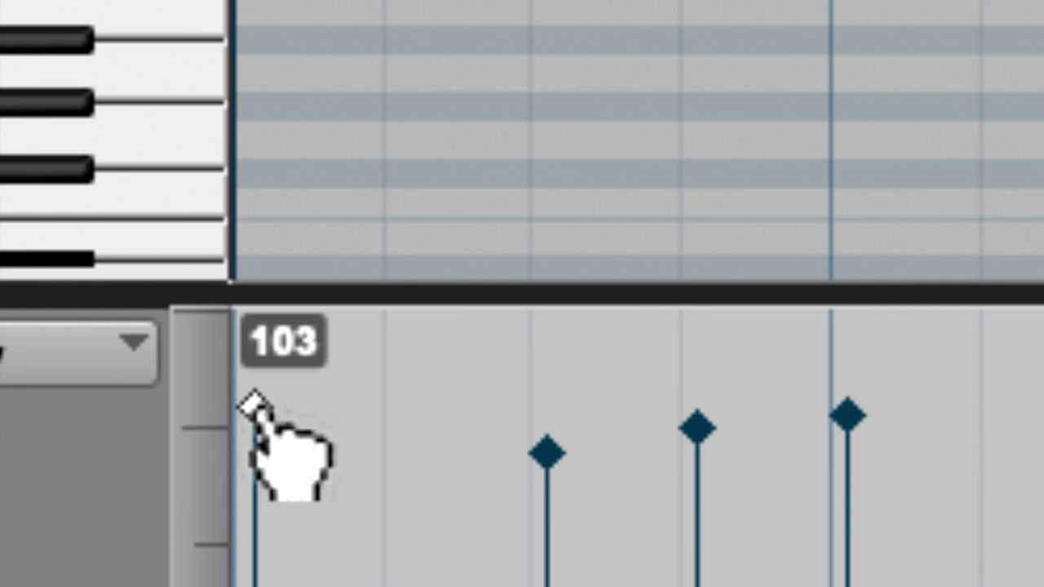
left_click(546, 453)
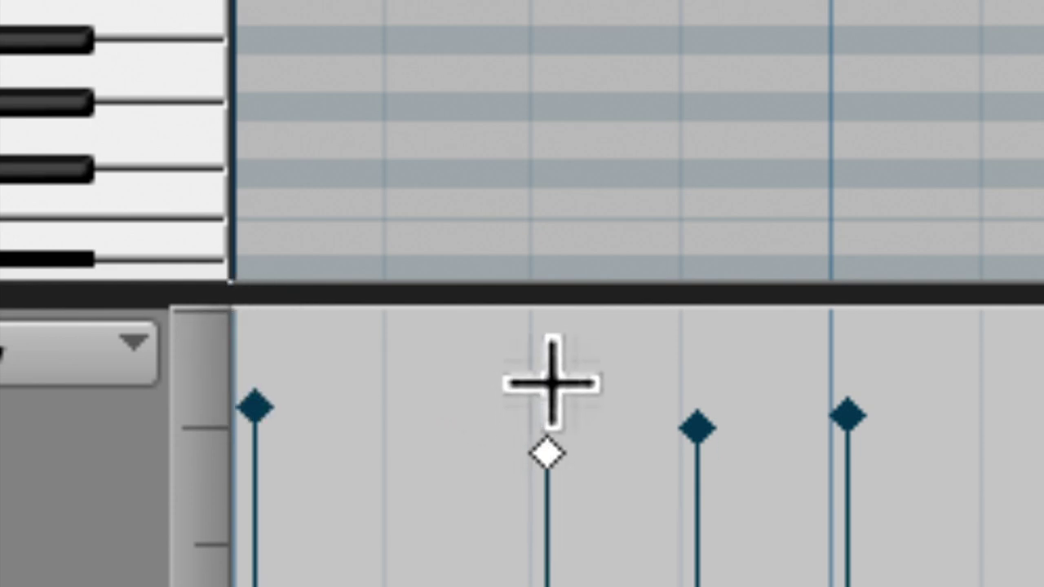
mouse_move(540, 447)
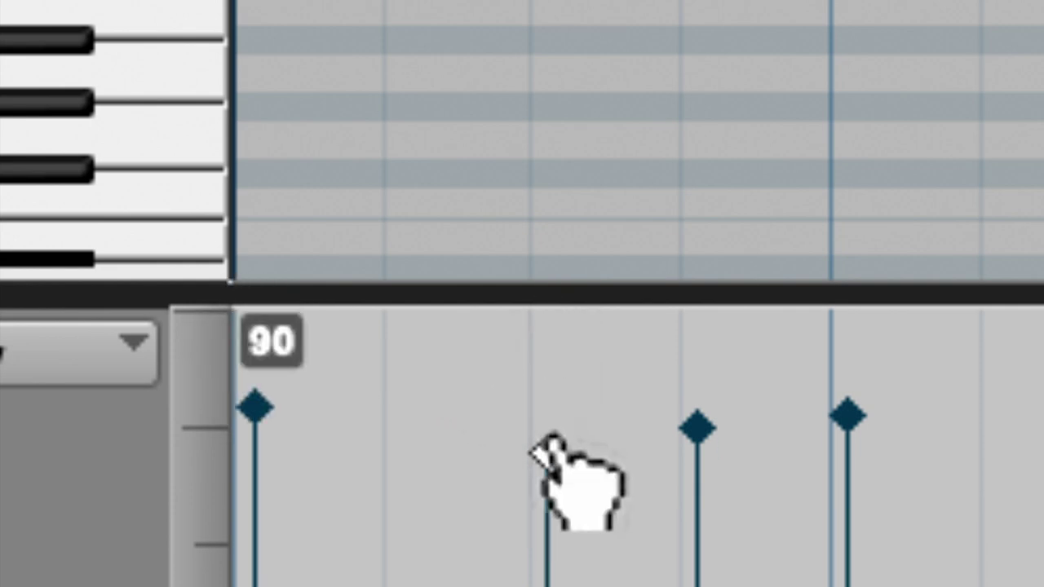
left_click(697, 425)
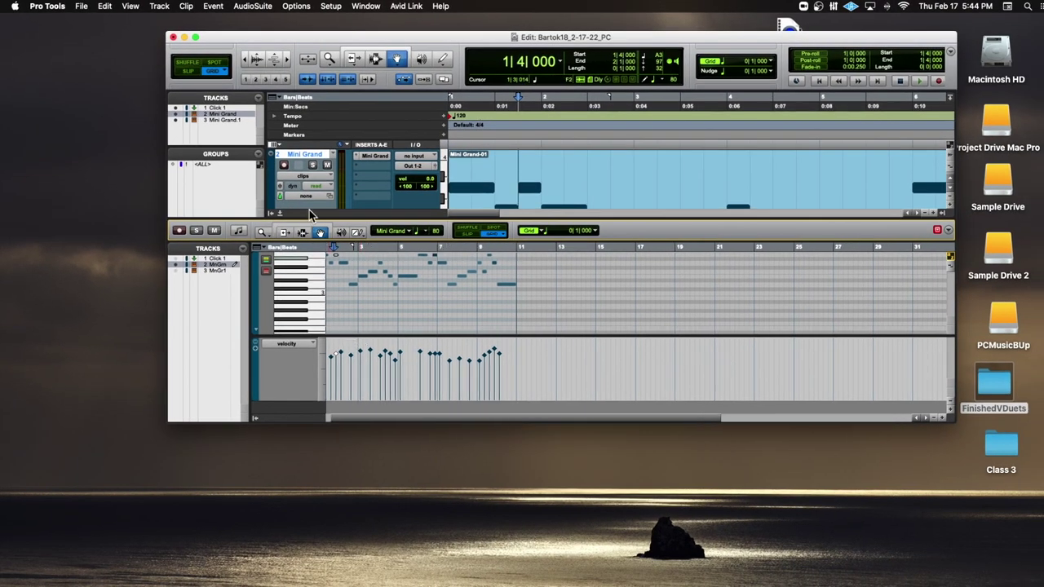
Solo the Mini Grand track, play its part from the start, and put the edit cursor at bar 2
scroll(365, 308, "down", 3)
scroll(366, 308, "up", 4)
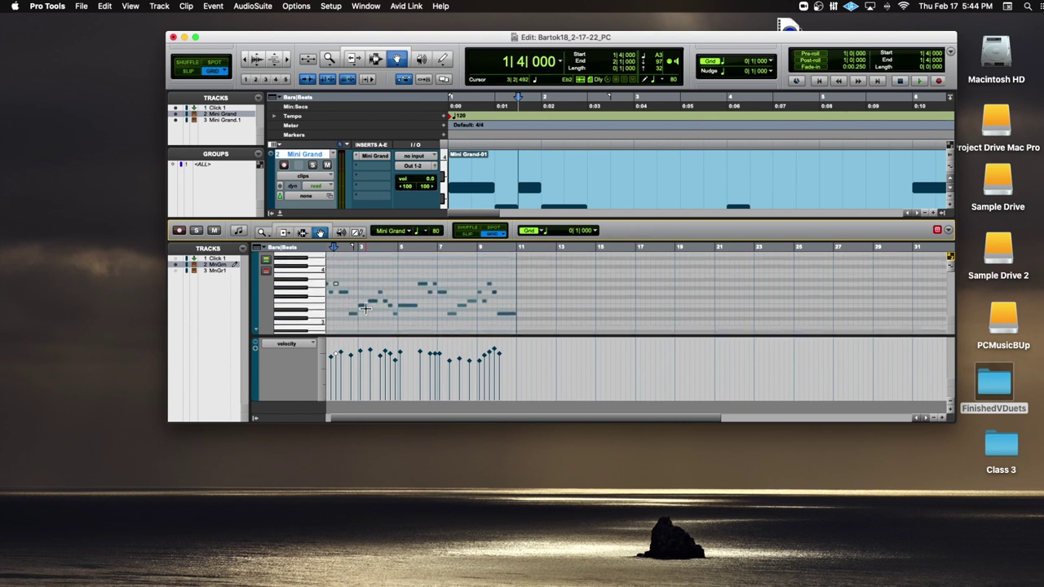
key("t")
key("t")
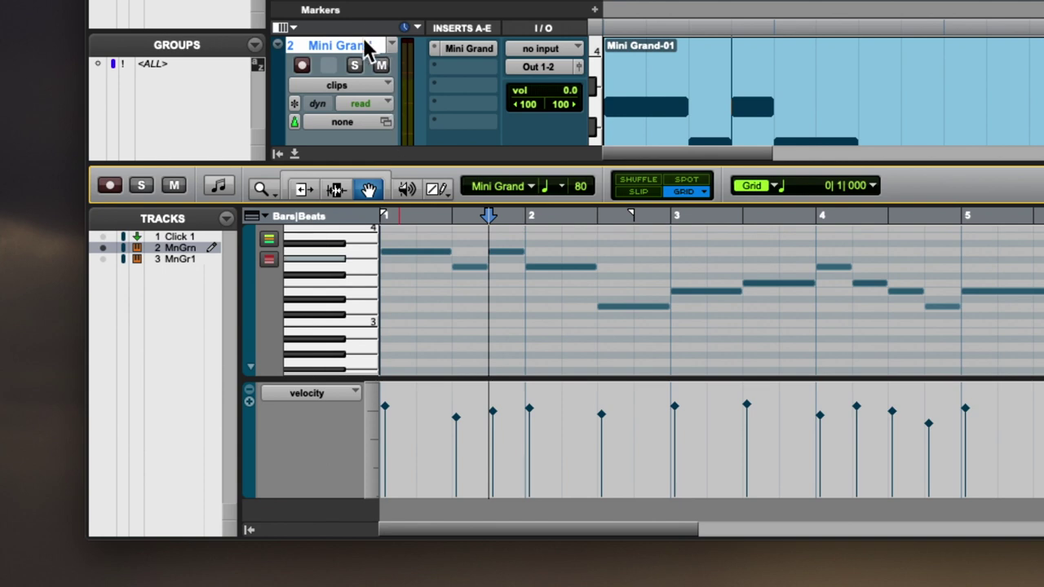
scroll(341, 93, "up", 2)
scroll(355, 95, "down", 2)
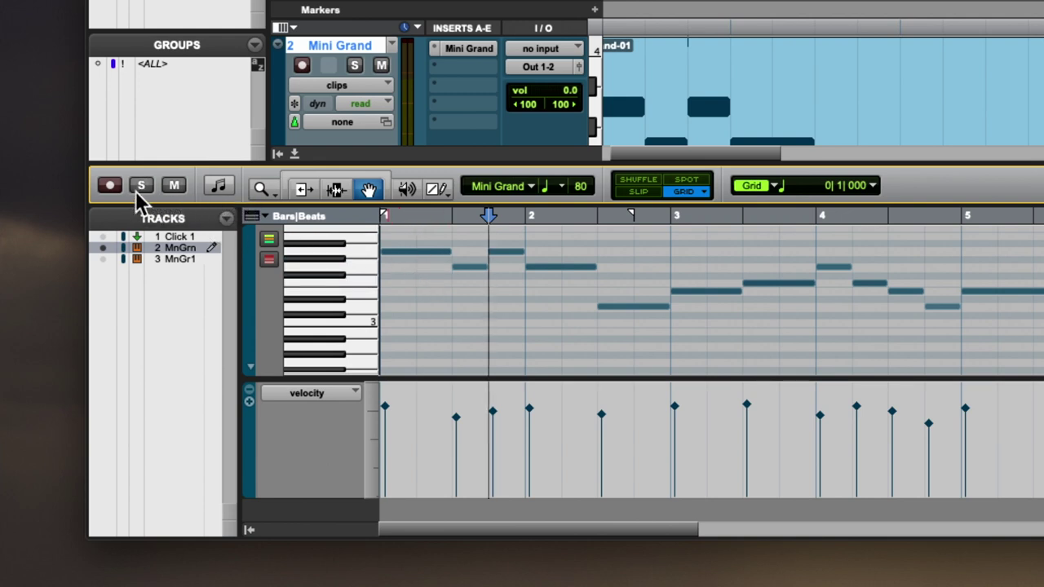
left_click(330, 47)
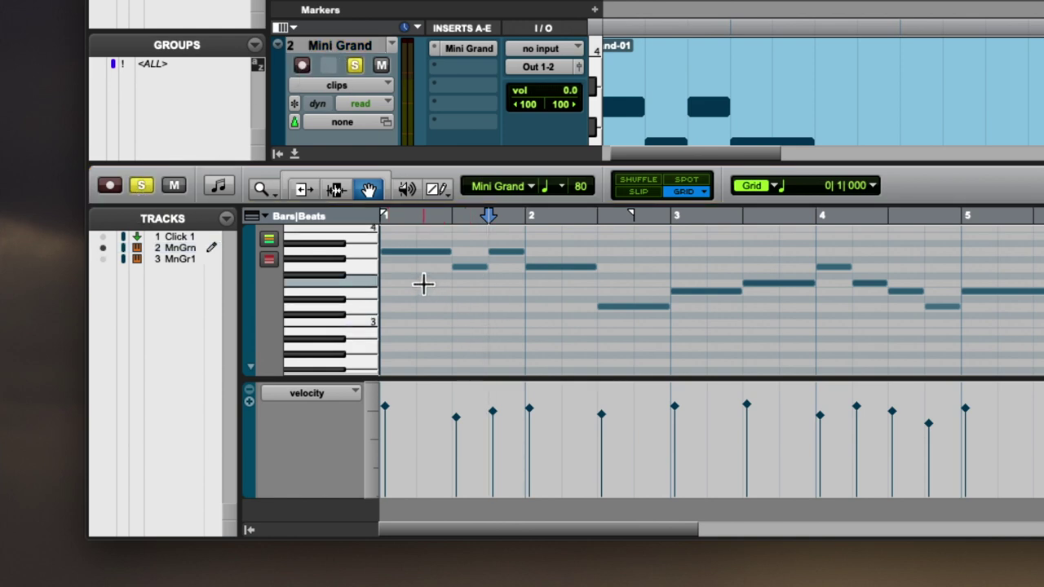
key("space")
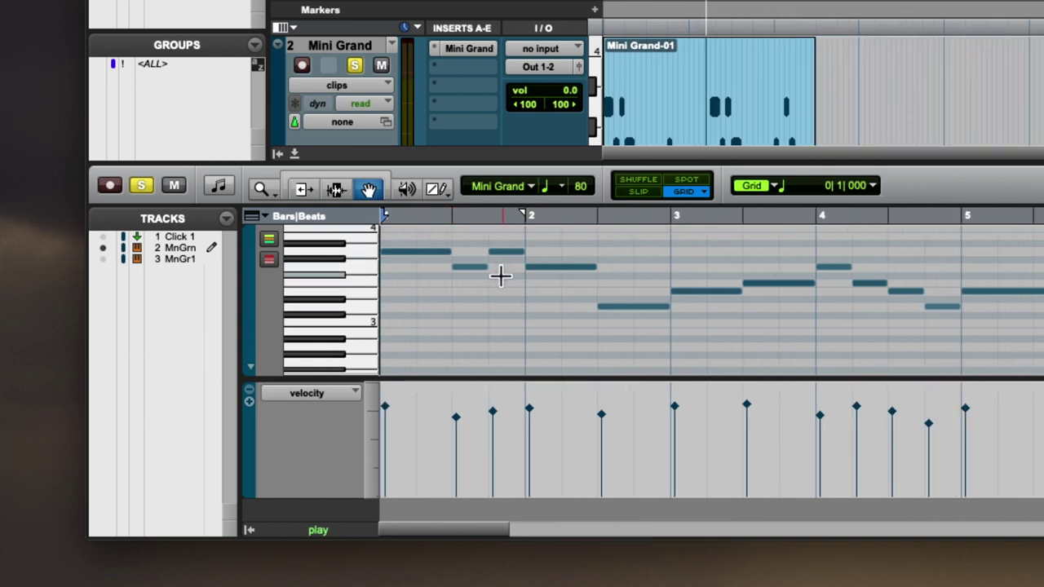
left_click(528, 215)
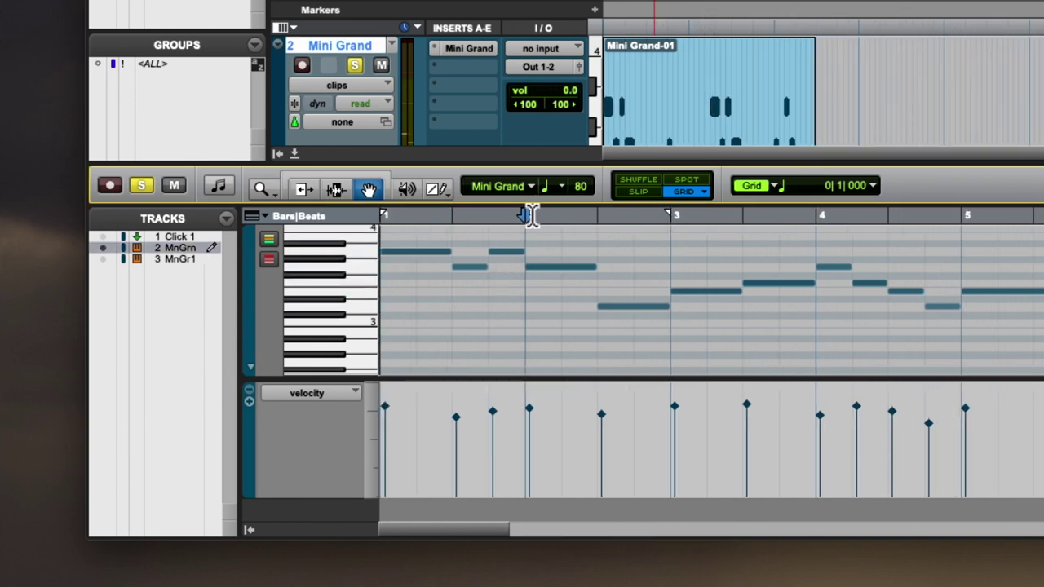
Raise the velocities of bar 1's second and third notes, and lower those of bar 2's last and bar 3's first notes
key("r")
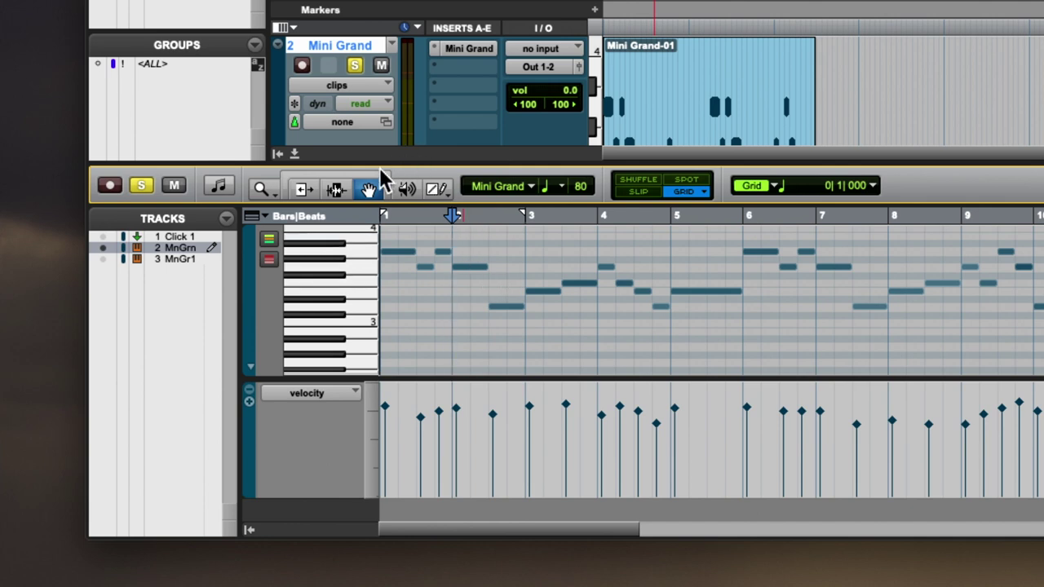
left_click(421, 416)
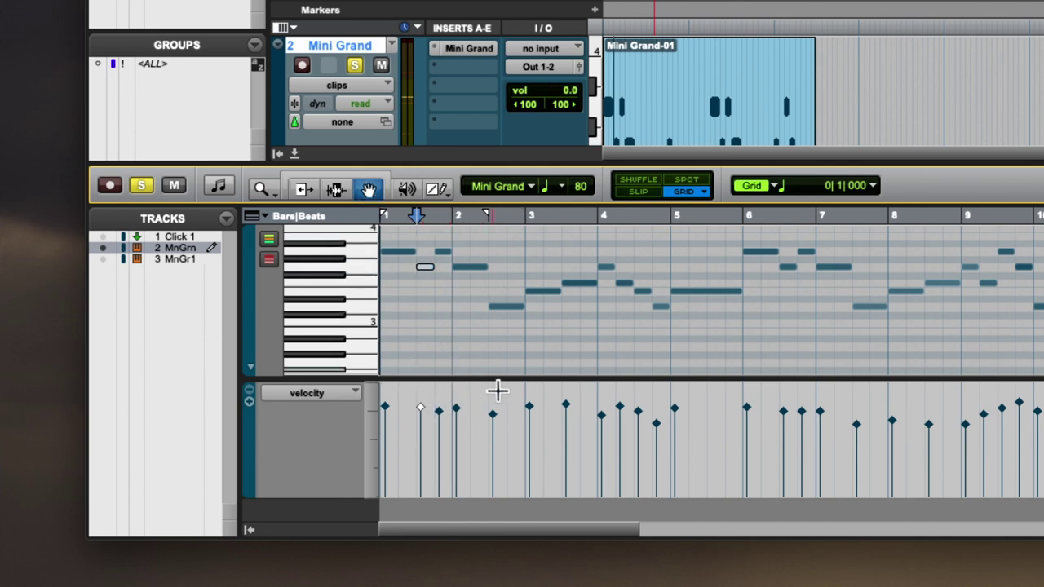
left_click(440, 411)
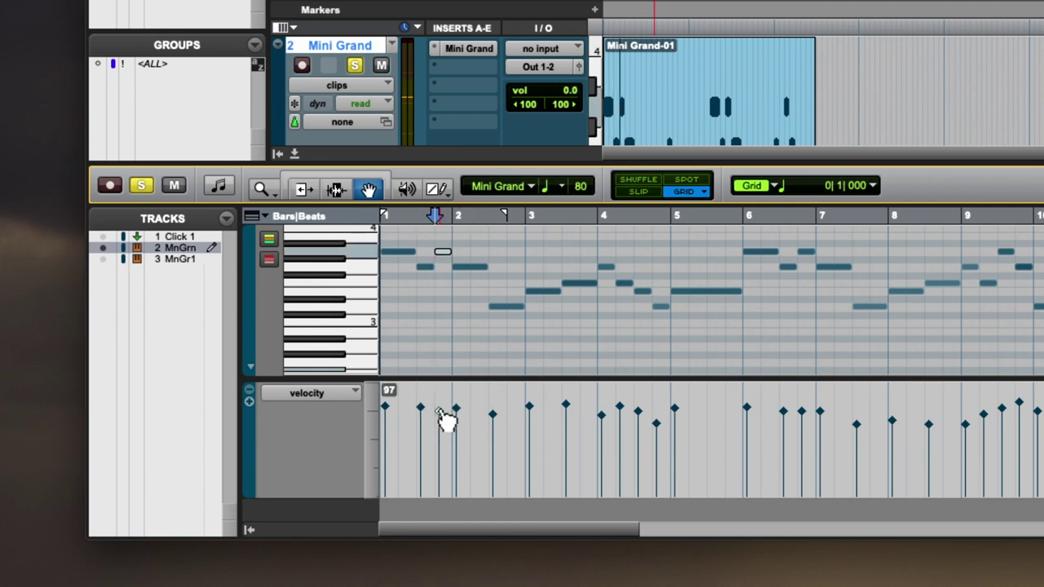
left_click(492, 418)
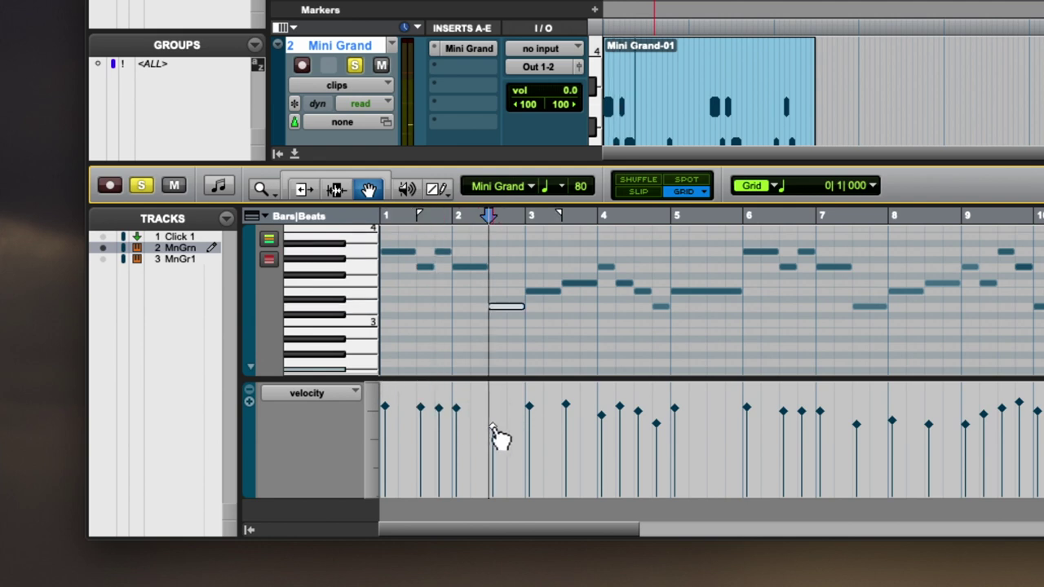
left_click(530, 411)
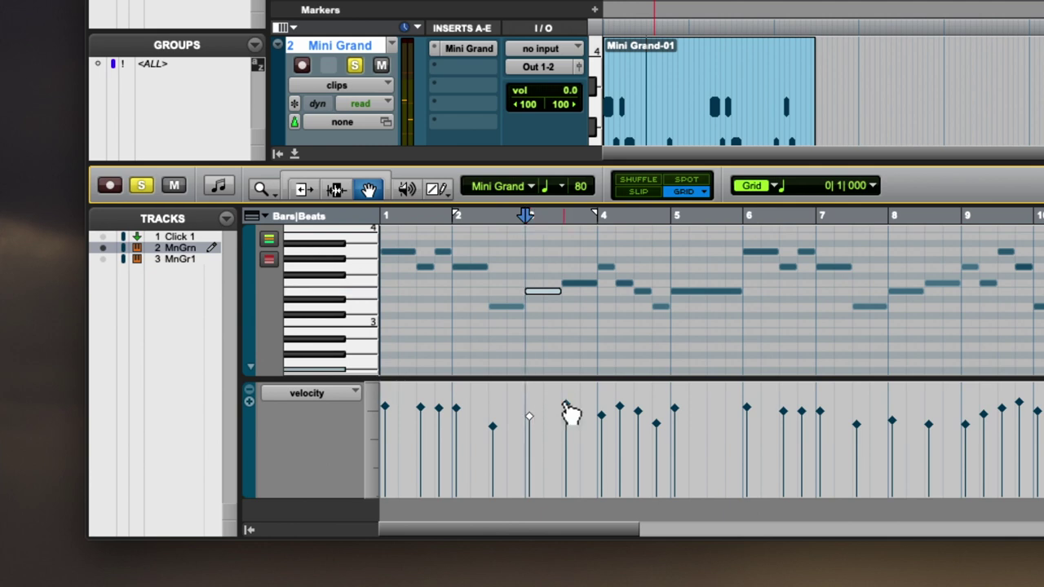
Raise the velocity of bar 4's first note and lower the following four stalks into a steady decline through bar 5's long note
left_click(600, 416)
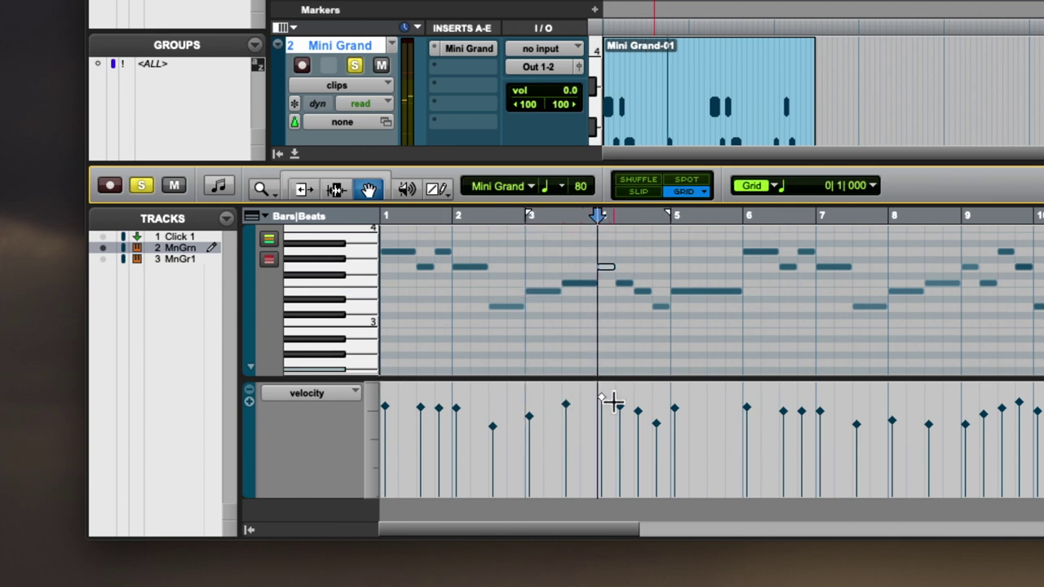
left_click(620, 414)
left_click(639, 420)
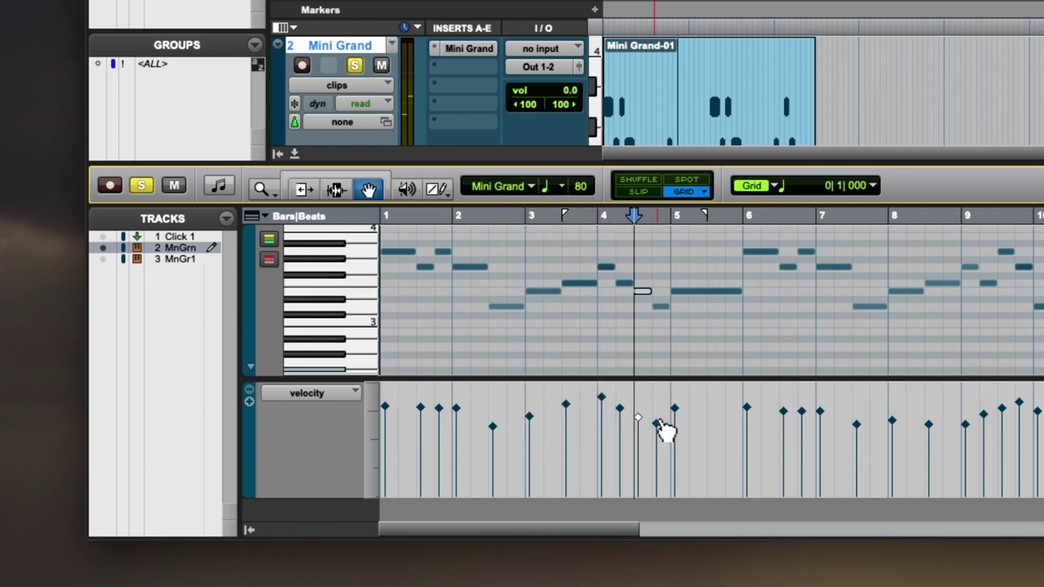
left_click(656, 426)
left_click_drag(676, 410, 676, 437)
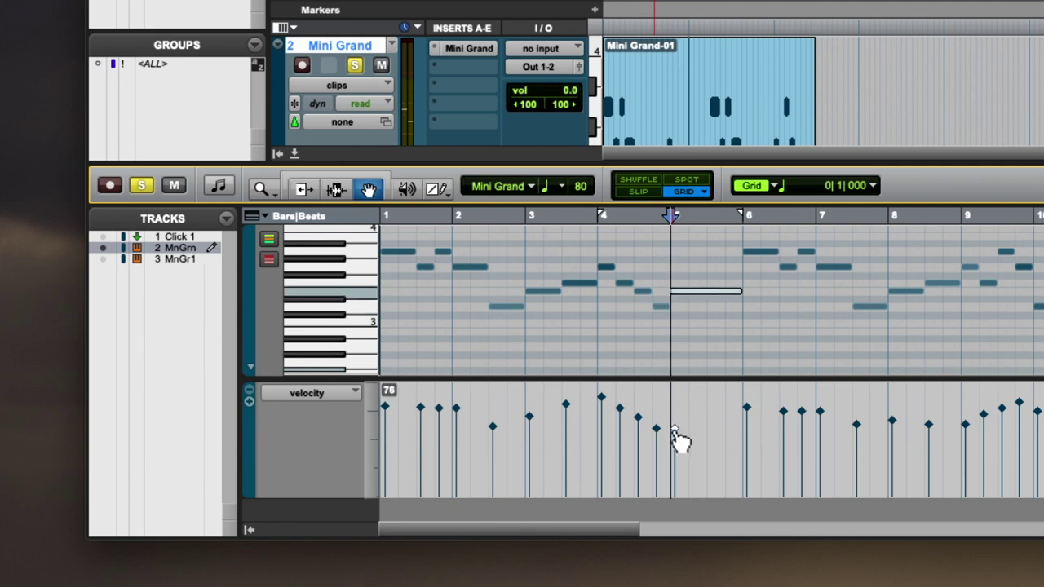
Play the soloed Mini Grand part from the start to hear the new velocity shape
key("Return")
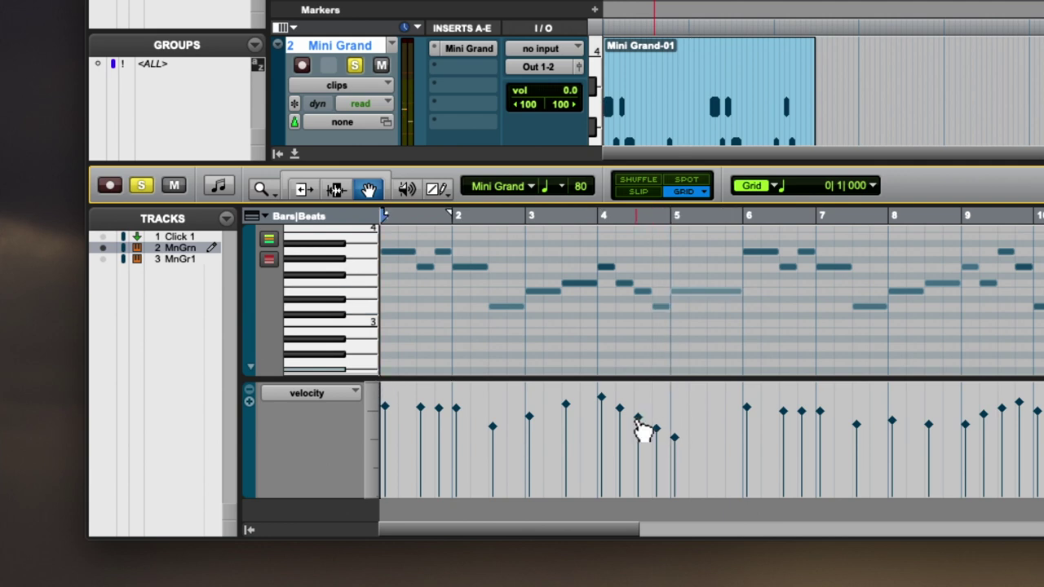
key("space")
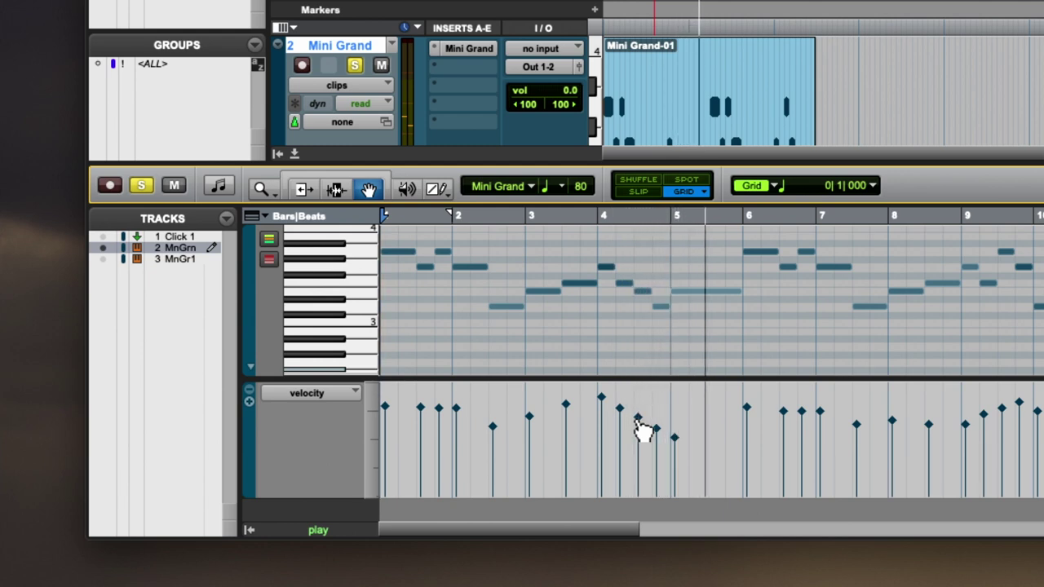
key("space")
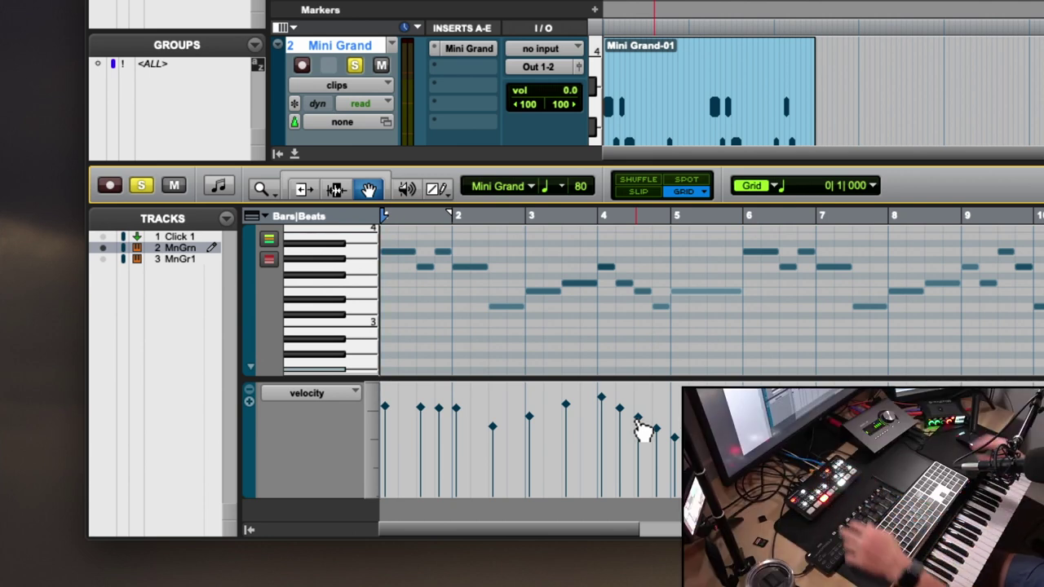
Lower the velocities of the three notes in bar 1 and both notes in bar 2 with the Grabber tool
left_click(491, 433)
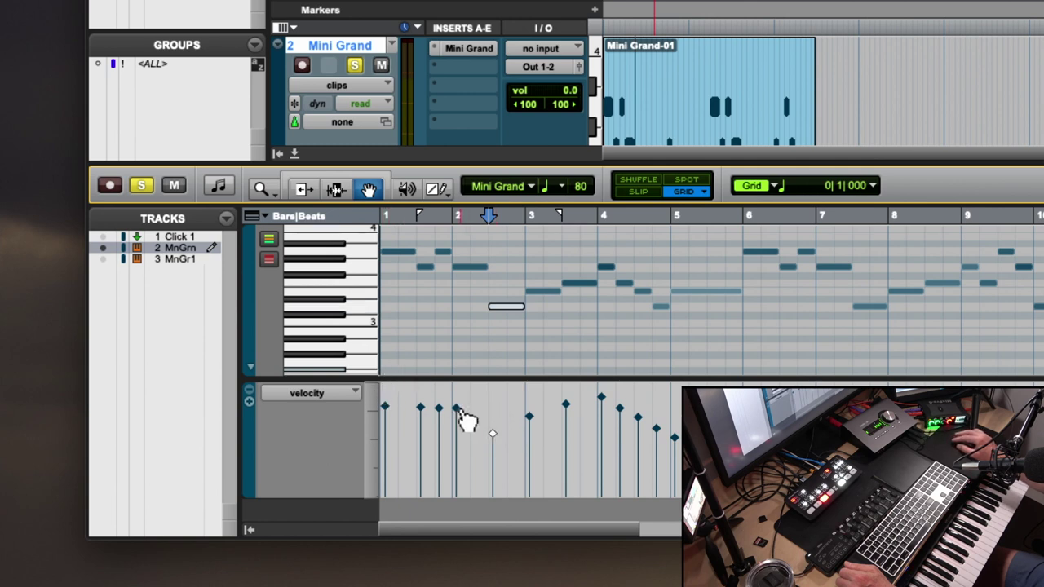
left_click(338, 191)
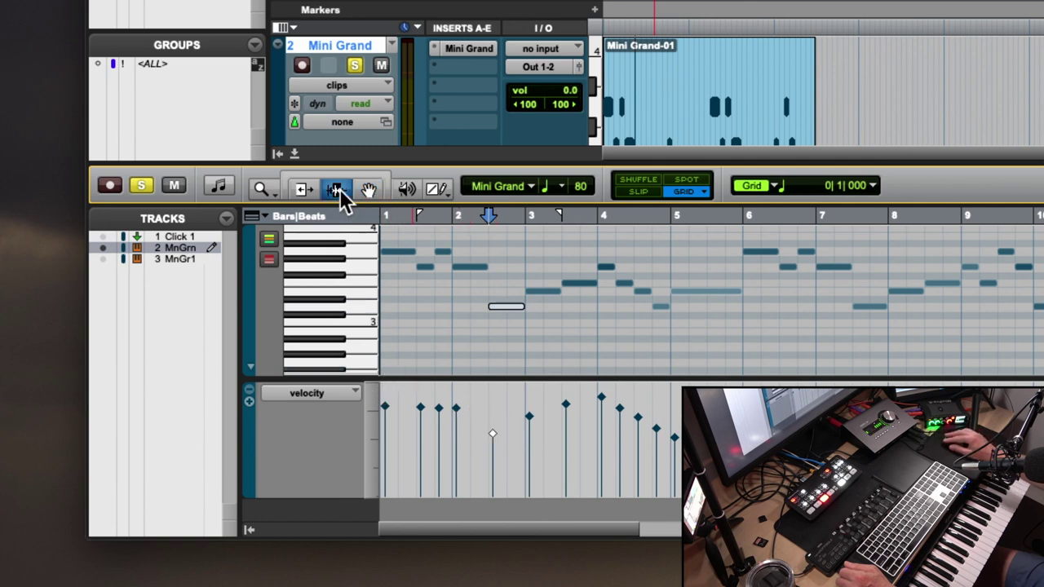
left_click(368, 191)
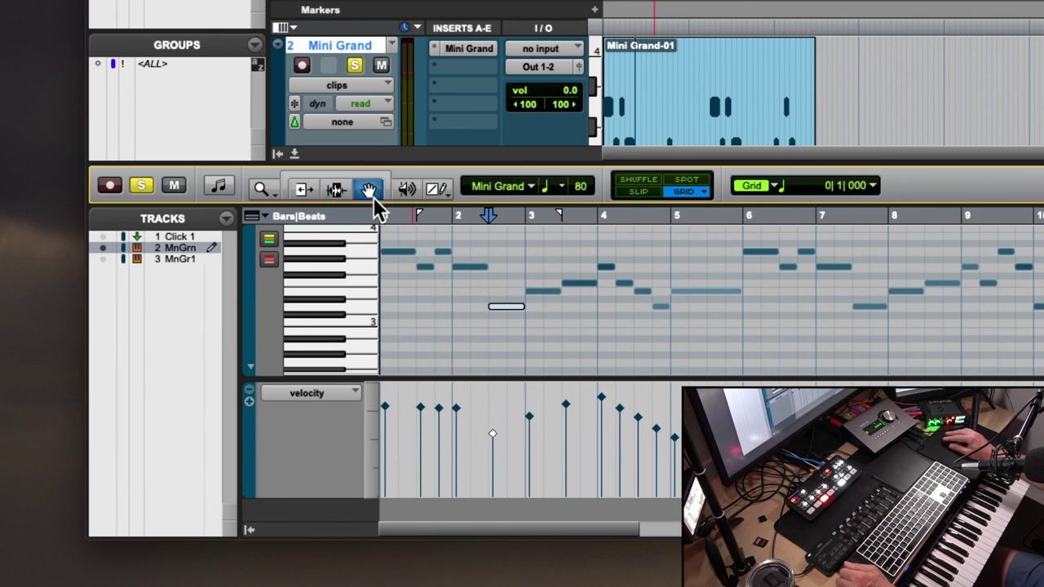
left_click(388, 408)
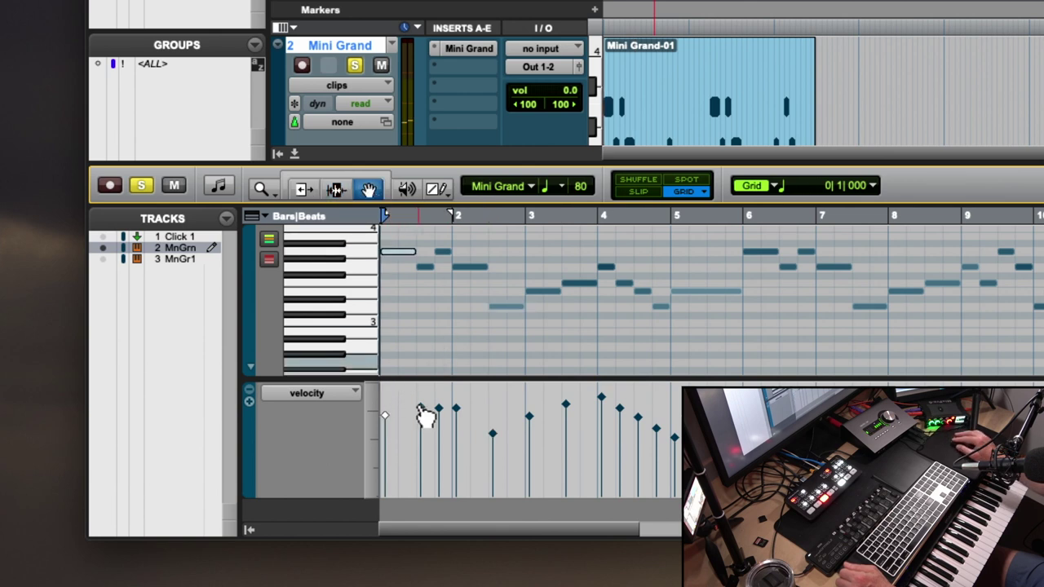
left_click(422, 413)
left_click(441, 411)
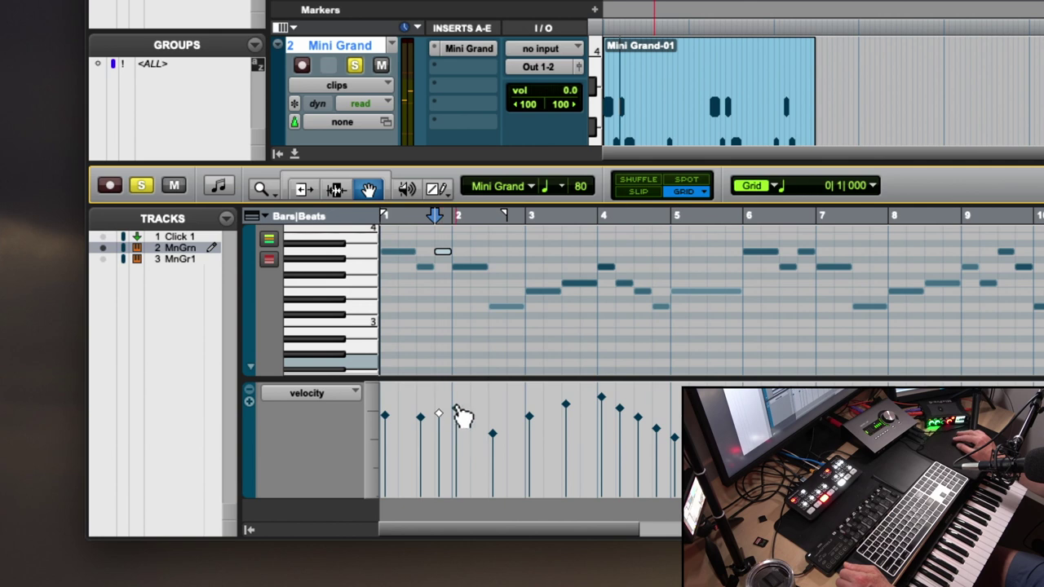
left_click(458, 414)
left_click(441, 414)
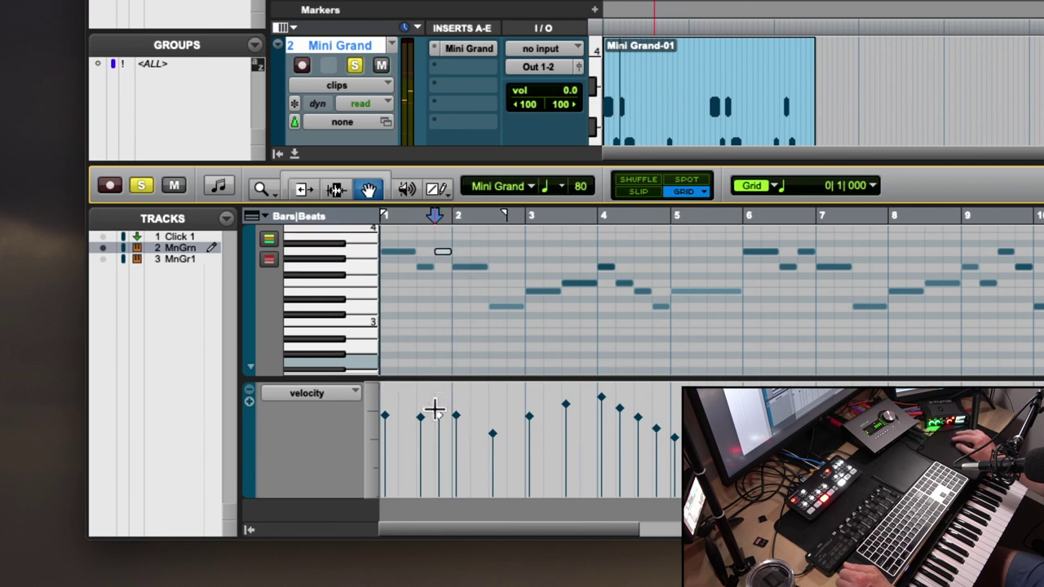
Select the three notes of bar 1 and the first note of bar 2, and lower their velocities together
left_click(440, 397)
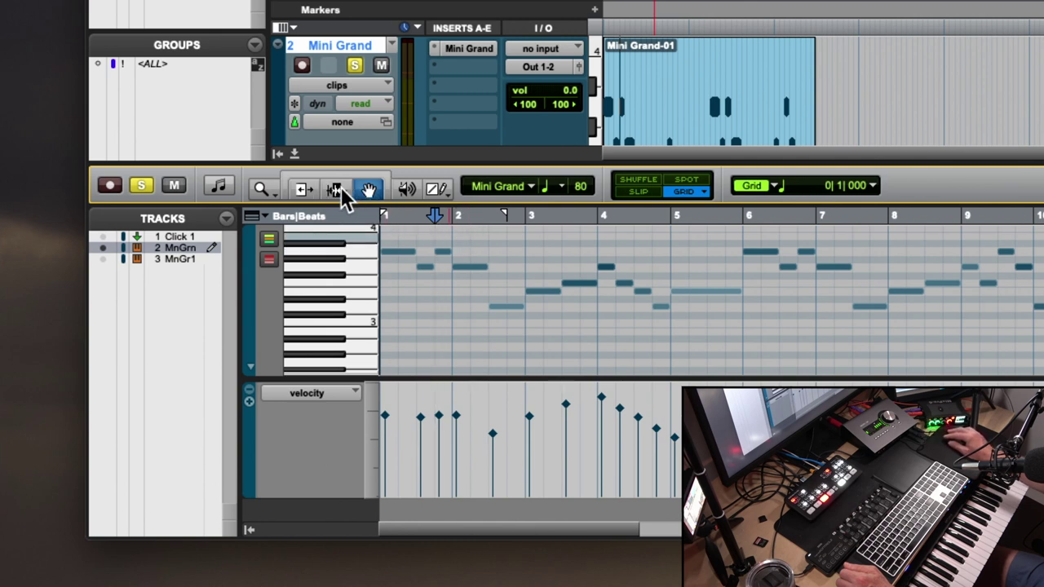
left_click(477, 248)
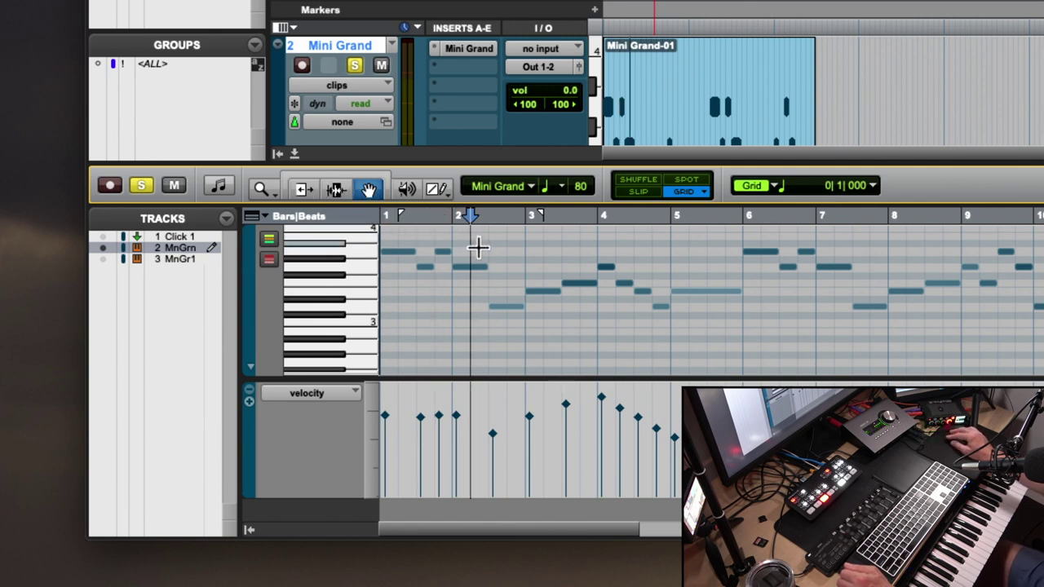
left_click_drag(462, 257, 387, 274)
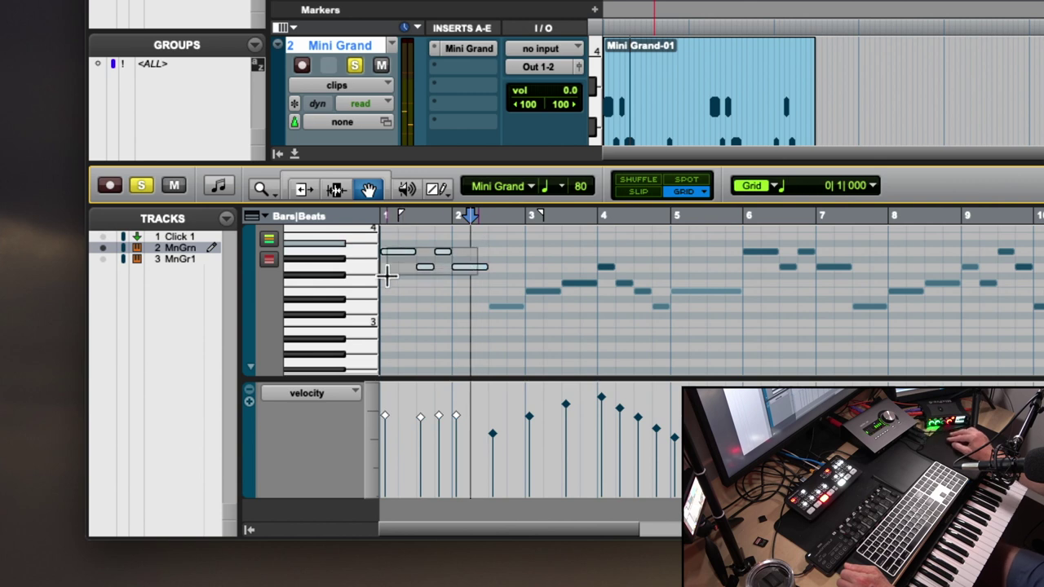
left_click(422, 418)
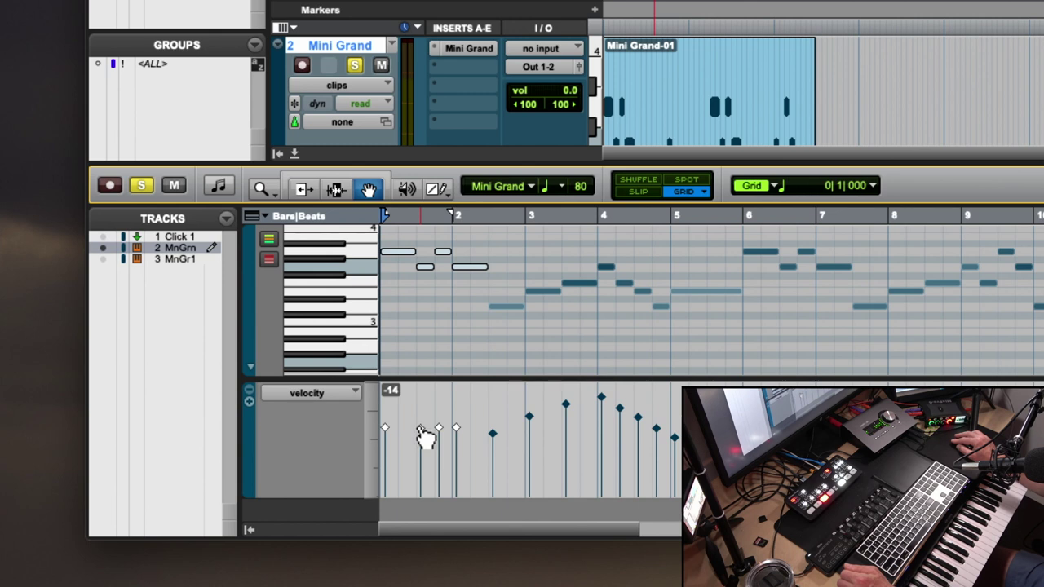
left_click_drag(422, 428, 422, 429)
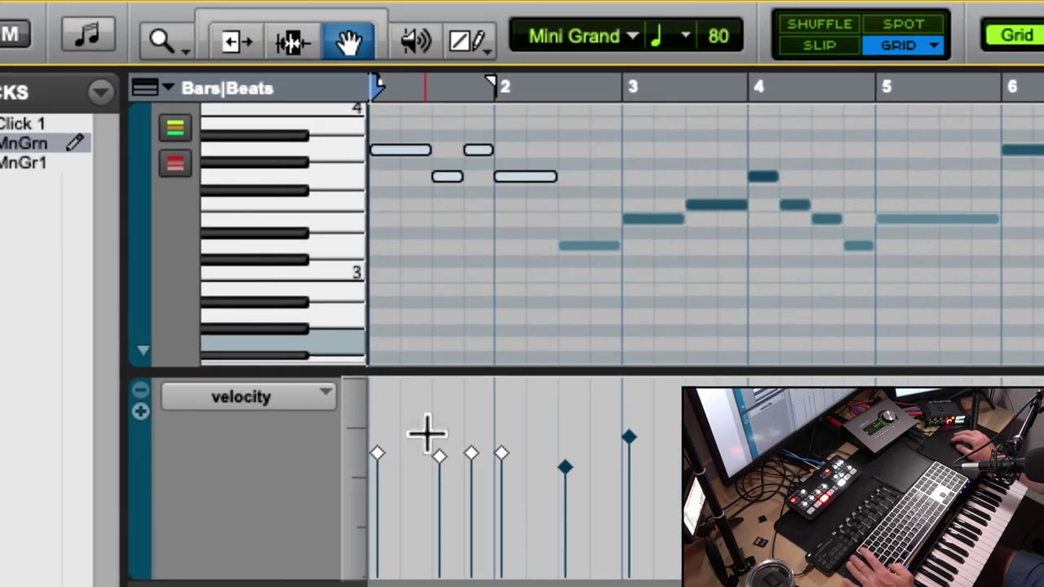
left_click(440, 465)
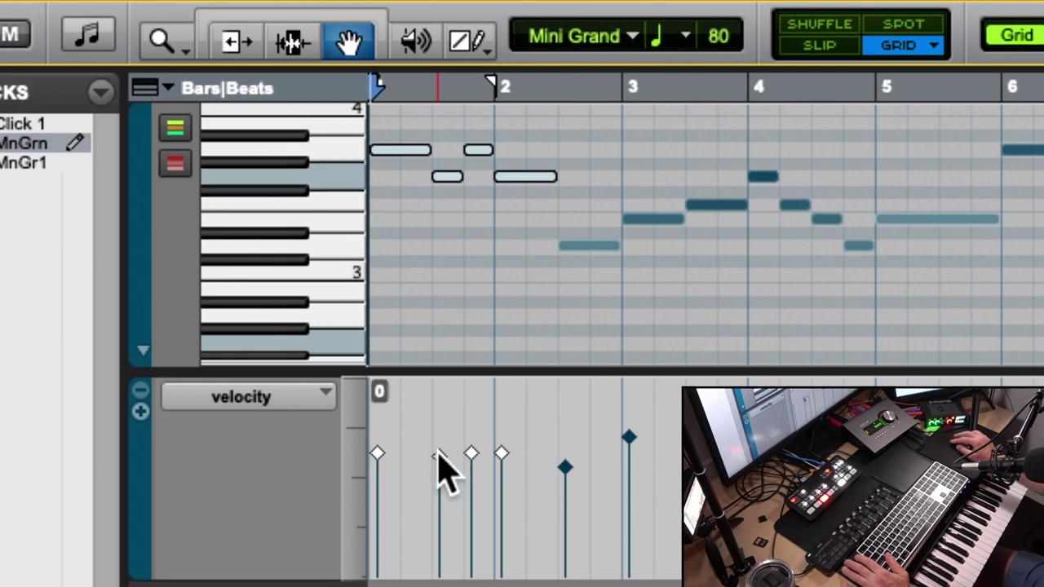
left_click_drag(447, 466, 450, 480)
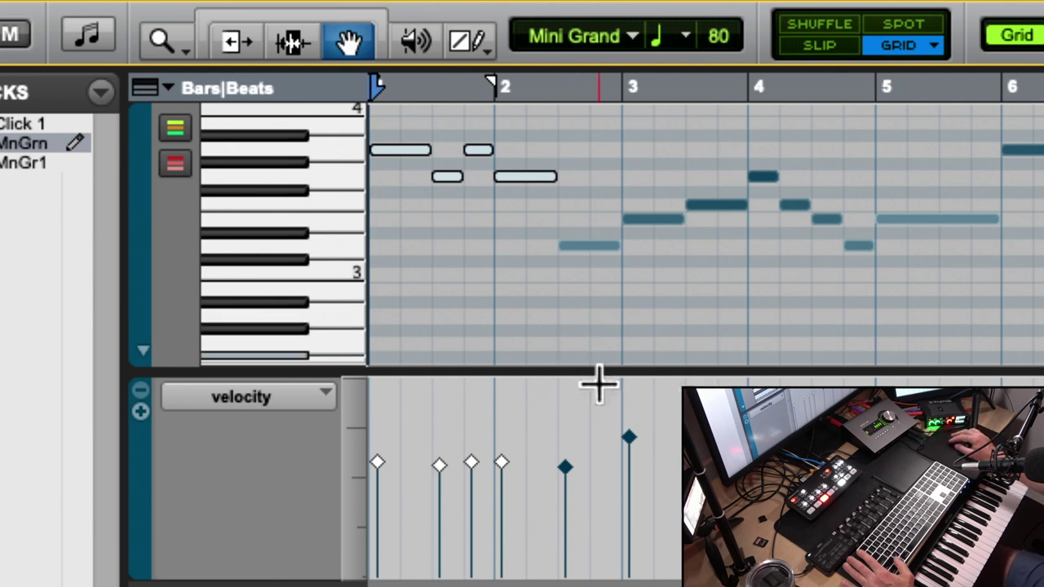
Select the notes from the second note of bar 2 through the end of bar 4 and lower their velocities together
left_click(291, 44)
left_click_drag(560, 175, 861, 180)
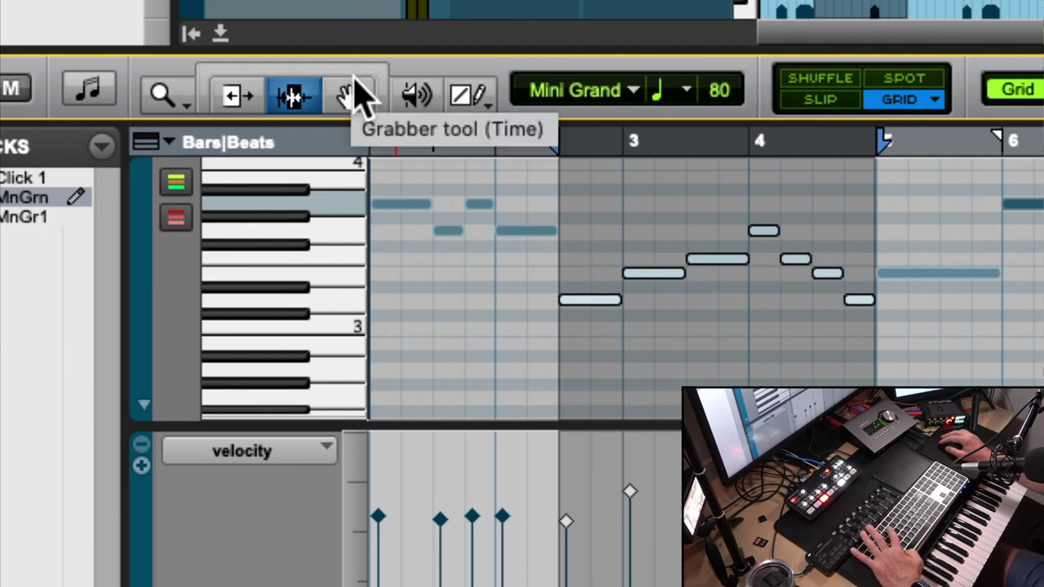
left_click(355, 95)
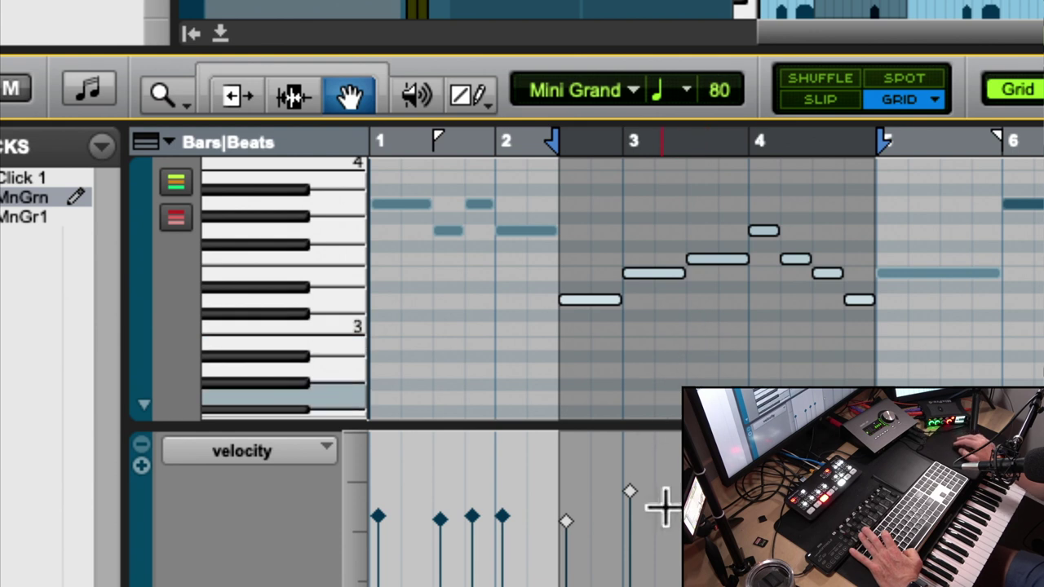
left_click_drag(629, 492, 629, 512)
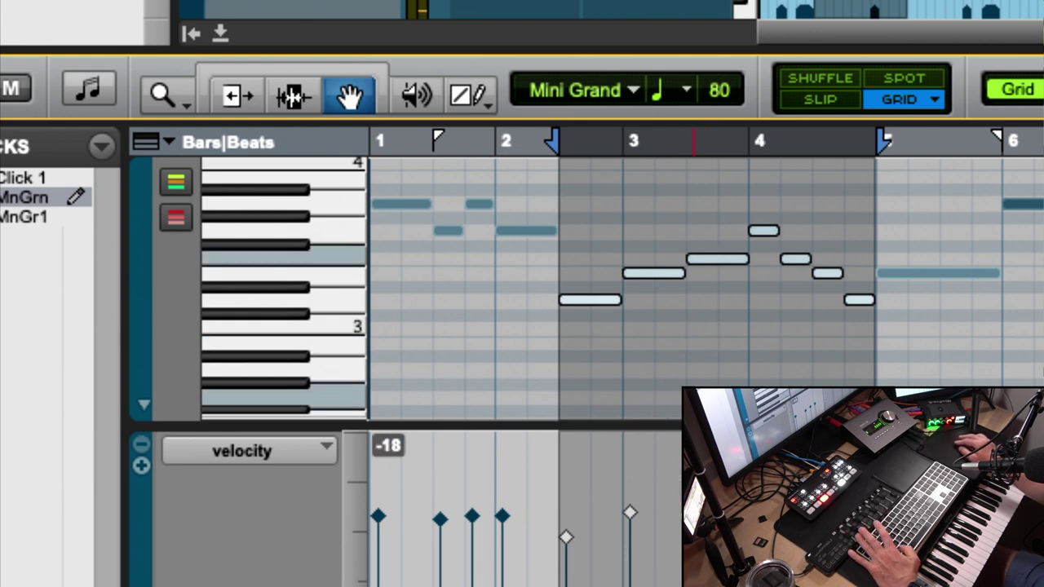
Play the soloed Mini Grand part from the start through bar 4 to hear the softened velocities
key("Return")
key("space")
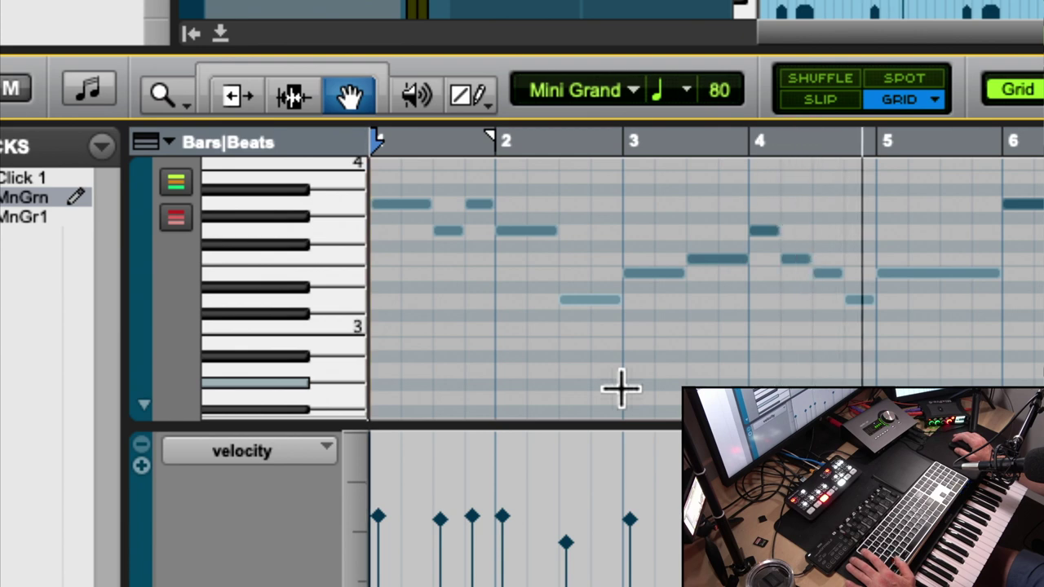
key("space")
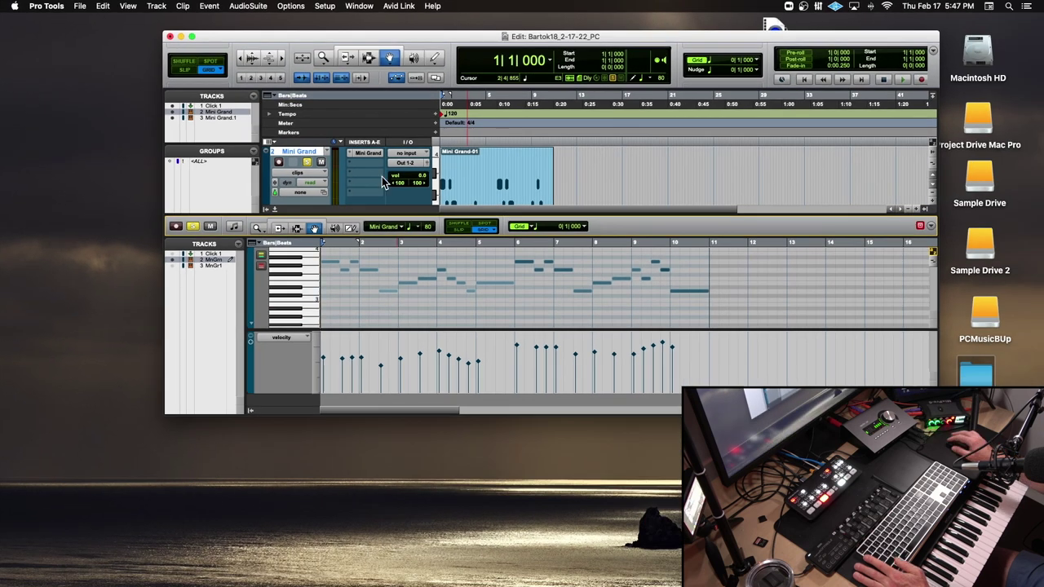
Enlarge the Edit window with the note view zoomed in on the first bars, and select bar 1's first note
left_click_drag(356, 41, 263, 23)
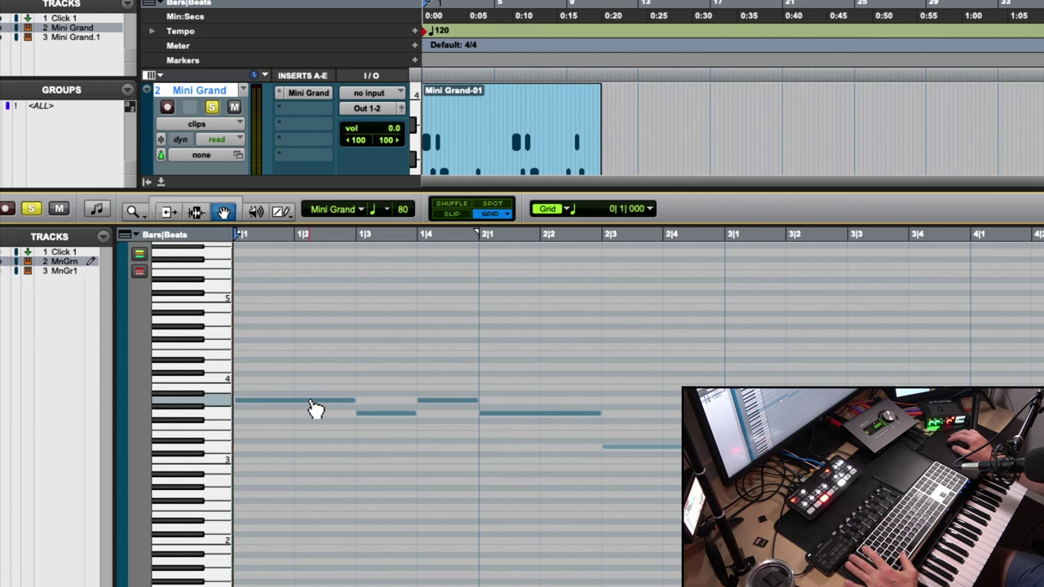
scroll(314, 410, "down", 5)
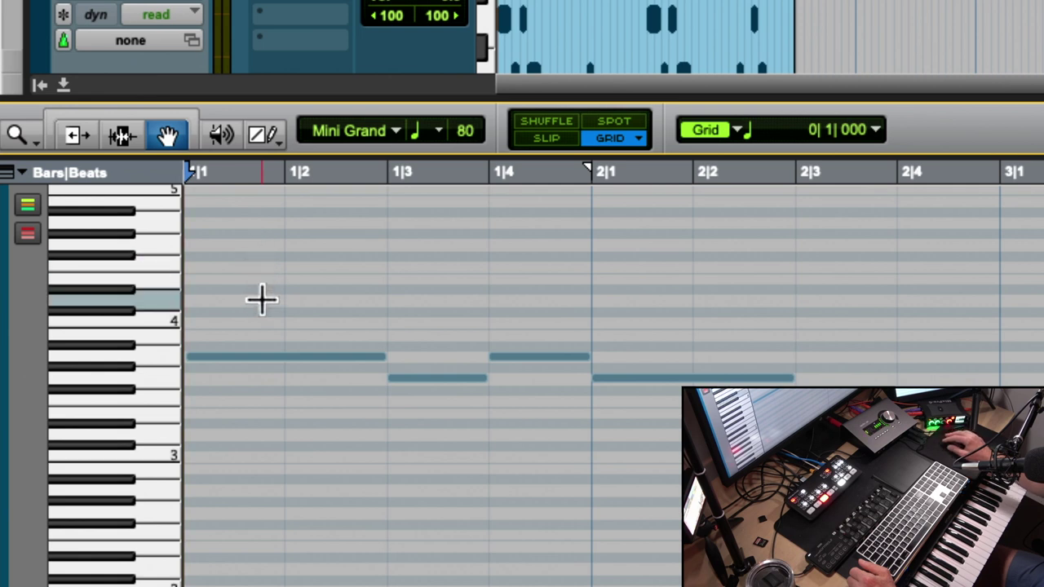
left_click(277, 359)
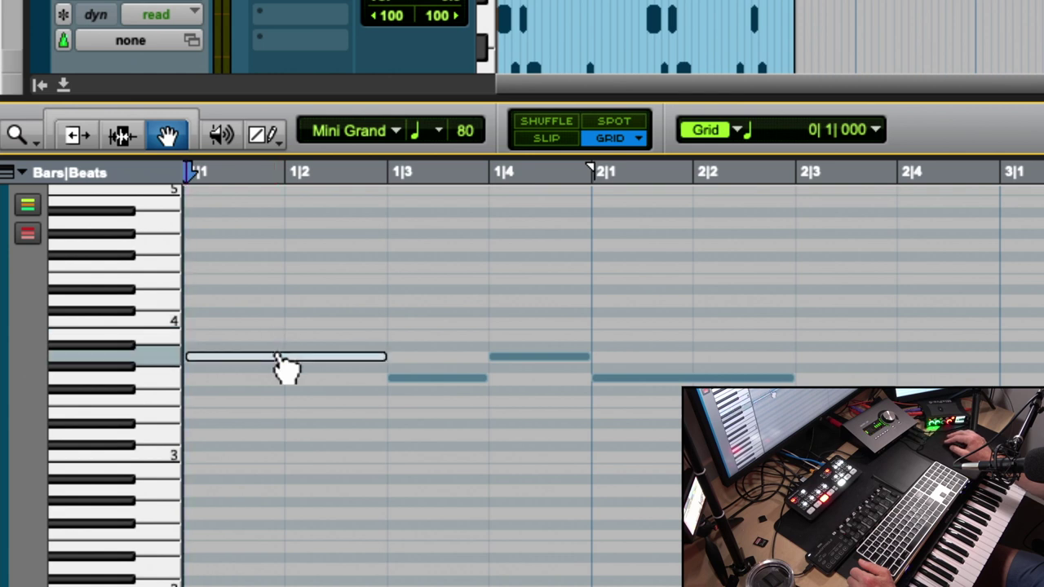
mouse_move(277, 359)
left_mouse_down()
mouse_move(271, 320)
mouse_move(271, 367)
left_mouse_up()
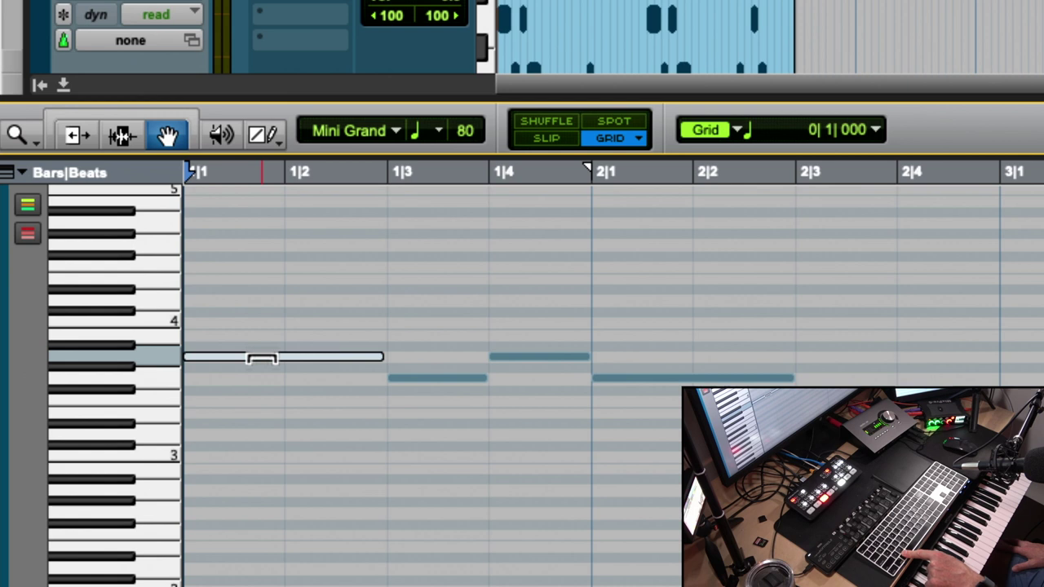
Set the velocity of bar 1's first note to 70 directly on the note in the piano roll
left_click(262, 357, "super")
left_click(262, 357, "super")
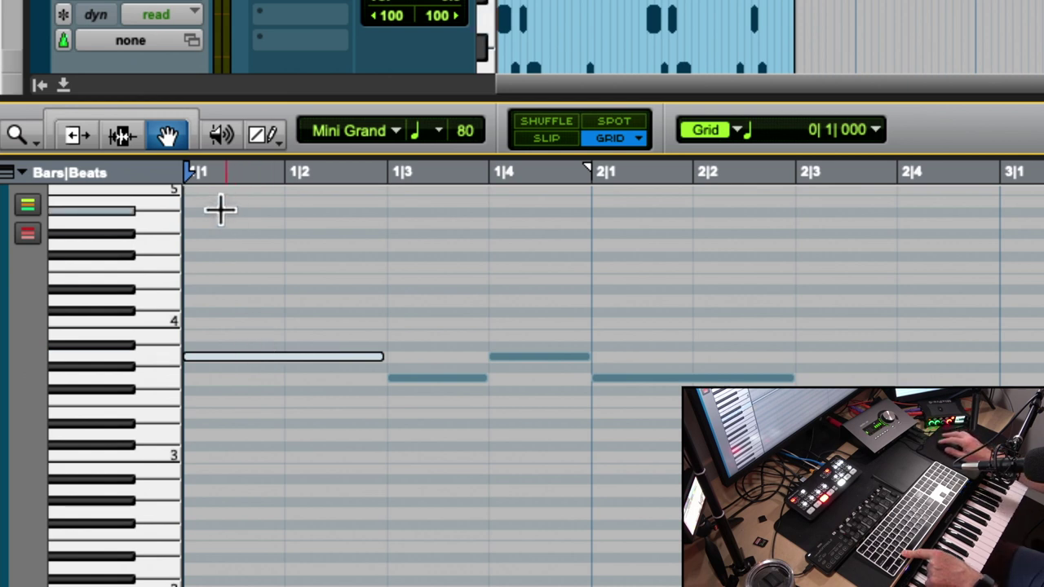
left_click(300, 360, "super")
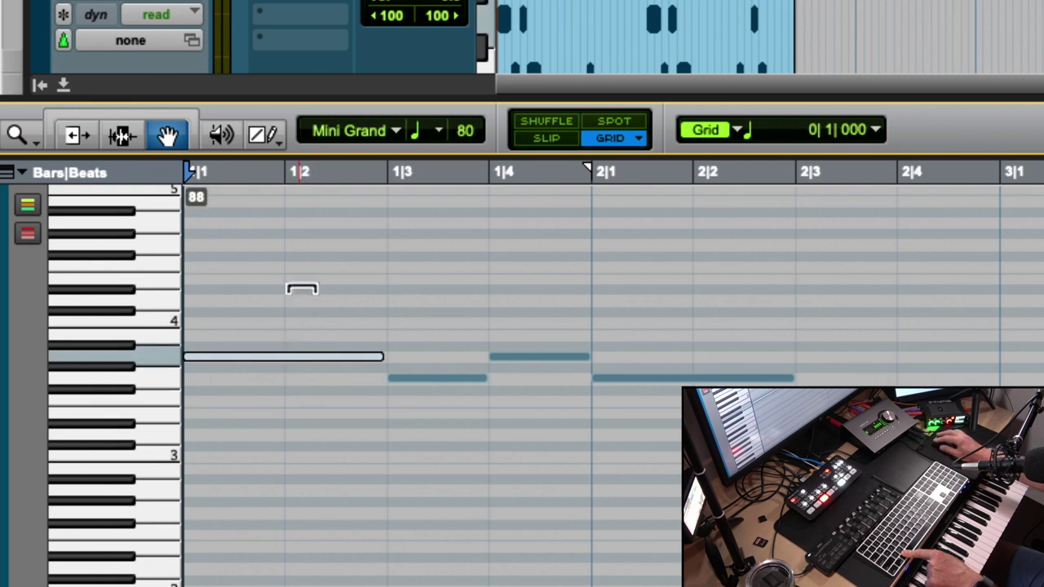
left_click_drag(302, 269, 302, 378)
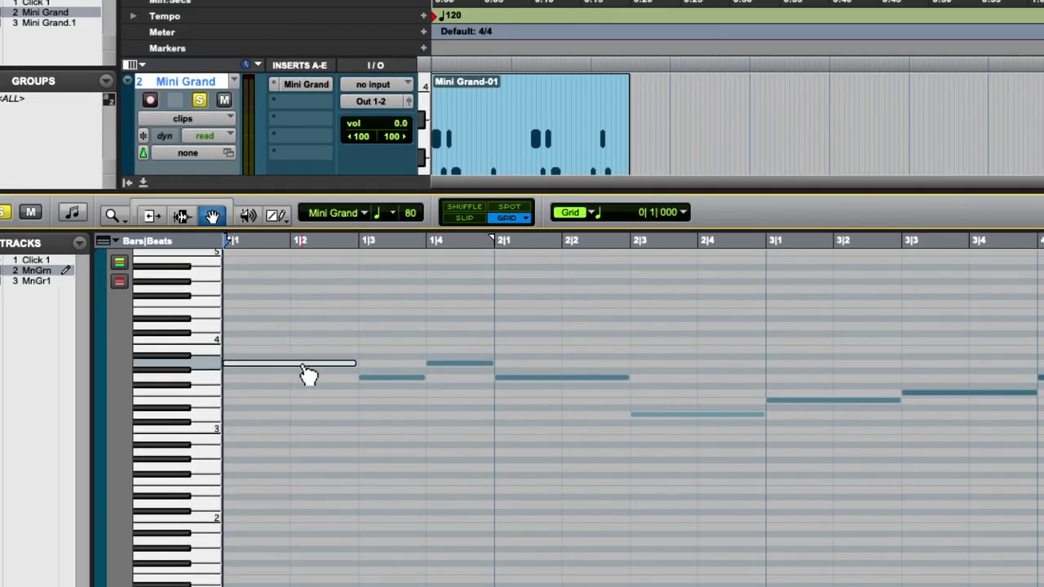
Transpose bar 1's first note up by semitone steps and return it to A3
scroll(303, 366, "right", 1)
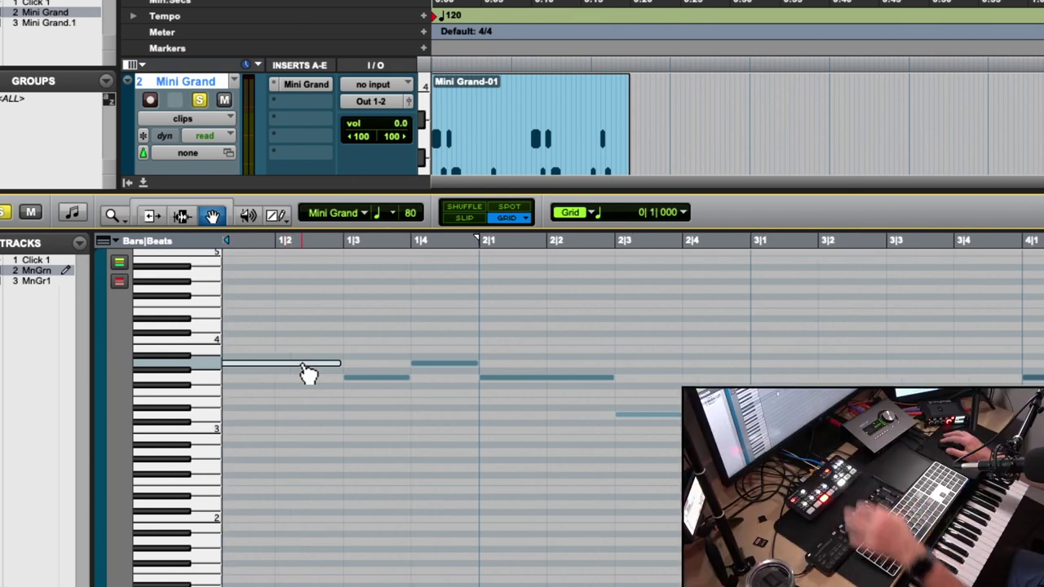
mouse_move(302, 366)
left_mouse_down()
mouse_move(309, 350)
mouse_move(307, 366)
left_mouse_up()
scroll(299, 364, "down", 2)
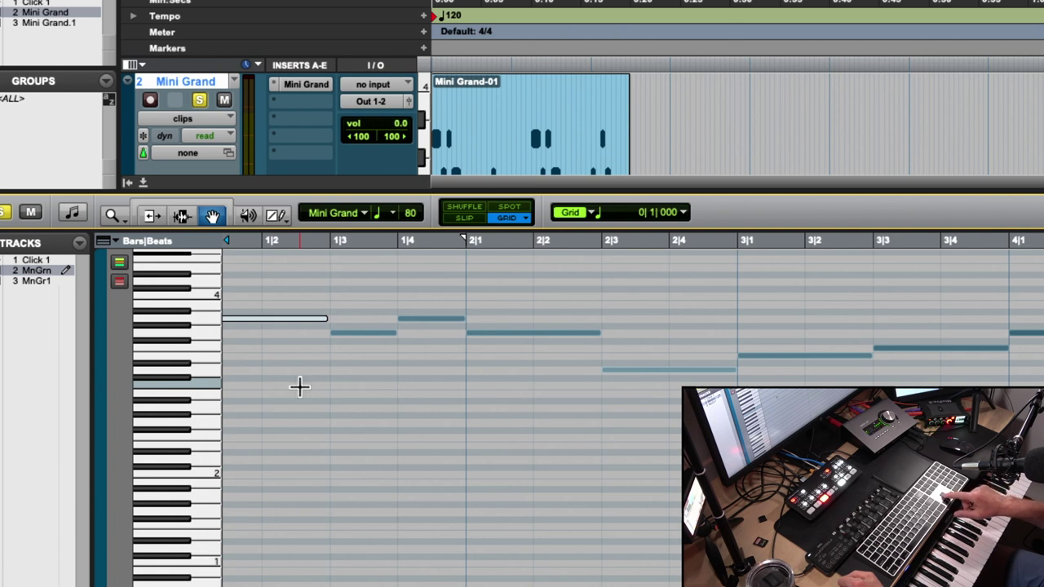
key("Up")
key("Up")
key("Up")
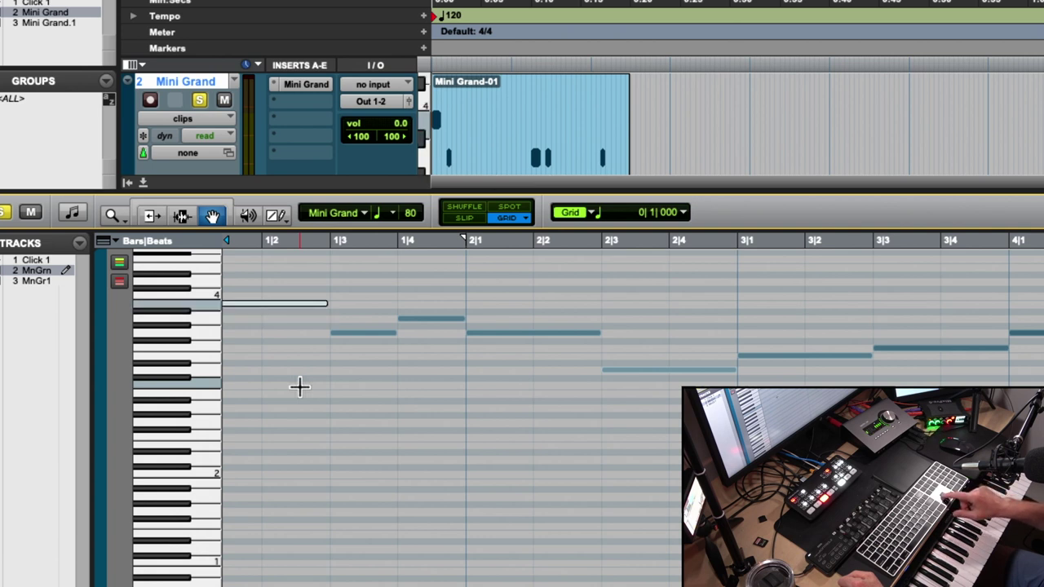
key("Down")
key("Down")
key("Down")
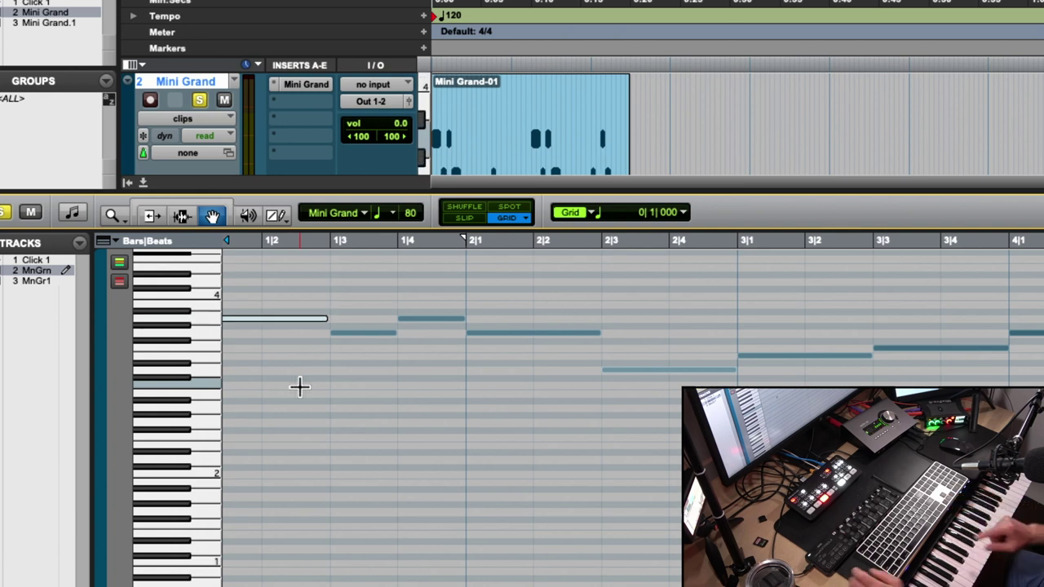
Shift bar 1's first note up one octave and back, and down one octave and back
scroll(300, 387, "up", 5)
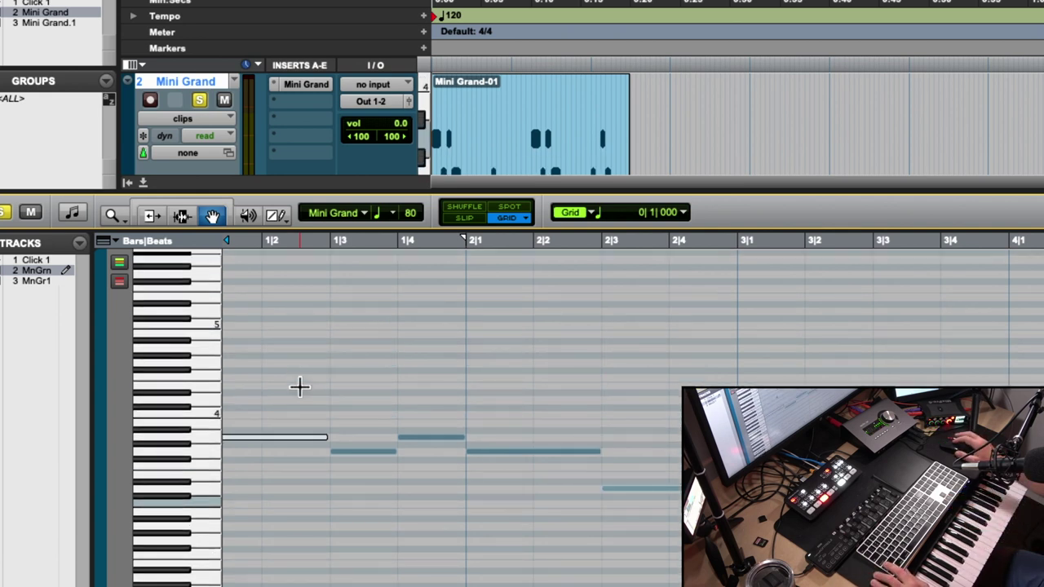
scroll(299, 386, "down", 1)
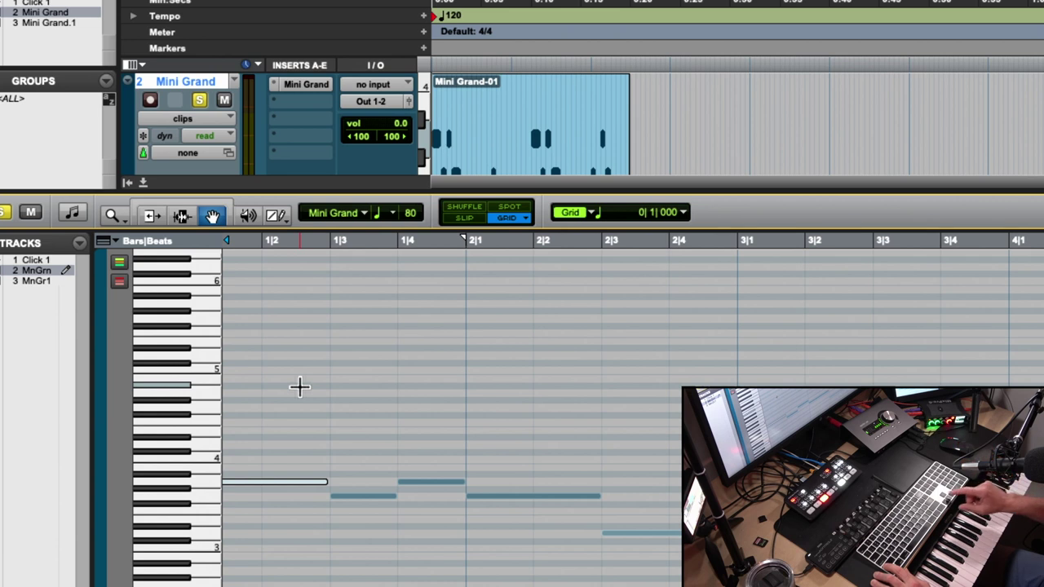
key("shift+Up")
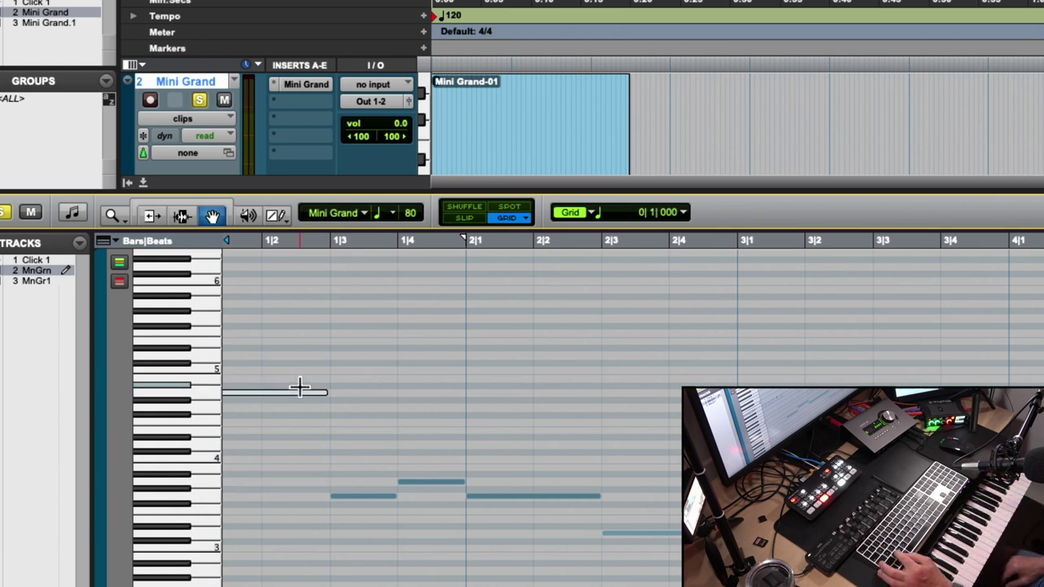
key("shift+Down")
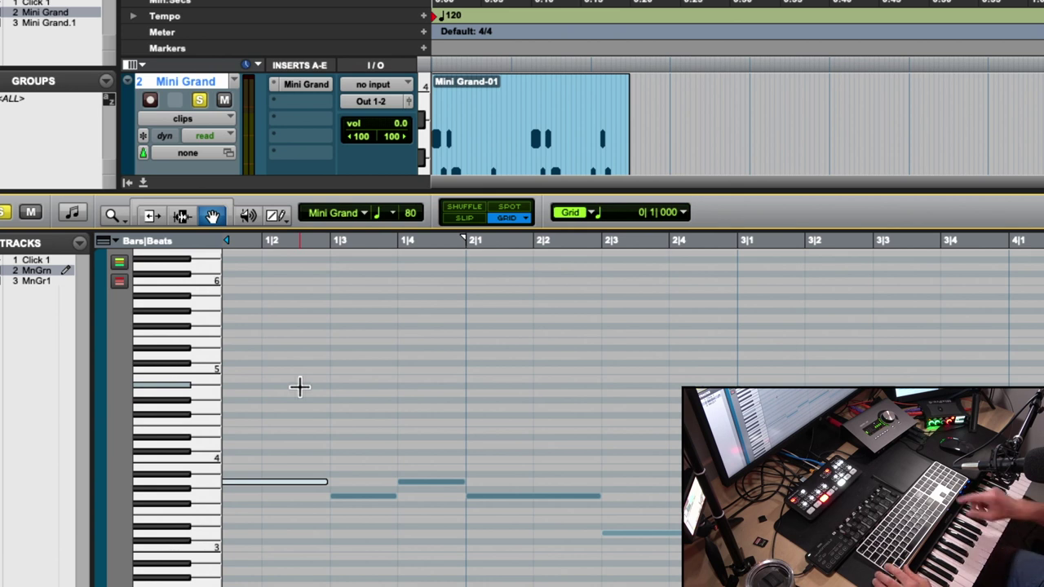
scroll(299, 386, "down", 5)
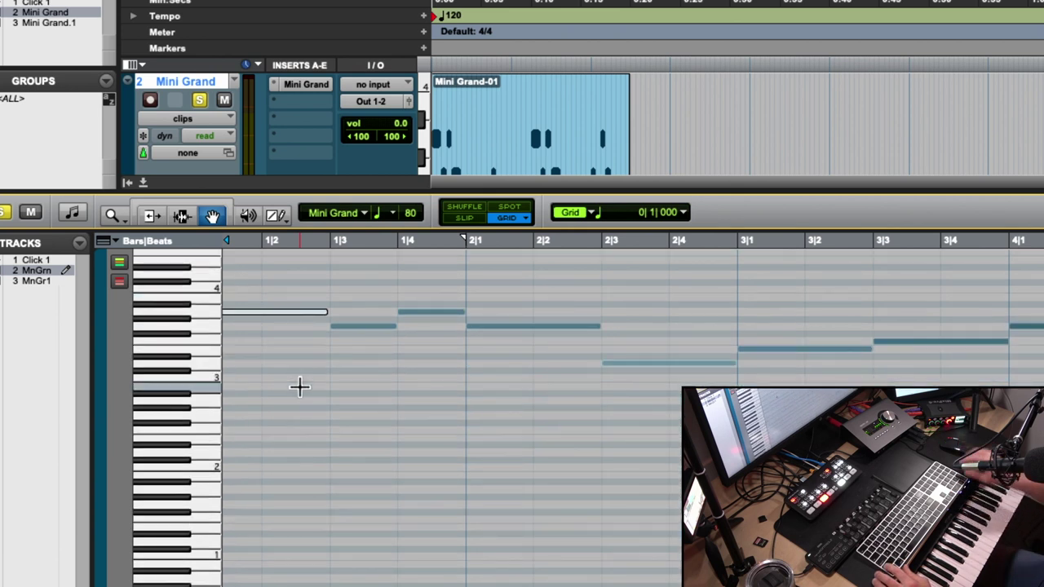
key("shift+Down")
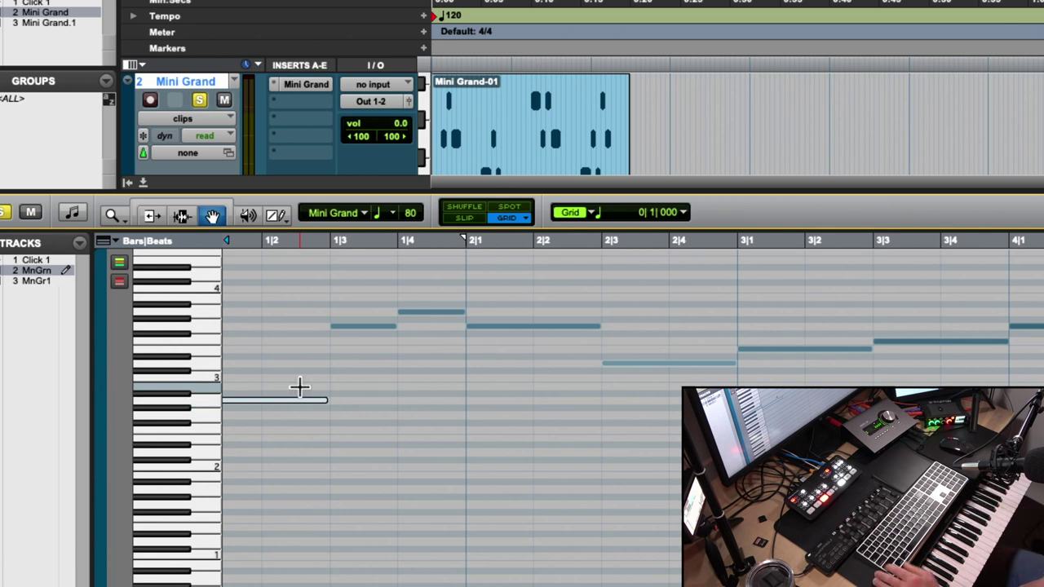
key("shift+Up")
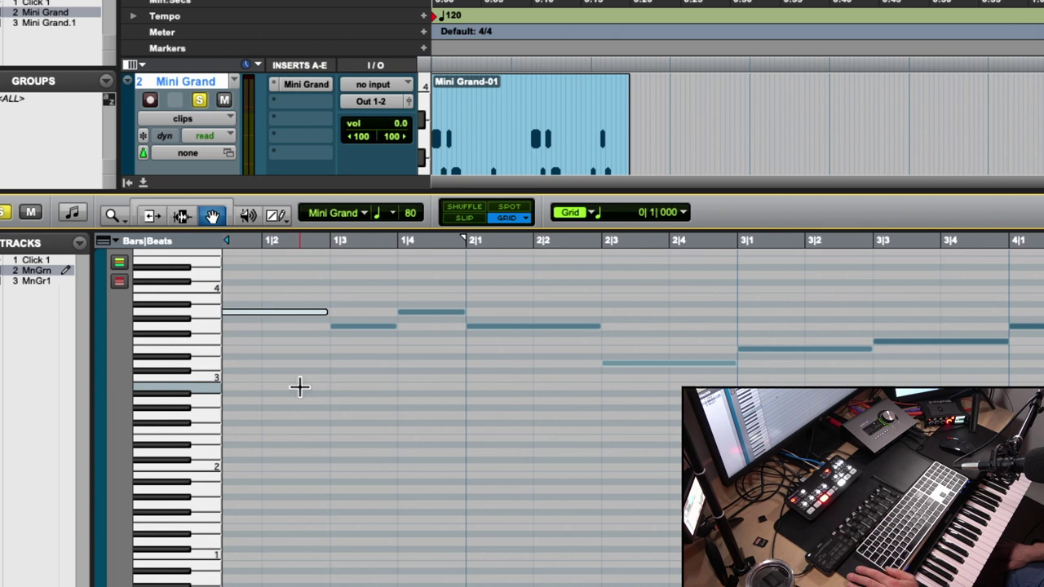
Nudge bar 1's first note several semitones above A3, a semitone below it, and back to A3
key("Up")
key("Up")
key("Up")
key("Down")
key("Down")
key("Down")
key("Down")
key("Up")
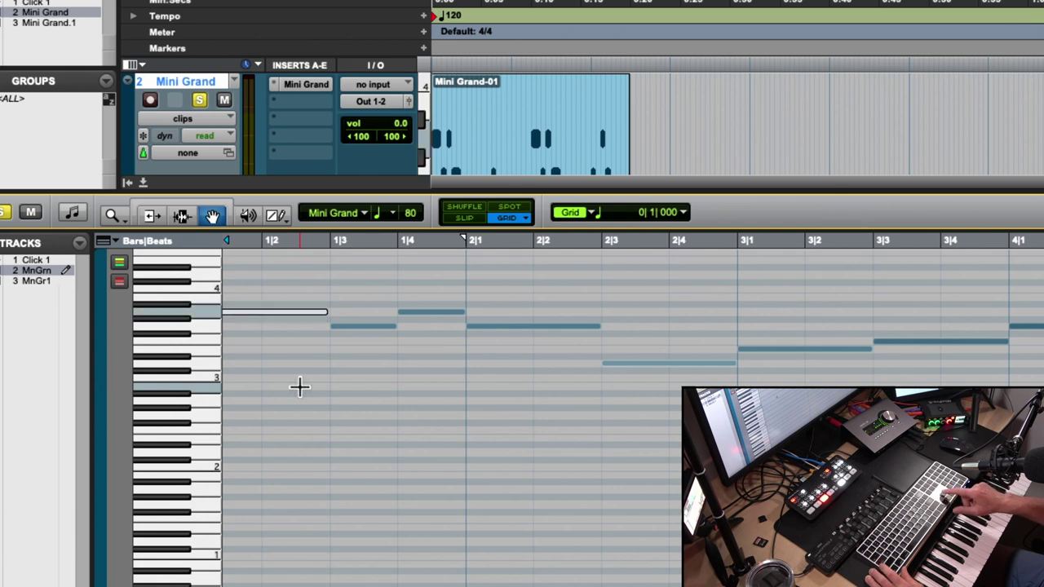
Shift bar 1's first note up an octave, down two octaves, and back up an octave to A3
key("Delete")
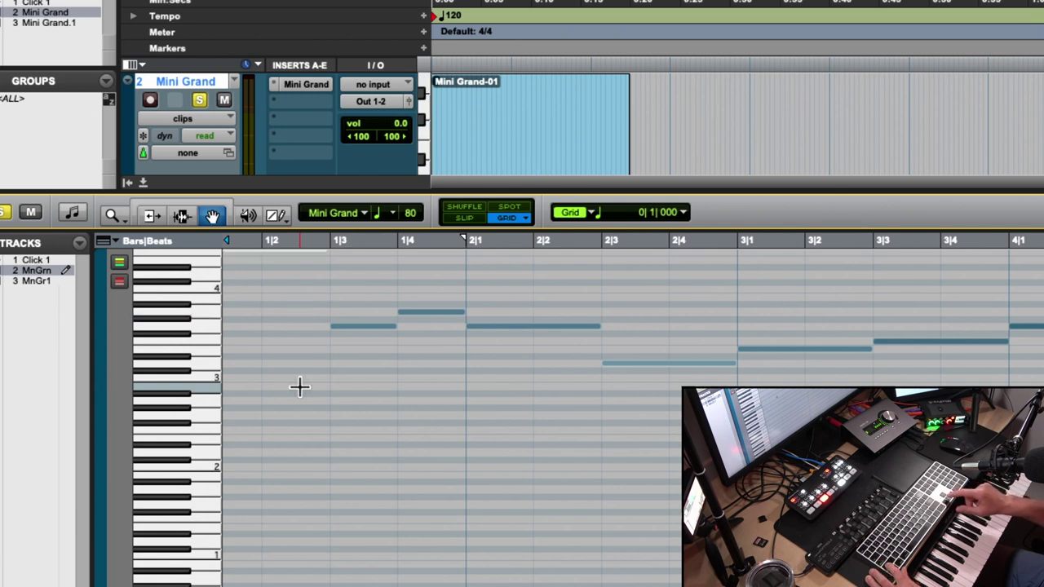
key("shift+Down")
key("shift+Down")
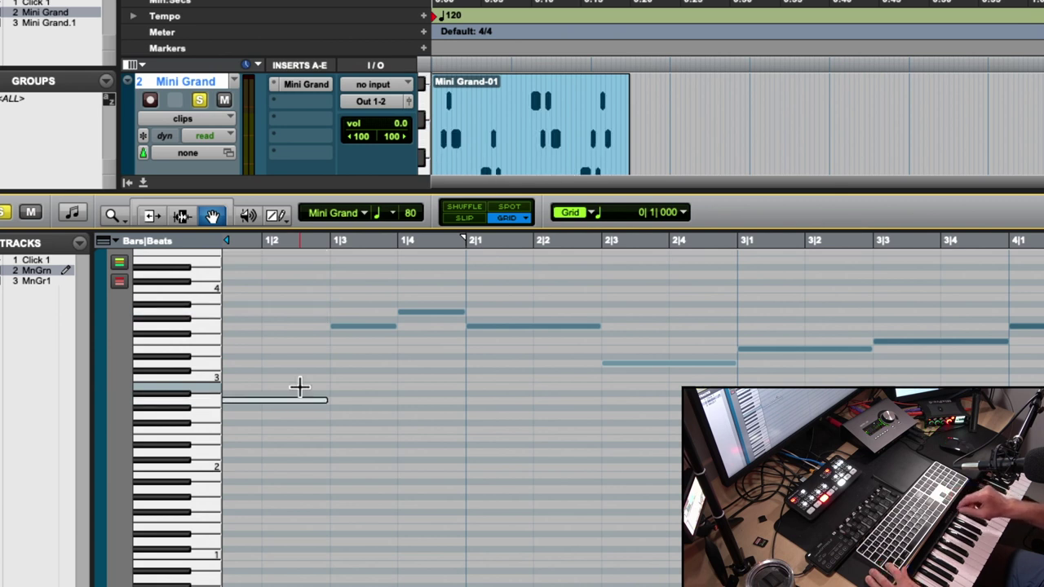
key("shift+Up")
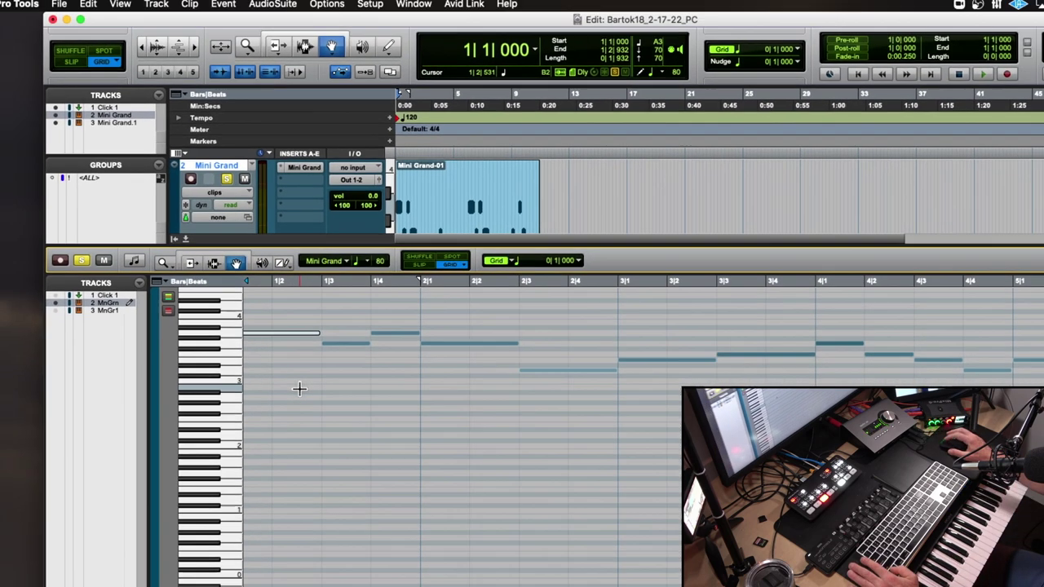
scroll(304, 327, "right", 1)
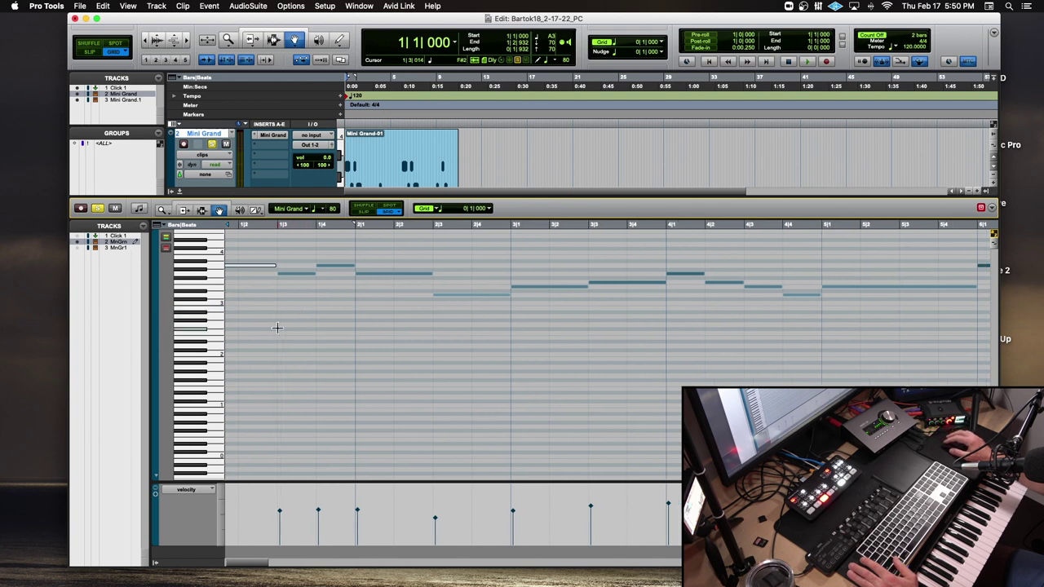
Activate the Pencil tool with the Line shape in the docked MIDI editor and look over the other pencil shapes
scroll(285, 328, "left", 3)
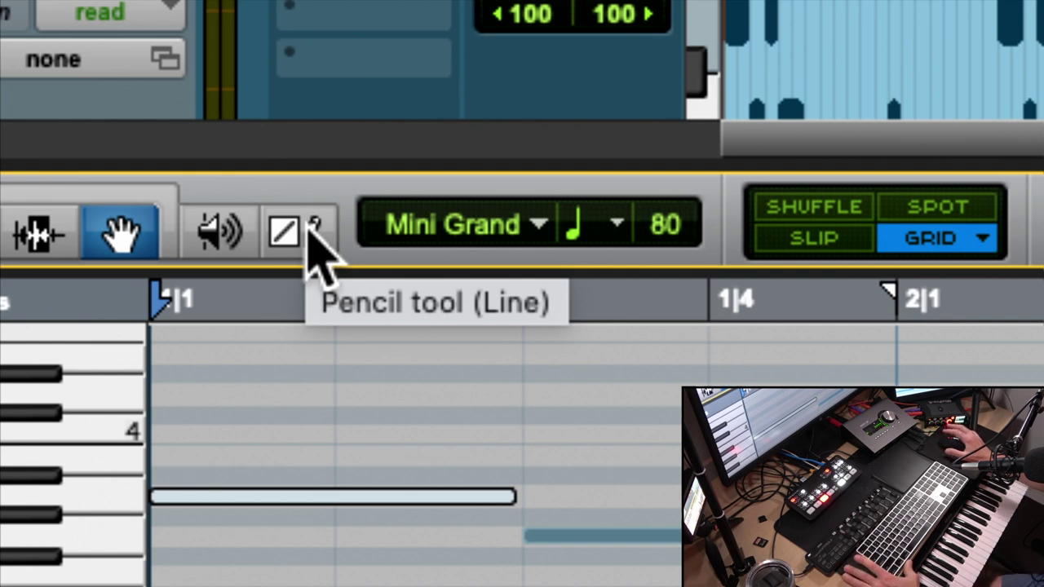
scroll(308, 225, "down", 3)
scroll(308, 225, "up", 10)
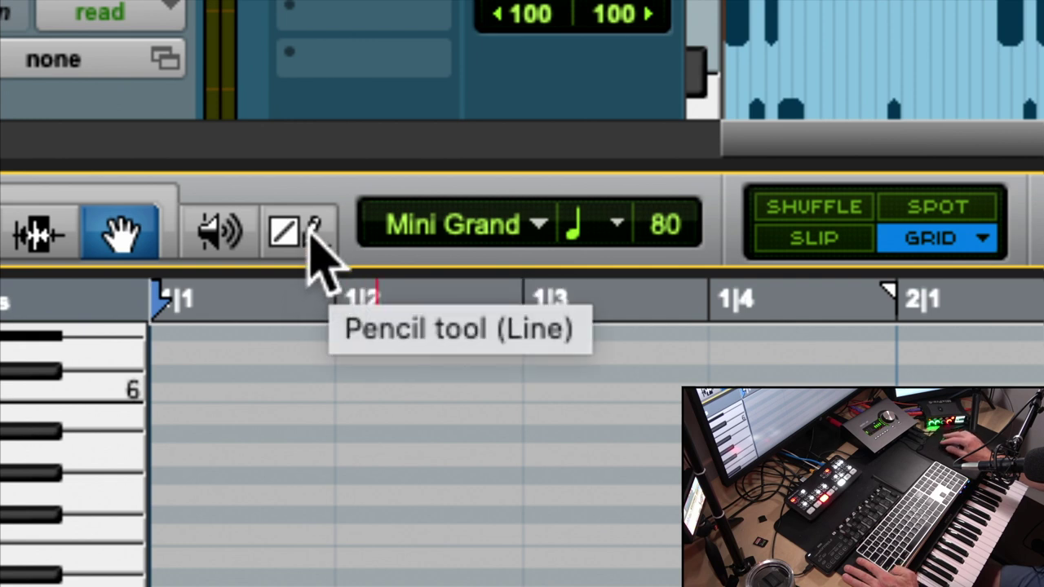
left_click(313, 238)
left_click(309, 229)
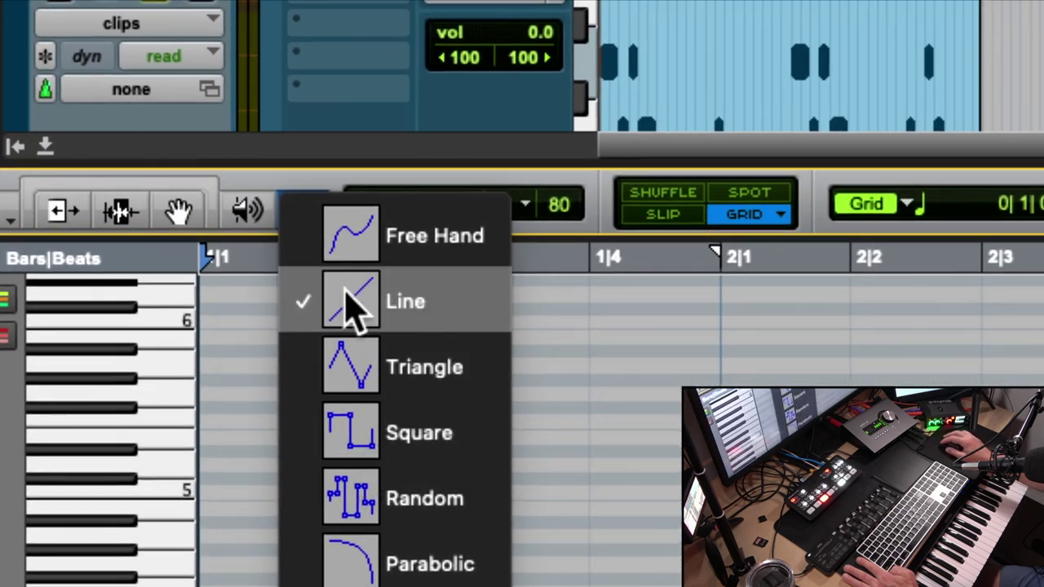
left_click(353, 295)
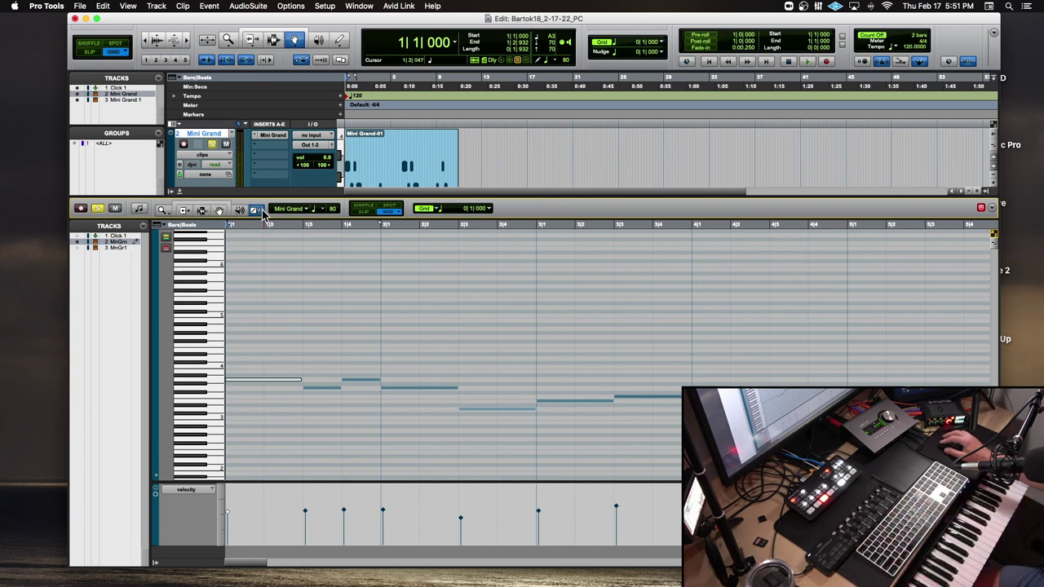
left_click(260, 210)
left_click(269, 218)
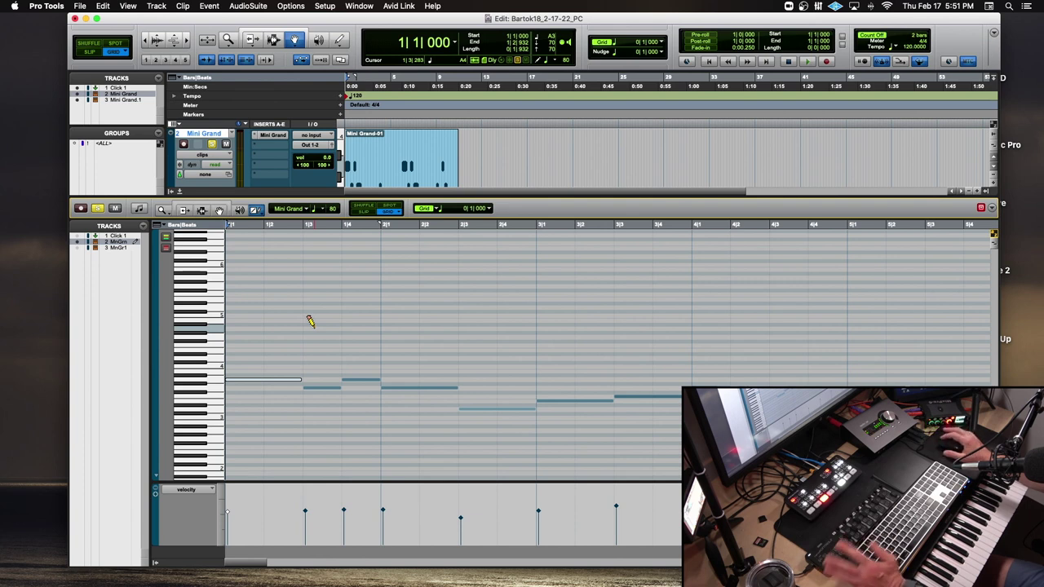
left_click(258, 212)
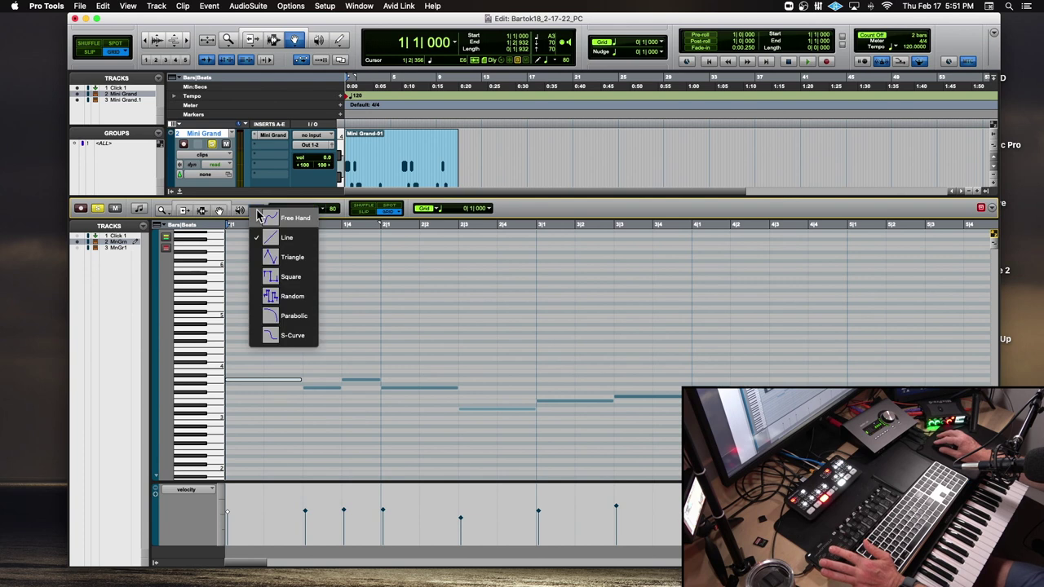
left_click(262, 220)
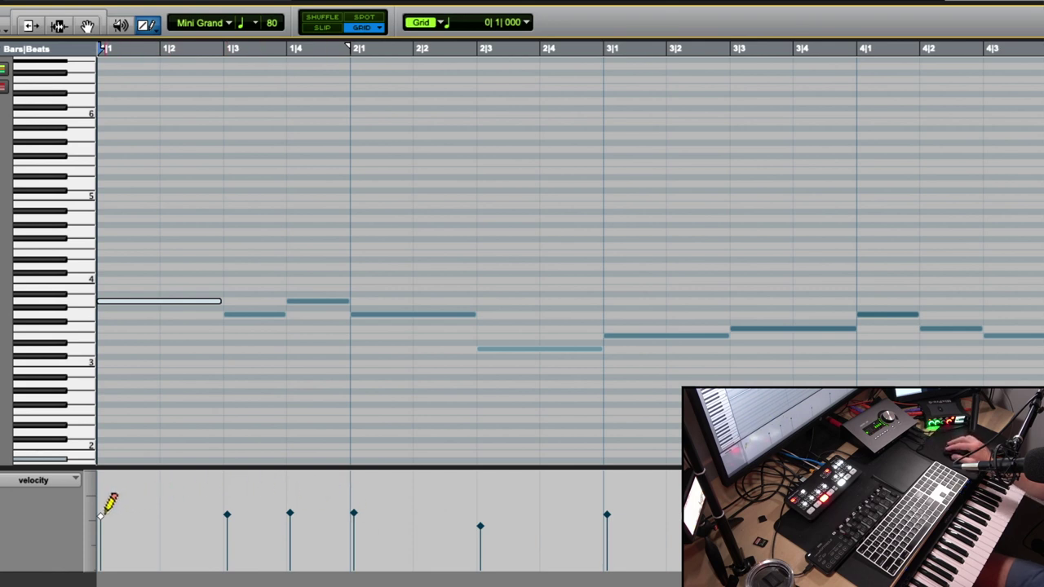
Redraw the note velocities with lines: level from bar 1 into bar 2, rising from 2|3 to 4|1, and falling to 5|1
left_click(208, 51)
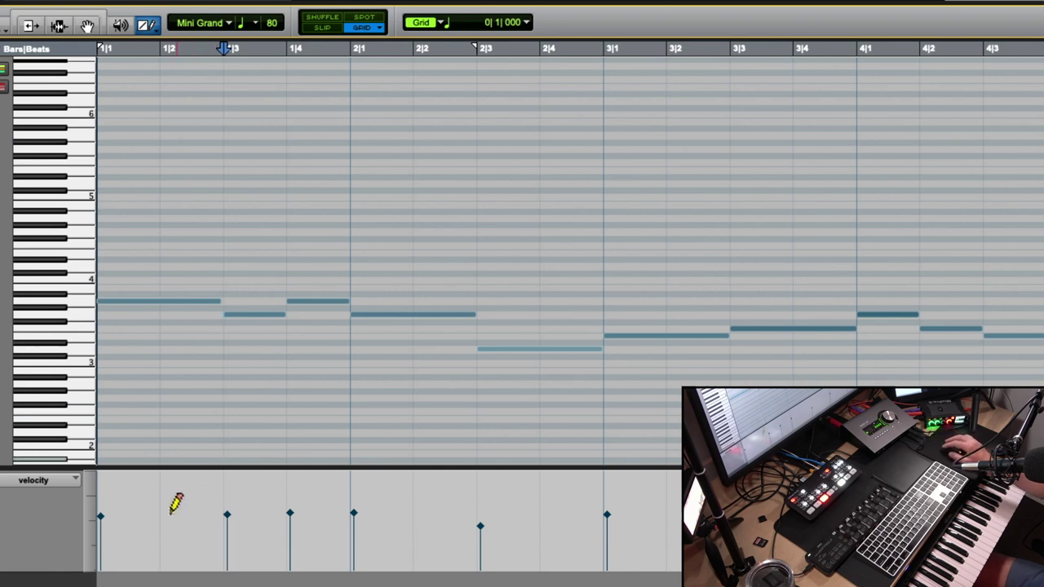
left_click_drag(99, 527, 401, 527)
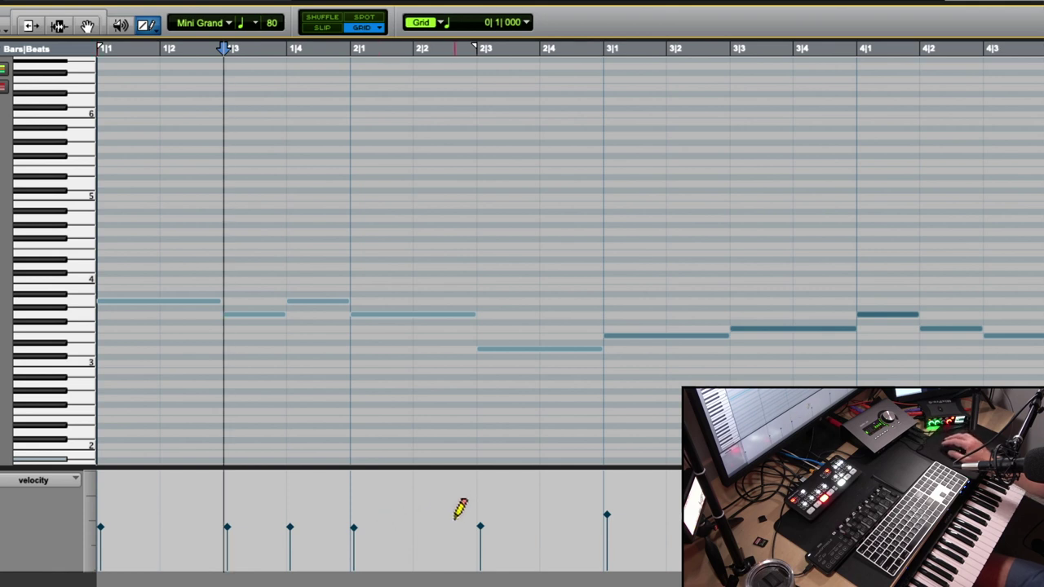
scroll(455, 519, "right", 10)
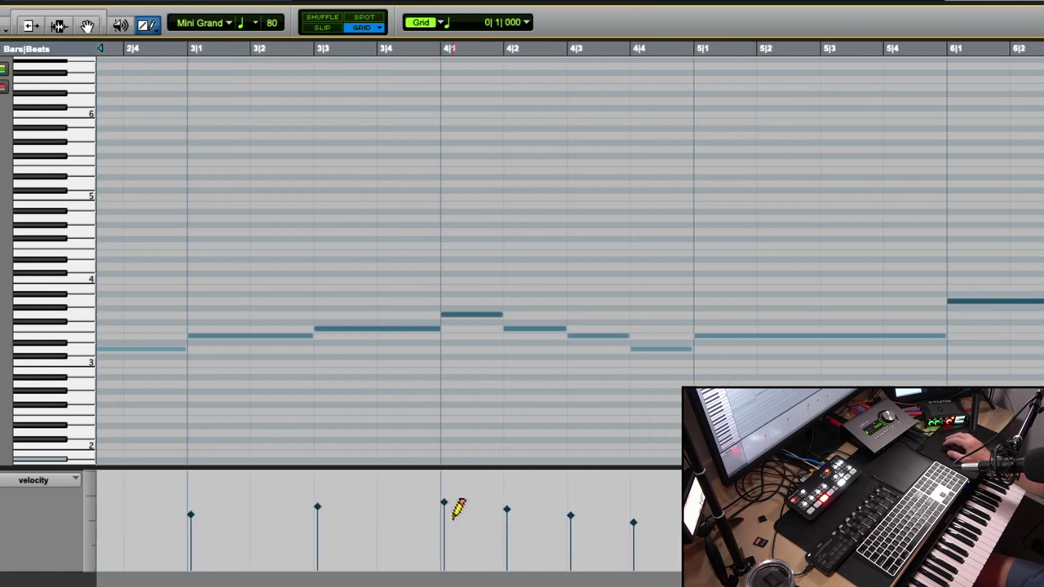
scroll(249, 495, "left", 3)
left_click_drag(173, 550, 416, 506)
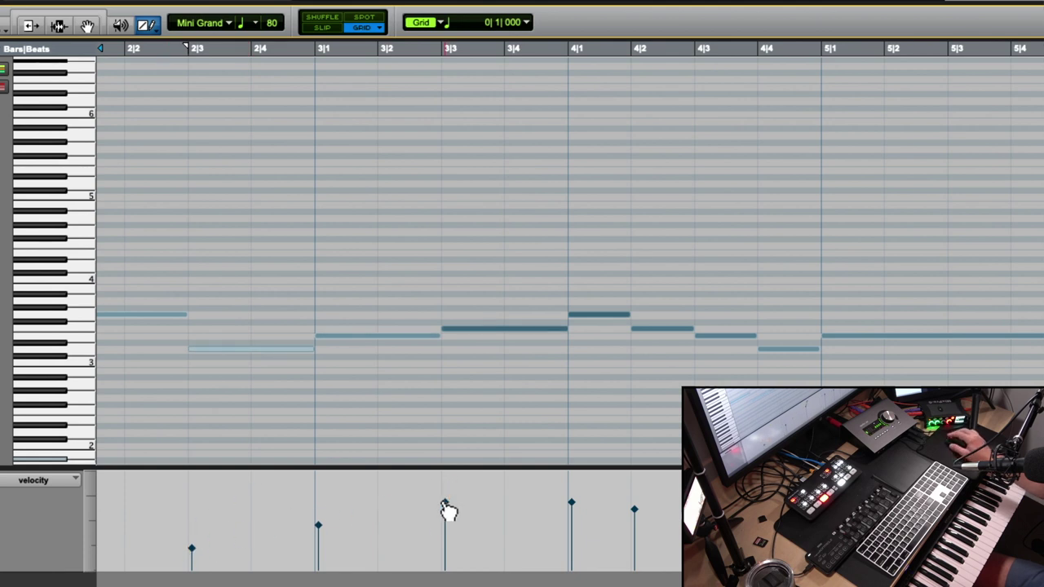
left_click(570, 494)
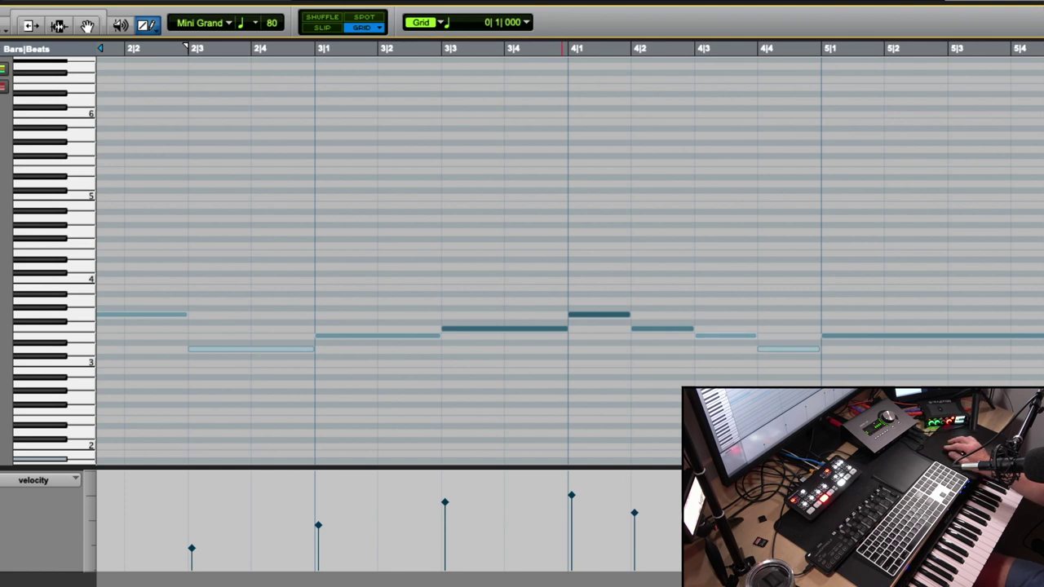
left_click(824, 540)
left_click(824, 525)
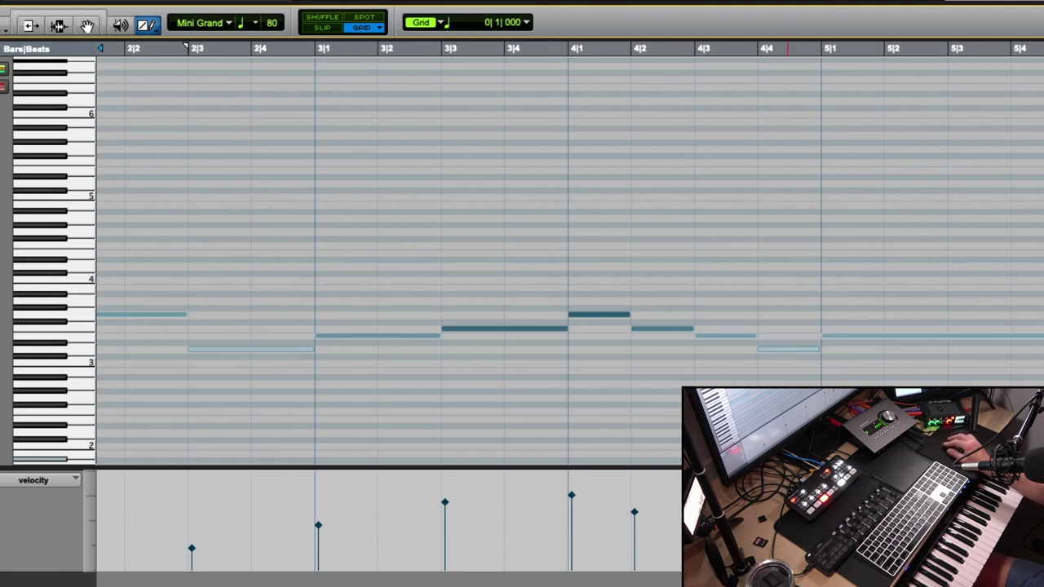
Play back the phrase from the start and review the redrawn velocities across the opening bars
key("Return")
key("space")
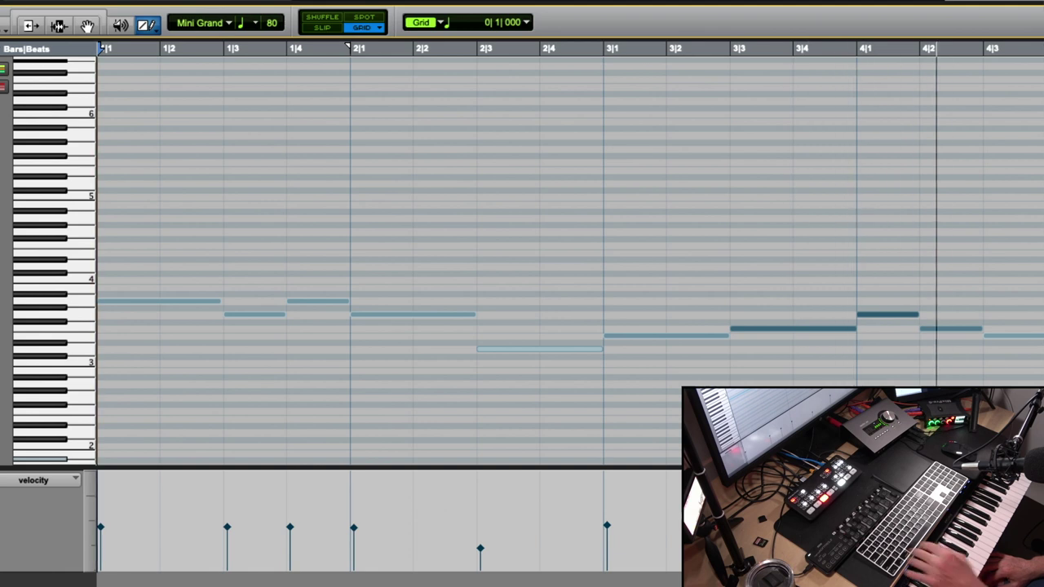
key("r")
key("space")
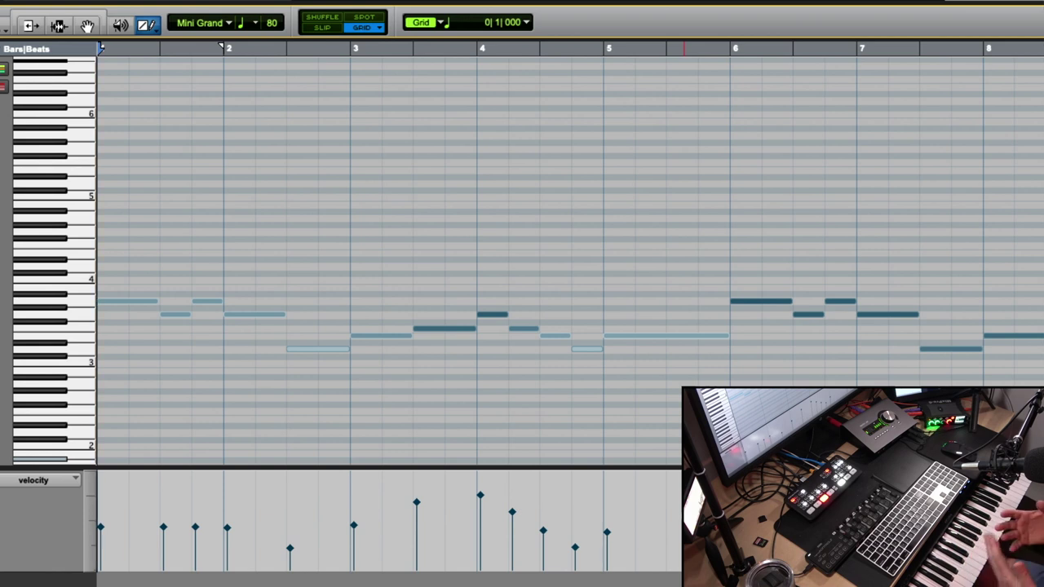
scroll(684, 424, "right", 2)
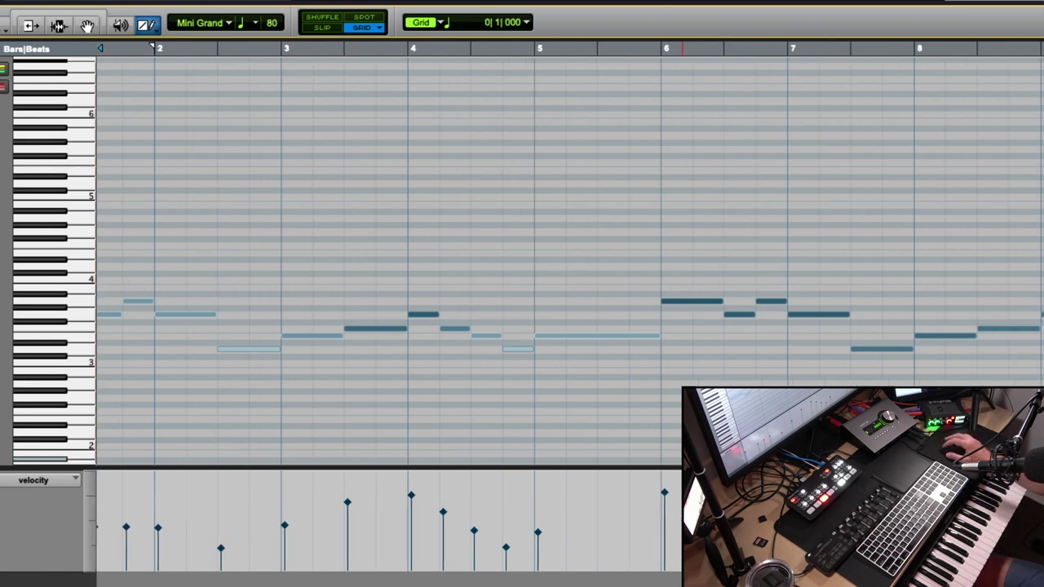
scroll(684, 424, "left", 2)
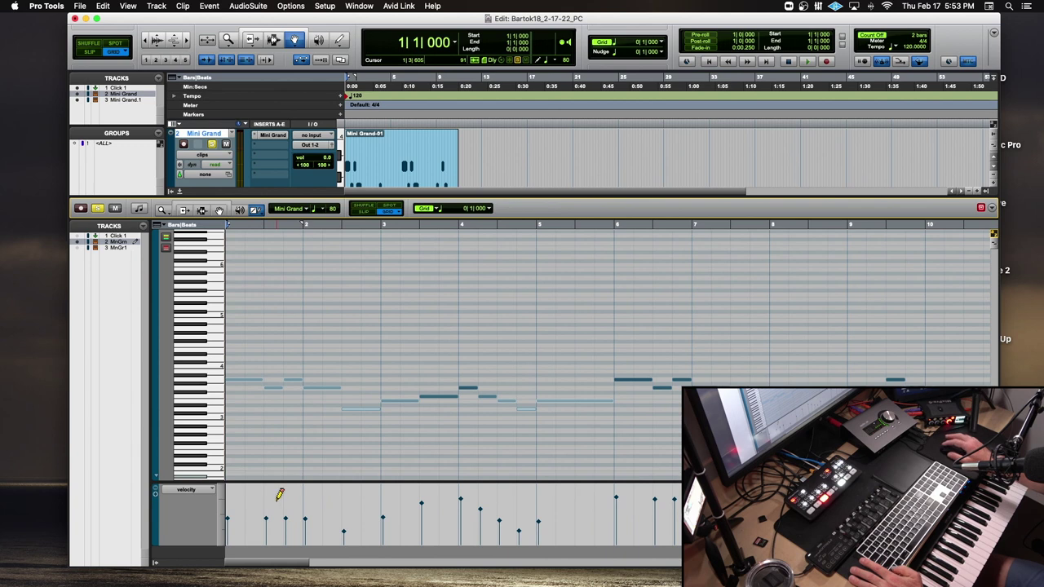
scroll(459, 432, "right", 10)
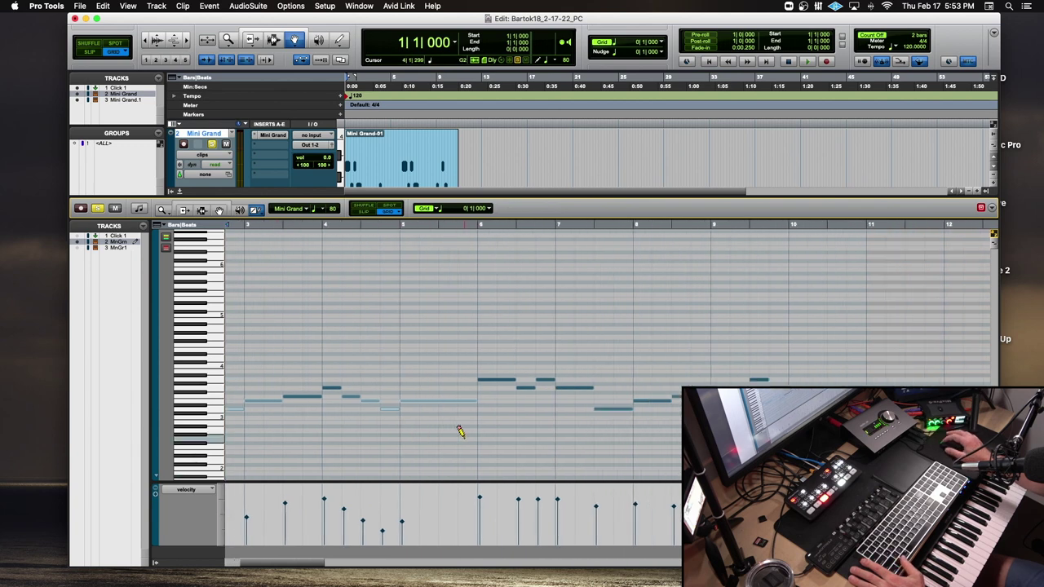
scroll(464, 433, "left", 10)
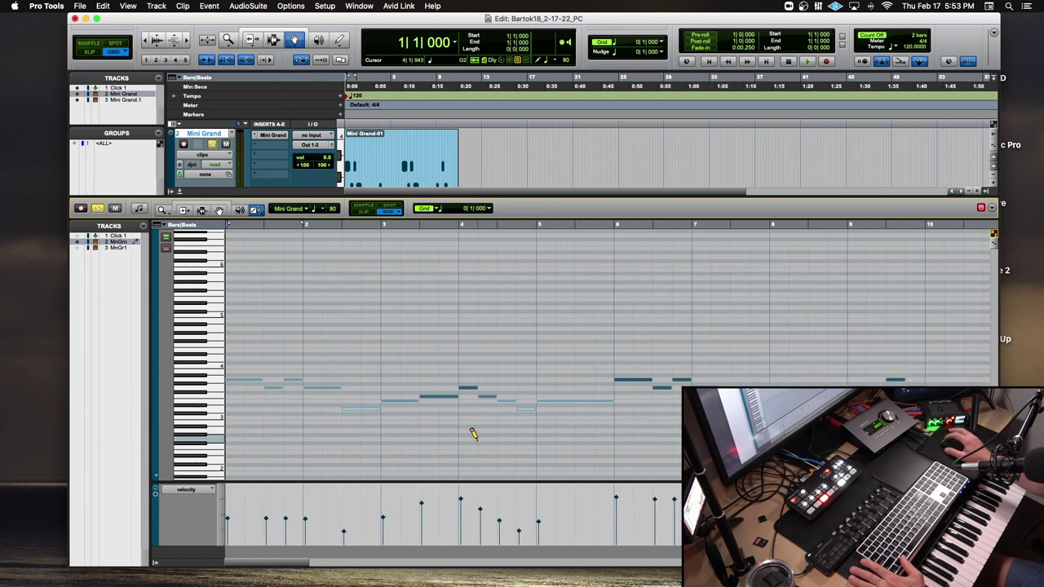
Inspect bar 1's notes up close by changing the piano roll's horizontal zoom and its note height
scroll(473, 433, "down", 1)
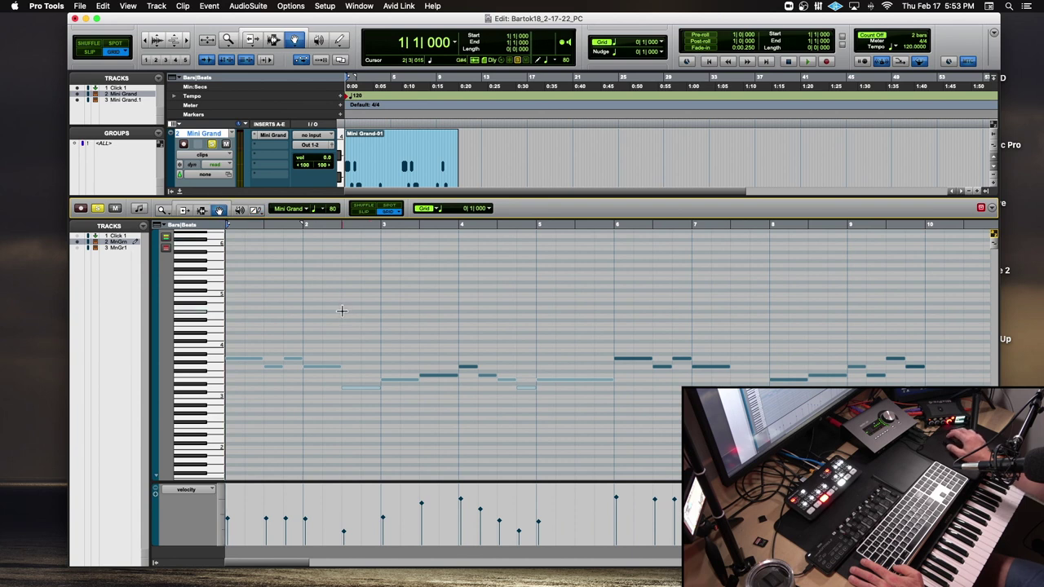
key("t")
key("t")
key("t")
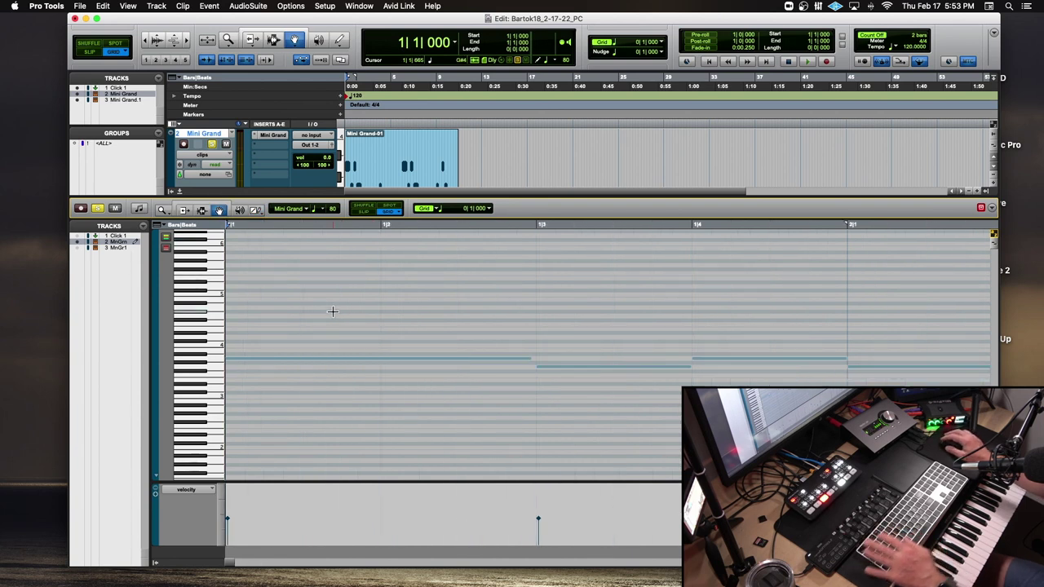
left_click(327, 360)
left_click(329, 360)
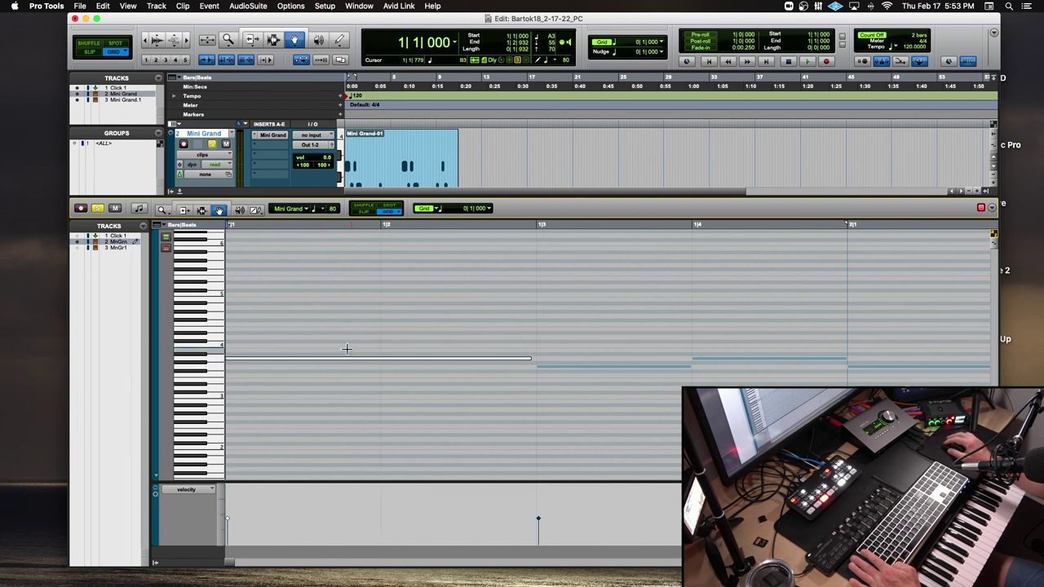
left_click(993, 245)
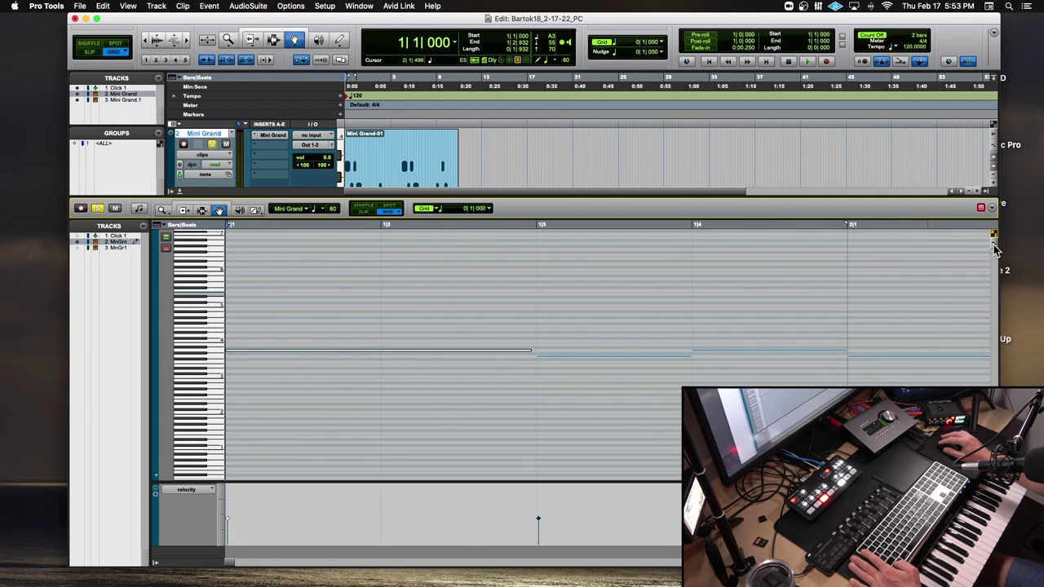
left_click_drag(993, 242, 994, 240)
left_click(993, 242)
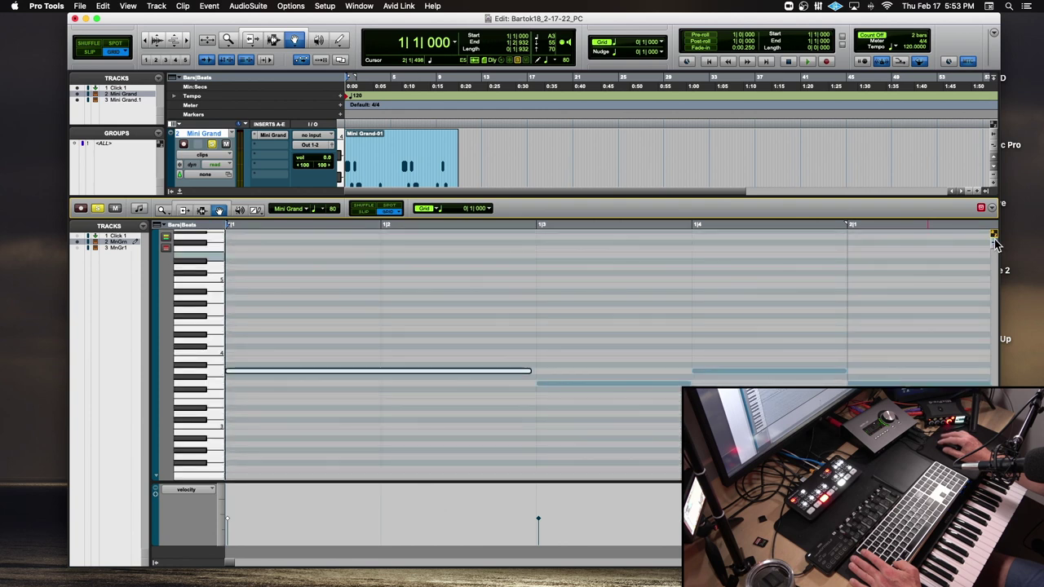
left_click(993, 242)
left_click(994, 242)
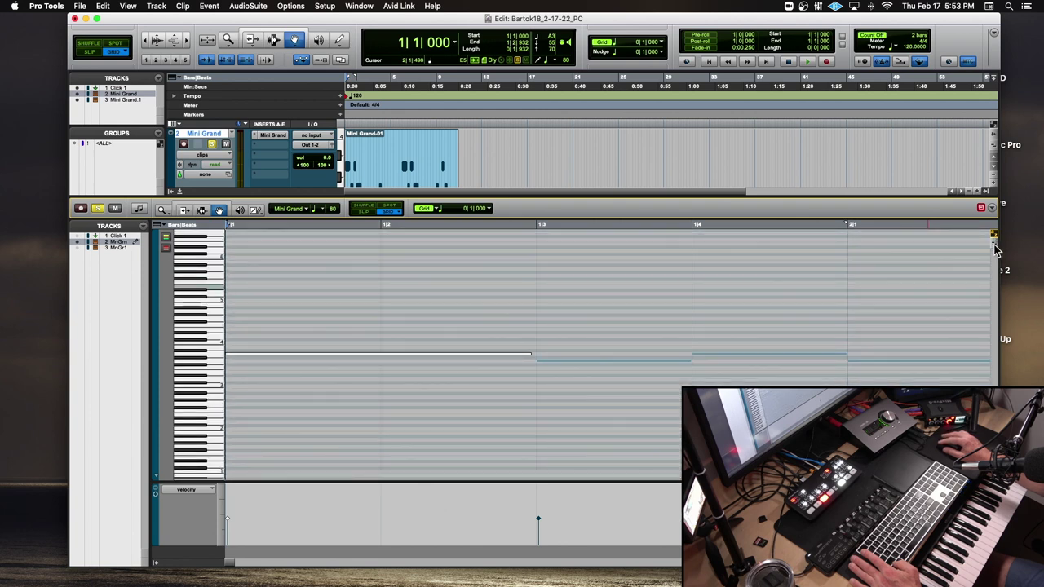
left_click(993, 245)
left_click(994, 243)
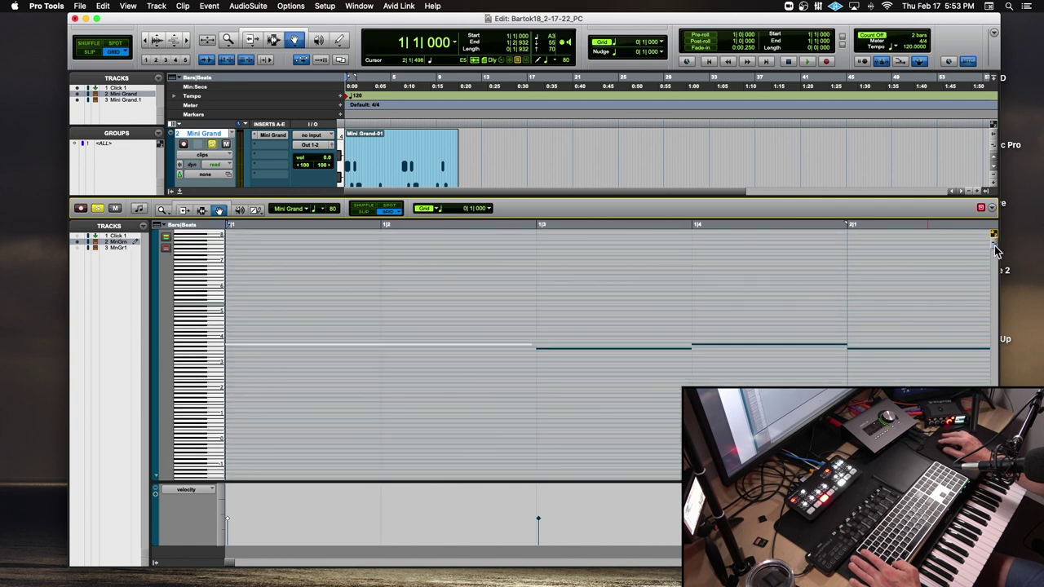
left_click(733, 229)
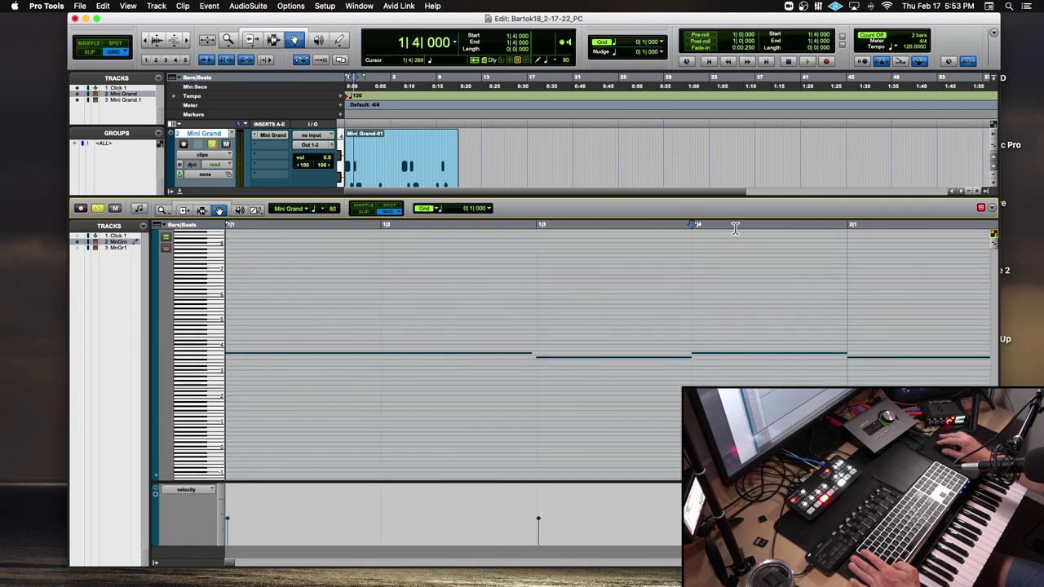
left_click(993, 243)
left_click(994, 243)
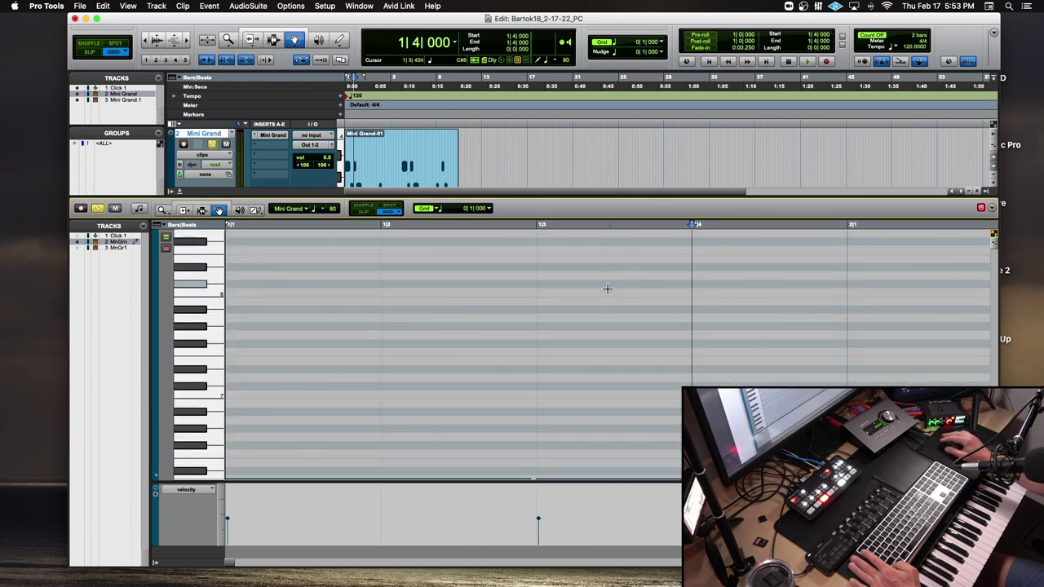
scroll(495, 331, "down", 15)
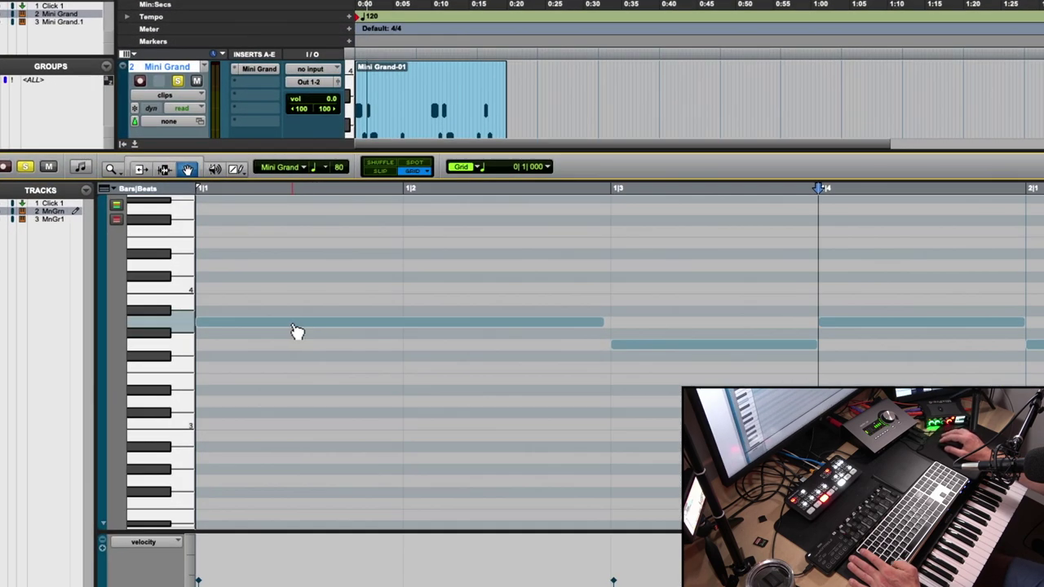
Try duplicating bar 1's first note from A3 up to C4, and undo the duplicate
left_click(296, 325)
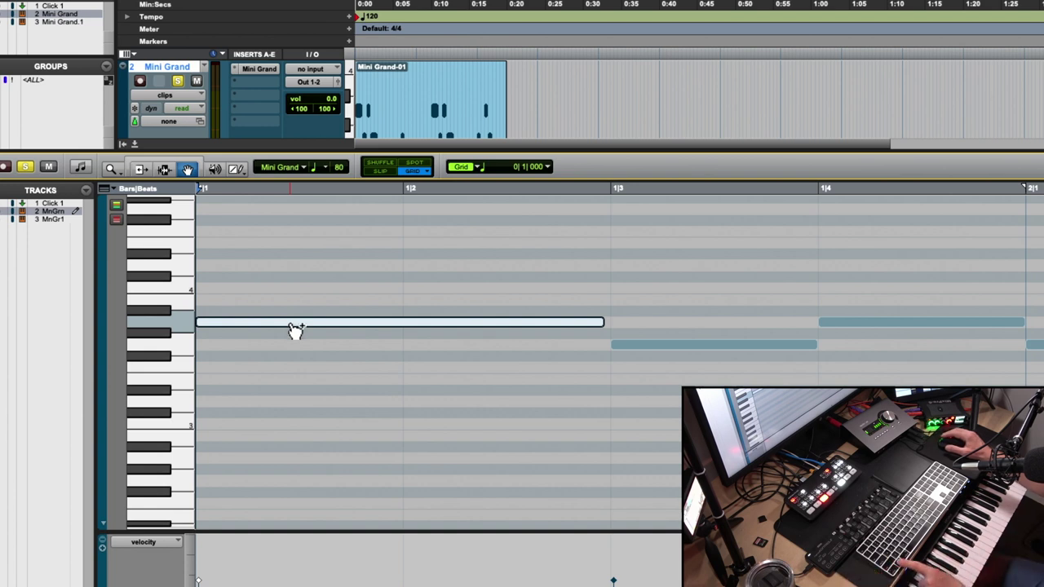
left_click_drag(288, 329, 286, 297)
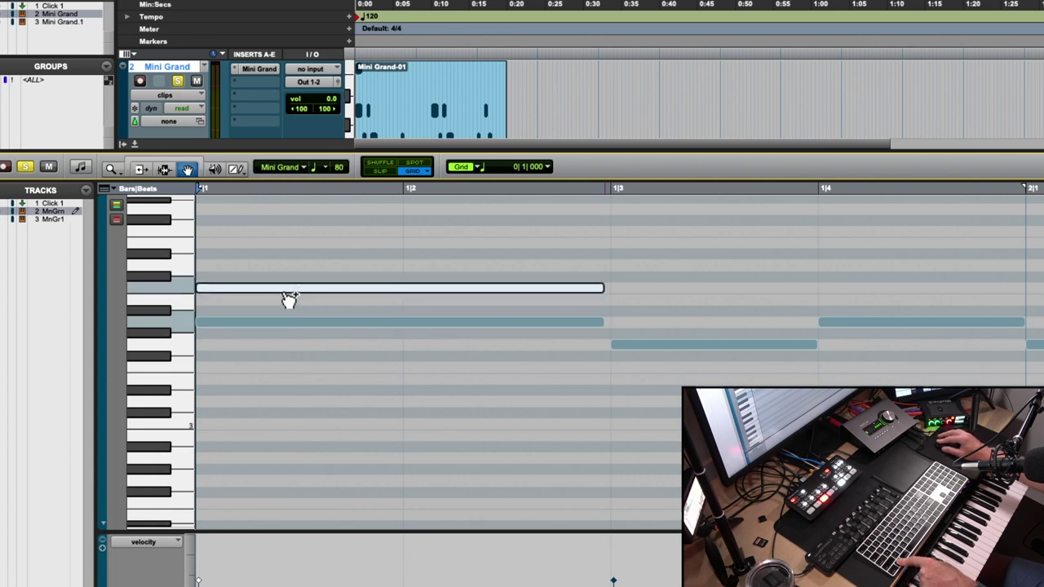
key("super+bracketright")
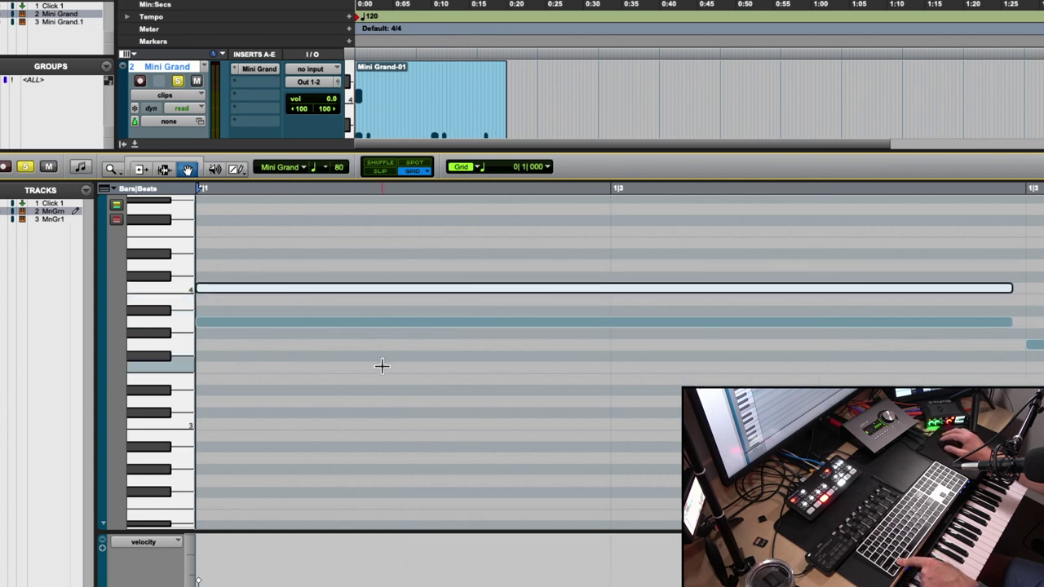
key("super+z")
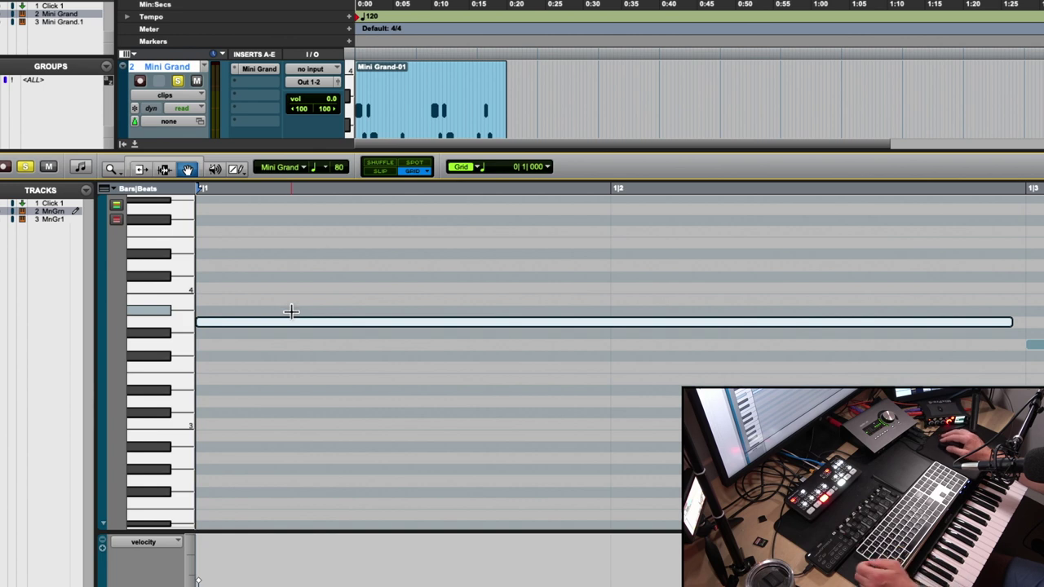
Set the MIDI editor grid to 1/2 note and pencil in a half note on C4 at the start of bar 1
left_click(236, 169)
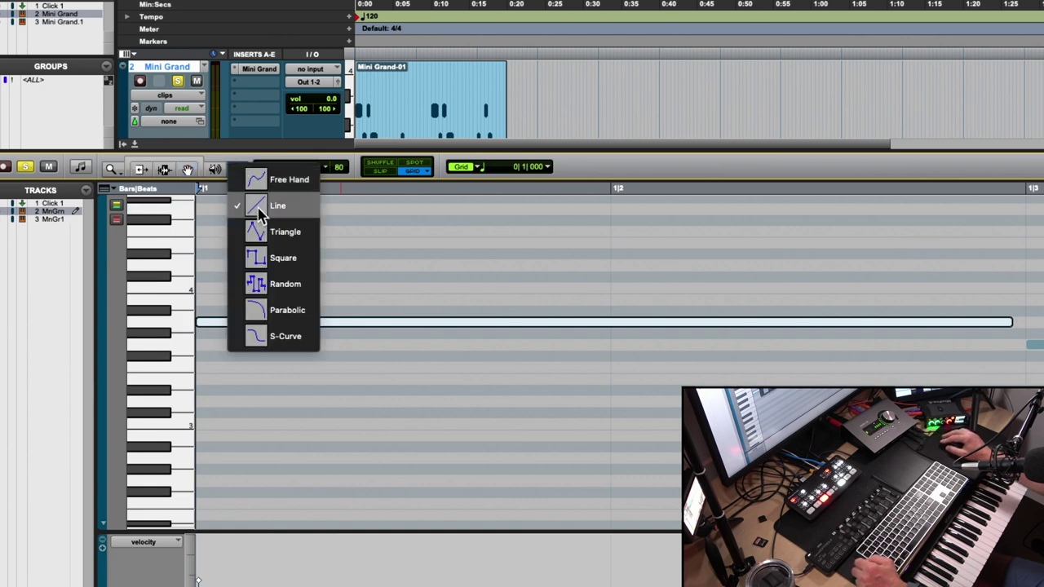
left_click(261, 207)
key("r")
key("r")
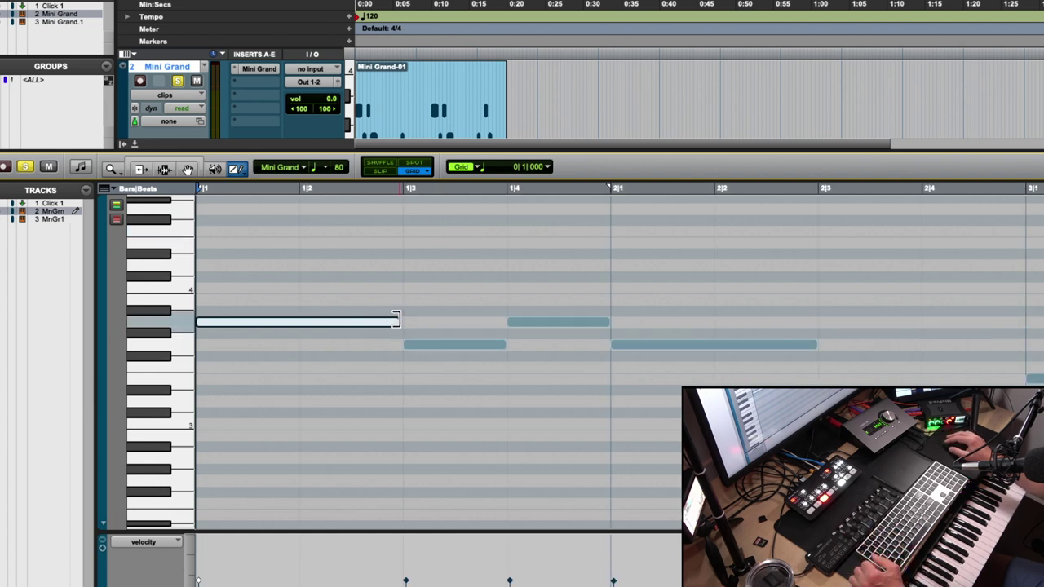
left_click(550, 167)
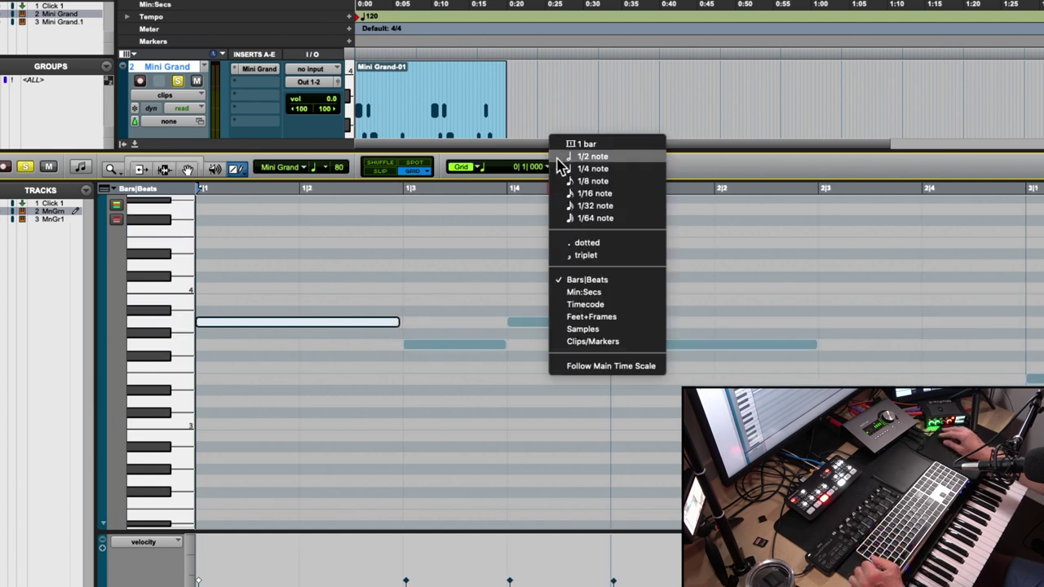
left_click(563, 167)
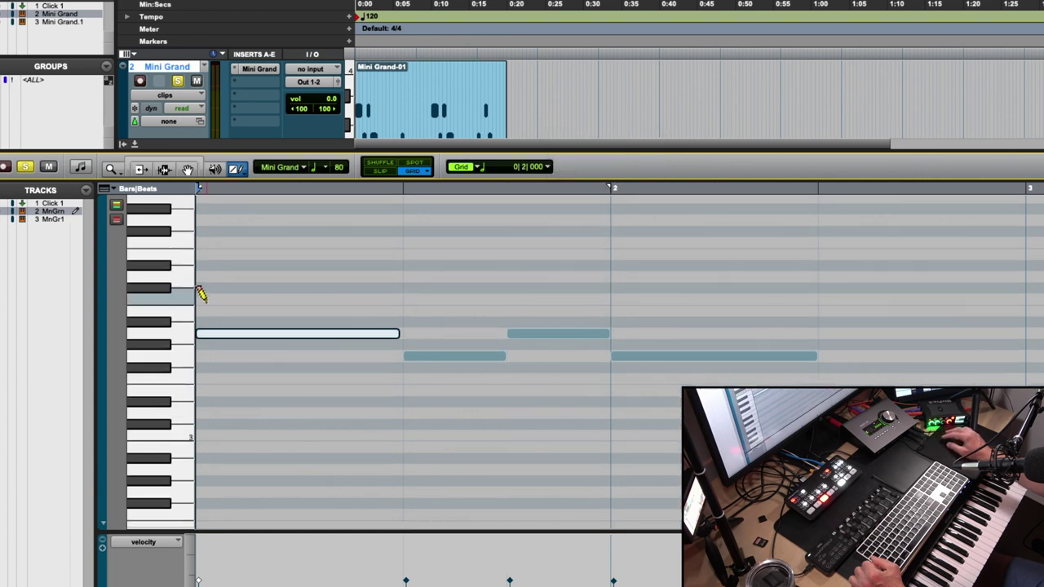
left_click(200, 295)
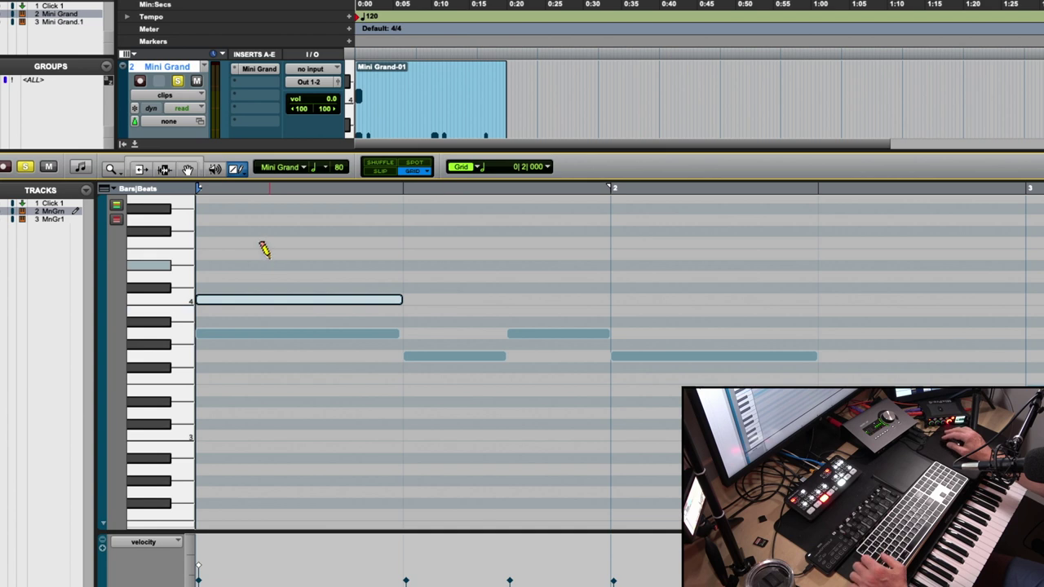
Enlarge the velocity lane beneath the piano-roll notes
left_click(188, 168)
scroll(345, 448, "down", 6)
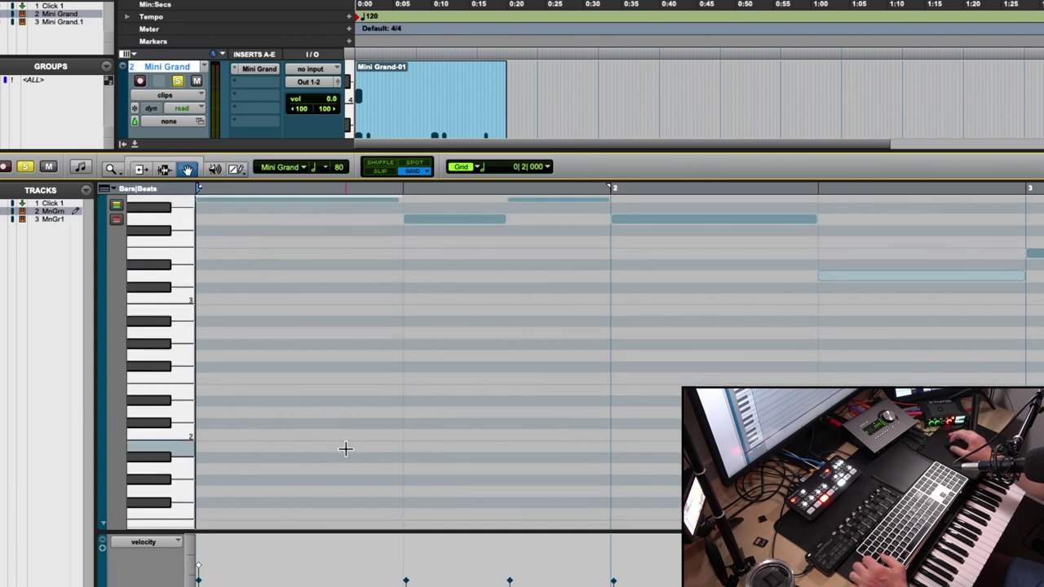
scroll(344, 449, "up", 5)
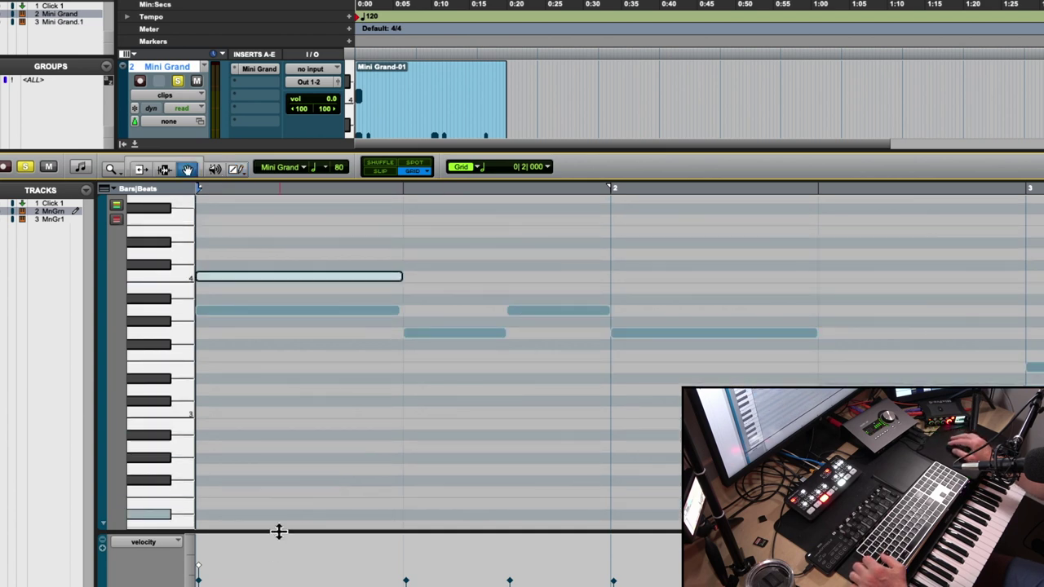
left_click_drag(278, 530, 291, 411)
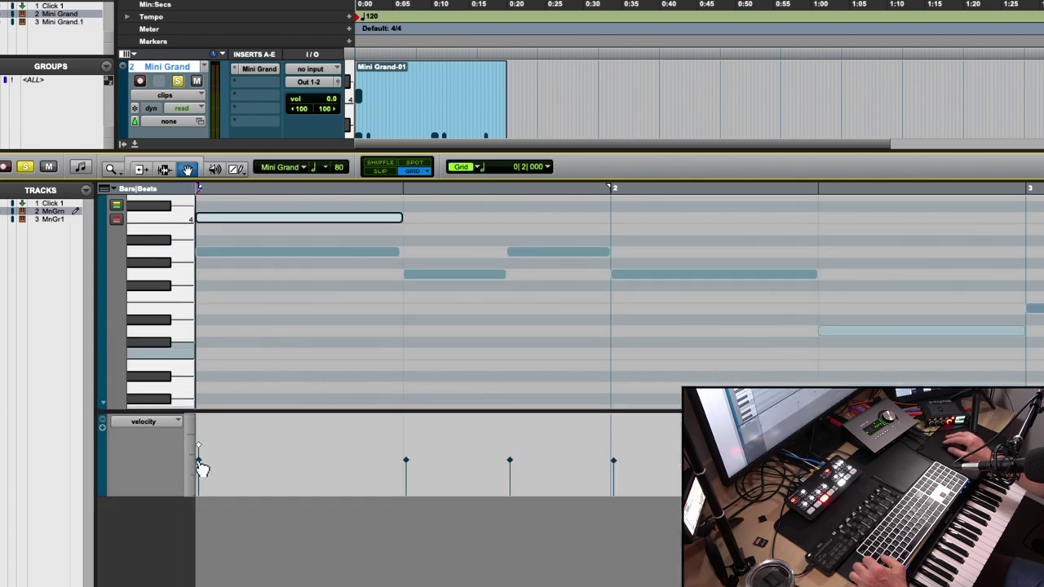
Lower the velocity of the C4 note at bar 1 to match the note below it, and play from the start
left_click(199, 451)
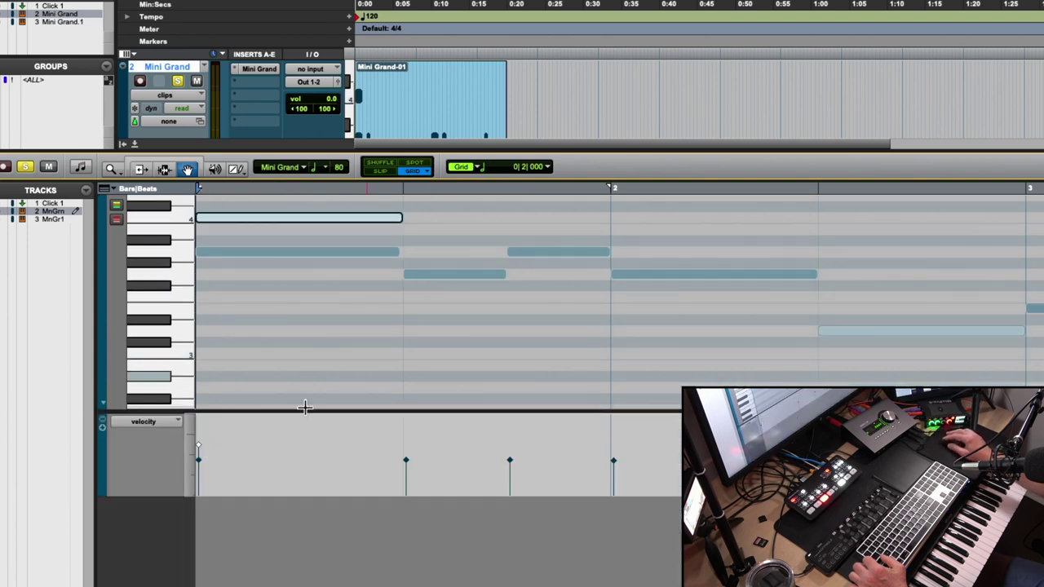
left_click_drag(203, 449, 204, 464)
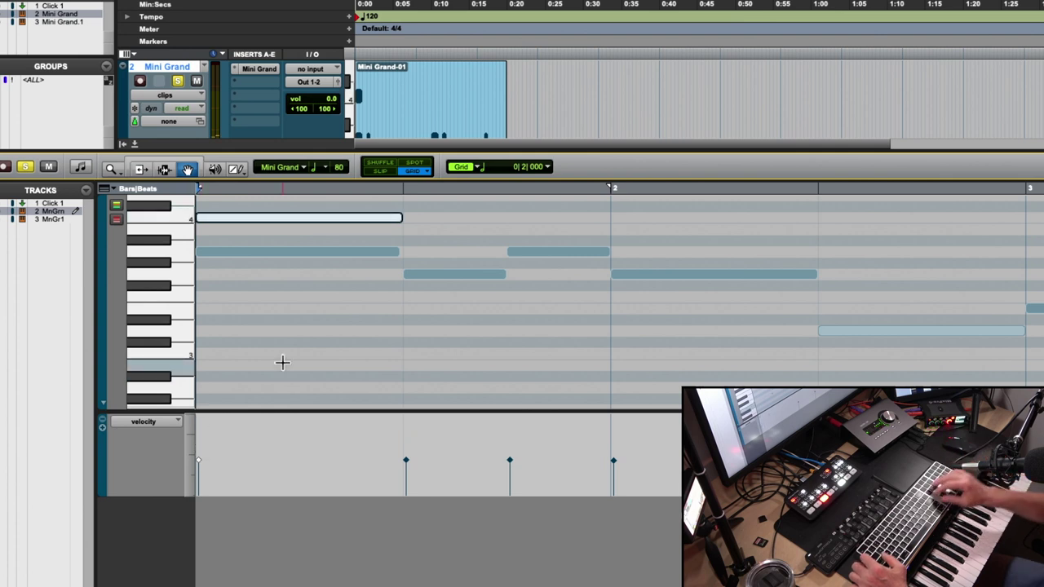
key("Return")
key("space")
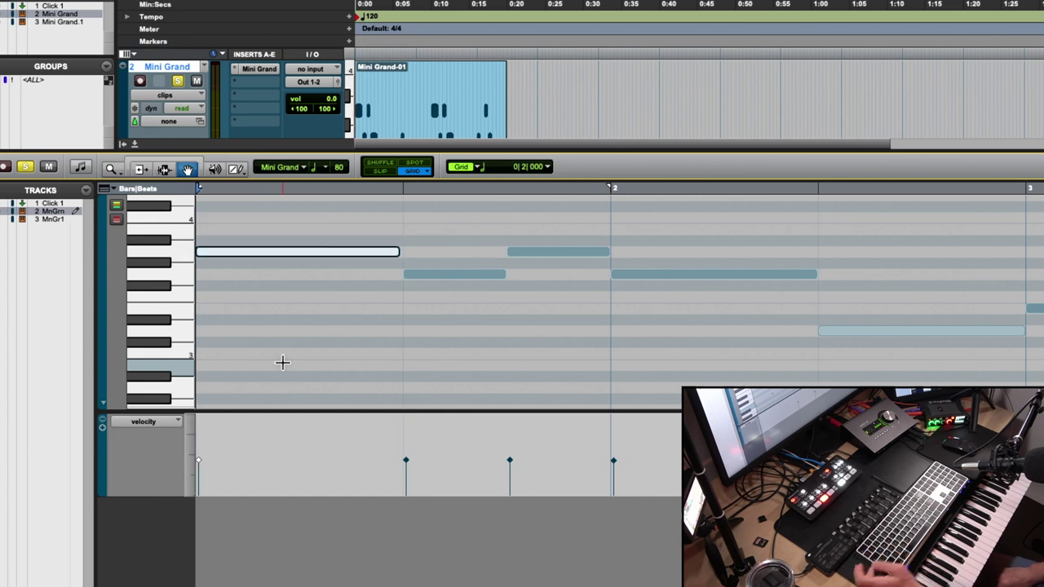
Draw a half-note chord of D3, F3, A3 and C4 at bar 13, undoing the stray note before it
scroll(282, 362, "up", 3)
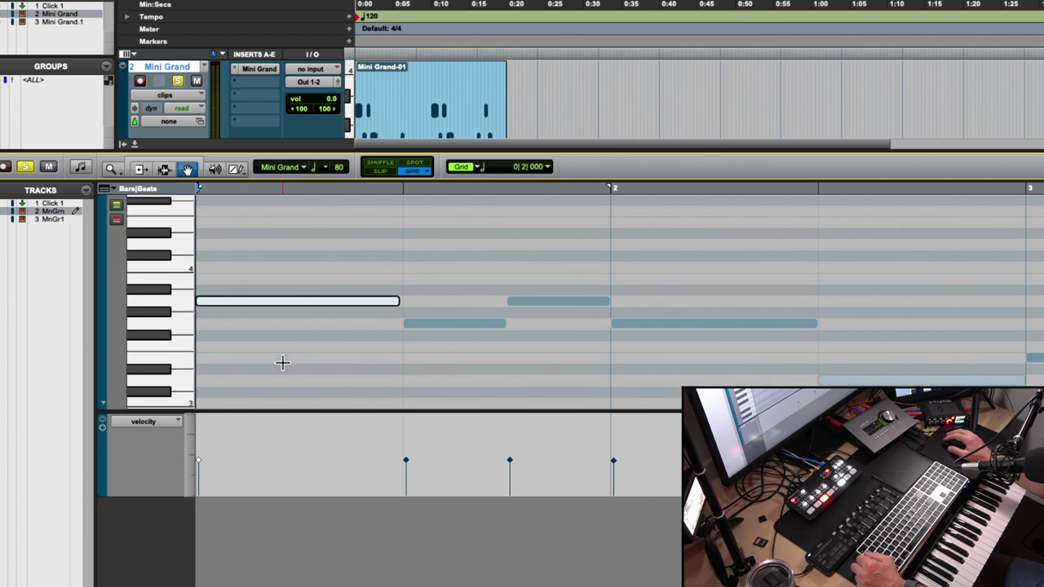
key("r")
key("r")
key("r")
key("r")
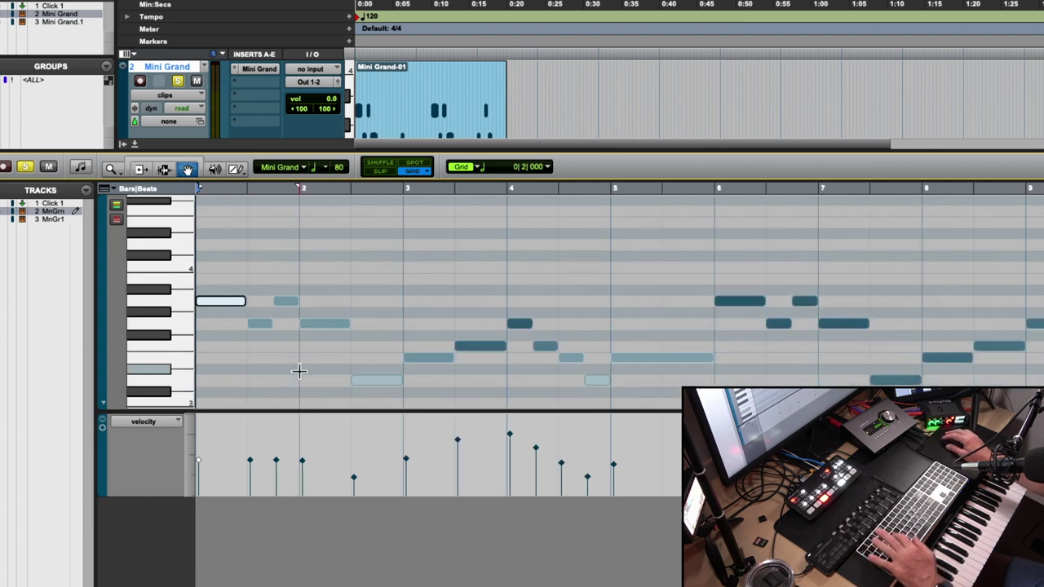
scroll(299, 371, "down", 2)
key("t")
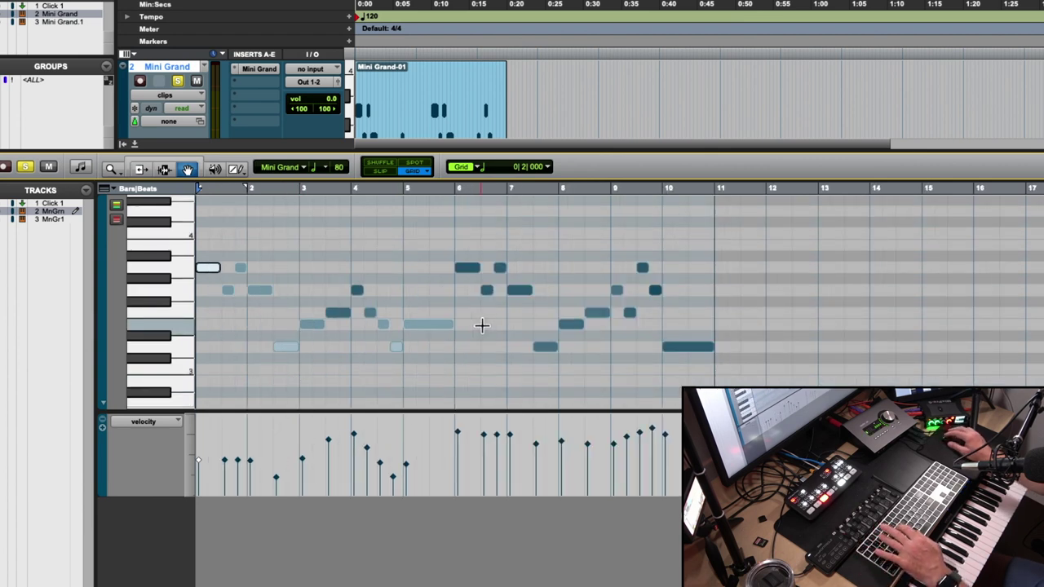
key("t")
scroll(540, 324, "right", 10)
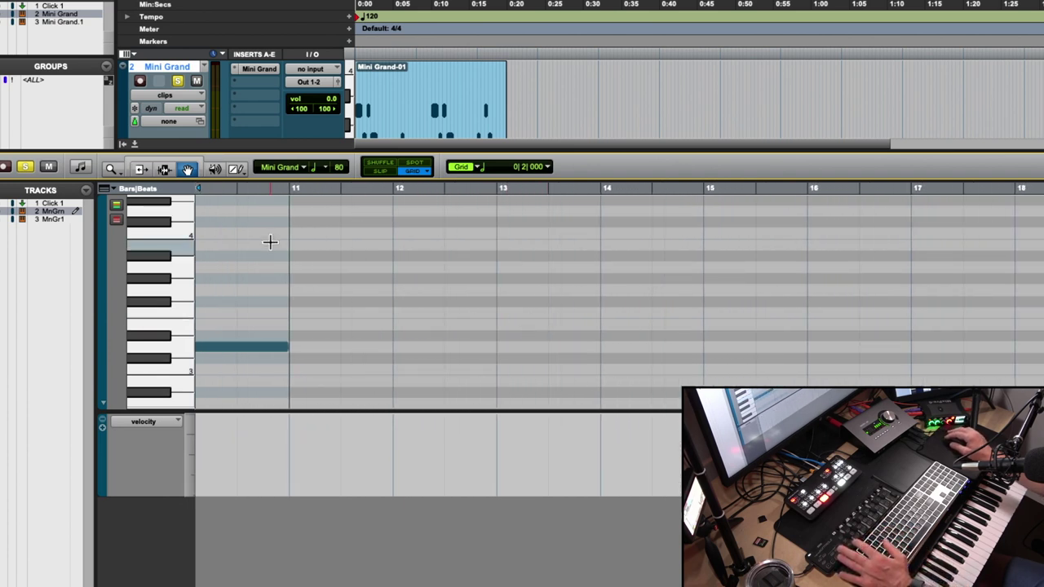
left_click_drag(243, 178, 259, 204)
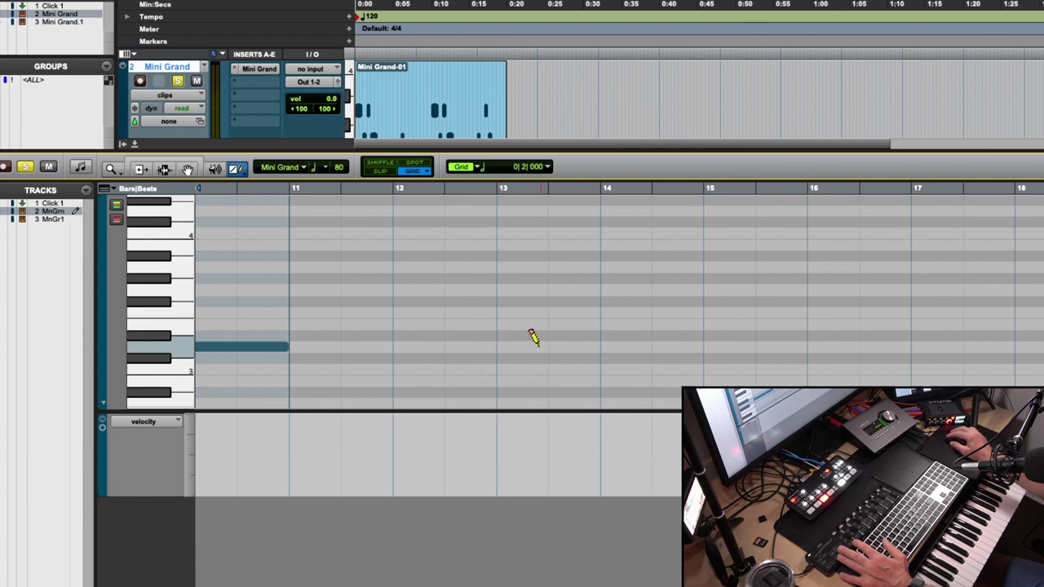
left_click(498, 344)
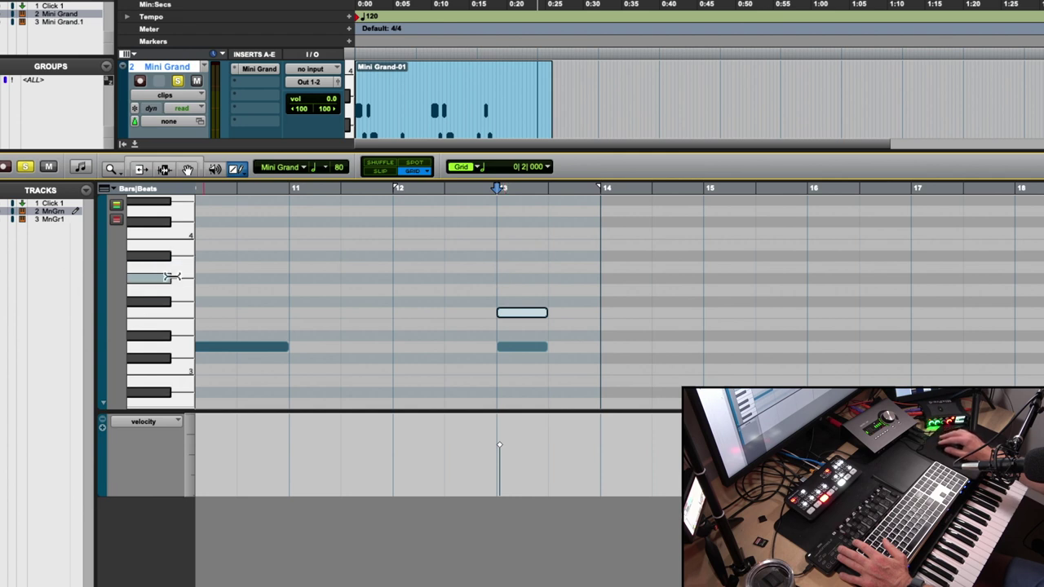
left_click(514, 234)
left_click(462, 195)
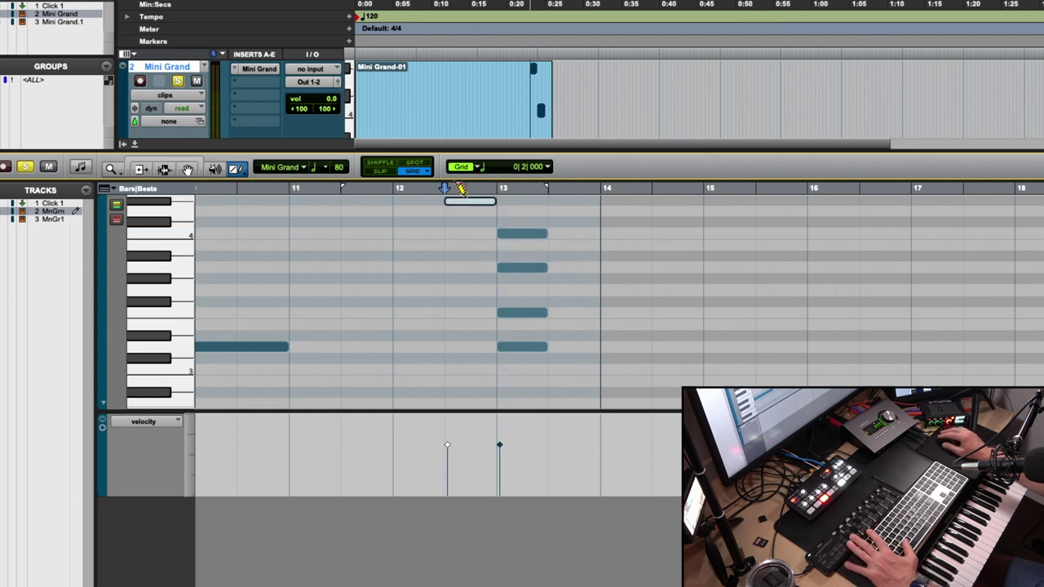
key("super+z")
Play back the drawn chord from the middle of bar 12
left_click(438, 189)
key("space")
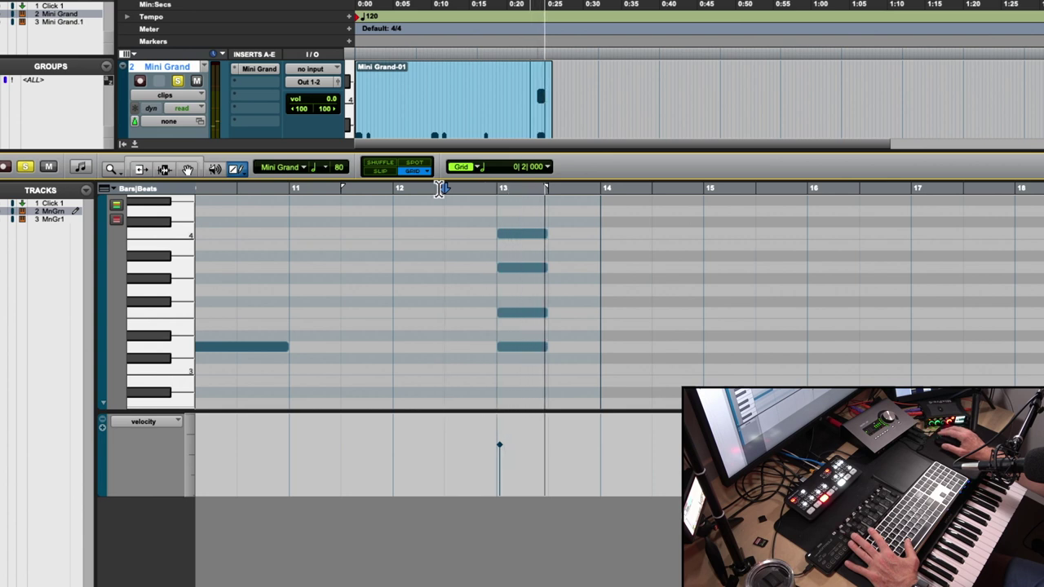
key("space")
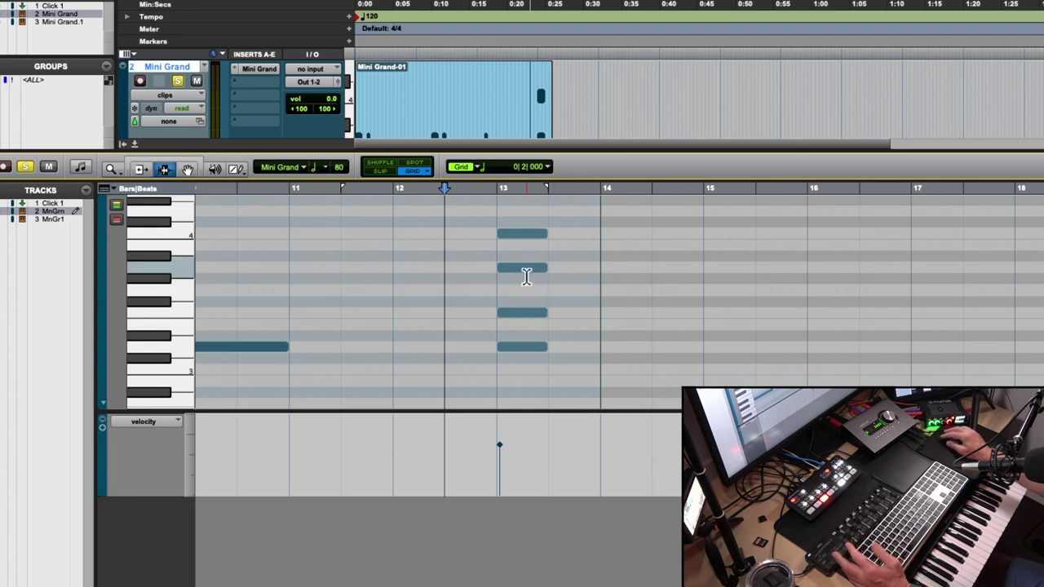
Try extending all four chord notes to the start of bar 16 and audition the sustained chord
left_click_drag(489, 275, 538, 277)
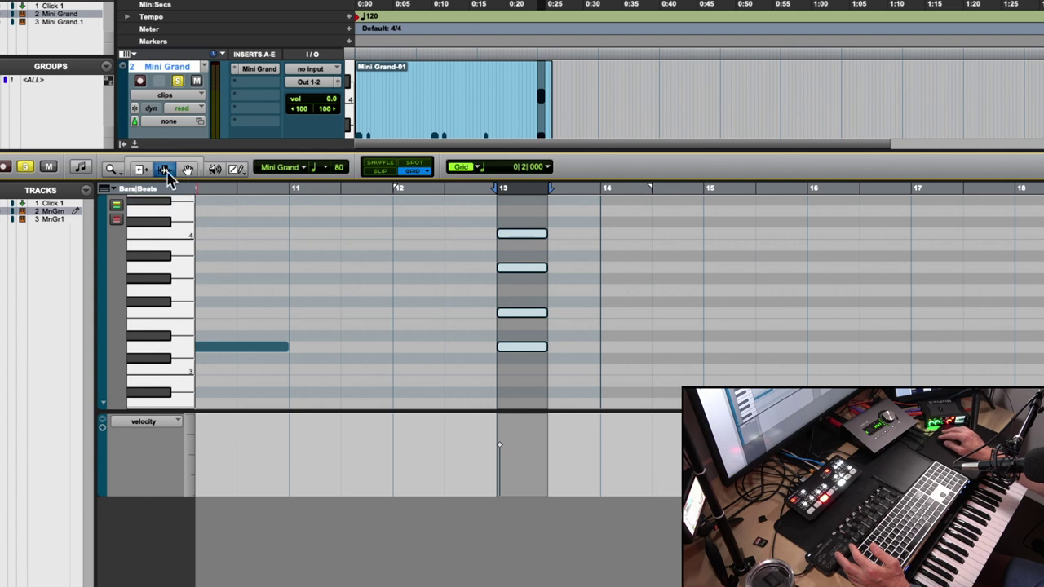
left_click_drag(558, 238, 807, 254)
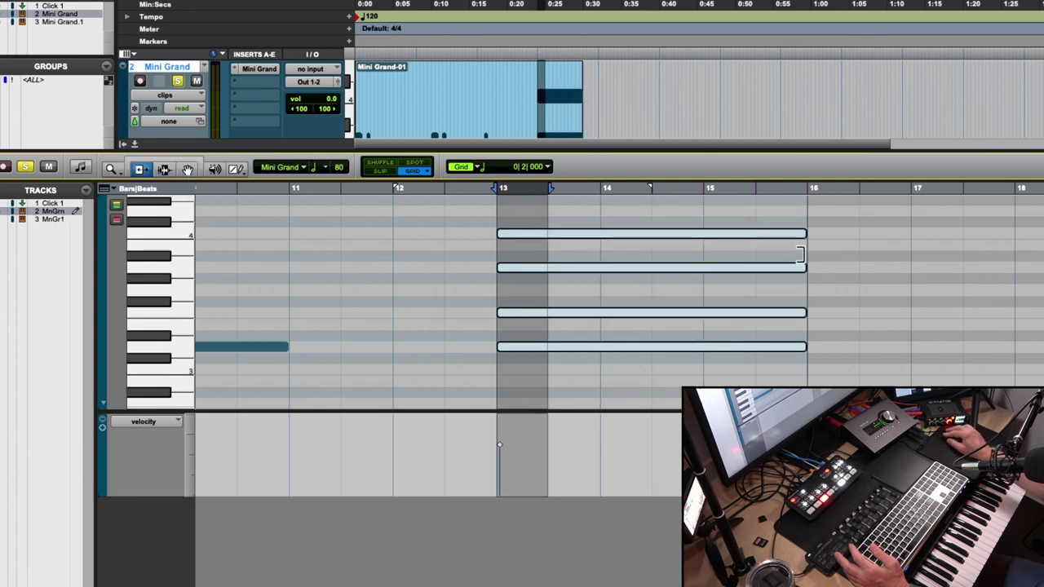
left_click(446, 193)
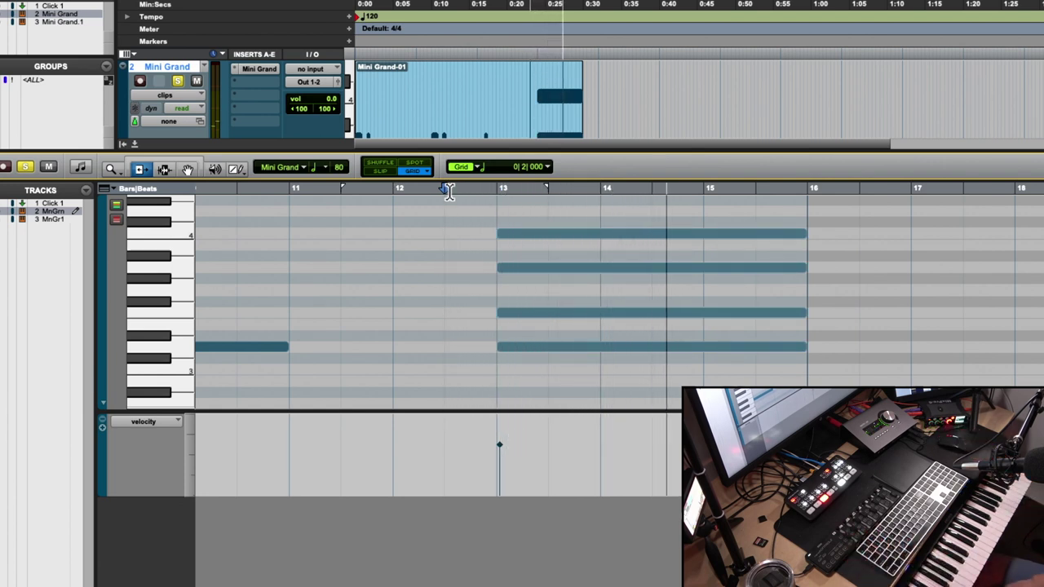
key("space")
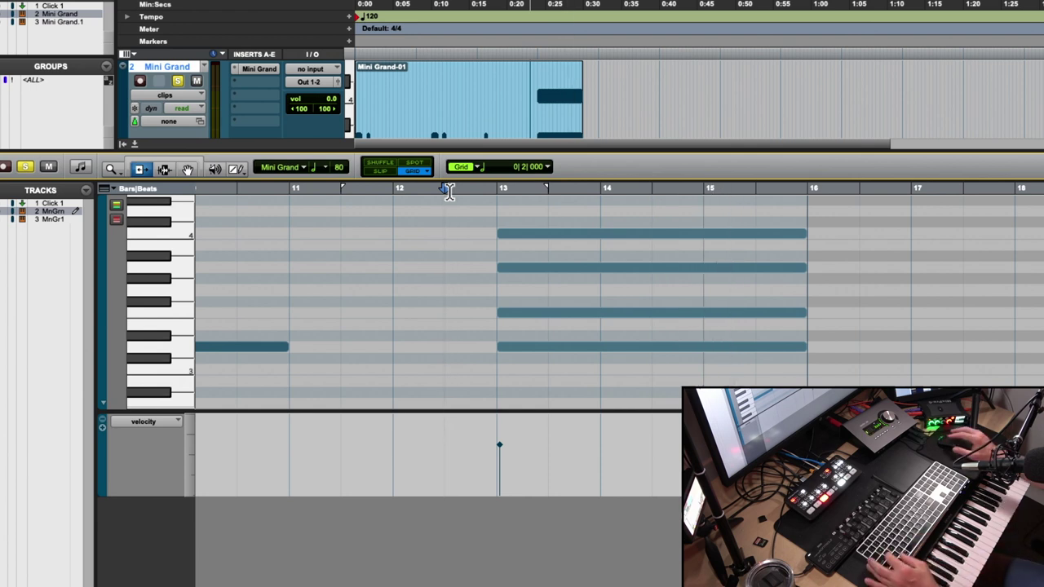
key("super+z")
Duplicate the selected half-note chord four times in succession after bar 13
scroll(605, 226, "down", 3)
scroll(566, 237, "up", 5)
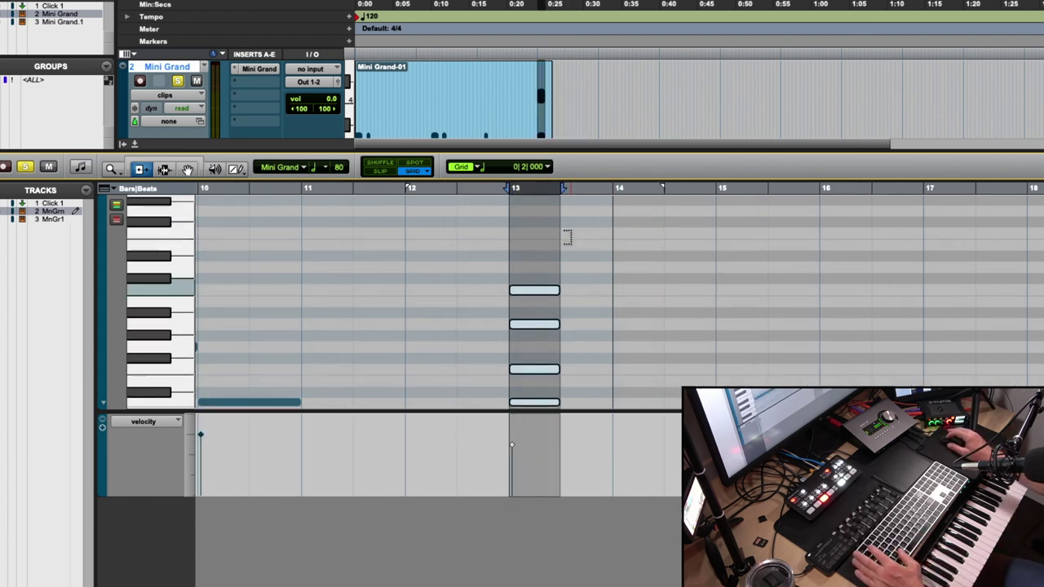
scroll(567, 236, "down", 2)
key("super+d")
key("super+d")
key("super+d")
key("super+d")
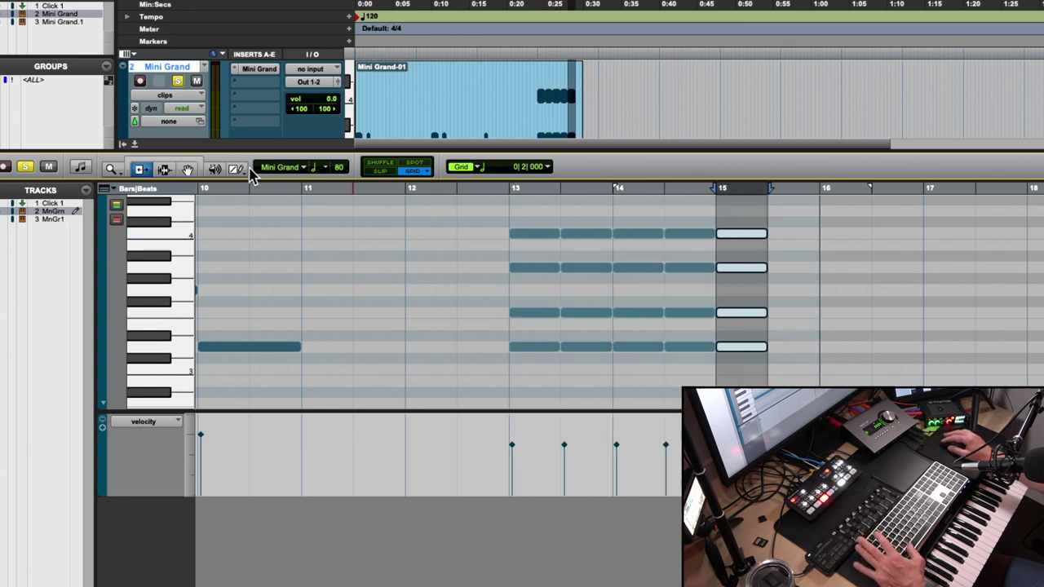
Transpose the four duplicated chords up one semitone, and raise the last three by another semitone
left_click_drag(572, 216, 788, 363)
key("plus")
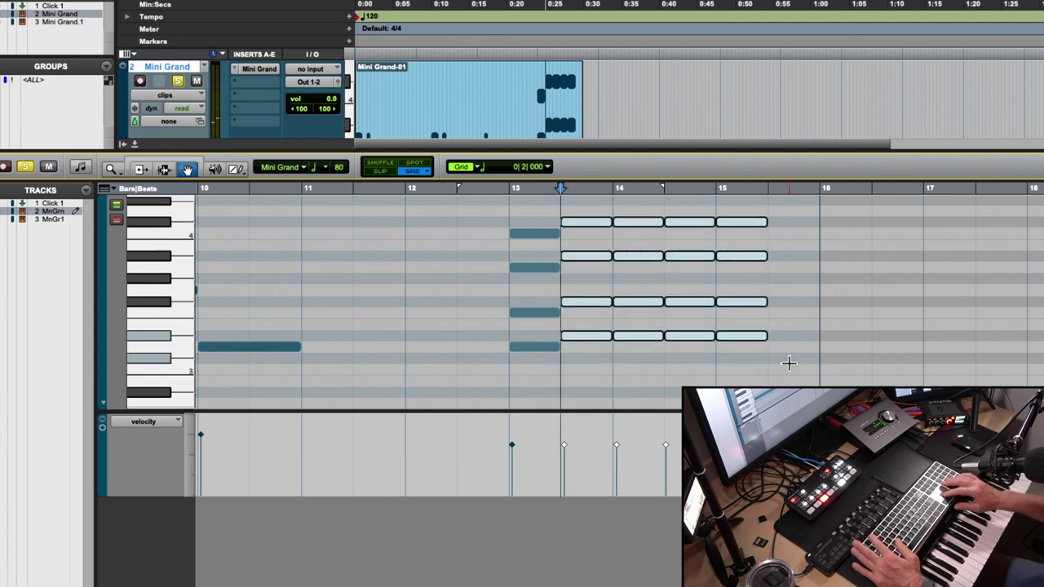
left_click_drag(615, 202, 786, 352)
key("plus")
Transpose the fourth chord down one semitone and the fifth chord, at bar 15, down two semitones
scroll(779, 326, "left", 2)
left_click_drag(739, 193, 758, 338)
key("minus")
left_click_drag(797, 193, 799, 298)
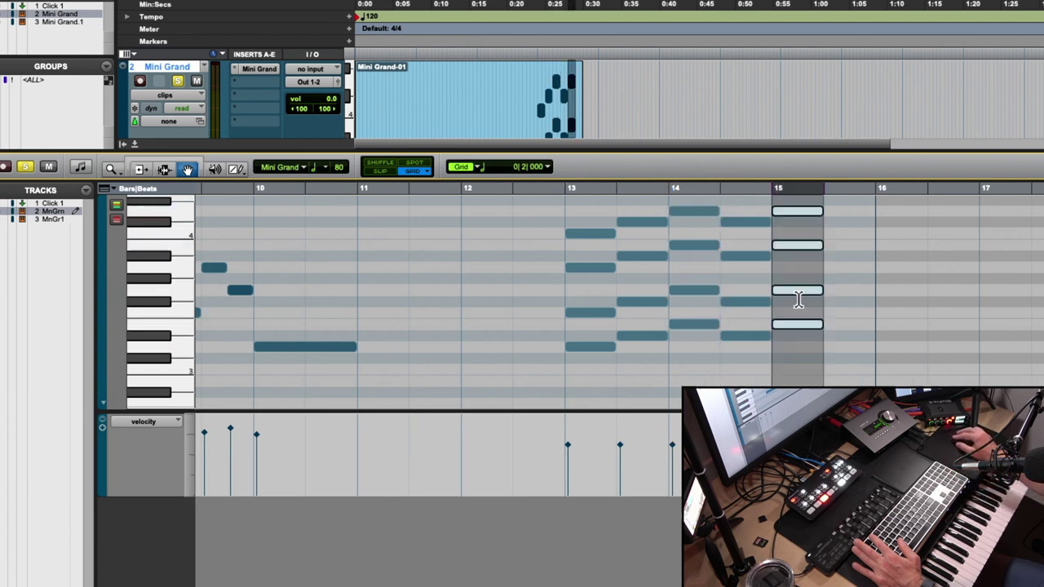
key("minus")
key("minus")
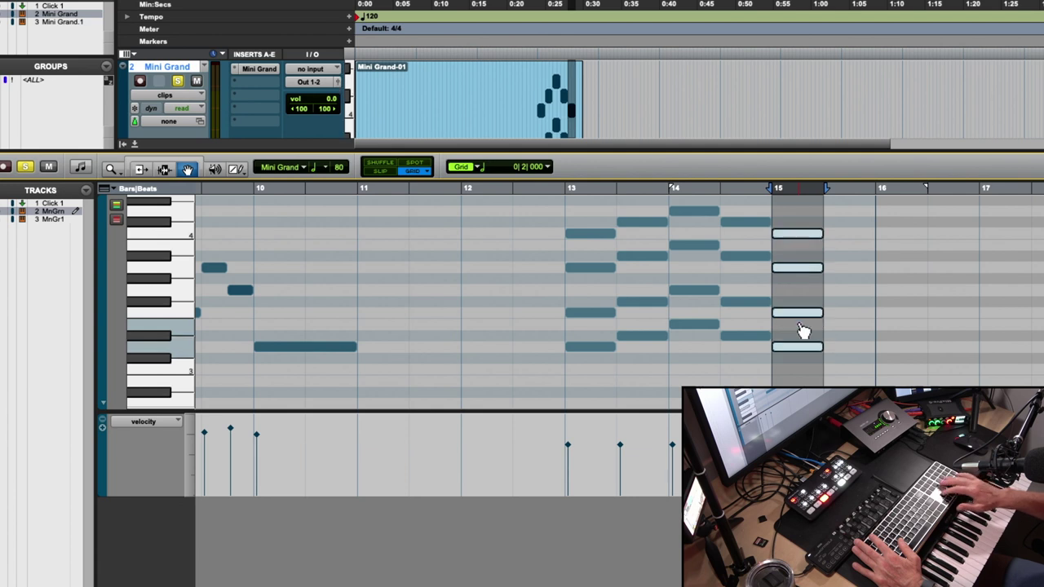
Play back the five-chord progression from bar 13
left_click(563, 195)
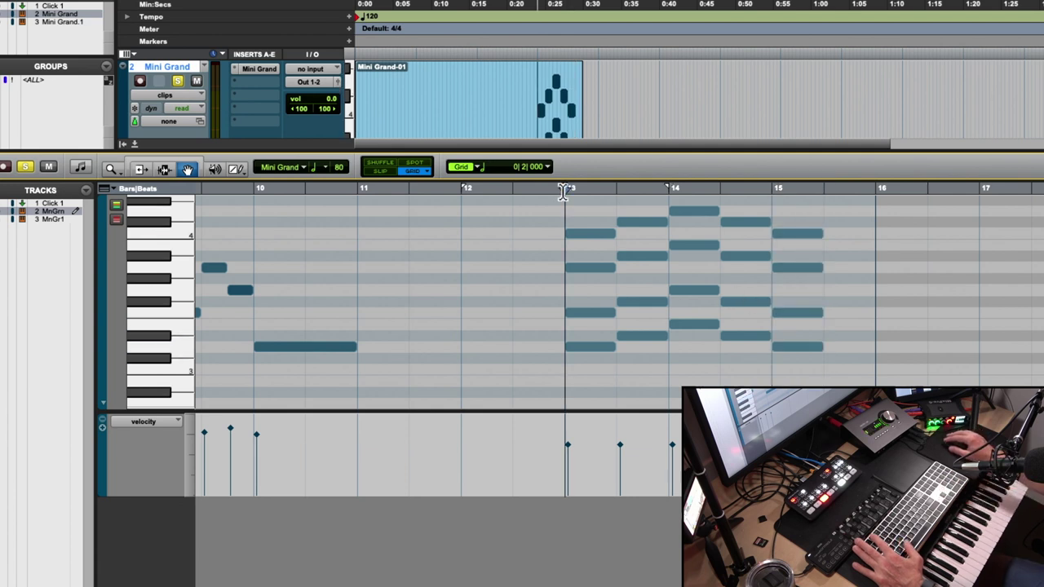
key("space")
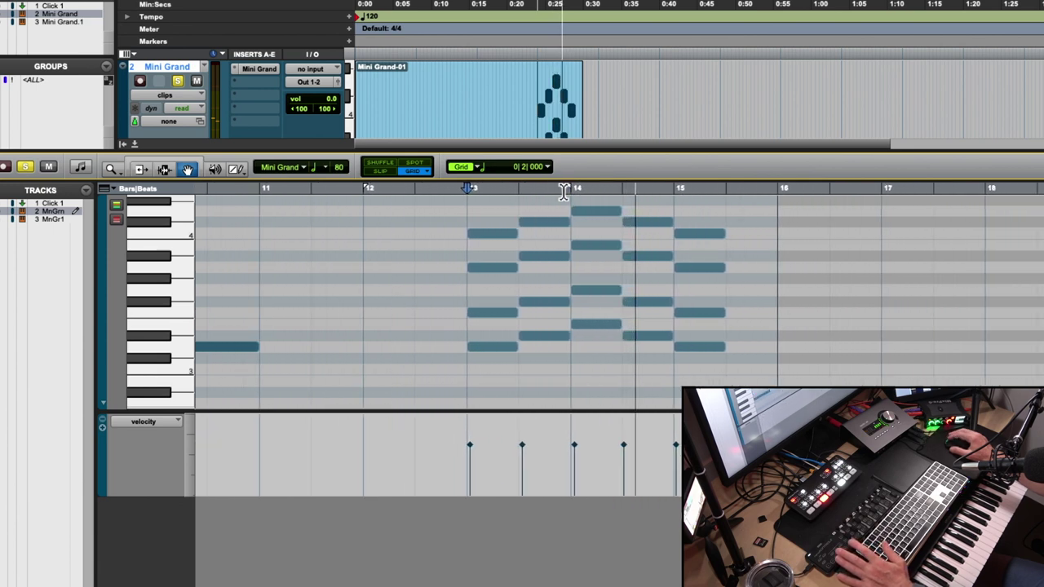
key("space")
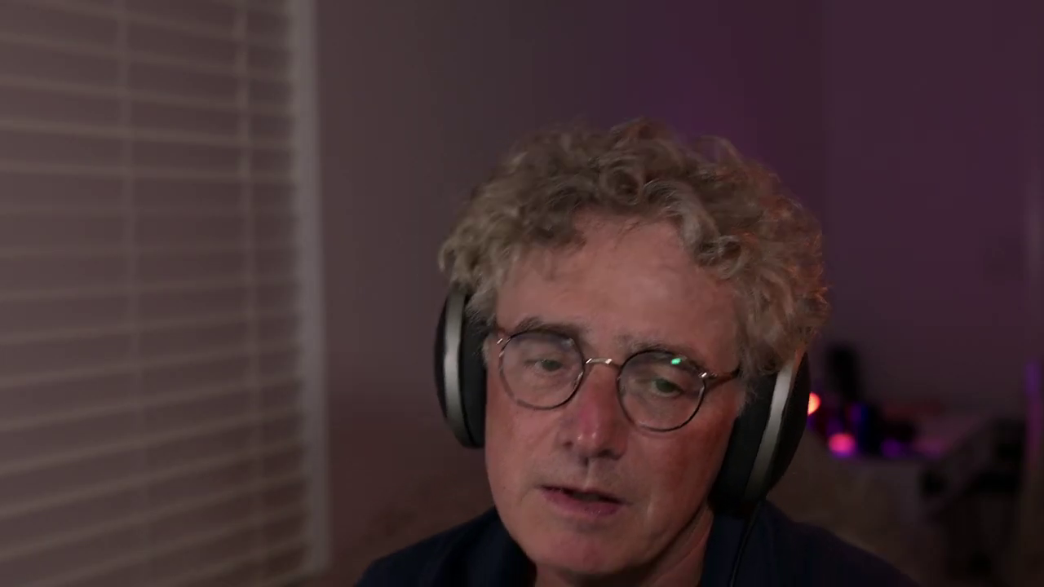
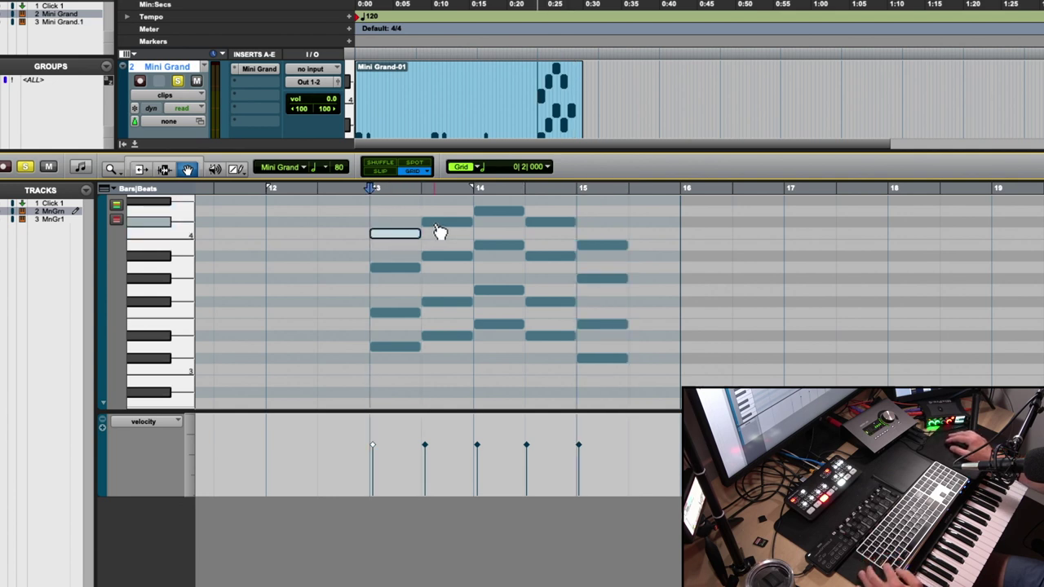
Select the top note of each of the five chords and raise their velocities together
left_click(505, 213, "shift")
left_click(547, 224, "shift")
left_click(598, 248, "shift")
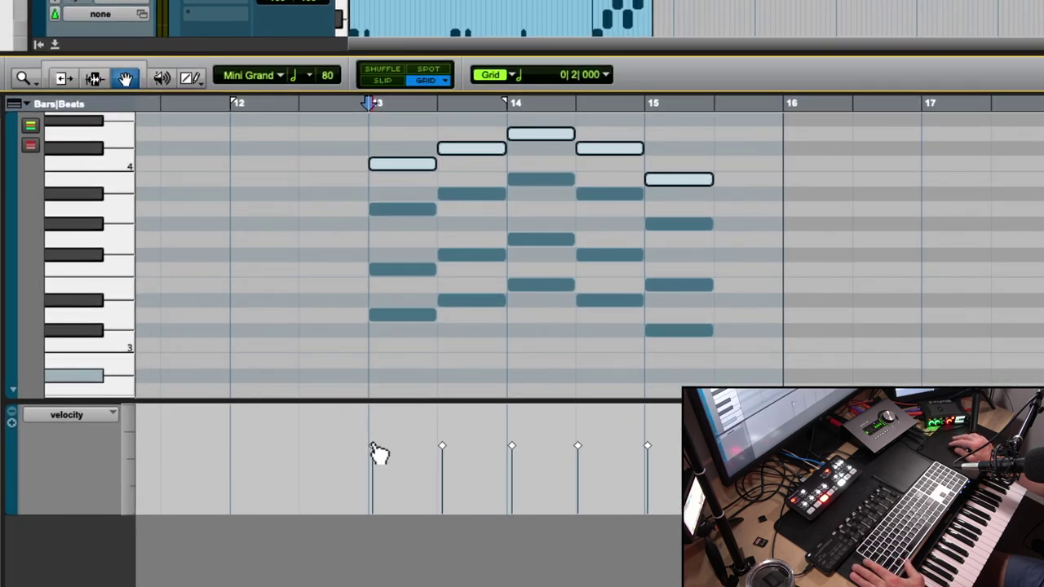
left_click_drag(377, 454, 373, 437)
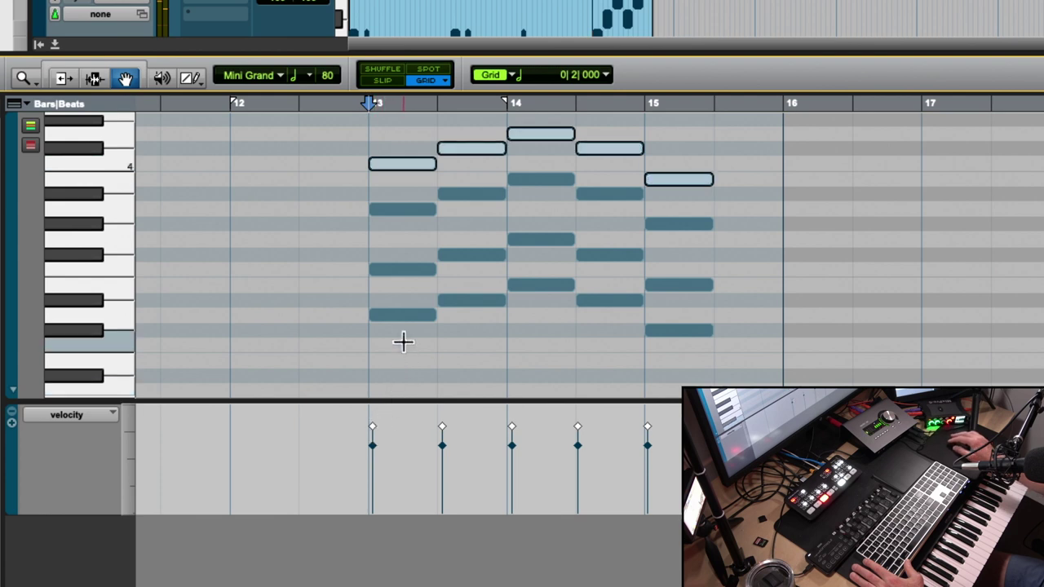
Select the lowest note of each chord and raise their velocities to between the inner and top notes' levels
left_click_drag(381, 295, 515, 318)
left_click_drag(532, 272, 669, 346)
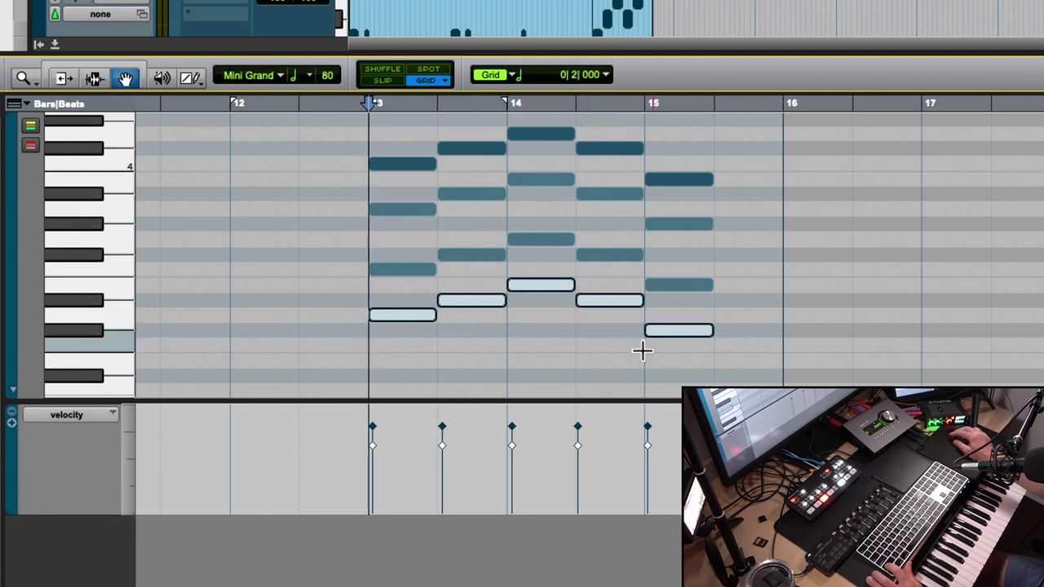
left_click_drag(514, 449, 515, 433)
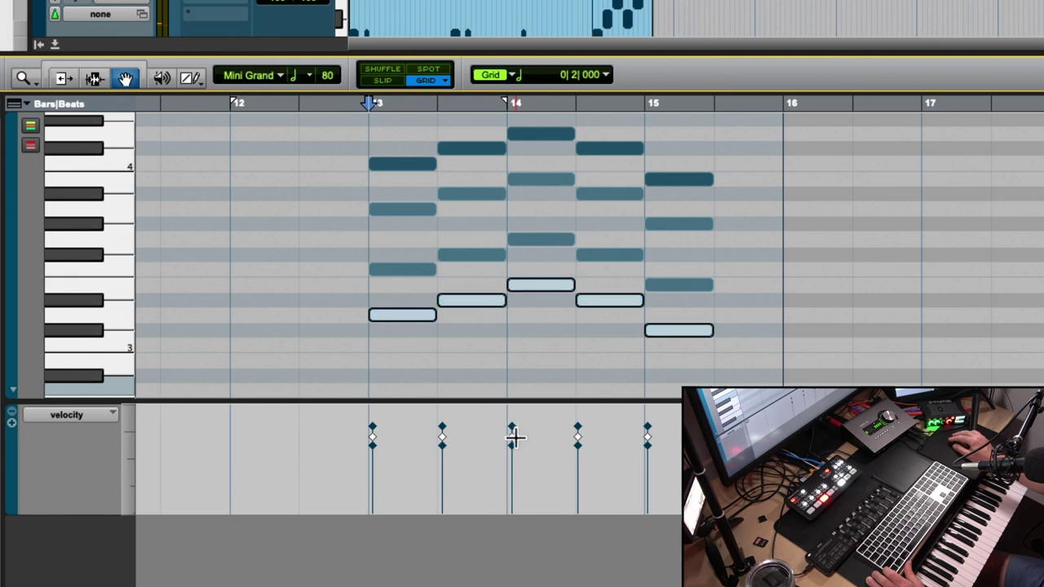
Audition the chords with their adjusted velocities from bar 13
left_click(352, 110)
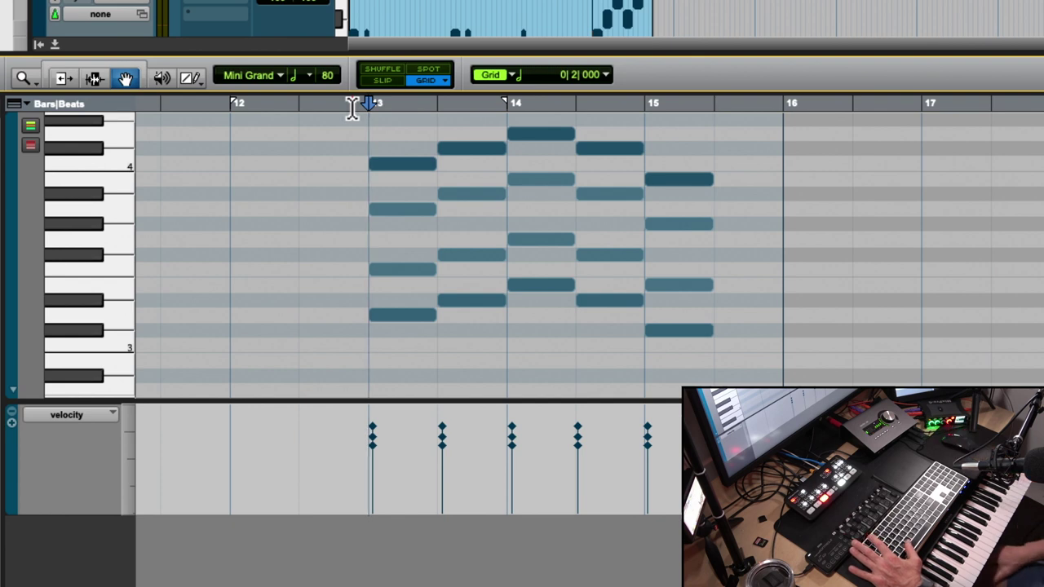
key("space")
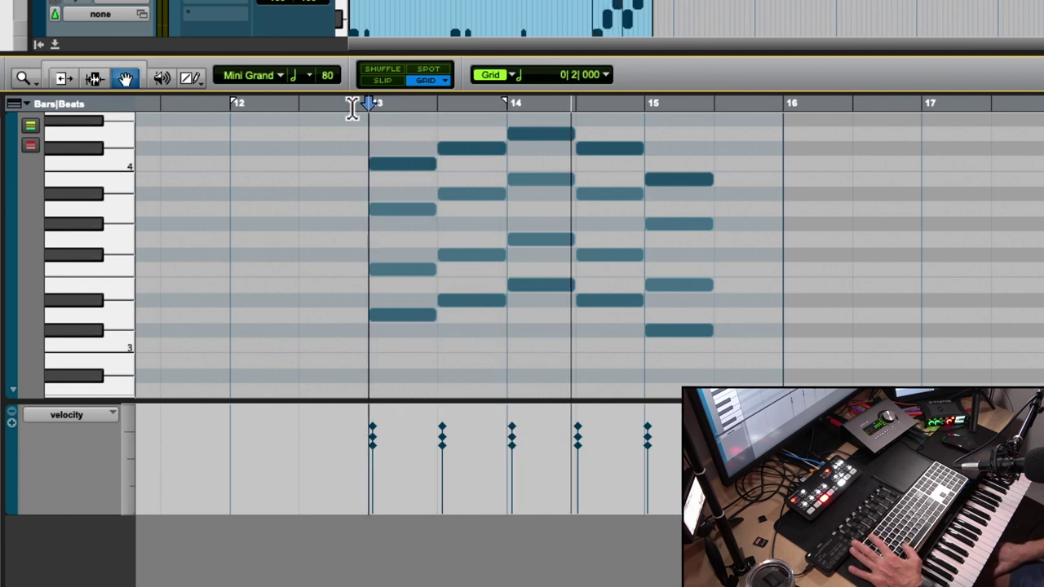
key("space")
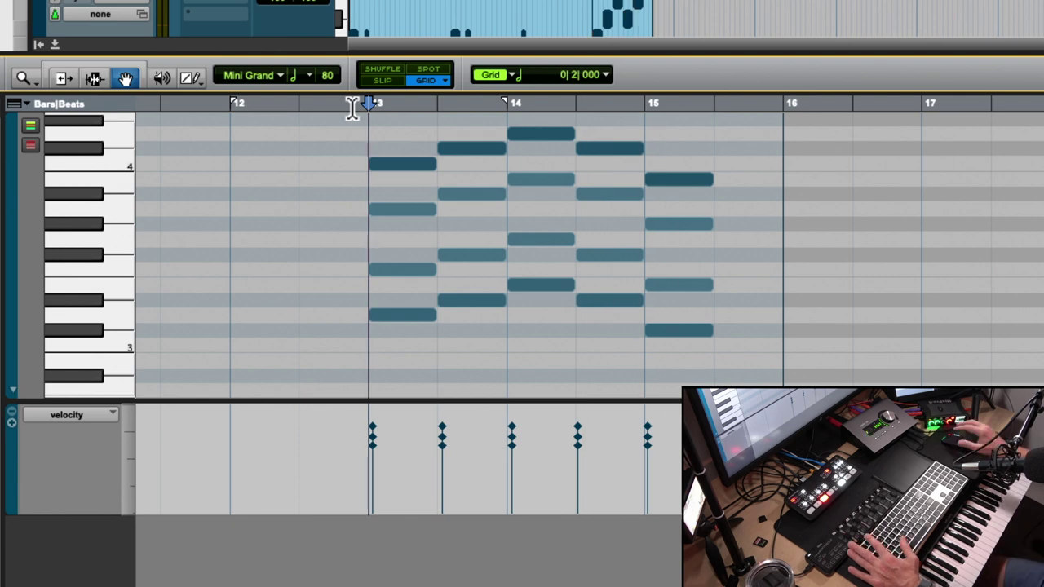
Select all notes of the five chords and lower their velocities together
left_click_drag(367, 114, 725, 142)
scroll(712, 151, "down", 3)
scroll(691, 176, "up", 5)
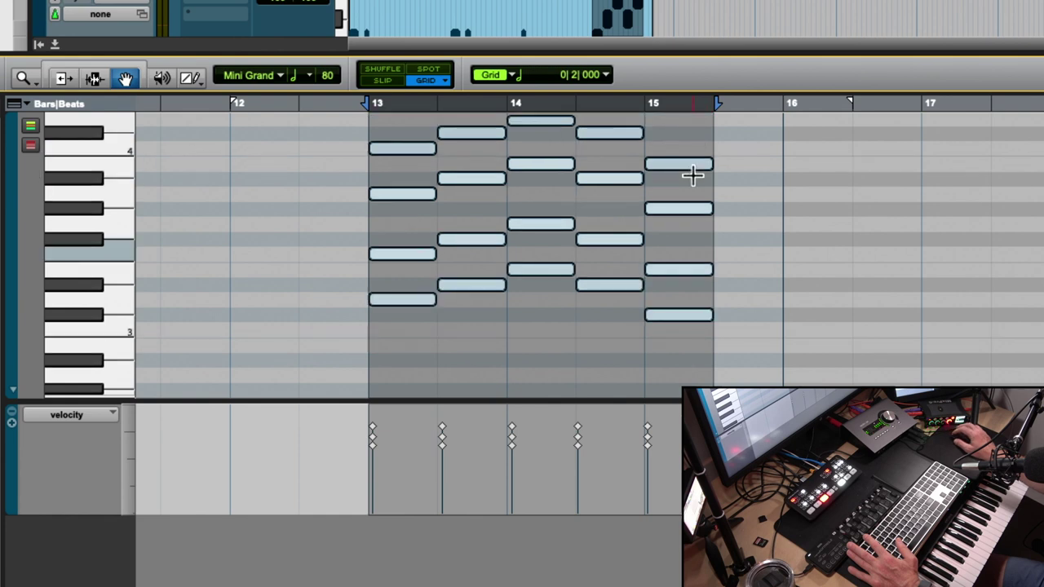
left_click_drag(518, 438, 519, 462)
left_click(503, 441)
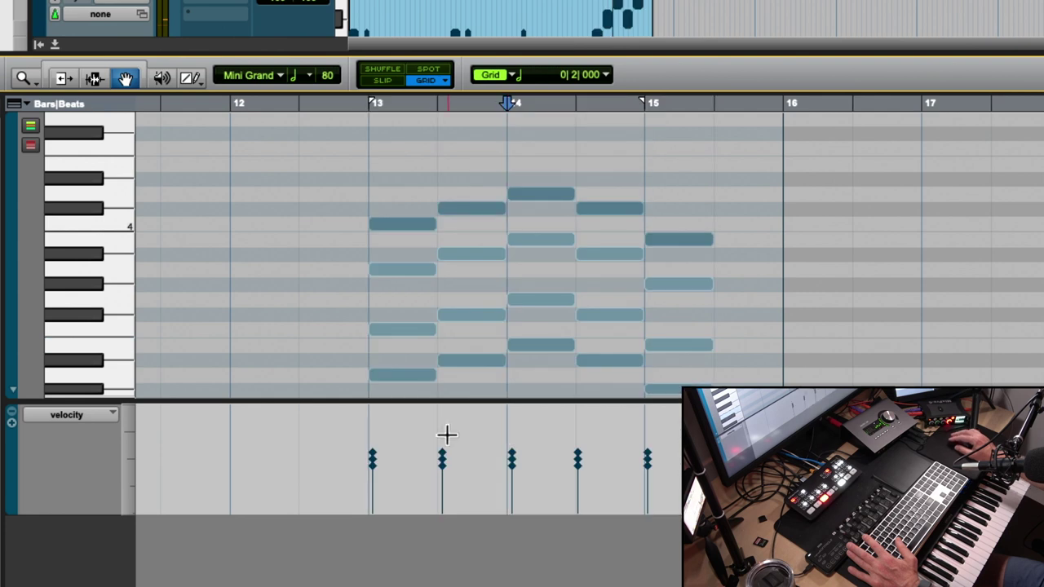
Select the top note of each of the five chords by its velocity stalk and raise their velocities by 26
left_click(376, 460)
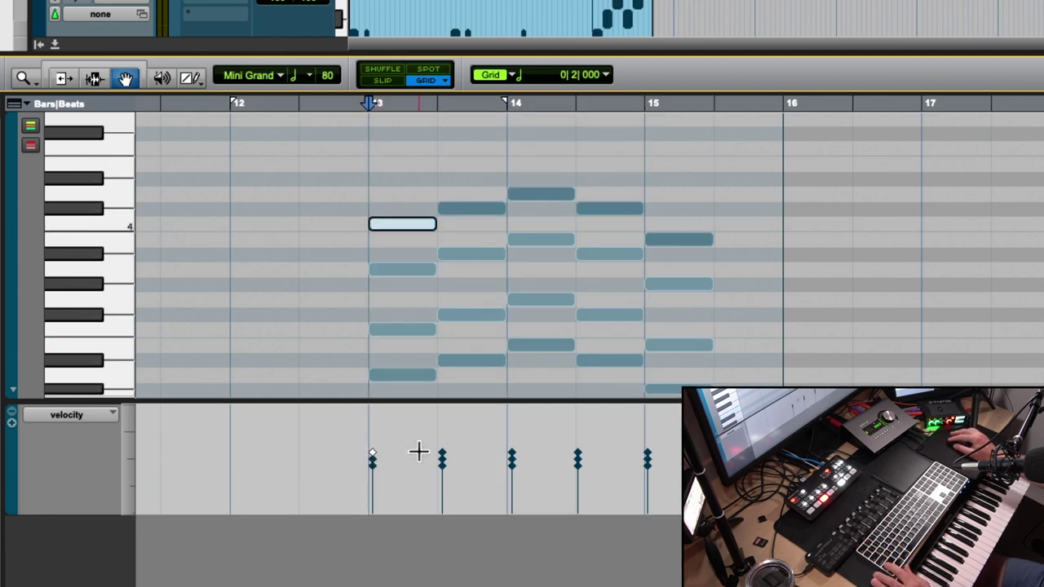
left_click(443, 461, "shift")
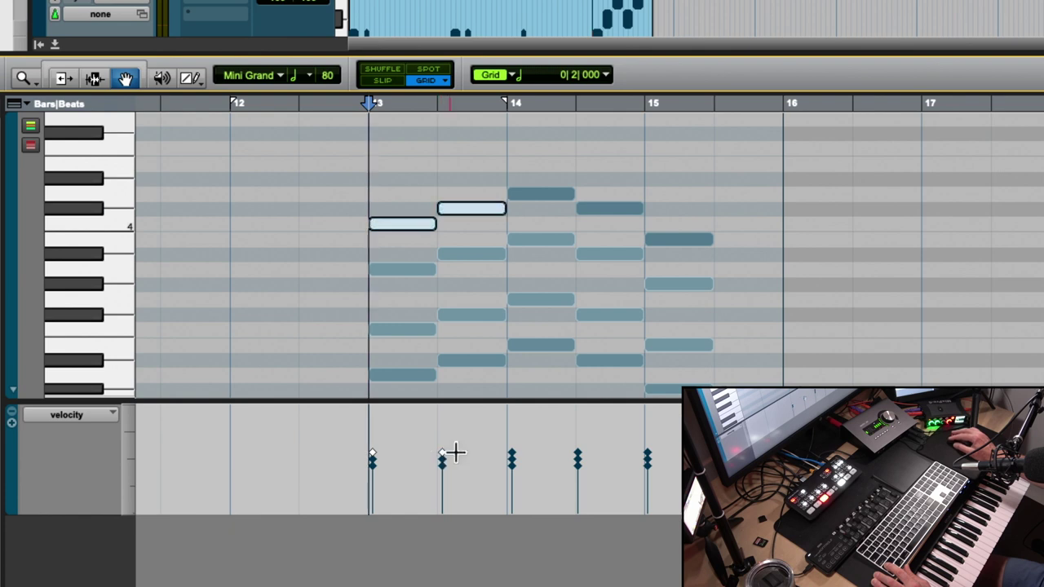
left_click(514, 461, "shift")
left_click(581, 461, "shift")
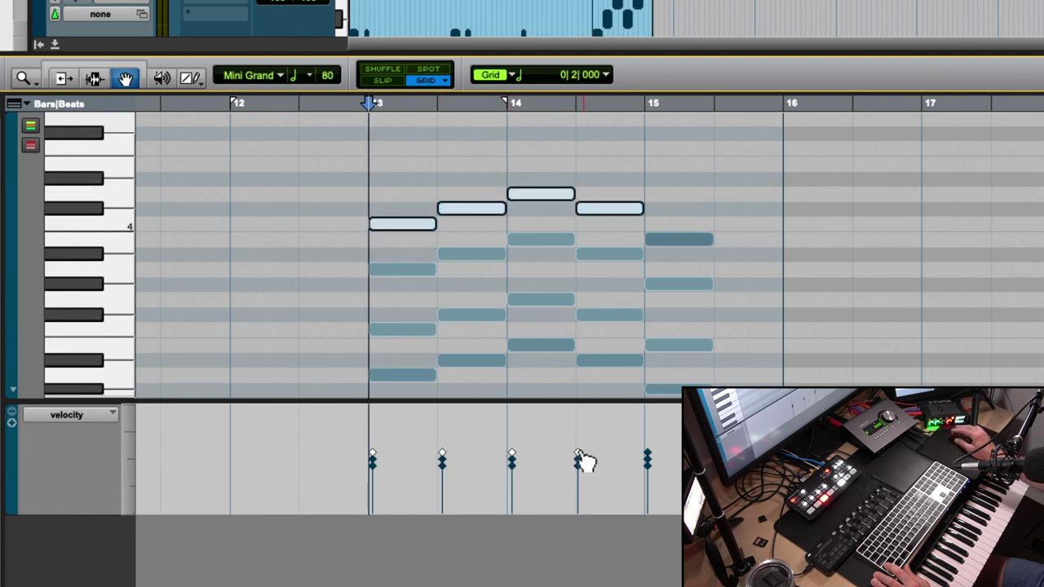
left_click(652, 461, "shift")
left_click_drag(652, 461, 653, 440)
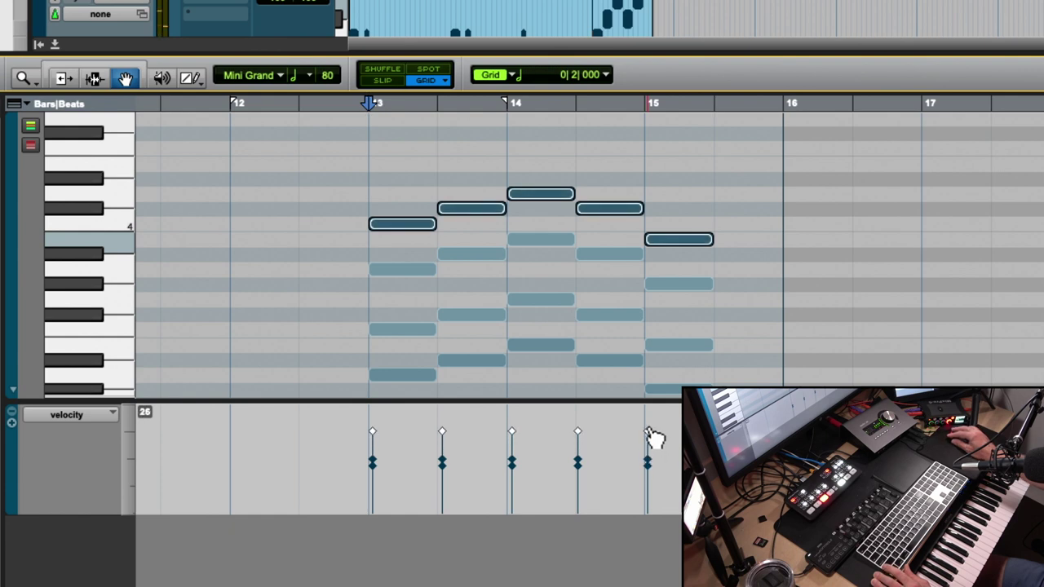
left_click(569, 437)
Raise the velocities of the lowest note of each chord by 13 and play the progression from bar 13
left_click(372, 462)
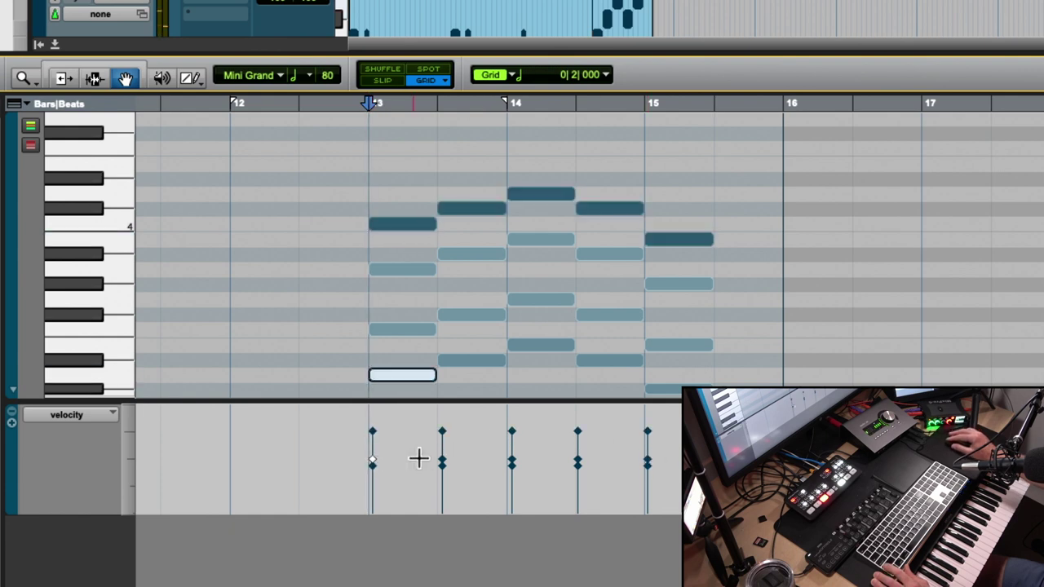
left_click(442, 462, "shift")
left_click(512, 462, "shift")
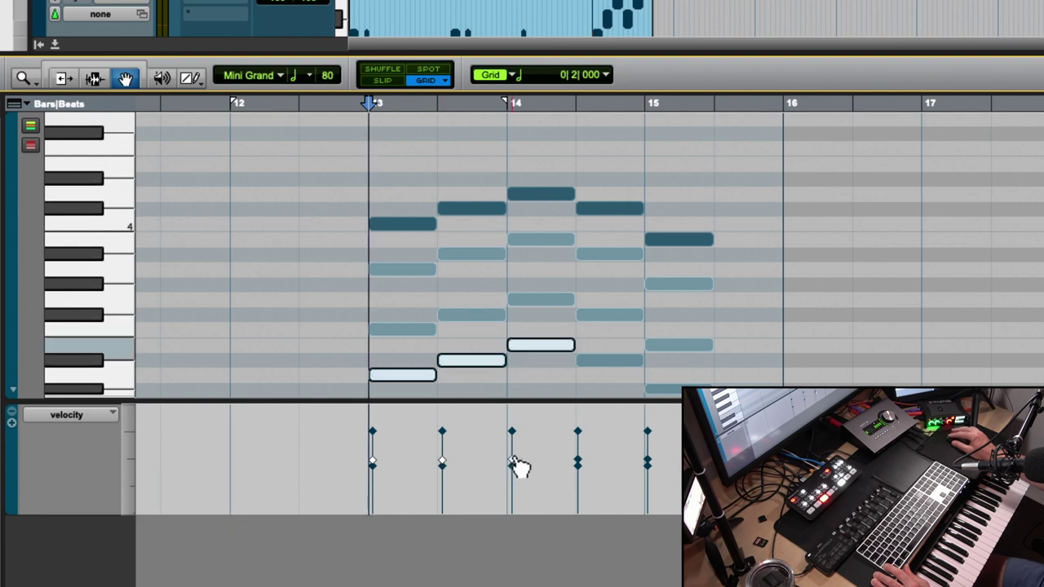
left_click(578, 462, "shift")
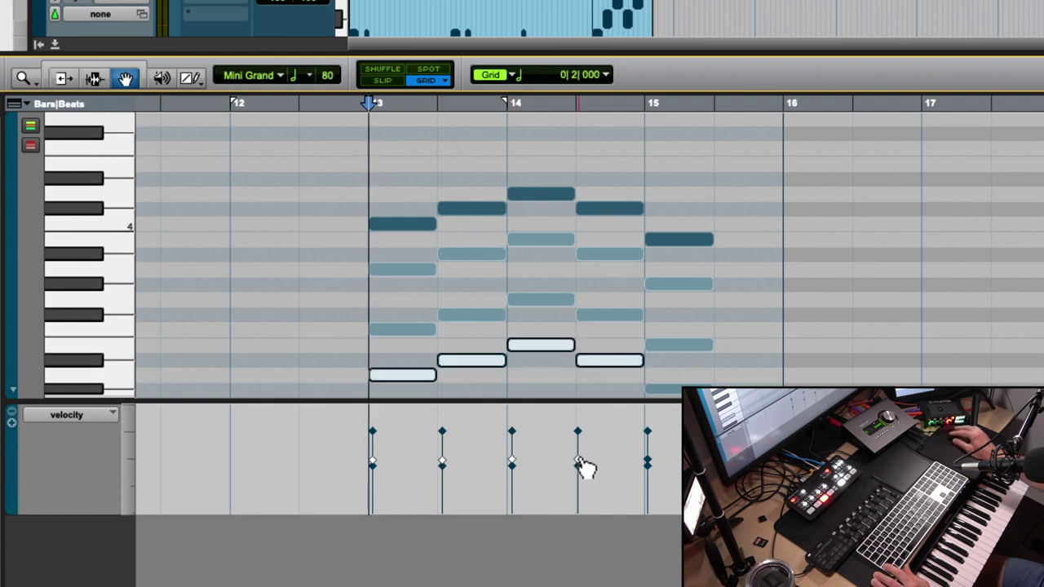
left_click(647, 462, "shift")
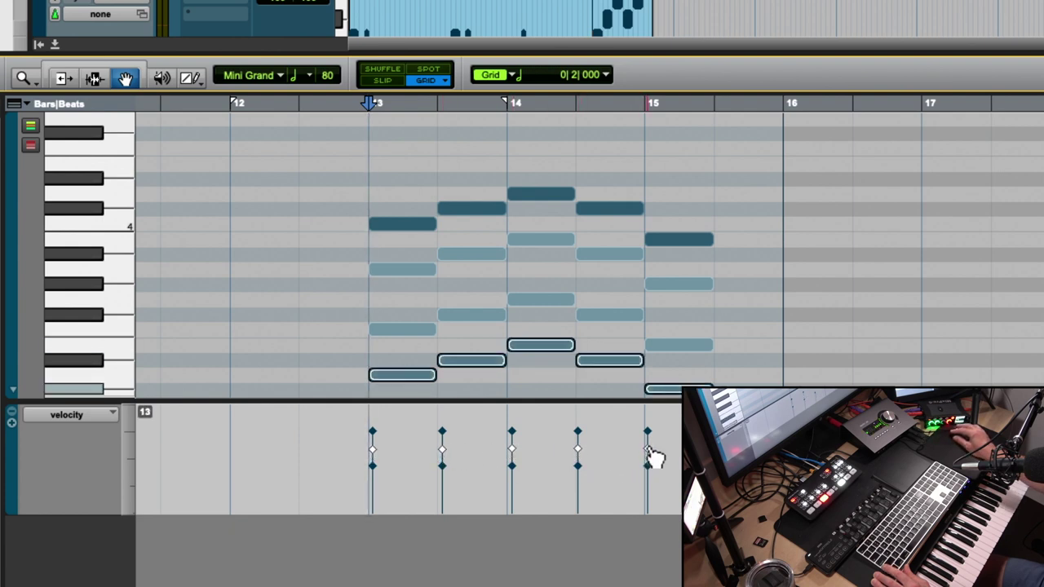
left_click(349, 113)
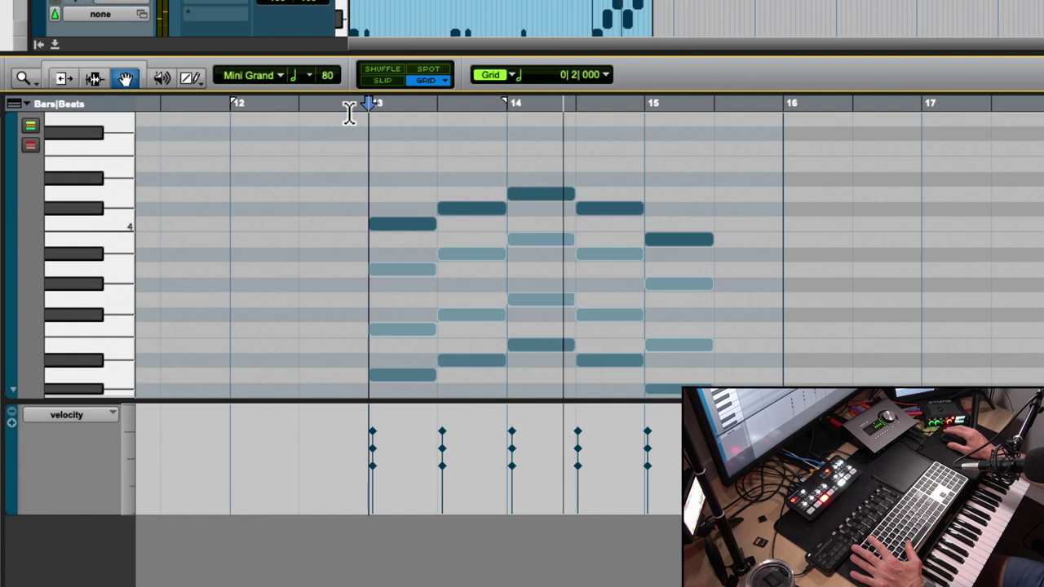
key("space")
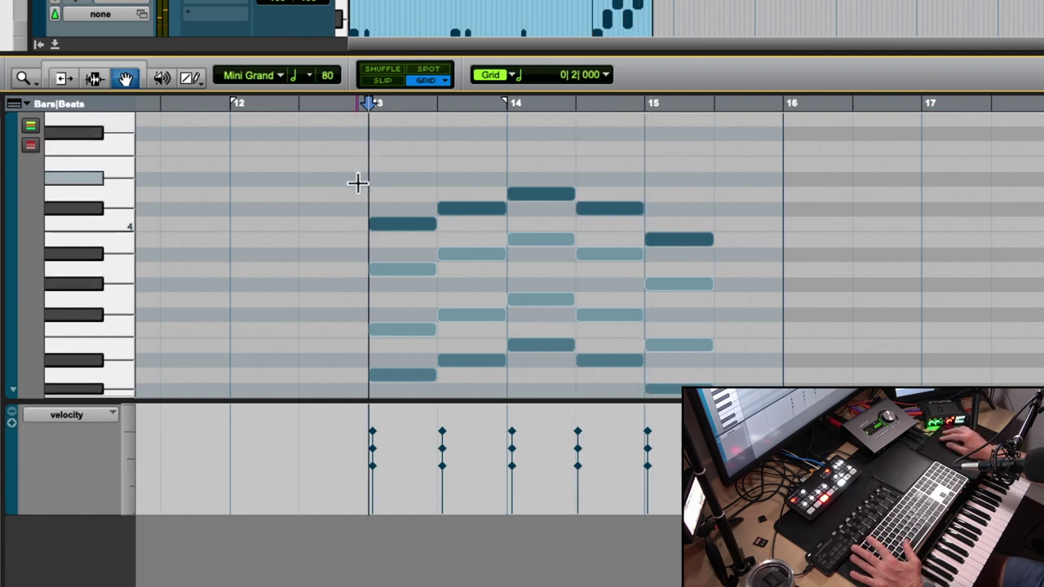
Lower each chord's velocities one chord at a time, so the phrase swells towards the third chord and fades from it
left_click_drag(342, 424, 381, 482)
left_click_drag(374, 431, 374, 451)
left_click_drag(419, 424, 448, 476)
left_click_drag(442, 431, 447, 448)
left_click_drag(489, 410, 533, 484)
left_click(516, 440)
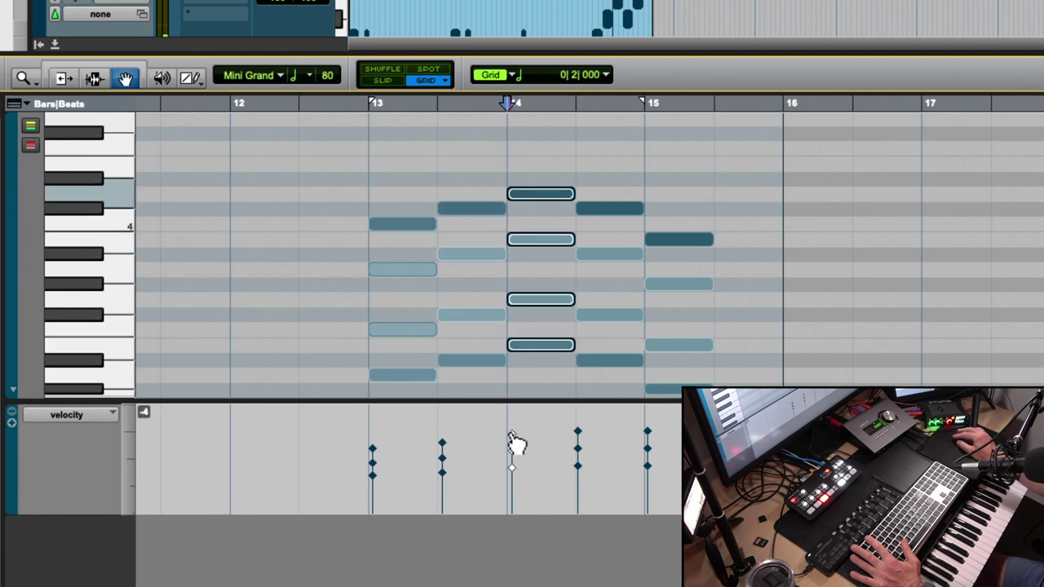
left_click_drag(562, 422, 595, 489)
left_click(582, 440)
left_click_drag(627, 420, 663, 475)
left_click_drag(650, 435, 655, 452)
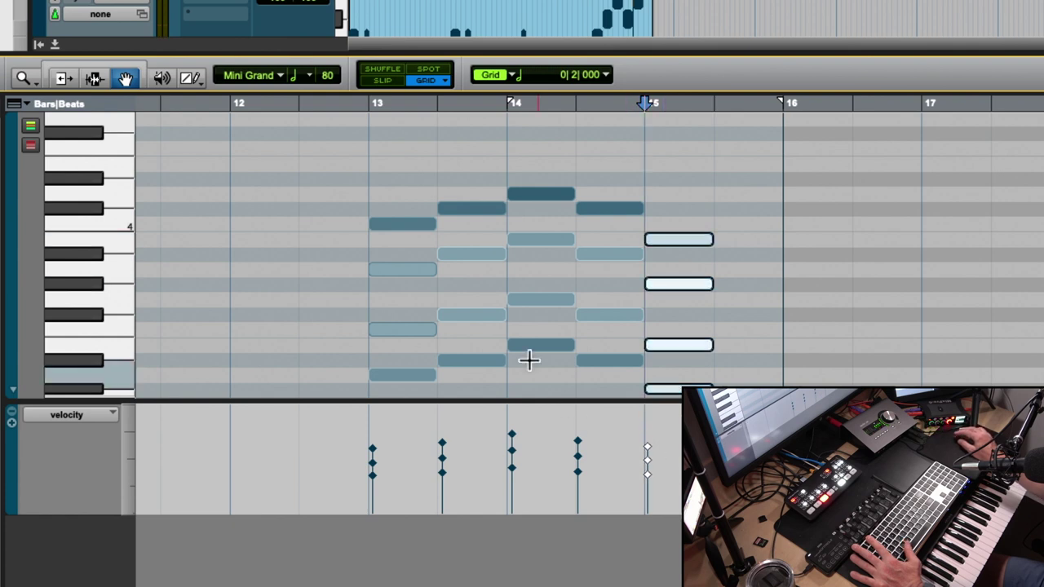
Play back the chords from bar 13 to hear the shaped dynamics
left_click(360, 109)
key("space")
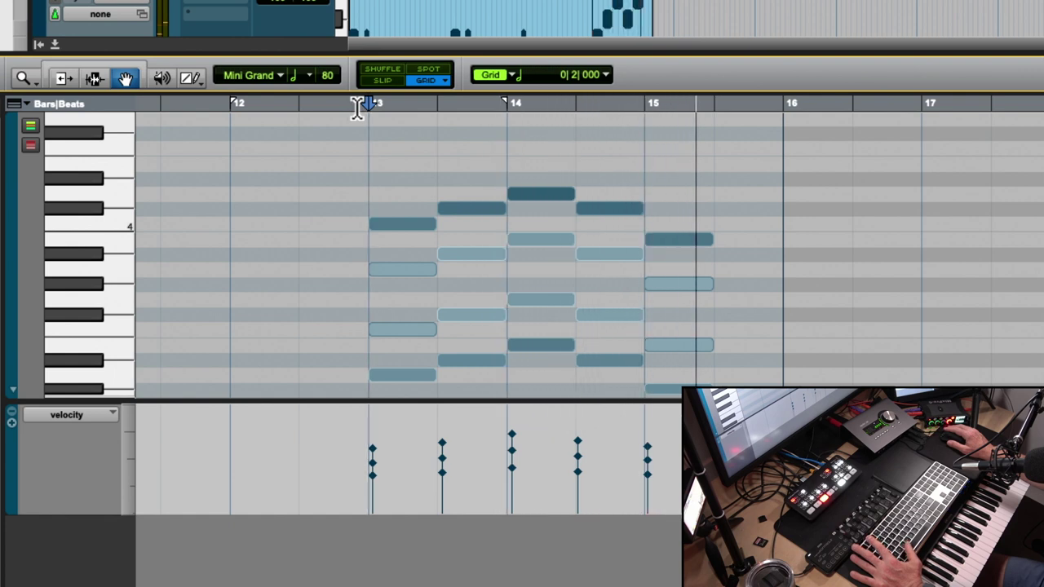
key("space")
Select all notes of the last chord at bar 15 and transpose them up a semitone to match the first chord's pitches
left_click_drag(649, 216, 669, 393)
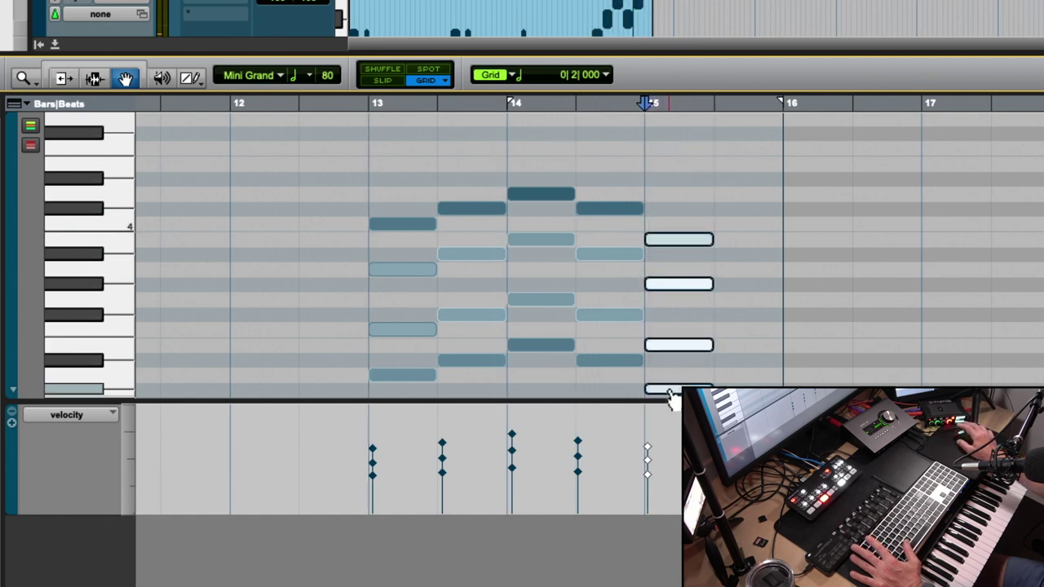
key("ctrl+Up")
scroll(670, 396, "right", 1)
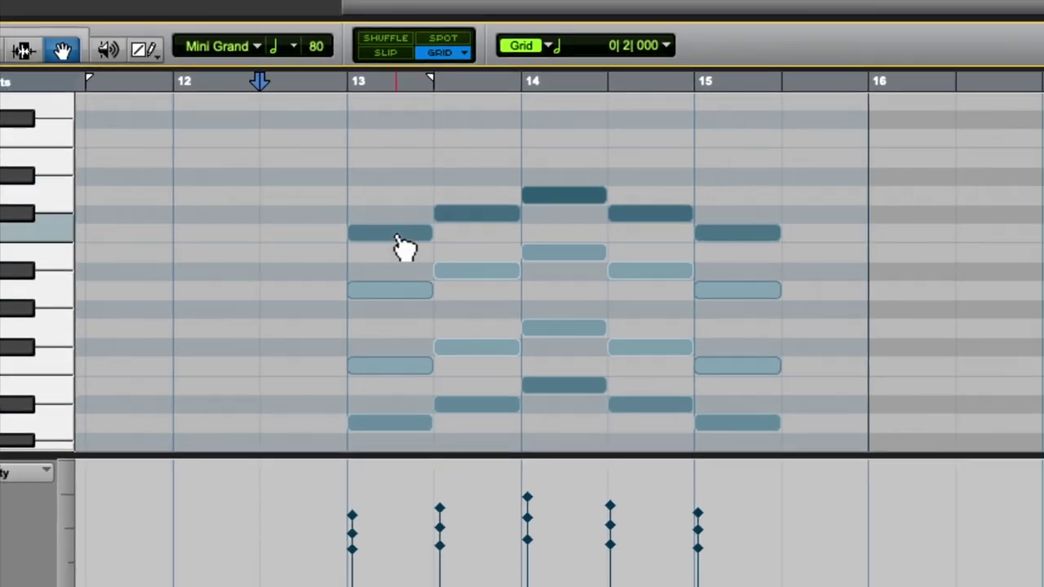
Raise the velocity of the first chord's top note far above the others to compare its note colour
left_click(352, 516)
left_click_drag(353, 516, 354, 466)
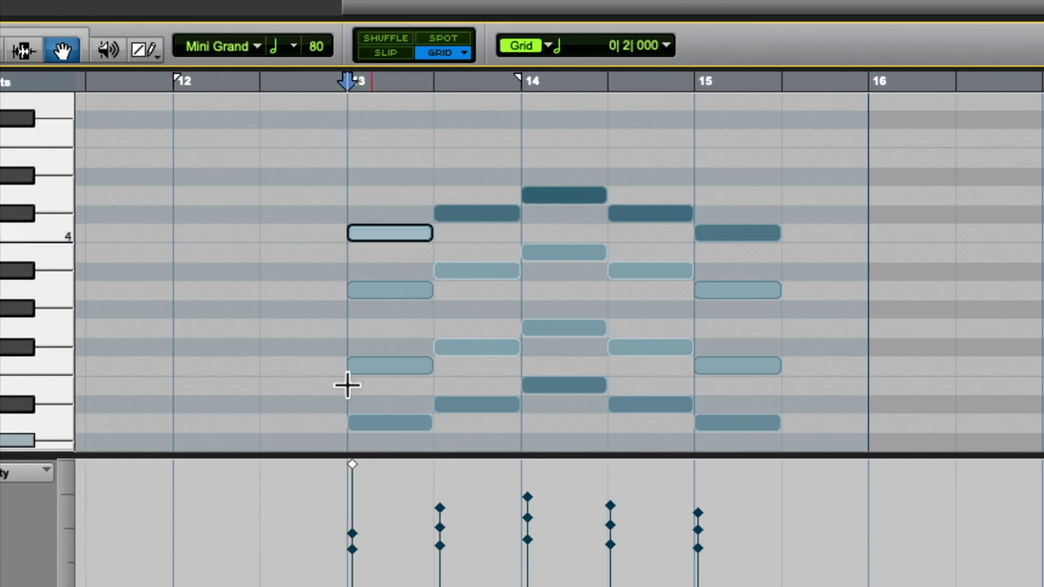
left_click(289, 240)
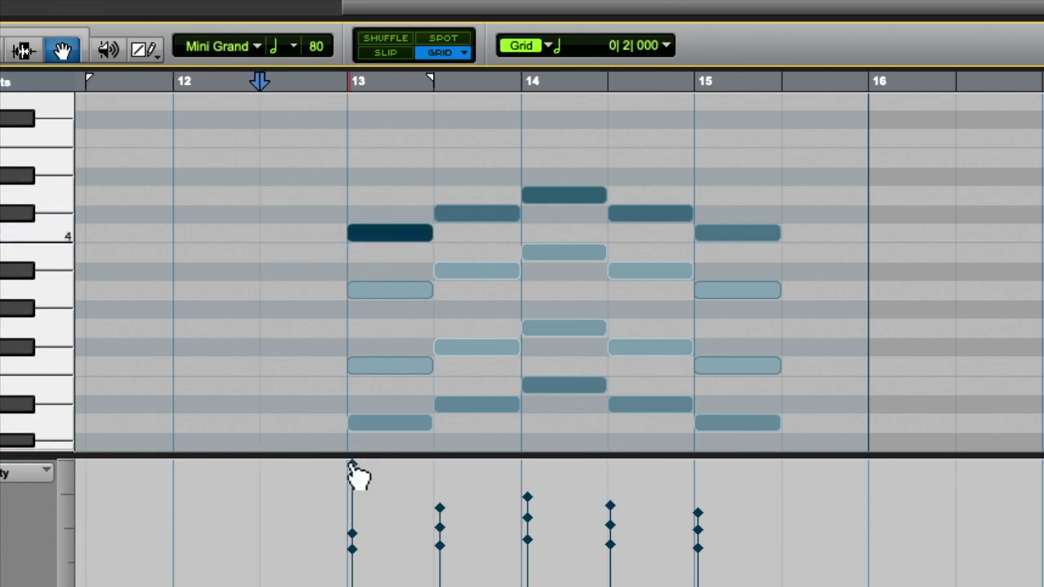
left_click(379, 243)
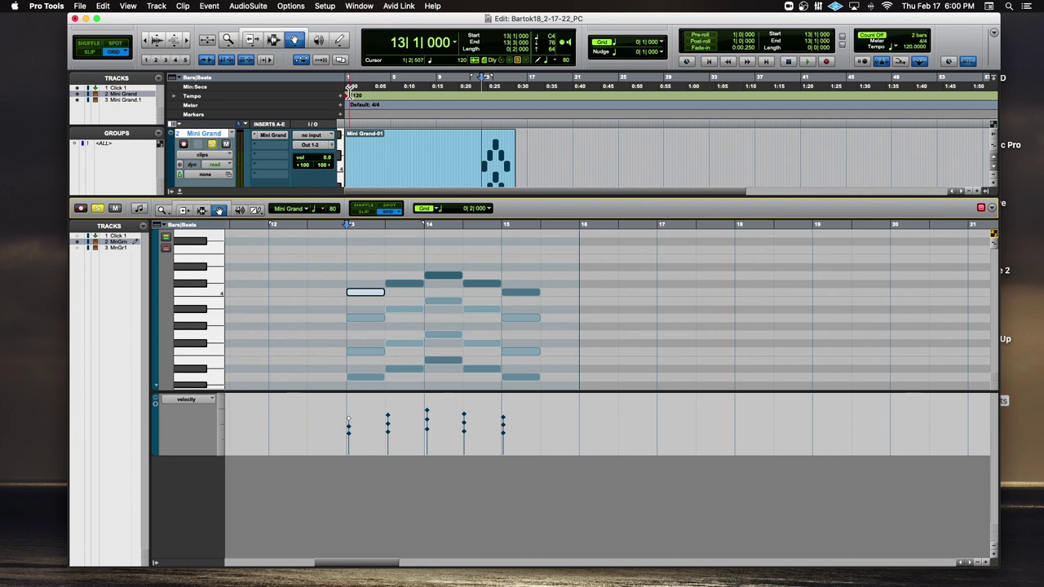
left_click(408, 246)
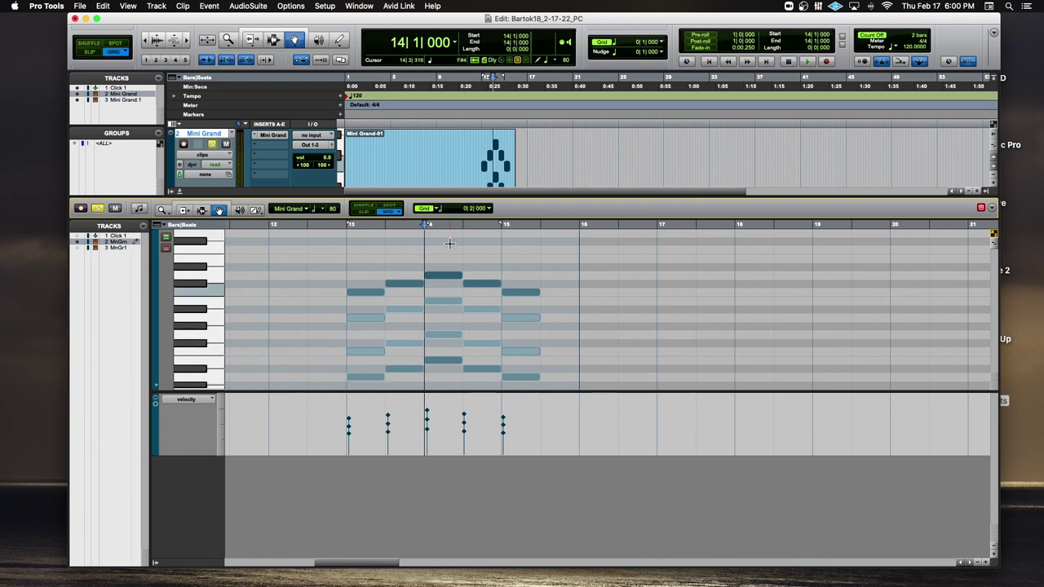
Check the MIDI Note Color Shows Velocity option in the display preferences and return to the chords at bar 13
left_click(327, 7)
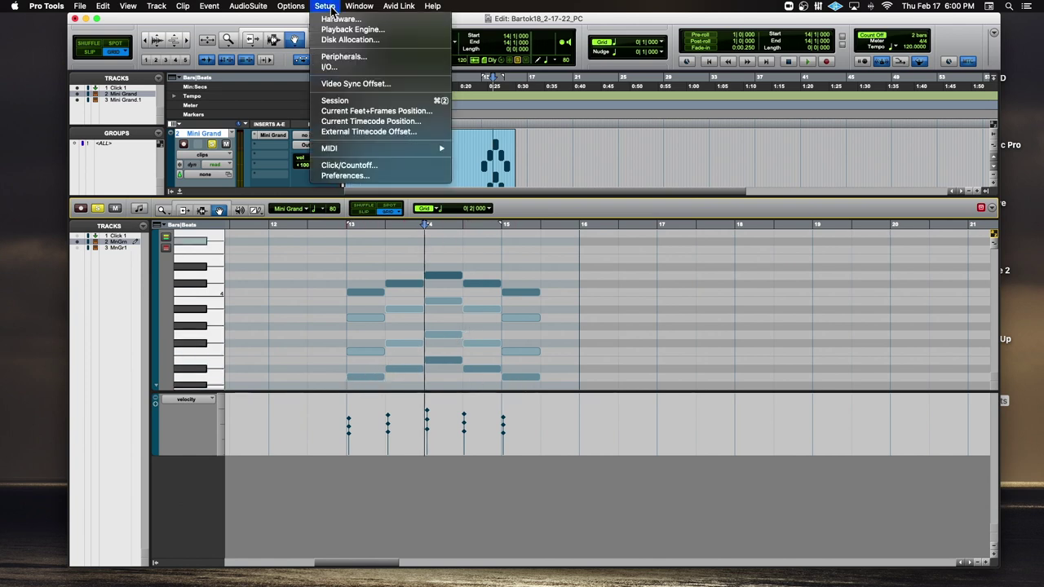
left_click(345, 177)
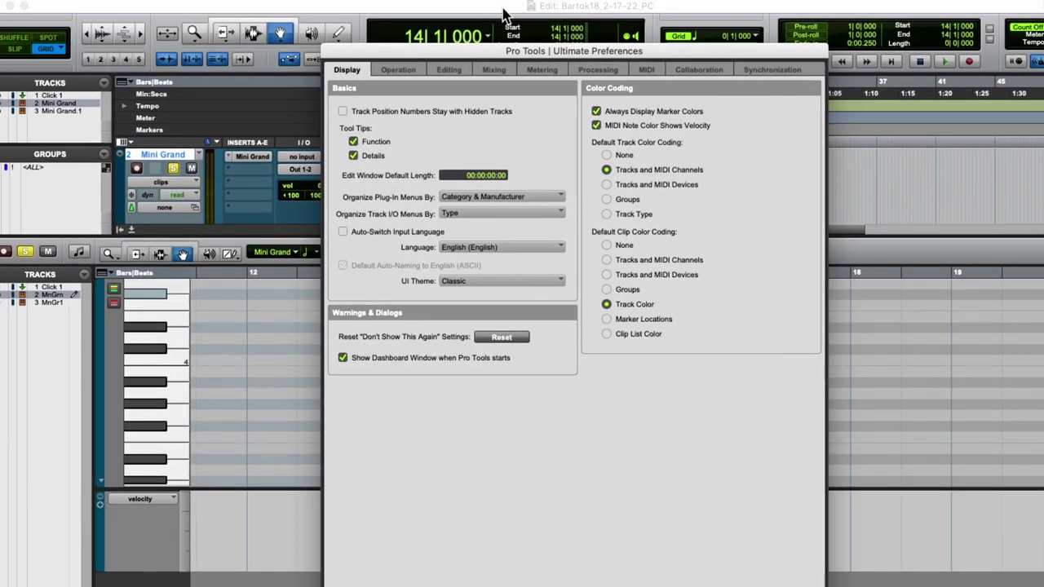
left_click_drag(489, 50, 342, 88)
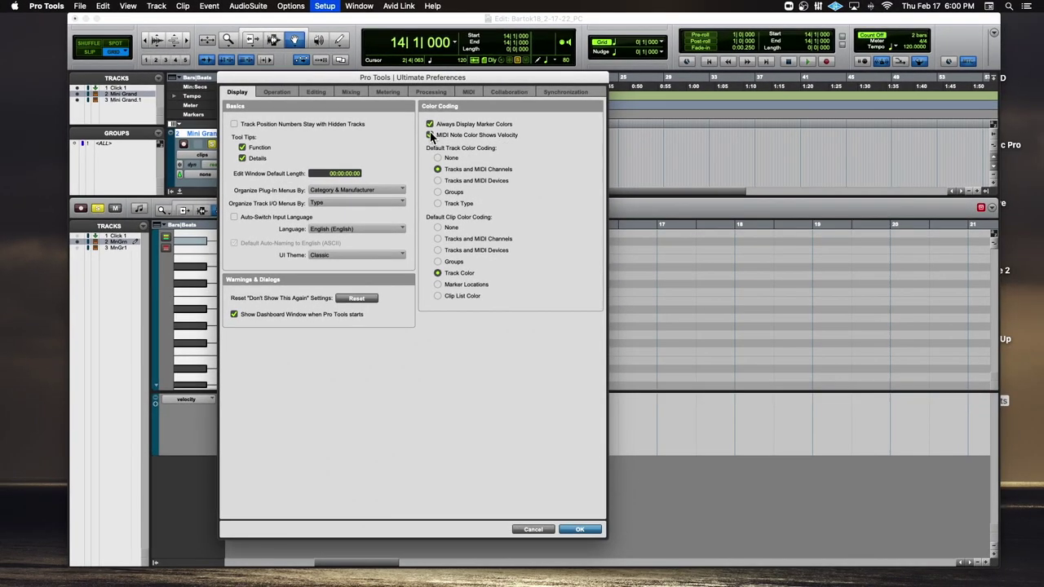
left_click(579, 530)
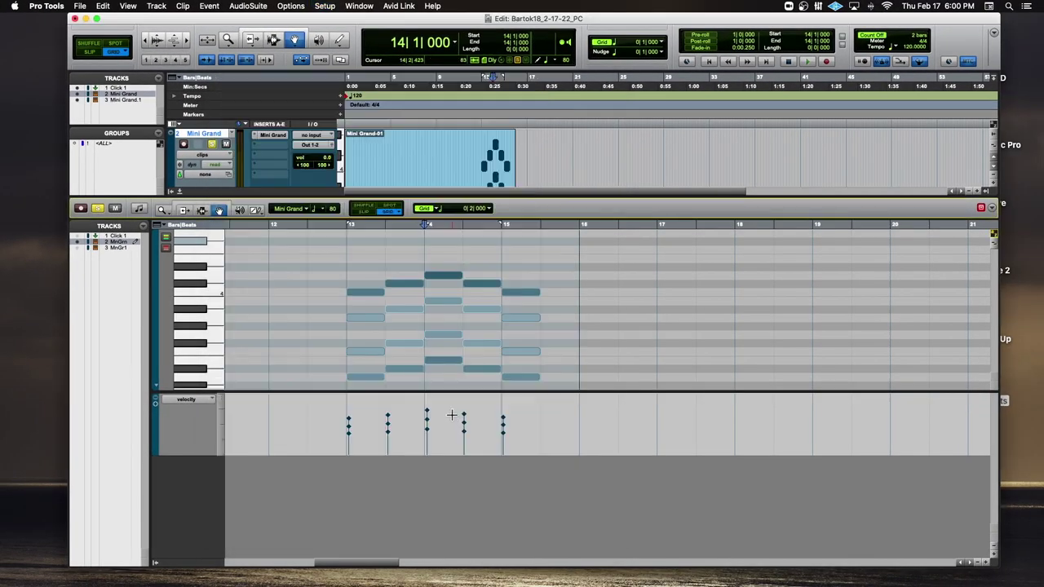
scroll(339, 230, "left", 5)
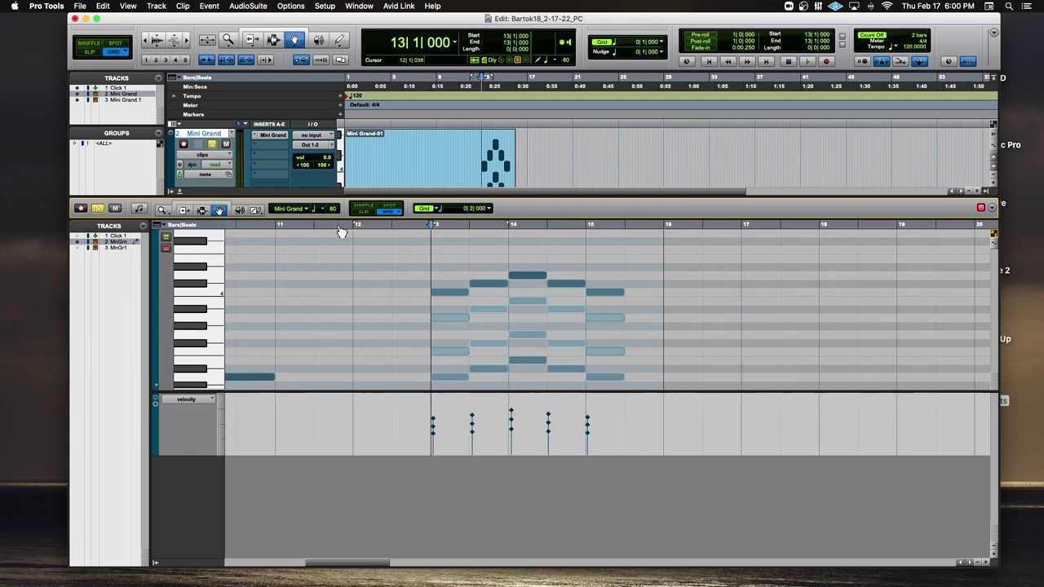
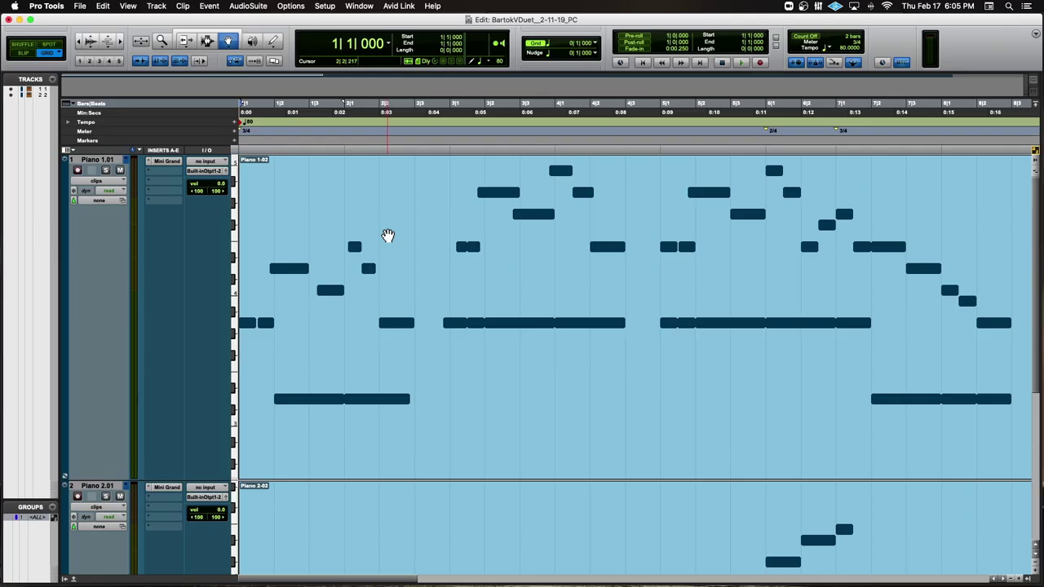
Open the Piano 1.01 clip of the BartokVDuet session in the MIDI Editor and zoom in on its opening bars
key("super+a")
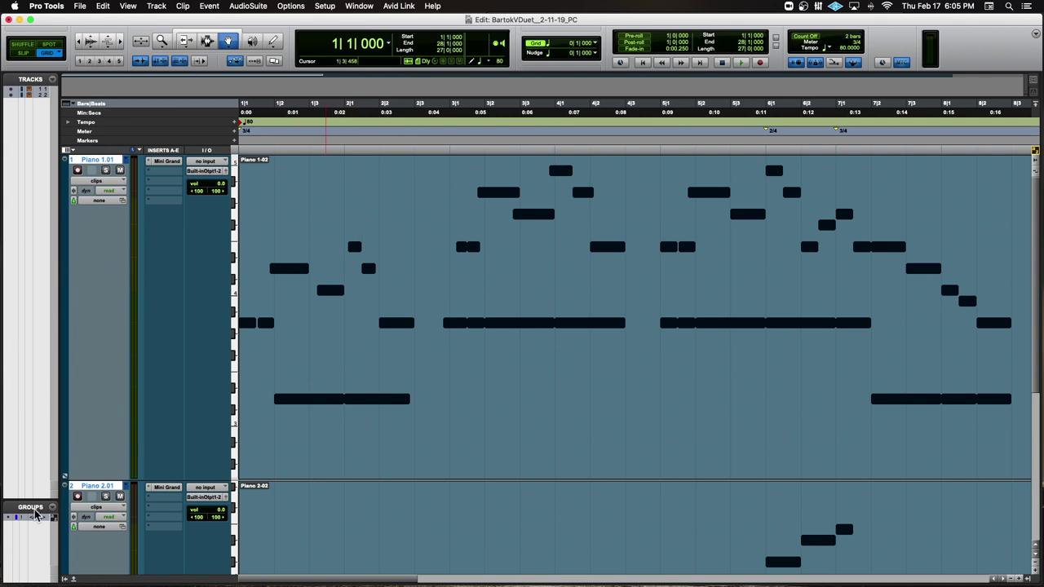
left_click(40, 89)
double_click(292, 231)
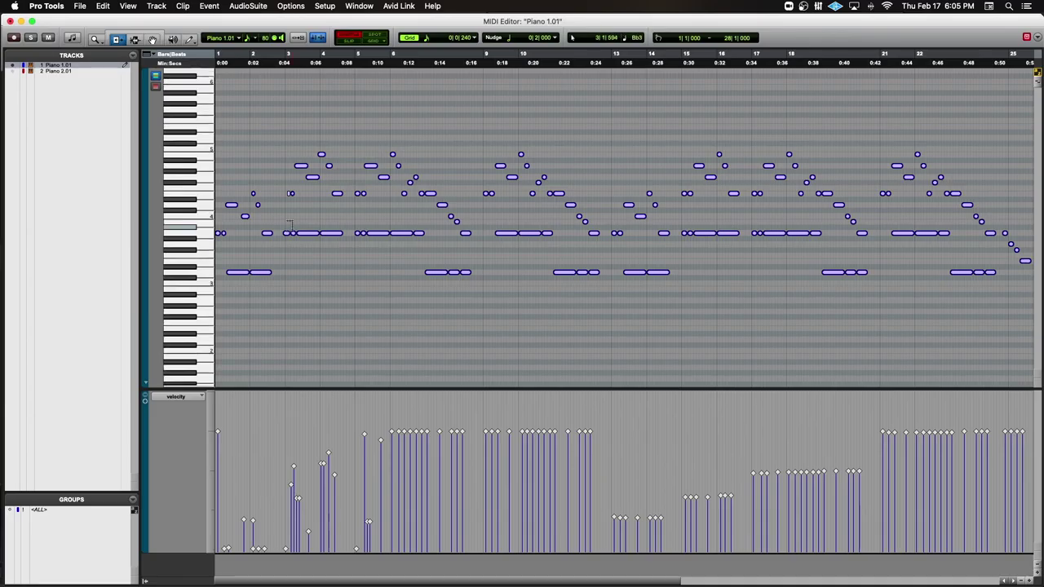
key("t")
key("t")
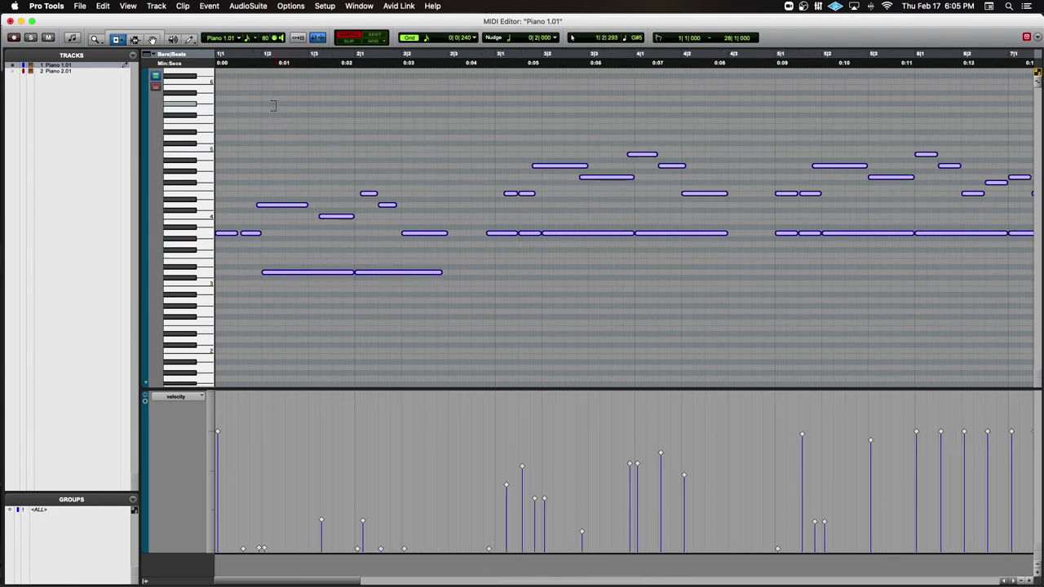
left_click(251, 69)
key("t")
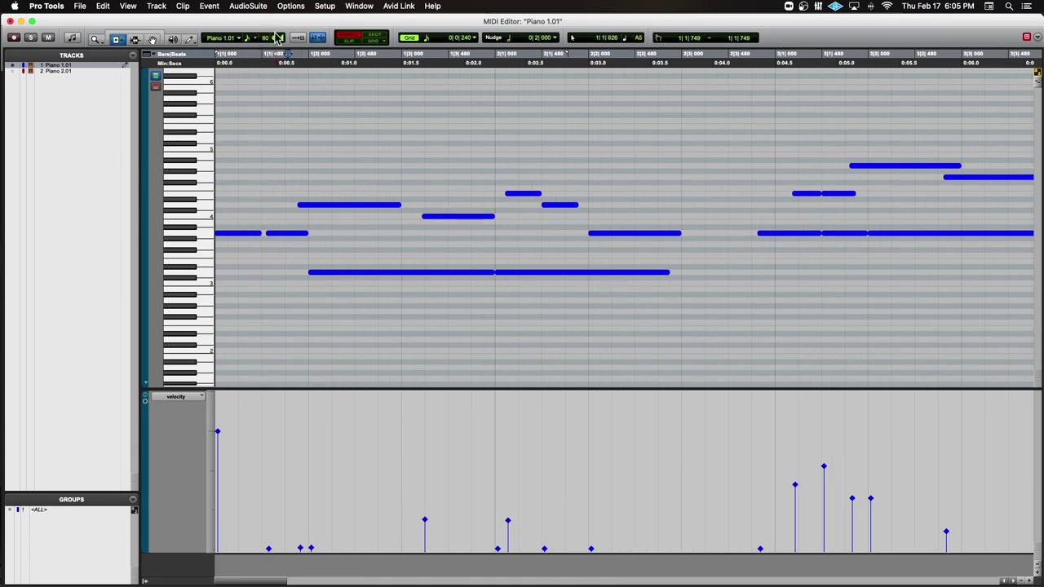
Close the MIDI Editor and set the session tempo to 120 BPM from bar 1
left_click_drag(282, 20, 318, 234)
key("super+w")
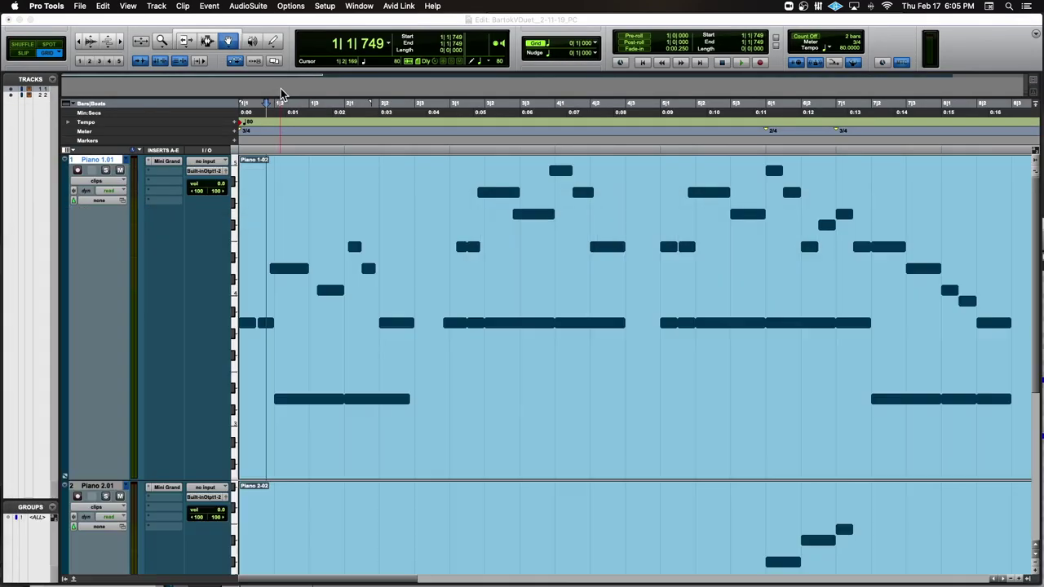
left_click(234, 122)
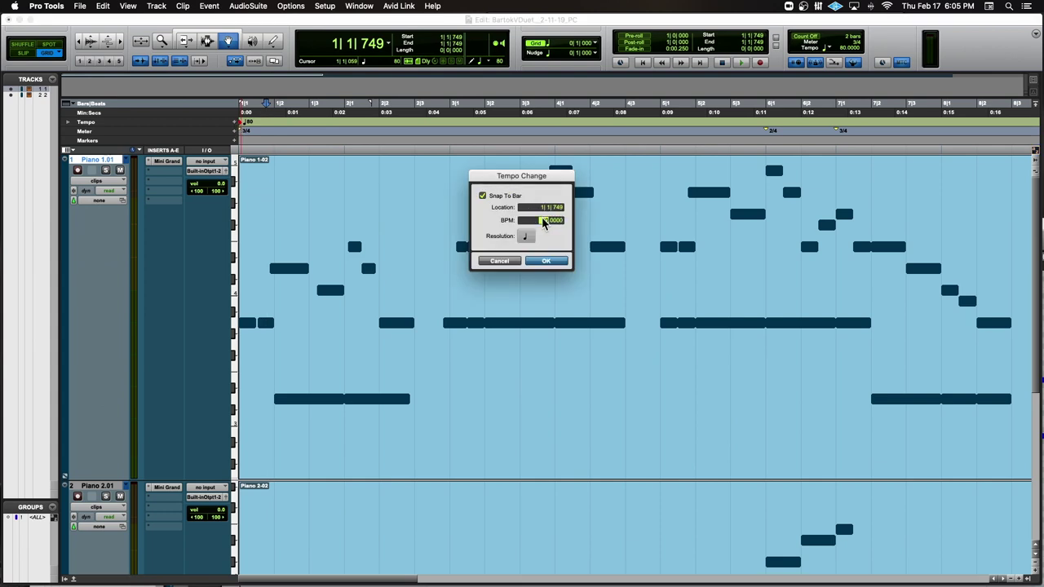
type("100")
key("Return")
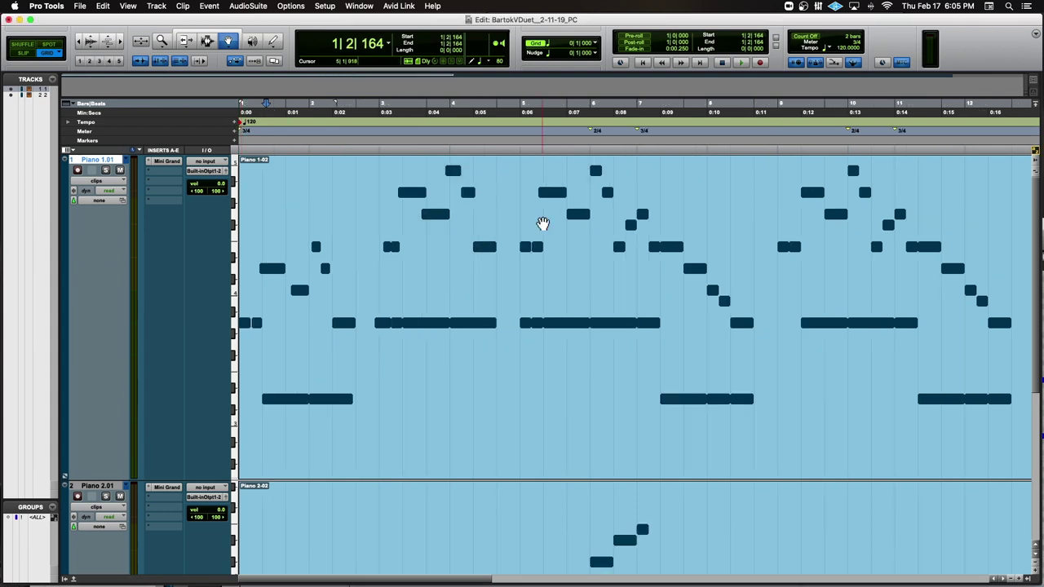
Open the Piano 1.01 clip in the MIDI Editor in Grid mode and set the nudge value to a 1/8 note
left_click(376, 227)
double_click(376, 228)
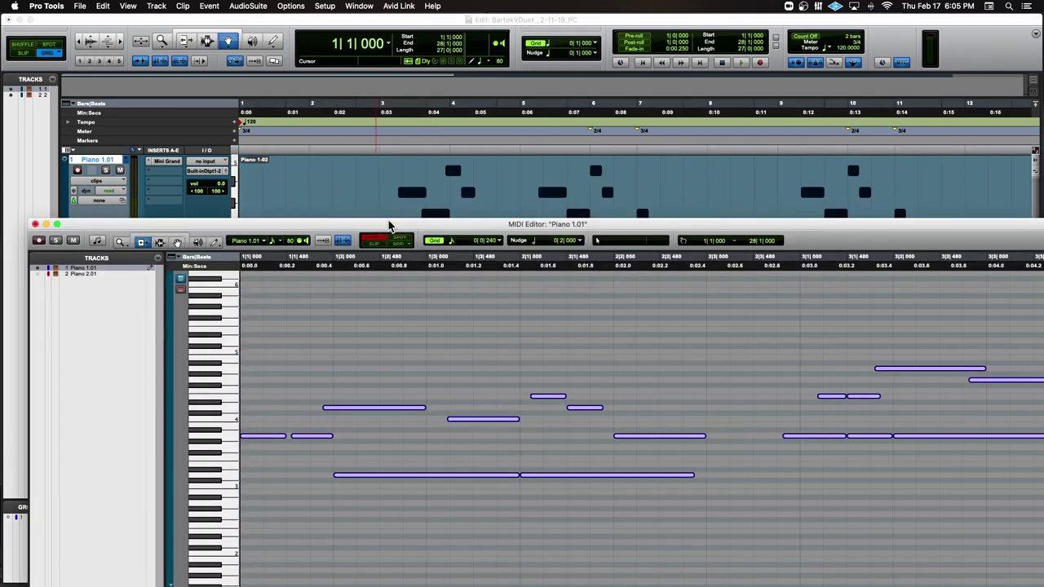
double_click(364, 225)
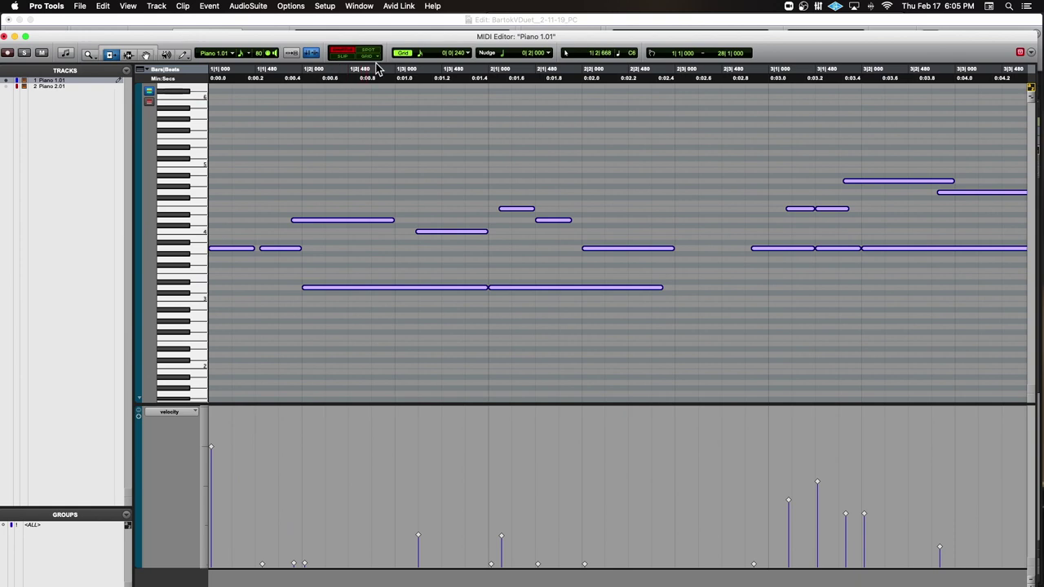
key("t")
key("t")
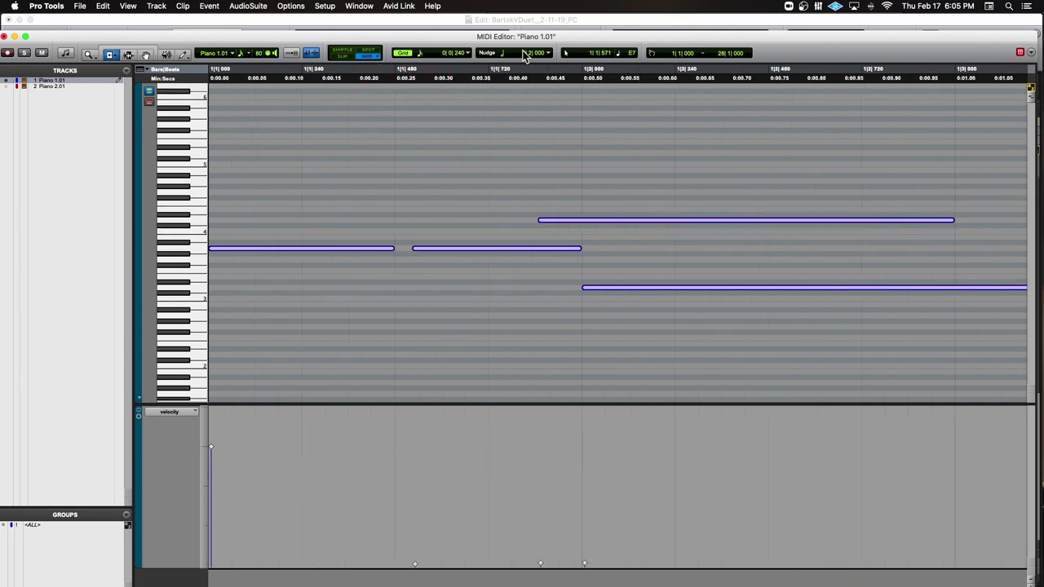
left_click(546, 57)
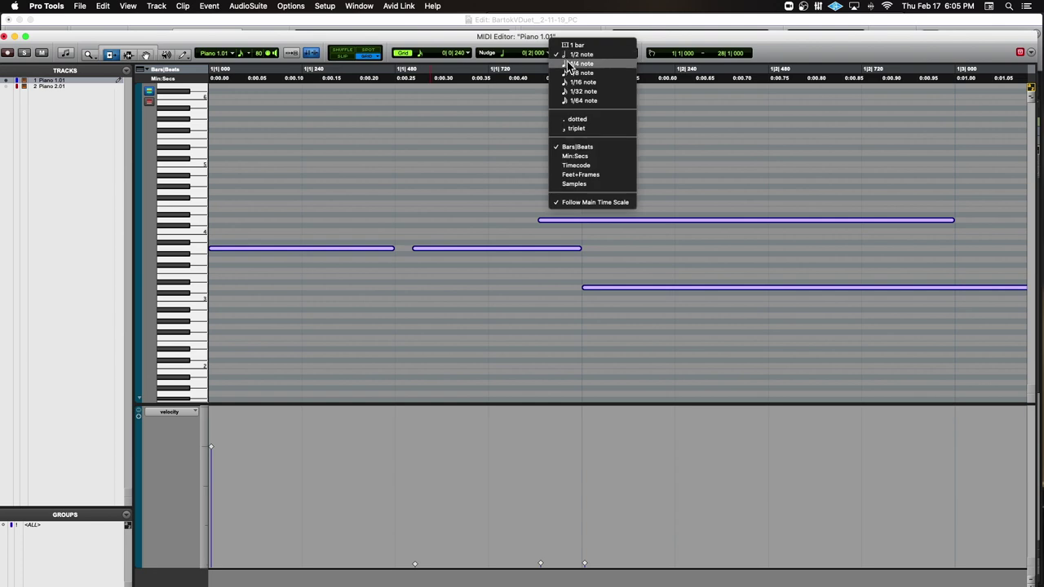
left_click(570, 73)
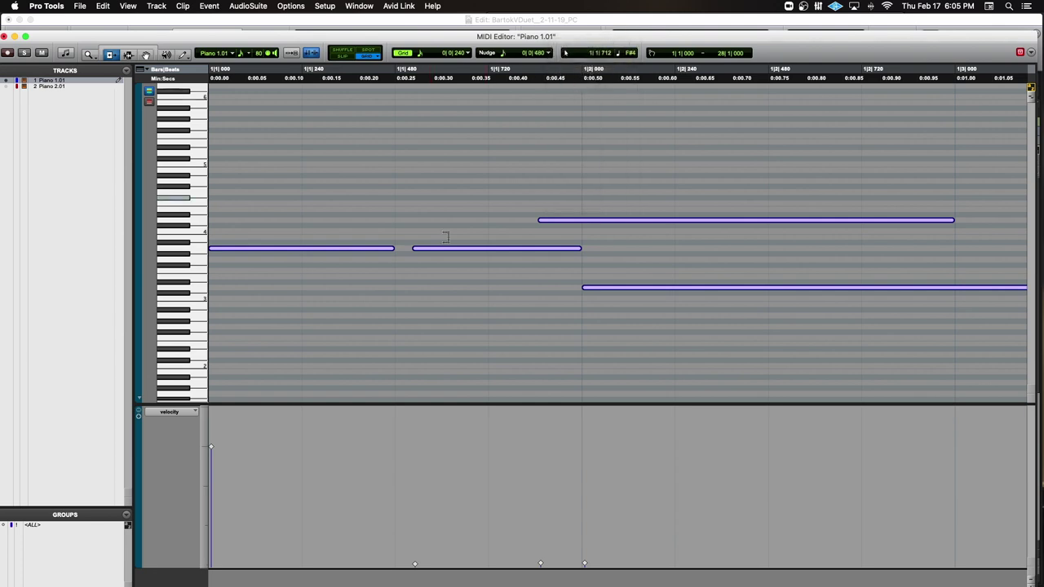
Trim the off-grid note starts in bars 1 and 2 to the grid, including those at 1|1|480, 1|2|000 and 1|3|000
left_click(422, 94)
left_click_drag(415, 249, 401, 249)
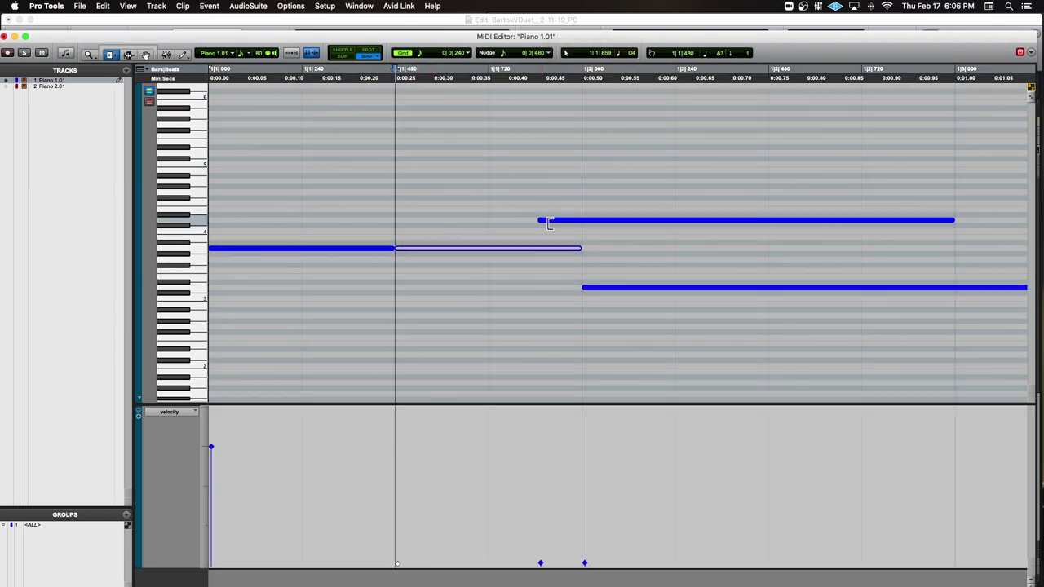
left_click_drag(547, 221, 585, 221)
left_click(584, 285)
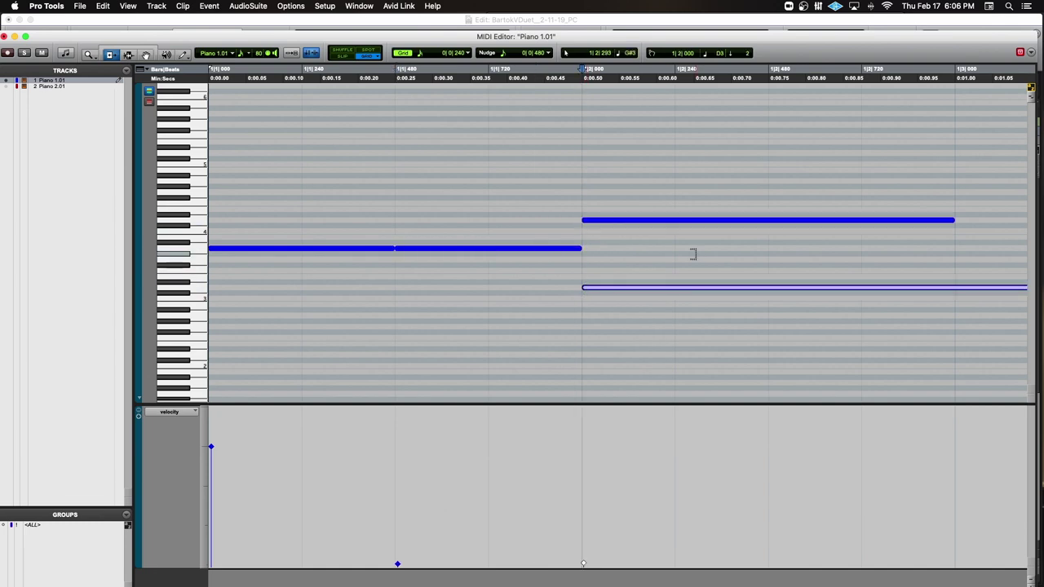
scroll(693, 253, "right", 5)
scroll(694, 255, "right", 1)
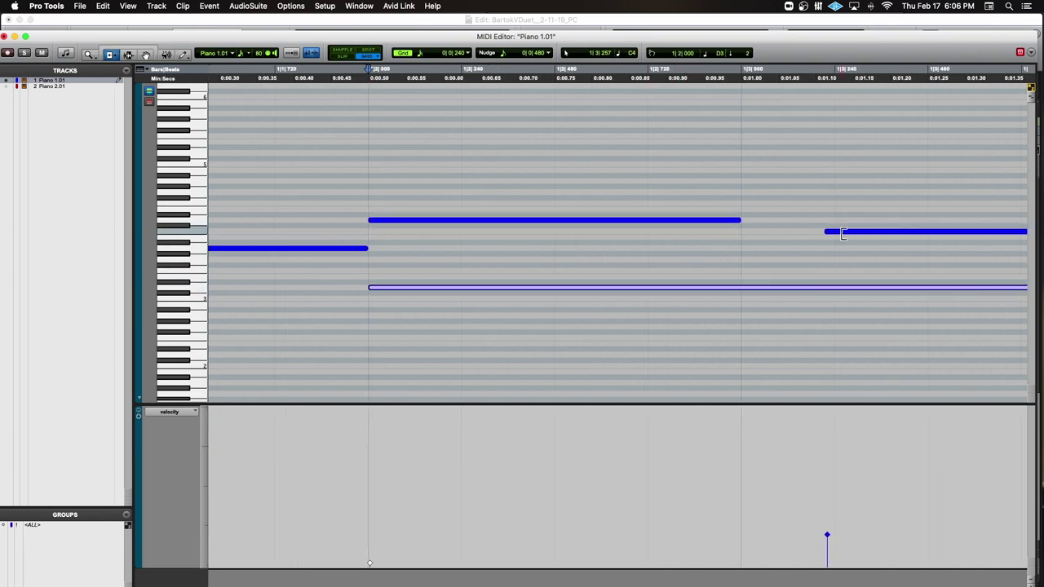
left_click_drag(825, 232, 740, 231)
scroll(750, 233, "right", 2)
scroll(761, 235, "right", 8)
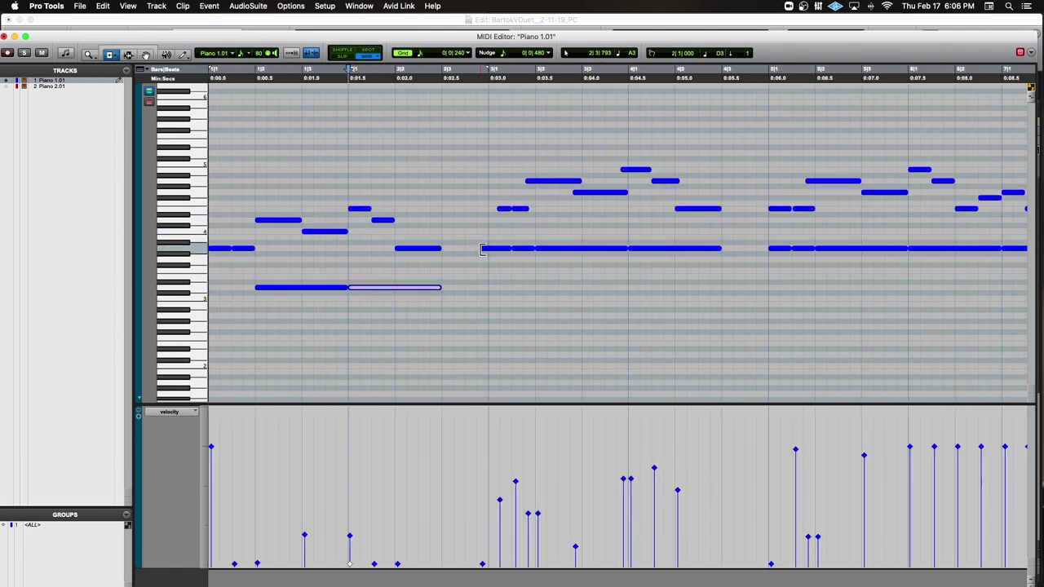
Trim the starts of the off-grid melody and lower-line notes in bars 3 and 4 to the grid
left_click_drag(482, 249, 489, 248)
left_click_drag(498, 209, 536, 181)
left_click(514, 209)
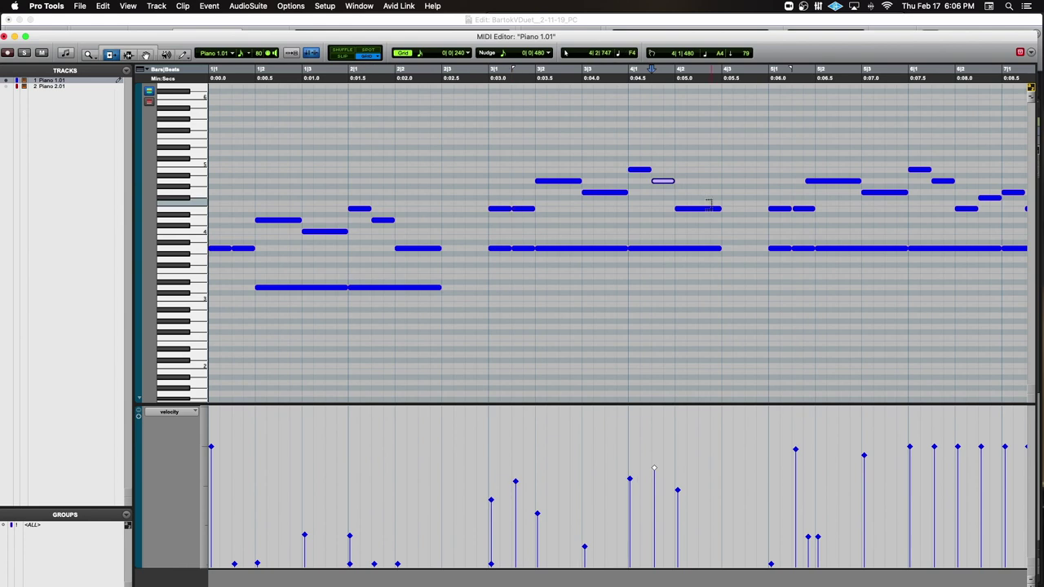
scroll(733, 207, "right", 8)
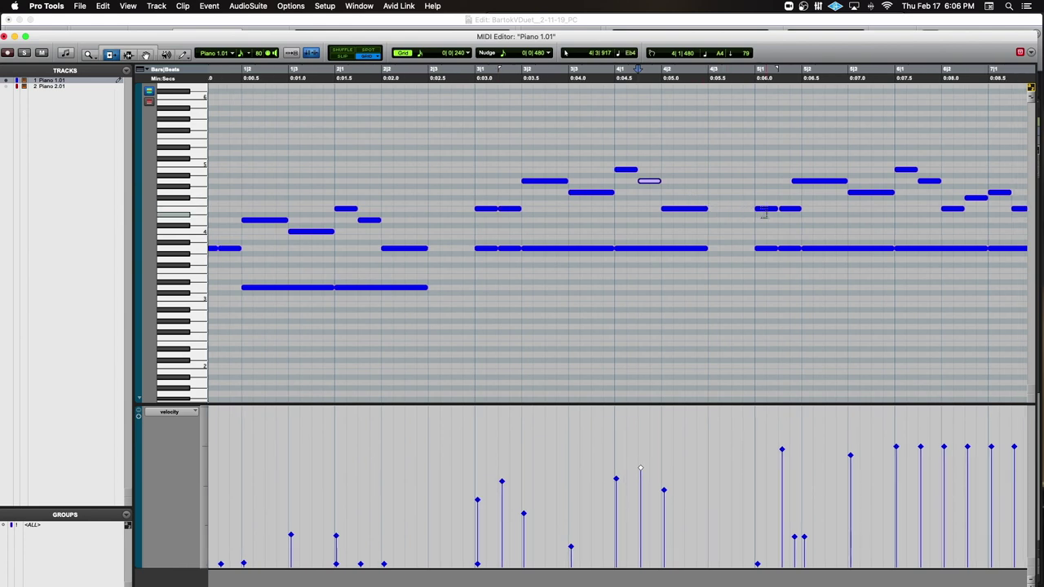
scroll(763, 211, "left", 8)
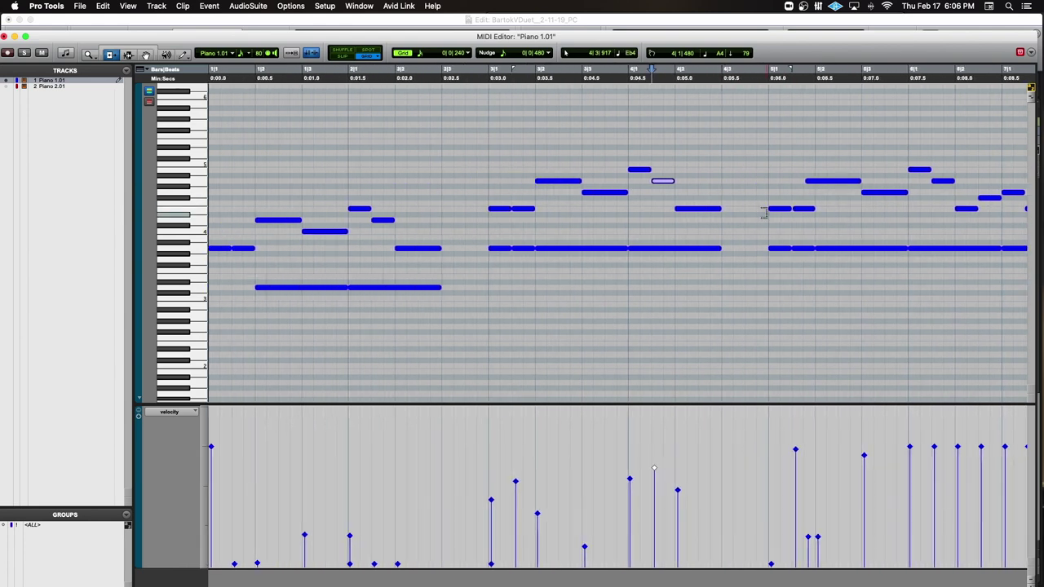
Draw a nearly level velocity line with the Pencil tool across the notes from bar 5 back to bar 1
left_click(145, 53)
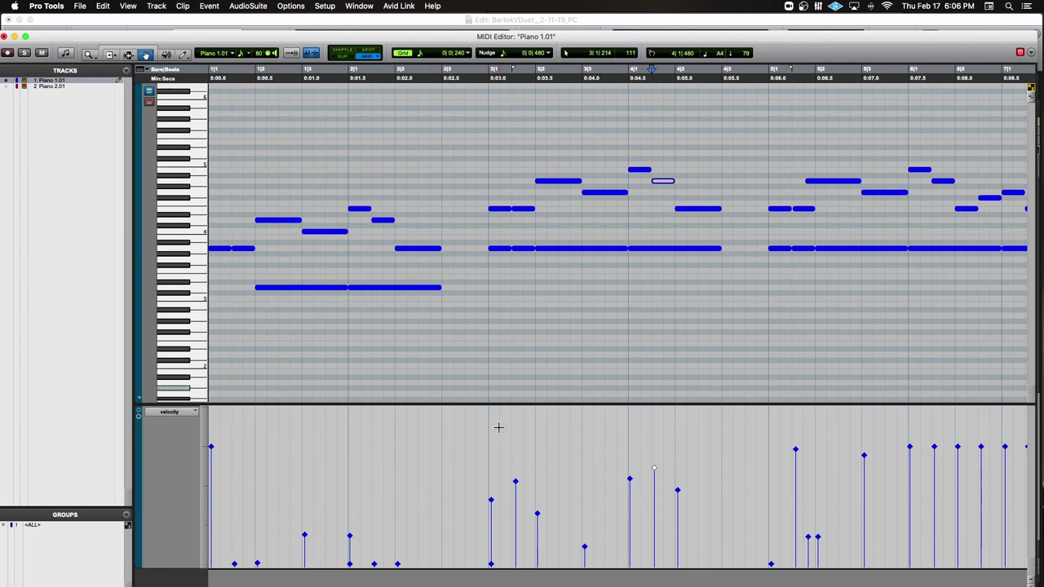
left_click(466, 421)
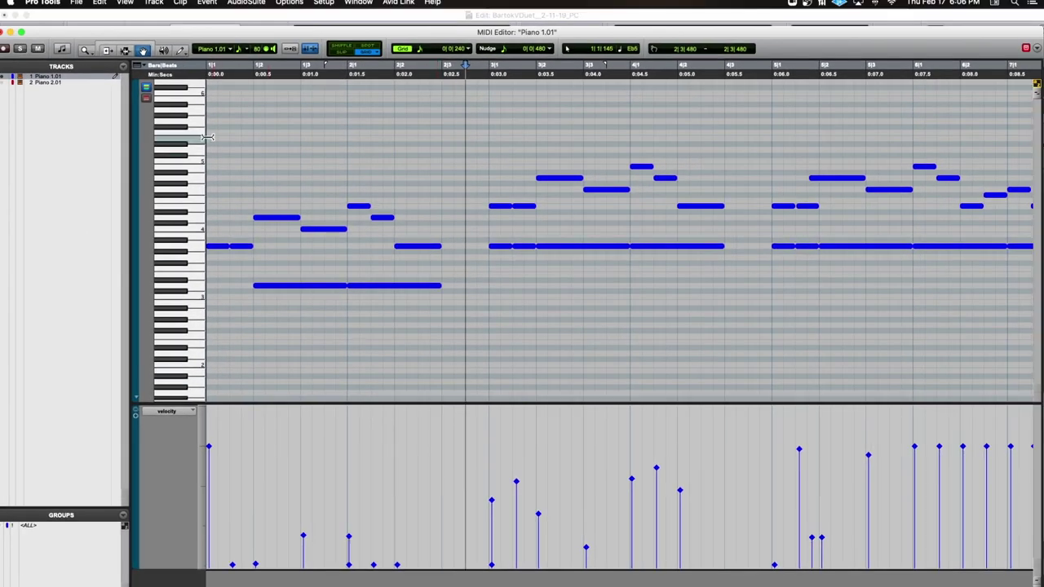
left_click(182, 51)
left_click(196, 58)
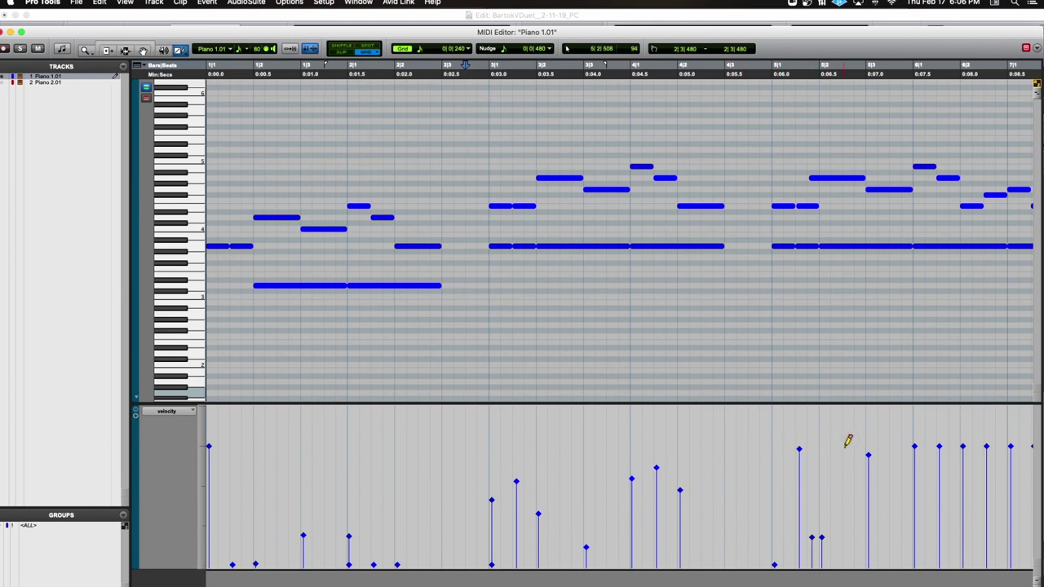
mouse_move(831, 435)
left_mouse_down()
mouse_move(333, 454)
mouse_move(209, 444)
left_mouse_up()
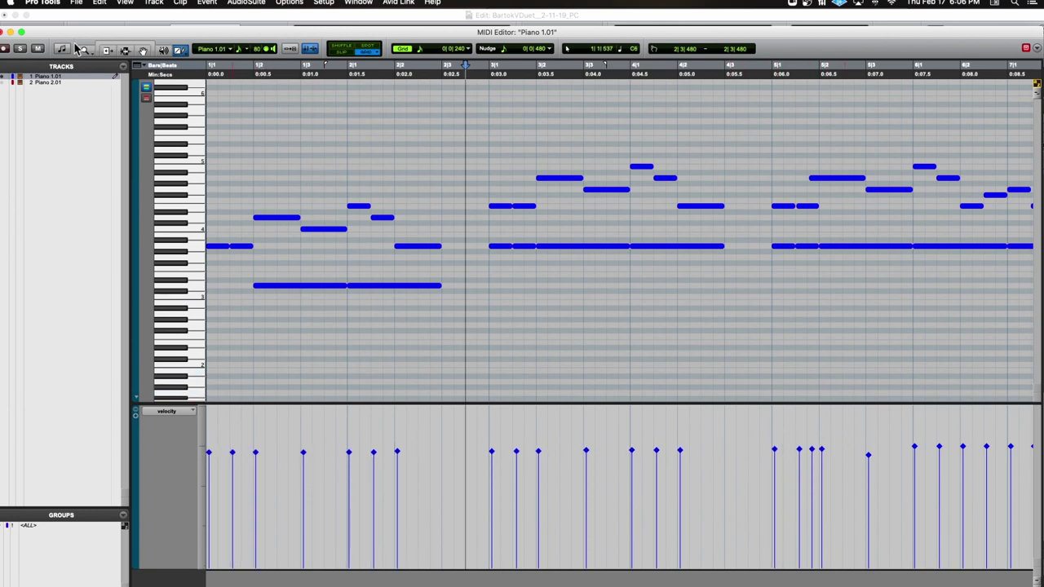
Play the opening bars from the start of the session to hear the levelled velocities
left_click_drag(82, 35, 89, 33)
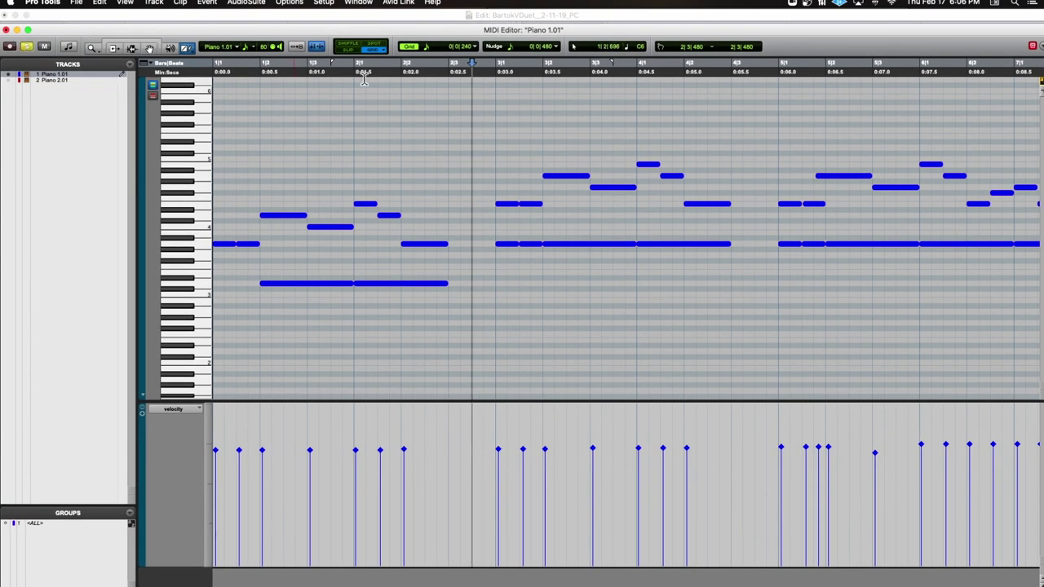
left_click(407, 71)
key("super+z")
left_click(419, 73)
key("Return")
key("space")
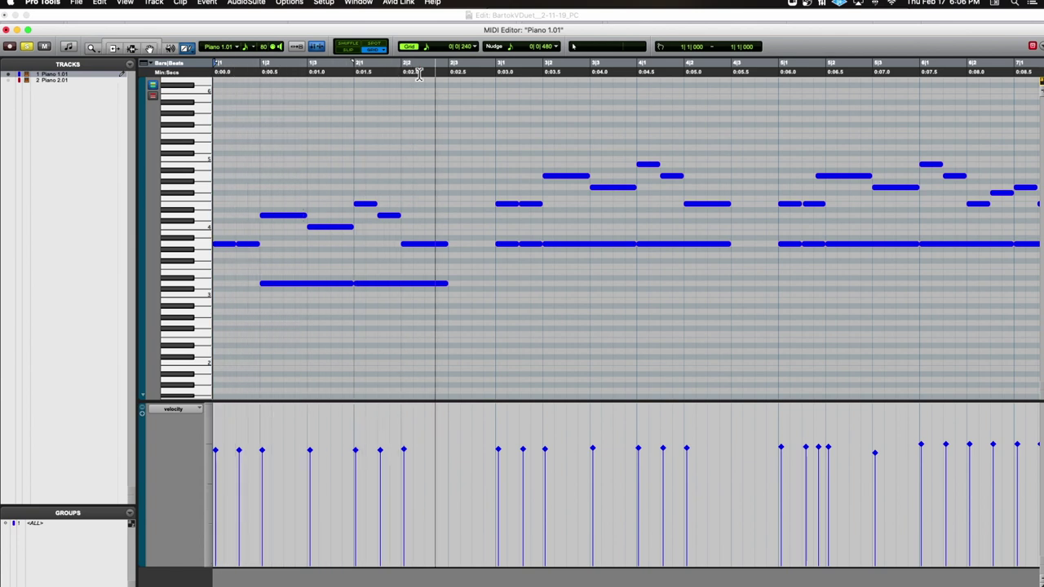
key("space")
Lower the velocities of the bottom held notes in bars 1–2 by 23 and reduce those of the lower-line notes in bars 3–4
left_click(150, 48)
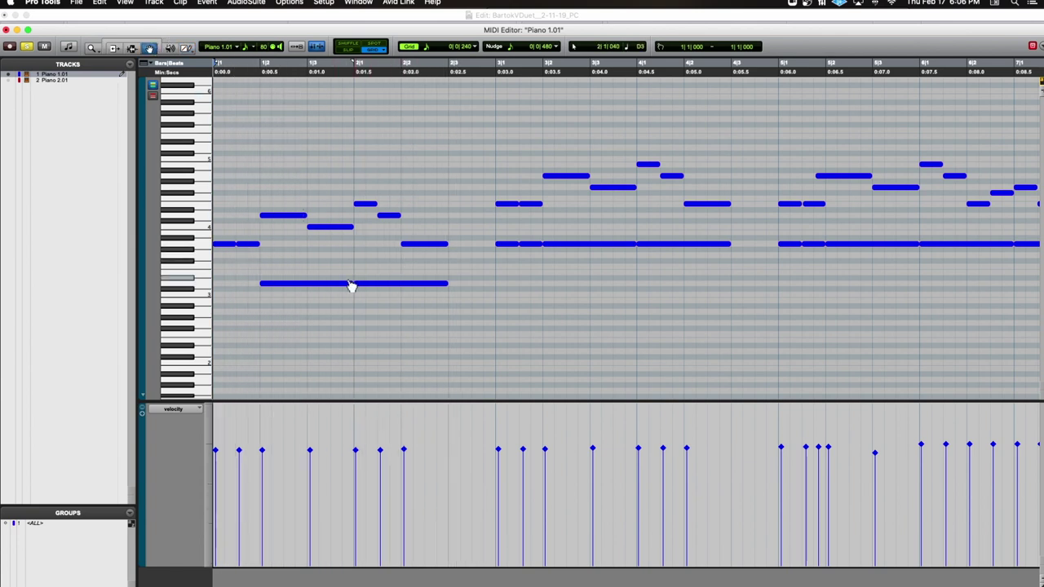
scroll(334, 273, "up", 1)
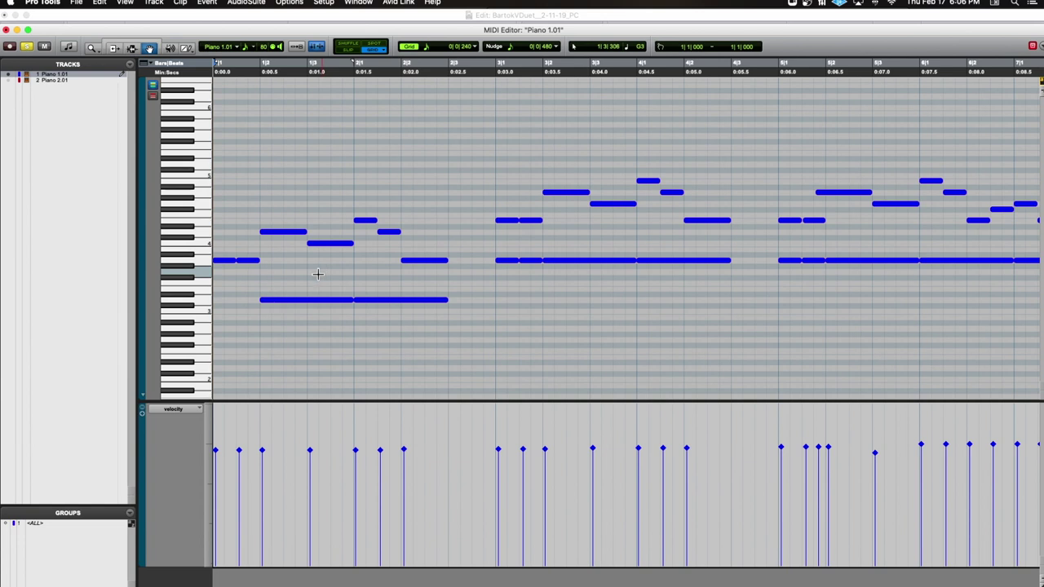
left_click(246, 282)
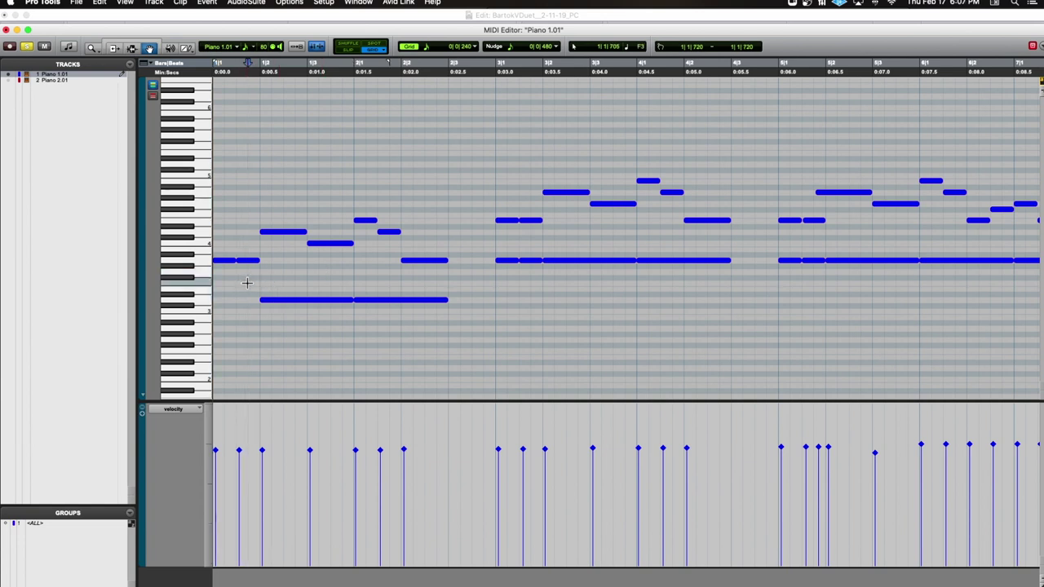
left_click_drag(246, 282, 454, 319)
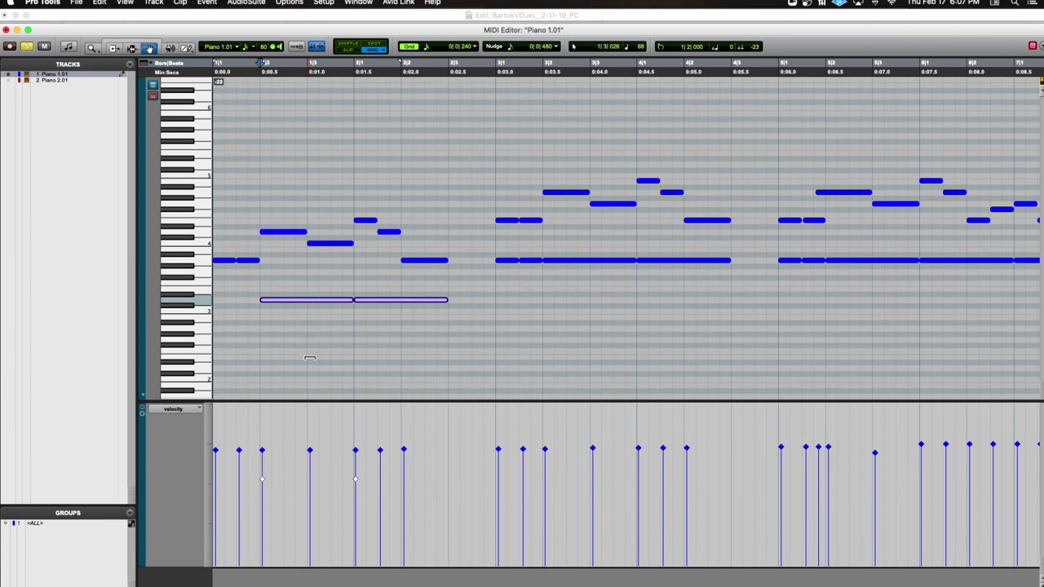
left_click_drag(497, 243, 687, 313)
scroll(687, 313, "up", 2)
Lower the lower-line velocities from bar 5 onward, by 11 in bars 7–8, 16 in bars 9–10 and 20 in bars 11–14
key("r")
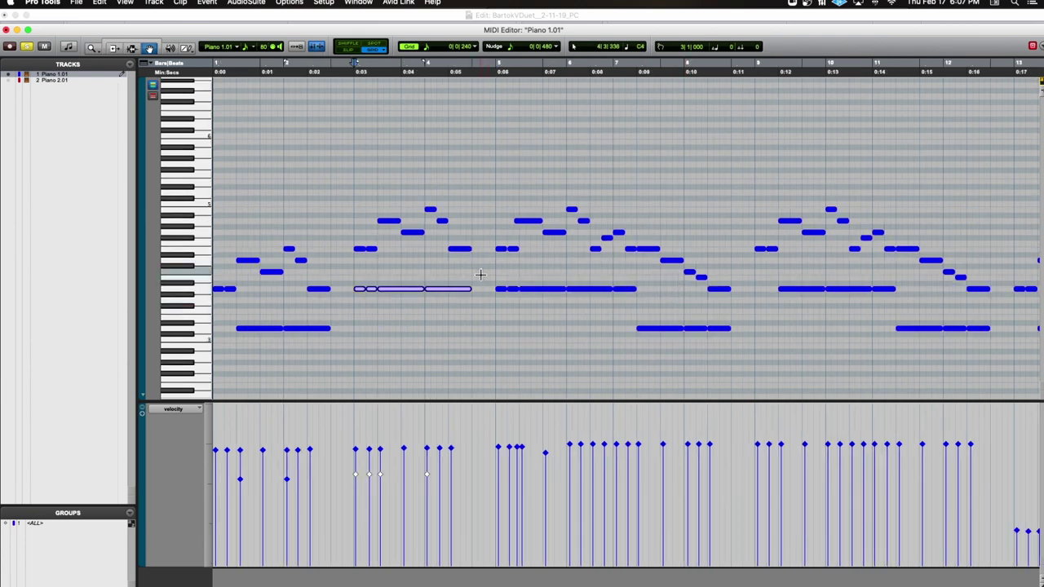
left_click_drag(485, 276, 742, 343)
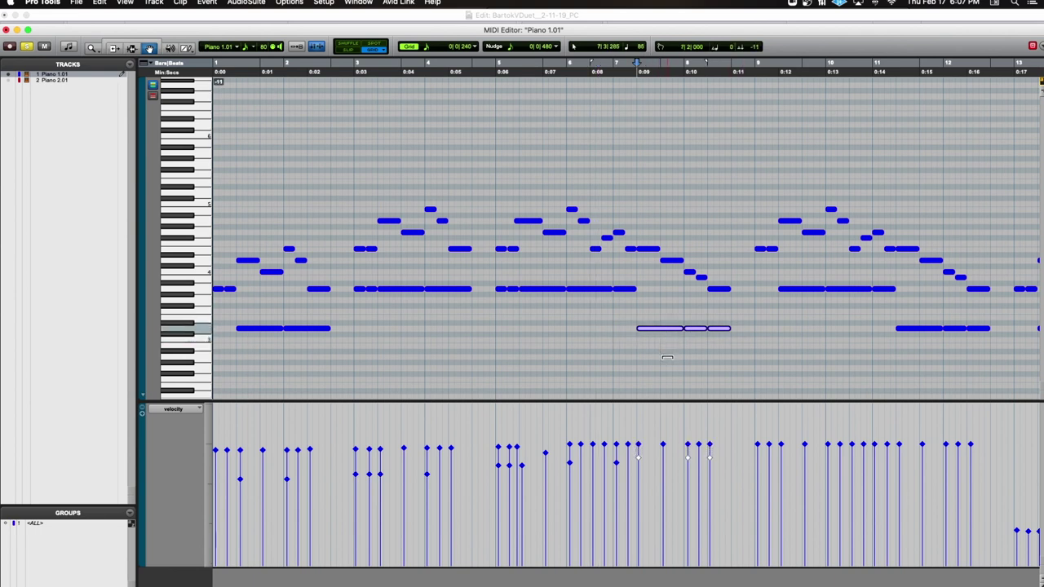
left_click_drag(767, 282, 890, 296)
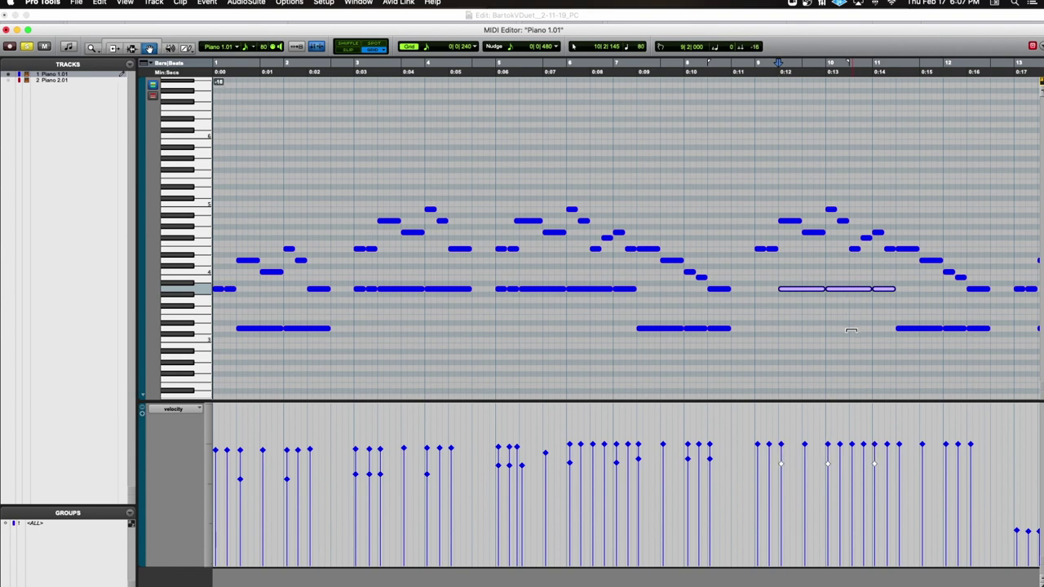
scroll(850, 330, "right", 10)
left_click_drag(466, 315, 767, 342)
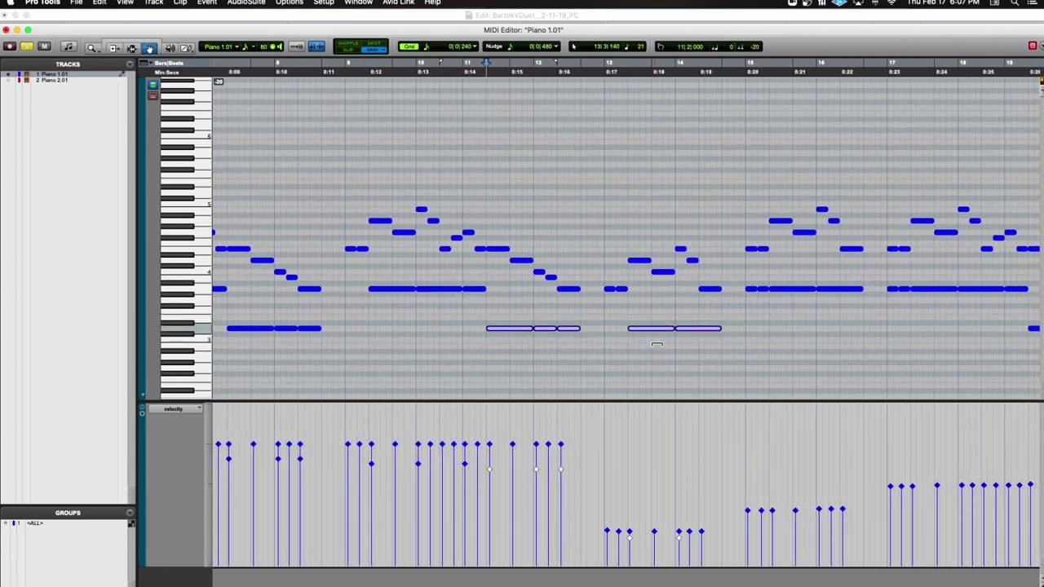
Play from the beginning to hear the balance between the melody and the softened lower line
key("Return")
key("space")
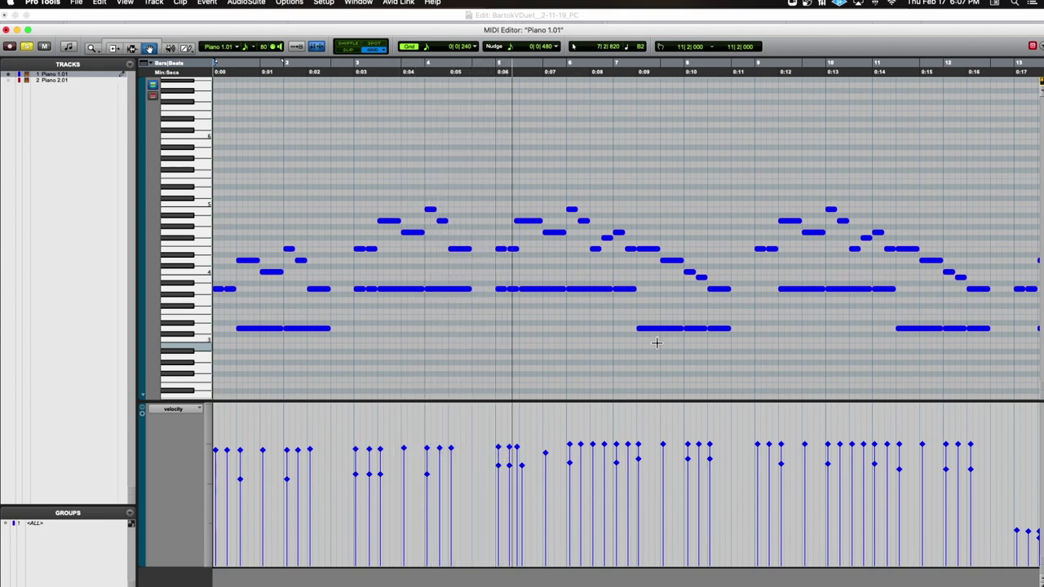
key("space")
Trim the start of the early melody note in bar 5 to 5|2|000 and play the passage from the beginning
left_click(113, 48)
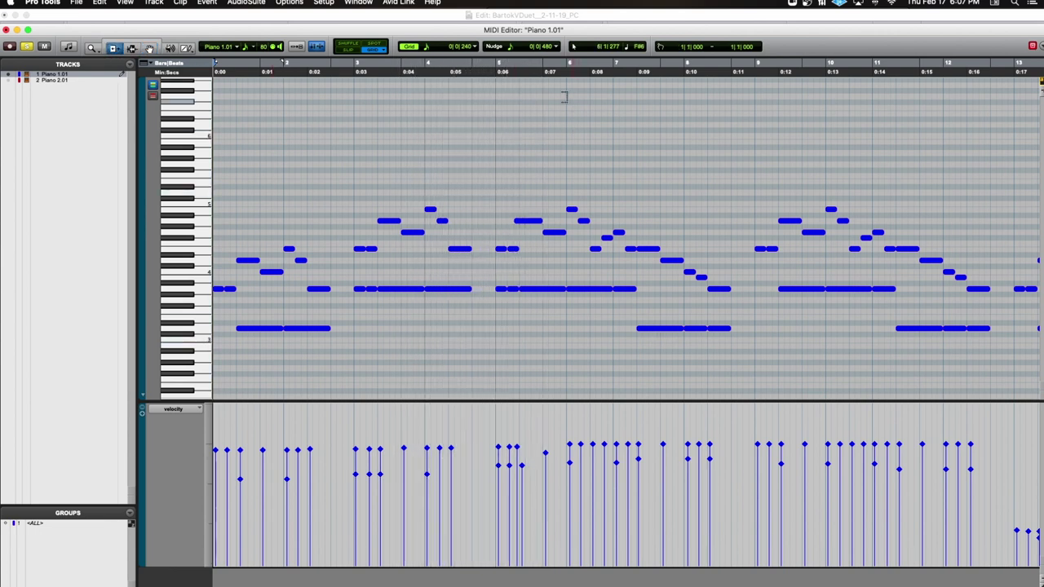
left_click(516, 75)
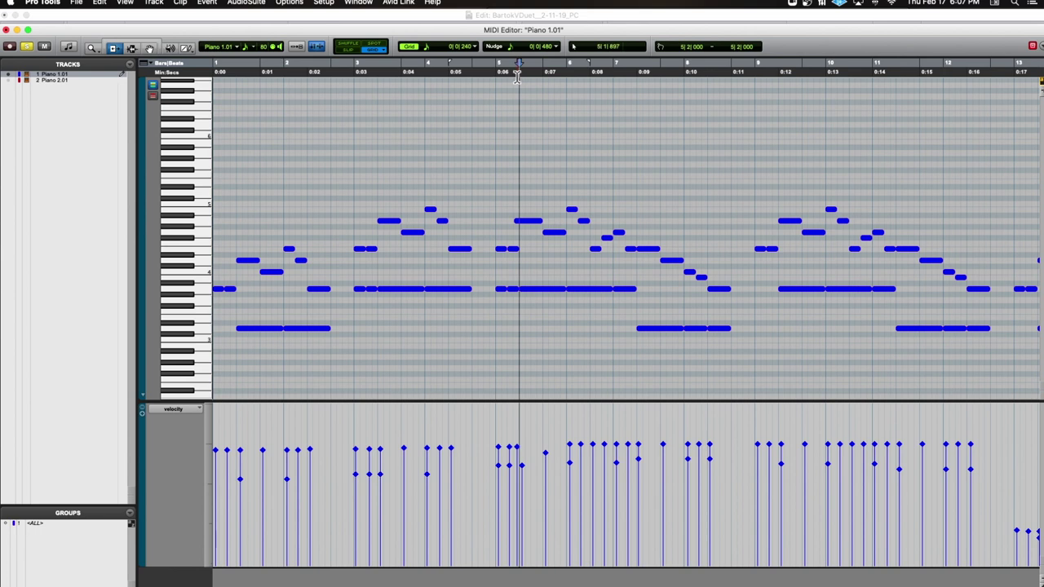
left_click(520, 220)
key("Return")
key("space")
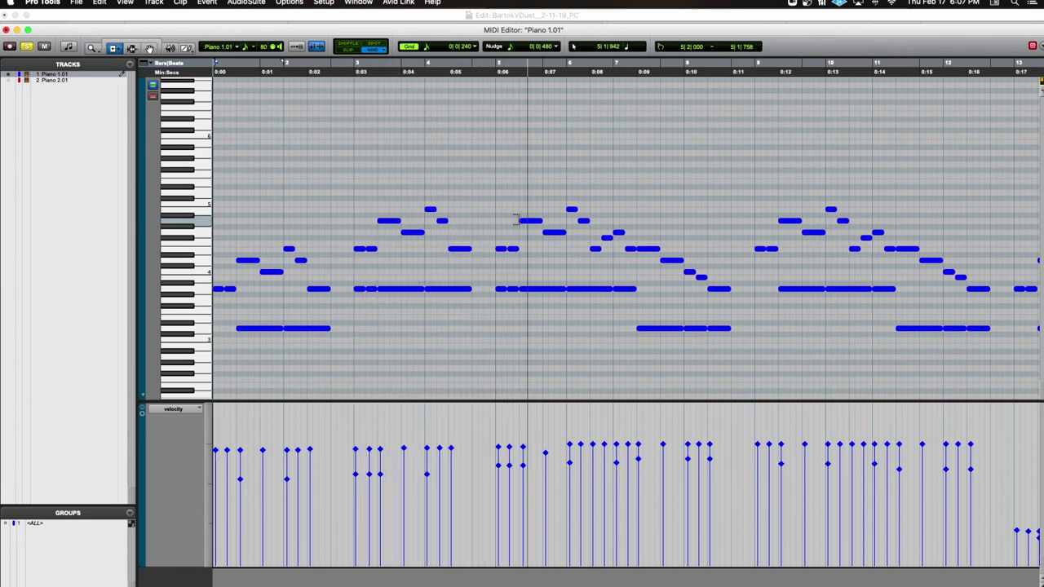
Zoom in on the opening bars and check the grid value, keeping it at a 1/16 note
left_click(436, 218)
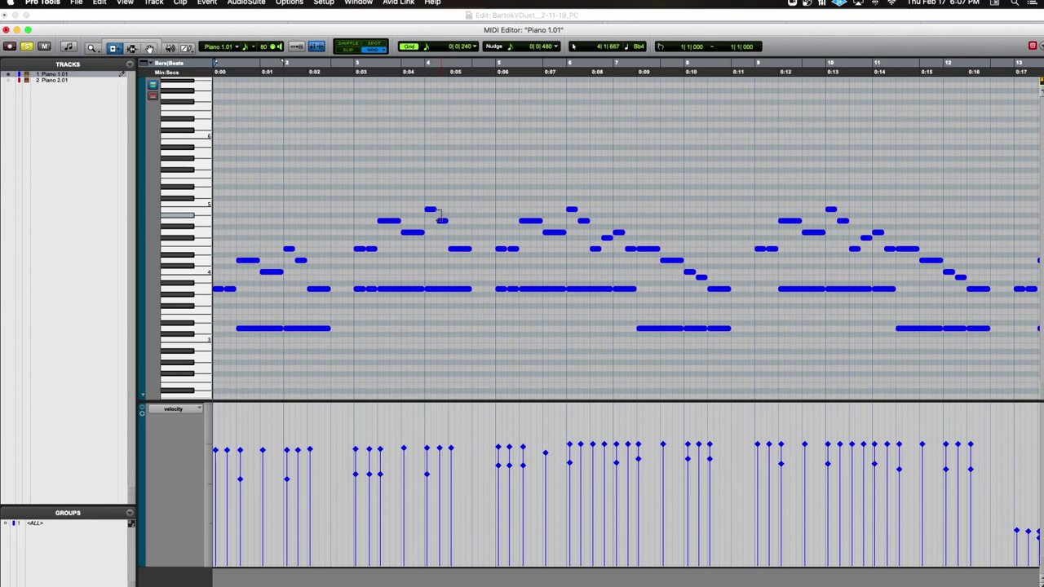
key("t")
key("t")
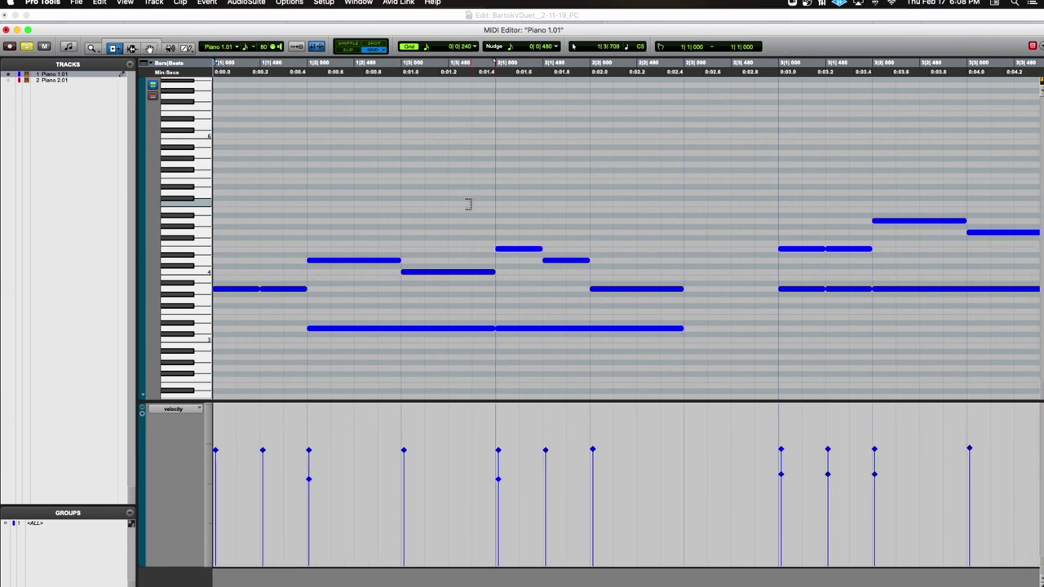
left_click(475, 48)
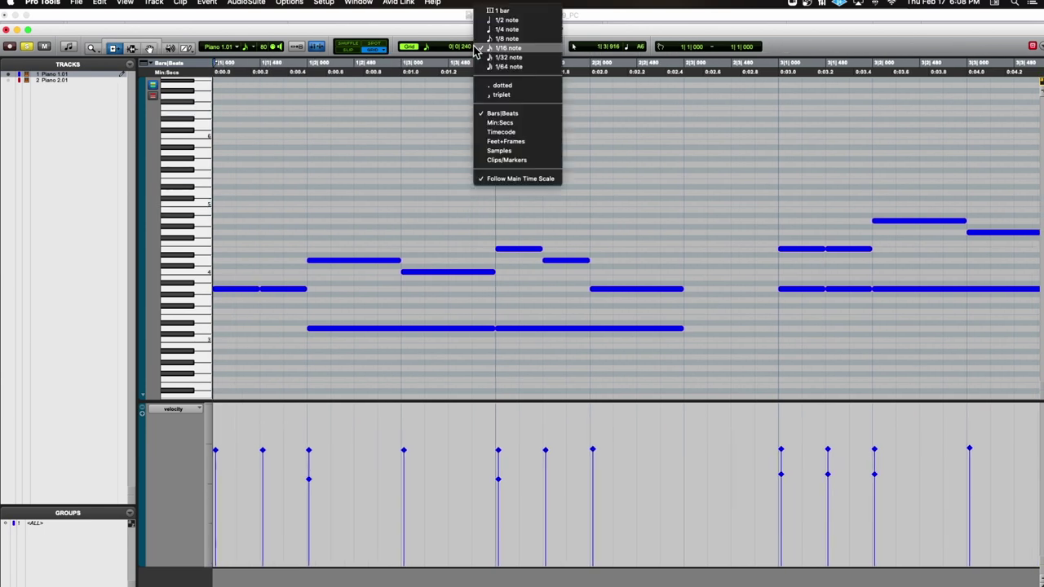
left_click(477, 49)
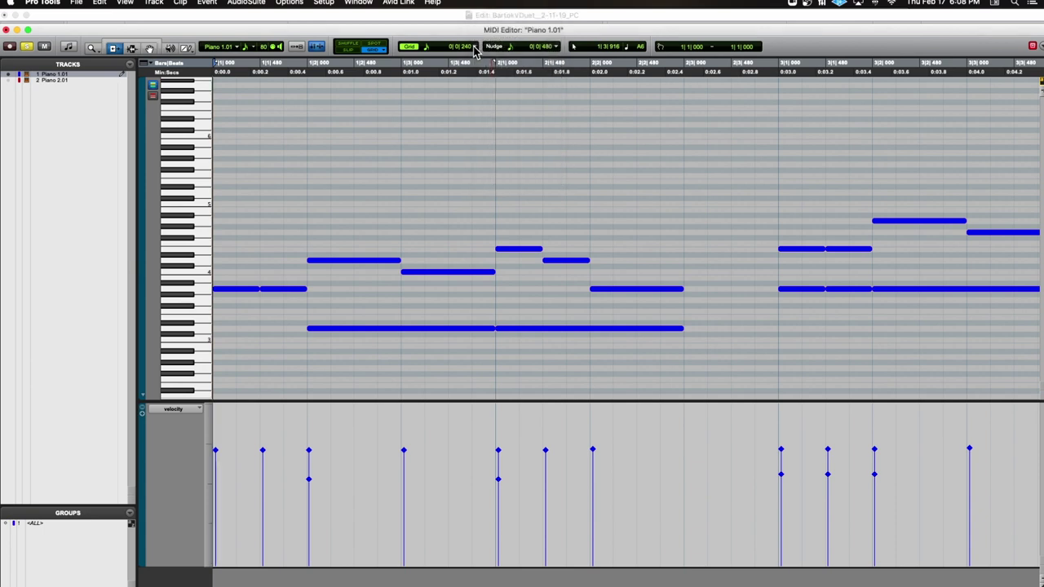
key("t")
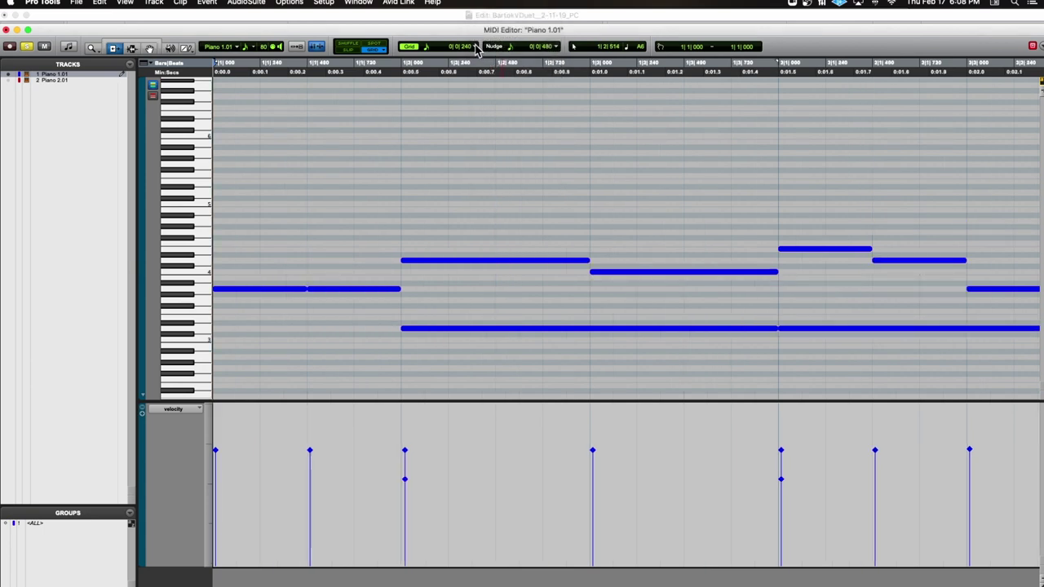
Keep the grid at 1/16 note and shorten the first note, the C4 at 1|3|000 and bar 2's two short melody notes by a sixteenth
left_click(477, 48)
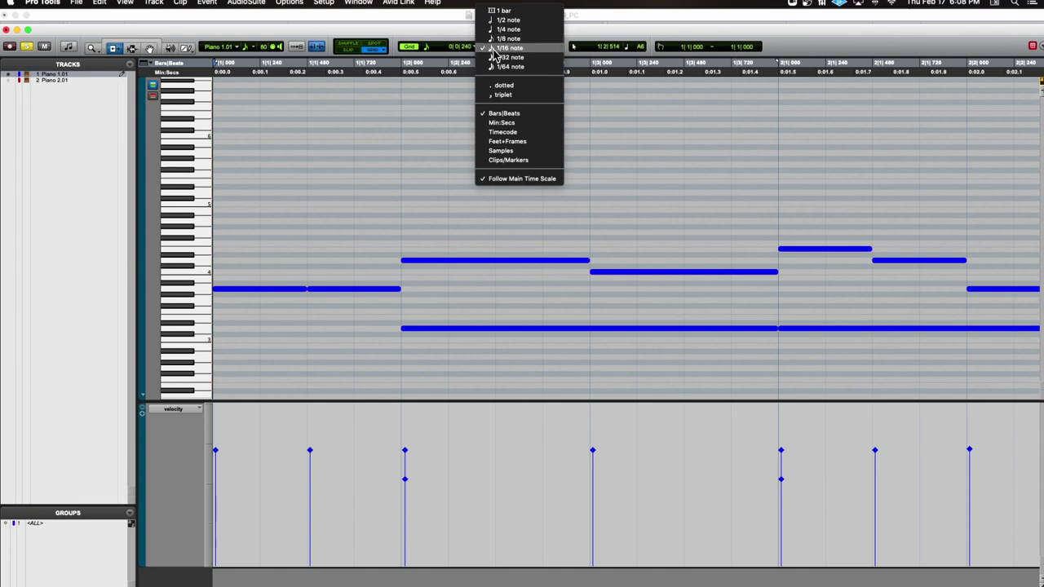
left_click(494, 49)
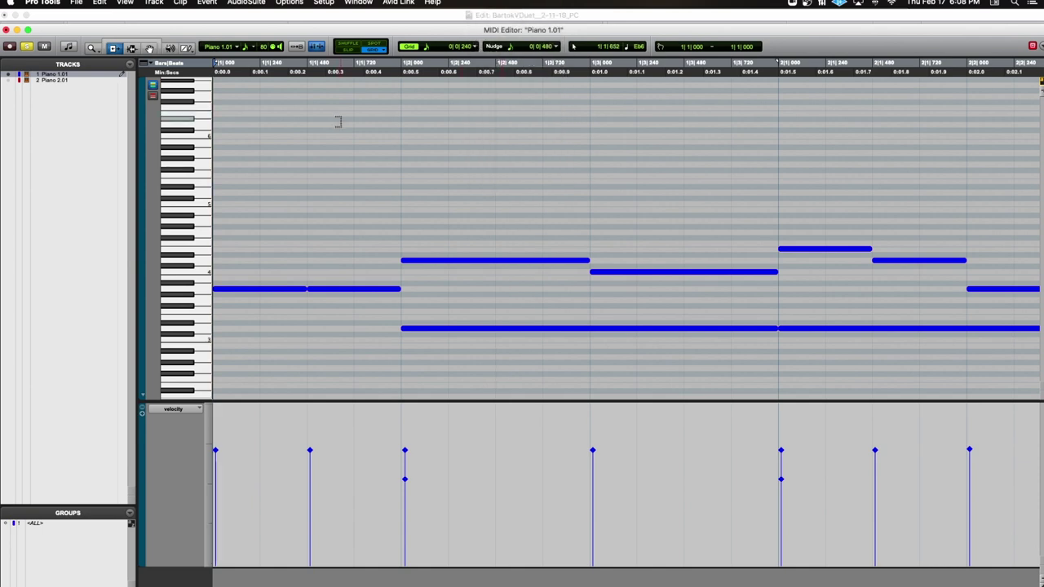
left_click(262, 288)
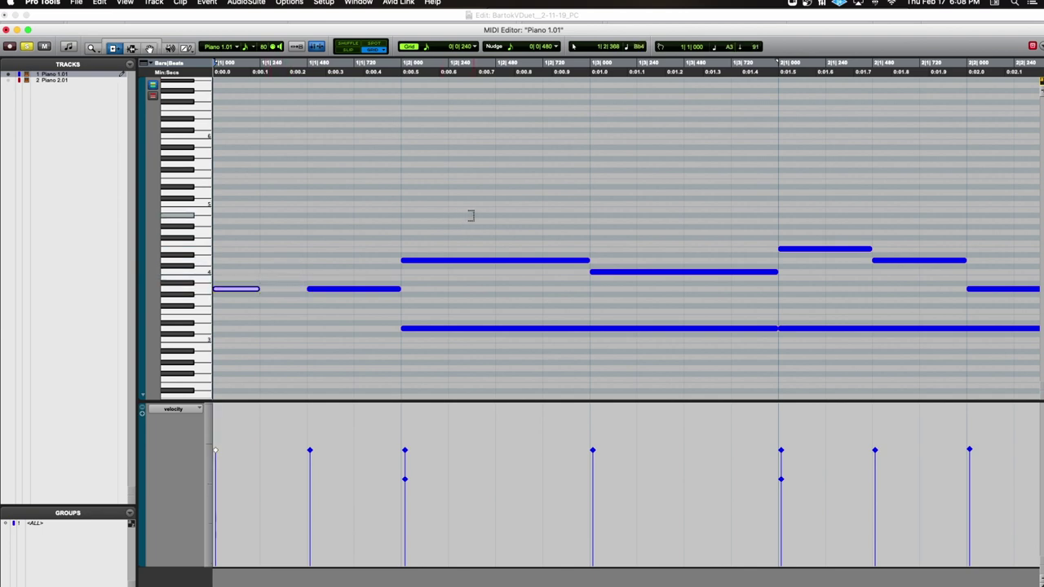
key("r")
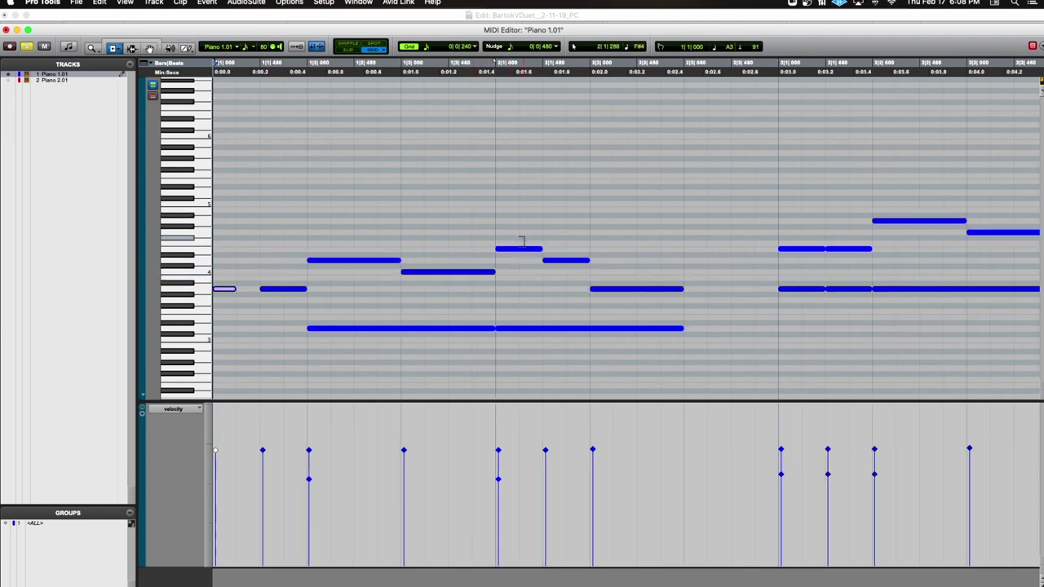
left_click(467, 276)
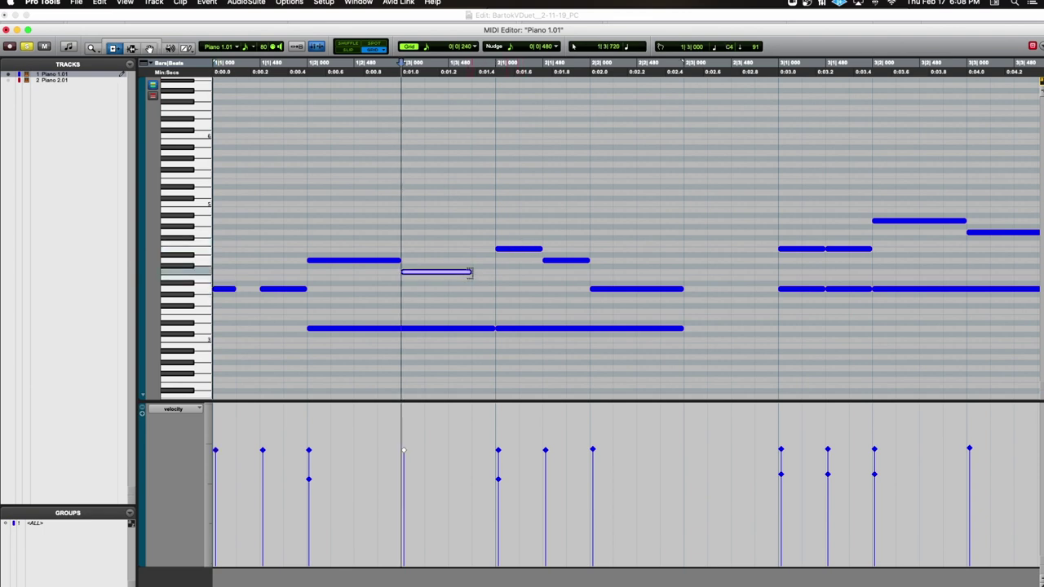
left_click(519, 249)
left_click_drag(581, 261, 566, 261)
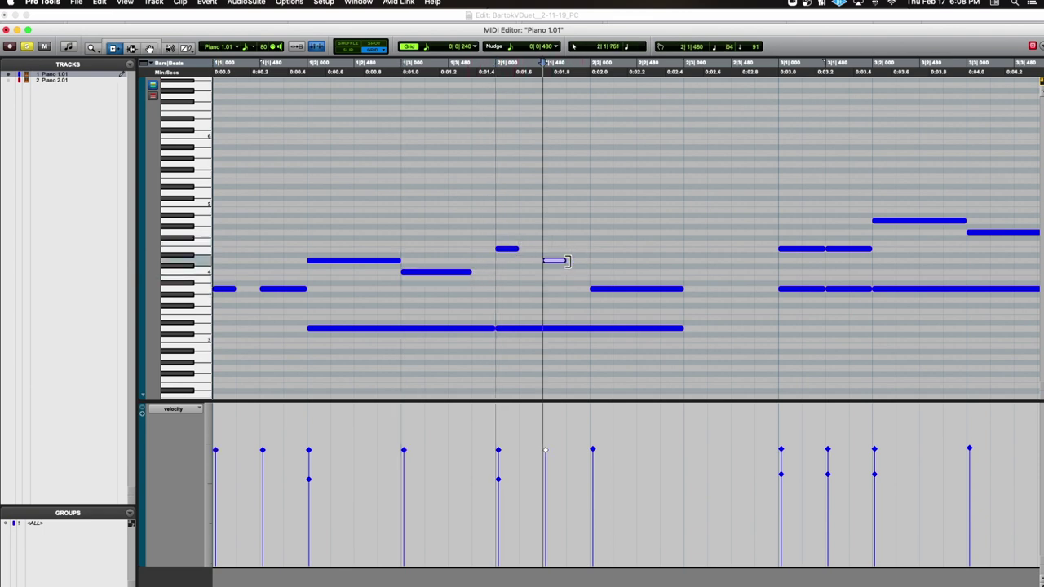
Play the opening bars to hear the shortened melody notes
left_click(618, 255)
key("space")
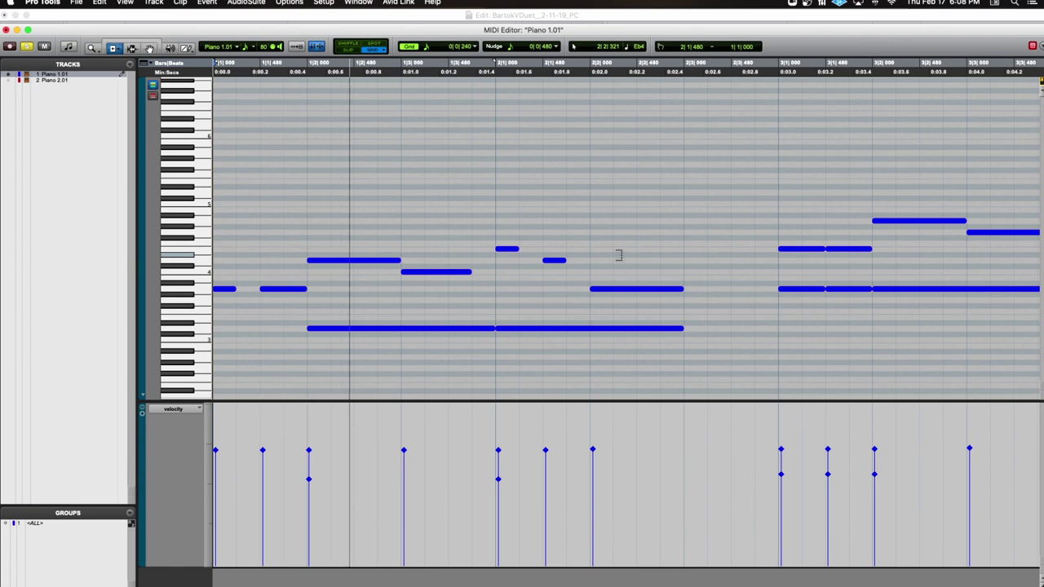
key("space")
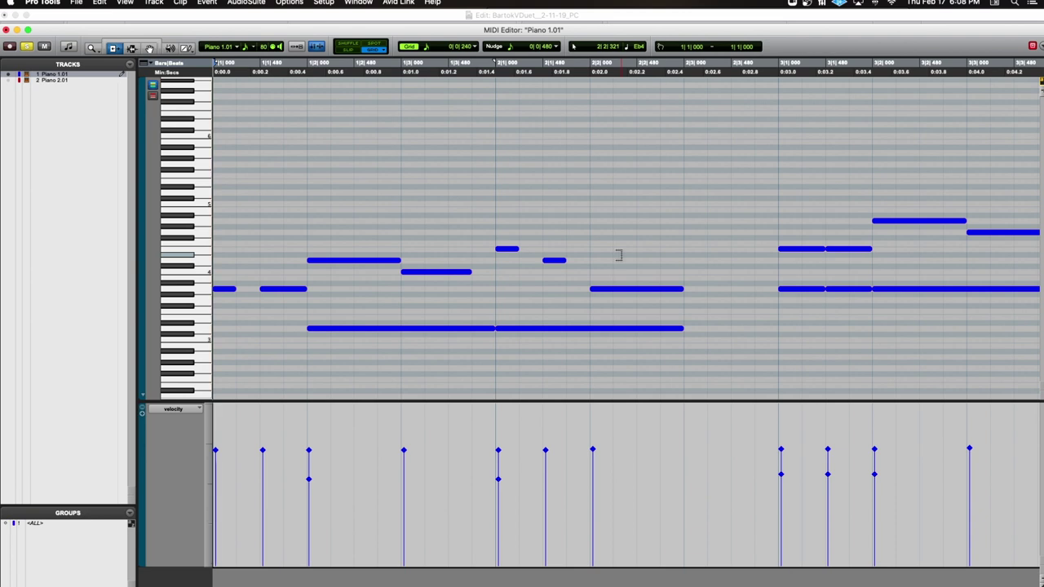
key("space")
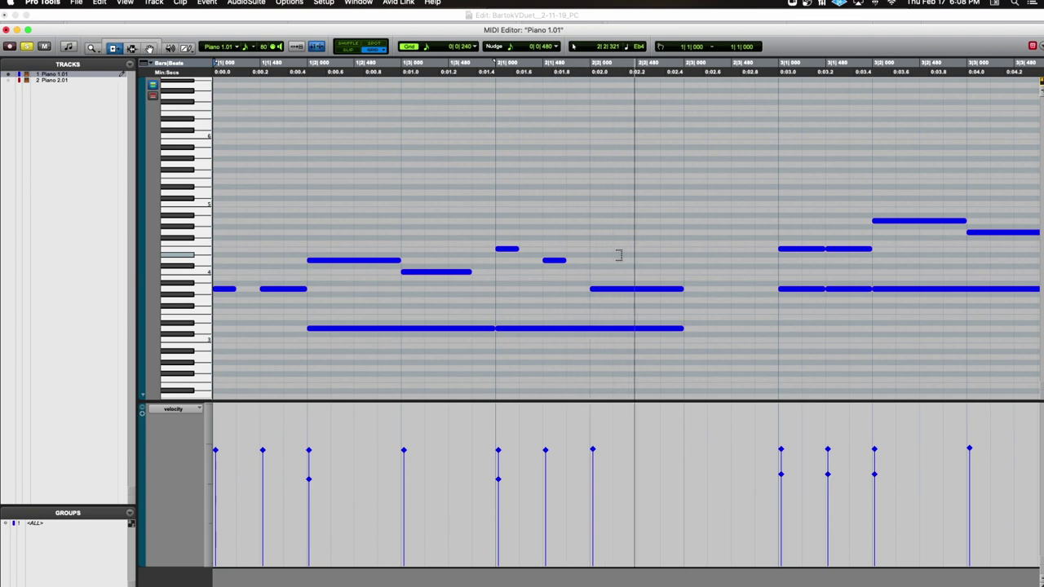
Shorten both notes at 3|1|000, the G4 at 3|3|000 and the A4 at 4|1|480 by a sixteenth each
left_click(670, 249)
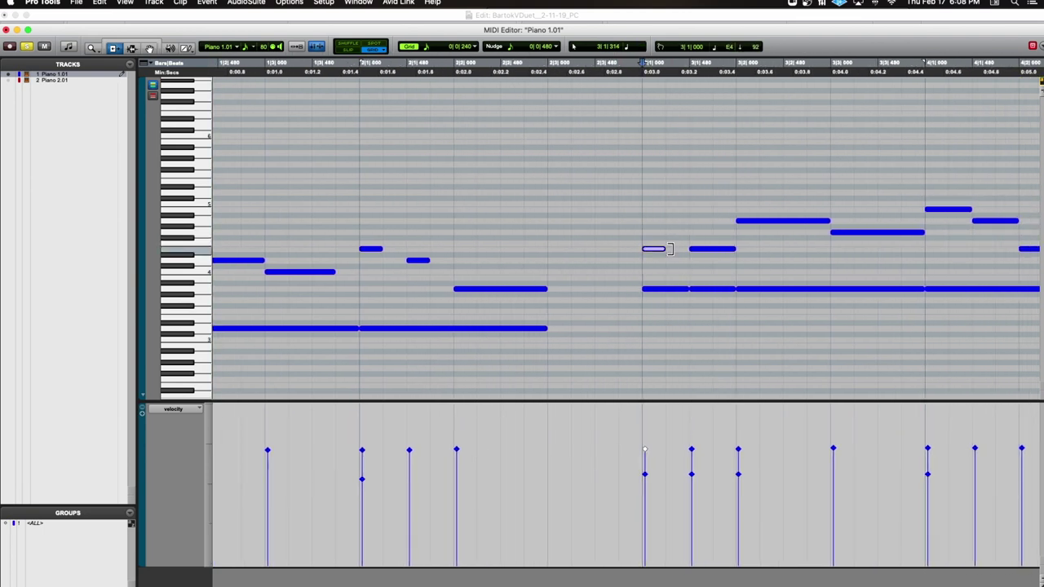
left_click(673, 289)
scroll(754, 228, "right", 4)
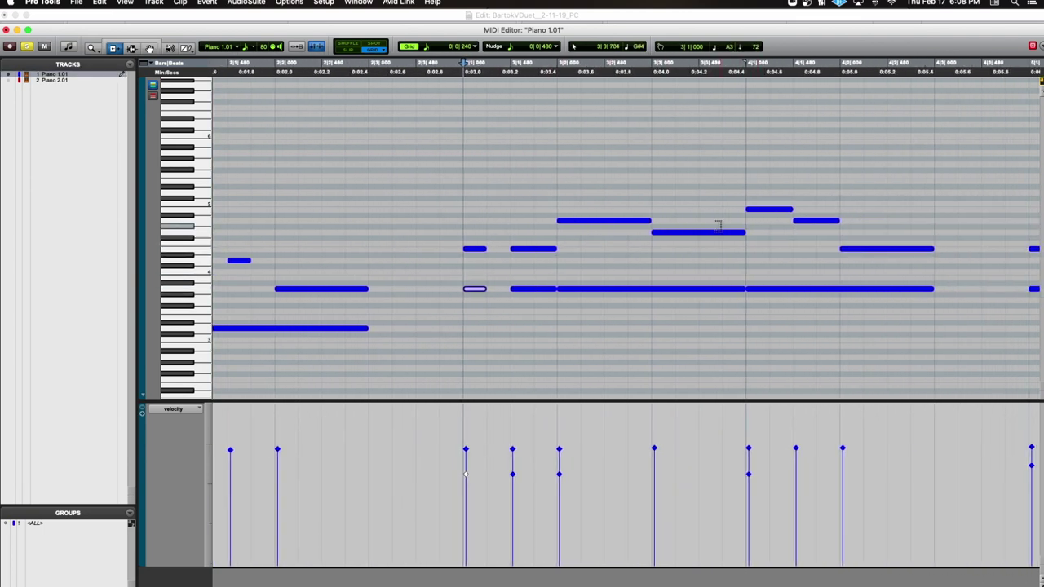
left_click_drag(700, 234, 723, 225)
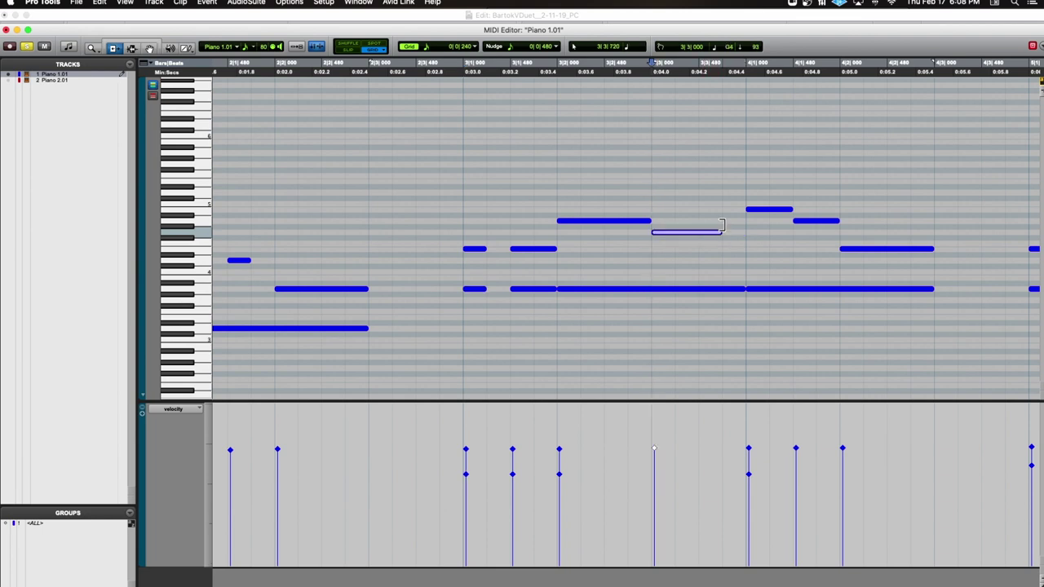
left_click_drag(820, 219, 804, 221)
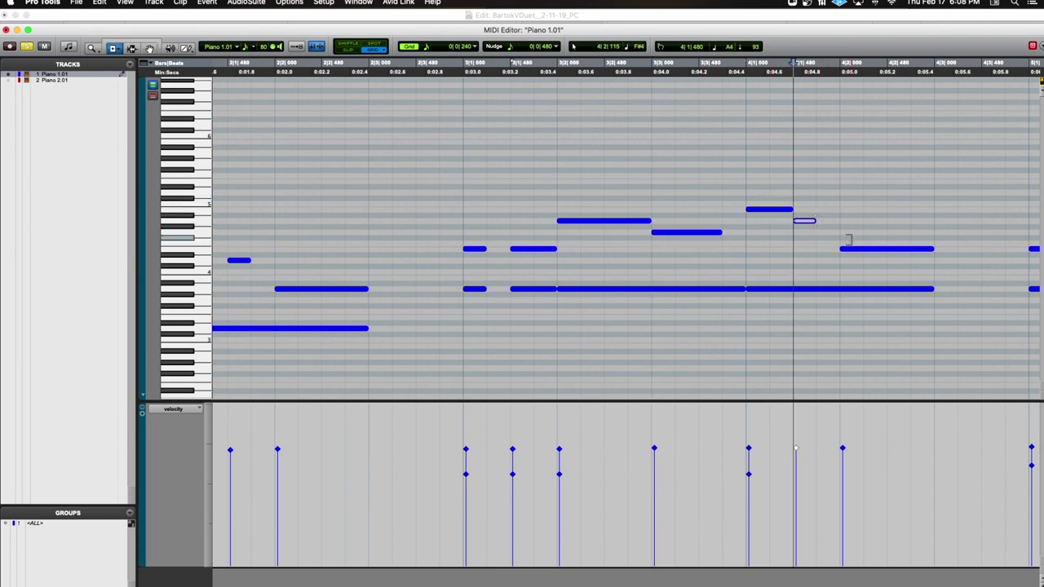
Play the passage from the start of bar 3
left_click(467, 73)
key("space")
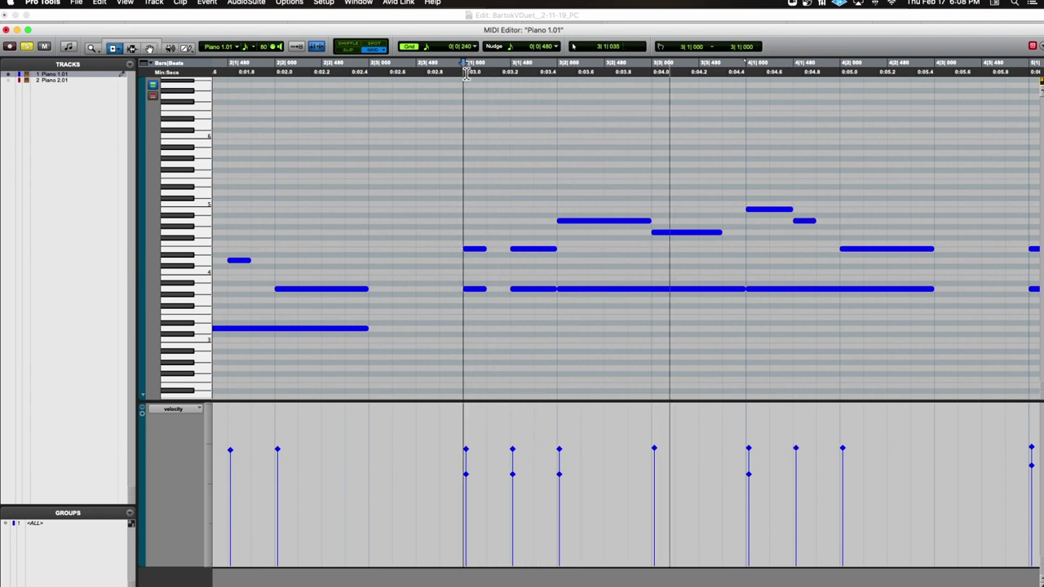
key("space")
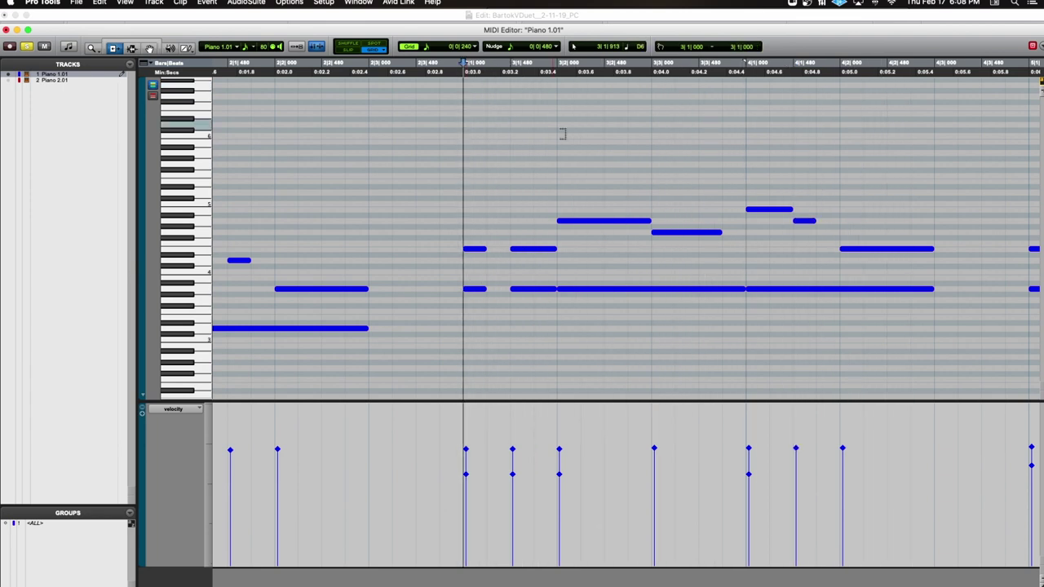
Shorten the melody note at 4|1|000 by a sixteenth, extend the following A4 to 4|2|000, and play from bar 4
left_click(774, 211)
left_click_drag(807, 221, 835, 221)
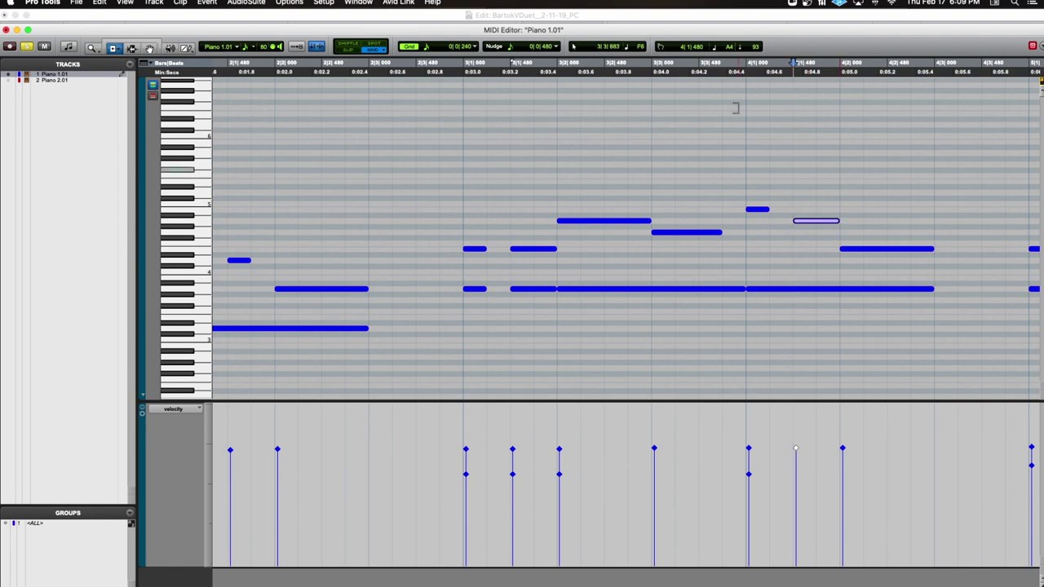
left_click(746, 66)
key("space")
key("space")
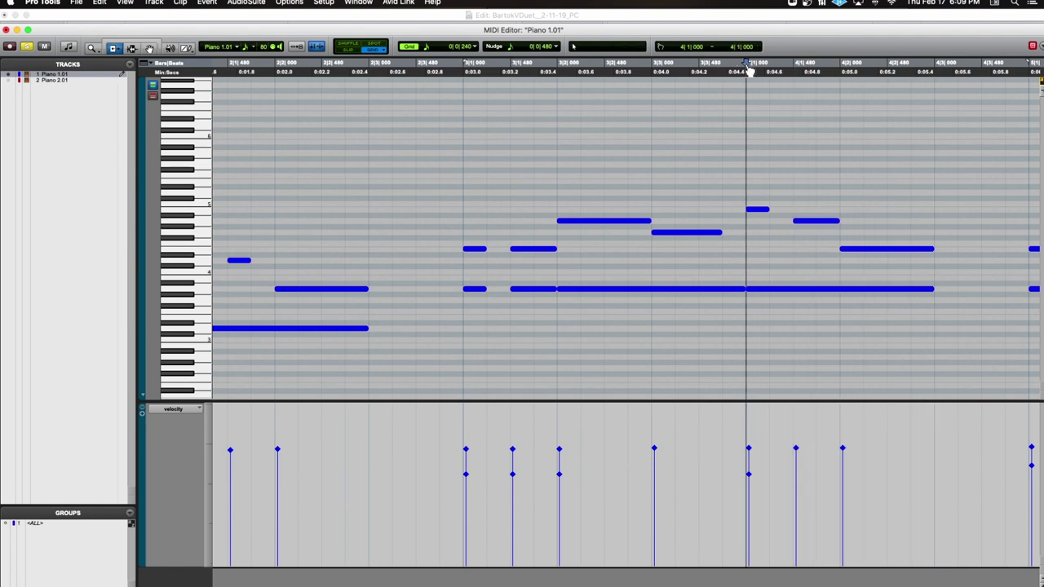
Draw rising velocities over the first two notes of bar 1 and falling velocities over the last two melody notes of bar 2
key("r")
key("r")
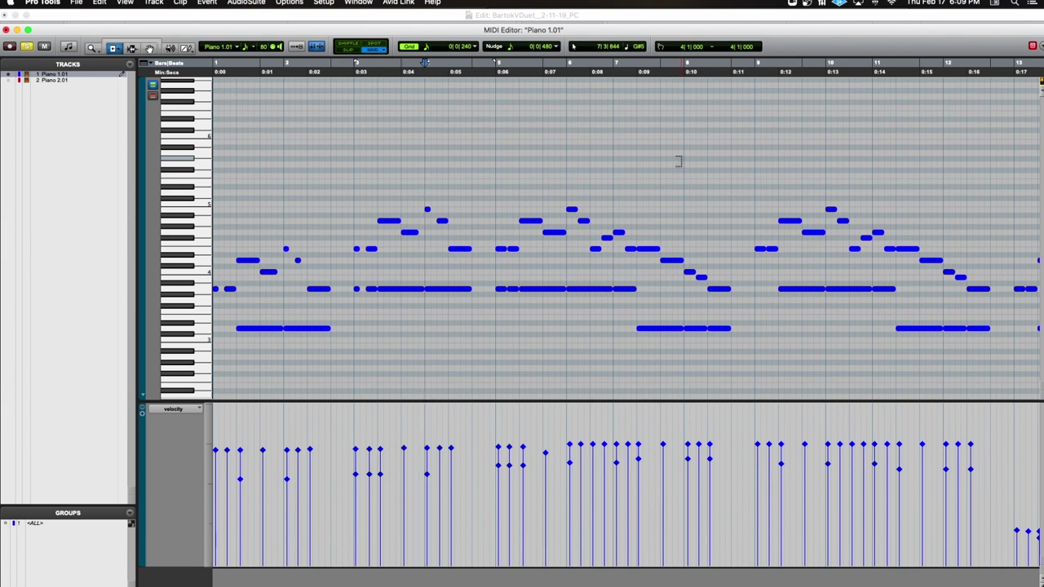
key("super+bracketright")
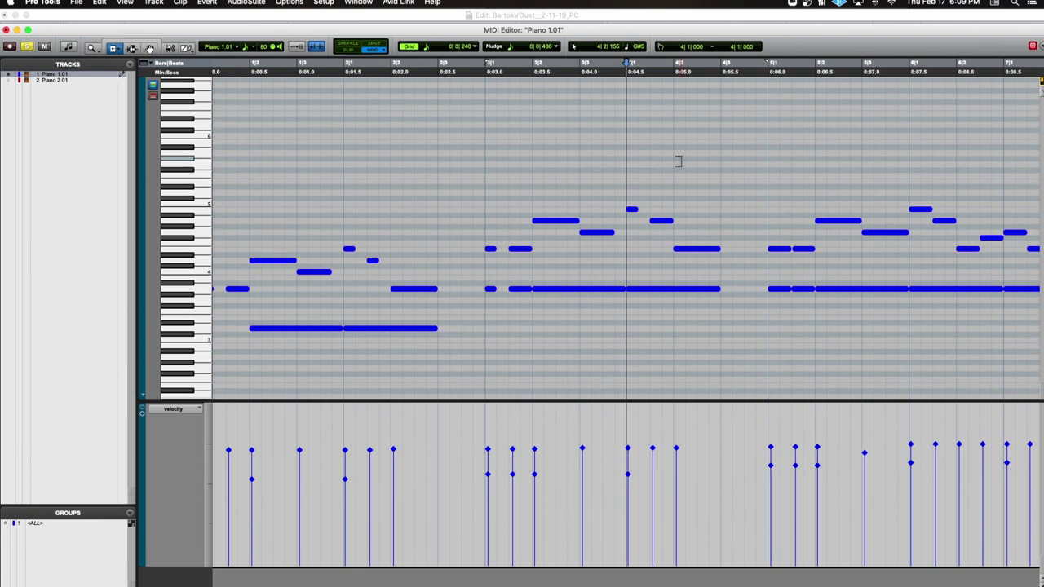
scroll(627, 164, "left", 1)
scroll(456, 176, "right", 1)
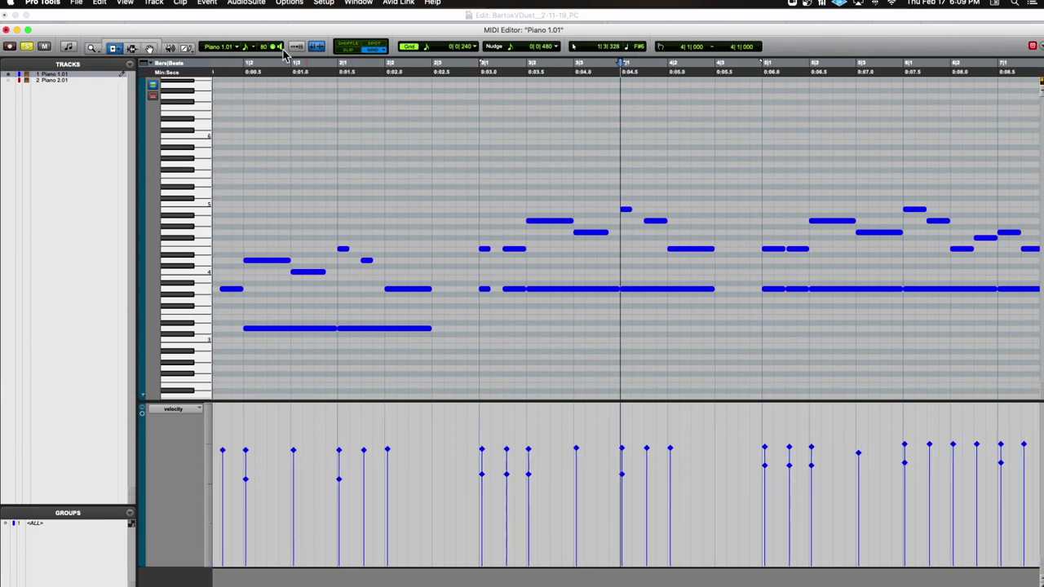
left_click(186, 49)
scroll(440, 309, "left", 1)
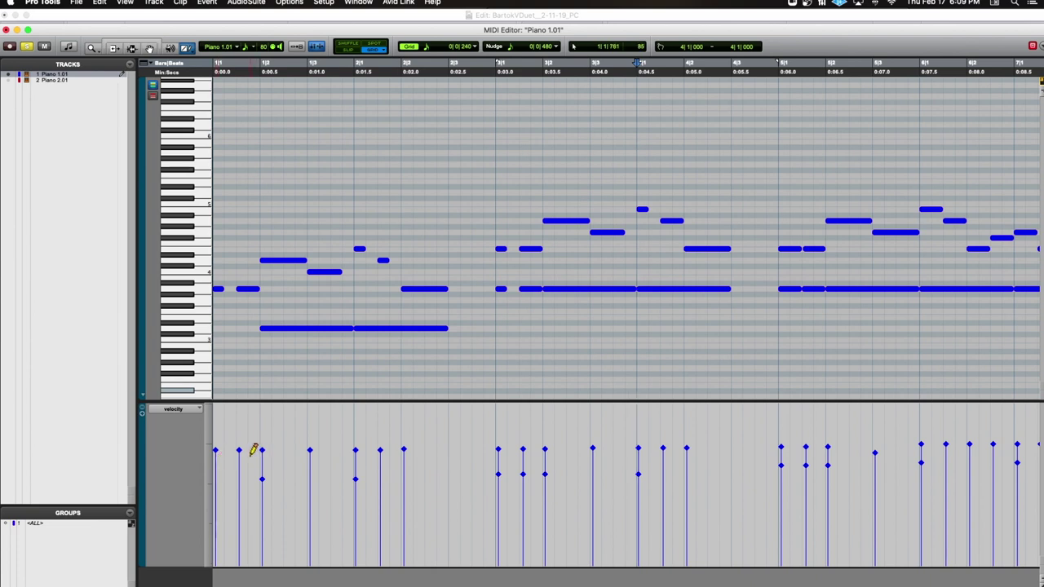
left_click_drag(254, 449, 212, 462)
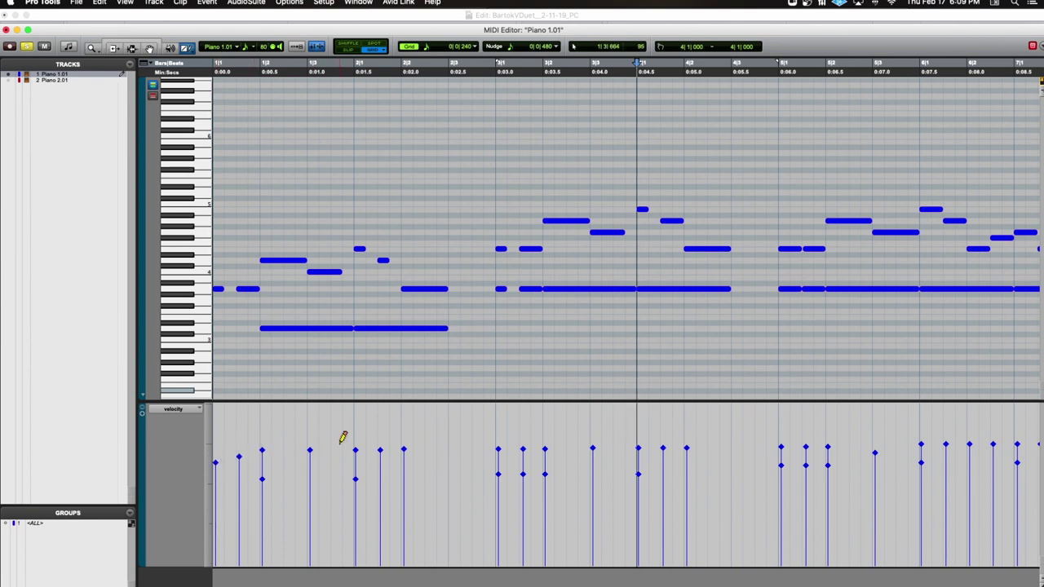
left_click_drag(365, 438, 413, 459)
Draw rising velocities over the first two beats' eighth notes opening bar 3 and lower the A3 at 3|1|000 to velocity 71
left_click_drag(484, 451, 533, 436)
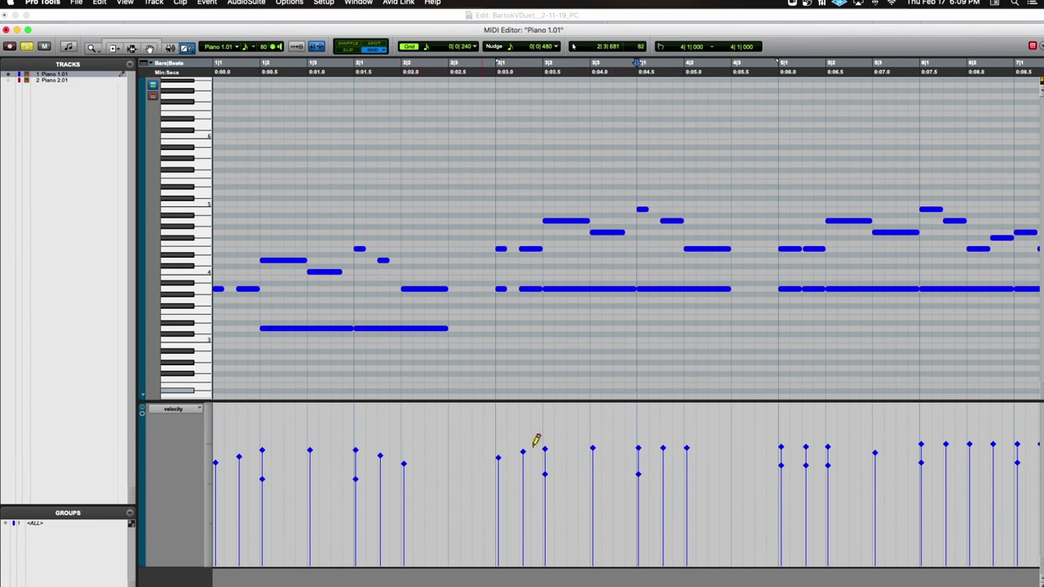
left_click(502, 288)
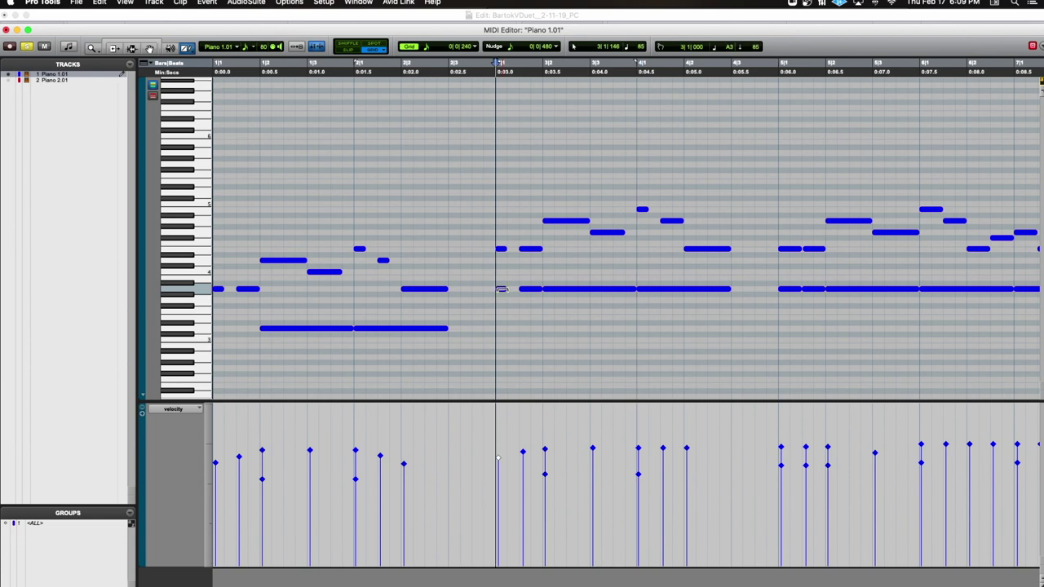
left_click_drag(501, 463, 498, 475)
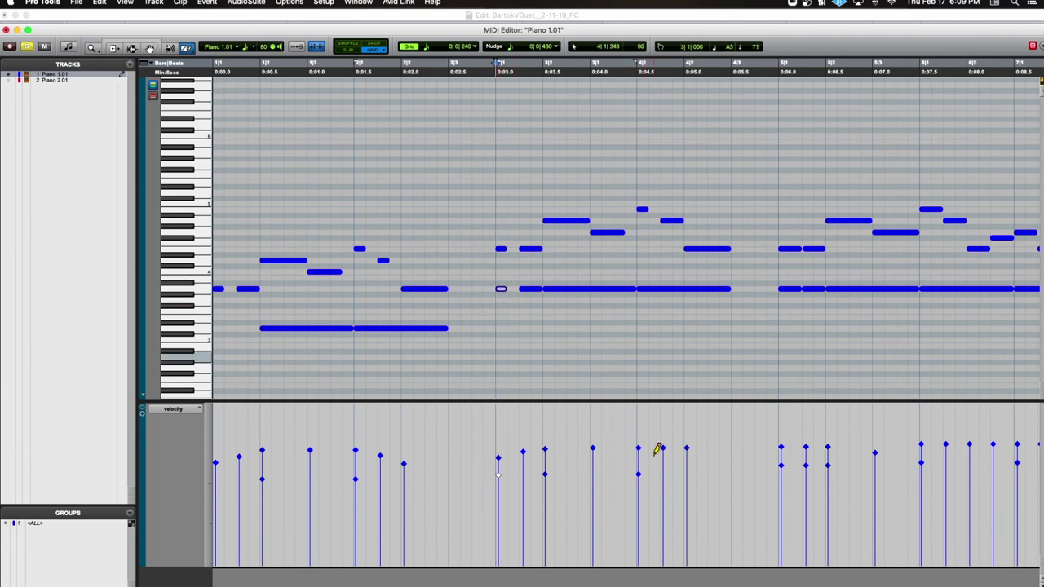
Draw falling velocities over the last two melody notes of bar 4 and play the piece from the beginning
left_click(624, 73)
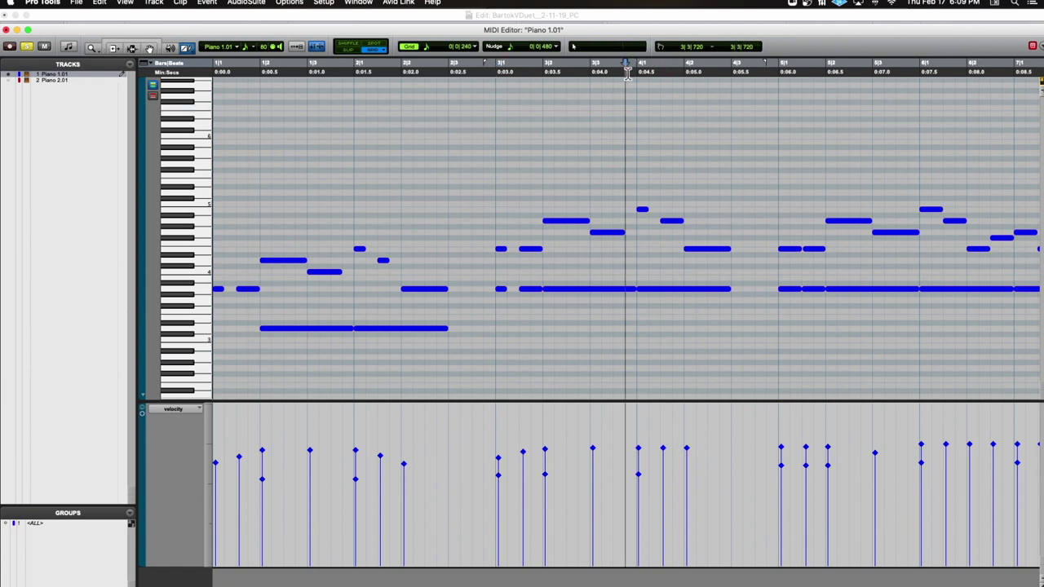
left_click_drag(661, 452, 692, 468)
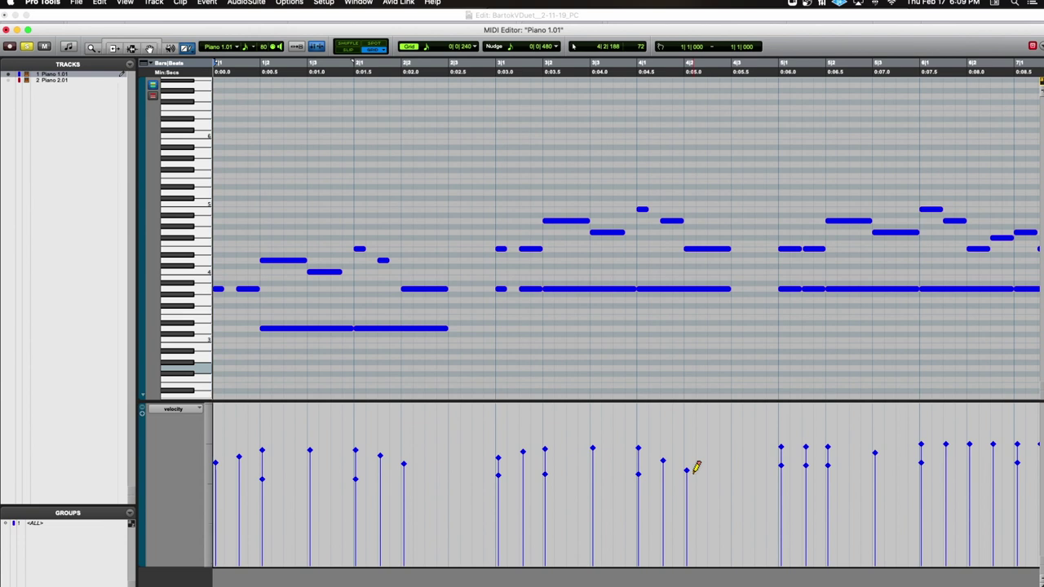
key("r")
key("r")
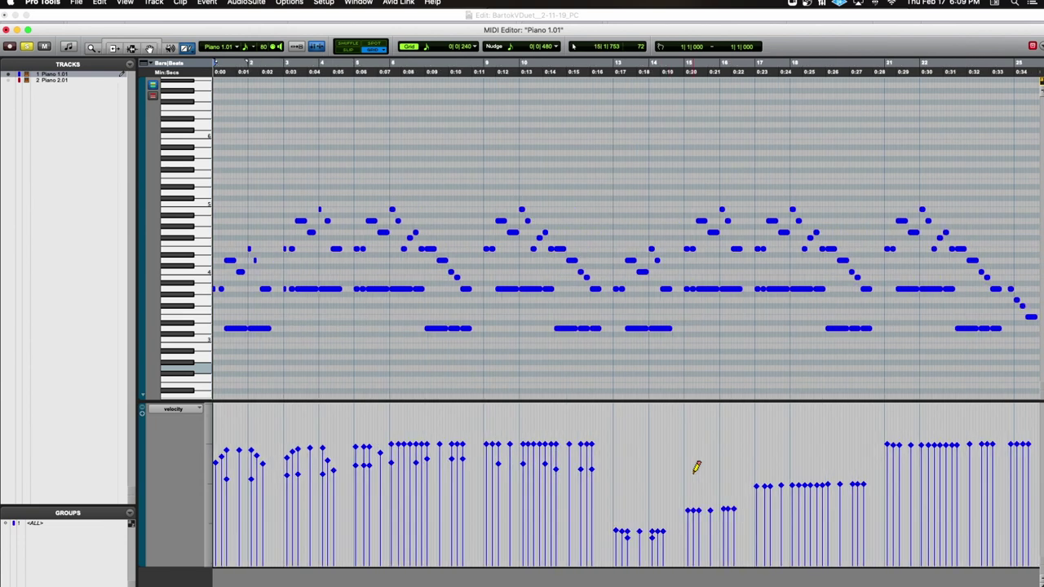
key("space")
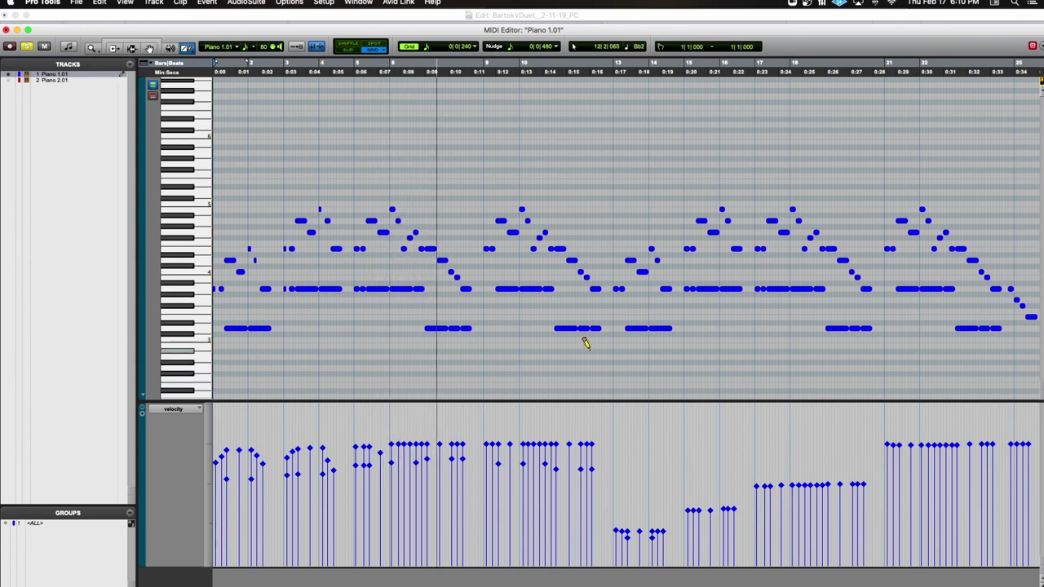
scroll(585, 344, "down", 3)
scroll(587, 344, "up", 2)
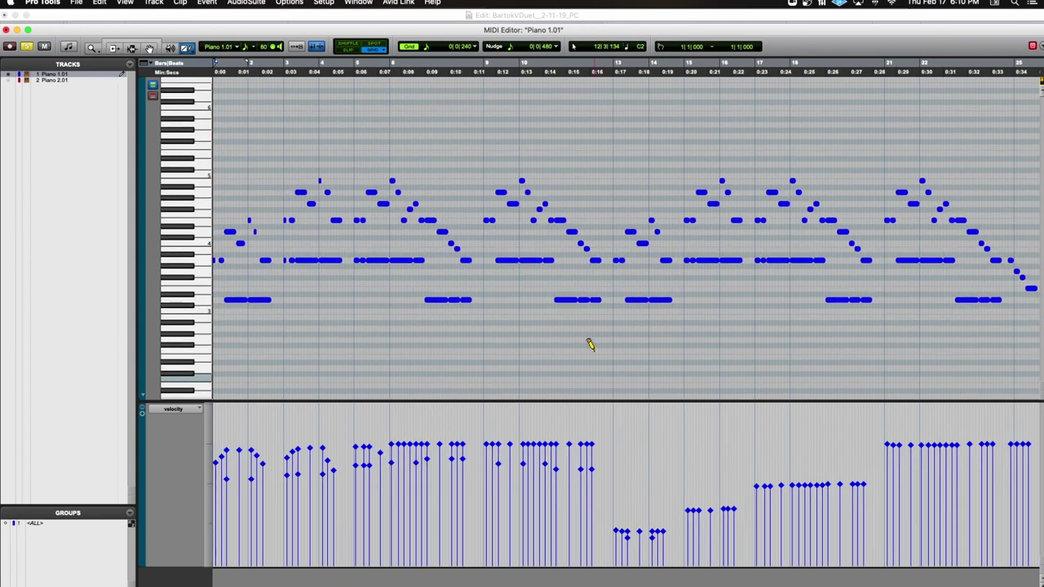
key("r")
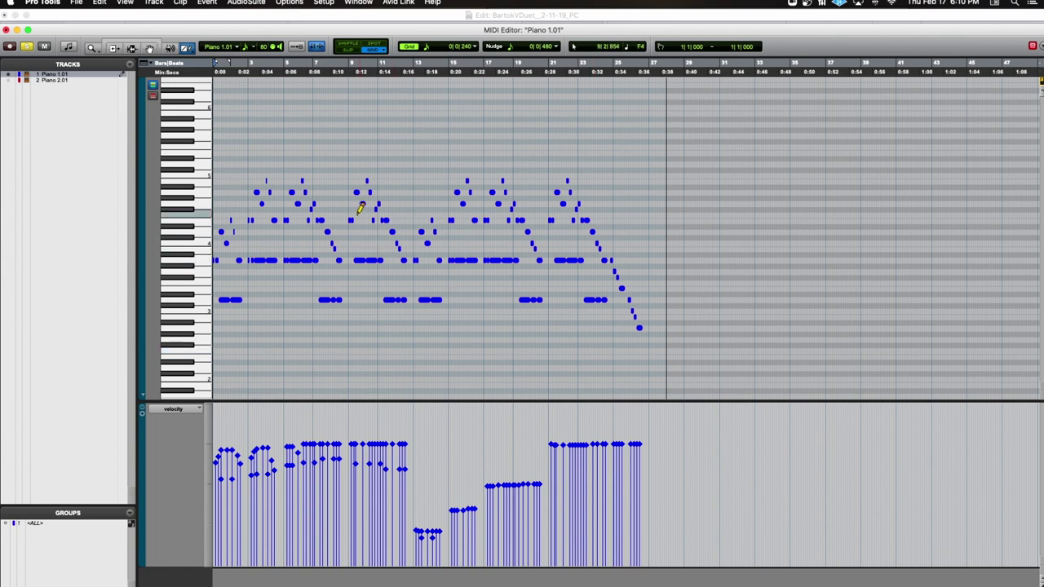
Switch to the Edit window and examine the opening notes of the Piano 2.01 track
key("ctrl+=")
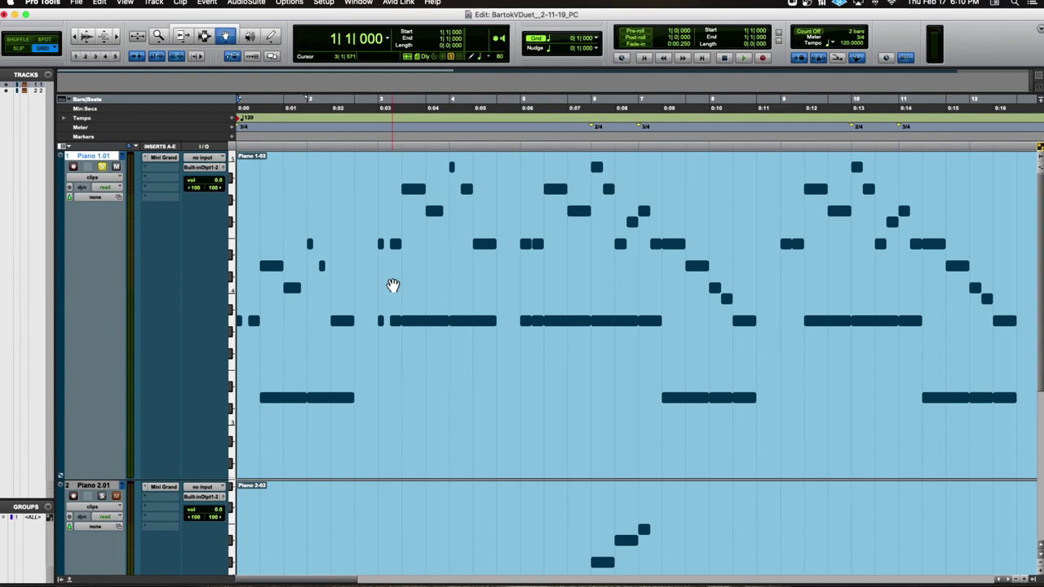
key("ctrl+]")
key("ctrl+]")
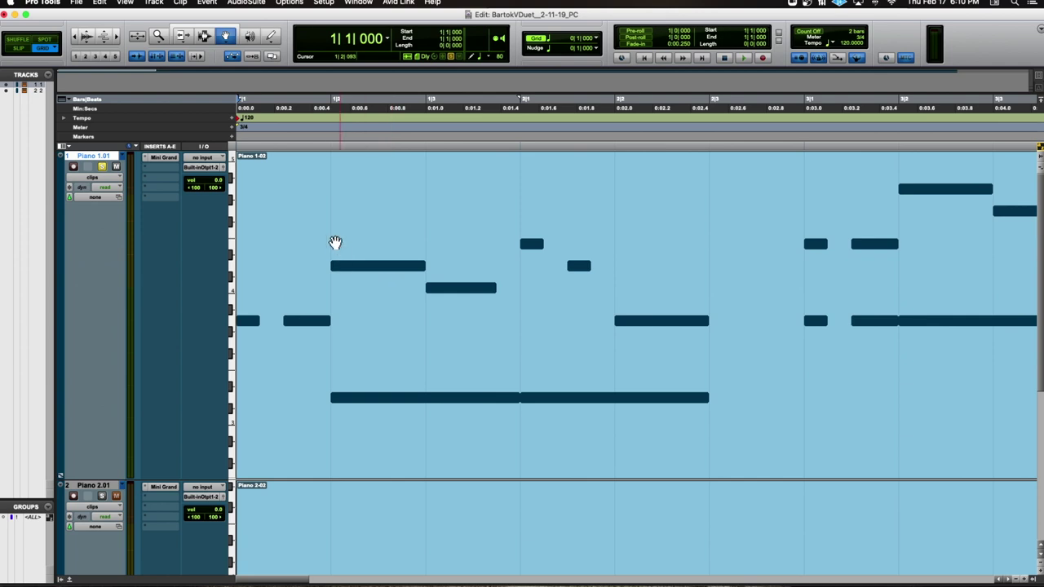
scroll(334, 240, "down", 5)
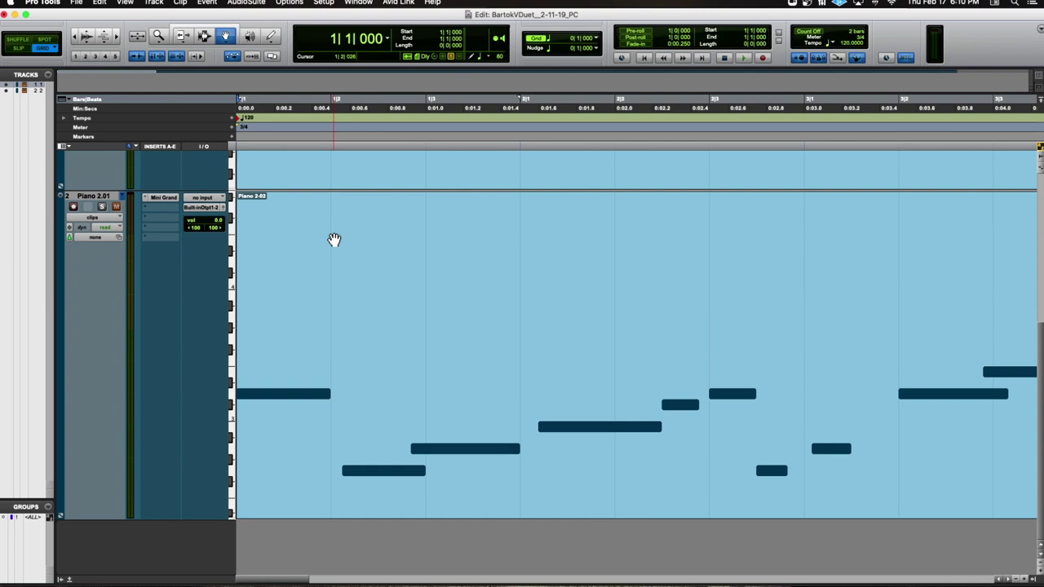
scroll(334, 240, "right", 2)
scroll(334, 239, "left", 2)
left_click(99, 222)
left_click(89, 202)
key("super+bracketleft")
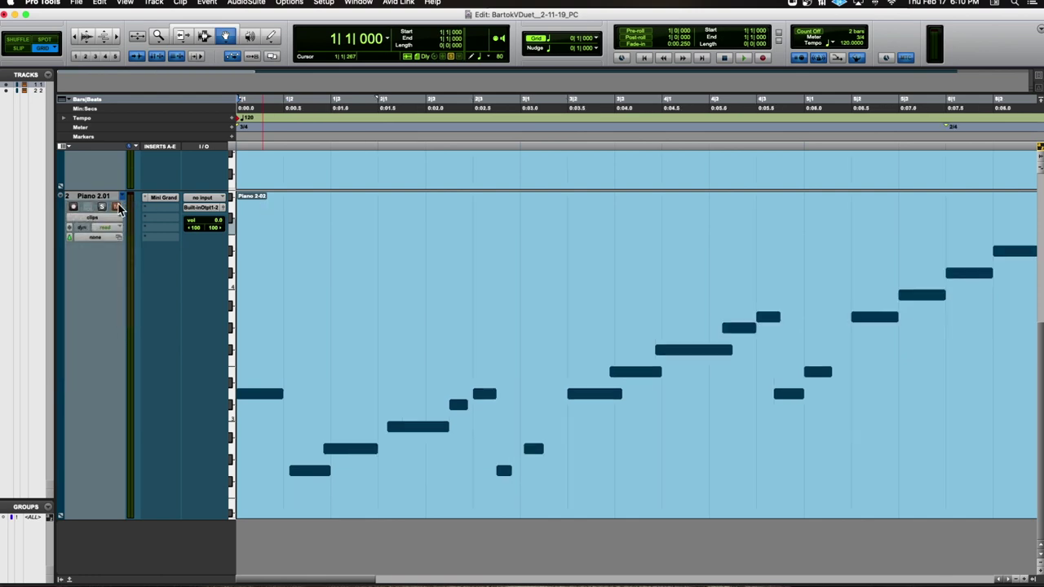
Open the Piano 2.01 clip in the MIDI Editor and trim the second note's start to 1|2|000
double_click(287, 285)
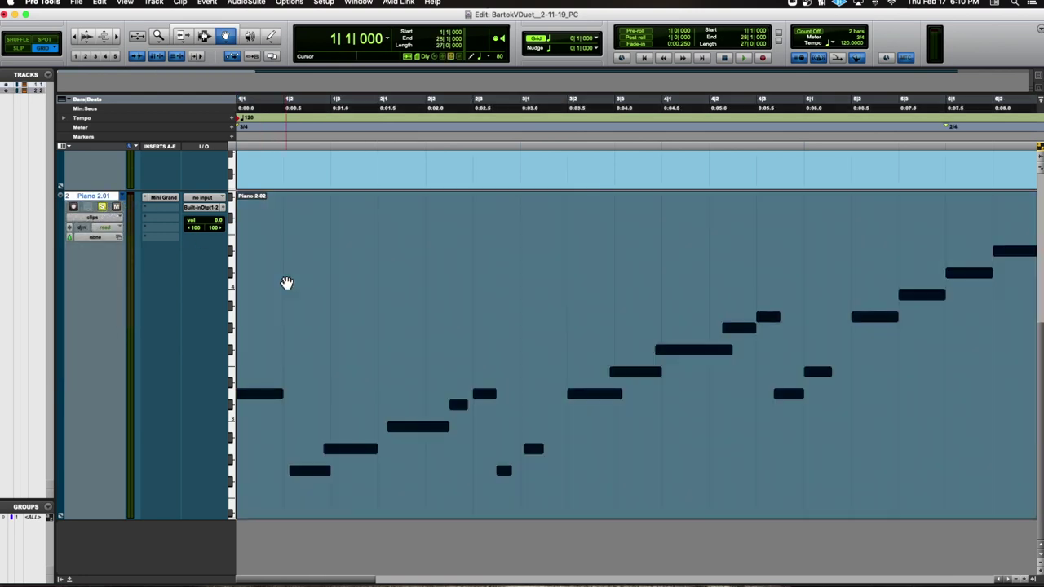
key("super+bracketright")
key("super+bracketright")
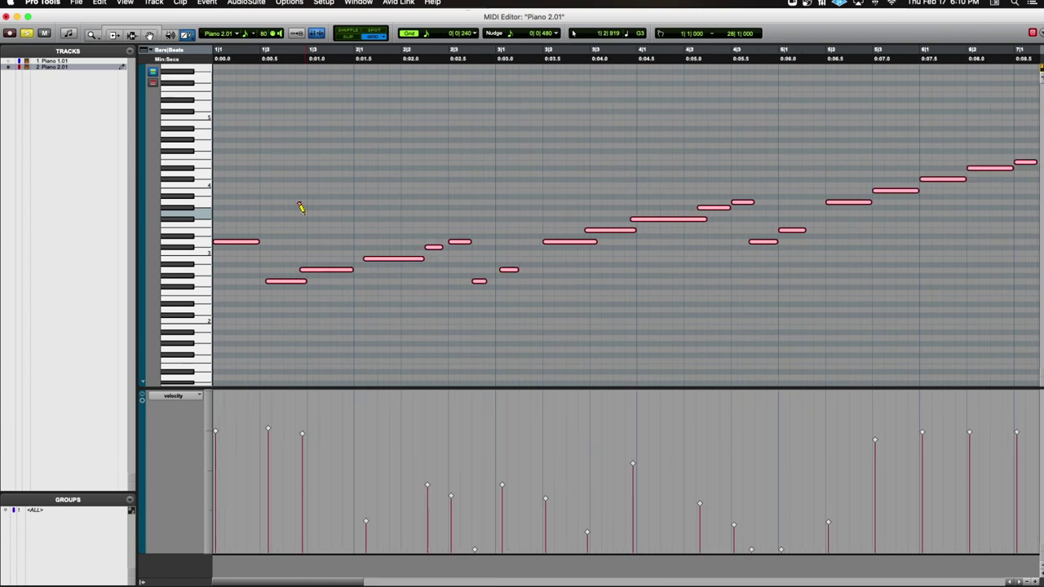
left_click(118, 30)
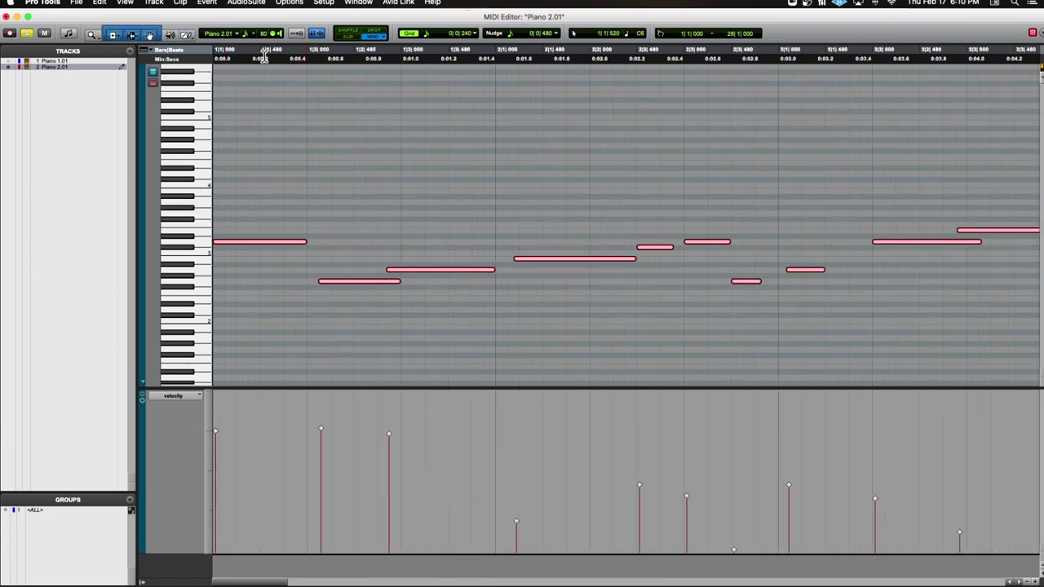
left_click(300, 57)
left_click_drag(322, 281, 311, 280)
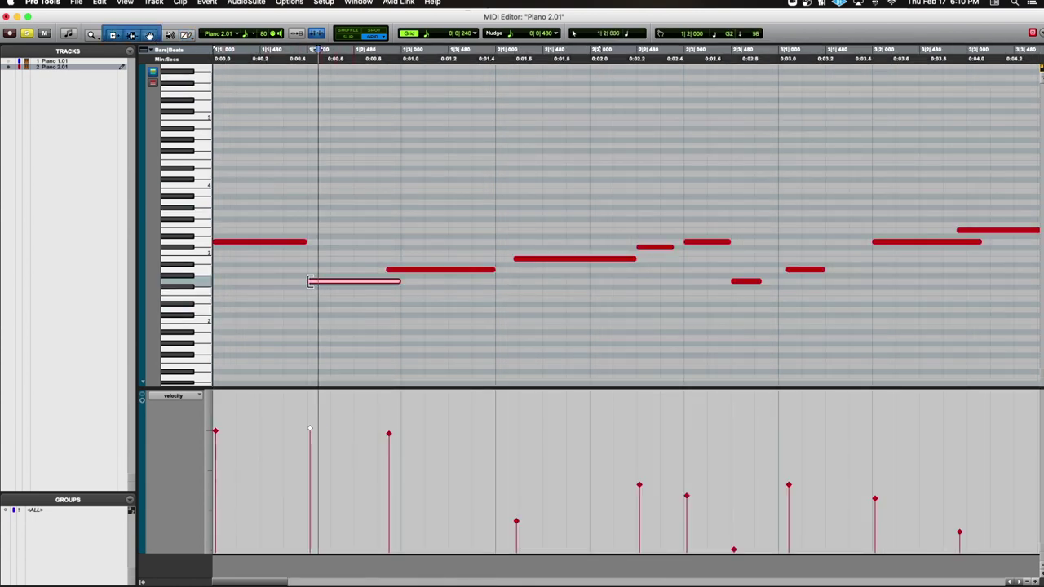
Trim the start of the A2 note to 1|3|000 and the start of the following B2 note to 2|1|000
left_click(131, 34)
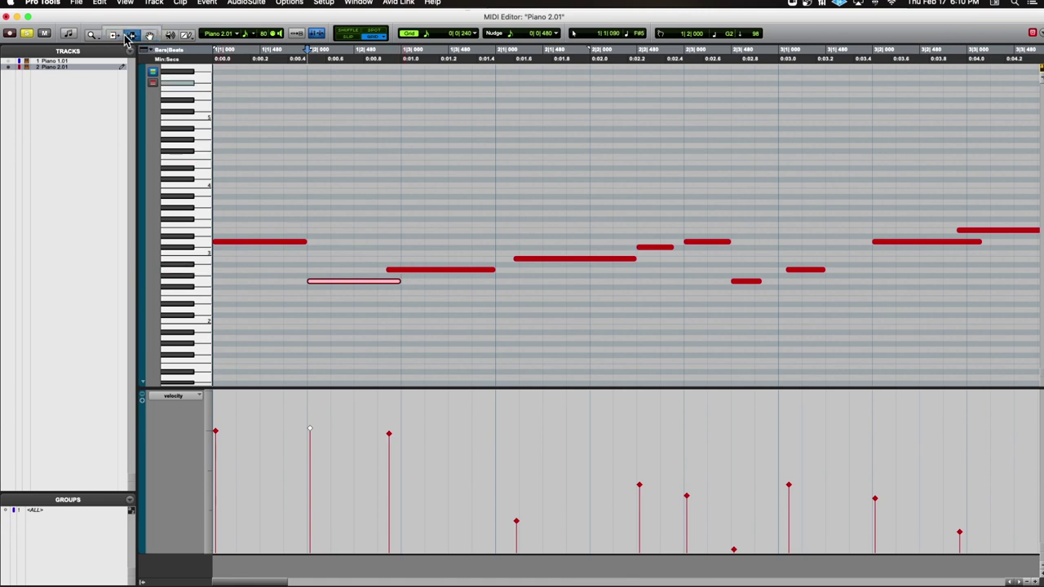
left_click(398, 269)
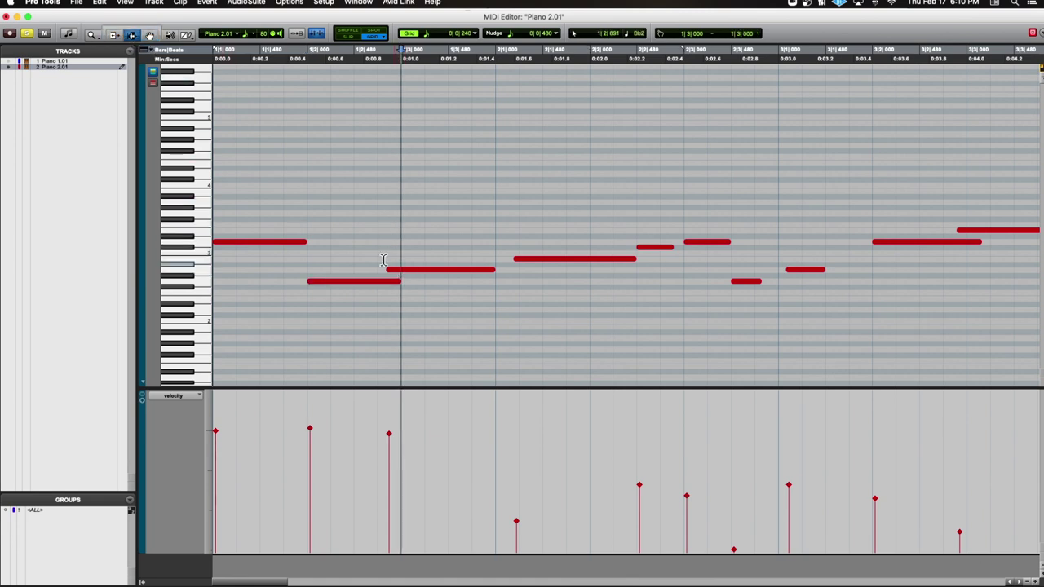
left_click(118, 34)
left_click_drag(390, 270, 413, 272)
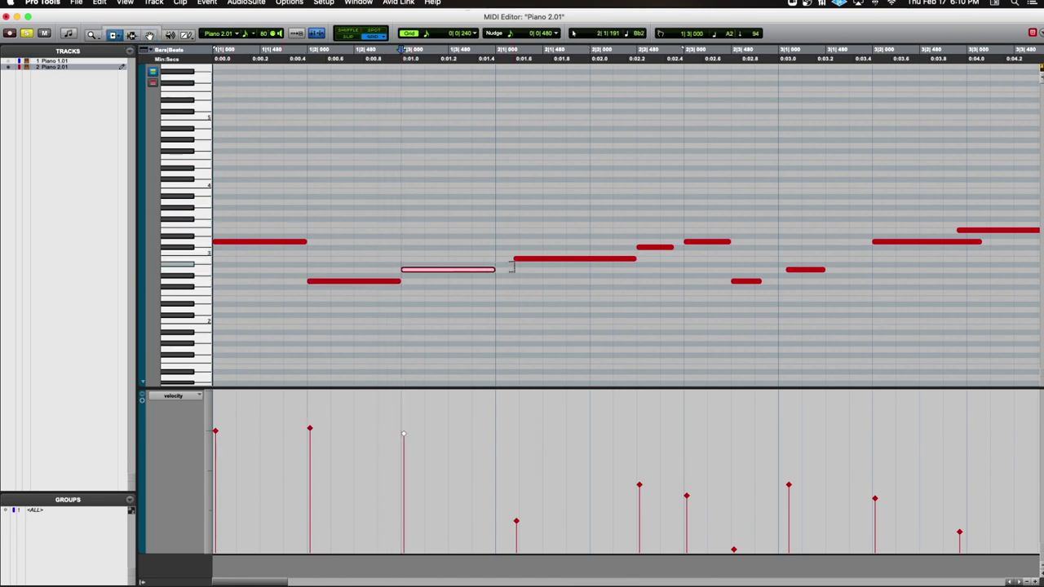
left_click_drag(514, 260, 495, 259)
Extend the C#3 in bar 2 to 2|3|000 and close the gap between the G2 and A2 notes at 3|1|000
left_click_drag(667, 246, 683, 248)
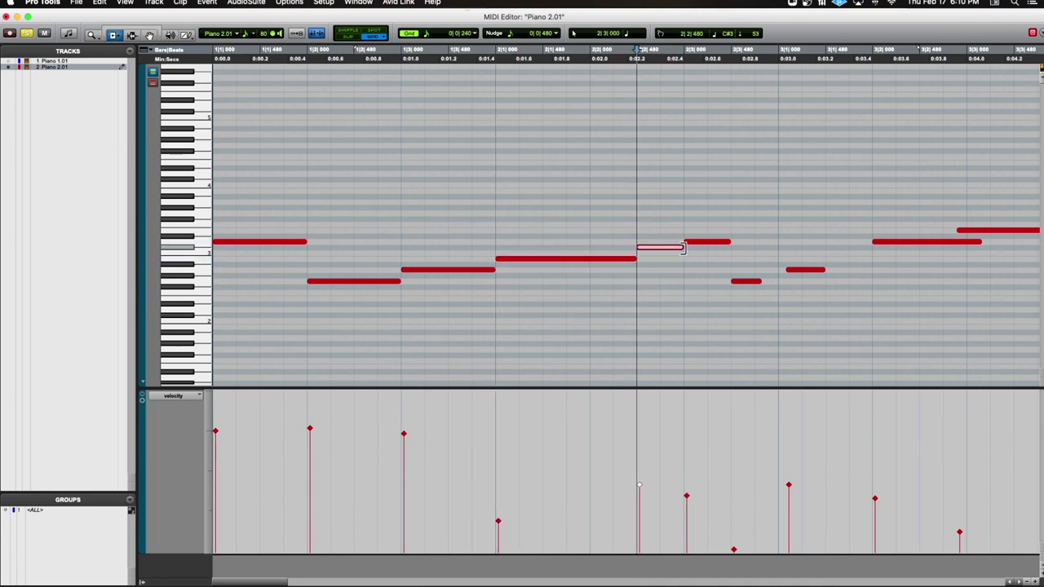
left_click(718, 241)
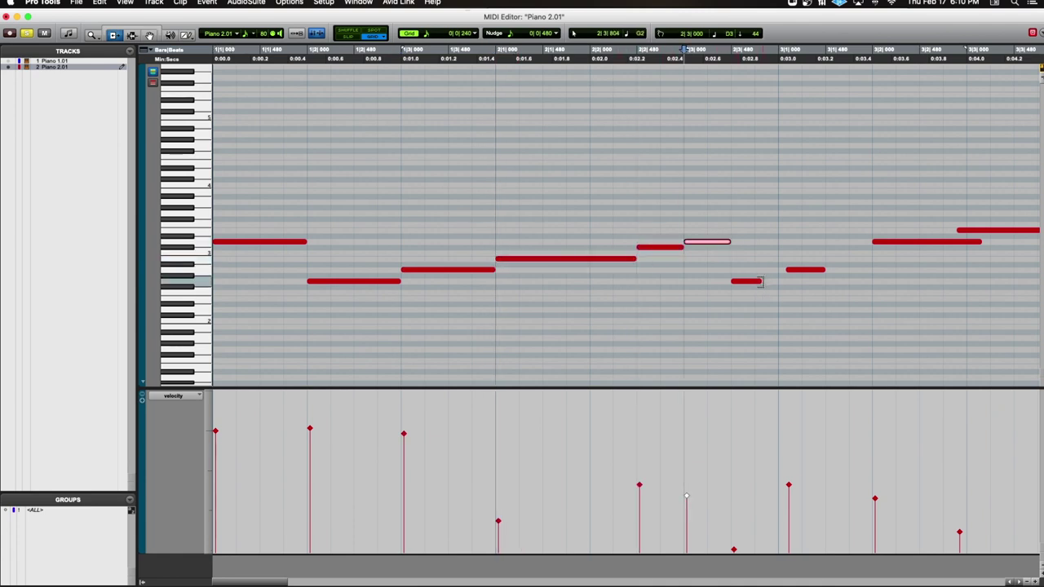
mouse_move(761, 281)
left_mouse_down()
mouse_move(778, 281)
mouse_move(779, 270)
left_mouse_up()
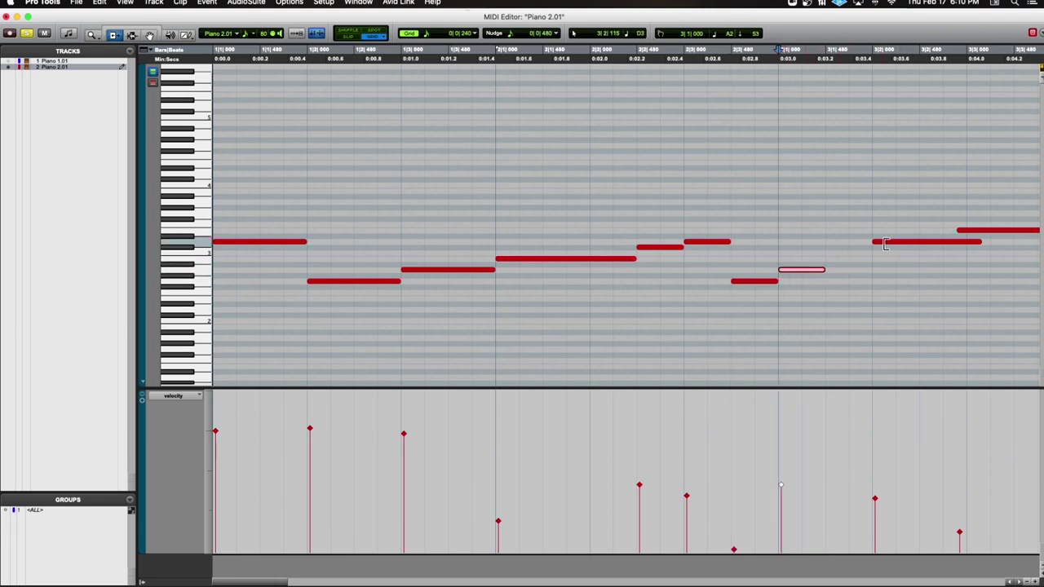
Trim the E3 start to 3|3|000, the F#3 start to 4|1|000 and the G#3 start to 4|2|480, removing overlaps
left_click_drag(958, 229, 966, 241)
scroll(964, 241, "right", 5)
left_click_drag(854, 218, 866, 219)
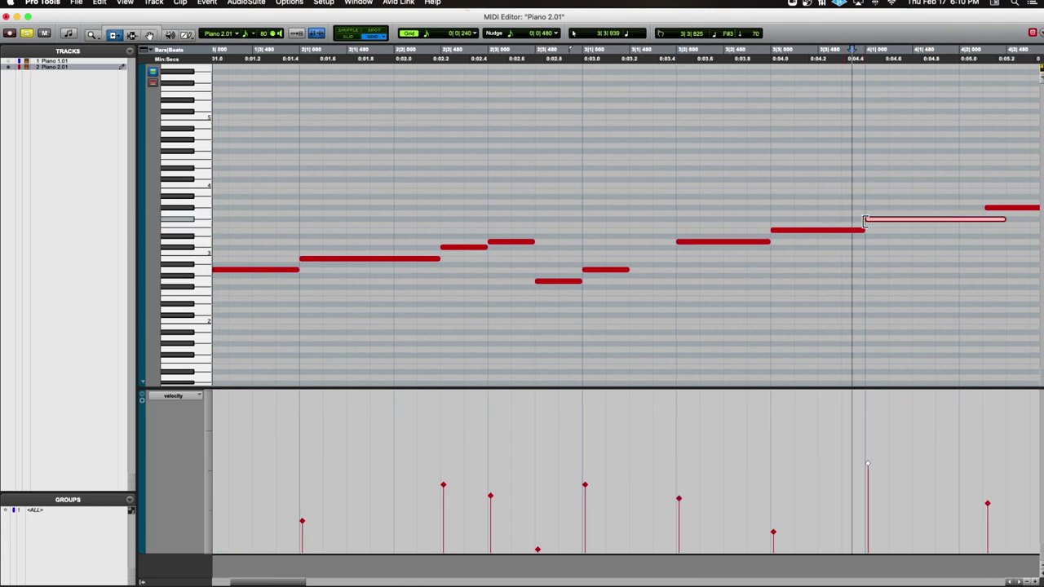
left_click(1005, 207)
scroll(958, 207, "right", 4)
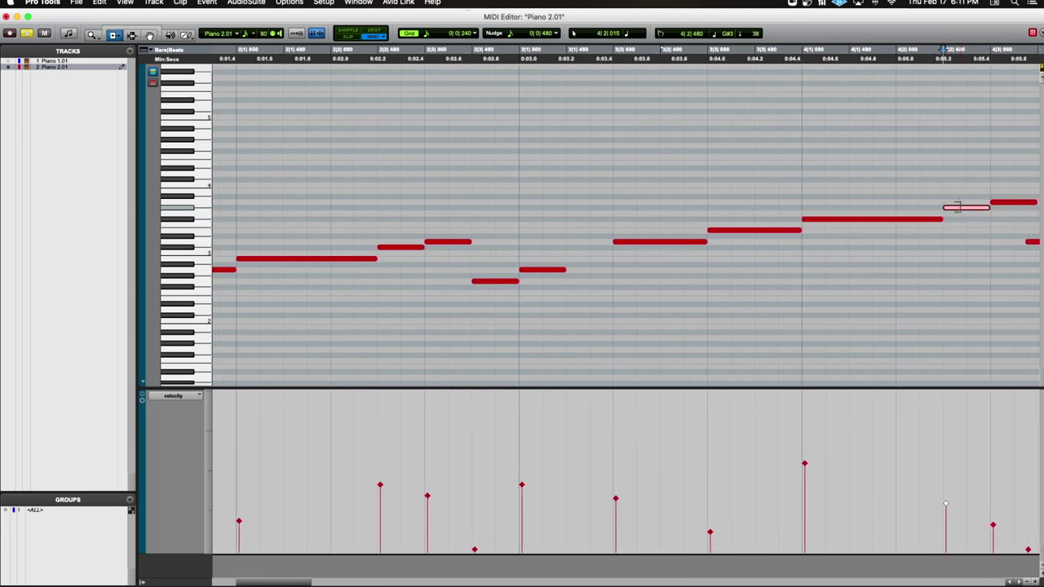
Draw steadily rising velocities over the Piano 2.01 notes from 1|2|000 to 3|1|000
scroll(818, 210, "left", 9)
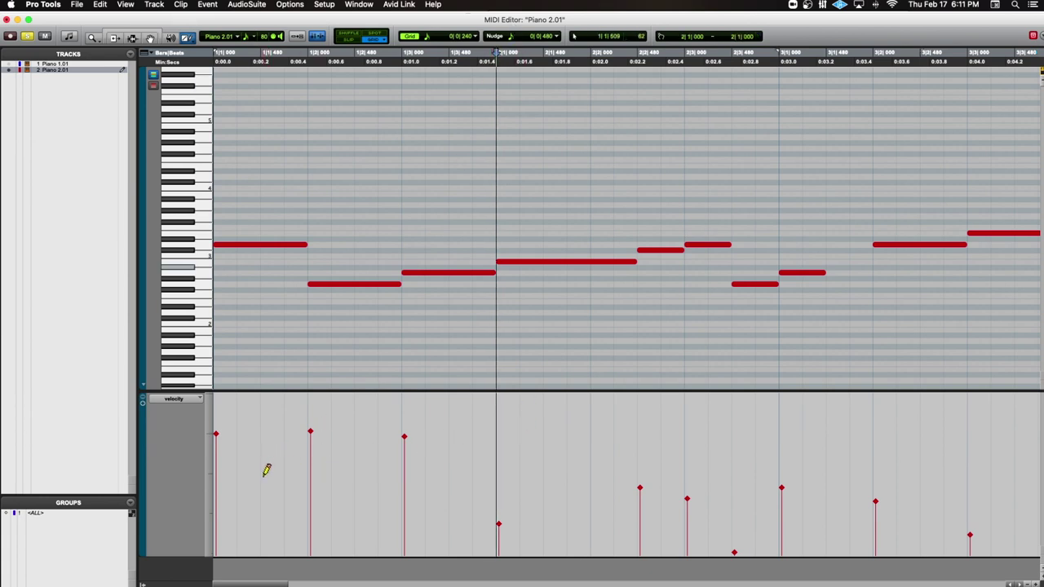
left_click_drag(270, 485, 429, 472)
mouse_move(493, 466)
left_mouse_down()
mouse_move(699, 440)
mouse_move(806, 400)
left_mouse_up()
Draw rising velocities over the second Piano 2.01 phrase, from 3|2|000 to 5|1|000
scroll(809, 428, "right", 5)
scroll(805, 432, "right", 2)
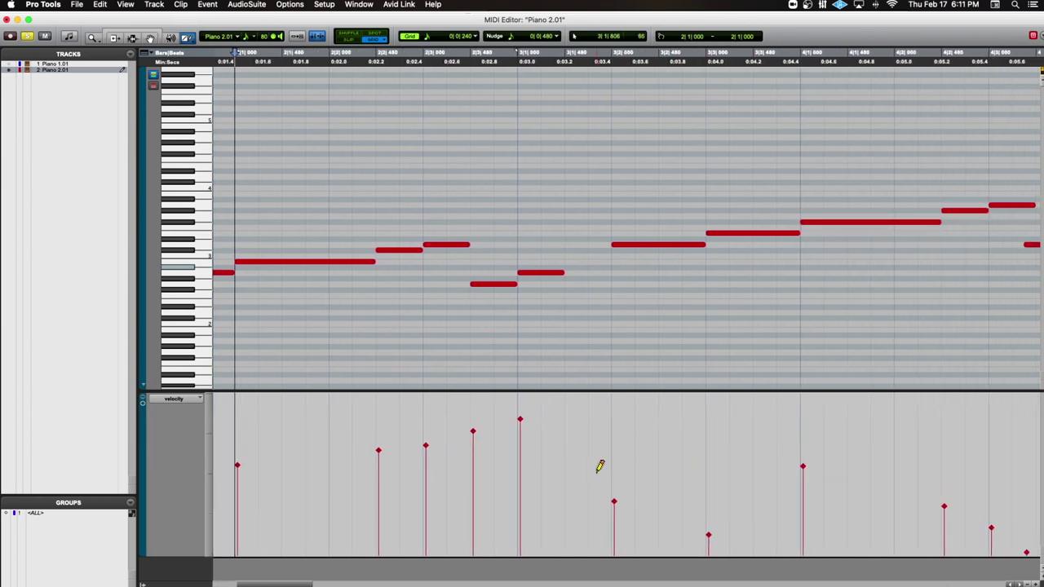
left_click_drag(599, 466, 867, 433)
scroll(821, 441, "right", 7)
left_click_drag(673, 443, 758, 418)
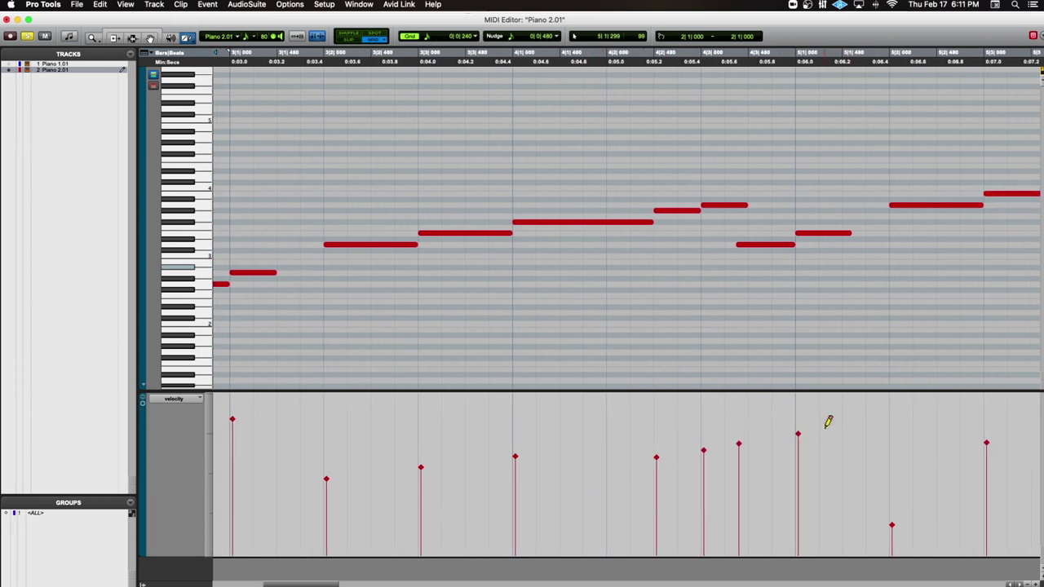
Show the Piano 1.01 notes together with Piano 2.01 and play both tracks from the beginning
scroll(827, 421, "left", 12)
scroll(373, 214, "left", 1)
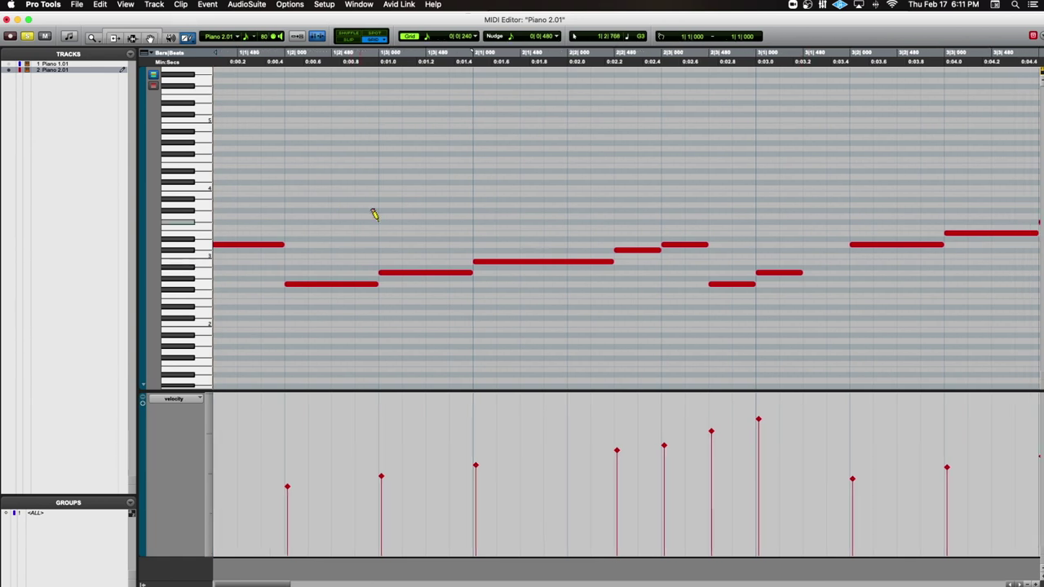
left_click(10, 65)
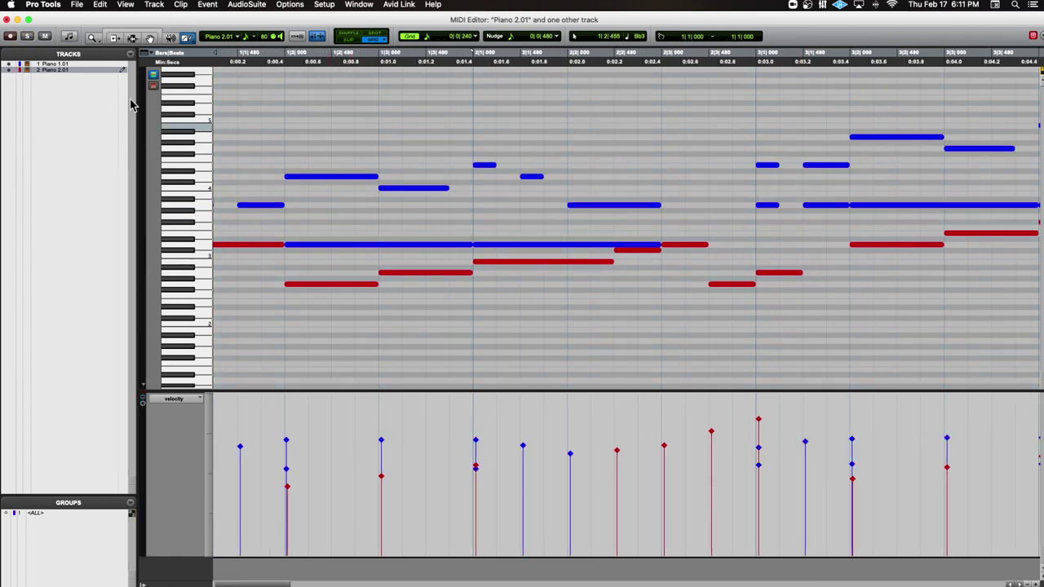
key("space")
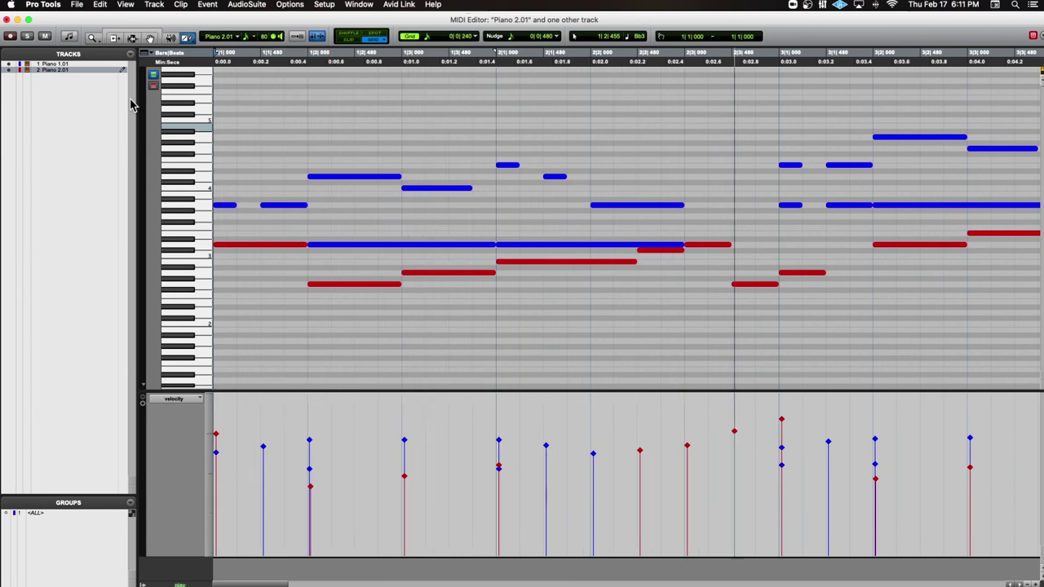
key("space")
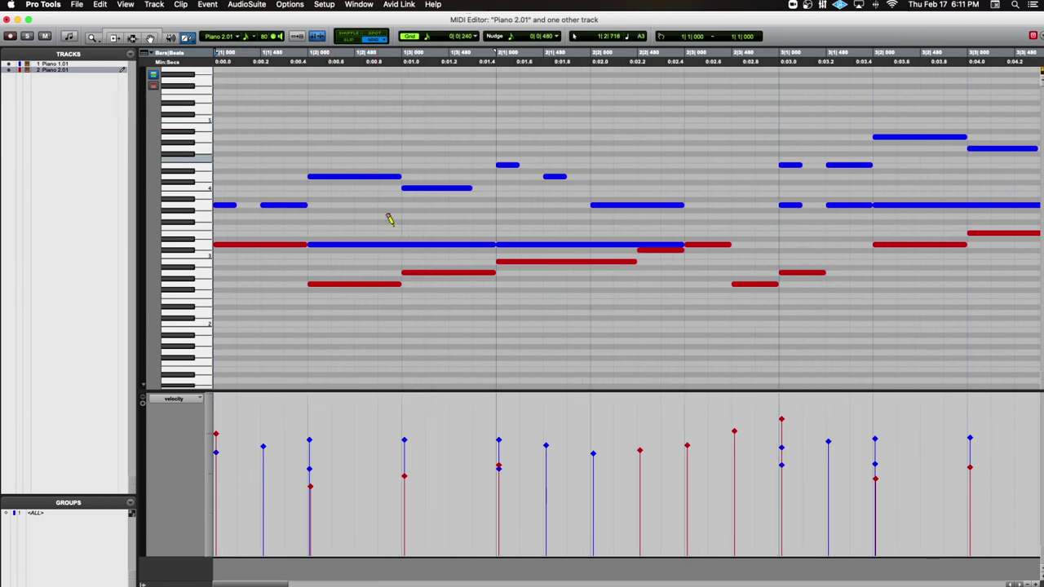
Check beat 3 of bar 2 in both tracks and play the passage from 2|2|000
left_click_drag(685, 67, 775, 73)
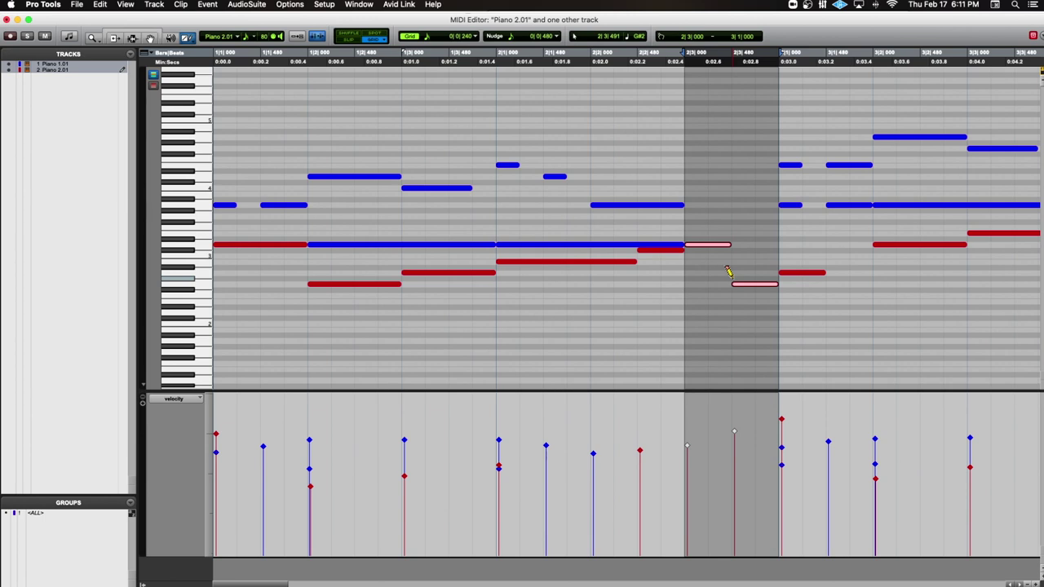
left_click(589, 69)
key("space")
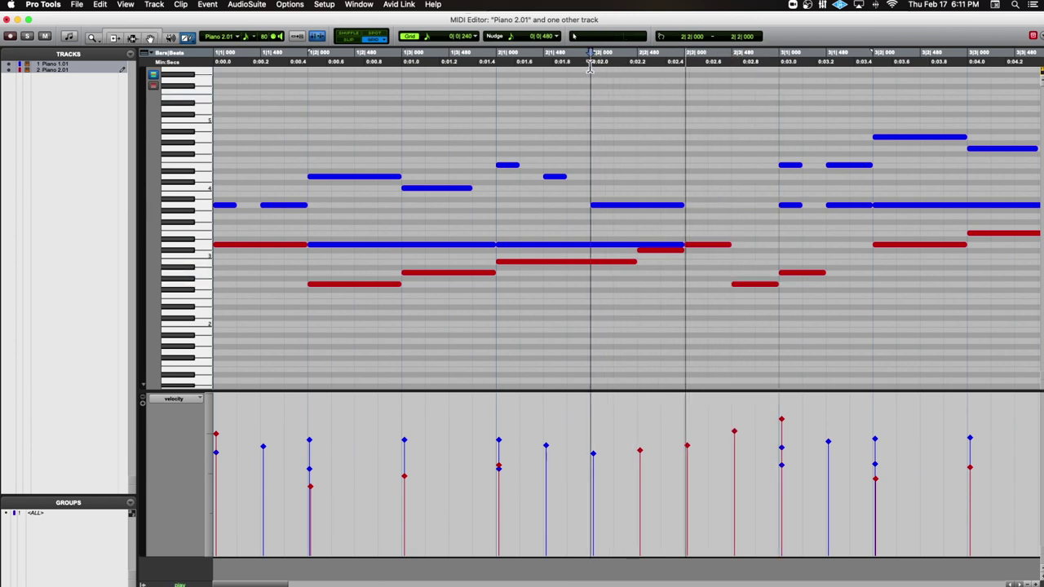
key("super+bracketleft")
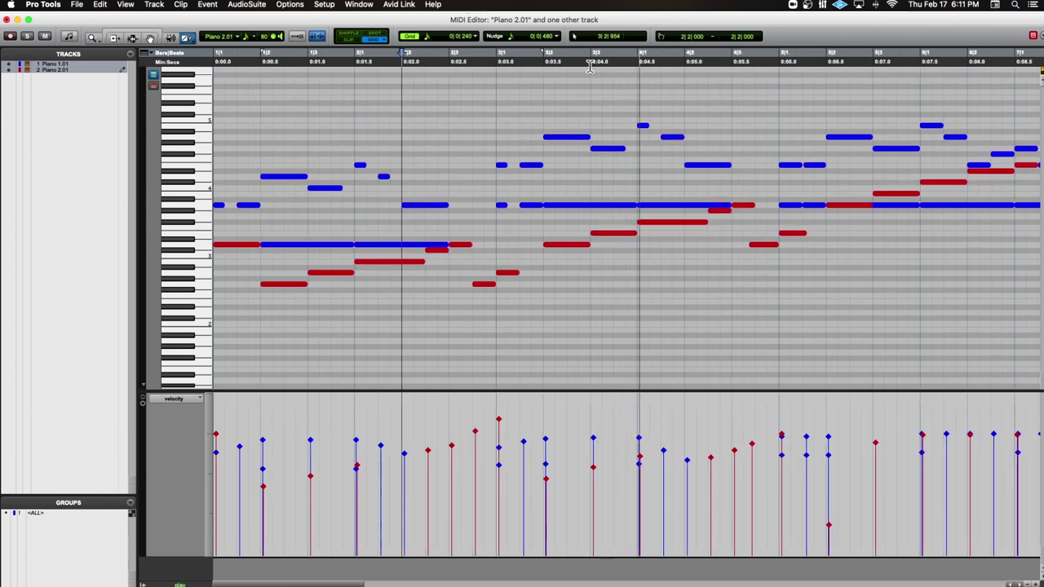
key("space")
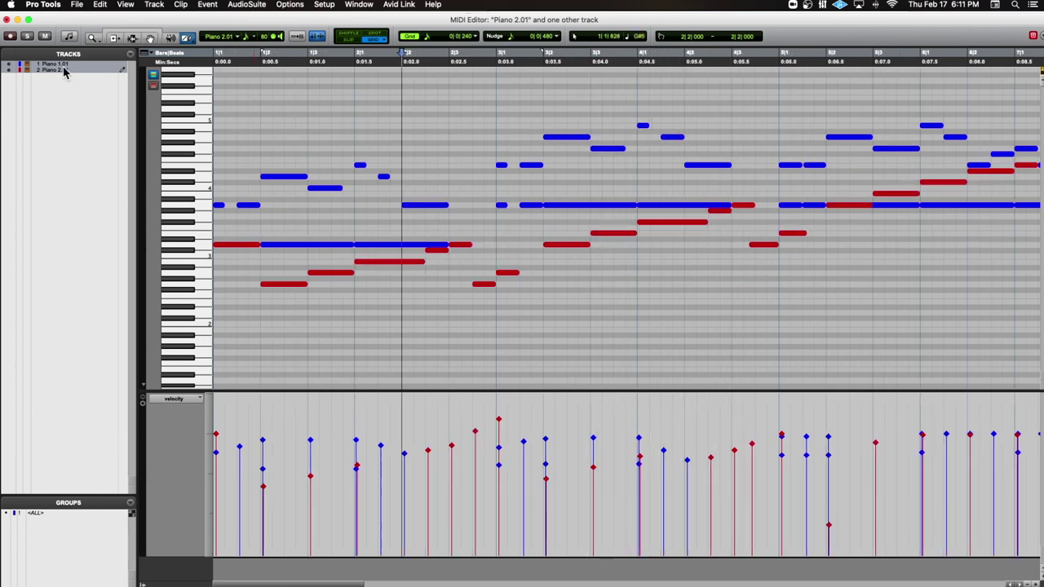
Switch to the Bartok VDuet_V3_3-1-21_AW session and deselect the two inactive Vln (Pno) tracks
left_click(6, 19)
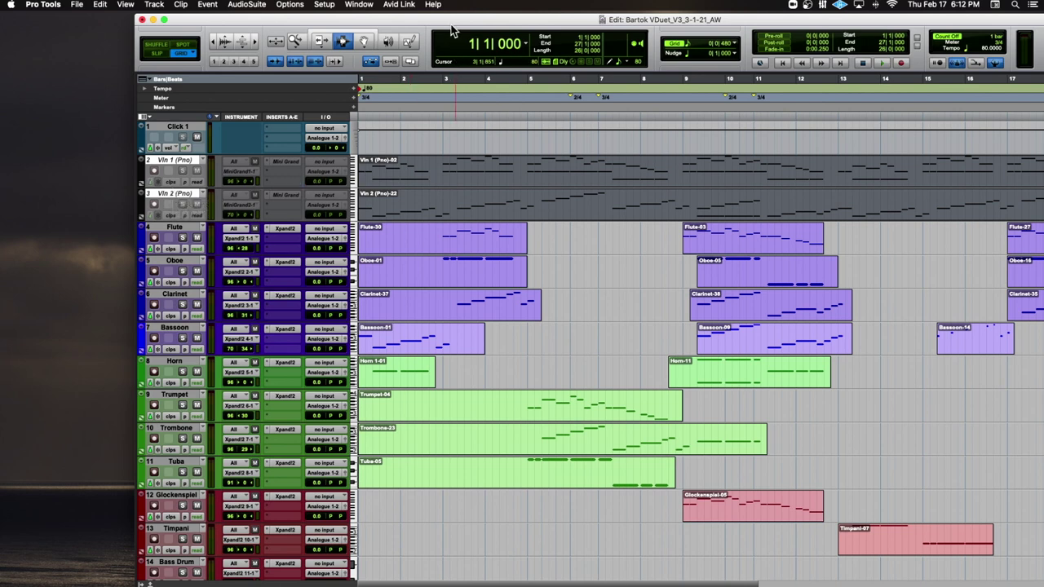
left_click_drag(452, 21, 322, 19)
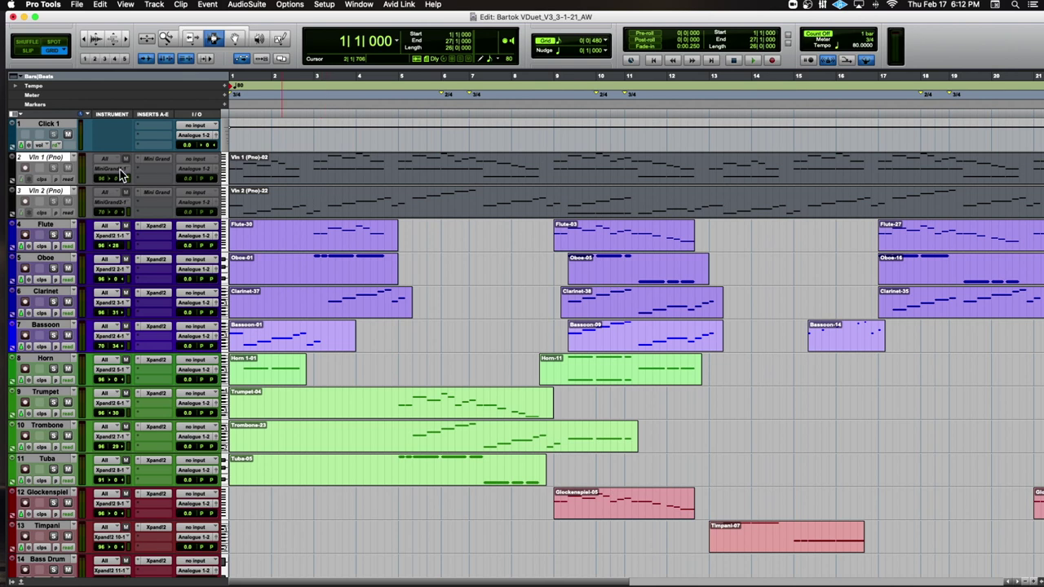
left_click(57, 160)
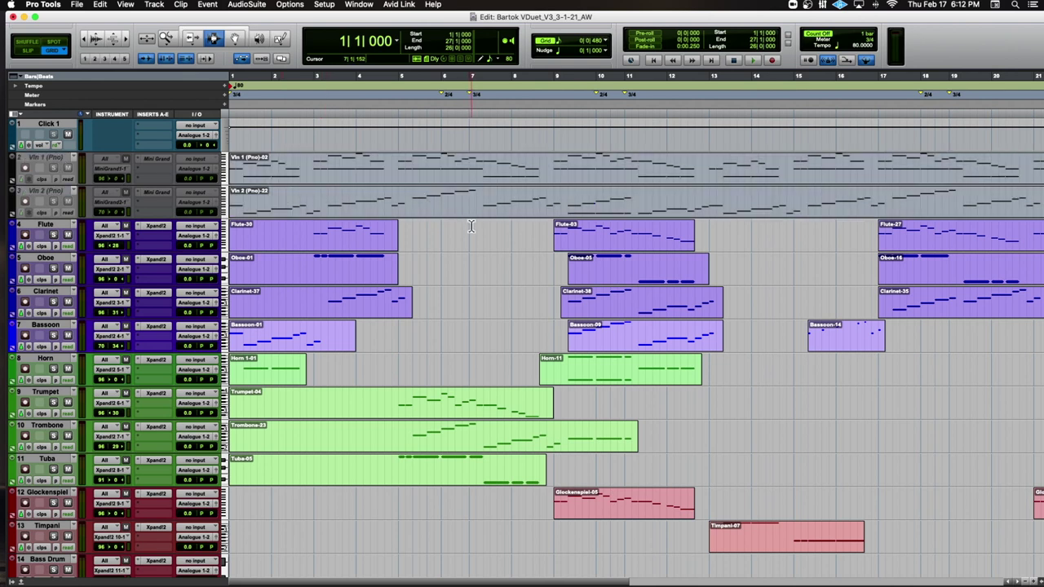
Look through the orchestral tracks from the woodwinds down to the pizzicato strings
scroll(470, 226, "down", 7)
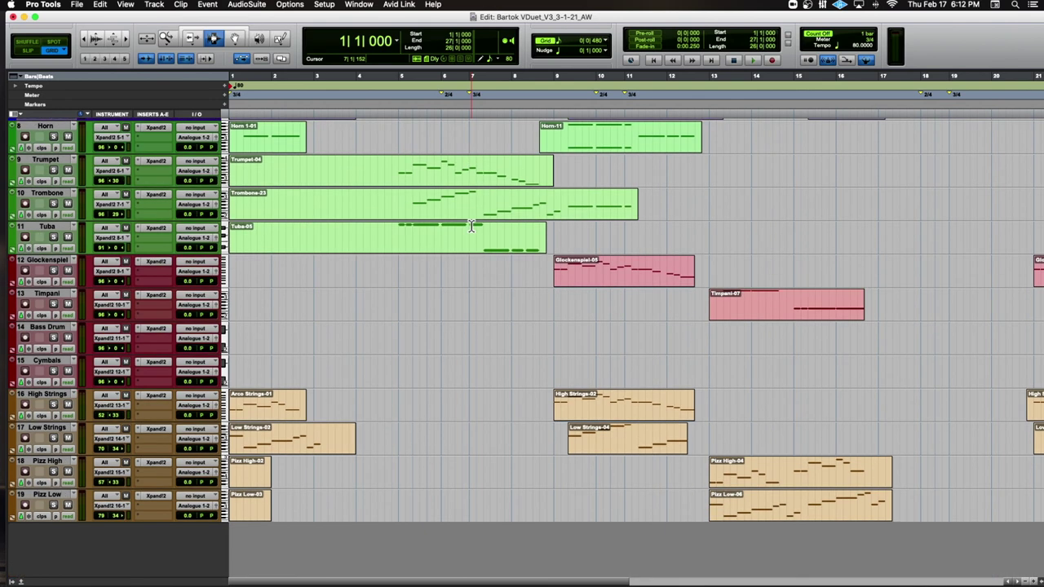
scroll(470, 225, "up", 7)
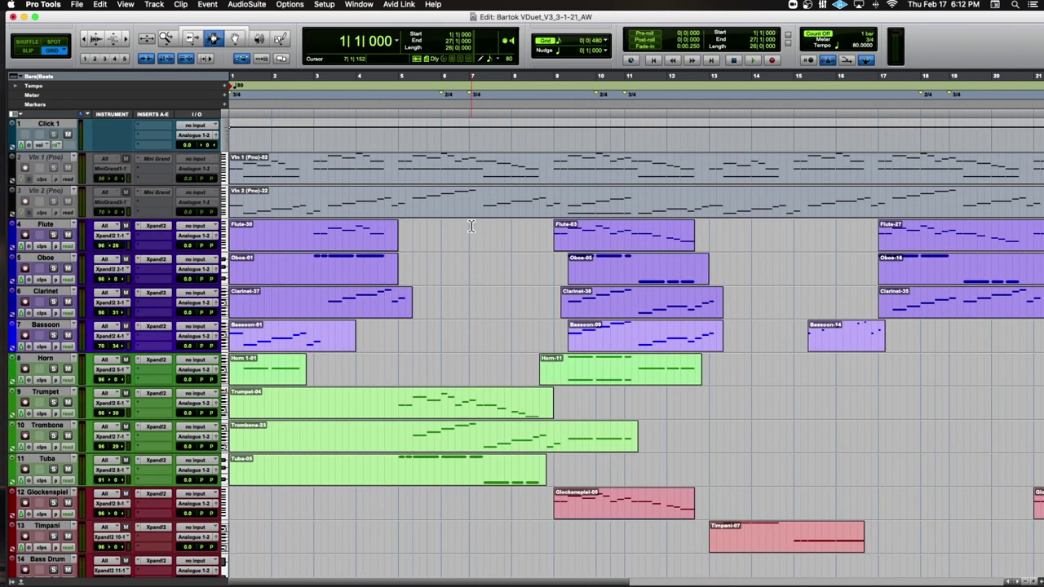
scroll(470, 226, "down", 2)
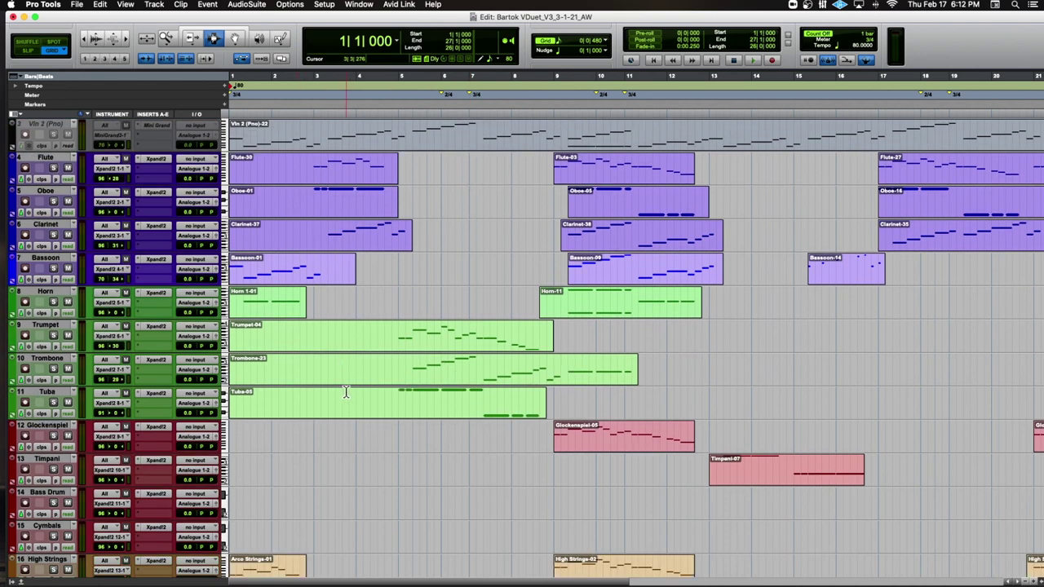
scroll(345, 392, "down", 5)
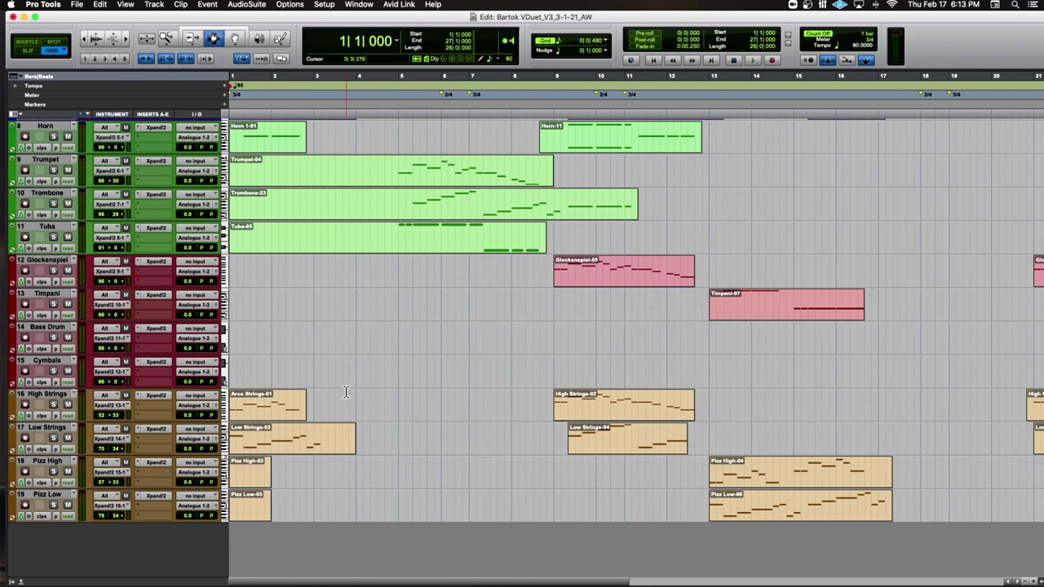
scroll(346, 392, "up", 7)
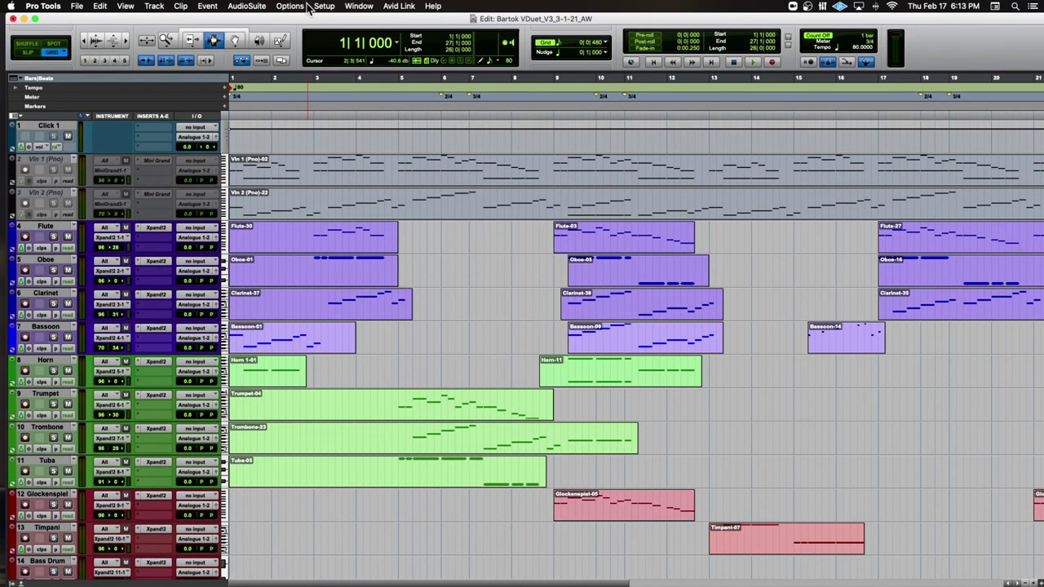
Reposition the Edit window and examine the instrument, insert and output assignments of the woodwind tracks
left_click_drag(308, 23, 365, 26)
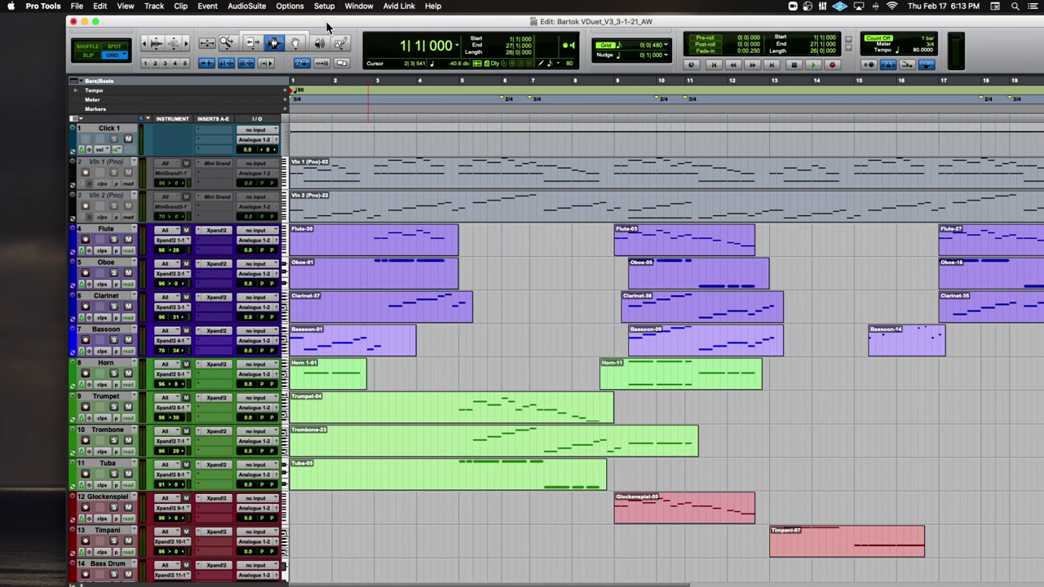
left_click_drag(331, 22, 372, 22)
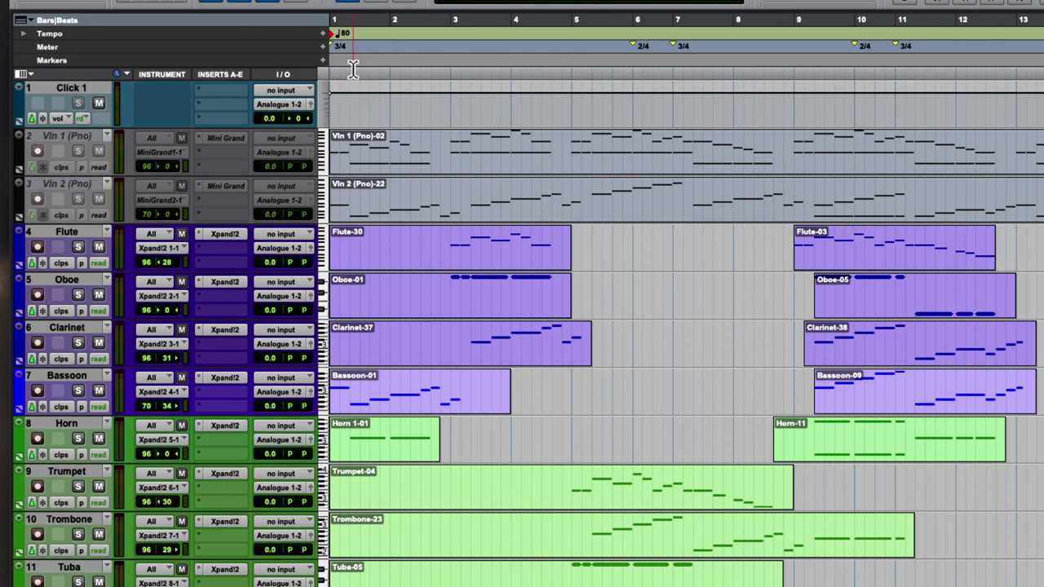
scroll(163, 184, "down", 1)
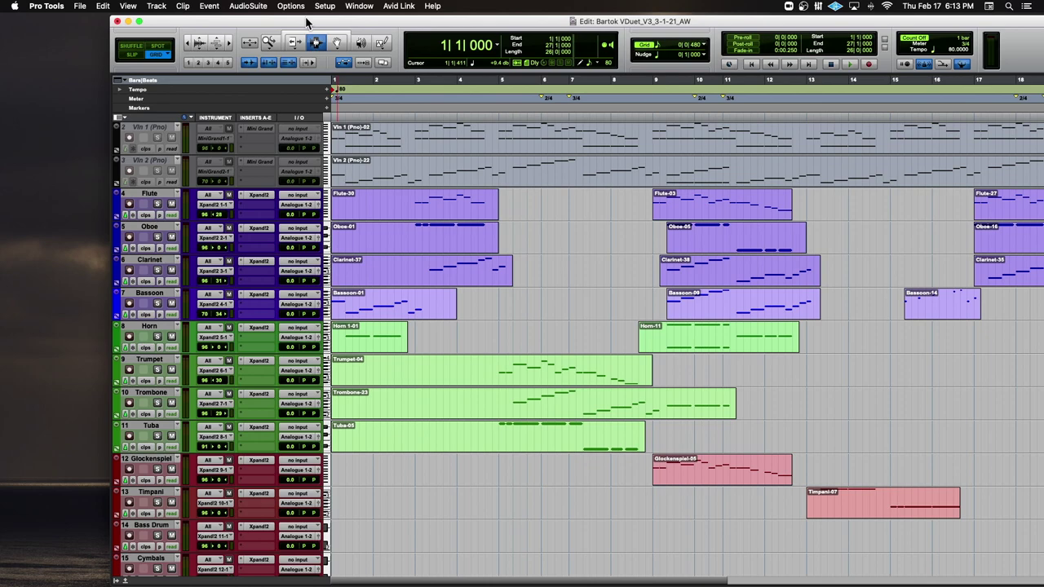
left_click_drag(306, 23, 481, 41)
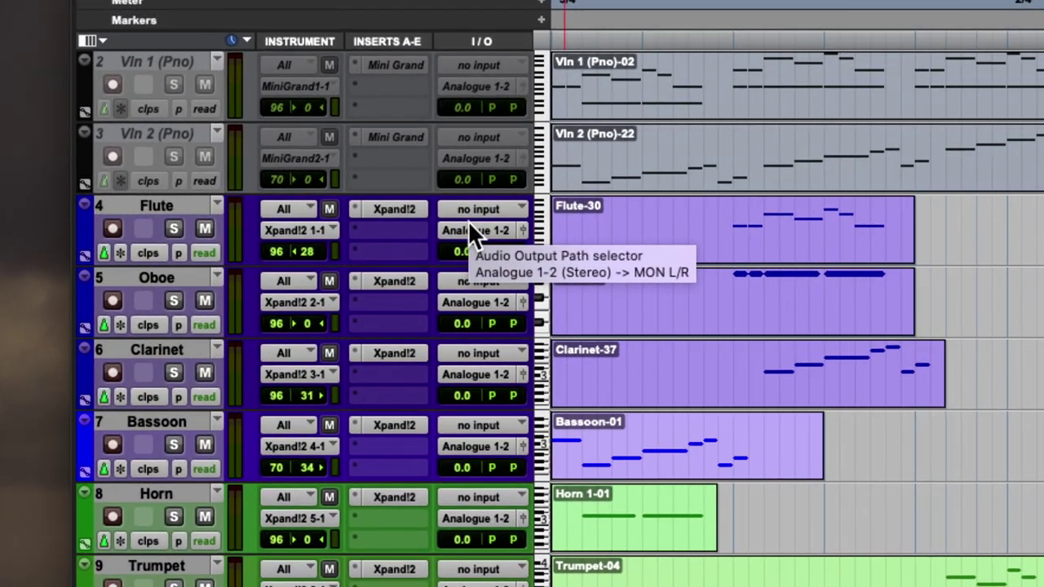
Look over the orchestral clips past bar 3 and reposition the Edit window to show more of the timeline
scroll(466, 220, "right", 2)
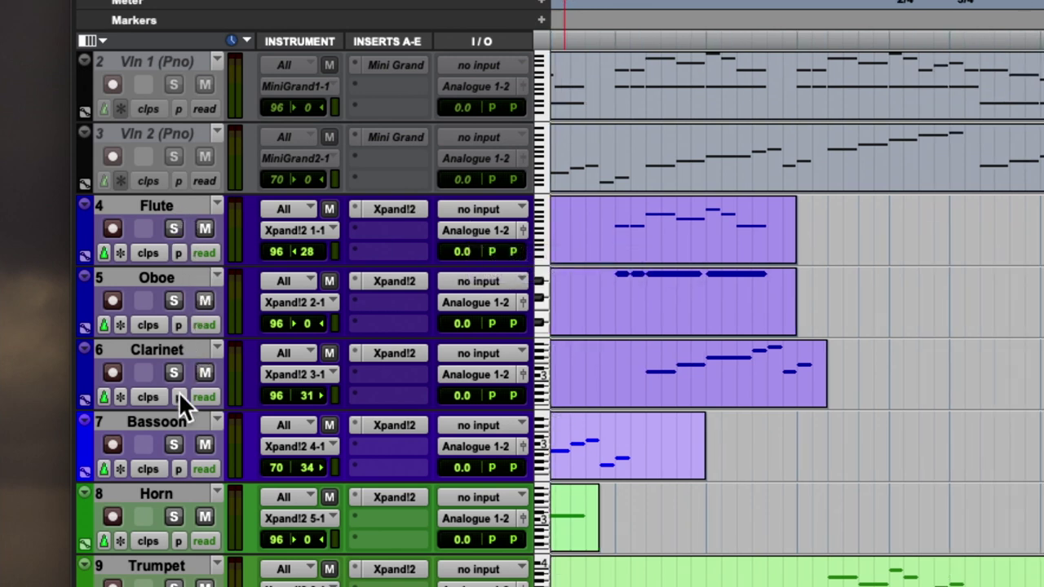
scroll(176, 398, "down", 2)
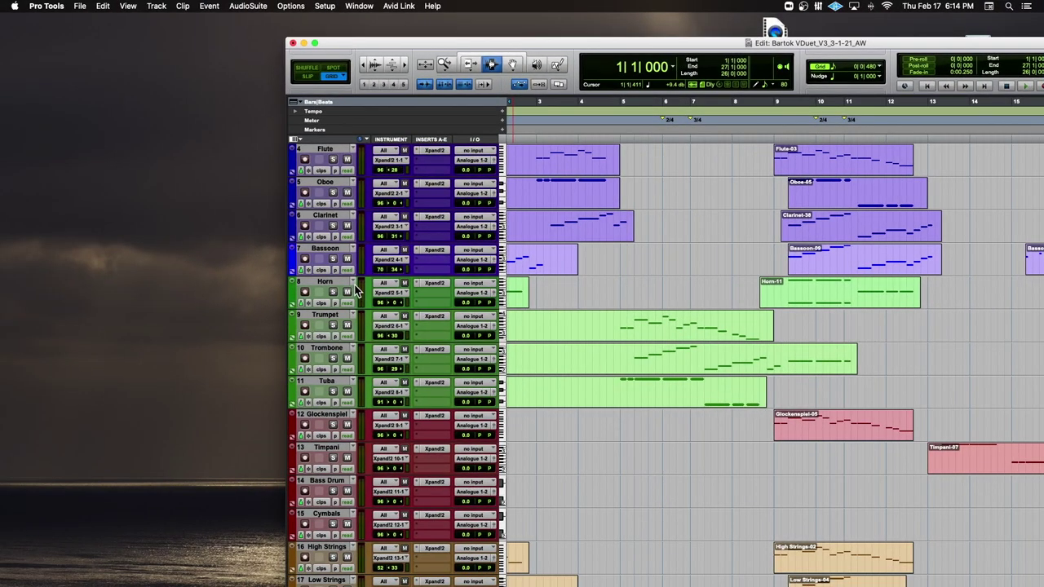
left_click_drag(432, 43, 423, 43)
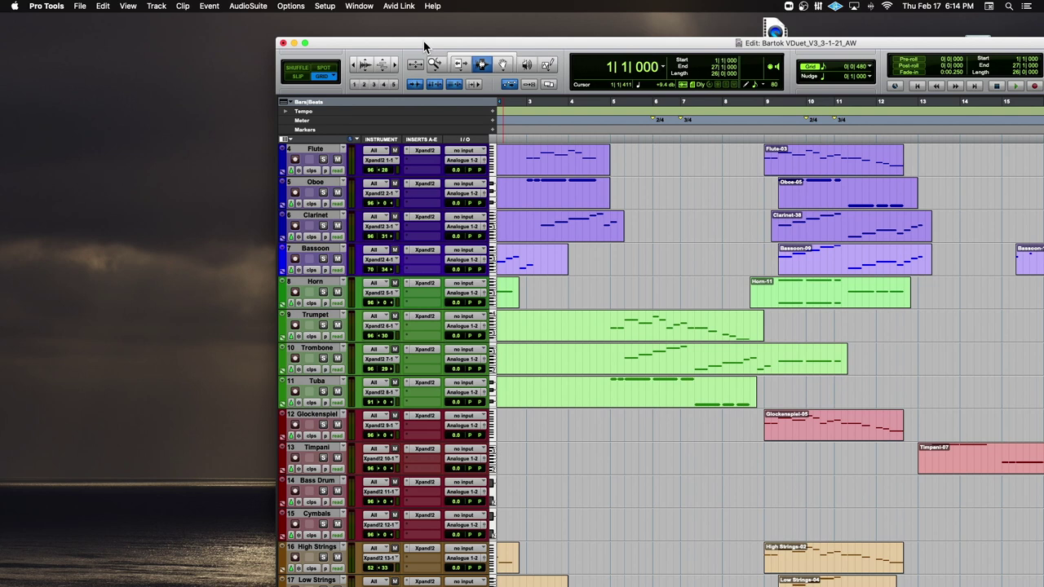
left_click_drag(424, 47, 263, 27)
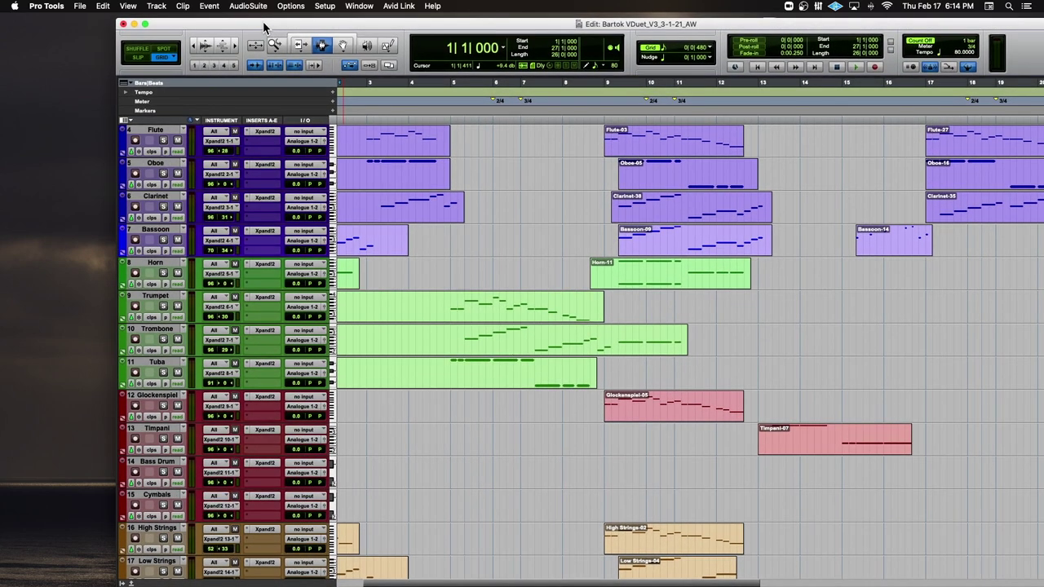
Set the tempo at the start of bar 1 to 100 BPM
scroll(411, 112, "left", 3)
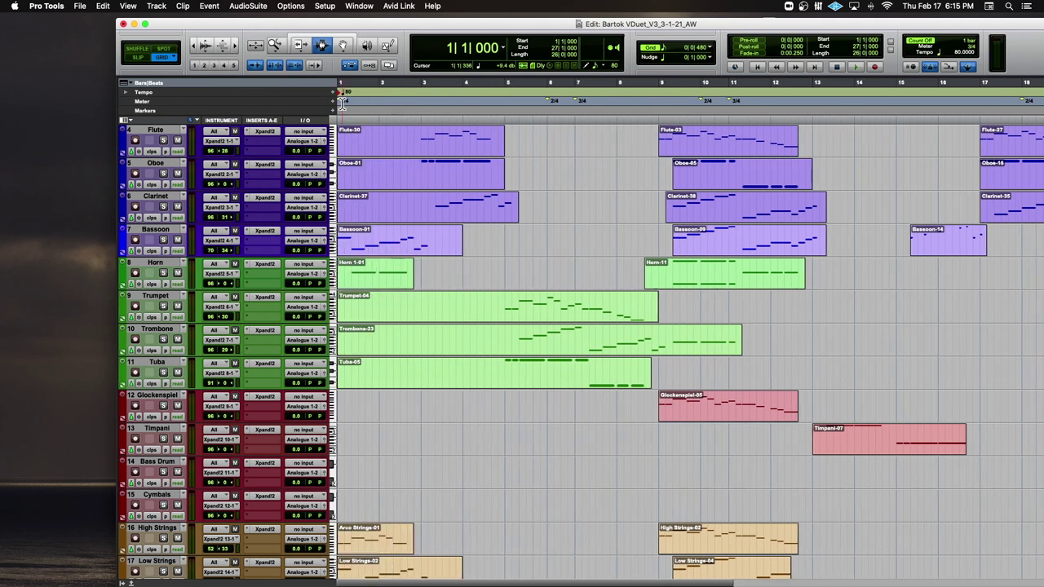
double_click(336, 93)
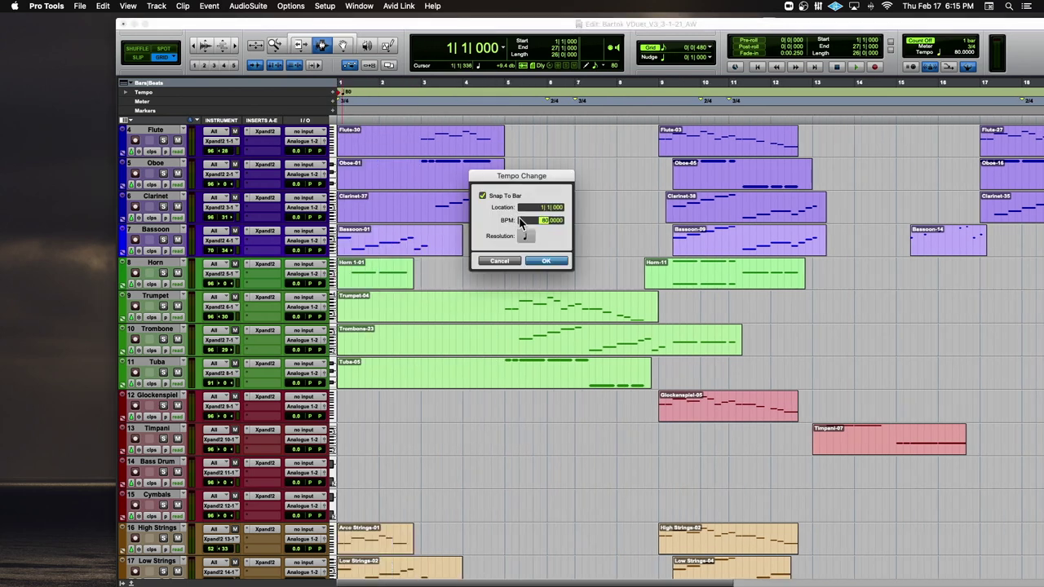
type("100")
key("Return")
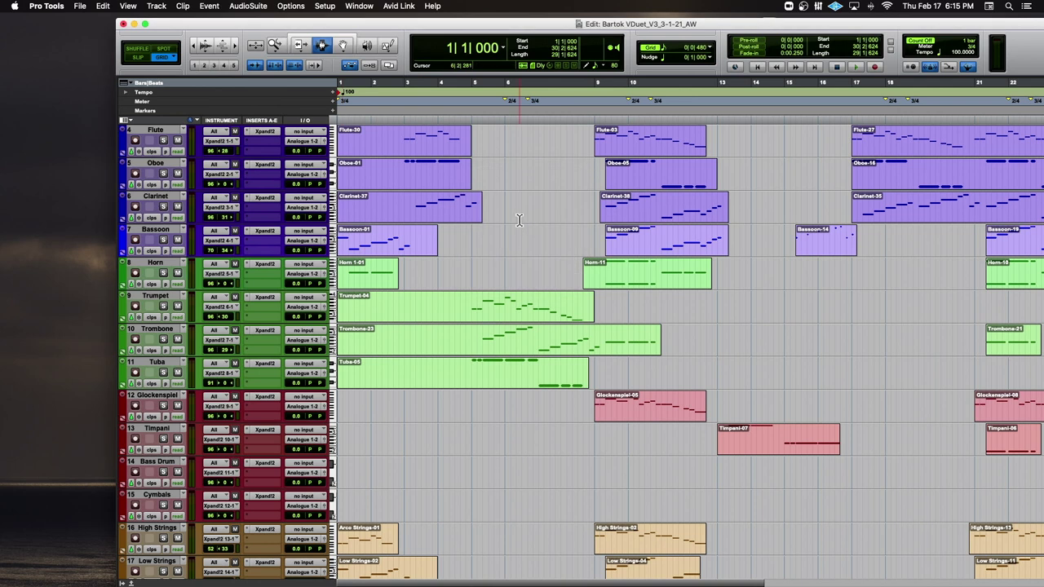
Play the piece from bar 1 past its end, with all tracks reduced in height and the Edit window enlarged
key("Return")
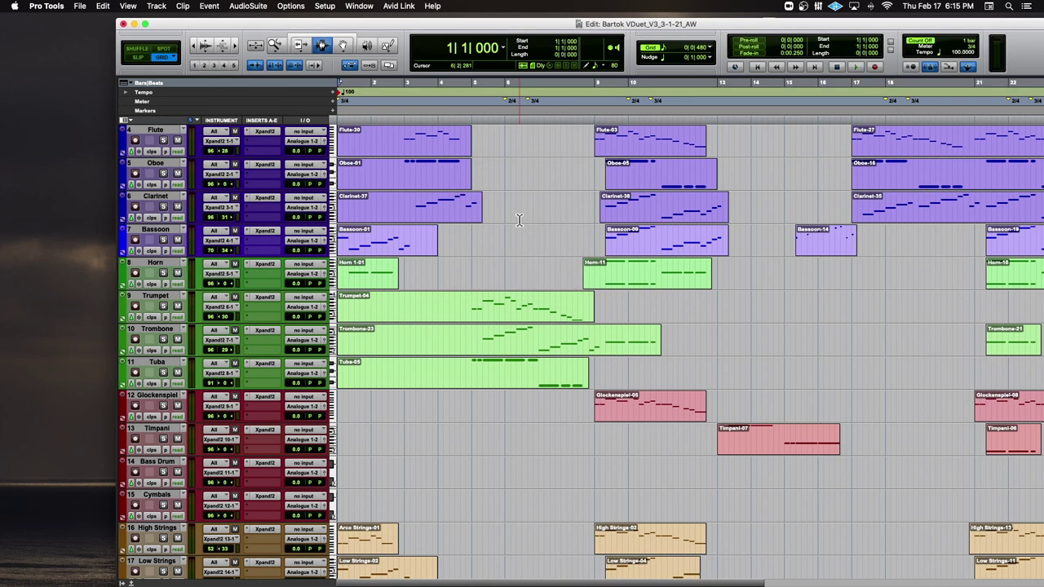
key("space")
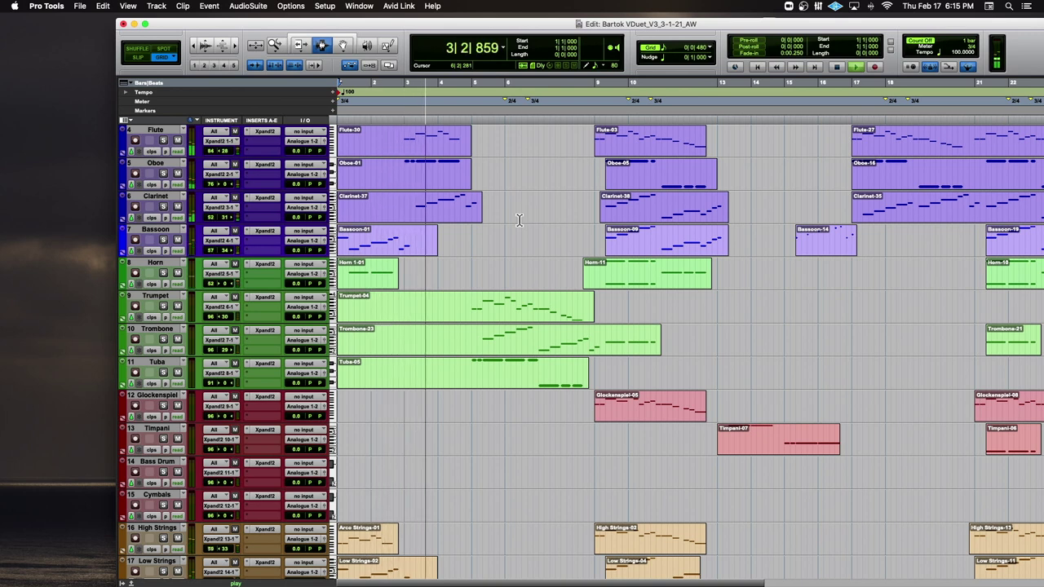
key("ctrl+alt+Down")
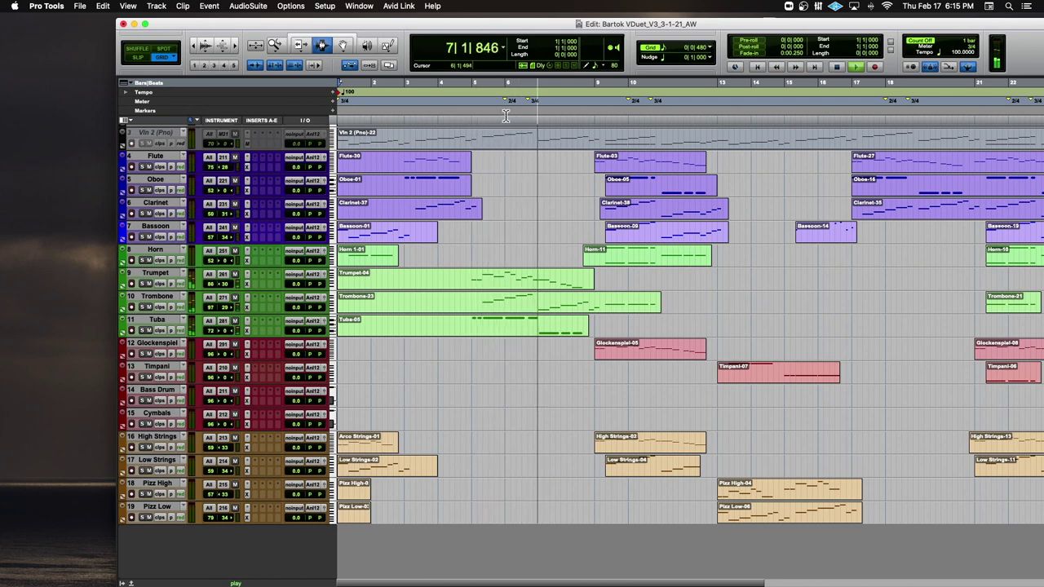
double_click(457, 24)
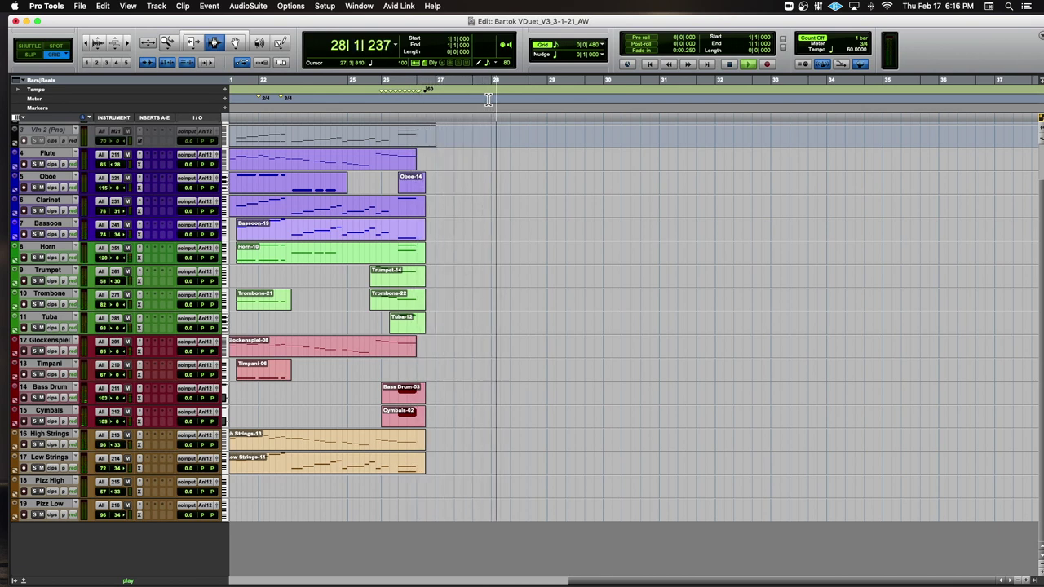
key("space")
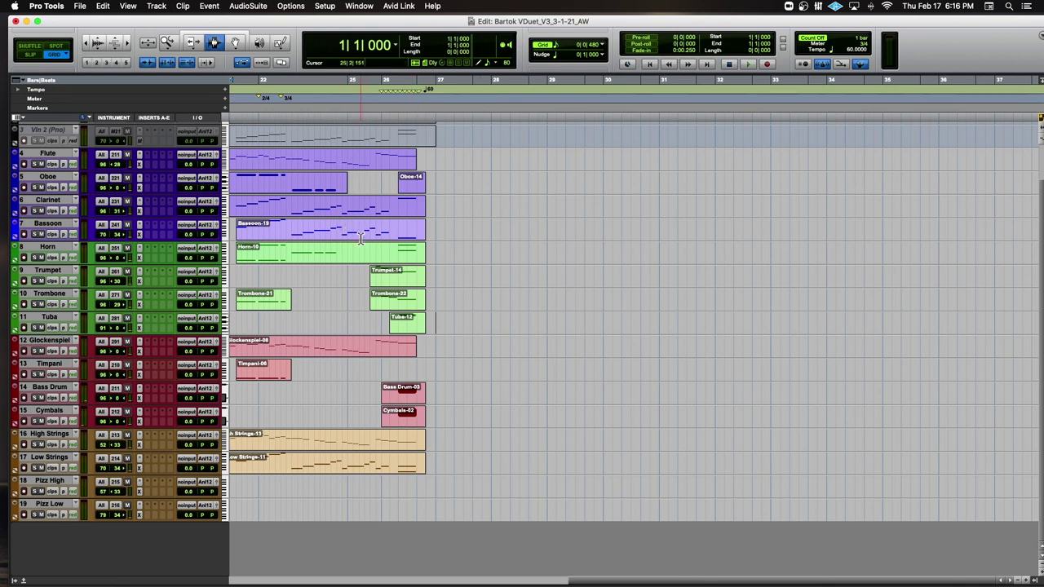
Select the Low Strings from 23|3|000 to 27|1|000, zoom to the selection and play the ending
left_click(287, 461)
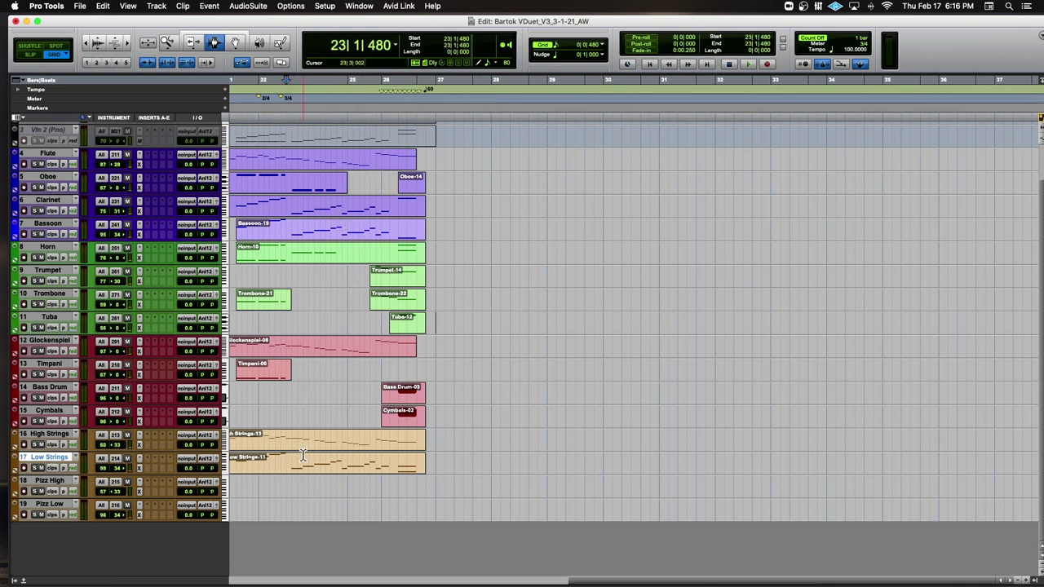
left_click_drag(303, 455, 437, 454)
key("alt+f")
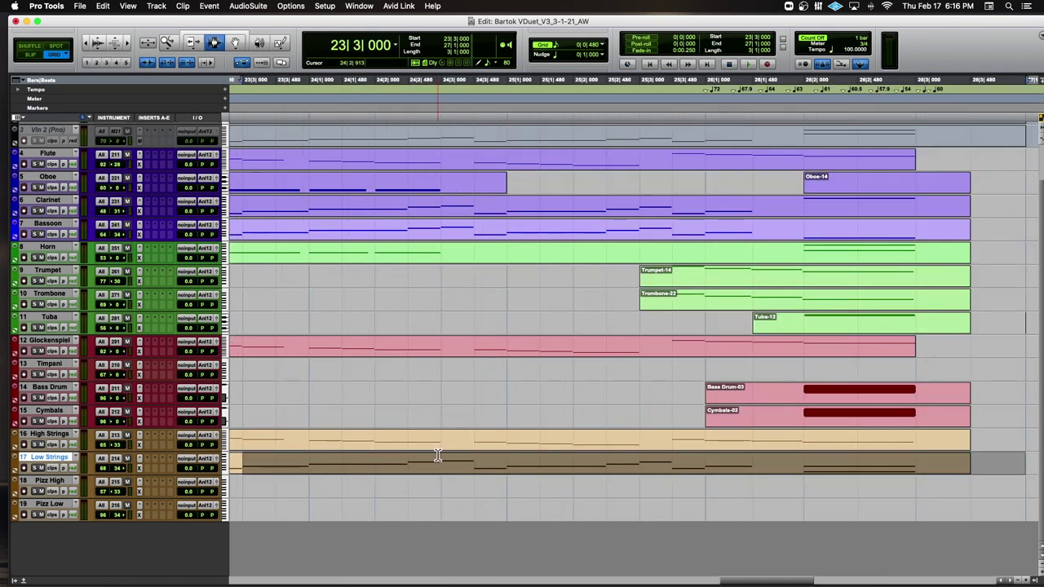
key("space")
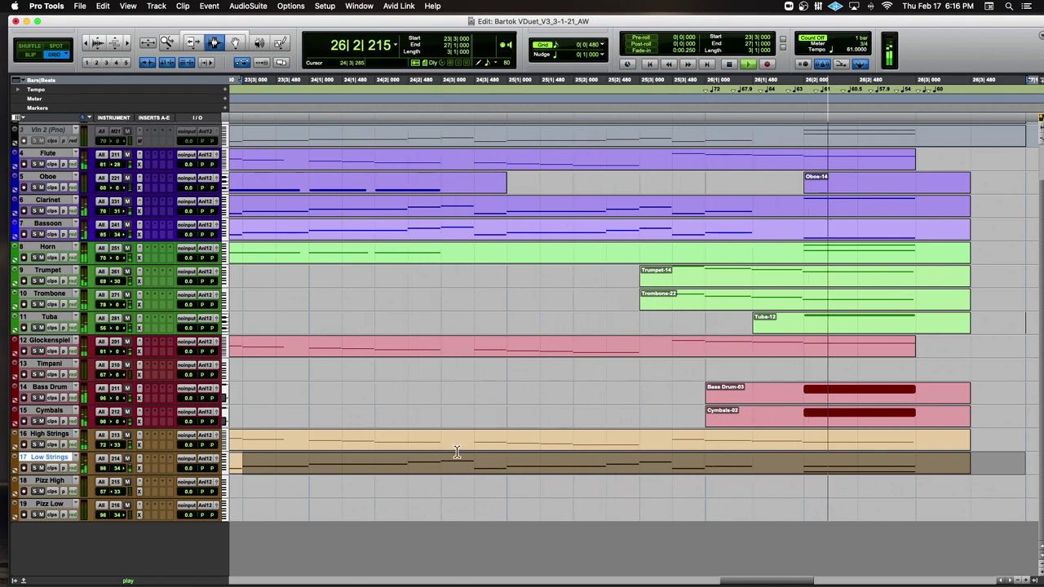
key("space")
Select the closing tempo changes from 25|3|480 to 26|3|480 in the Tempo ruler and play that passage
left_click_drag(505, 462, 977, 457)
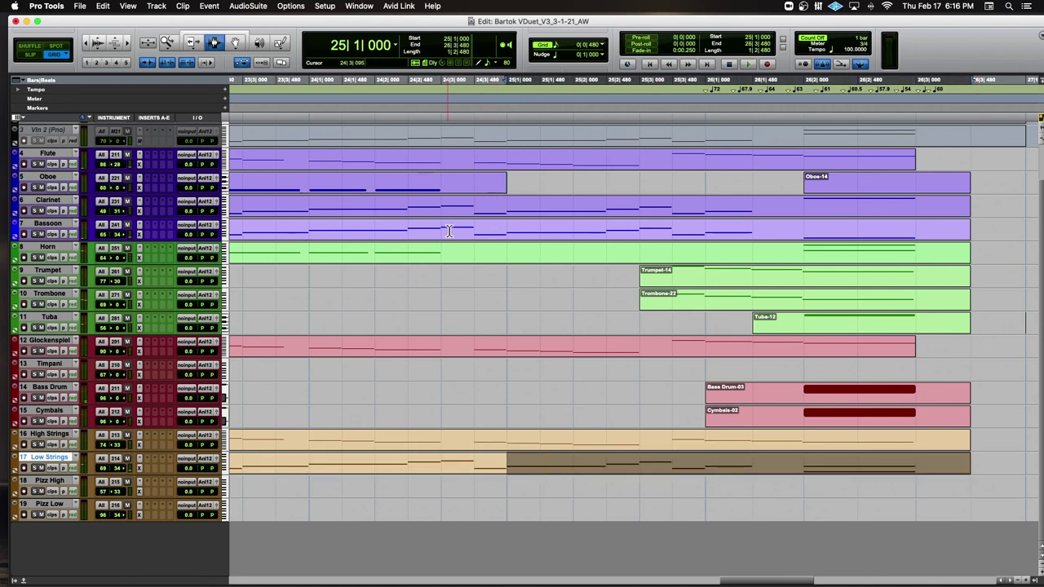
key("r")
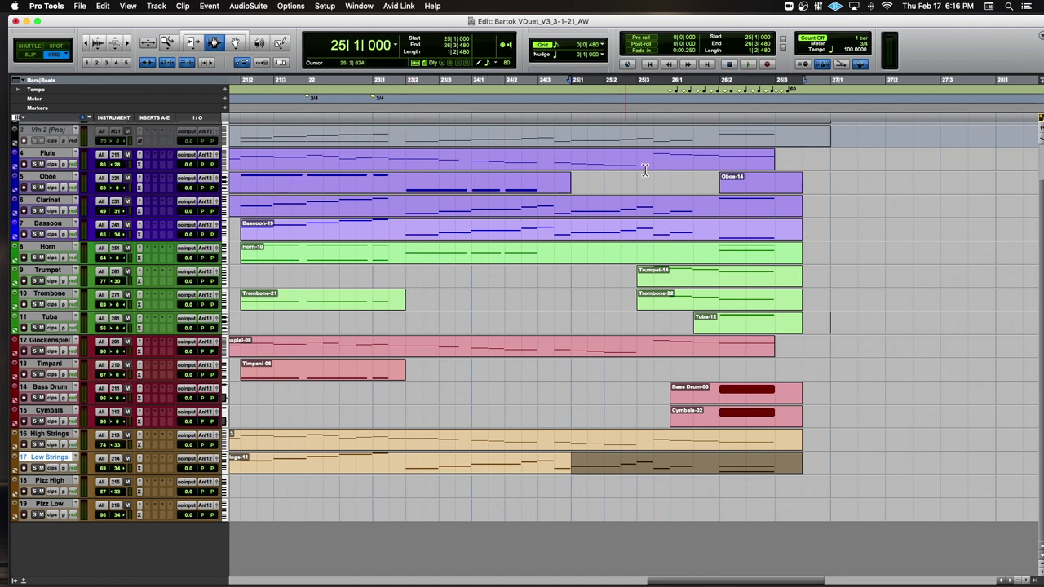
left_click_drag(654, 166, 780, 167)
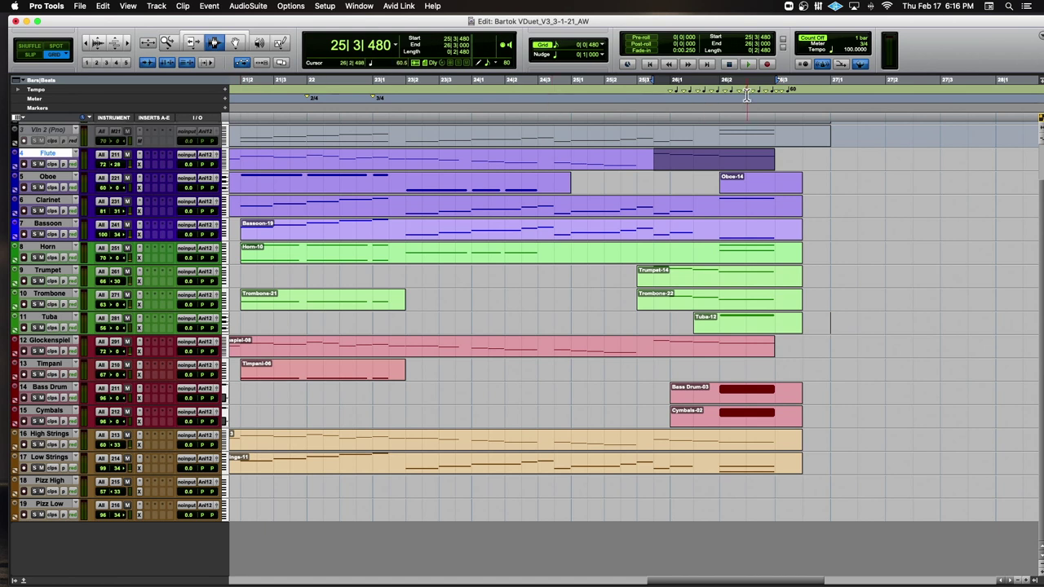
left_click_drag(655, 91, 811, 90)
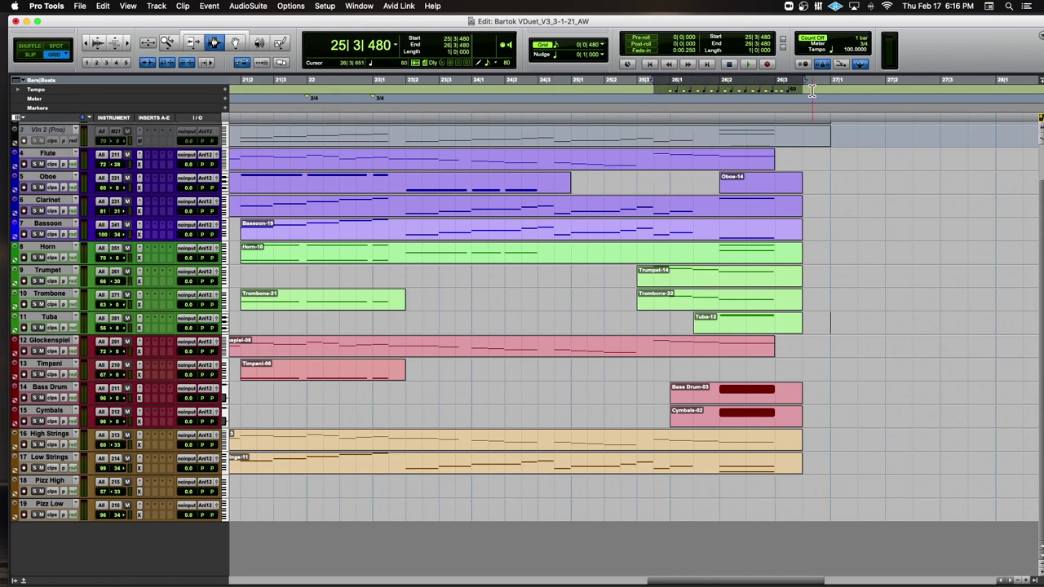
key("space")
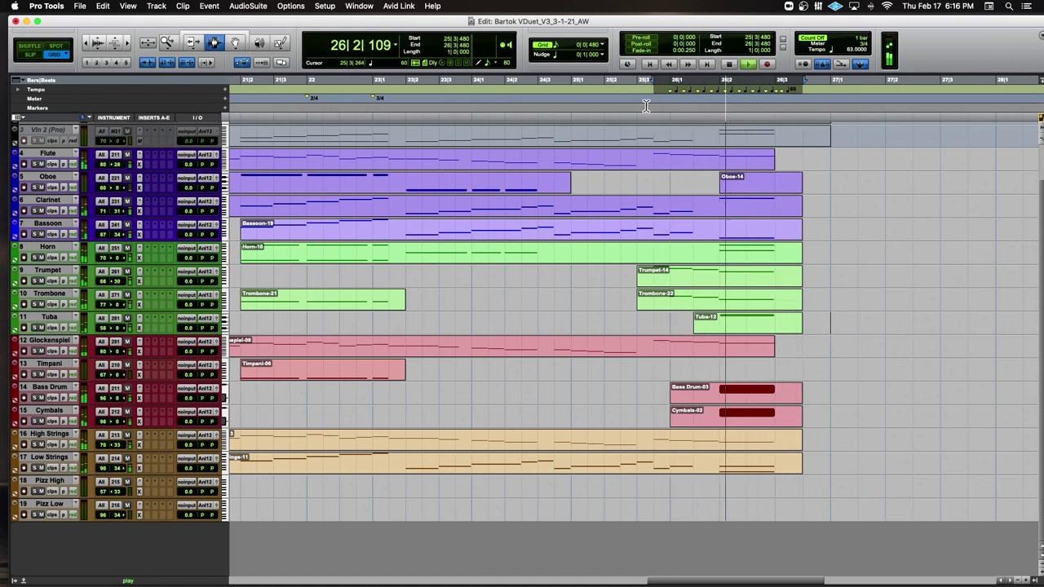
key("space")
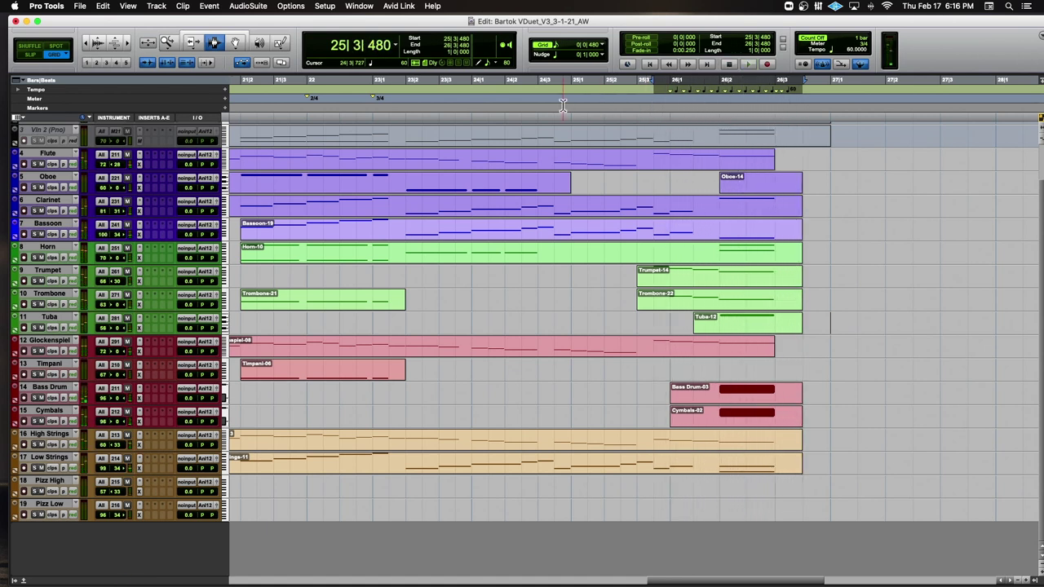
Select the Low Strings, Pizz High and Pizz Low tracks one after another and reposition the Edit window
key("r")
key("r")
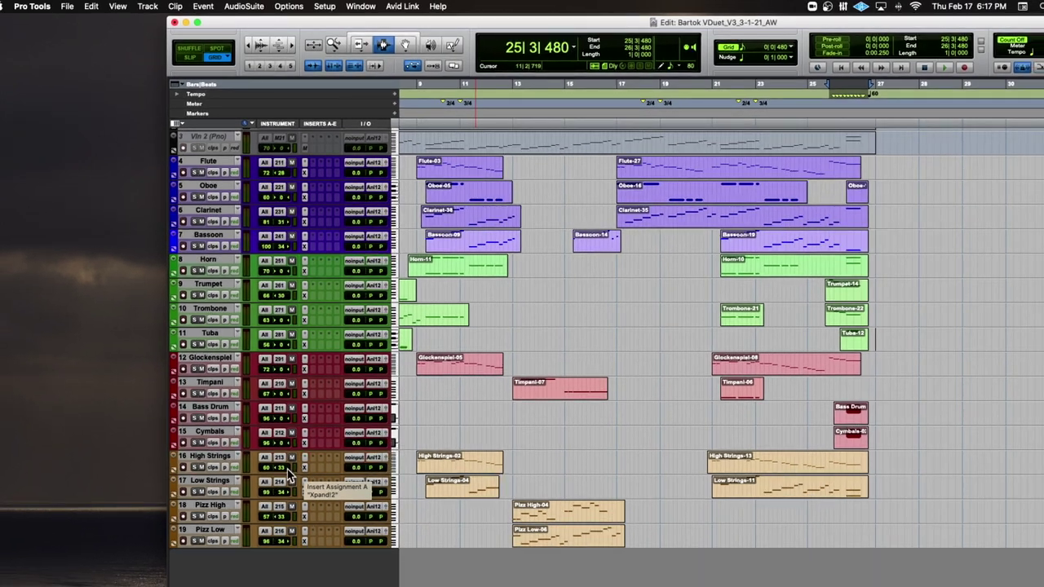
left_click(191, 495)
left_click(210, 481)
left_click(211, 506)
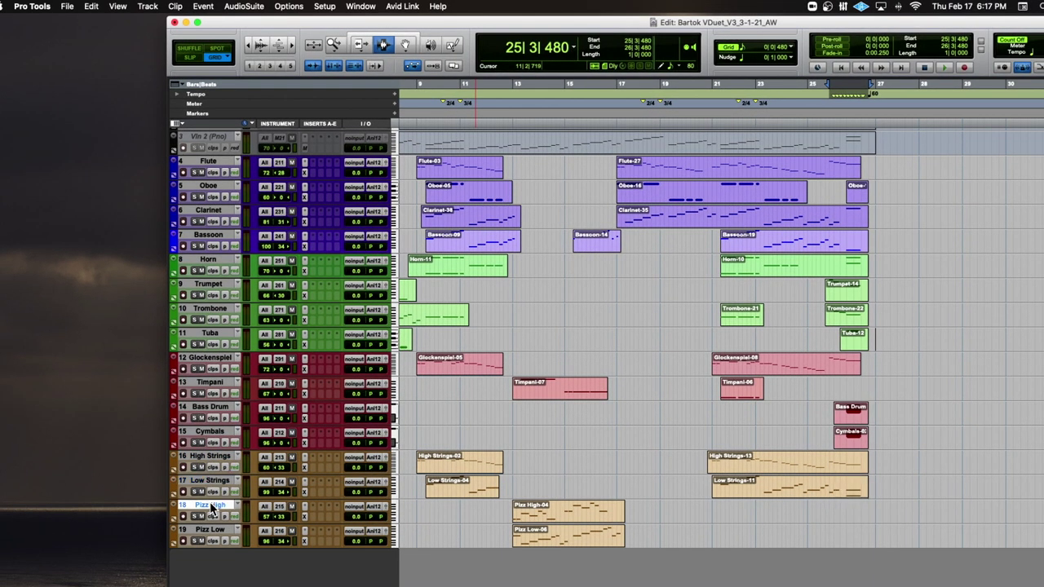
left_click(208, 529)
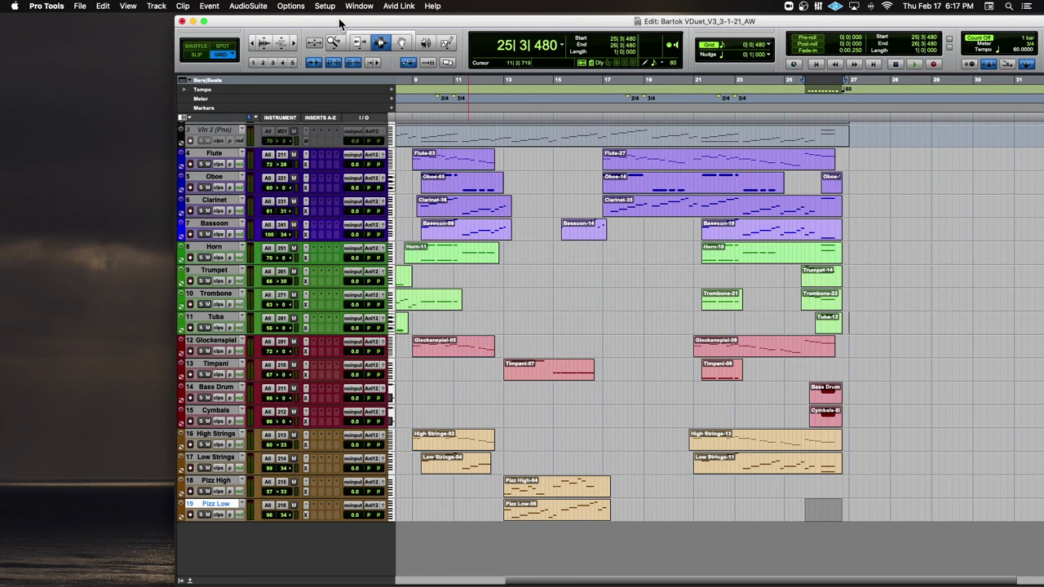
left_click_drag(339, 25, 175, 23)
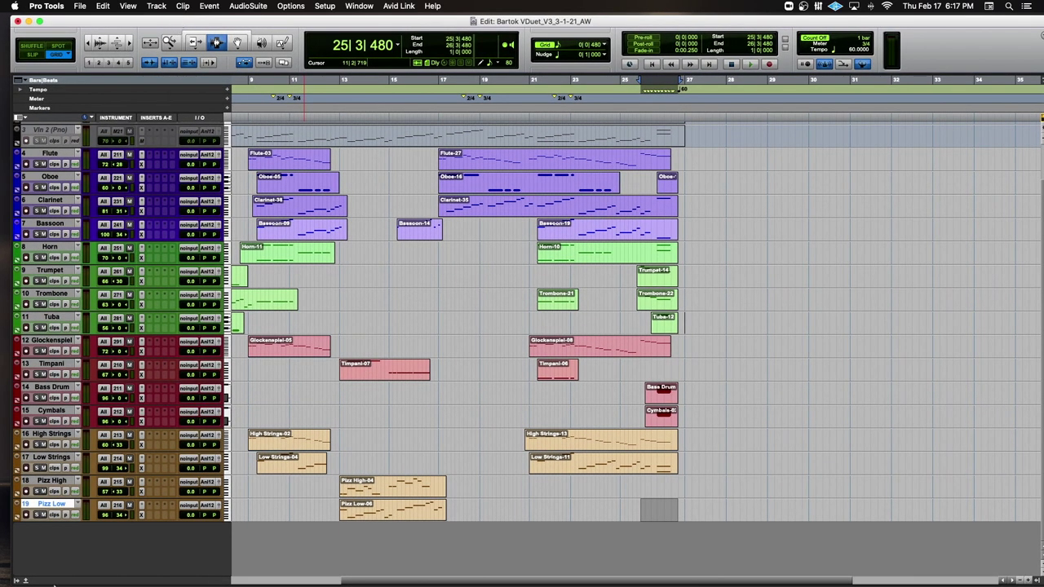
Switch to Safari and open spitfireaudio.com
left_click(46, 551)
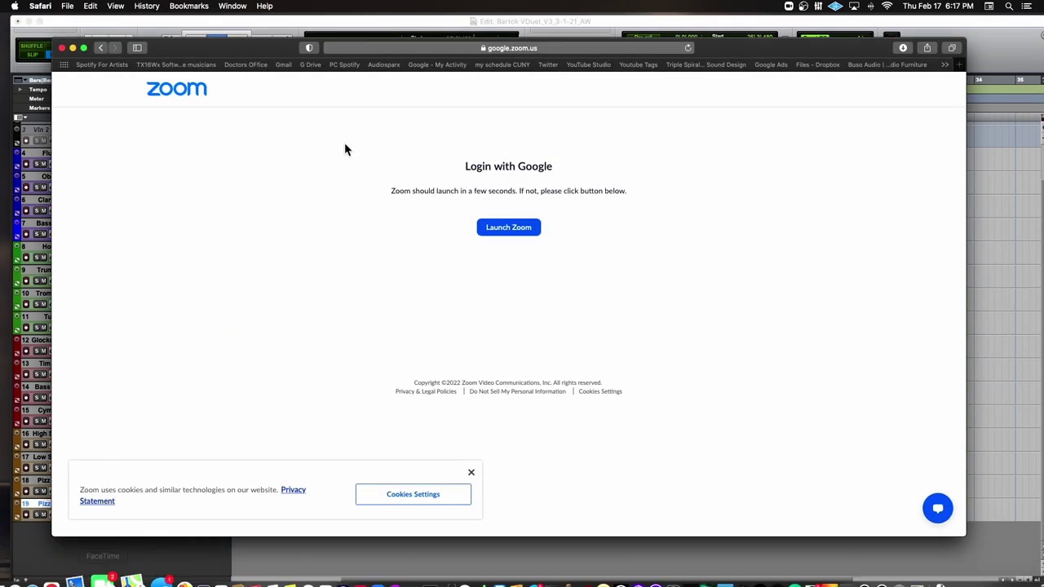
scroll(345, 149, "down", 1)
left_click(403, 49)
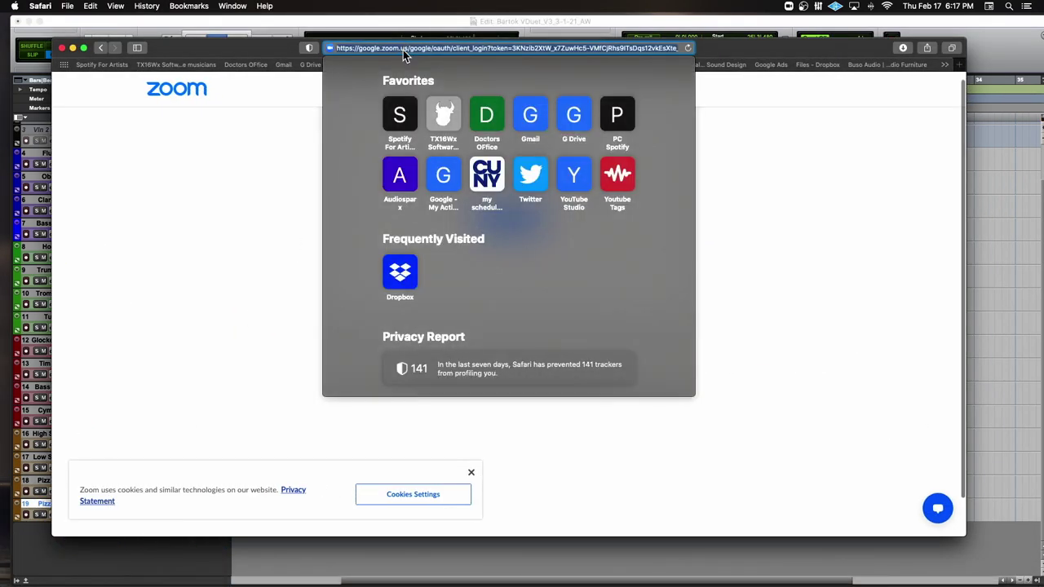
type("spitfireaudio.com")
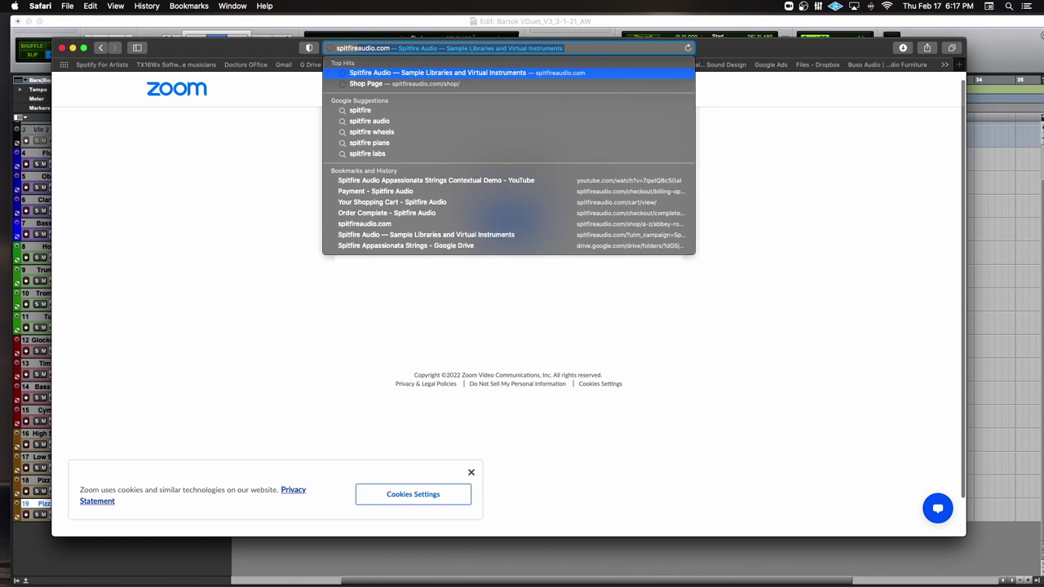
key("Return")
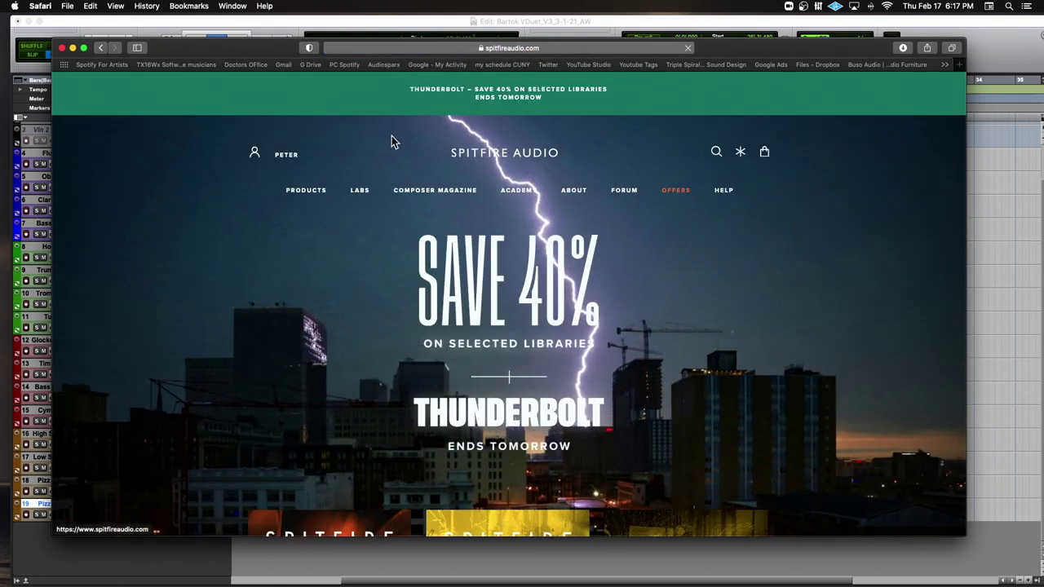
Open the BBC Symphony Orchestra product page and examine its Core and Professional editions
mouse_move(310, 198)
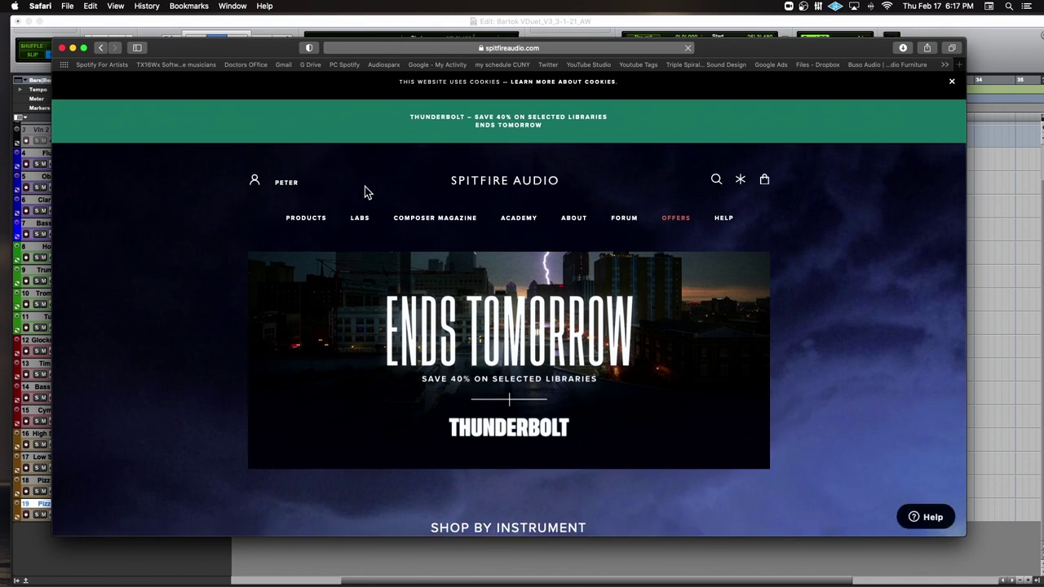
mouse_move(323, 218)
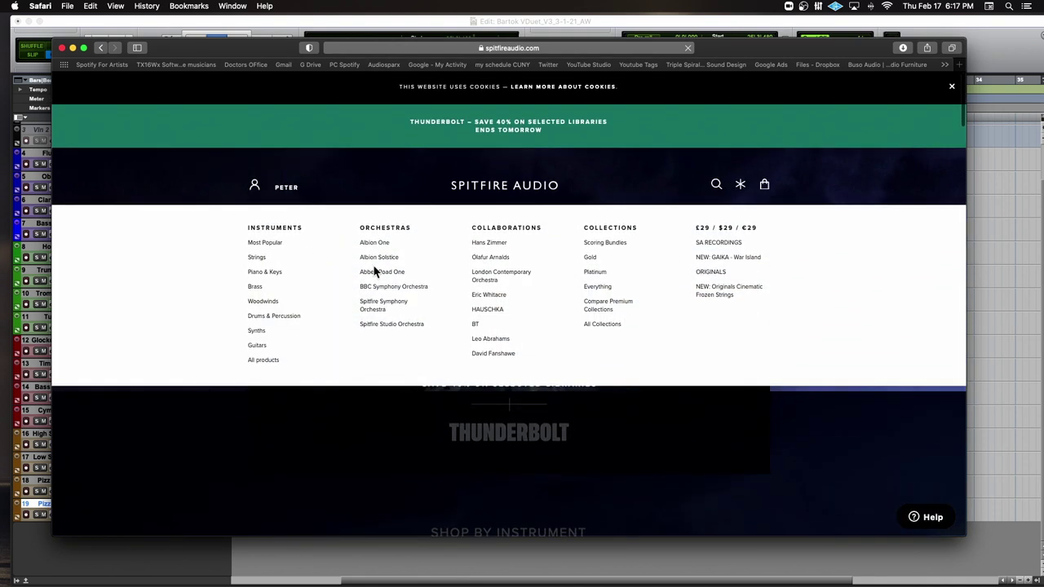
left_click(383, 290)
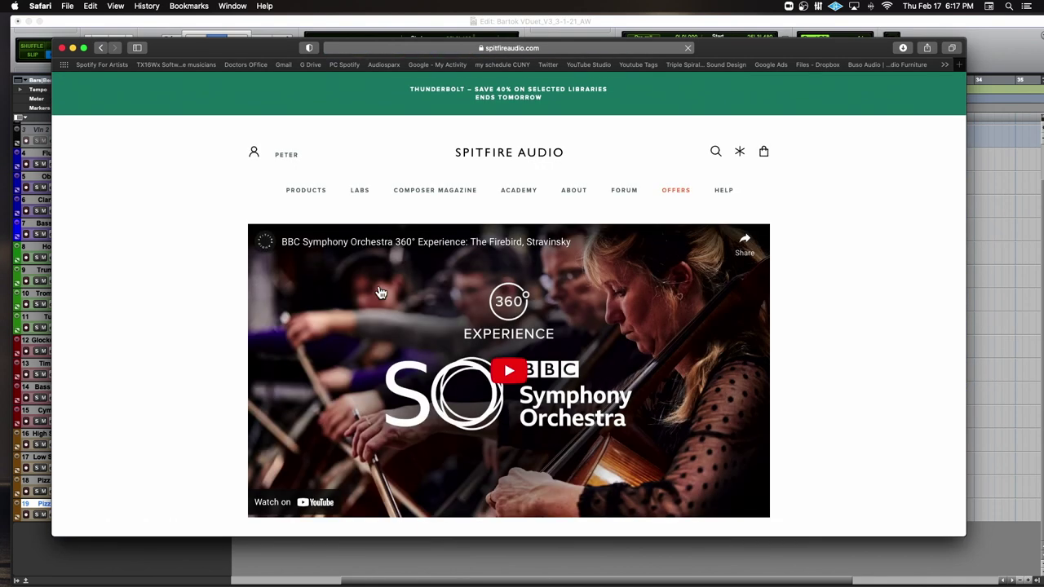
scroll(383, 186, "down", 10)
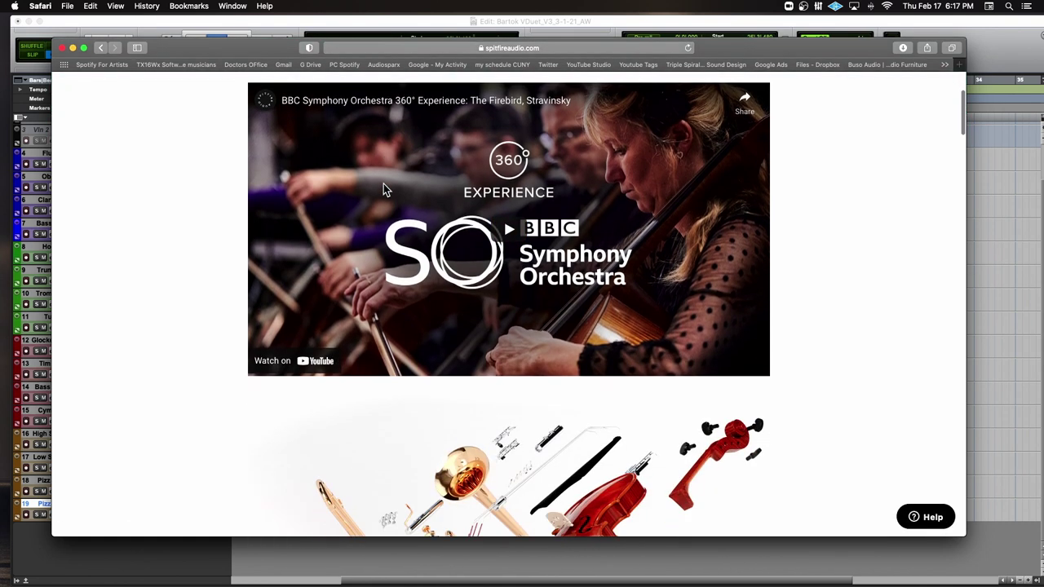
scroll(384, 190, "down", 10)
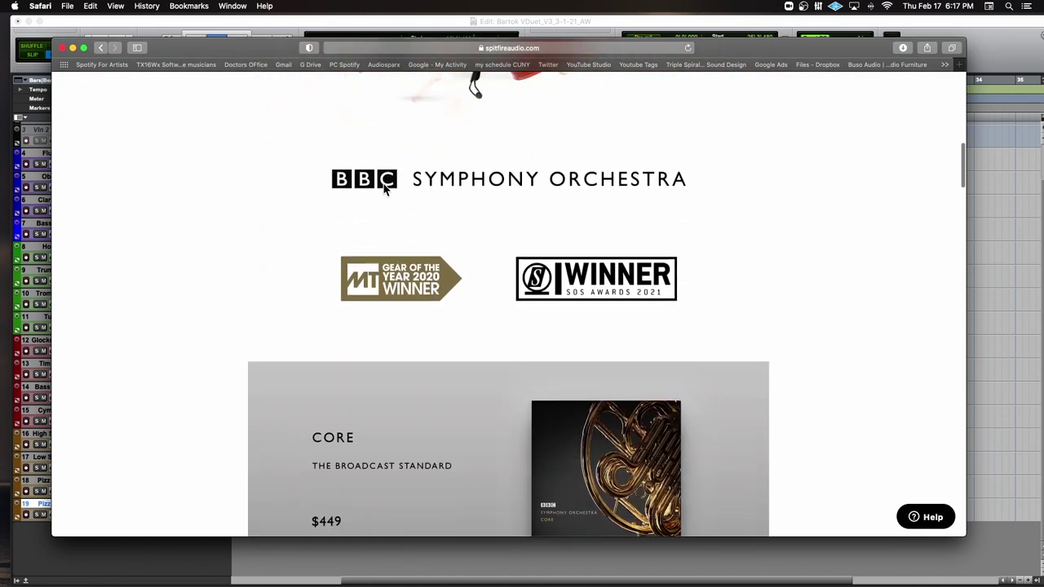
scroll(384, 189, "down", 14)
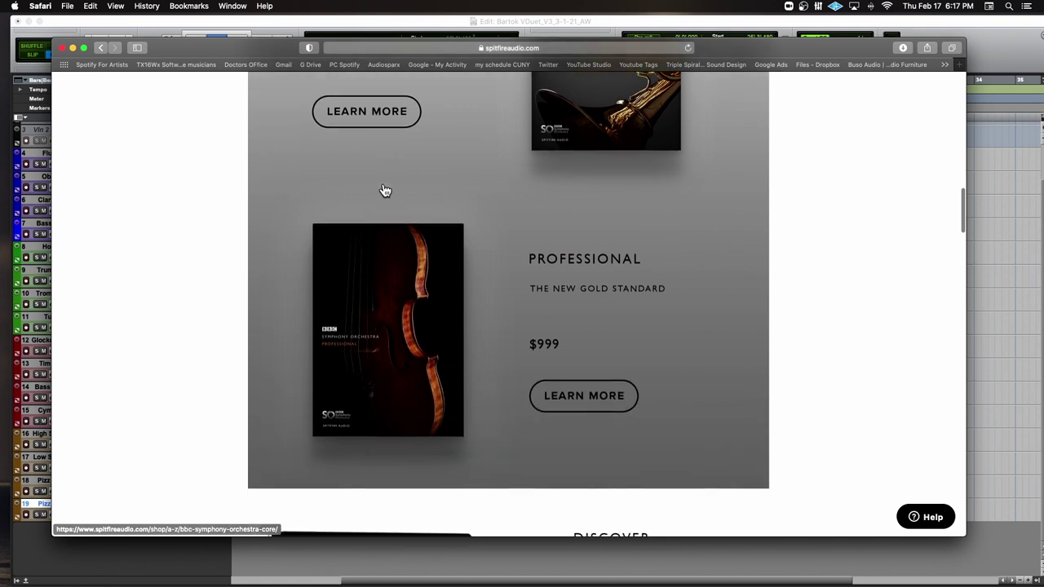
Examine the Professional and Discover editions on the BBC Symphony Orchestra product page
scroll(384, 190, "down", 5)
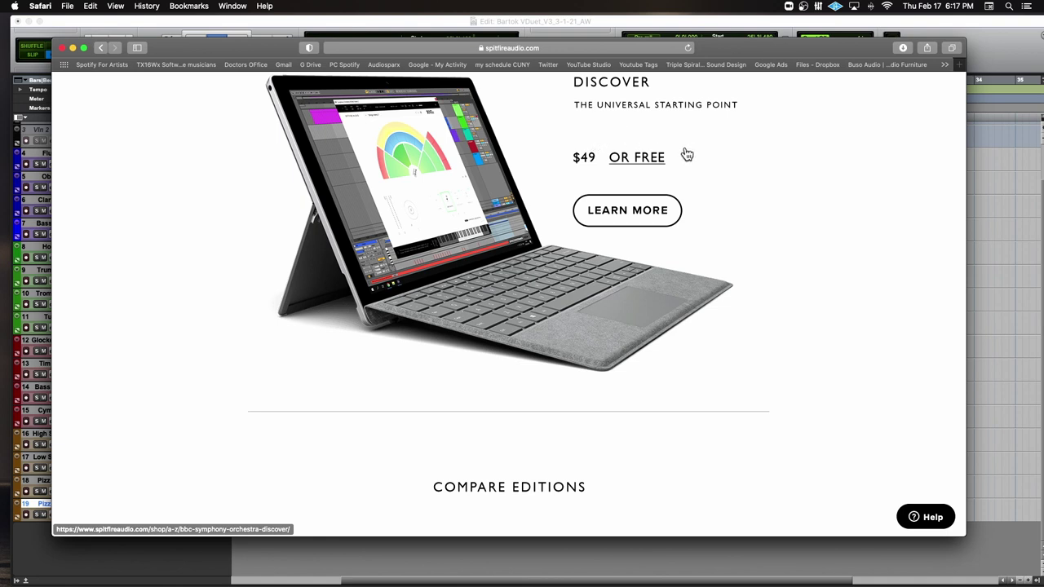
key("ctrl")
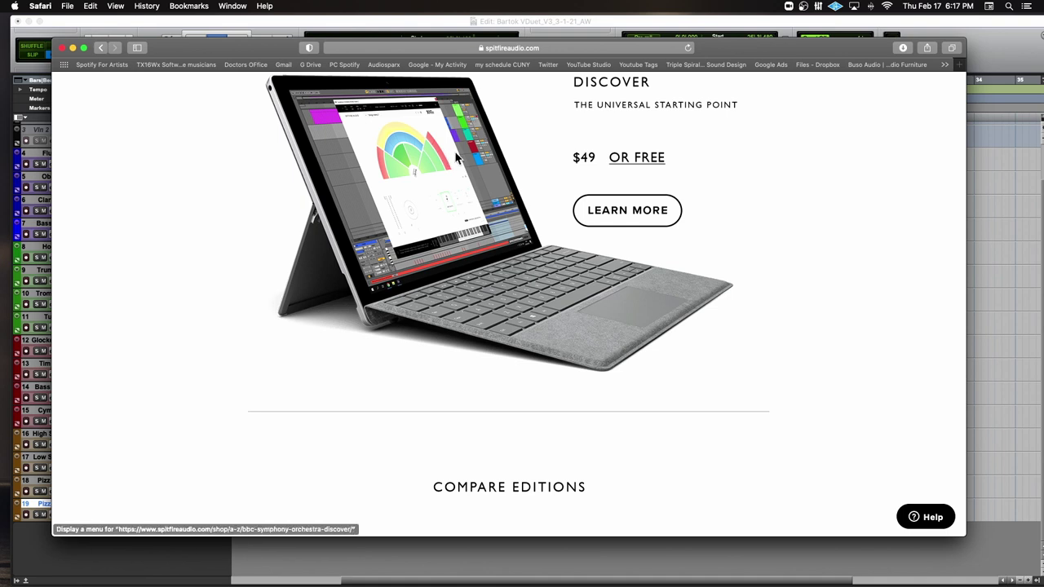
scroll(455, 155, "up", 5)
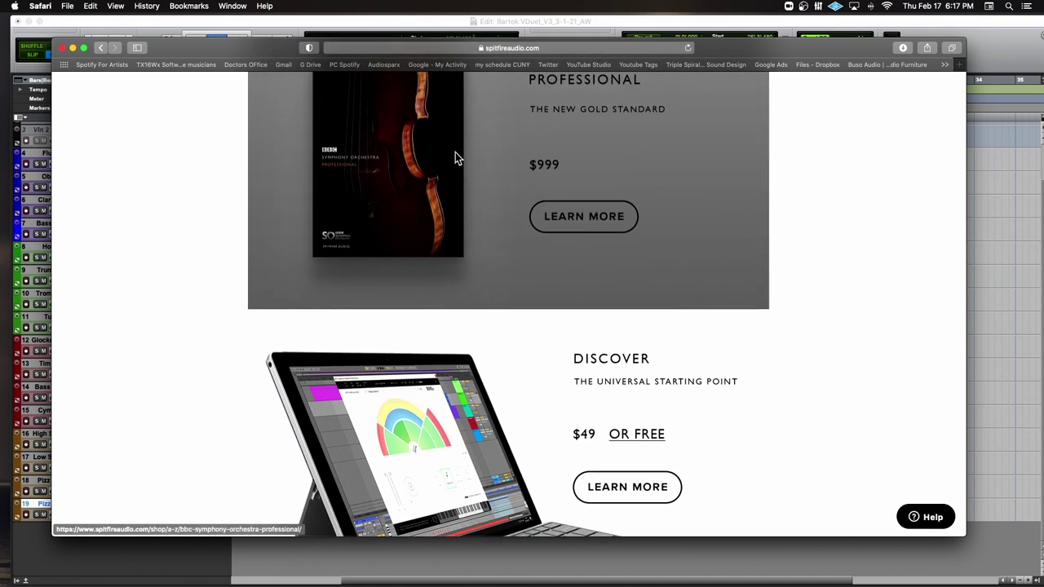
scroll(455, 154, "up", 3)
left_click_drag(244, 43, 242, 43)
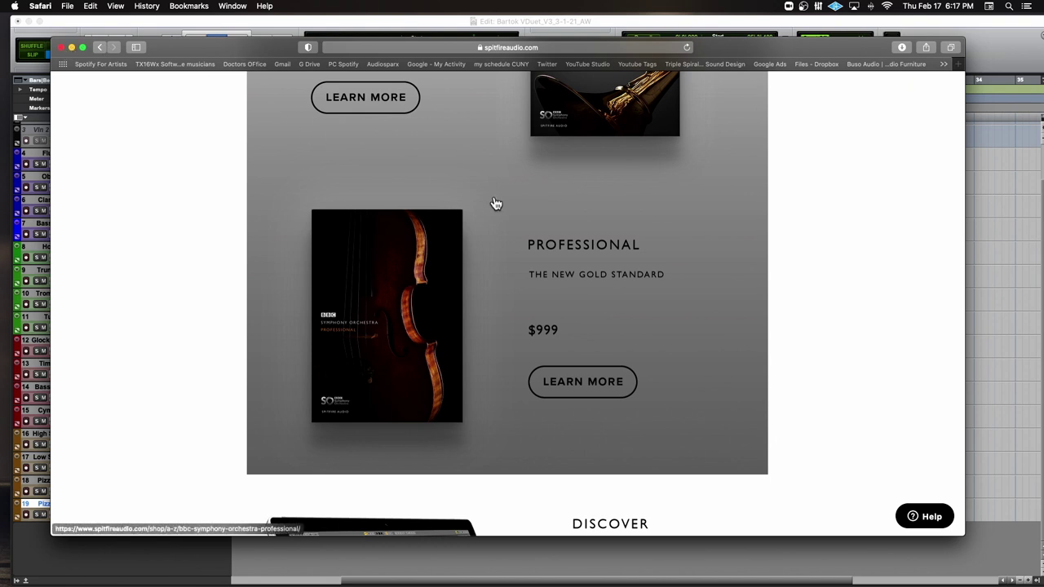
scroll(494, 205, "down", 5)
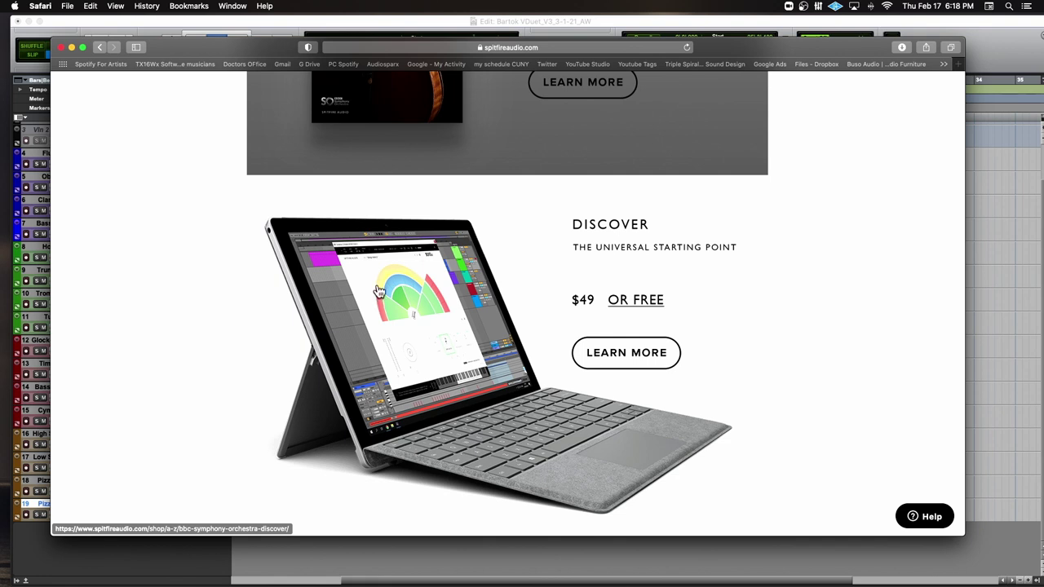
Minimize Safari to return to Pro Tools, place the edit cursor at 3|1|000 on the Flute track and show roughly the first 17 bars
left_click(71, 47)
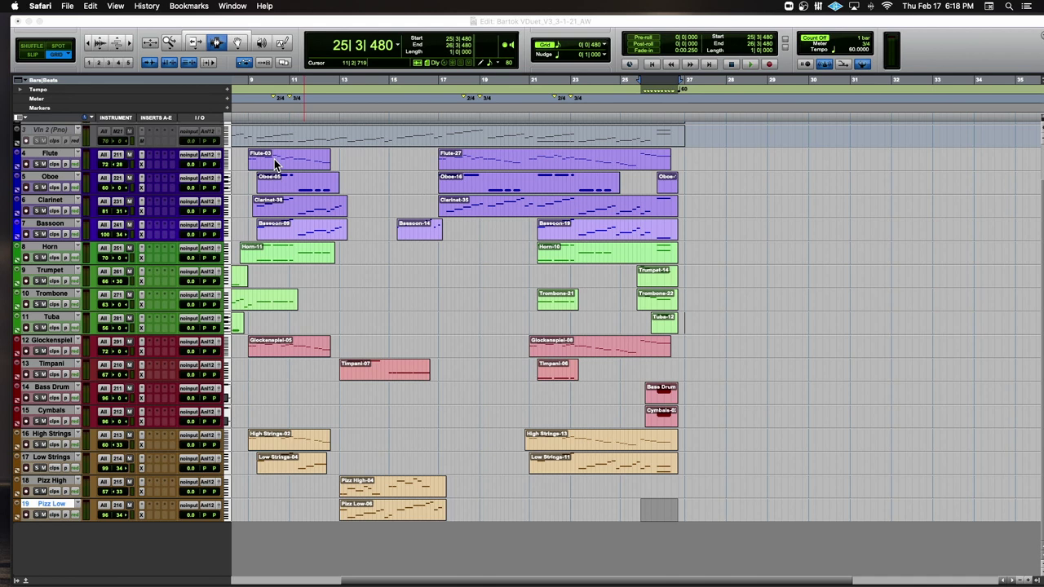
scroll(341, 225, "left", 5)
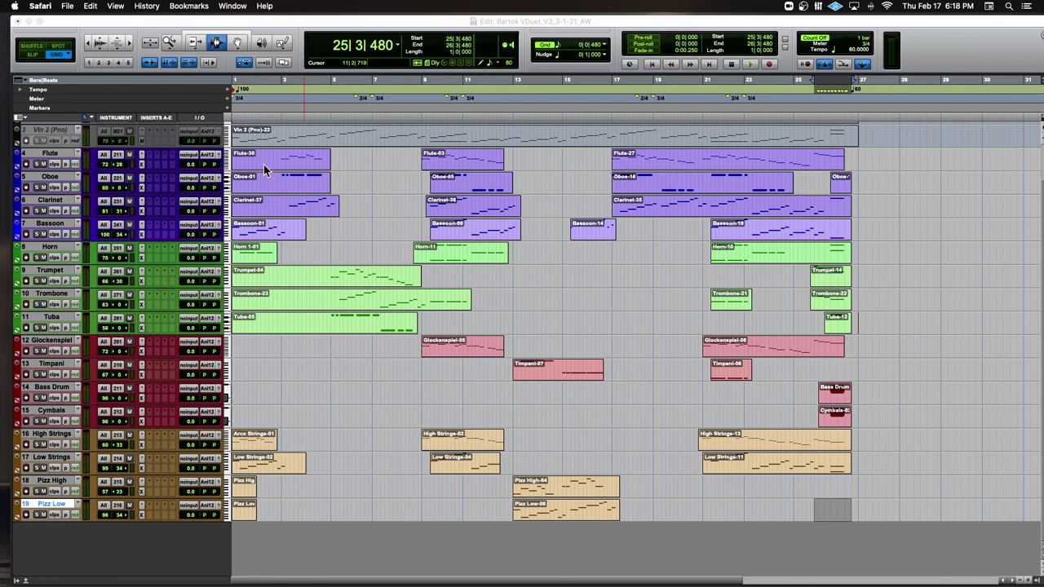
scroll(265, 167, "up", 2)
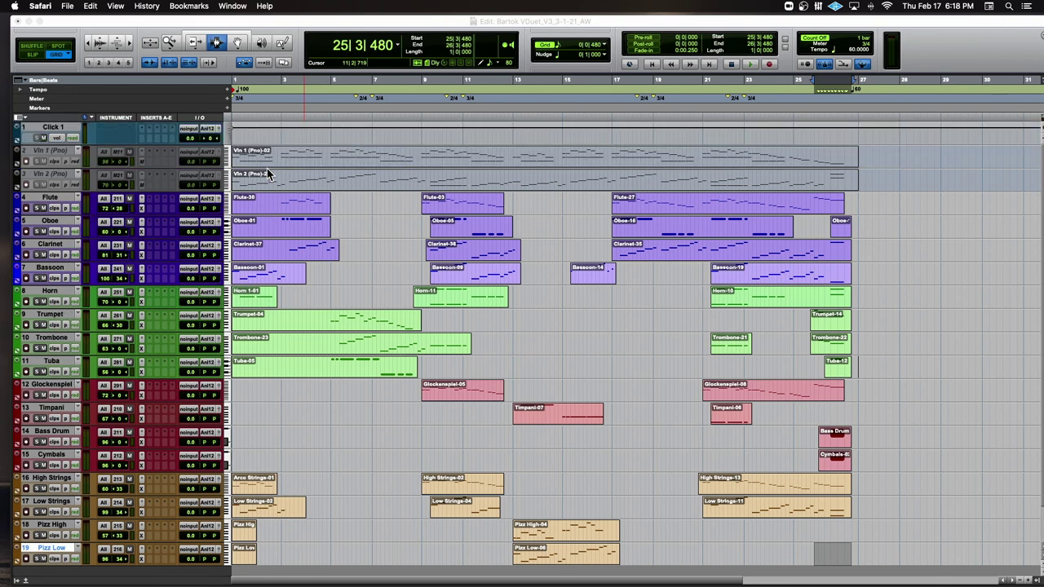
left_click(280, 215)
key("super+bracketright")
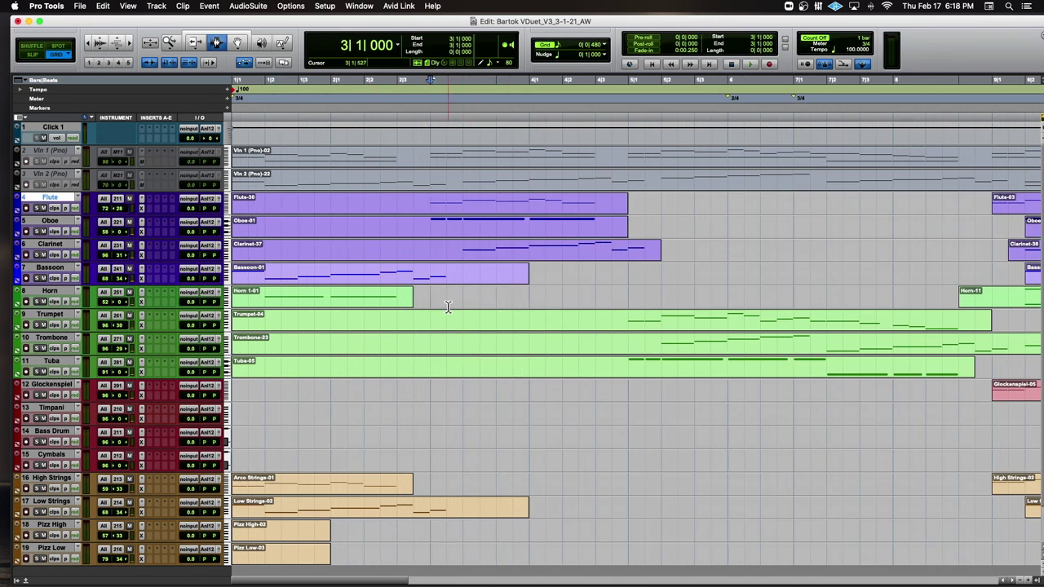
key("super+bracketleft")
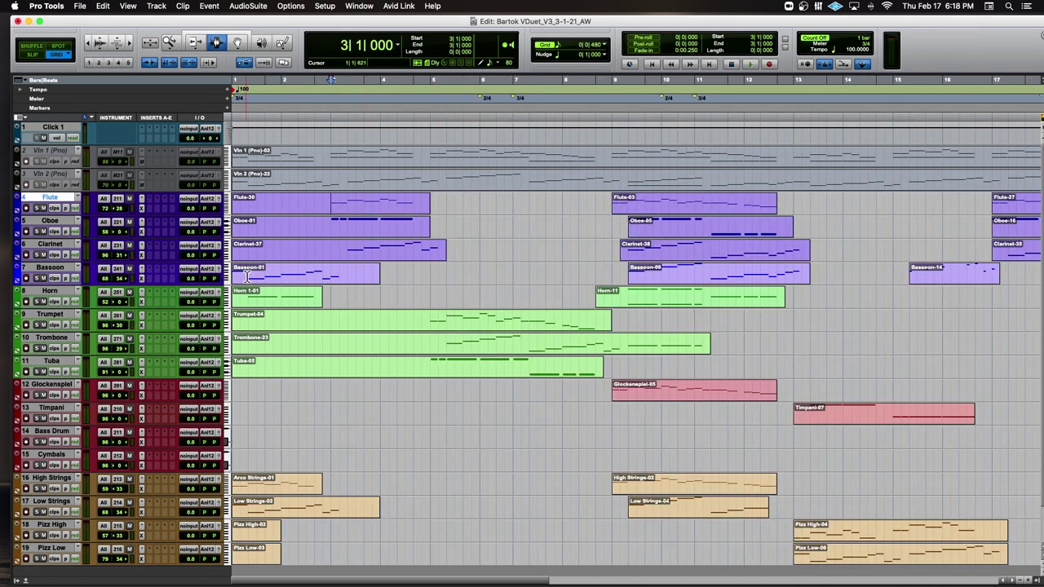
Play the opening from bar 1, solo the Clarinet and Bassoon tracks, and replay it while adding the Flute to the solos
key("Return")
key("space")
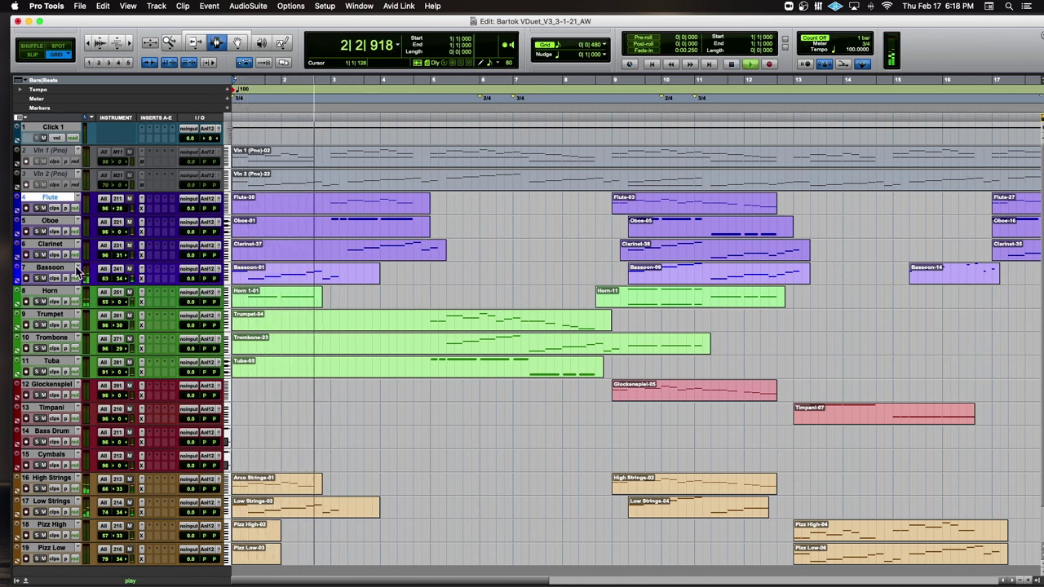
key("space")
left_click(37, 278)
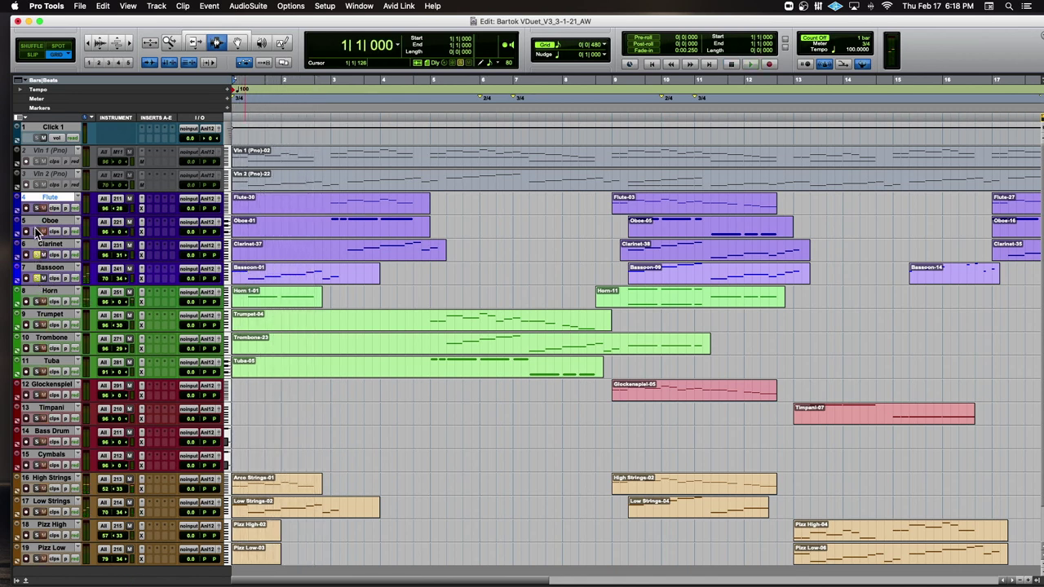
key("space")
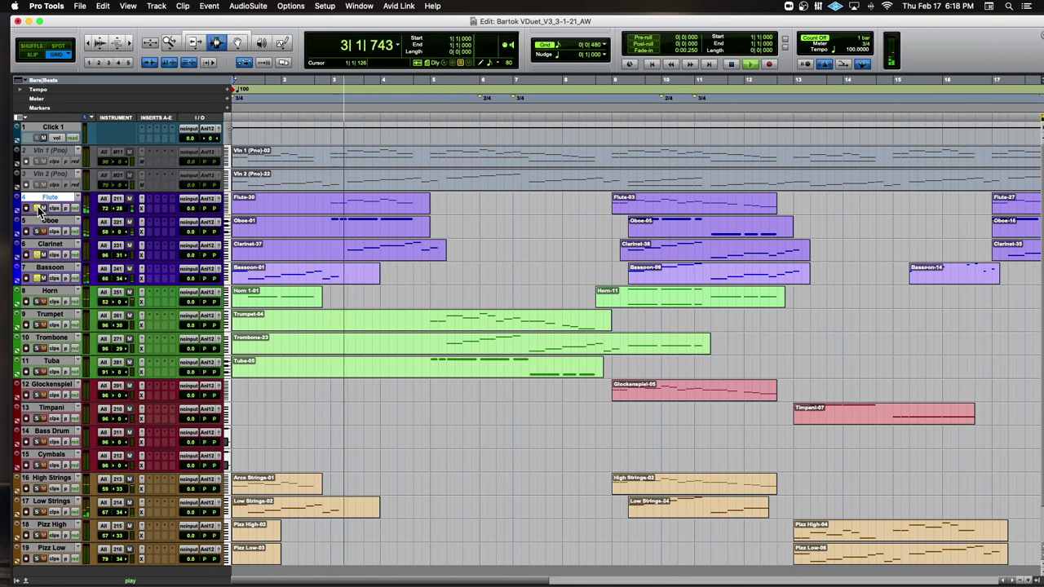
key("space")
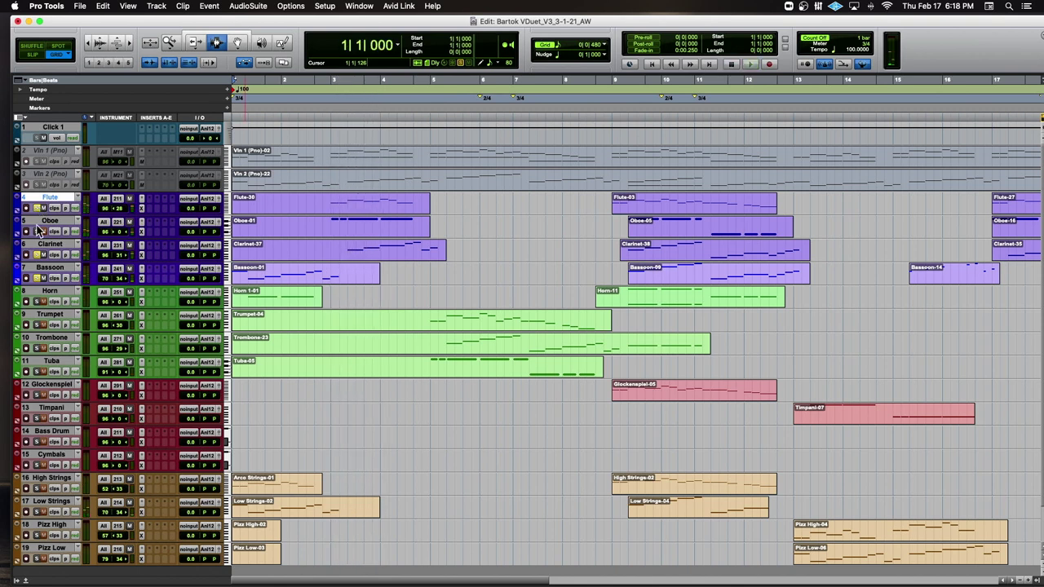
Play the opening four bars with the Flute, Oboe, Clarinet and Bassoon soloed, viewing their notes at closer zoom
key("space")
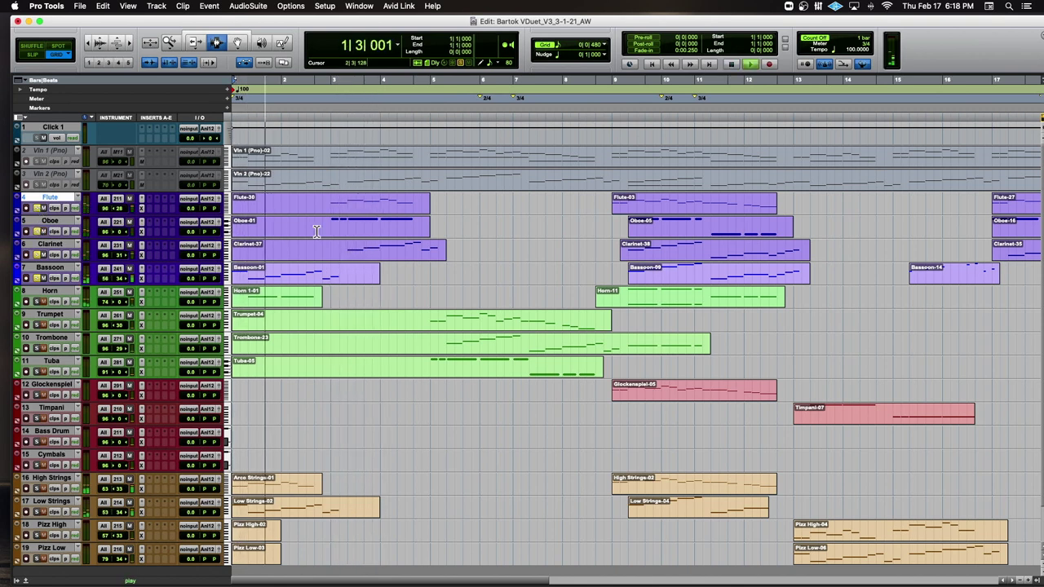
key("t")
key("t")
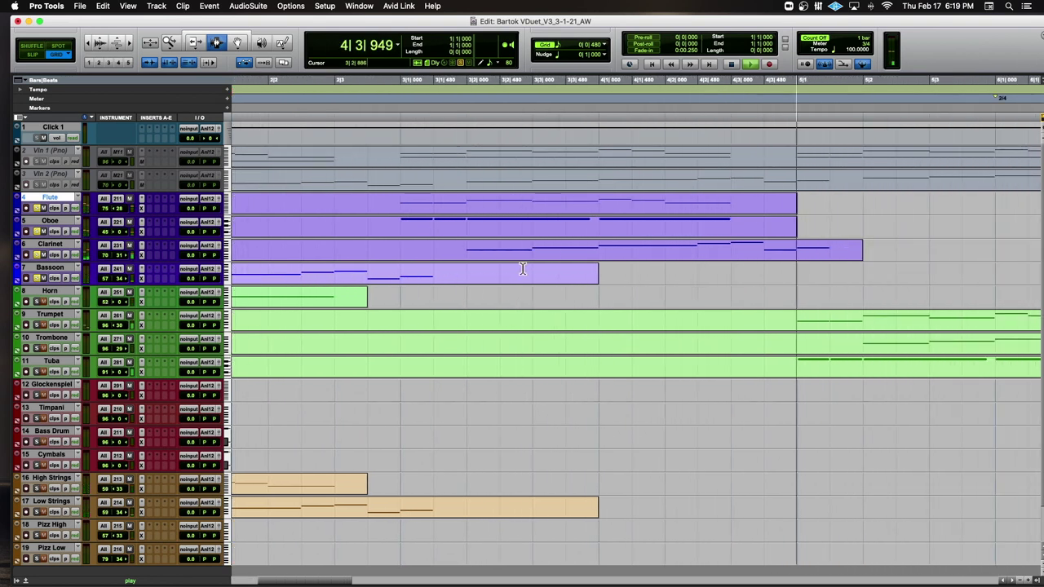
key("space")
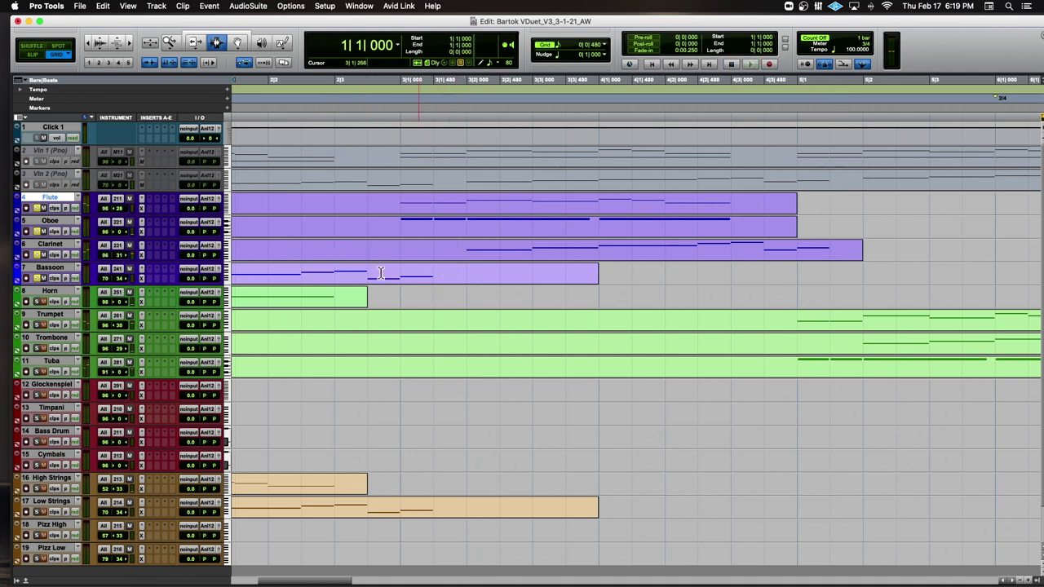
Unsolo the Flute and Oboe tracks and play the opening four bars with Clarinet and Bassoon still soloed
scroll(380, 259, "left", 5)
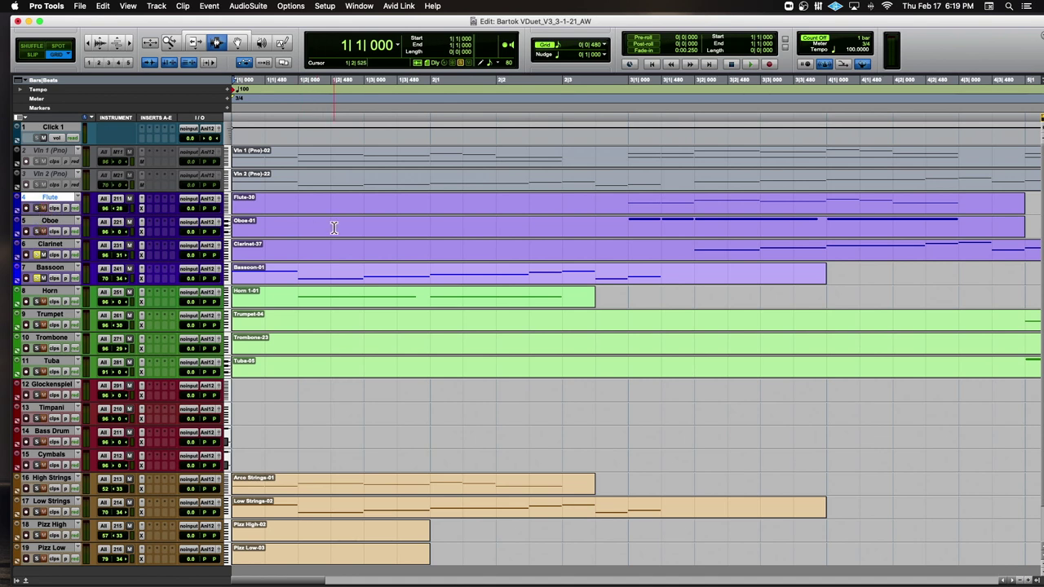
key("space")
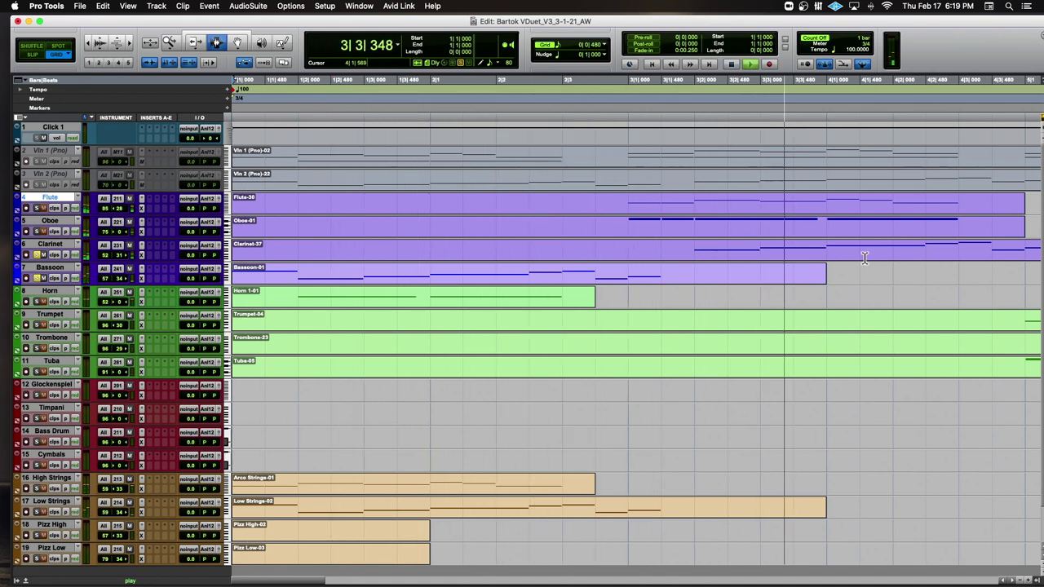
mouse_move(36, 583)
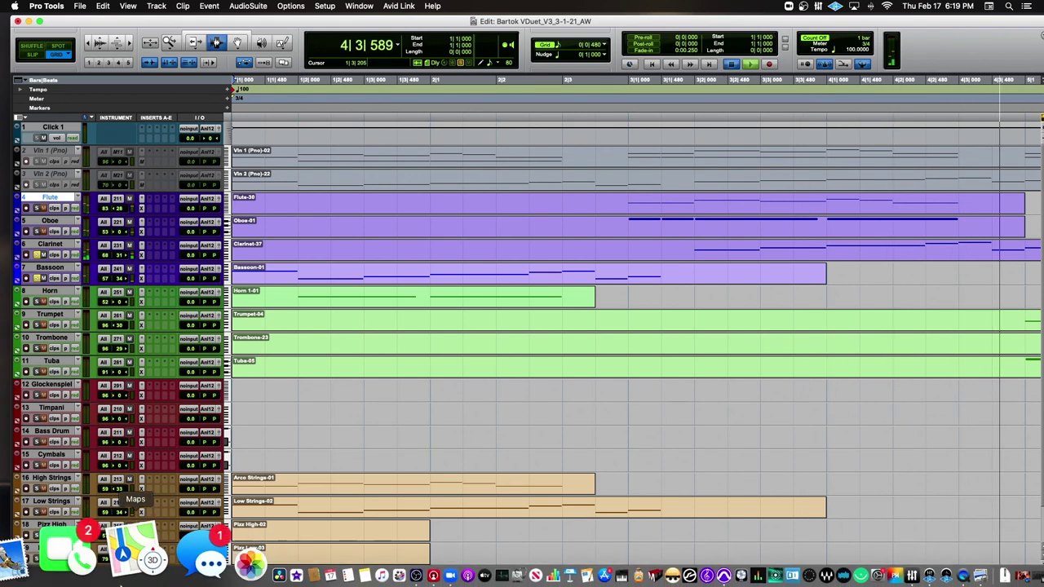
key("space")
Switch to Finder, open Bartok_VDuet_15.pdf from the Class 3 folder on the Desktop, and enlarge the score window
left_click(33, 547)
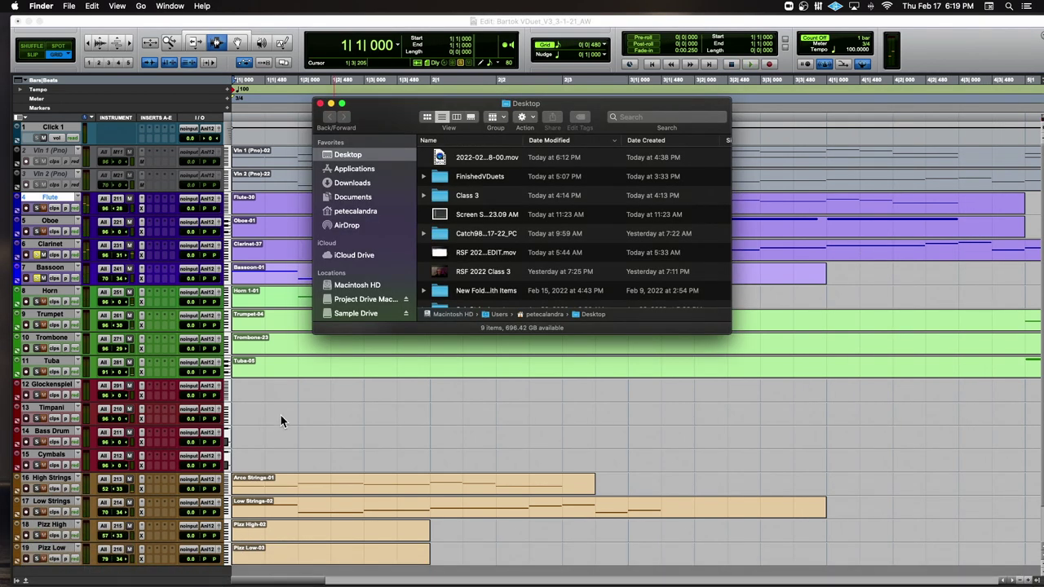
double_click(440, 194)
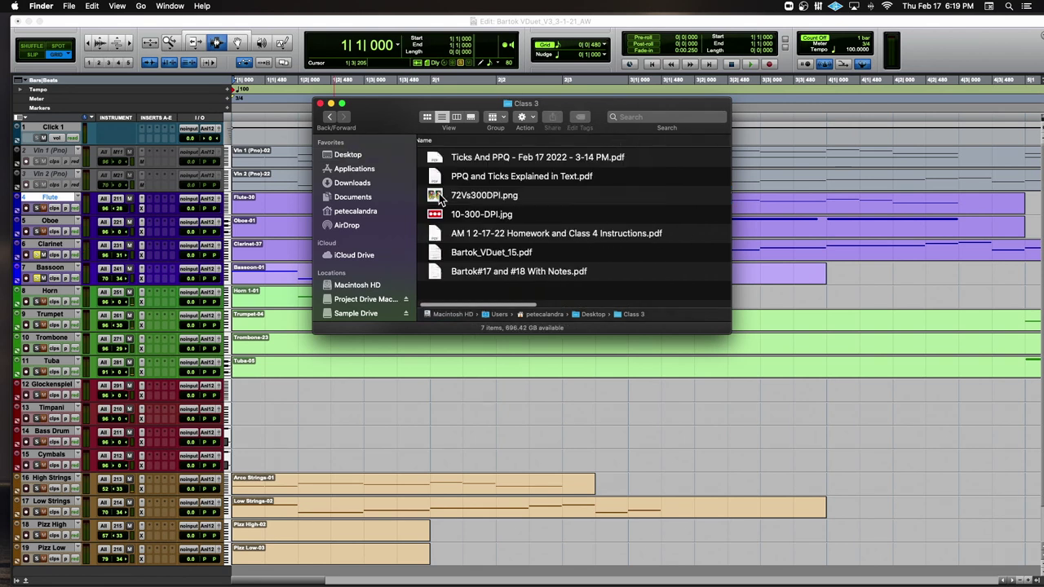
double_click(489, 252)
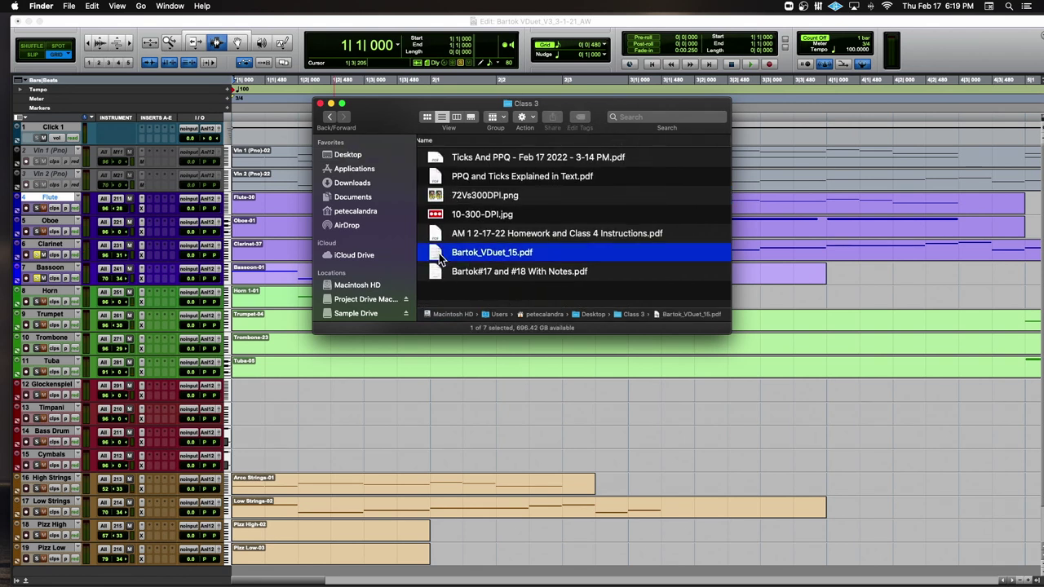
left_click_drag(257, 44, 536, 55)
left_click_drag(629, 510, 895, 585)
scroll(568, 145, "up", 5)
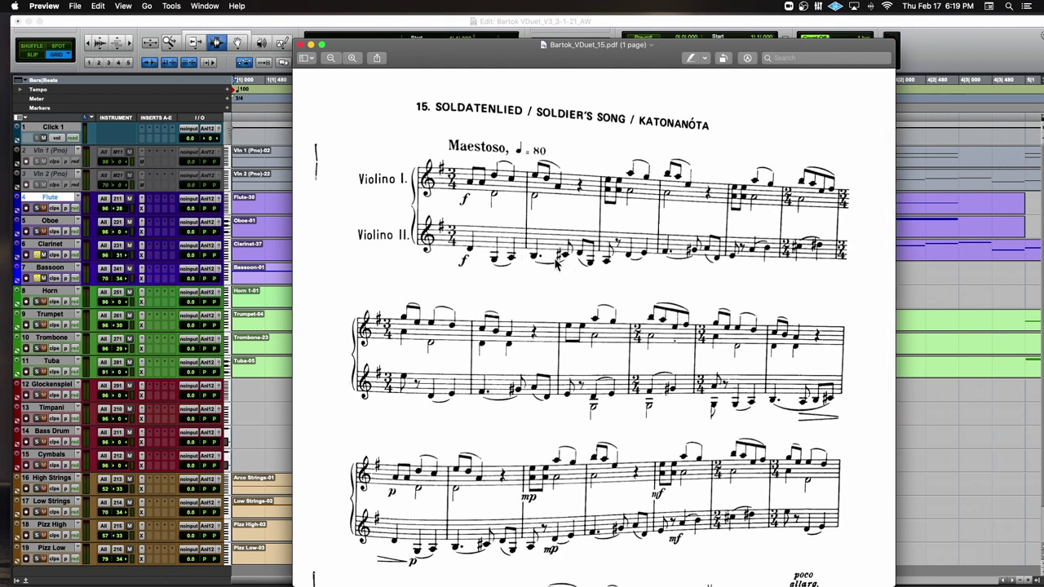
Arrange the score and the Pro Tools Edit window side by side, narrowing the Edit window so both are visible
left_click_drag(404, 51, 538, 52)
key("super+Tab")
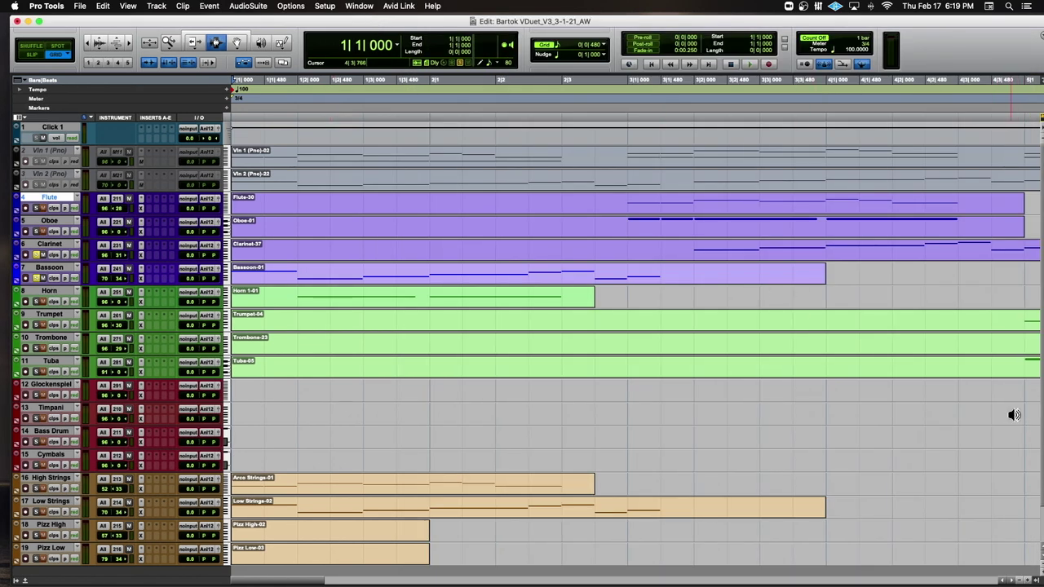
left_click_drag(700, 24, 644, 24)
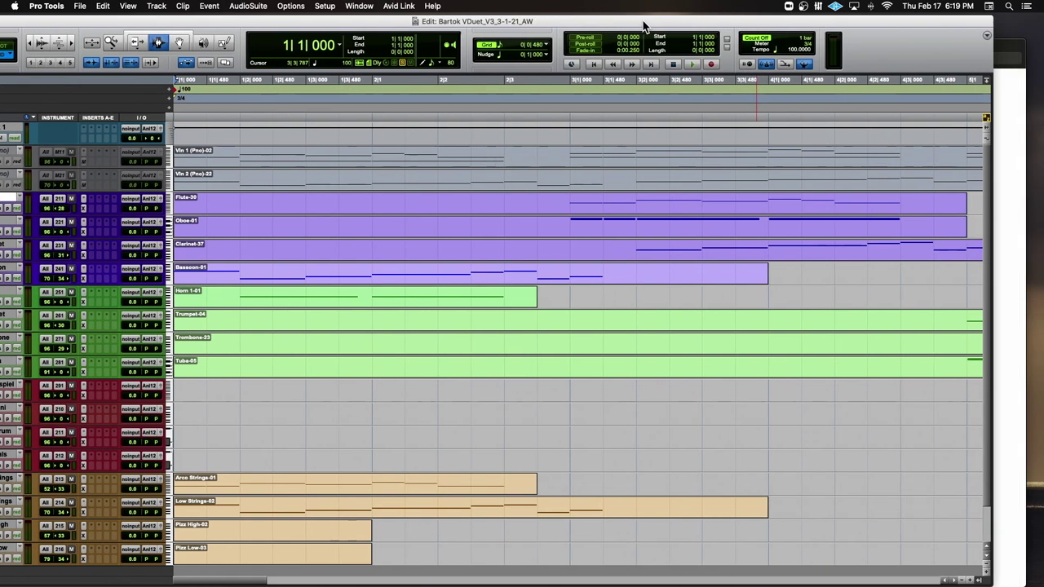
left_click_drag(988, 580, 410, 552)
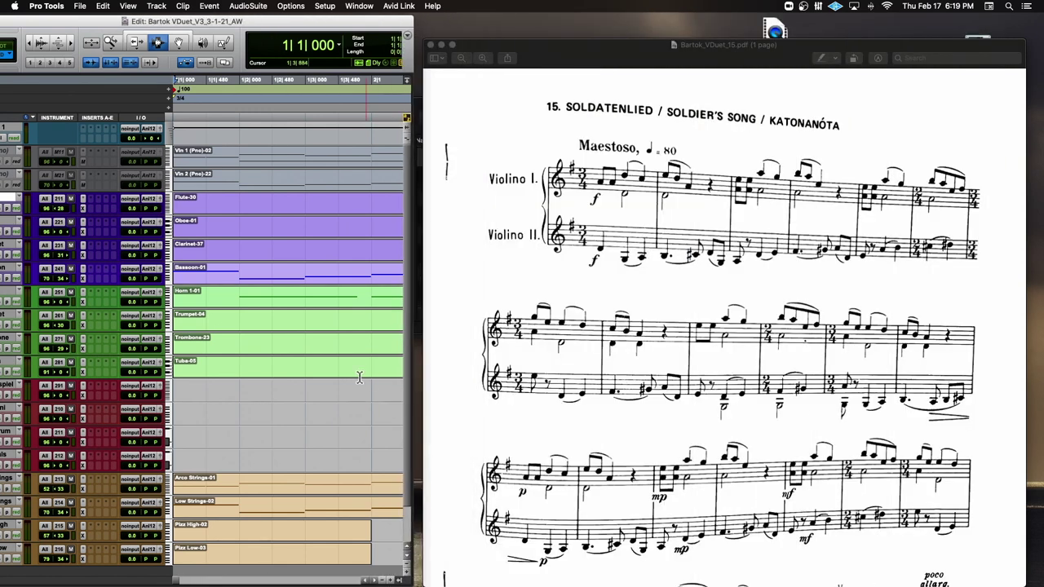
Play the orchestration from bar 1 into bar 5 and compare it with the Violino I and II parts in the score
key("space")
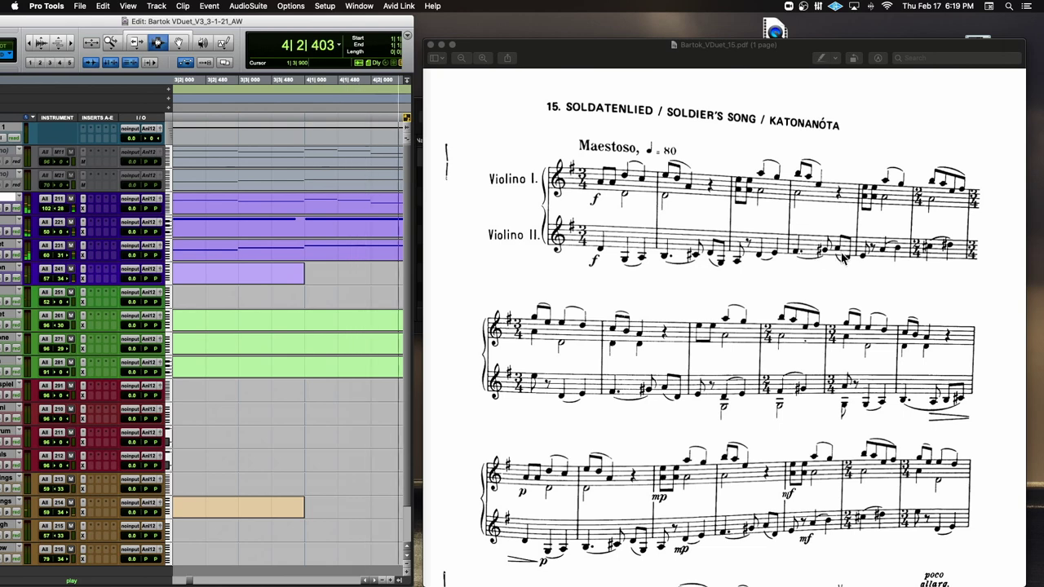
scroll(873, 251, "down", 1)
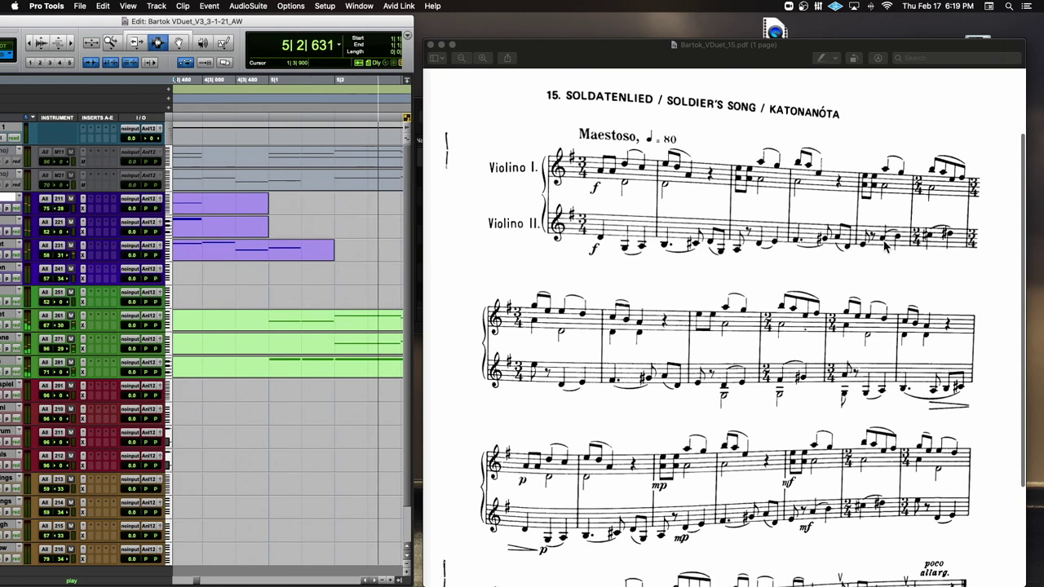
key("space")
scroll(868, 253, "down", 1)
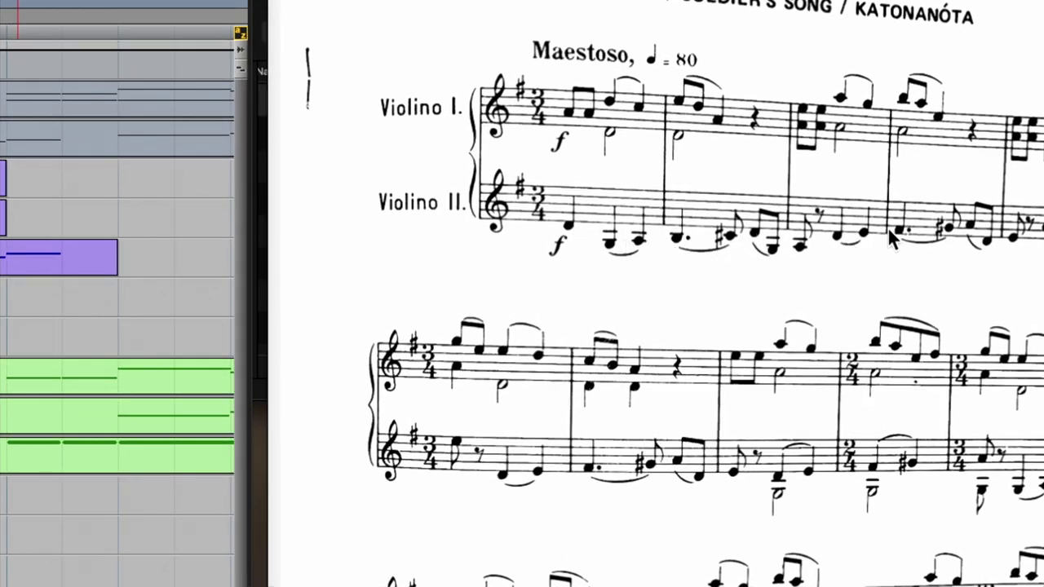
scroll(967, 226, "up", 1)
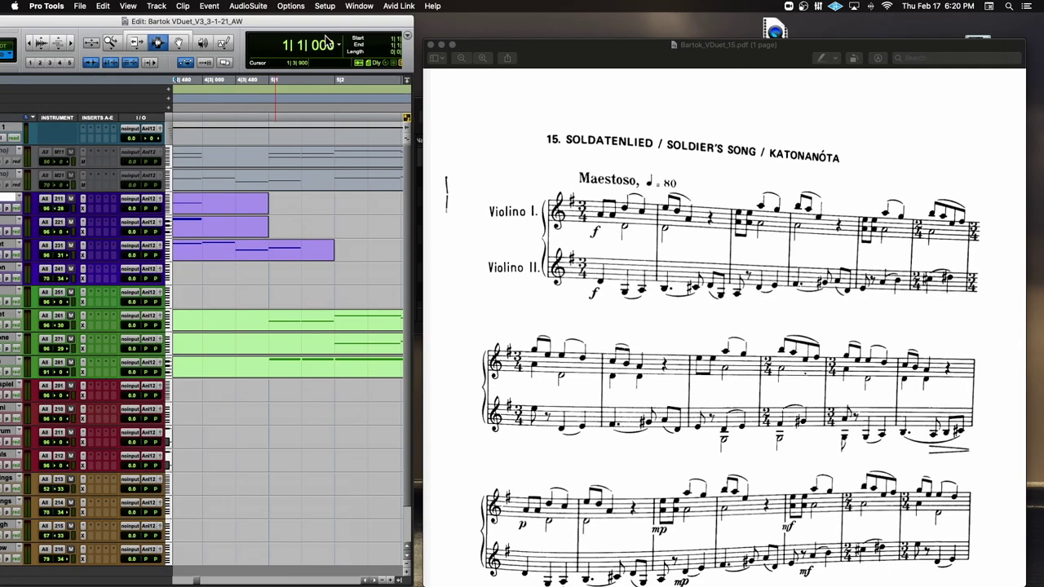
Widen the Edit window again, return to the session start, and reposition the window to show the complete track list columns
left_click_drag(393, 27, 393, 26)
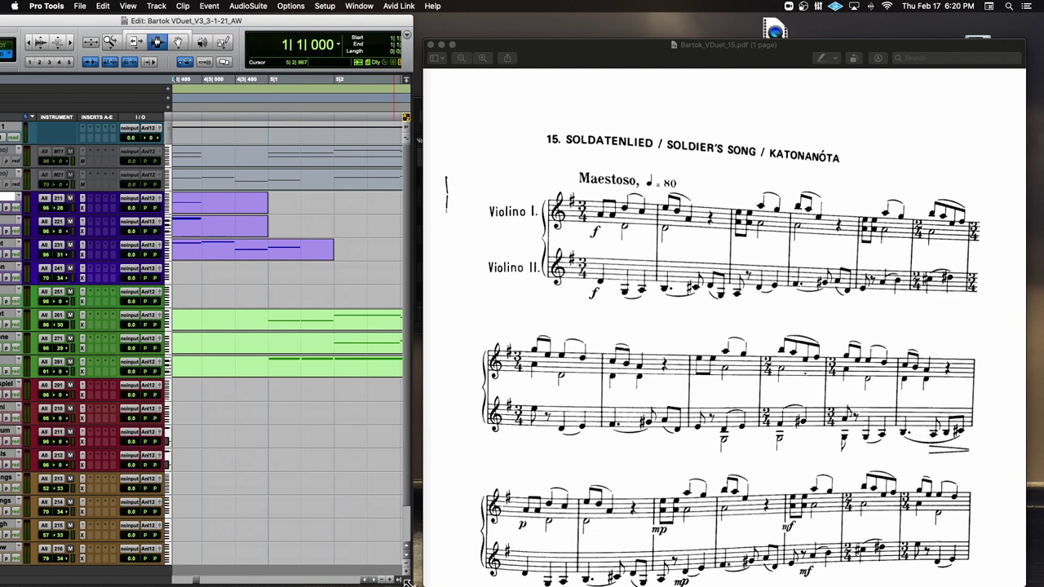
left_click_drag(407, 582, 972, 554)
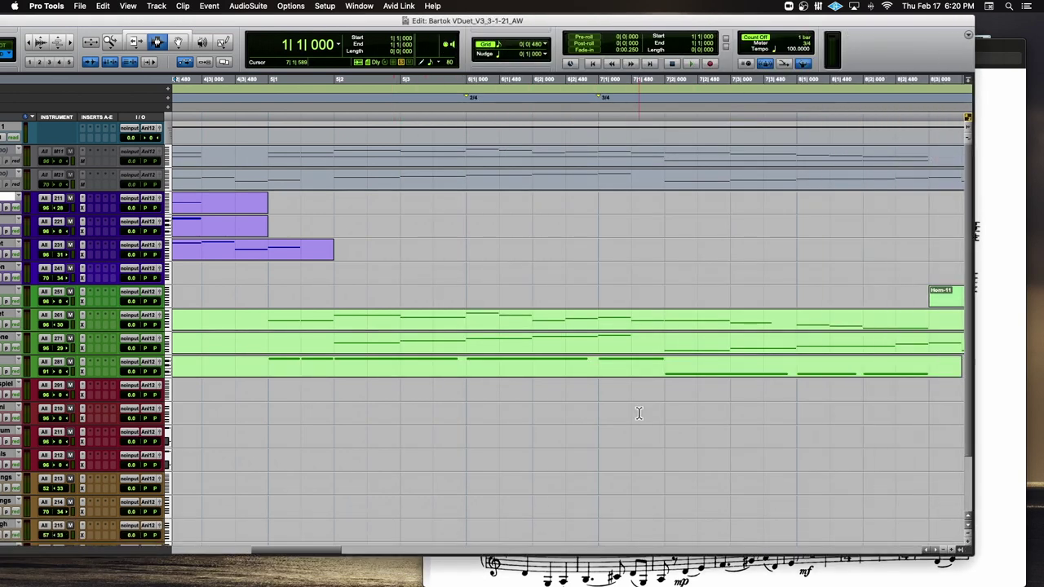
key("Return")
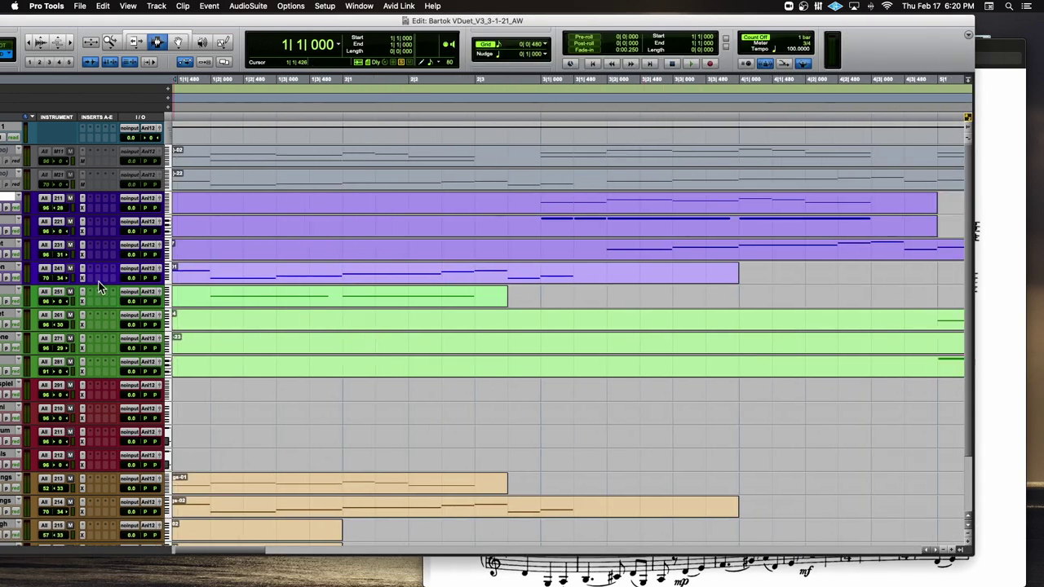
double_click(191, 21)
scroll(340, 236, "down", 3)
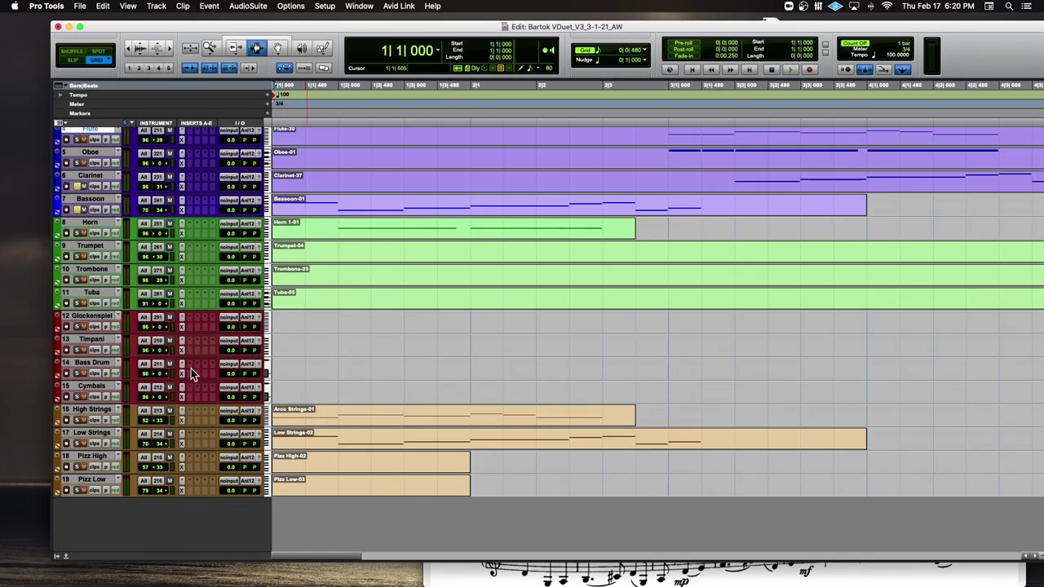
Solo the High Strings and Low Strings tracks and play the orchestration from bar 1 with more bars in view
key("ctrl+Up")
left_click(231, 414)
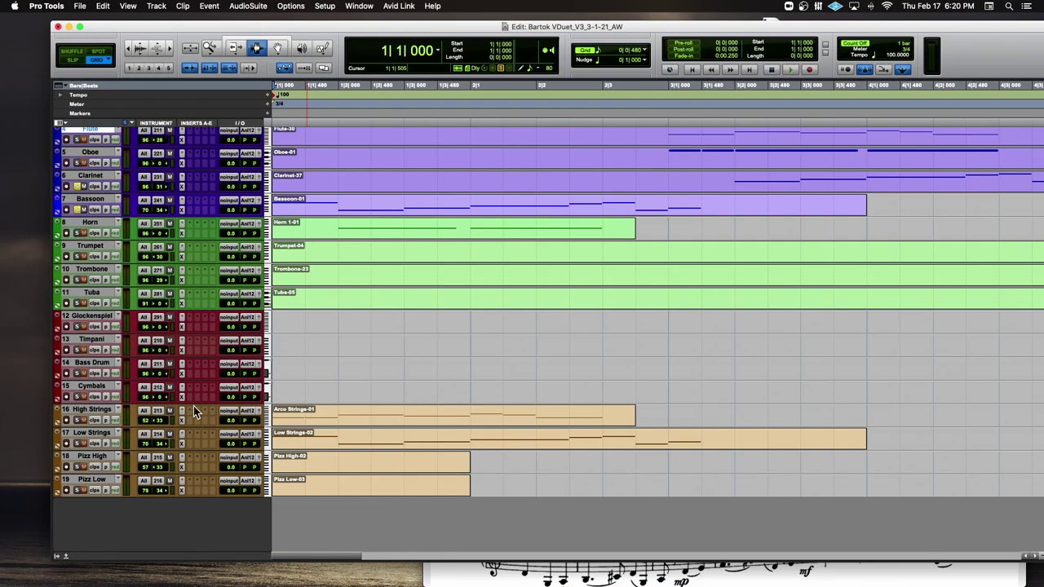
left_click(78, 420)
key("space")
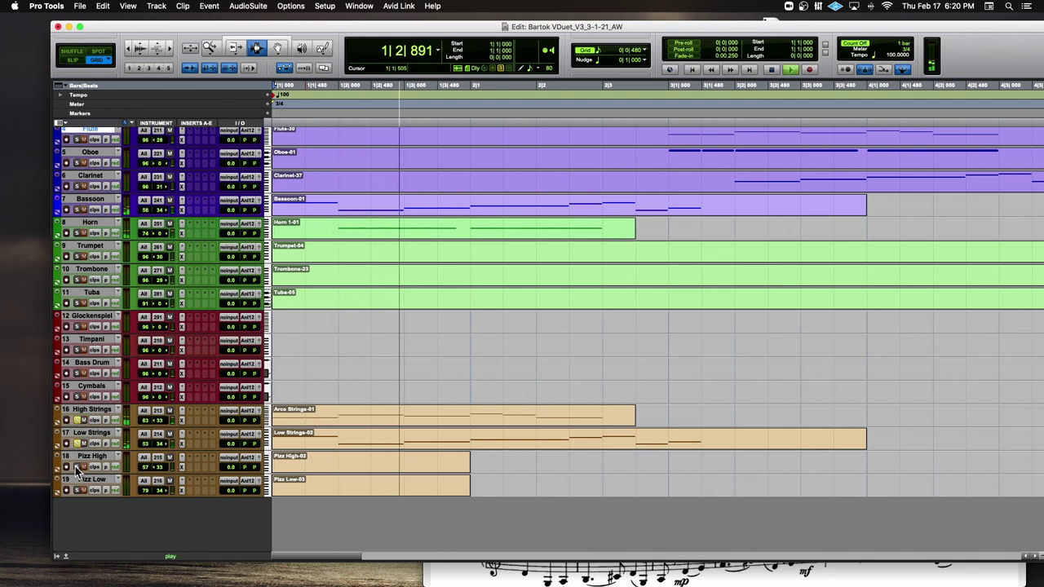
key("super+bracketleft")
key("super+bracketleft")
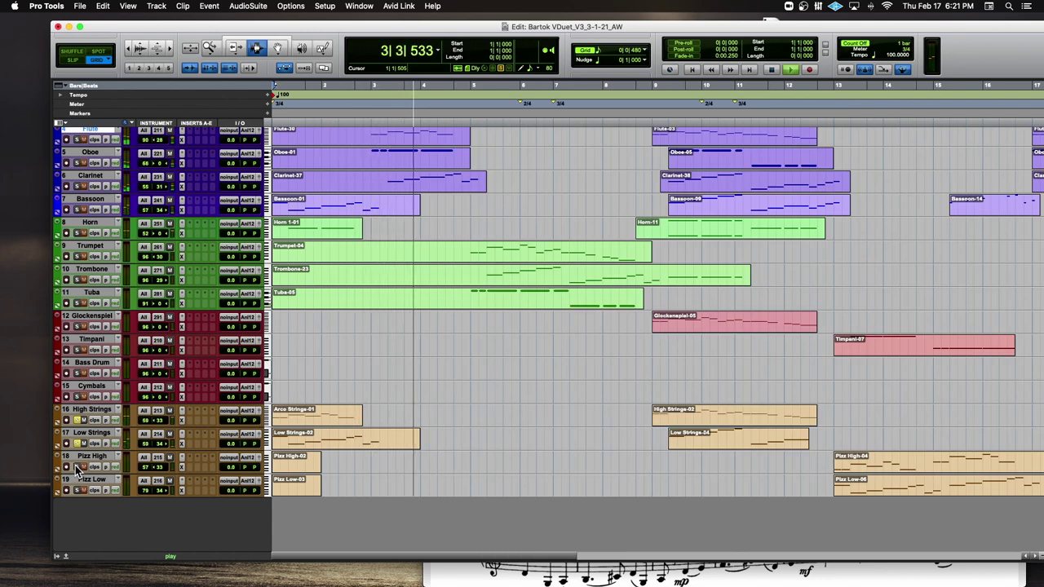
key("space")
Solo the Flute and Oboe tracks alongside the strings and audition them from bar 1
scroll(80, 214, "up", 3)
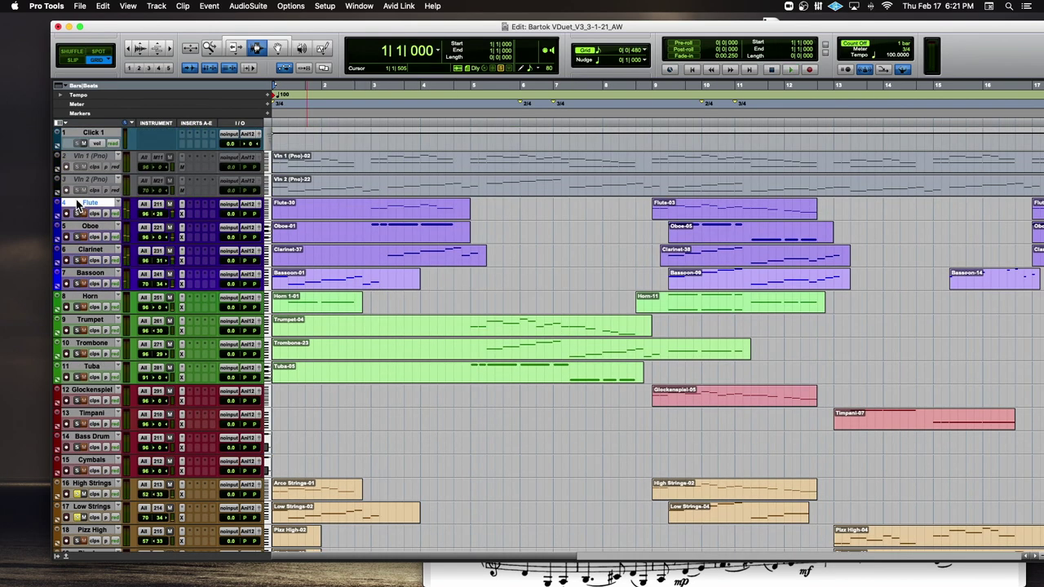
key("space")
left_click(79, 214)
left_click(78, 236)
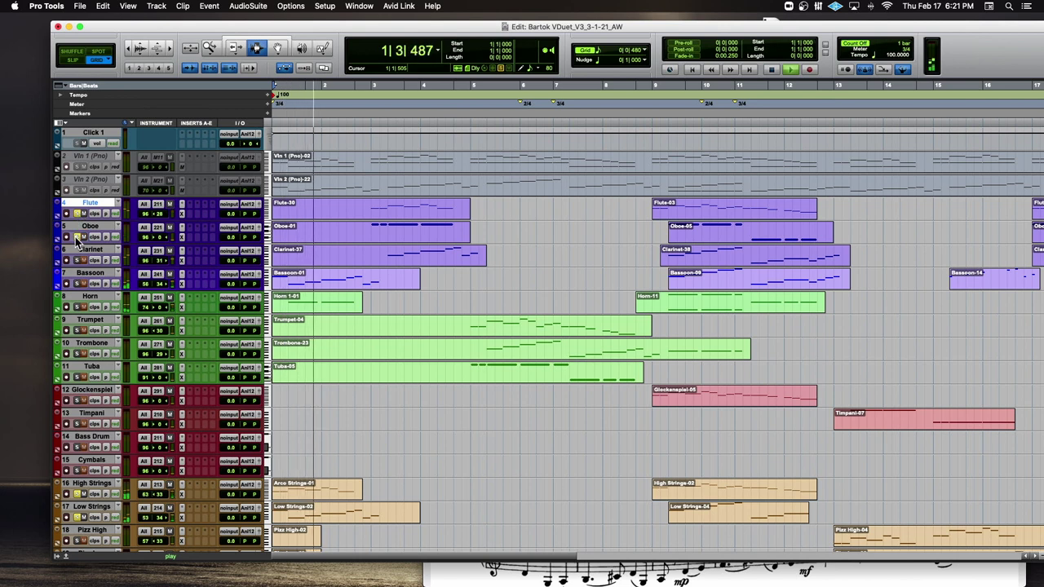
key("space")
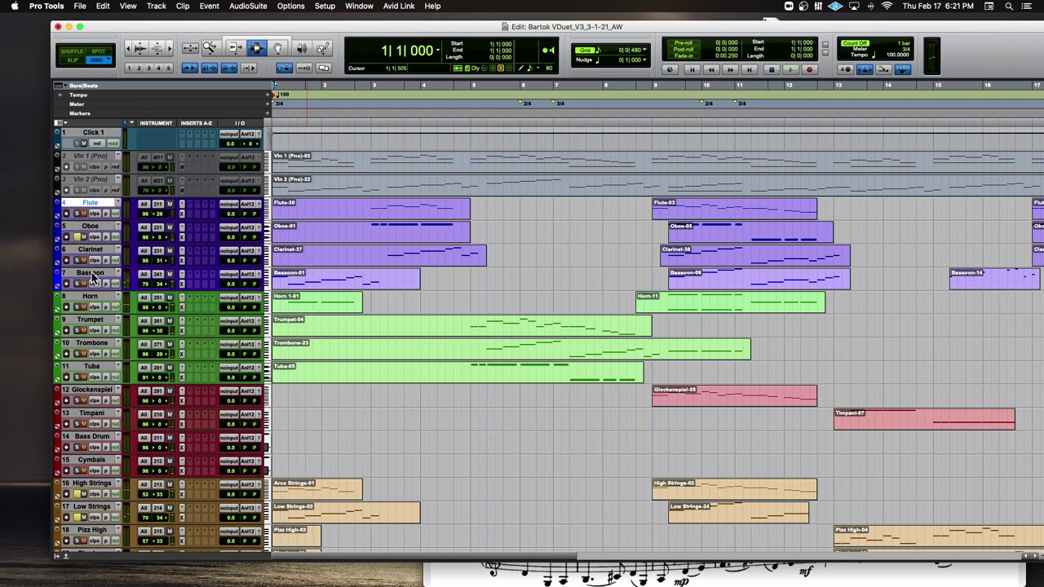
Have all four woodwind tracks soloed together with High Strings and Low Strings, and play from bar 1 into bar 4
key("space")
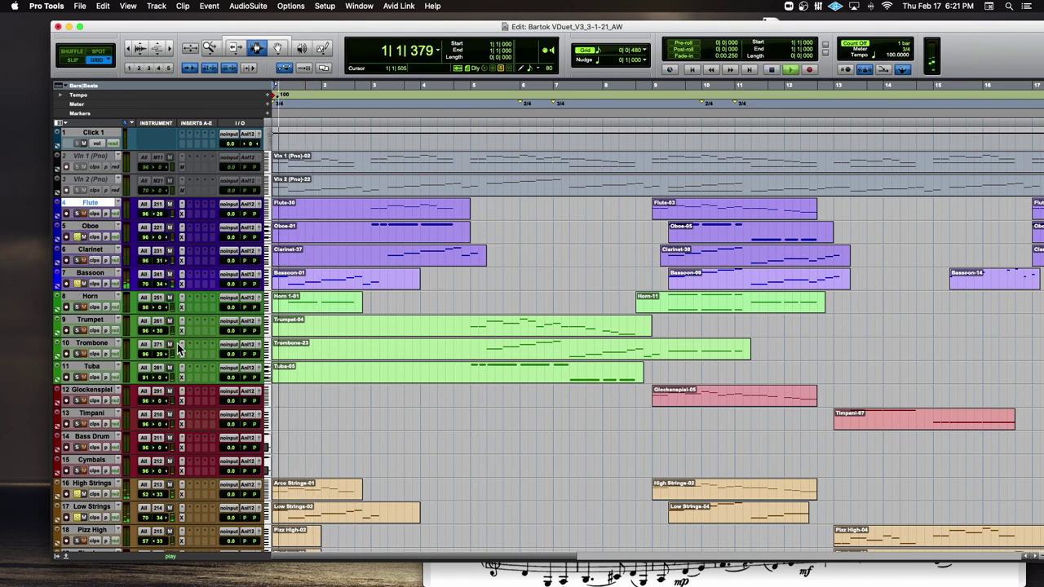
scroll(175, 350, "down", 2)
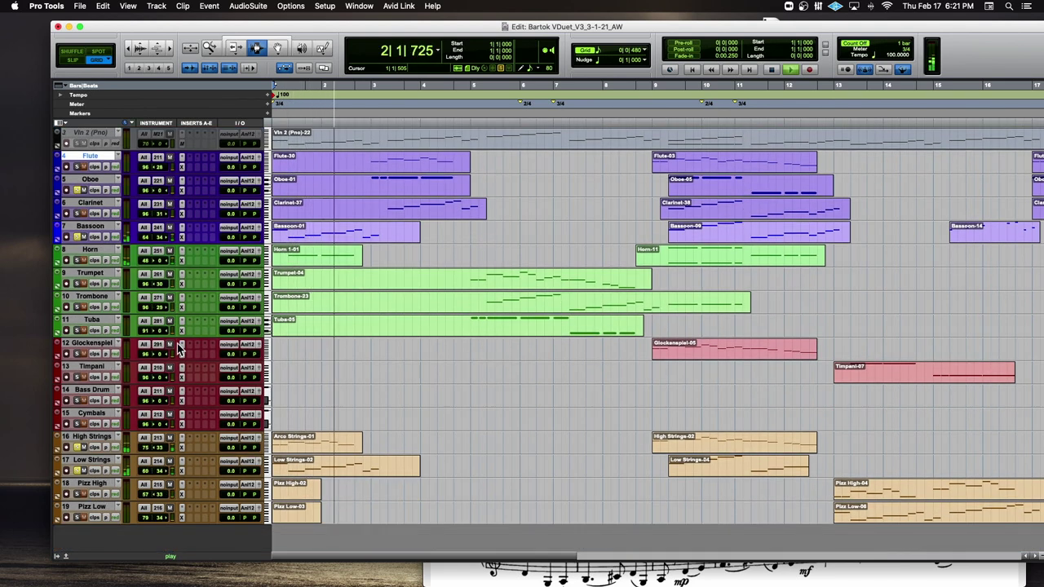
key("space")
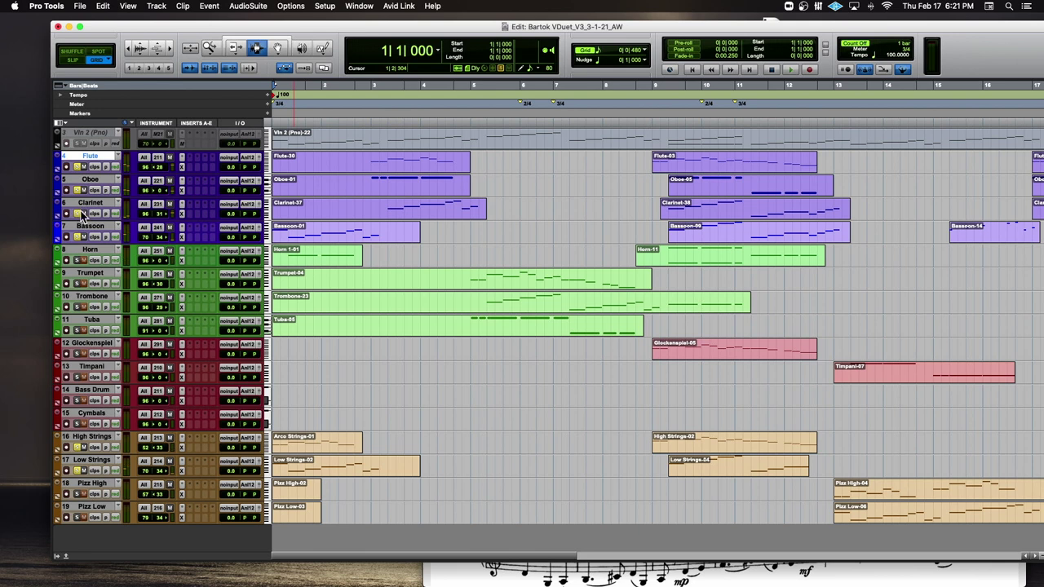
key("space")
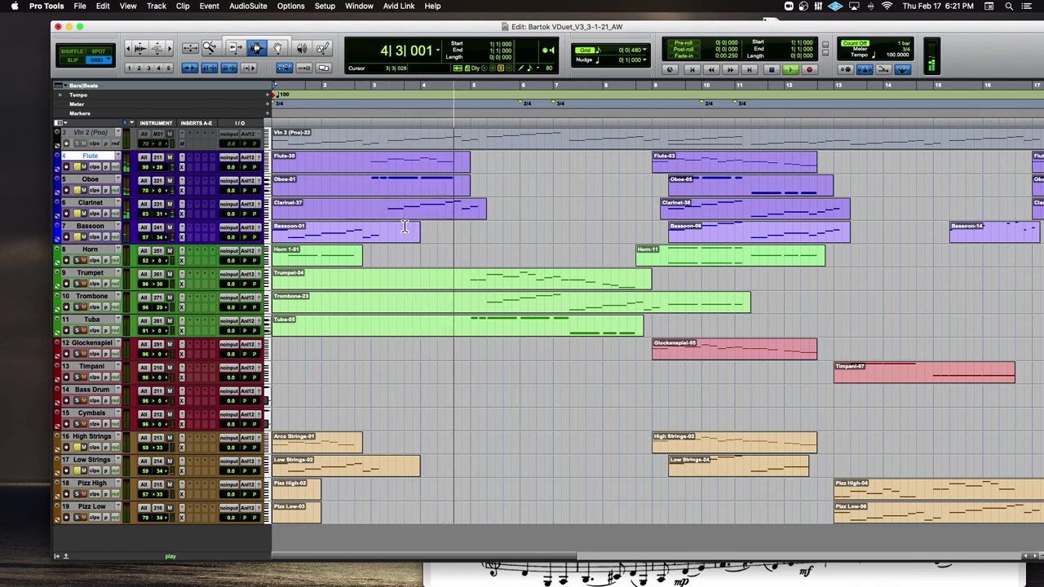
key("space")
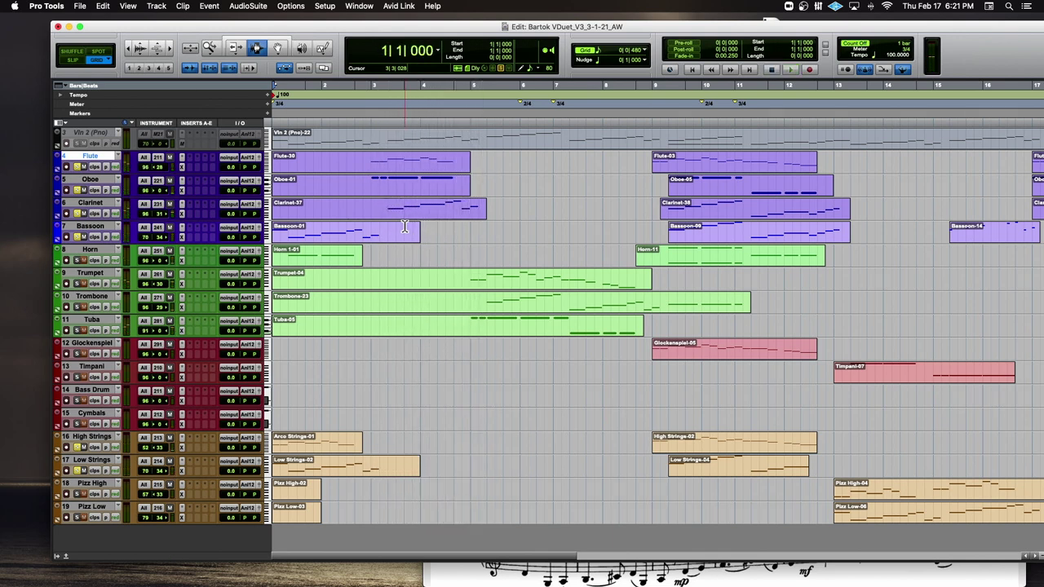
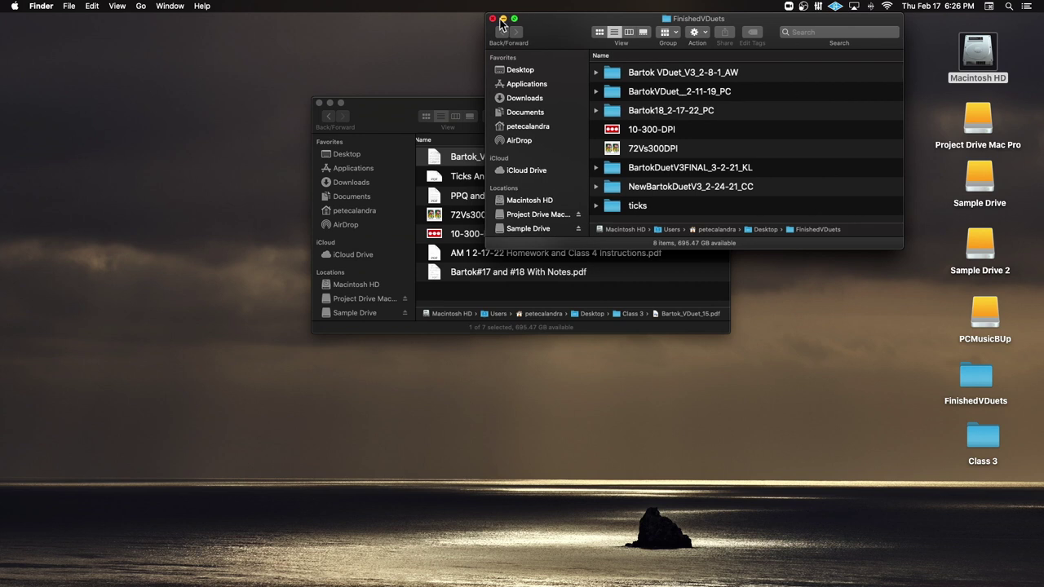
Close the open Class 3 folder window to clear the desktop and launch Pro Tools
left_click(318, 103)
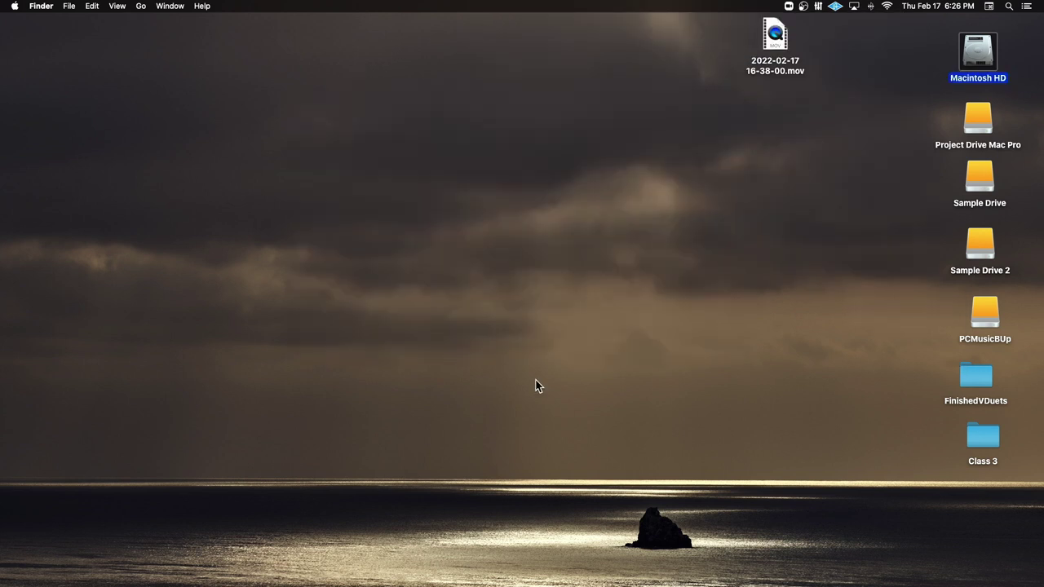
mouse_move(546, 580)
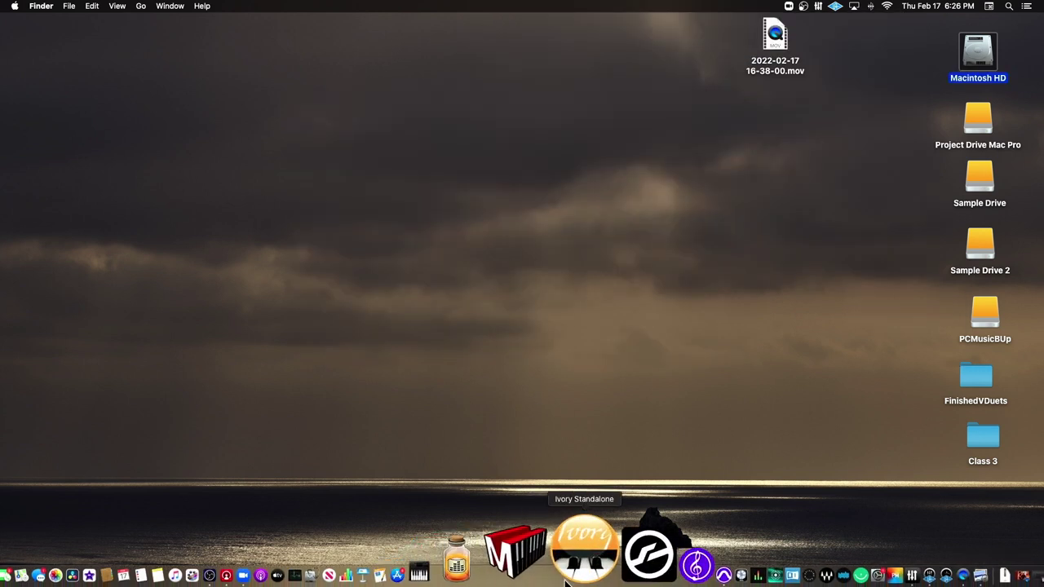
left_click(621, 571)
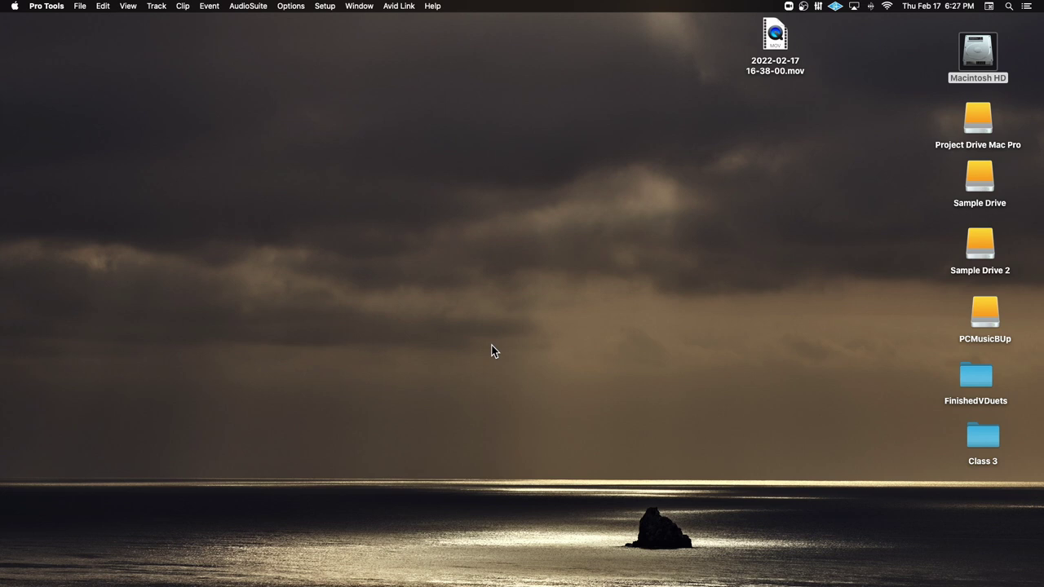
Create a local session named Test and save it to the Desktop
type("Test")
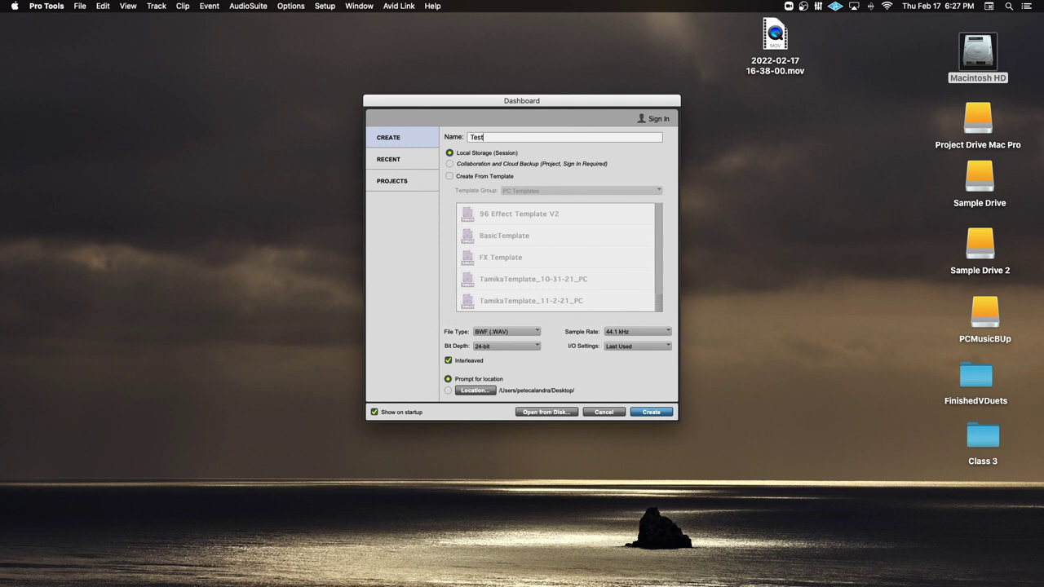
key("Return")
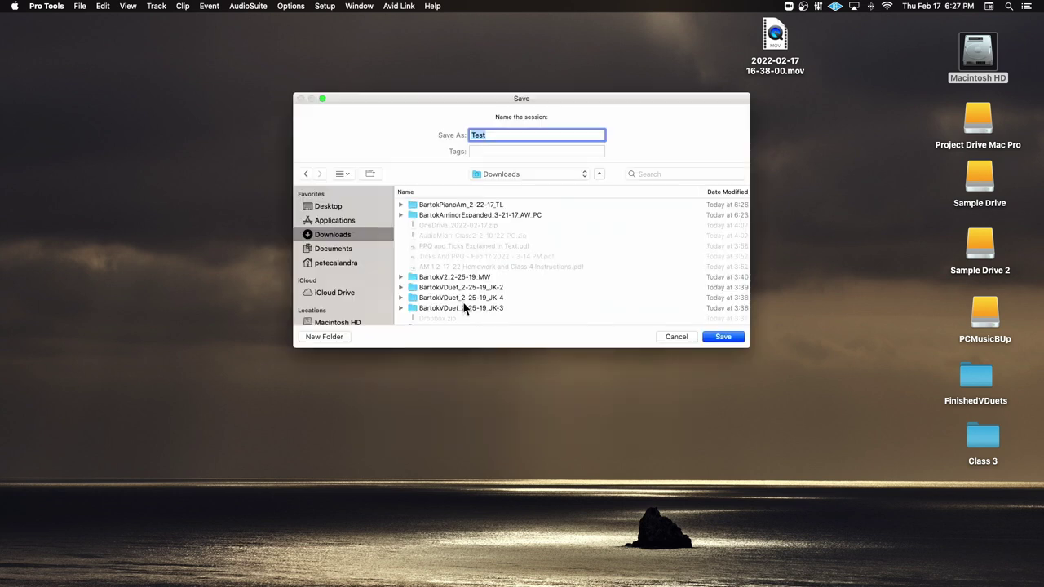
left_click(330, 206)
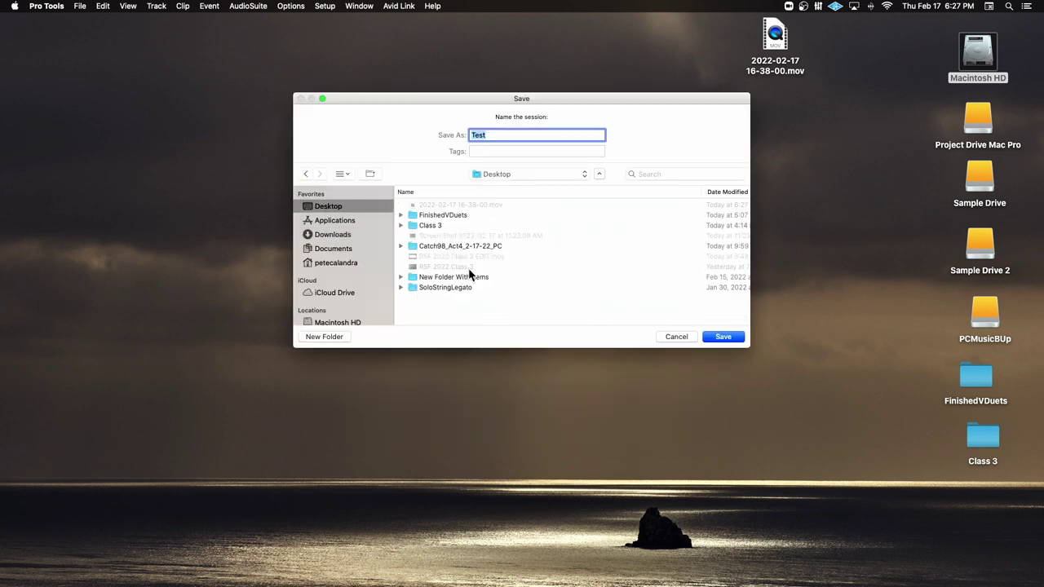
left_click(730, 337)
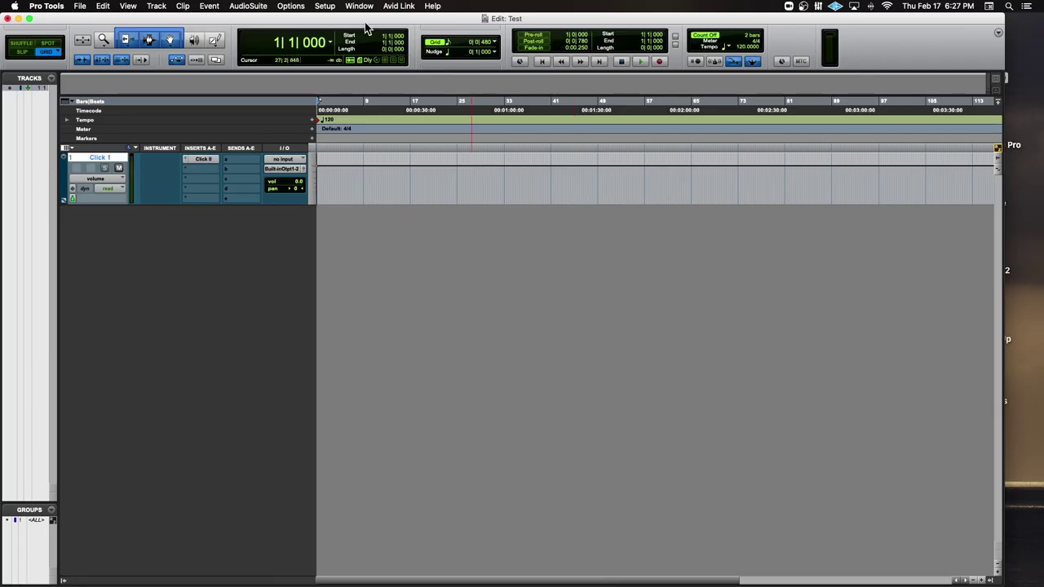
Uncover the Desktop, open the new Test session folder in Finder, and point out its Test.ptx session file
left_click_drag(364, 26, 377, 239)
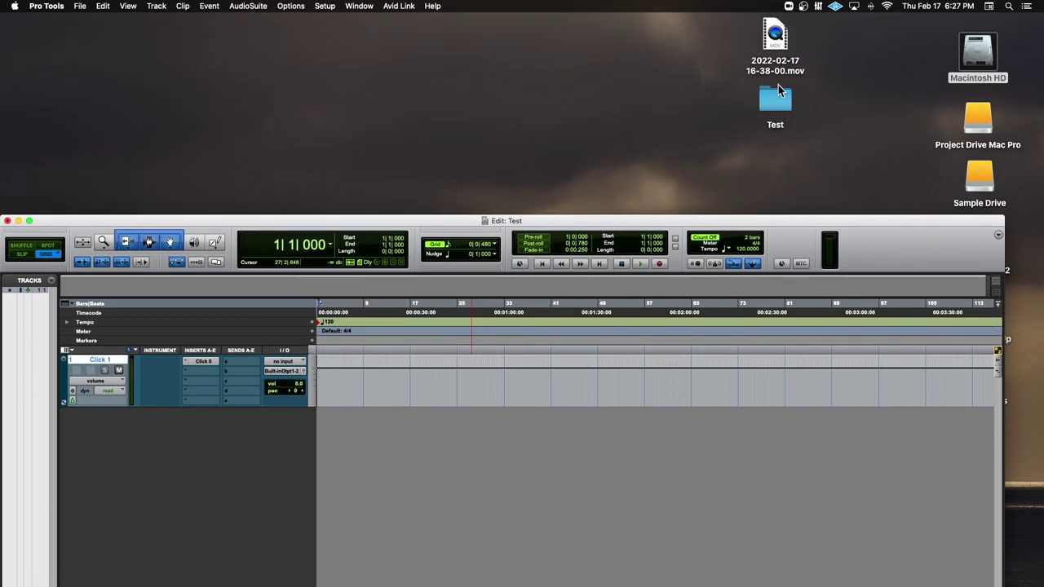
double_click(774, 102)
left_click_drag(410, 123, 354, 148)
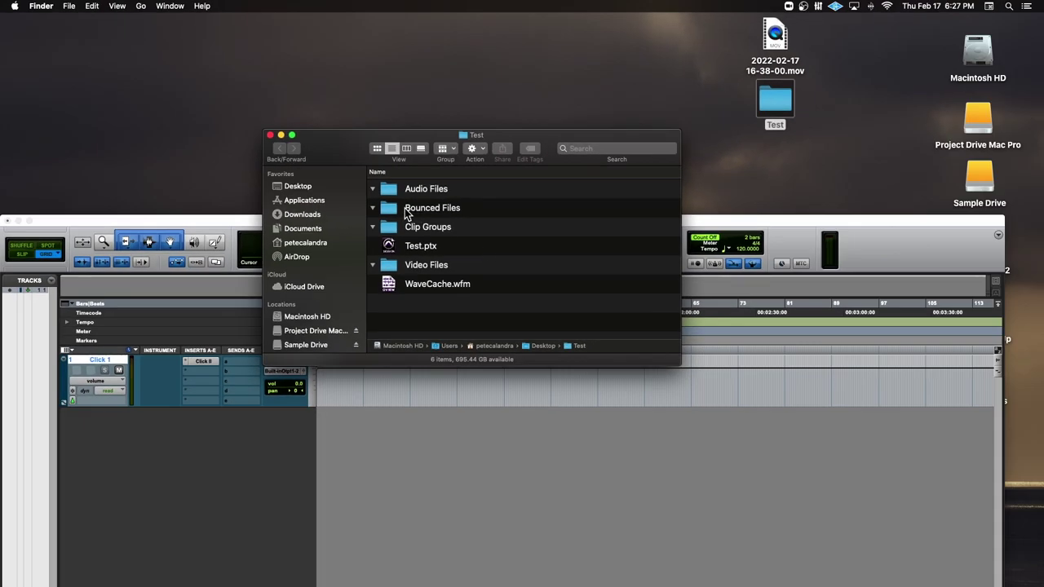
left_click(389, 247)
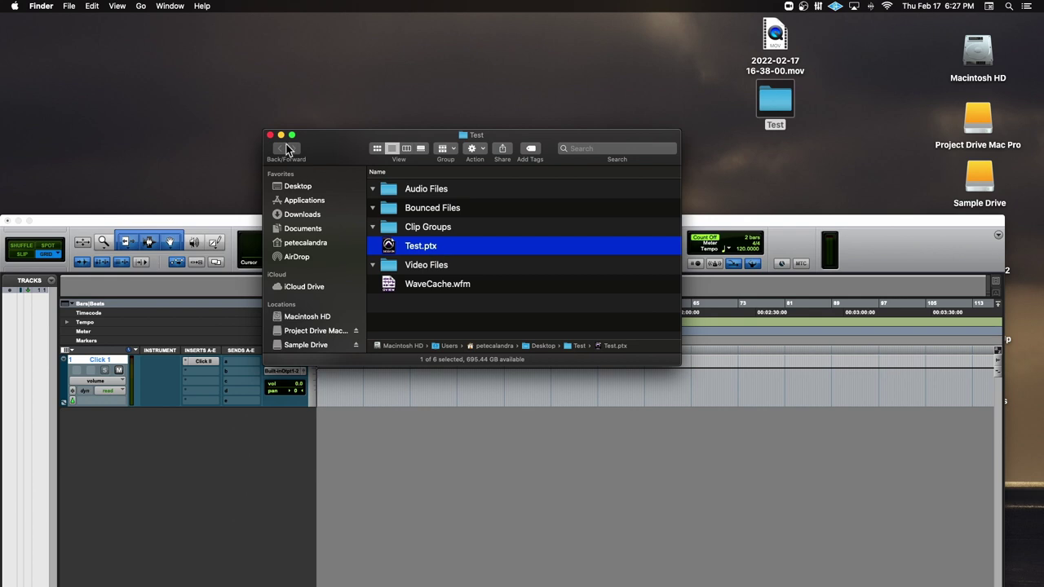
left_click(774, 102)
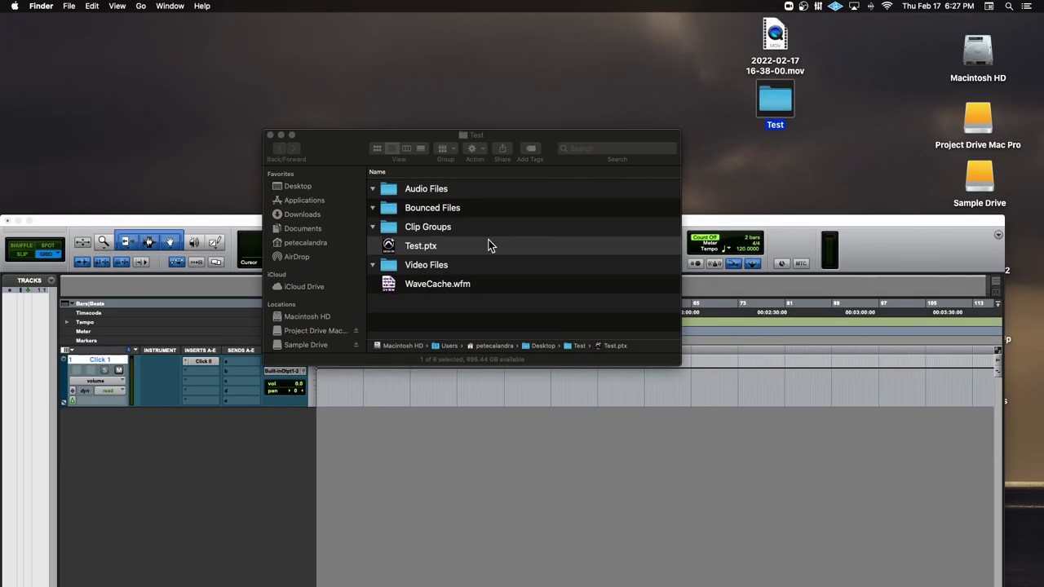
left_click_drag(322, 142, 576, 83)
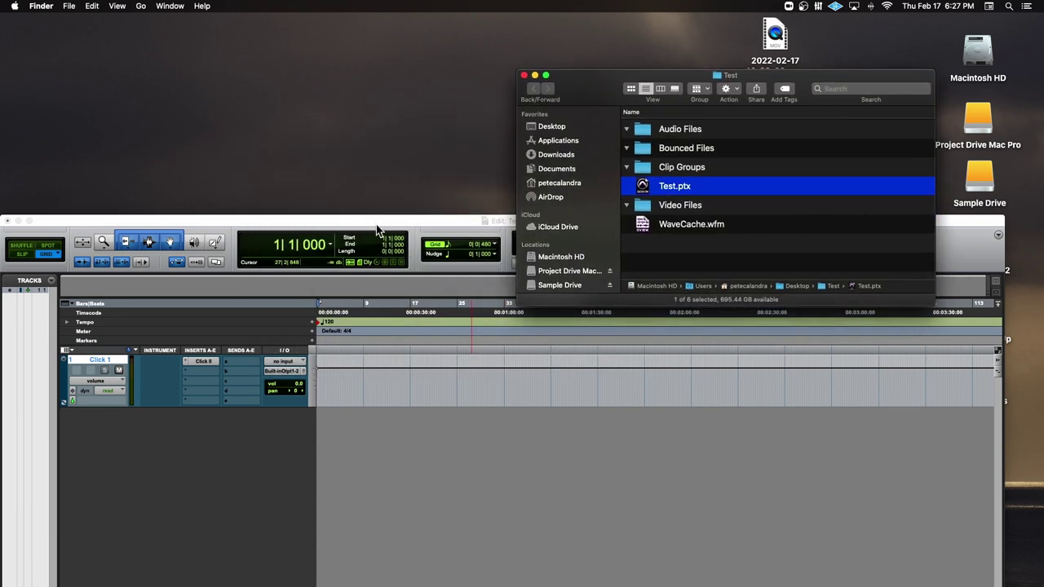
Add one Mini Grand track from the Avid AIR Instruments Bundle track presets
left_click_drag(390, 221, 417, 98)
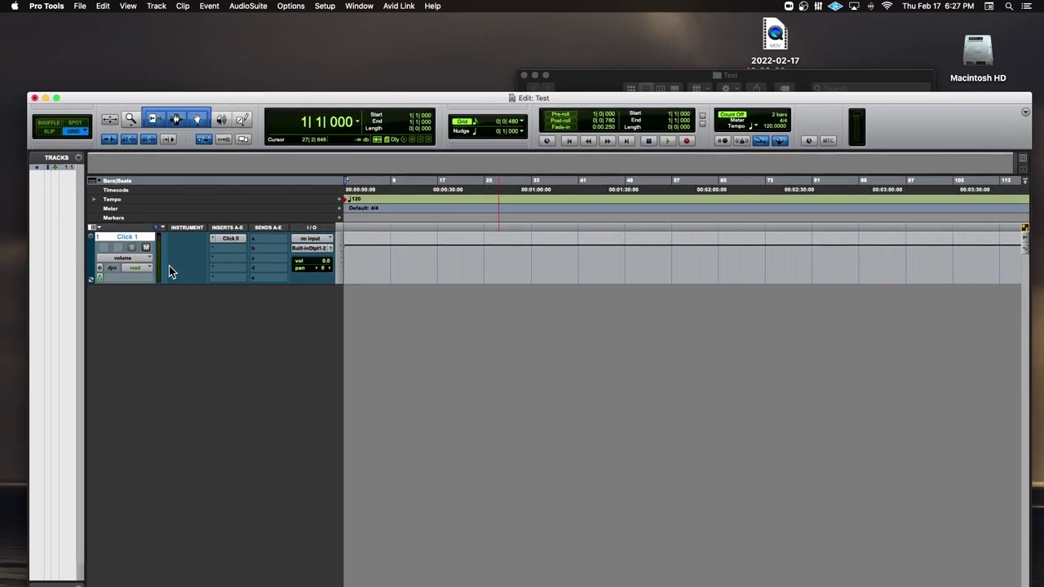
key("super+shift+n")
left_click(430, 212)
left_click(422, 226)
left_click(479, 212)
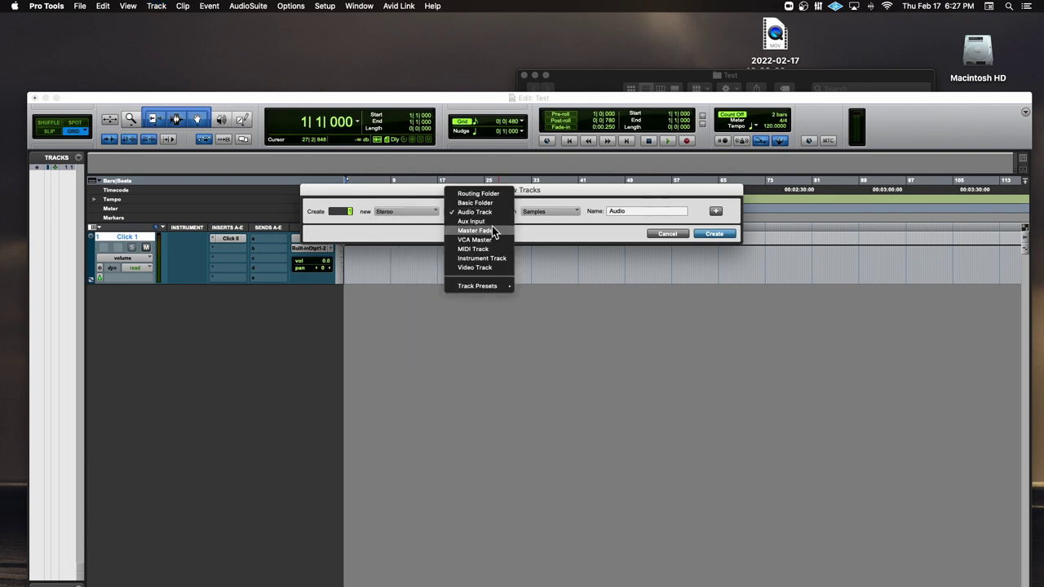
mouse_move(500, 287)
mouse_move(538, 289)
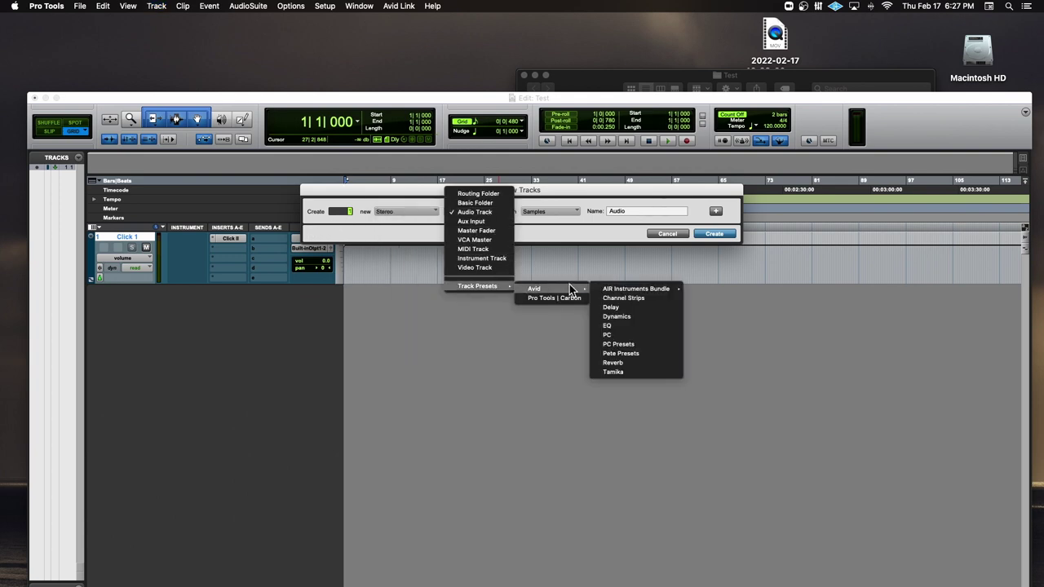
mouse_move(652, 289)
left_click(715, 307)
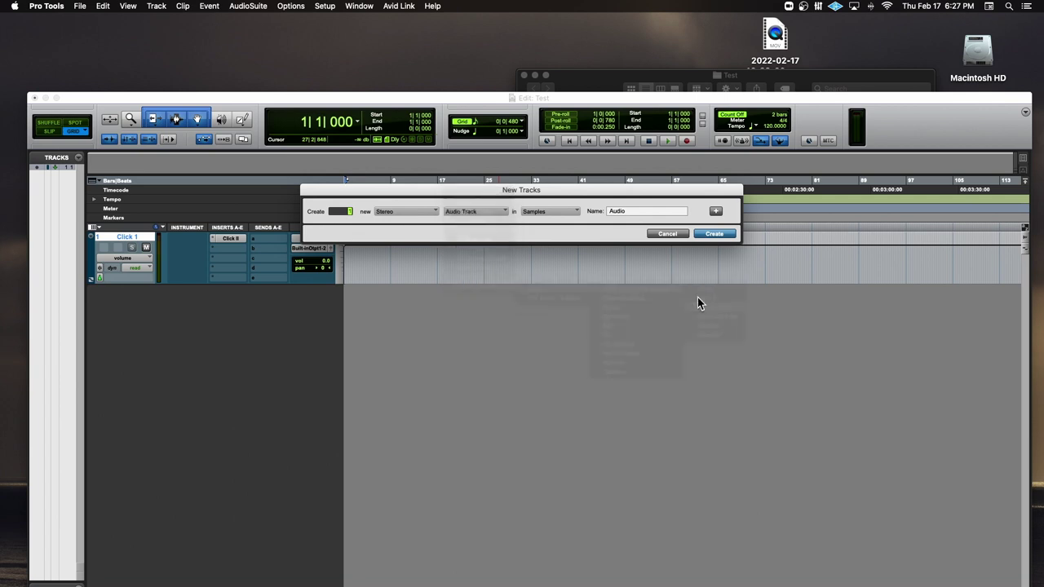
left_click(711, 234)
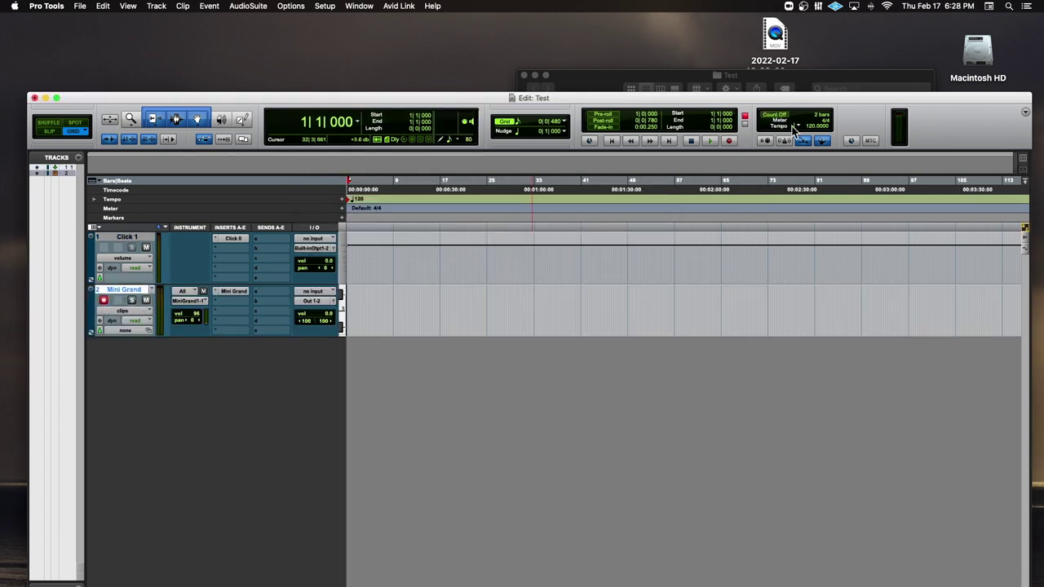
Record about six bars of MIDI piano on the Mini Grand track from bar 1 and enlarge the recorded clip horizontally
key("super+space")
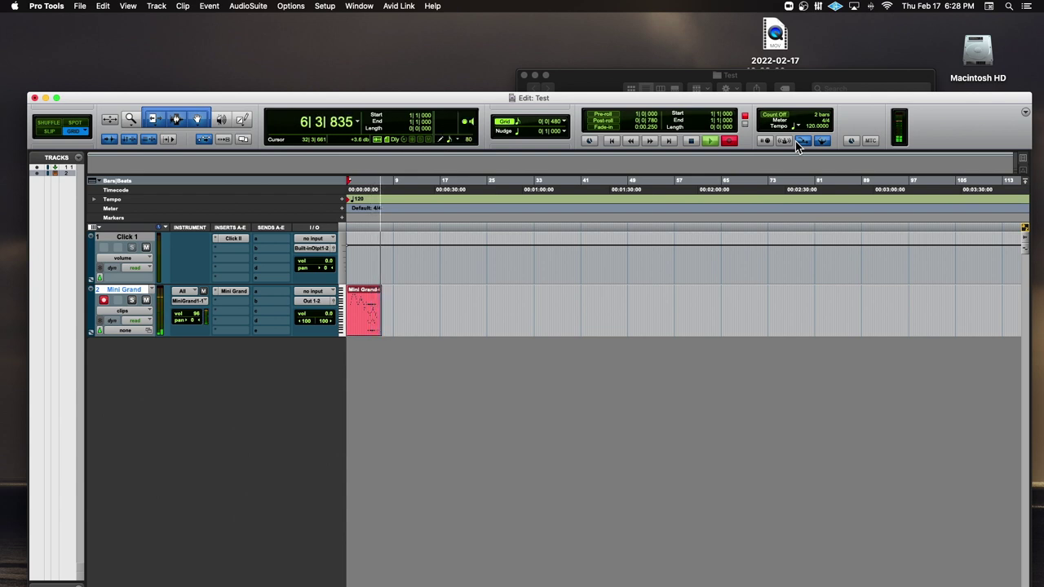
key("space")
key("super+bracketright")
key("super+bracketright")
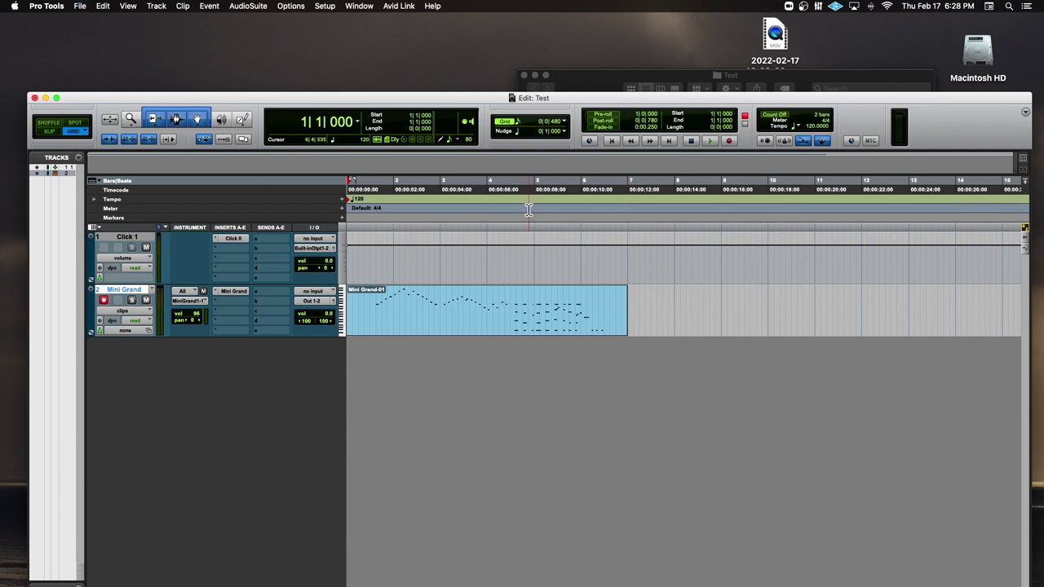
Move and narrow the Edit window so it sits beside the Finder window showing the Test folder
left_click(561, 77)
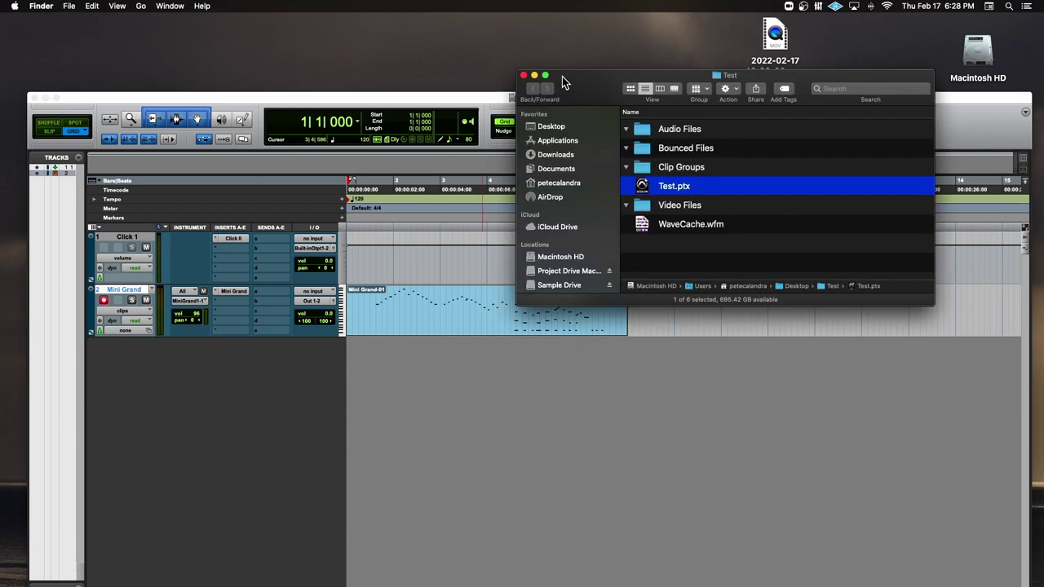
double_click(466, 98)
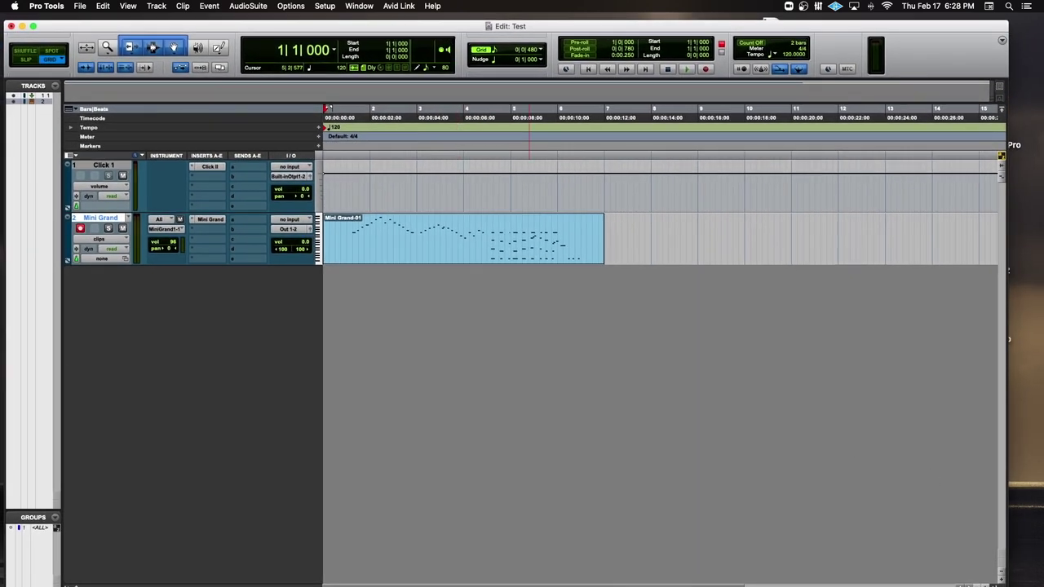
left_click_drag(923, 26, 917, 17)
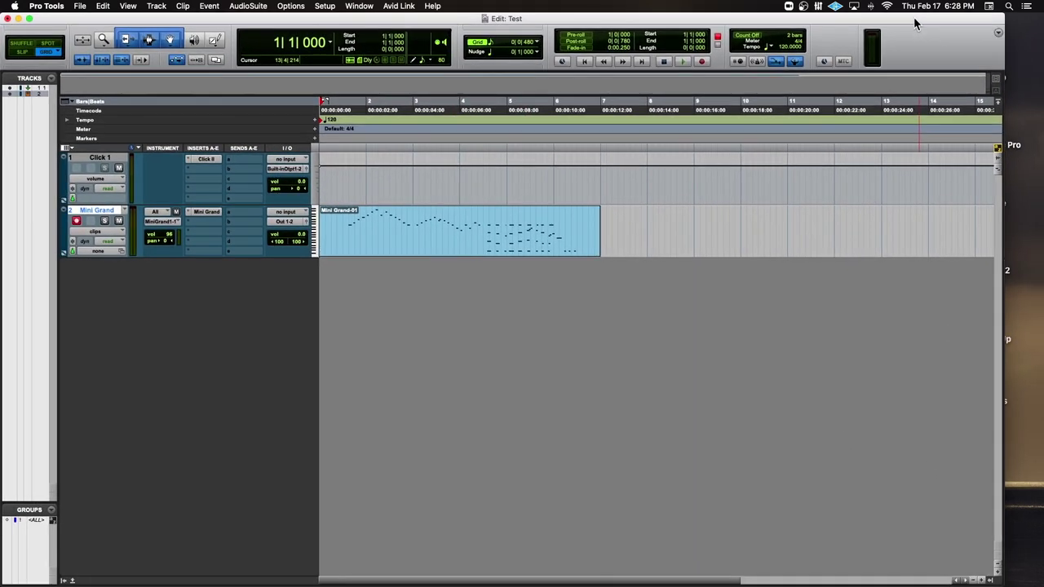
left_click_drag(999, 579, 499, 536)
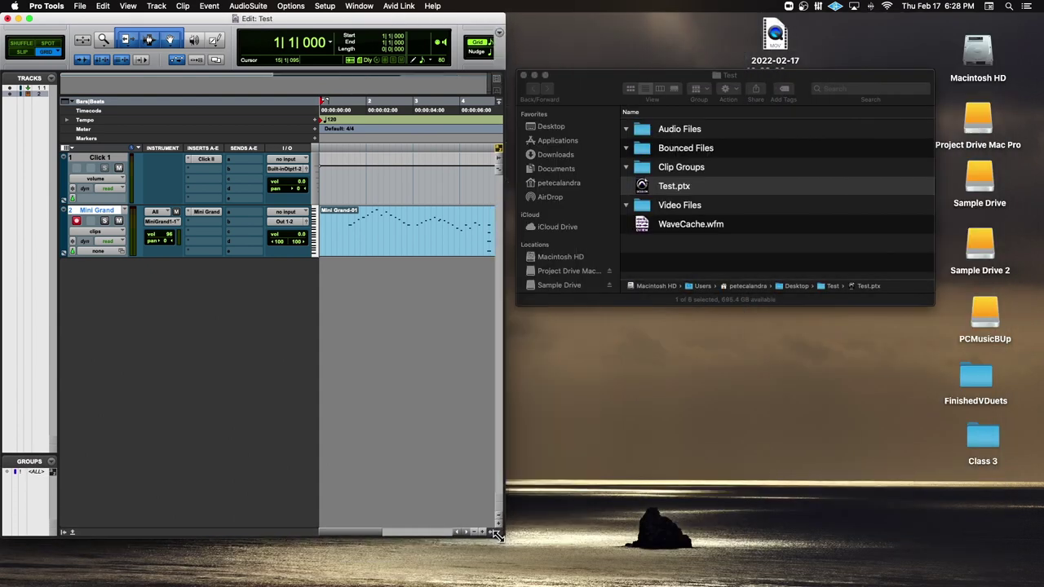
Move the Finder window clear of the Edit window, then close the Test session, saving its changes
left_click_drag(592, 87, 654, 56)
left_click(465, 18)
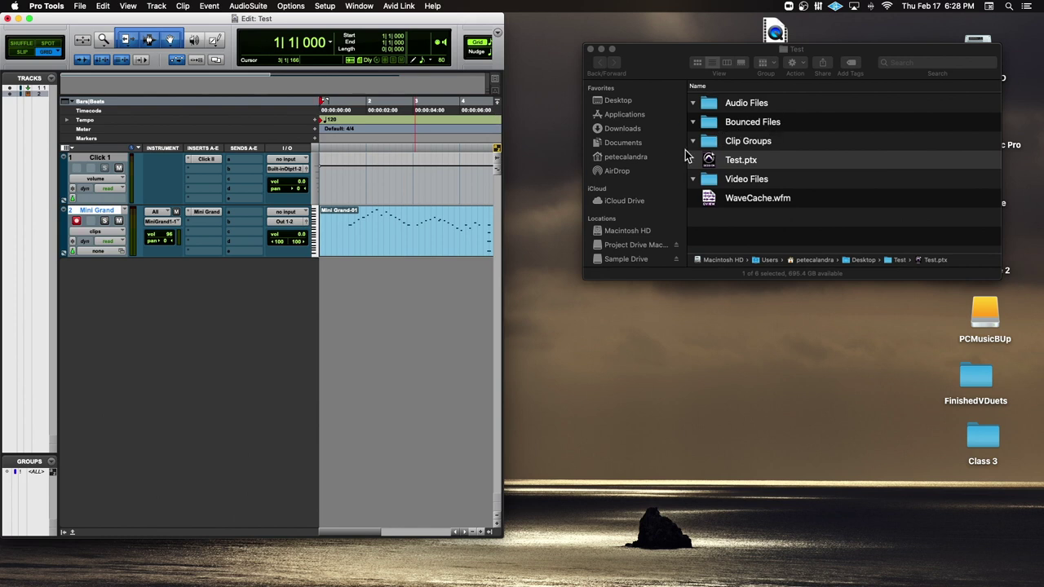
key("super+shift+w")
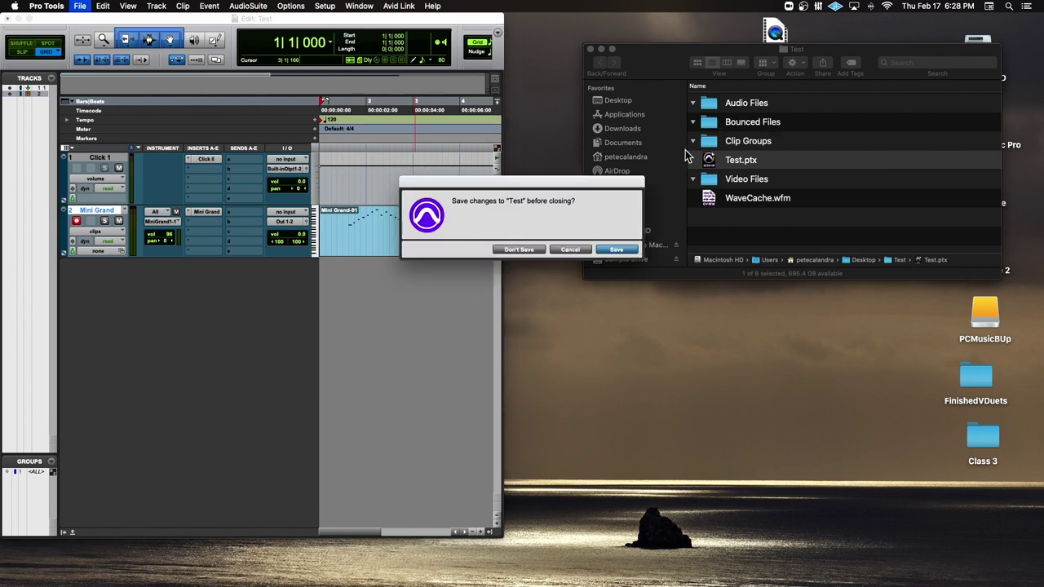
left_click(615, 249)
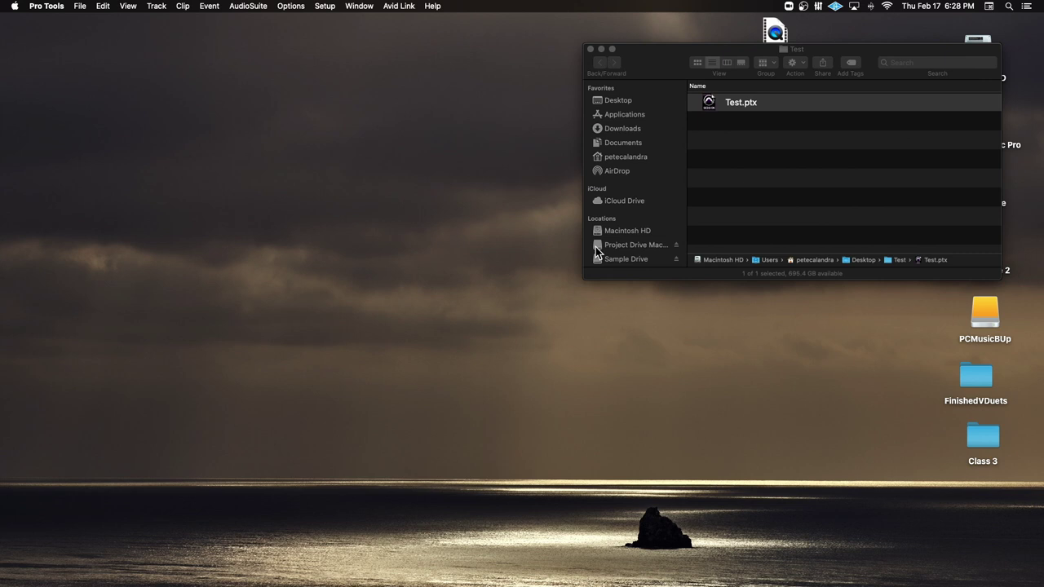
Reopen the session from Test.ptx in Finder and collapse the subfolders in the Test folder listing
double_click(710, 103)
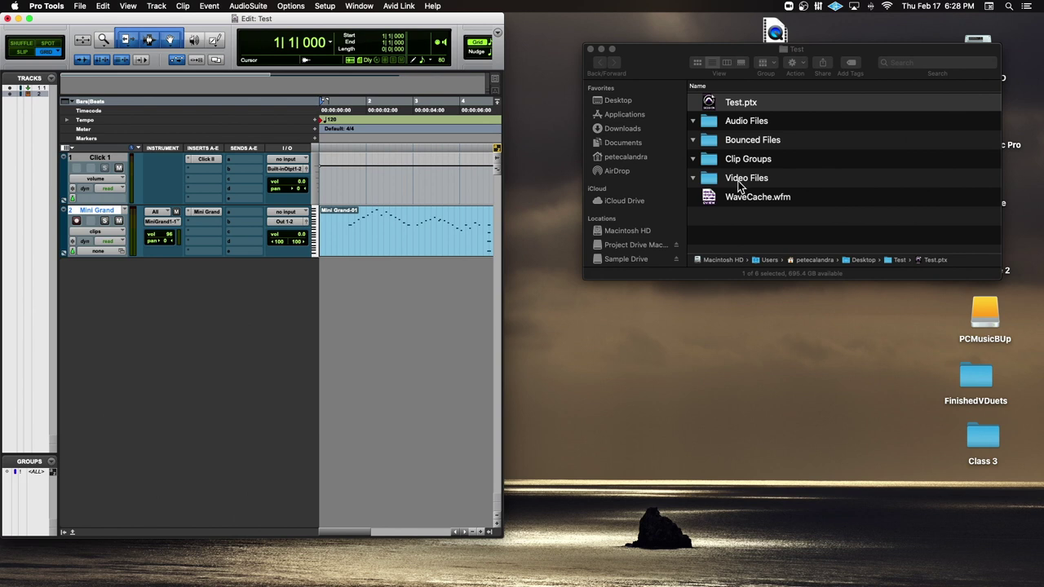
left_click(692, 121)
left_click(692, 178)
left_click(692, 159)
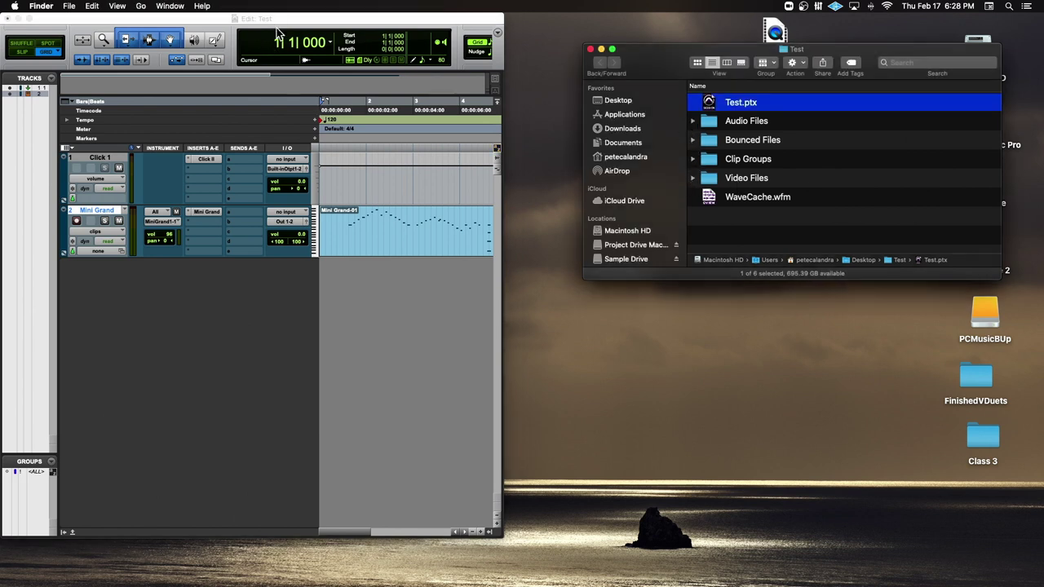
Select the Mini Grand clip and bounce it offline as a WAV file named Test into the Bounced Files folder
left_click(282, 19)
double_click(379, 229)
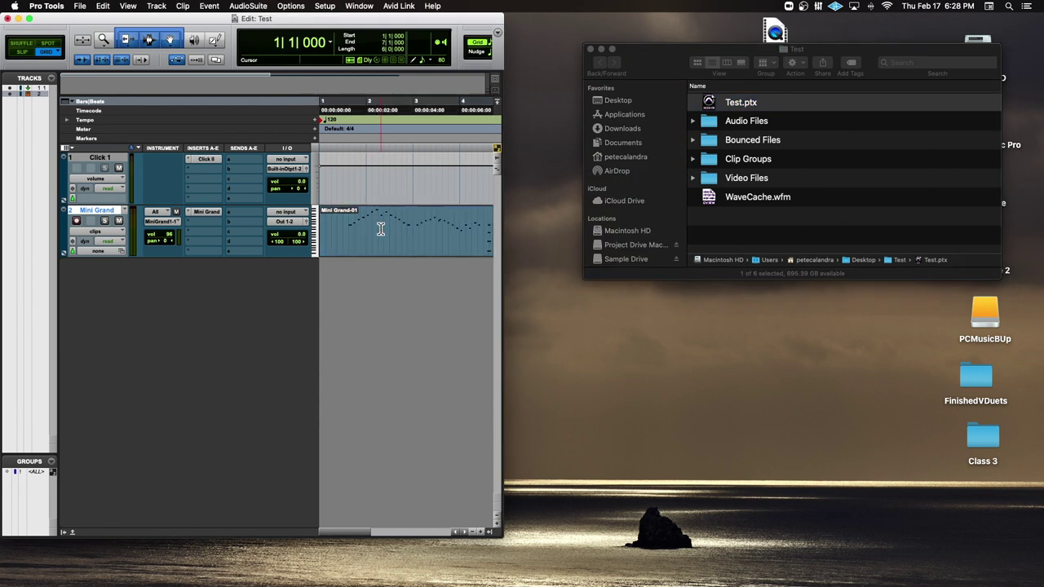
key("super+alt+b")
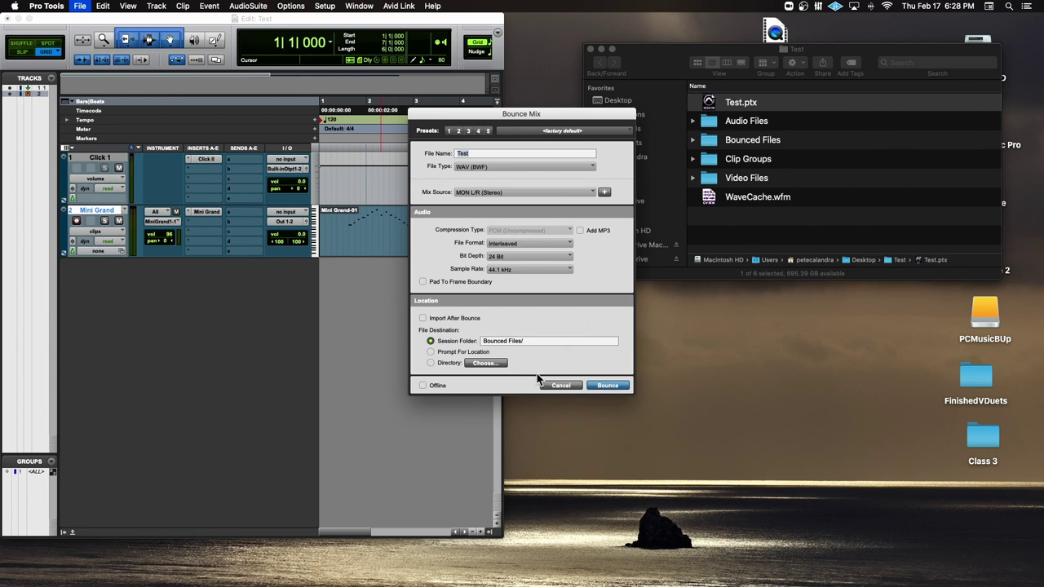
left_click(422, 386)
left_click(607, 385)
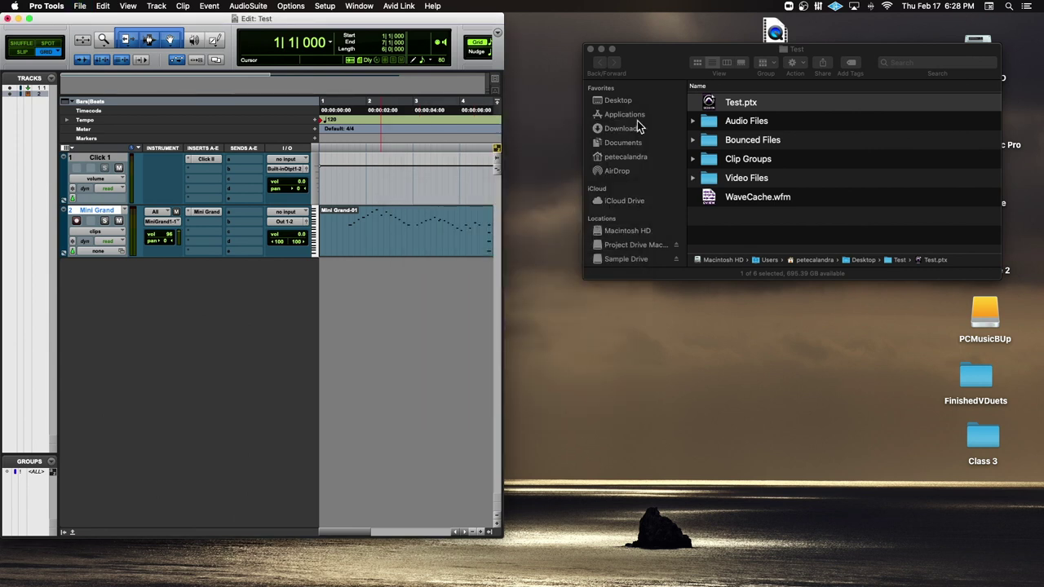
Check the Bounced Files folder in Finder for the bounced file, then collapse it
left_click(693, 144)
left_click(693, 144)
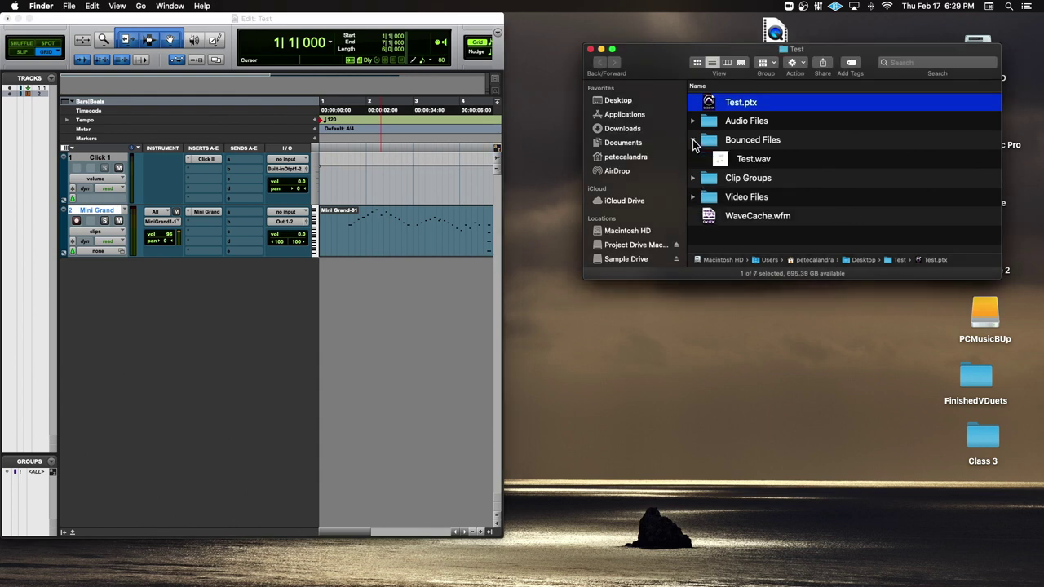
left_click(692, 144)
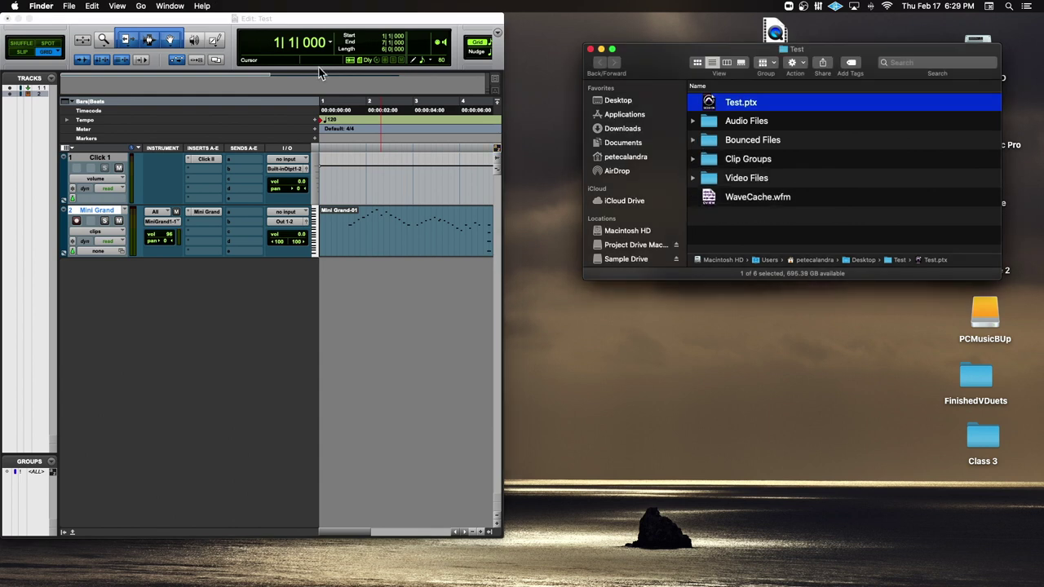
Return to Pro Tools and close the Test session again, saving its changes
left_click(298, 22)
key("super+shift+w")
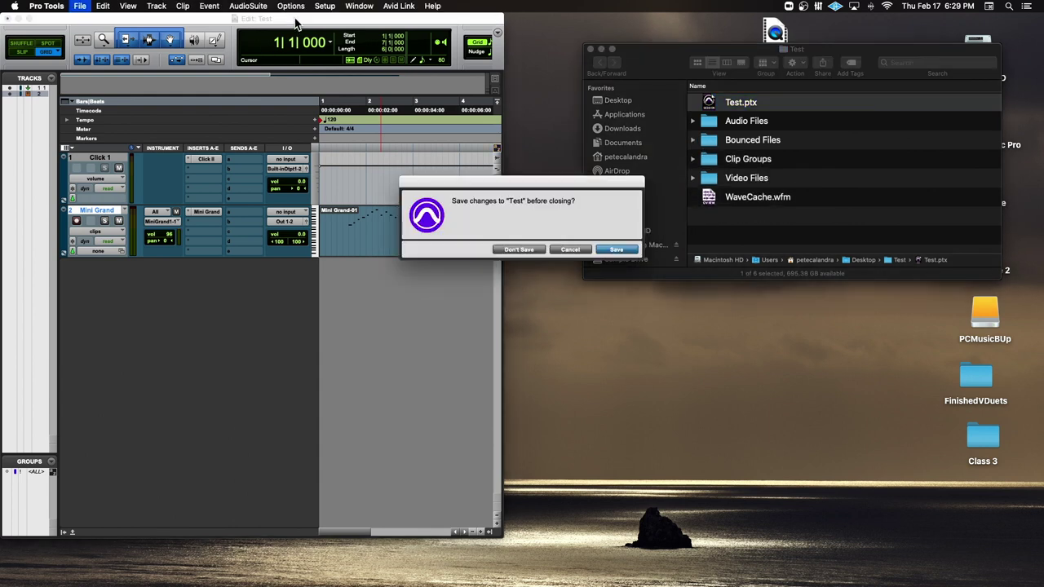
left_click(629, 249)
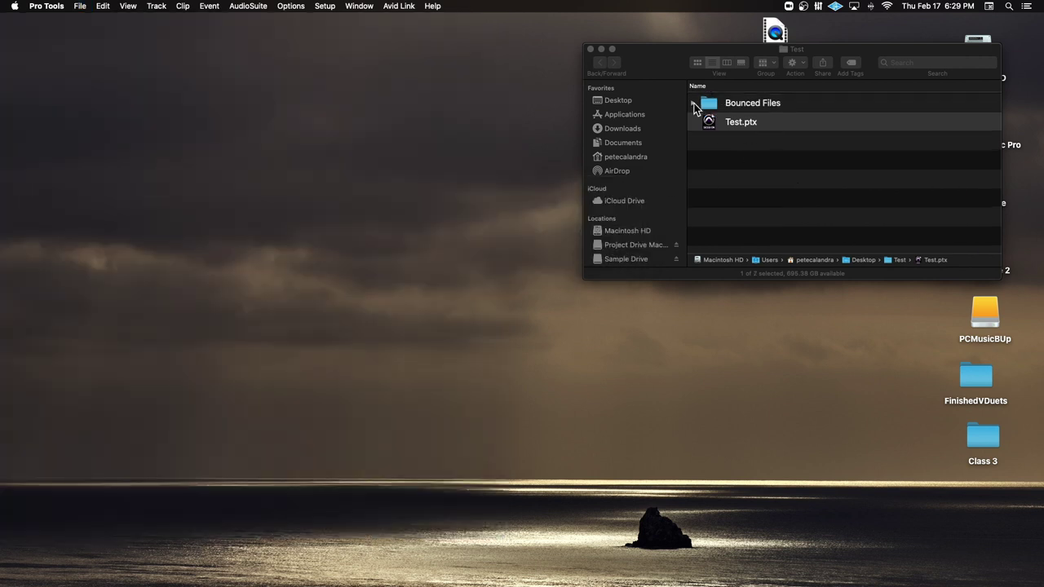
Preview Test.wav from the Bounced Files folder in Finder, then close the preview and collapse the folder
left_click_drag(683, 78, 531, 113)
left_click(541, 139)
left_click(567, 156)
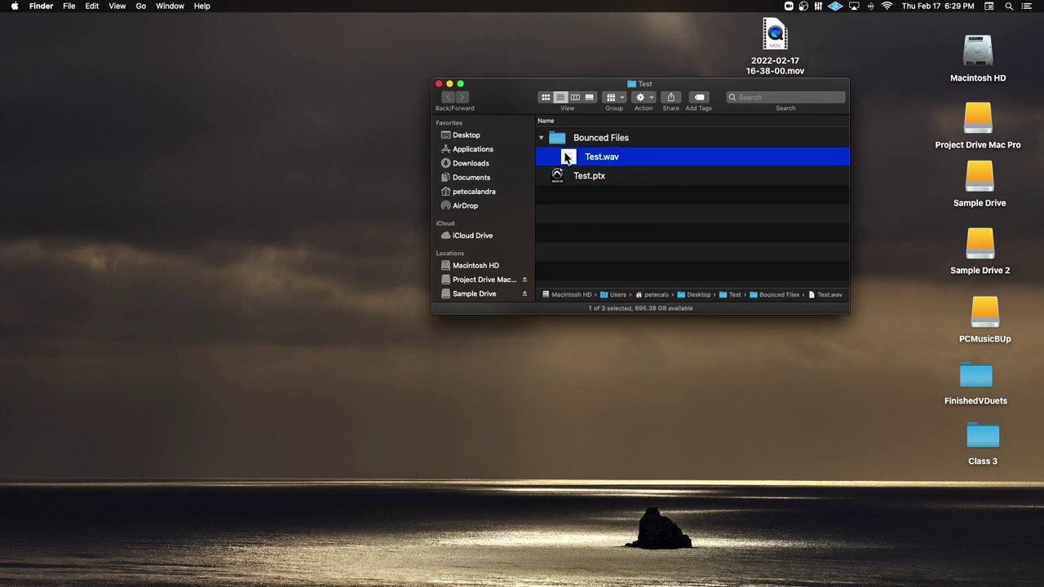
key("space")
left_click_drag(771, 37, 443, 100)
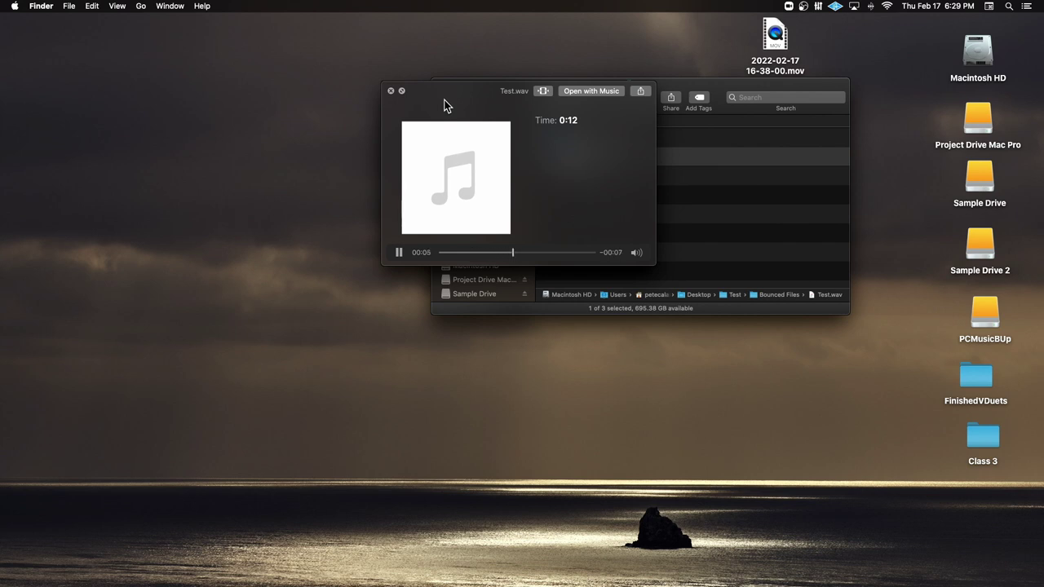
key("space")
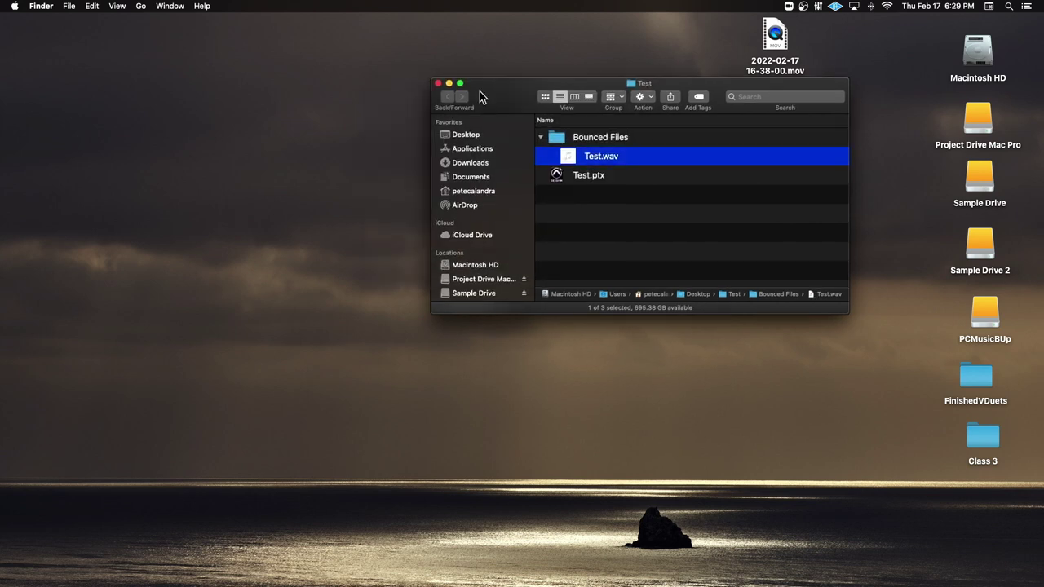
left_click(541, 137)
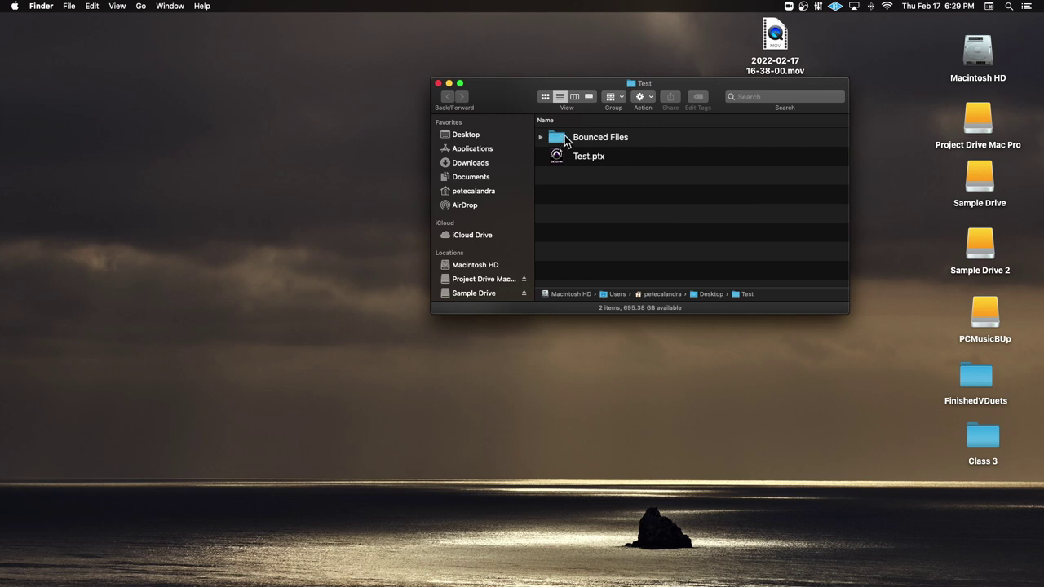
left_click_drag(520, 109, 400, 90)
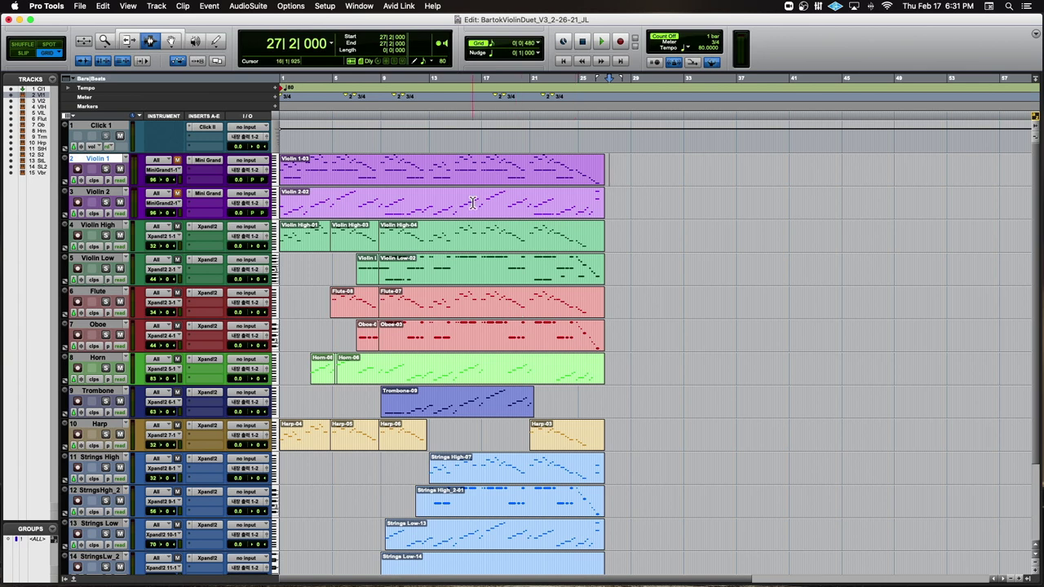
Play the Bartok arrangement from bar 13 beat 2 on the Violin 2 track, zooming in horizontally, then stop playback
left_click(412, 191)
left_click(435, 190)
key("space")
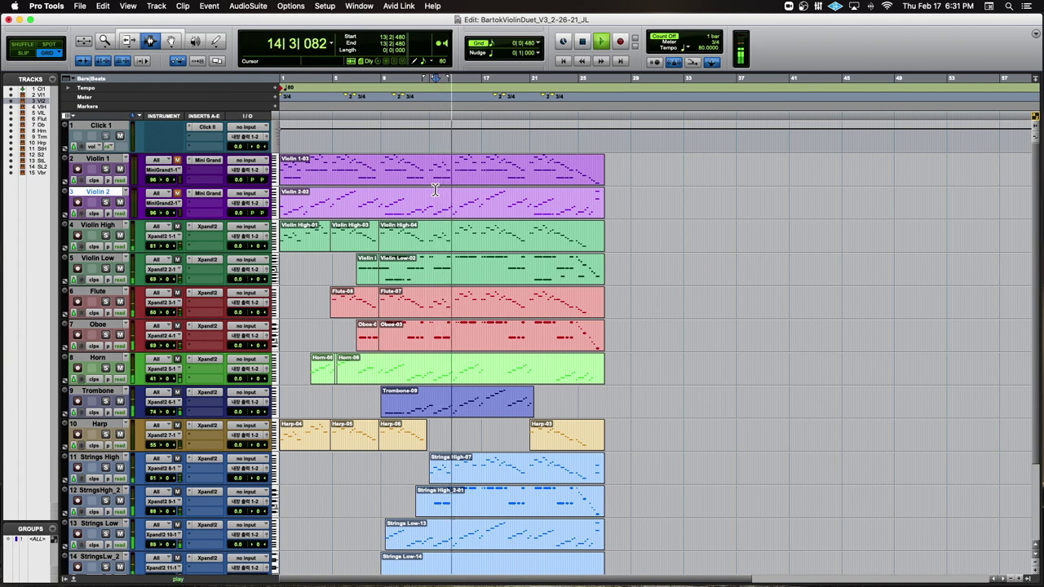
key("t")
key("t")
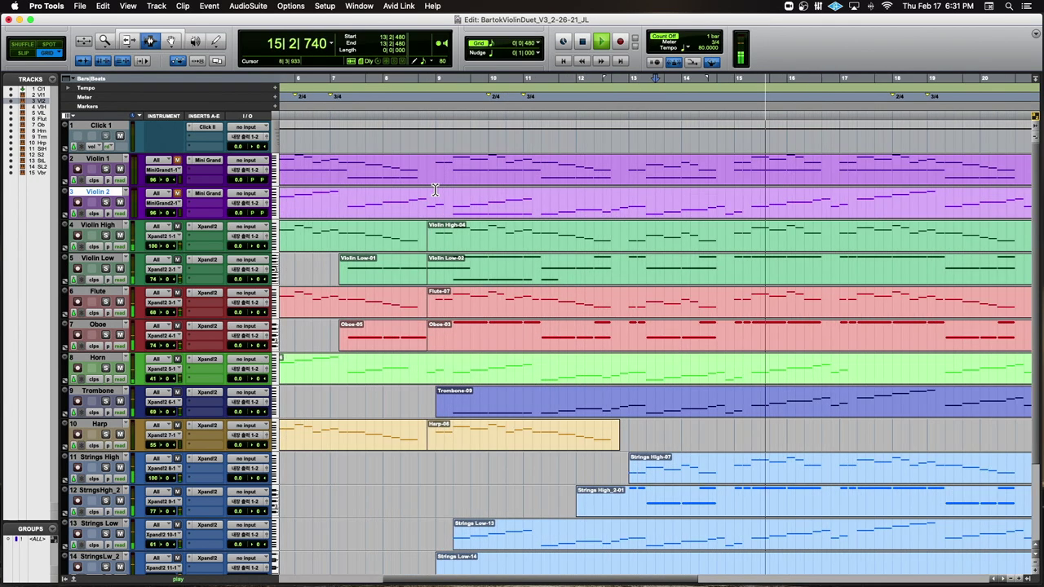
key("space")
Increase the track heights of Violin Low, Violin 2 and Violin High to expose their full volume and pan controls
scroll(571, 244, "down", 3)
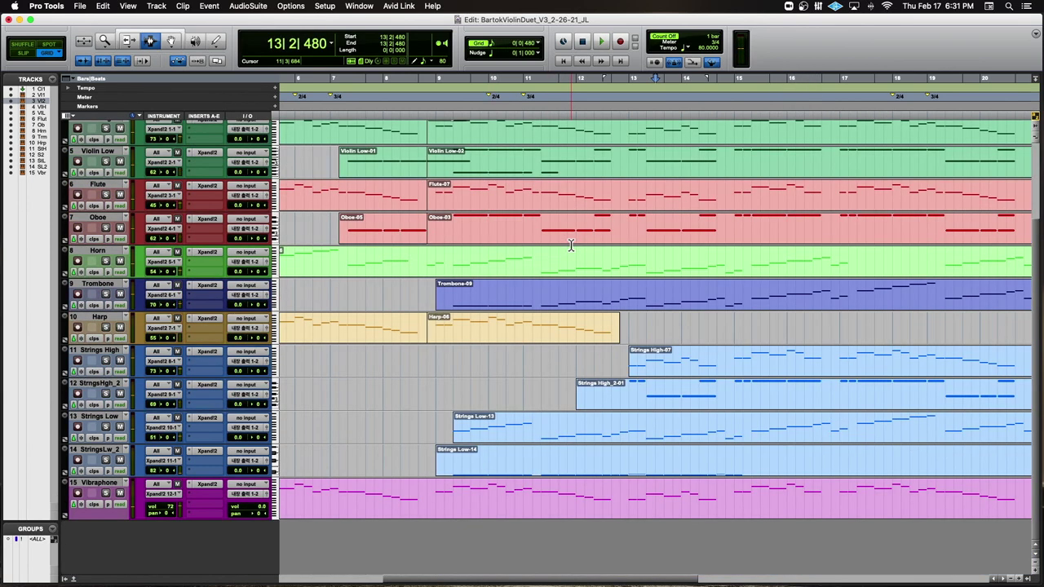
scroll(571, 244, "up", 3)
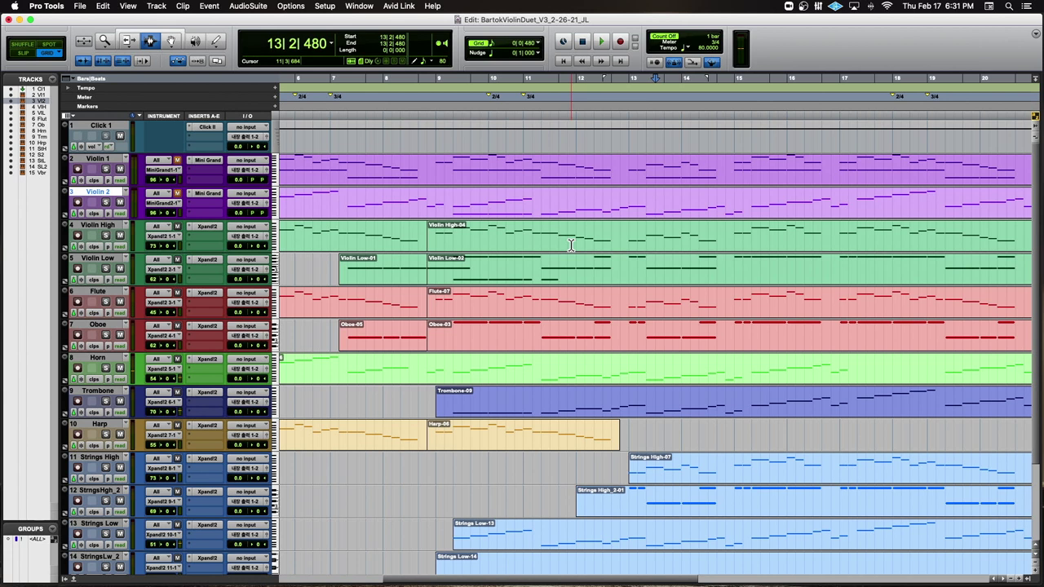
scroll(570, 244, "down", 3)
scroll(571, 245, "left", 2)
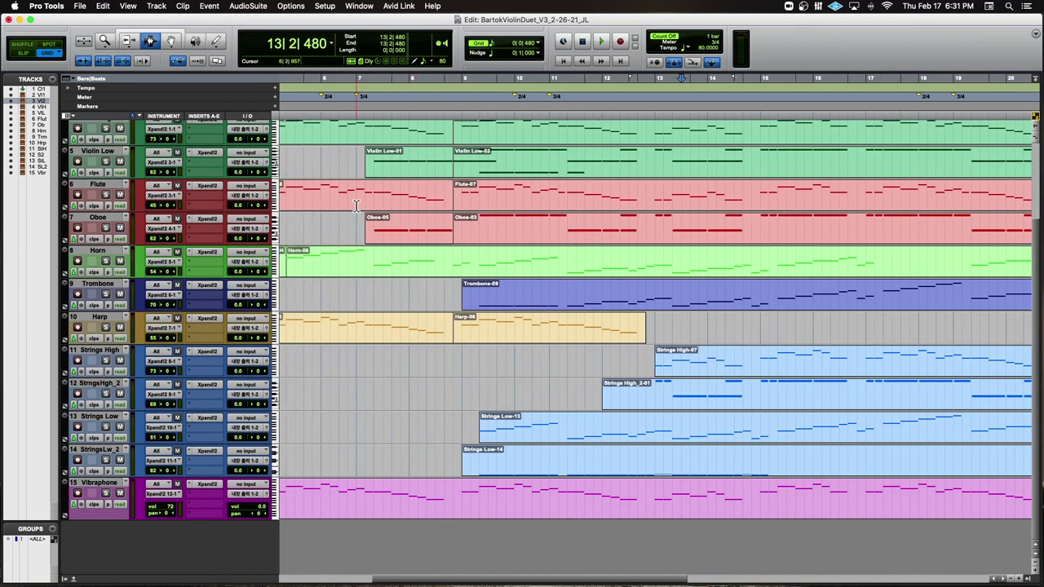
left_click_drag(111, 175, 110, 263)
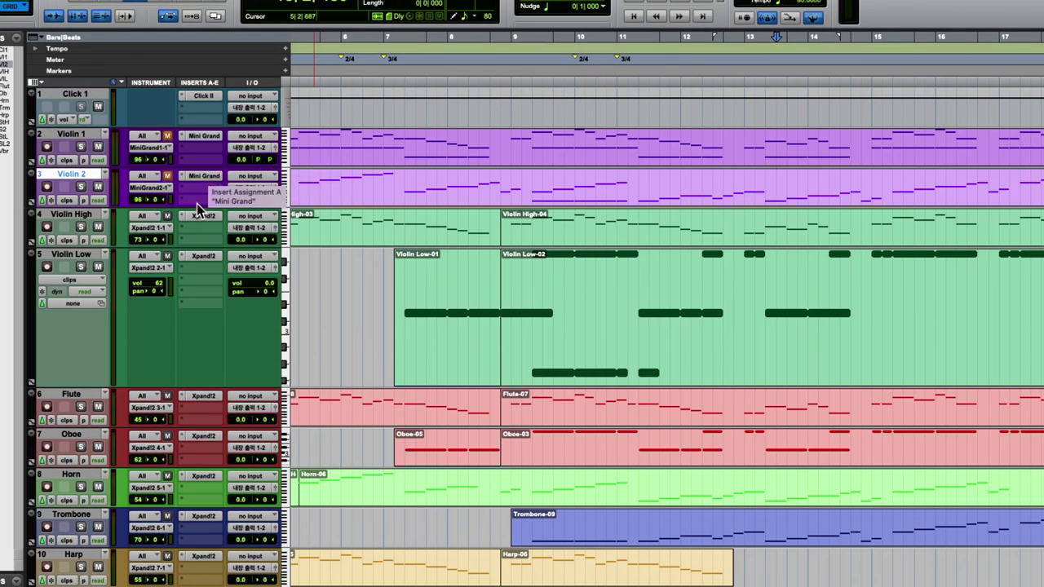
left_click_drag(199, 207, 209, 303)
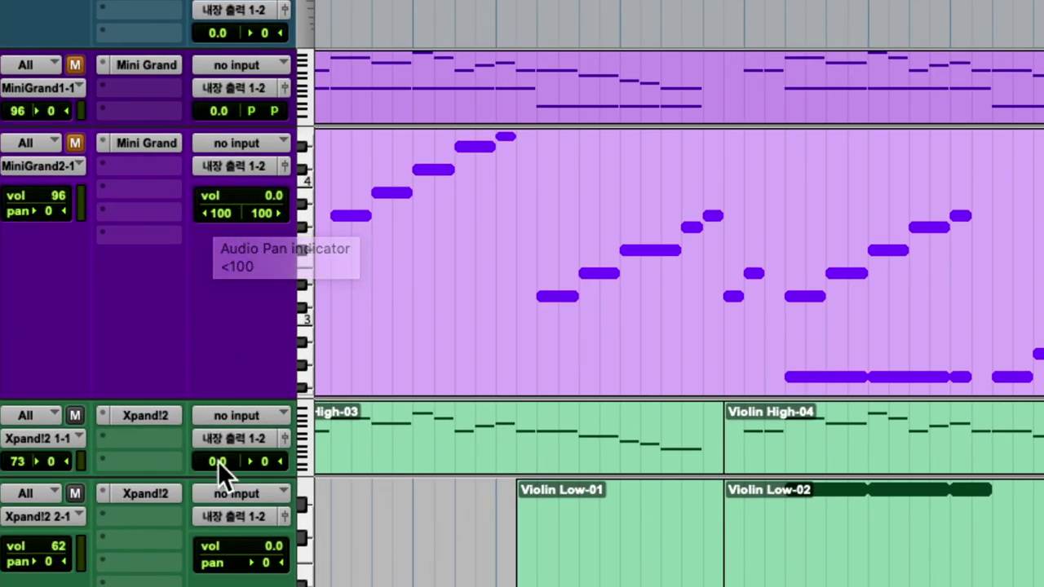
left_click_drag(149, 473, 181, 581)
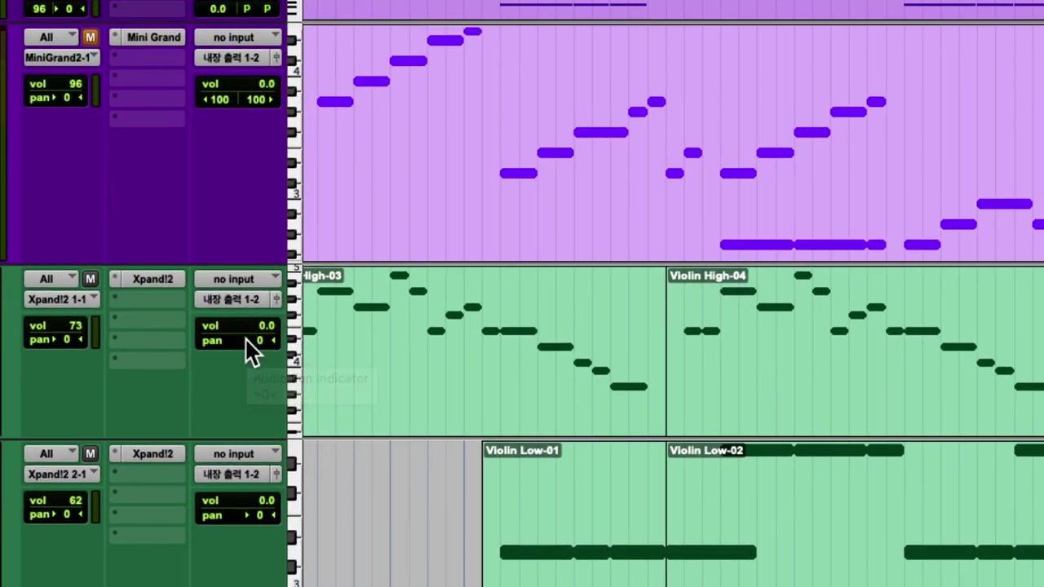
Examine the instrument inserts and output pan settings on every track from Violin 1 down to Vibraphone
scroll(248, 341, "left", 3)
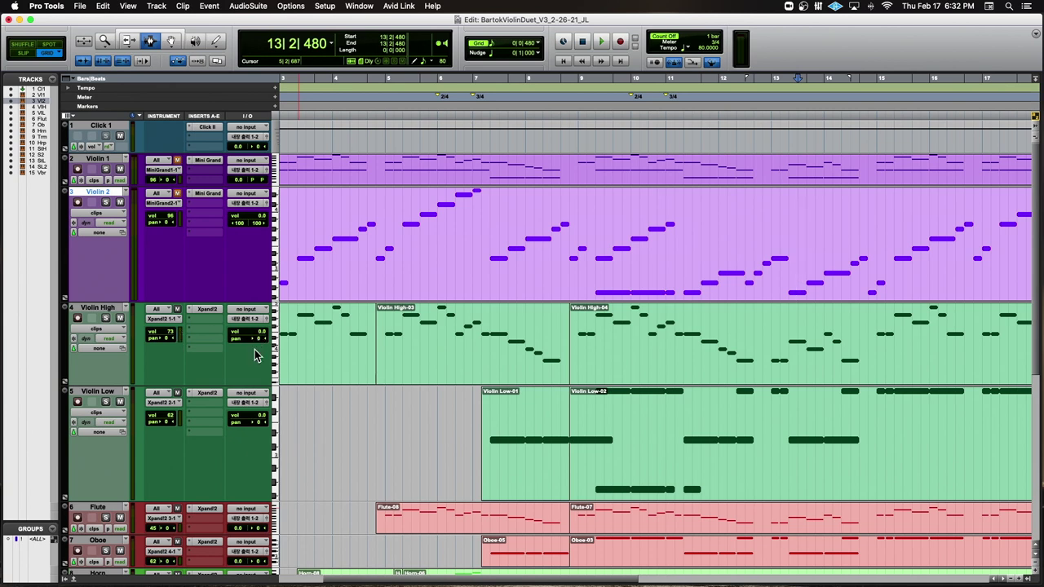
scroll(256, 356, "down", 8)
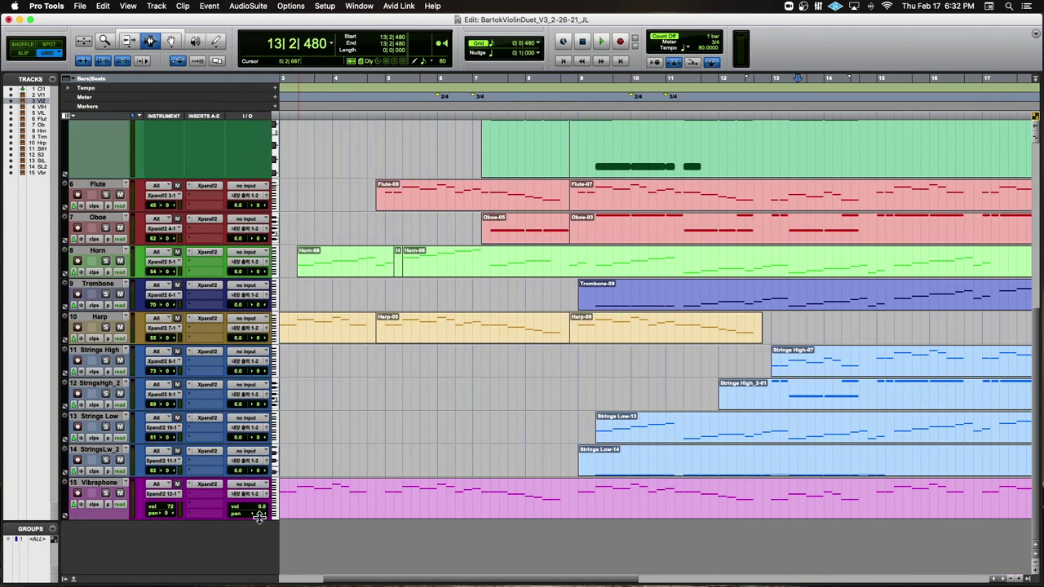
scroll(269, 207, "up", 8)
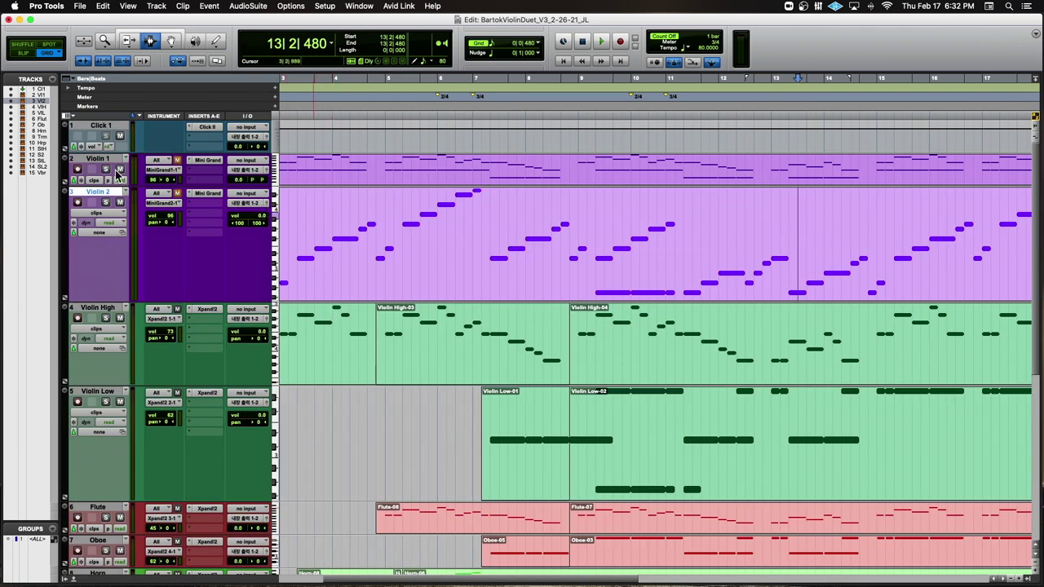
scroll(104, 570, "down", 8)
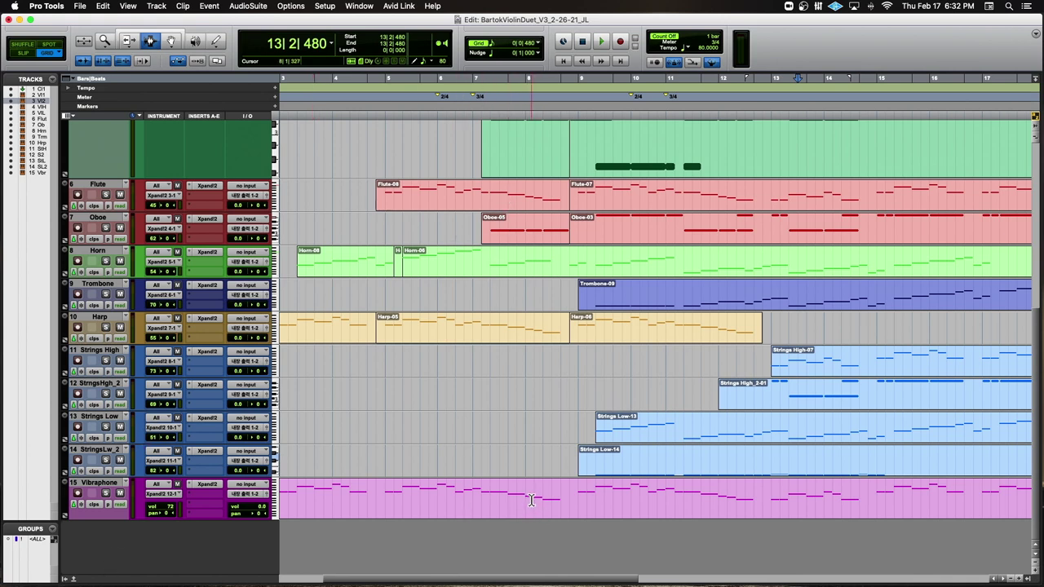
scroll(444, 481, "up", 8)
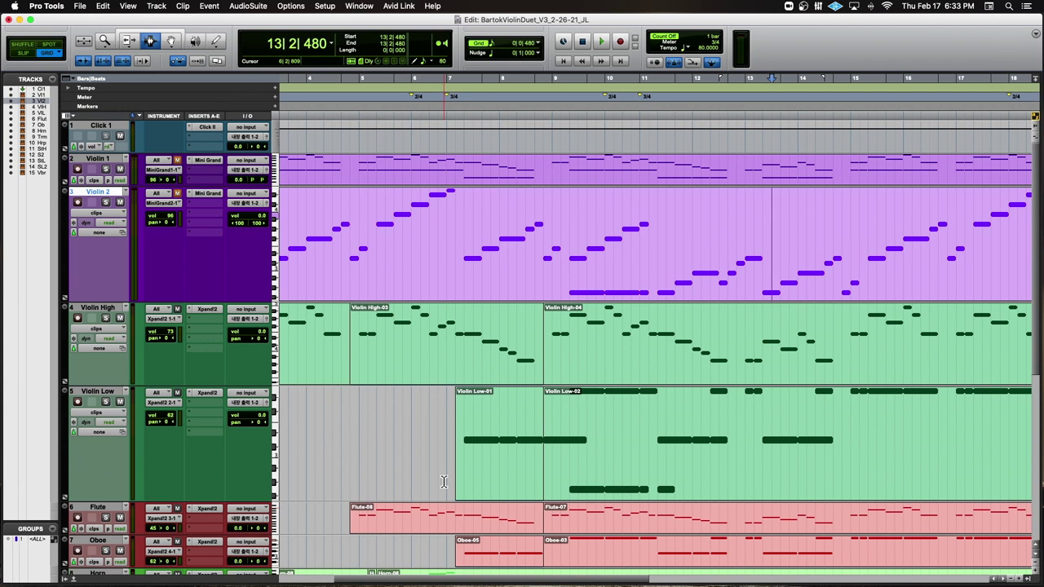
key("super+shift+n")
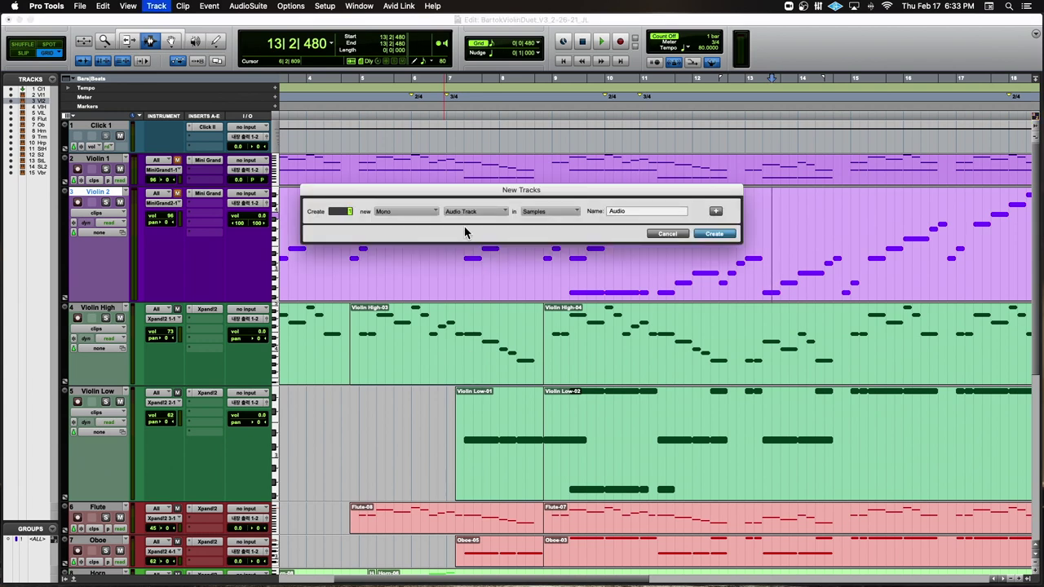
left_click(420, 213)
left_click(421, 223)
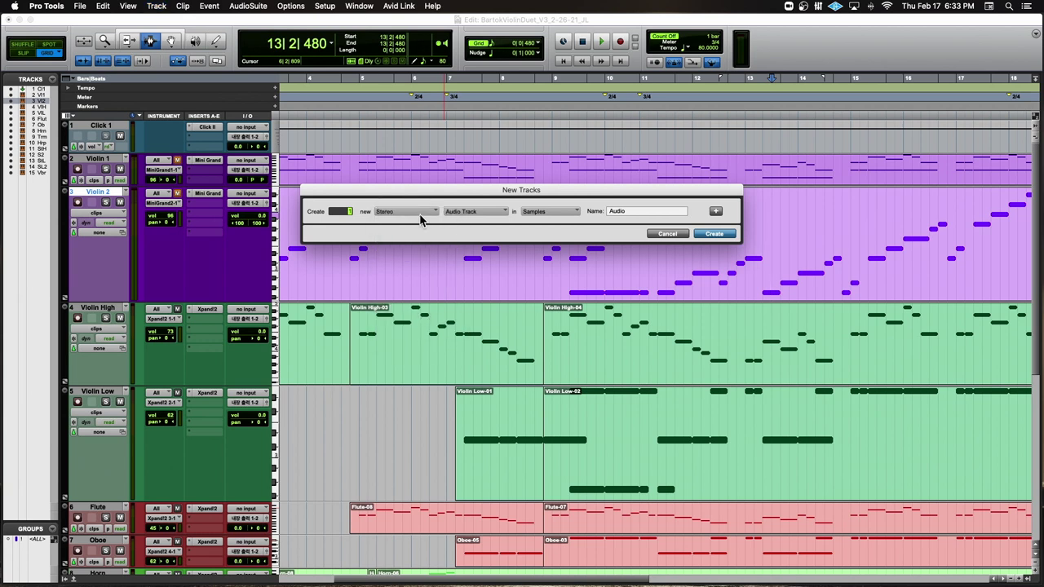
left_click(461, 213)
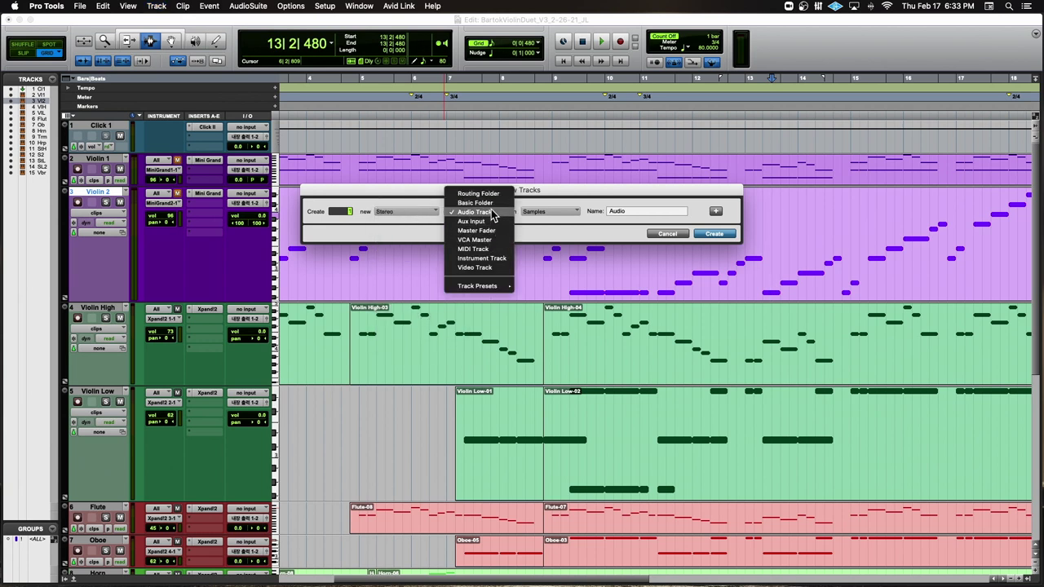
left_click(491, 259)
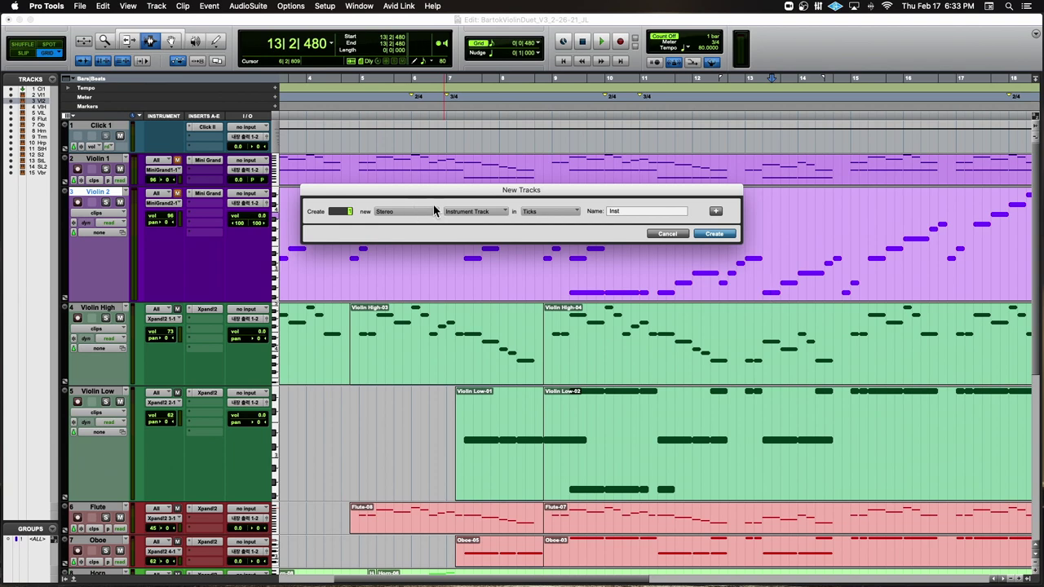
left_click(667, 233)
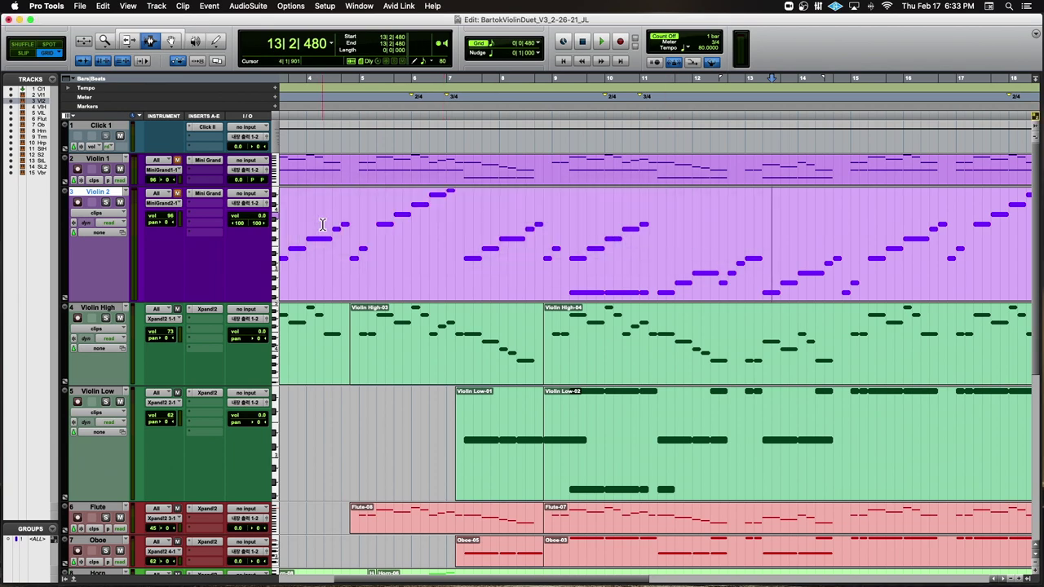
scroll(322, 225, "down", 5)
scroll(322, 225, "up", 3)
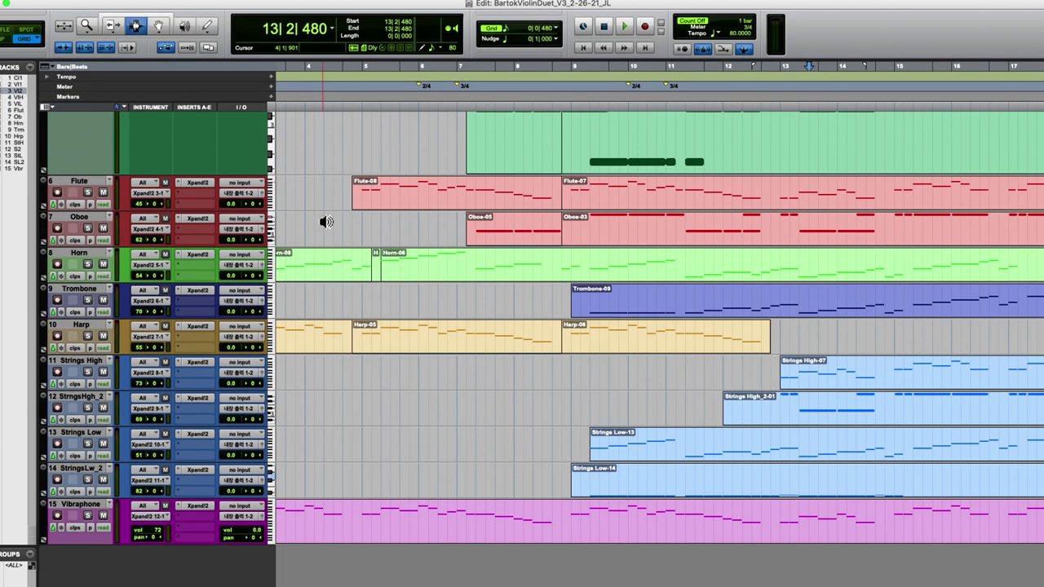